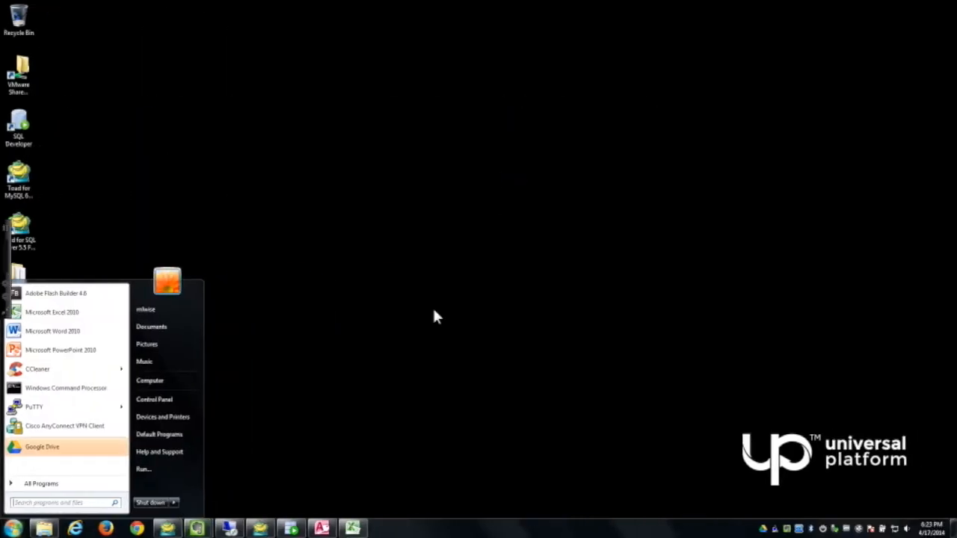
Step: Start the Universal Platform service in Universal Manager, then close the manager window
click(438, 313)
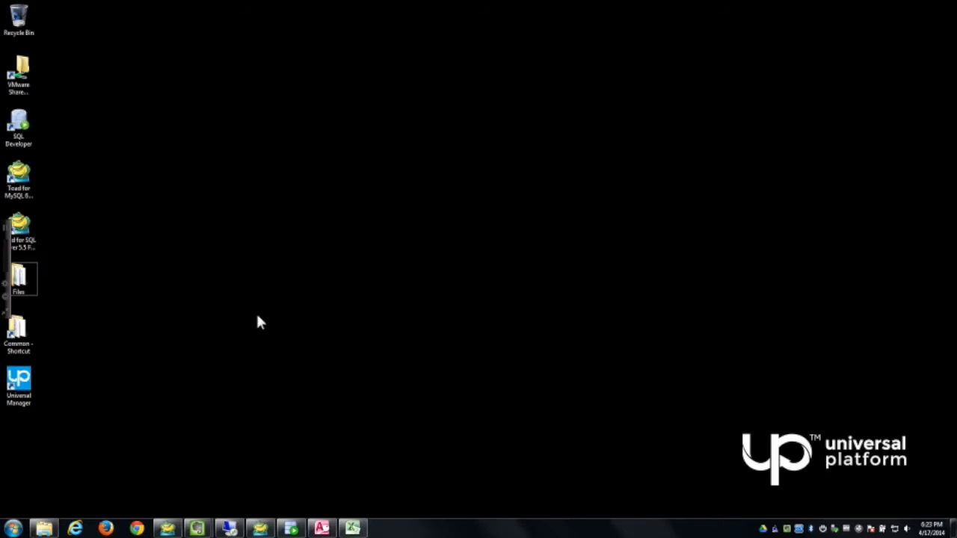
click(29, 376)
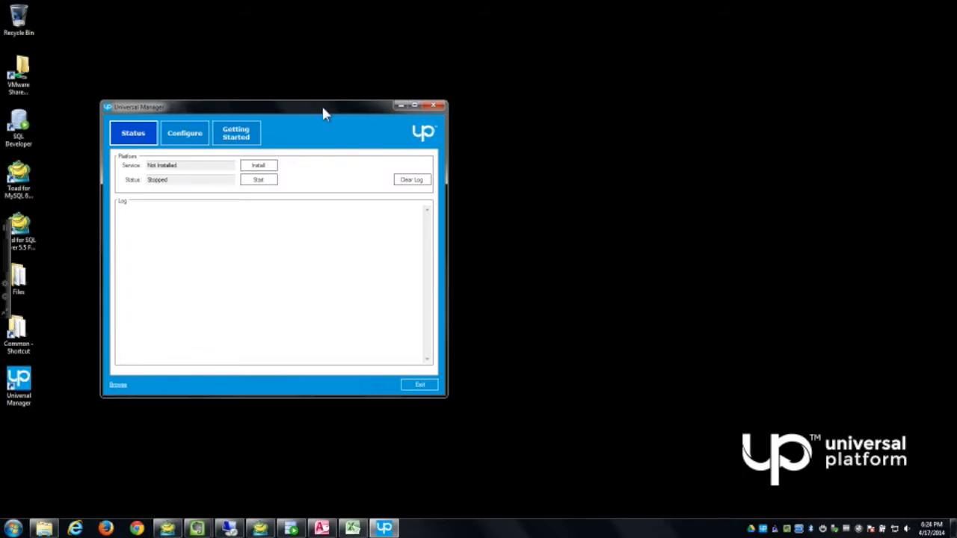
drag(323, 108, 323, 106)
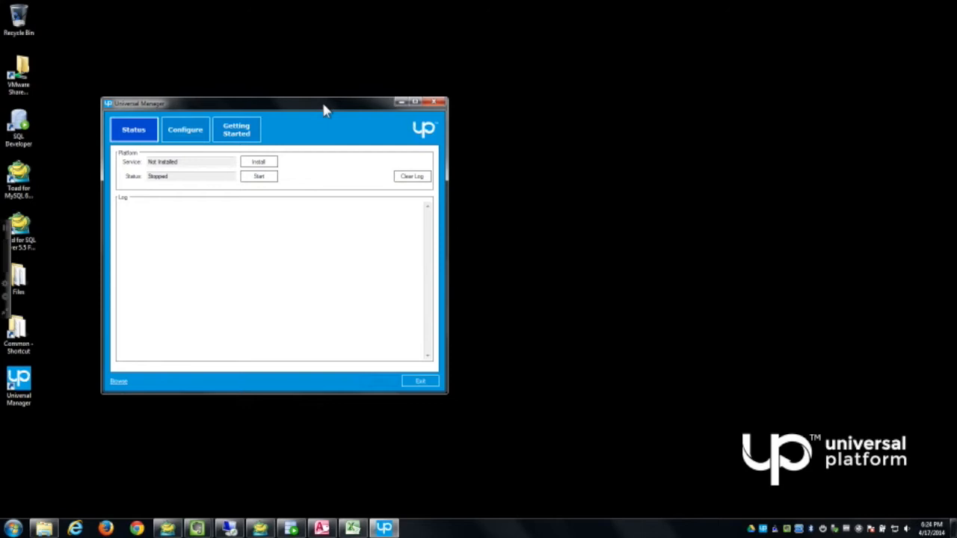
click(271, 180)
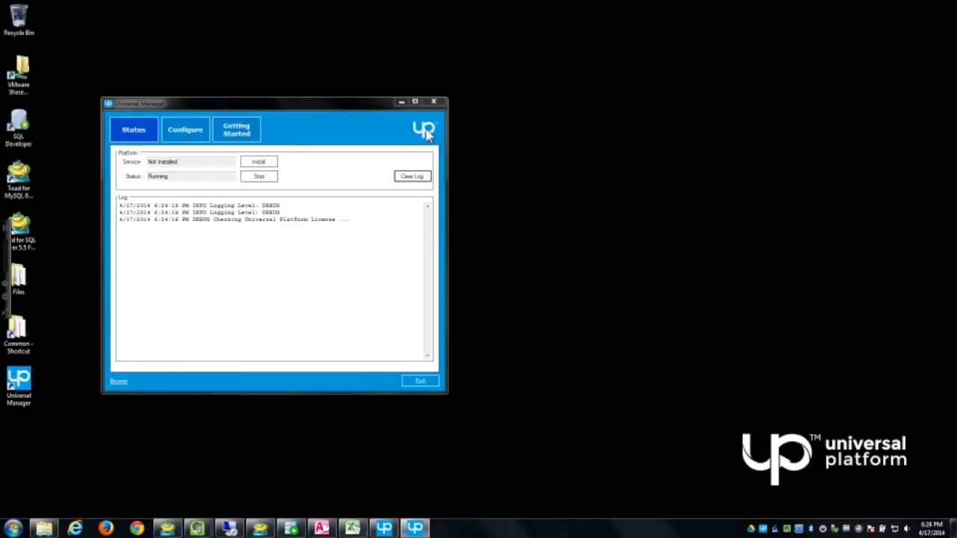
click(440, 109)
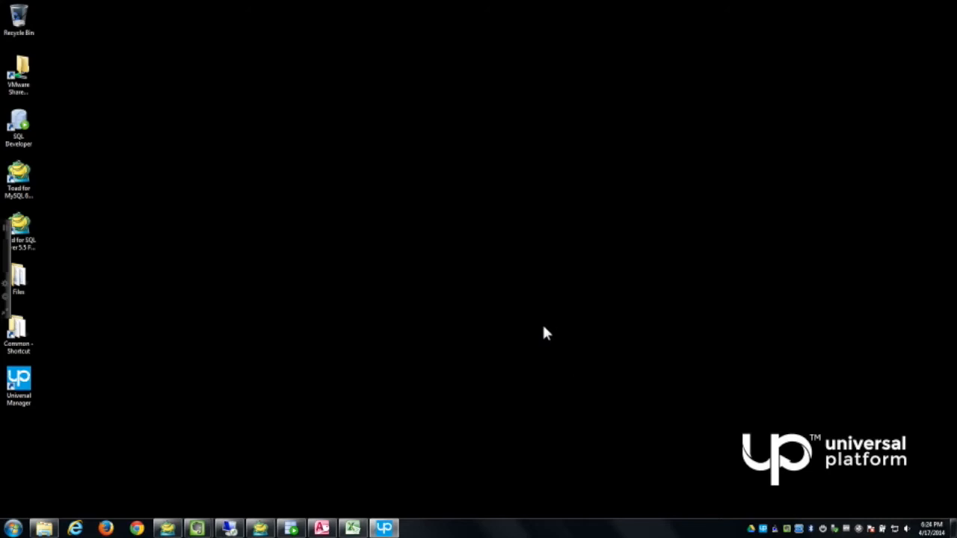
Step: Launch the web page from the tray icon, log in as Administrator, and open Universal Console
right_click(762, 531)
click(779, 464)
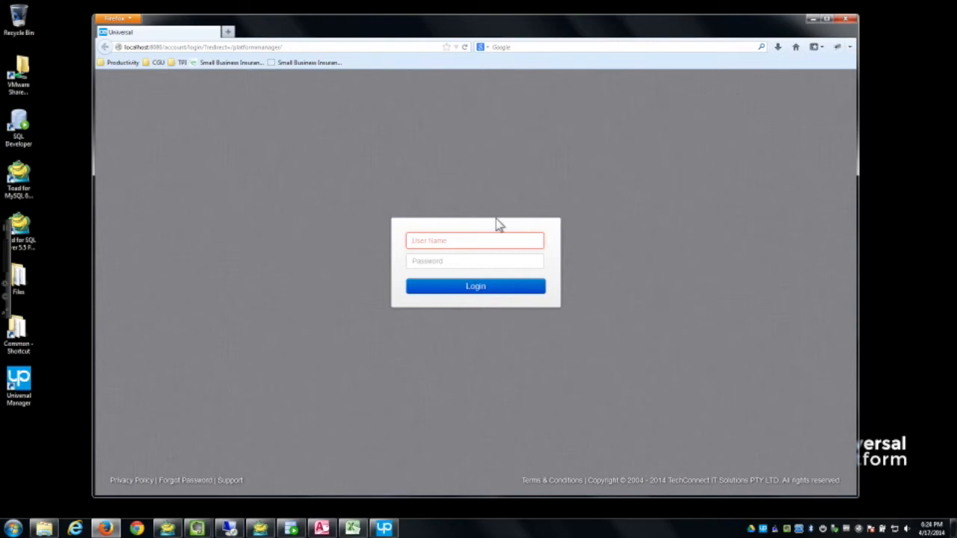
text(Admini)
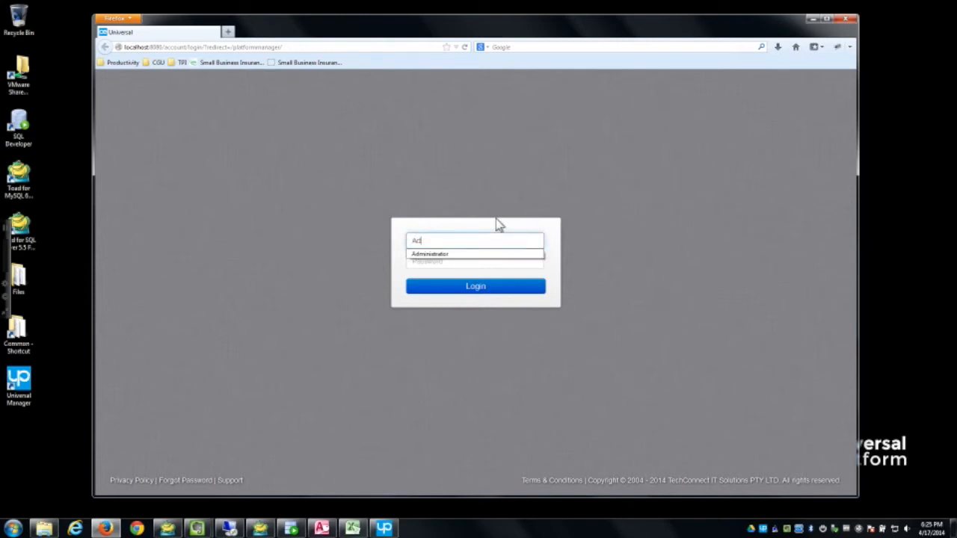
text(strator)
key(Tab)
text(******)
key(Return)
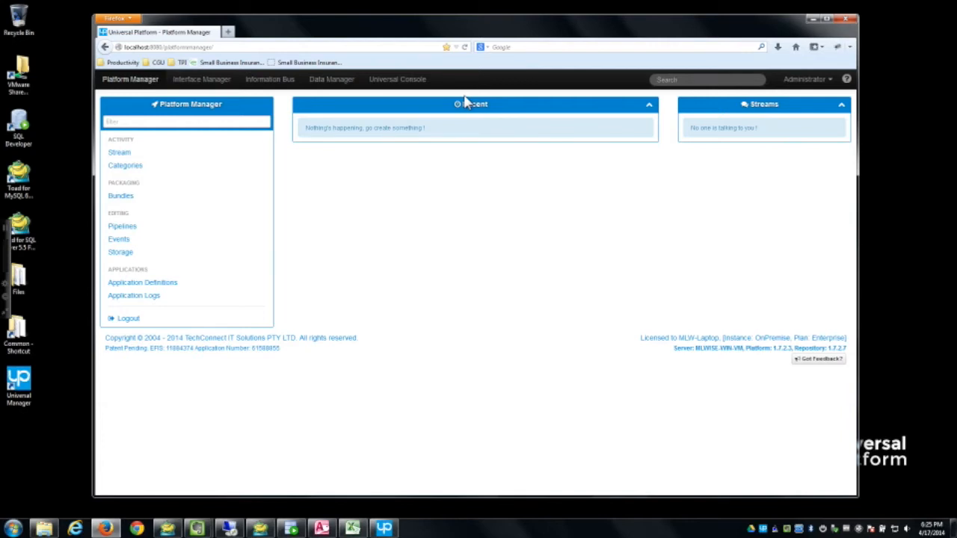
click(410, 85)
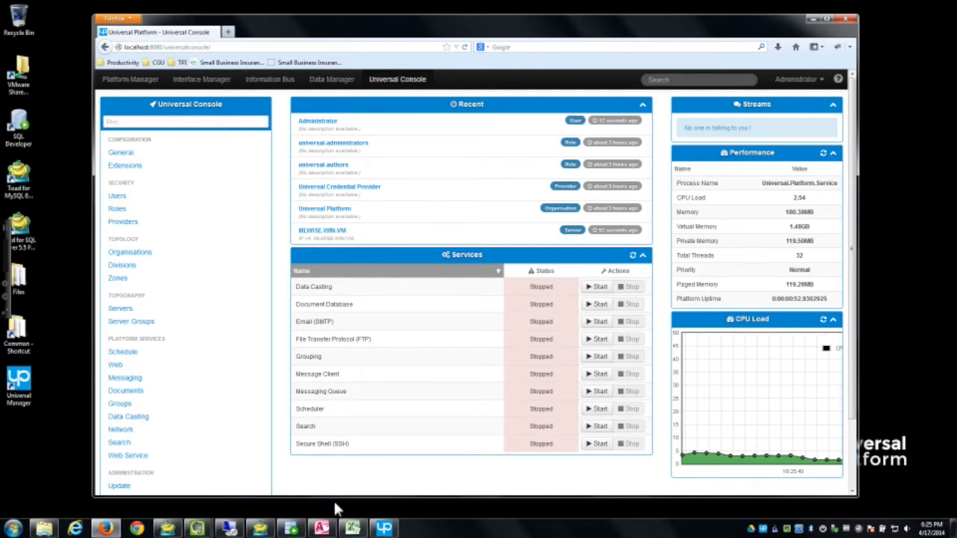
Step: Bring SQL Developer forward to review the empty DATAHUB CUSTOMER table, then minimize it
click(292, 528)
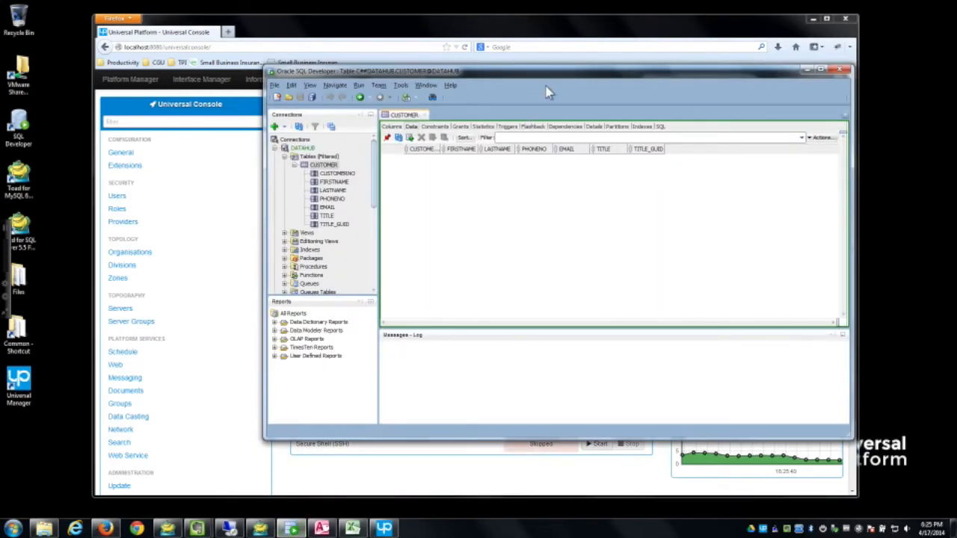
drag(548, 74, 568, 78)
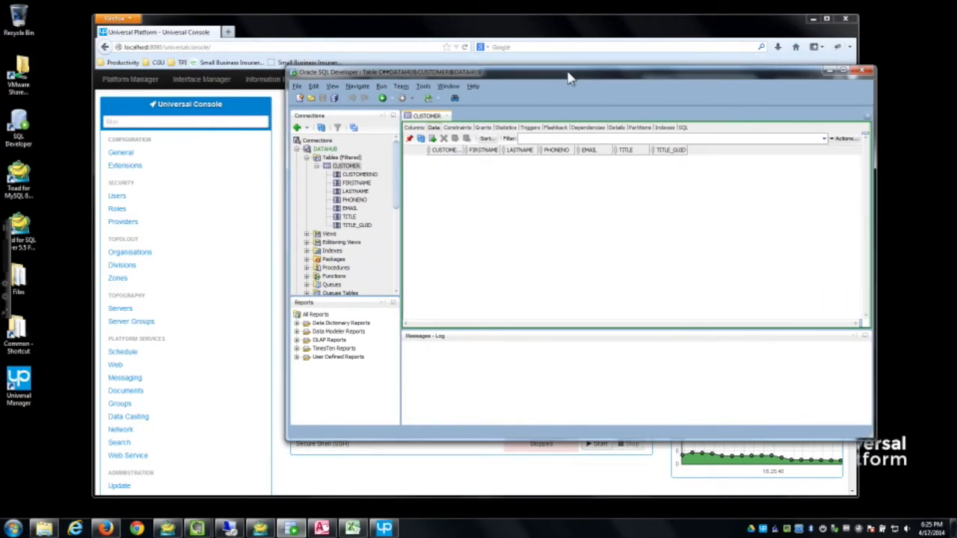
drag(568, 77, 573, 79)
click(814, 26)
click(814, 25)
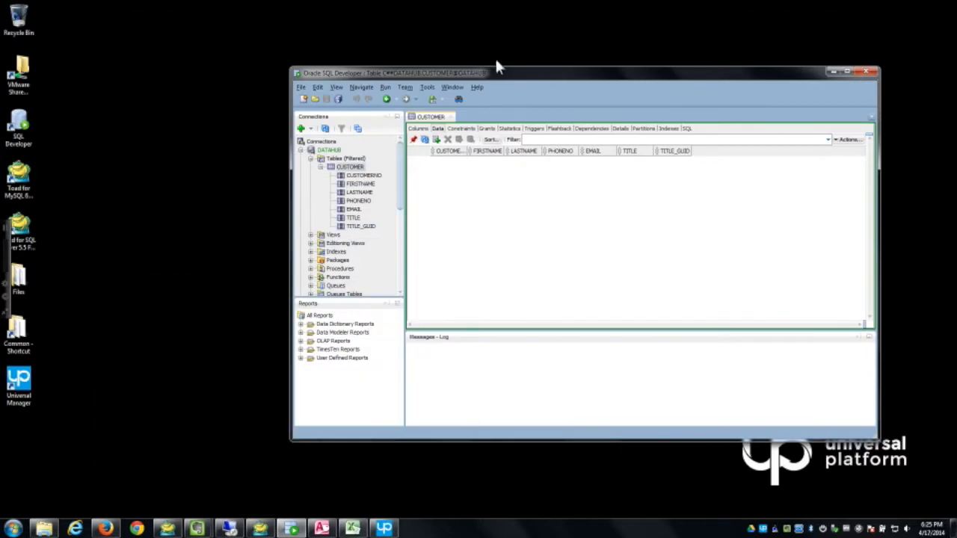
drag(458, 72, 367, 69)
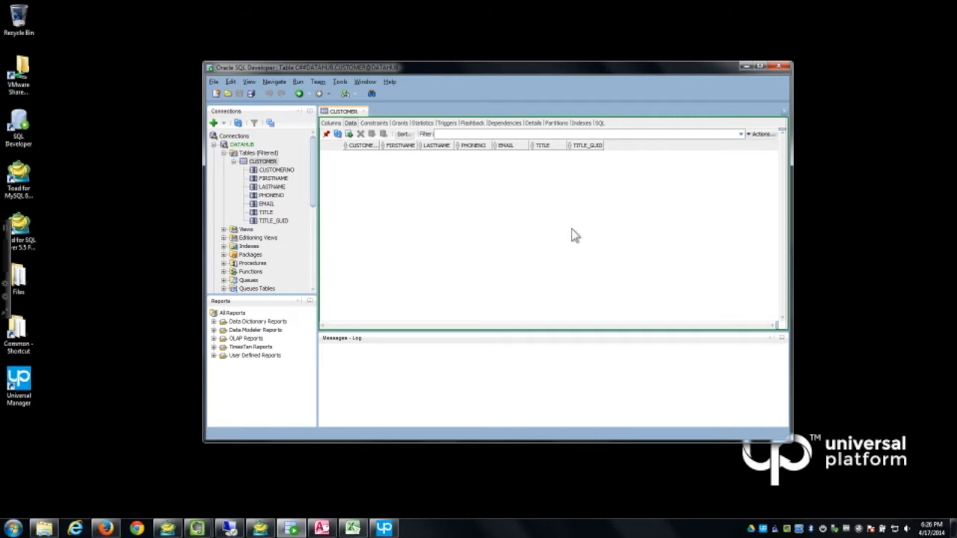
click(746, 66)
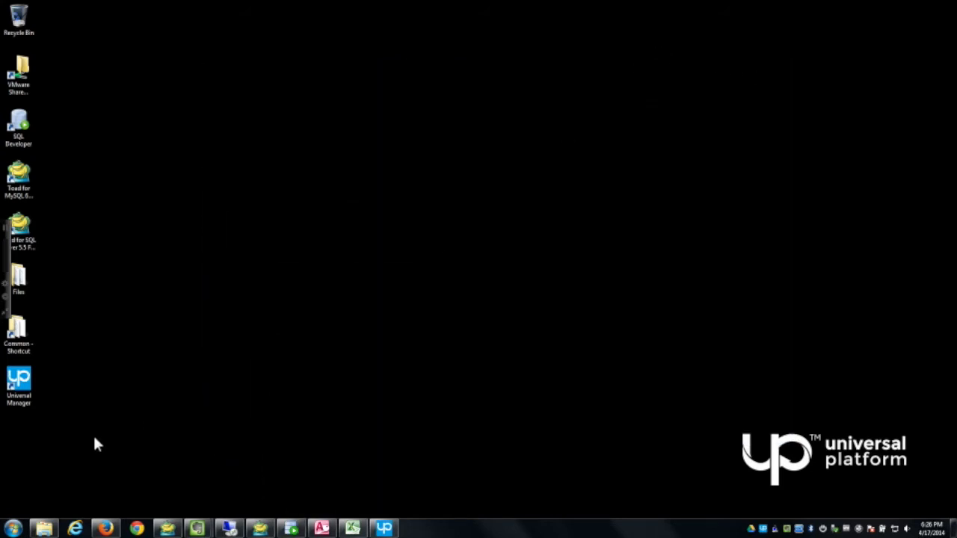
Step: Open MikesContacts.xls from the Files folder, decline the format warning, then close Excel
double_click(28, 280)
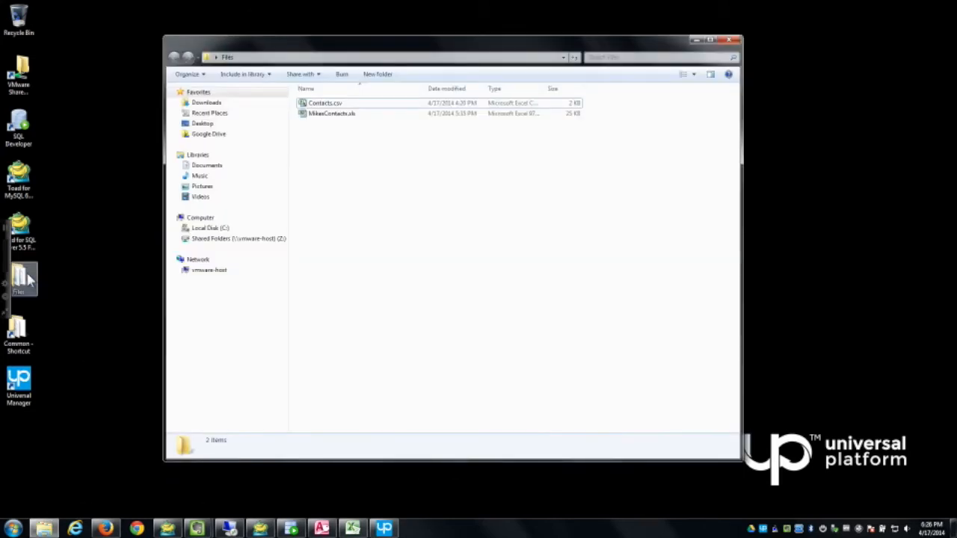
double_click(329, 112)
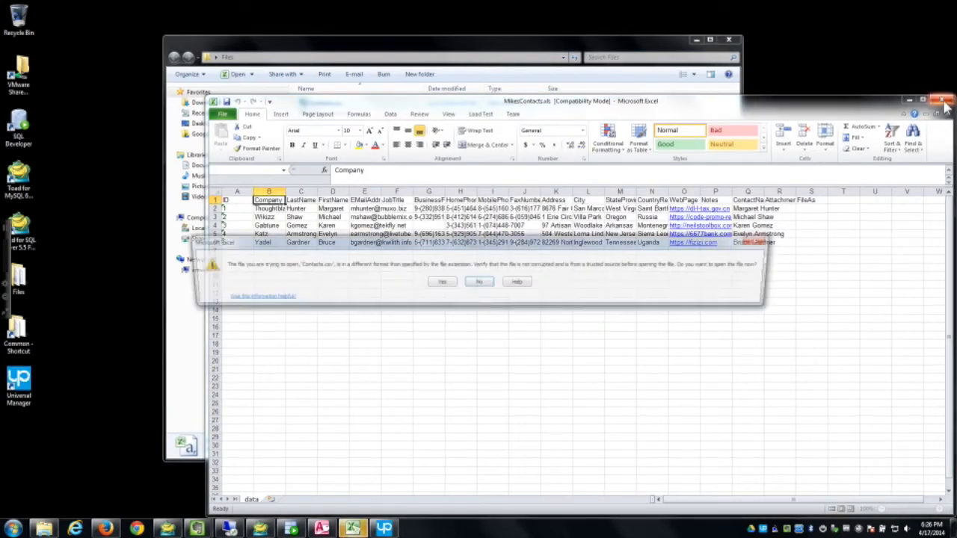
click(478, 283)
click(941, 99)
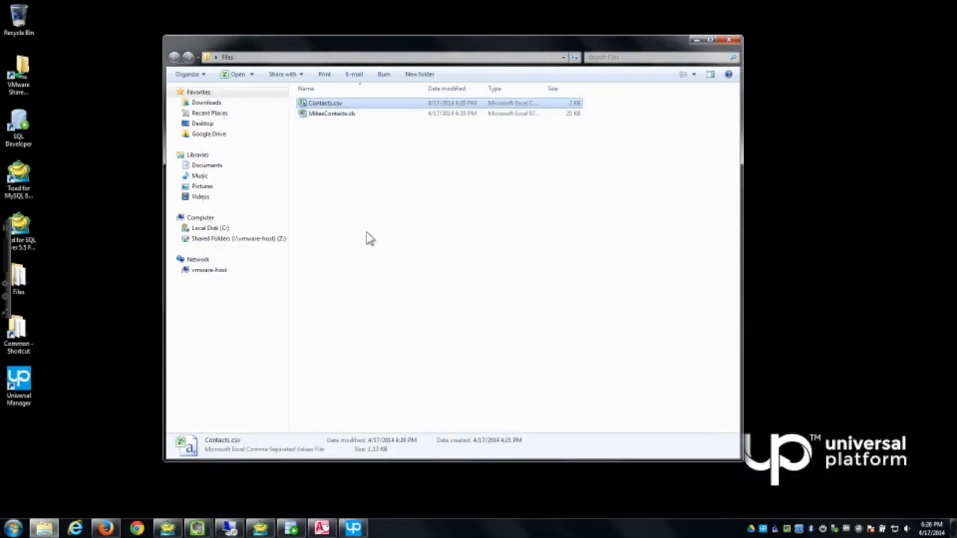
Step: Show the last Address Book contact's details in the Access Contacts Database, then minimize Access
click(321, 528)
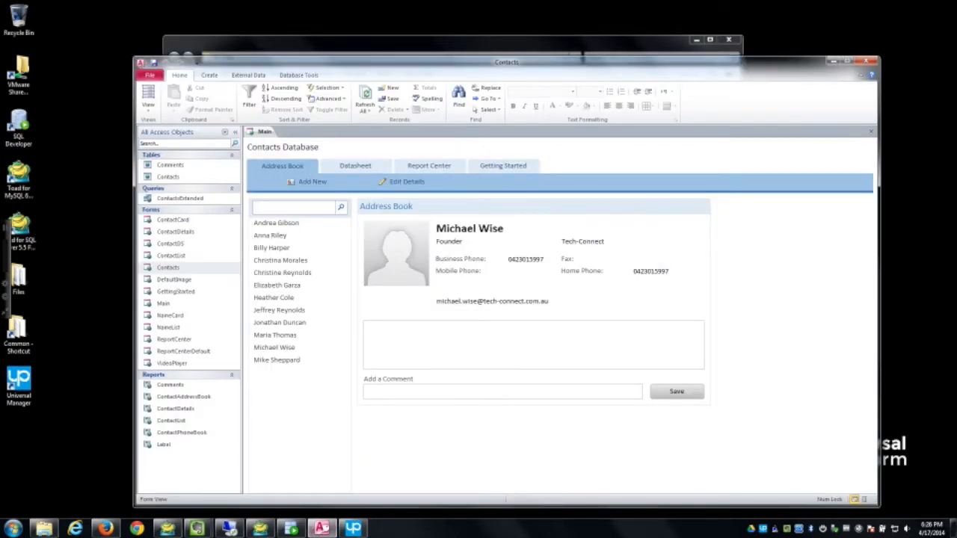
drag(135, 57, 164, 65)
drag(241, 75, 216, 37)
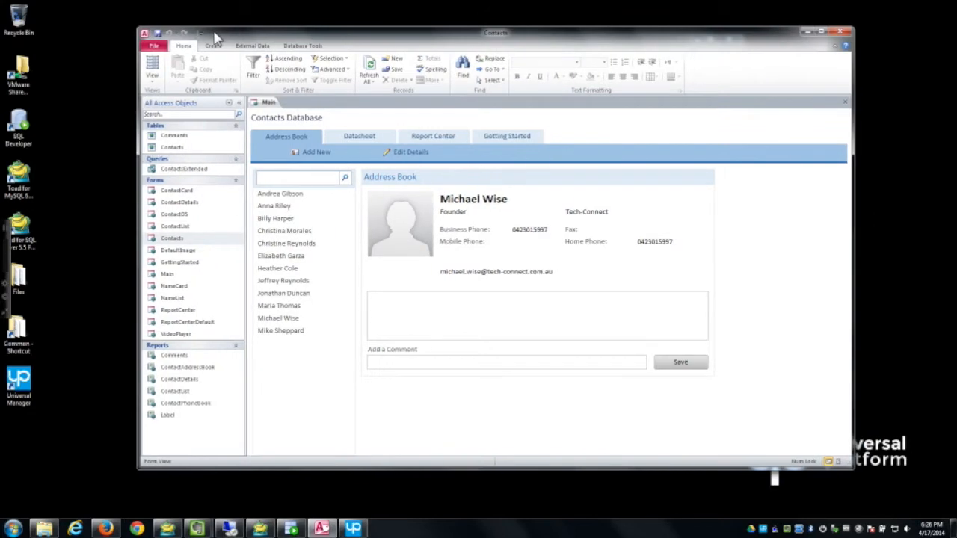
click(281, 333)
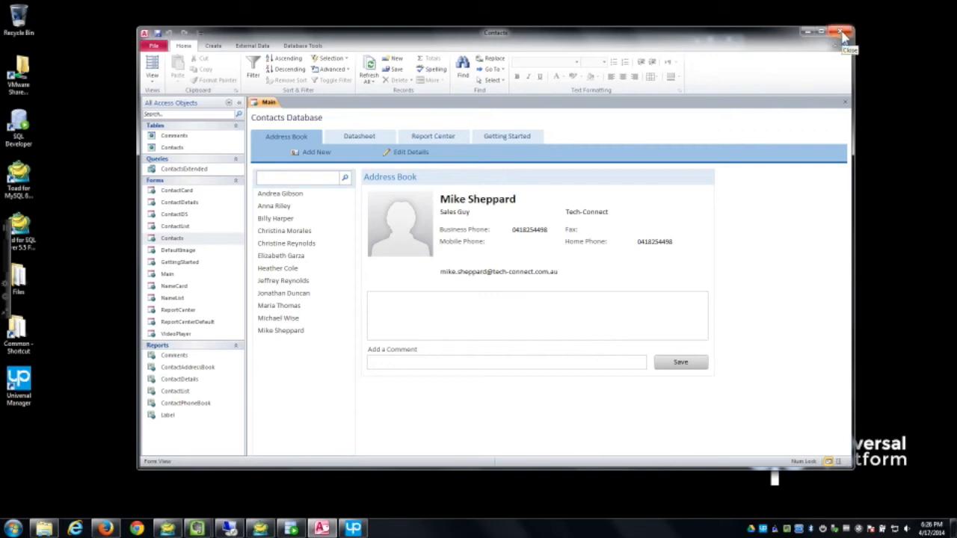
click(809, 34)
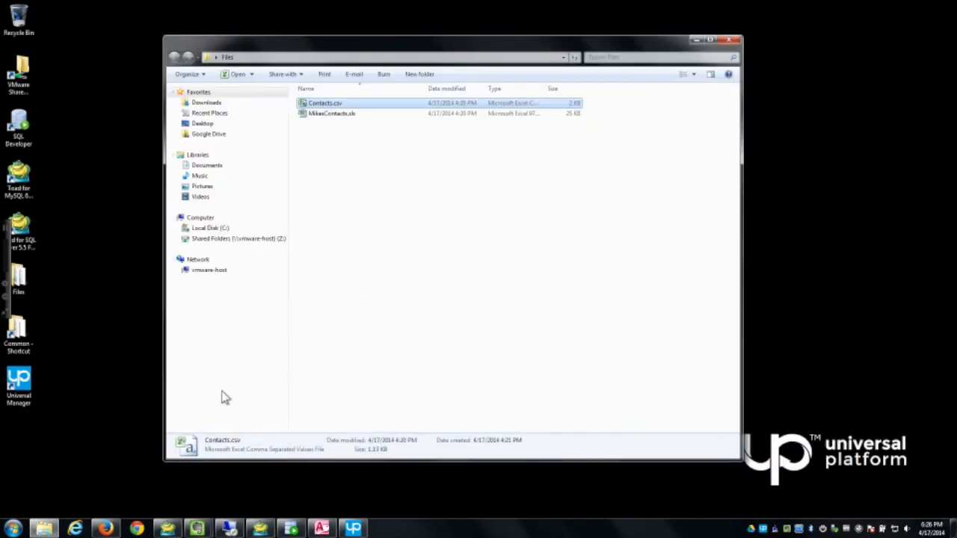
Step: Open CustomerHub's dbo.Customer table in Toad for SQL Server, then minimize Toad
click(167, 528)
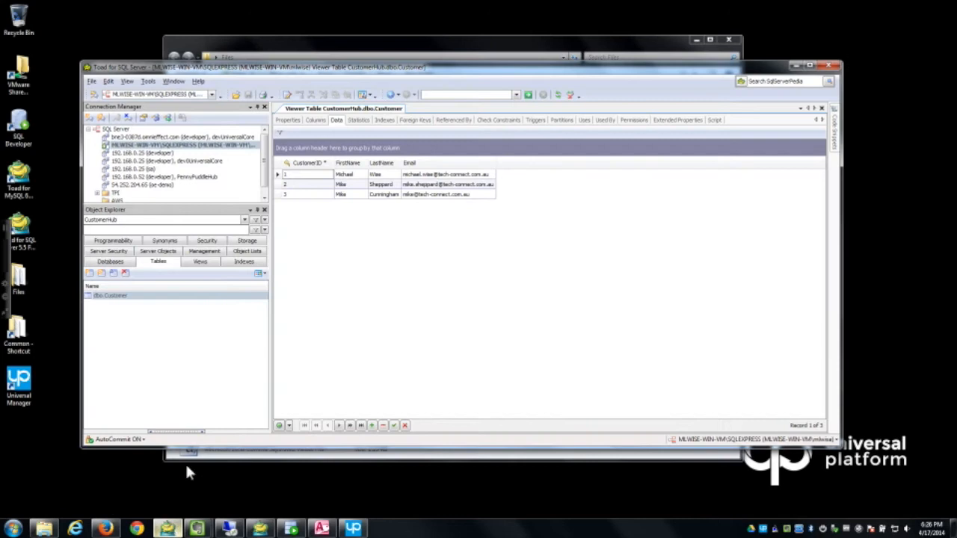
click(110, 262)
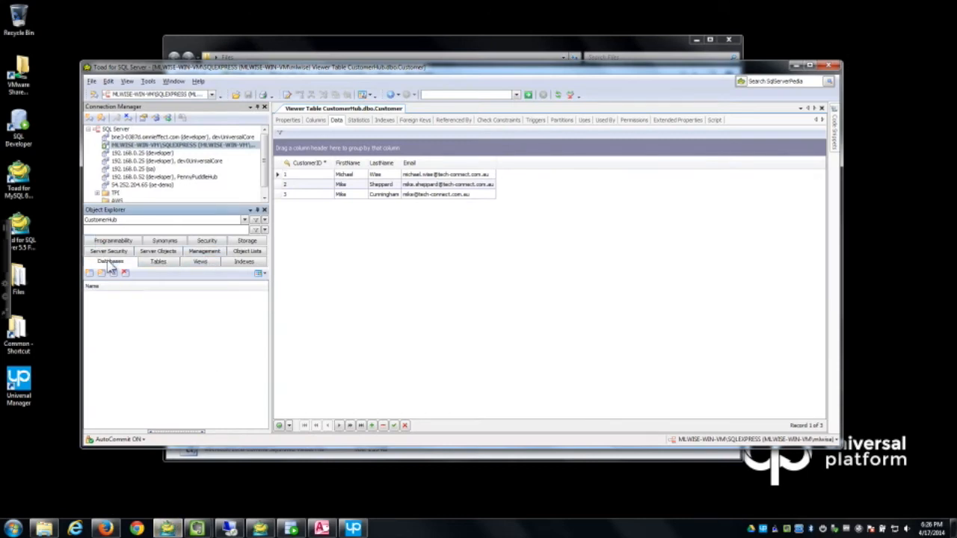
click(160, 262)
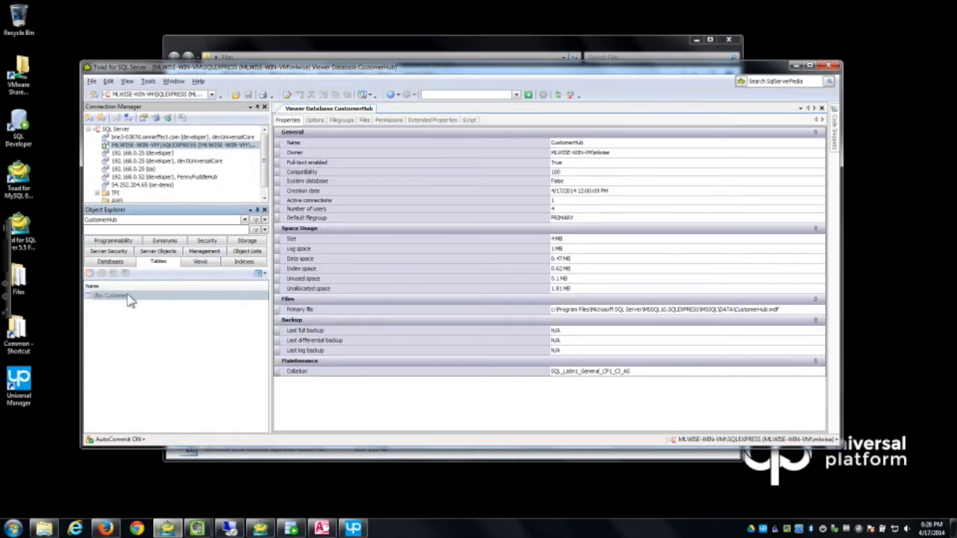
click(112, 296)
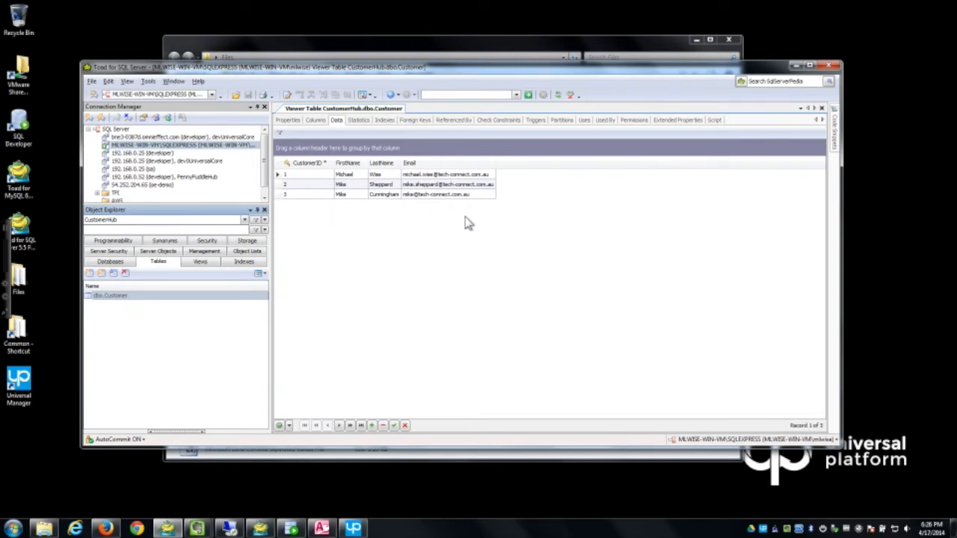
click(796, 69)
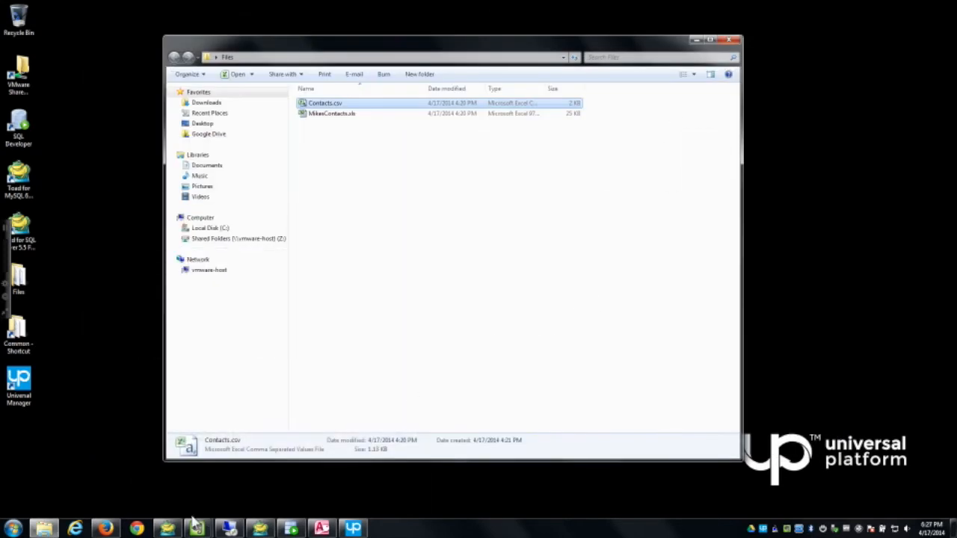
Step: Review the two Tech-Connect rows of customers.contact in Toad for MySQL, then minimize it
click(258, 529)
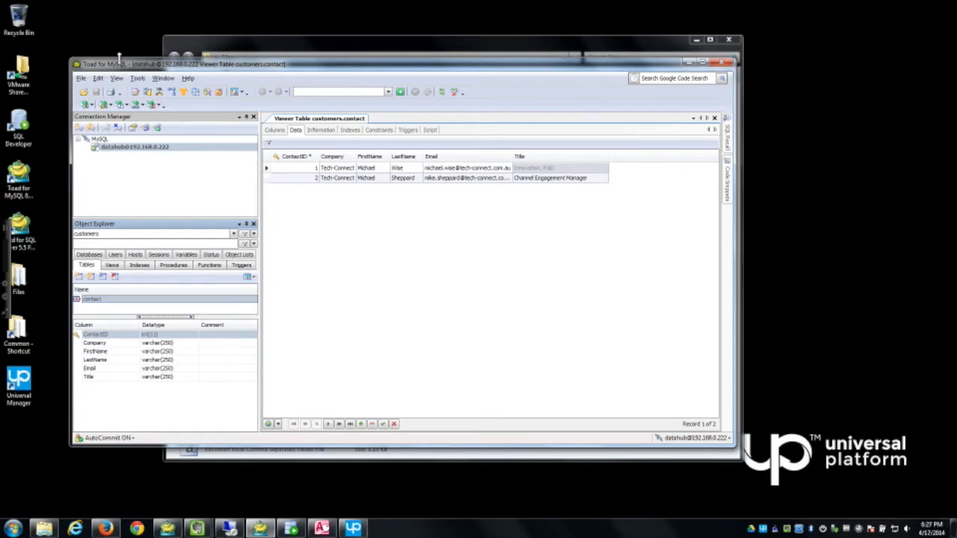
drag(135, 66, 132, 72)
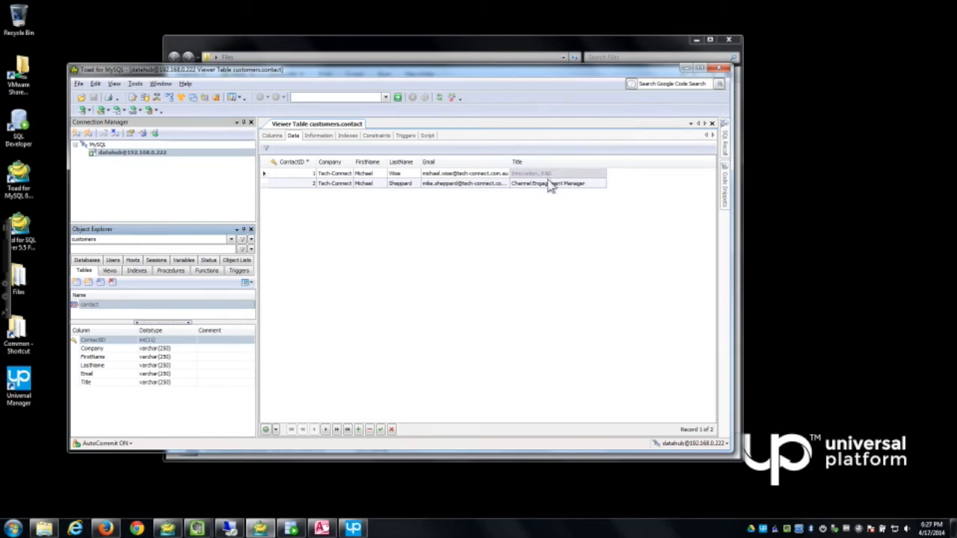
click(686, 69)
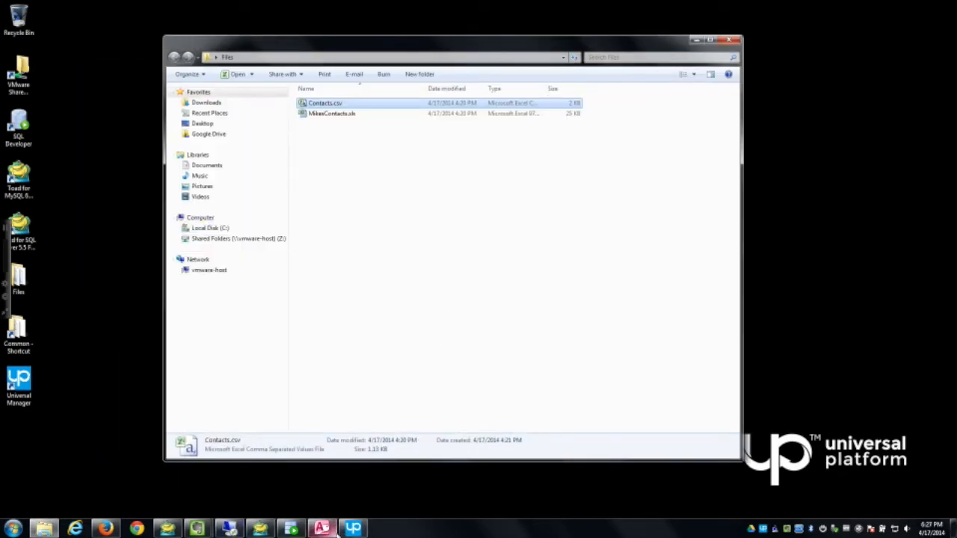
Step: Return to the browser, enter Data Manager, and list its Spots
click(108, 529)
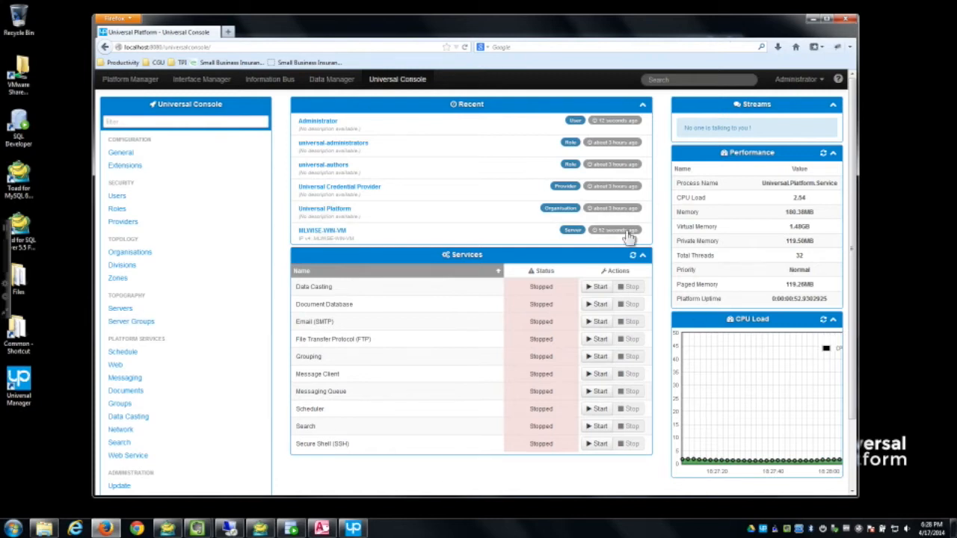
click(328, 81)
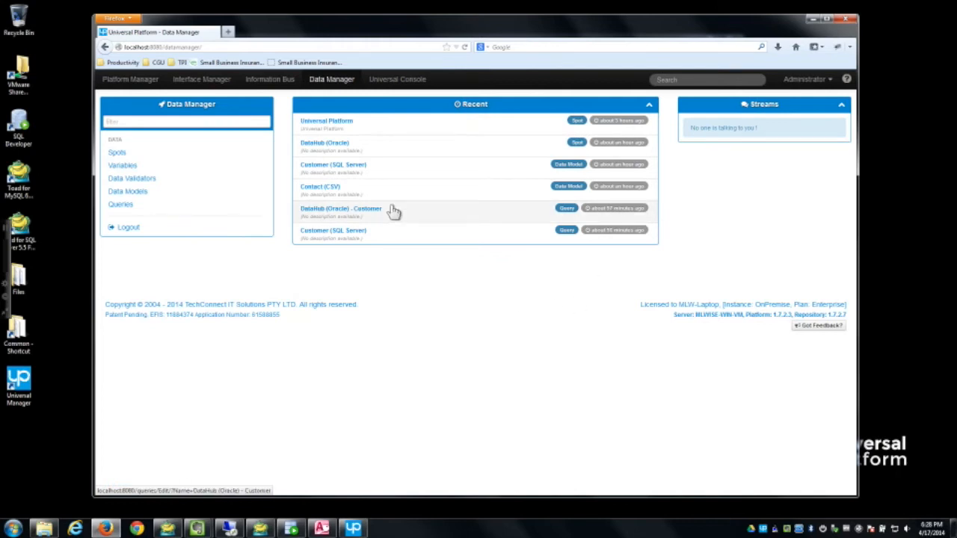
click(401, 80)
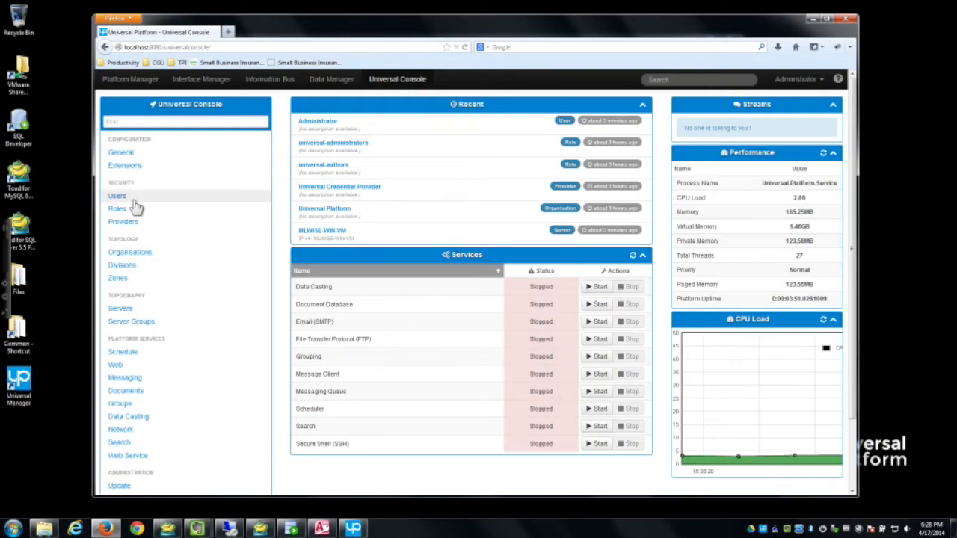
click(332, 79)
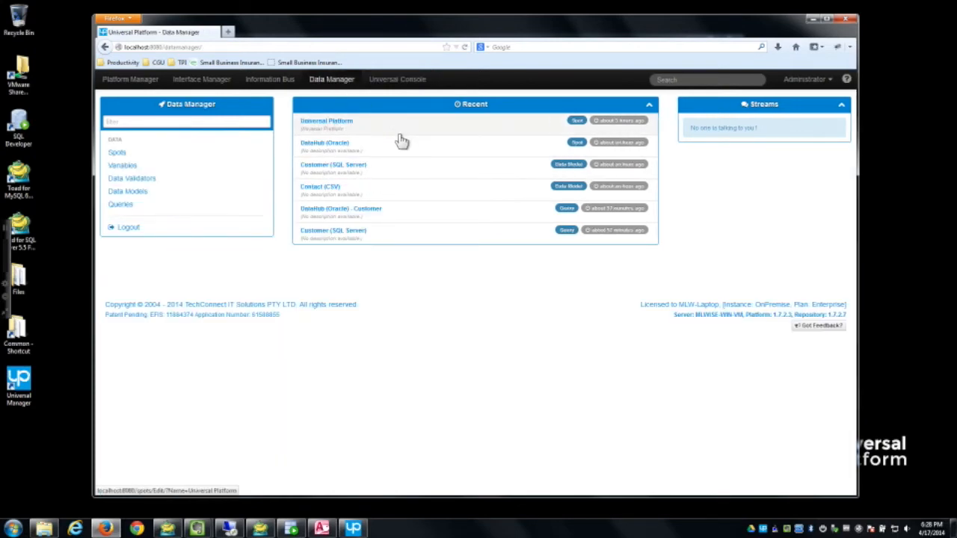
click(119, 153)
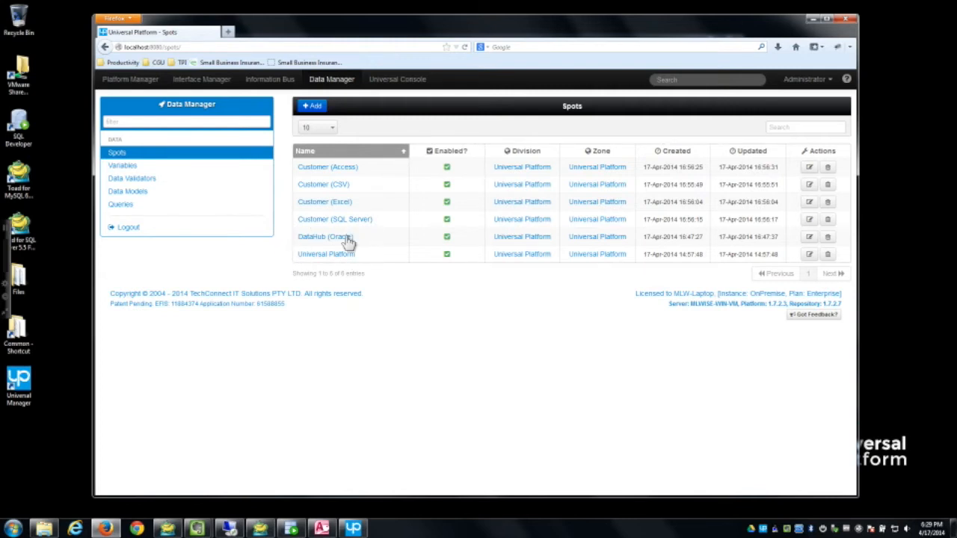
Step: Start a new spot and check the SQL Server and MySQL contact tables for reference
click(319, 109)
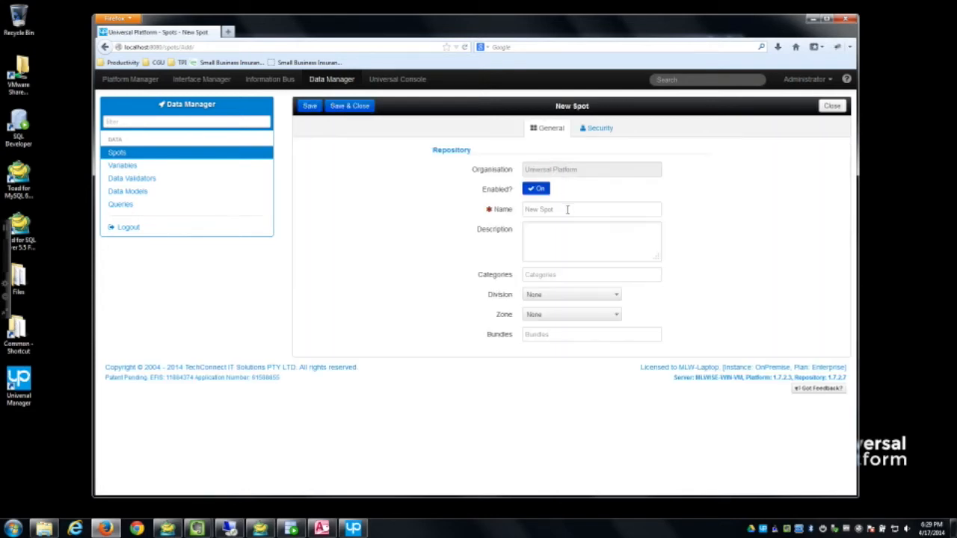
click(167, 528)
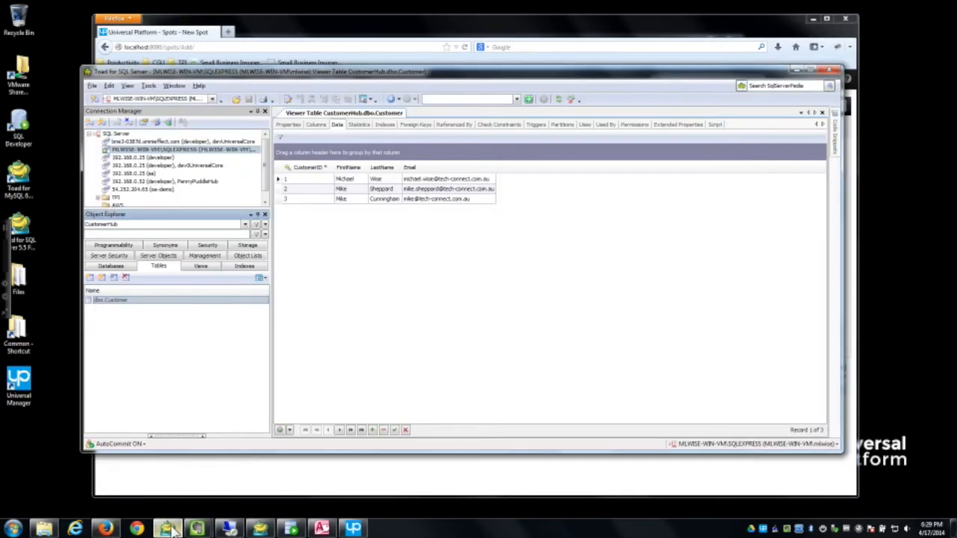
click(797, 70)
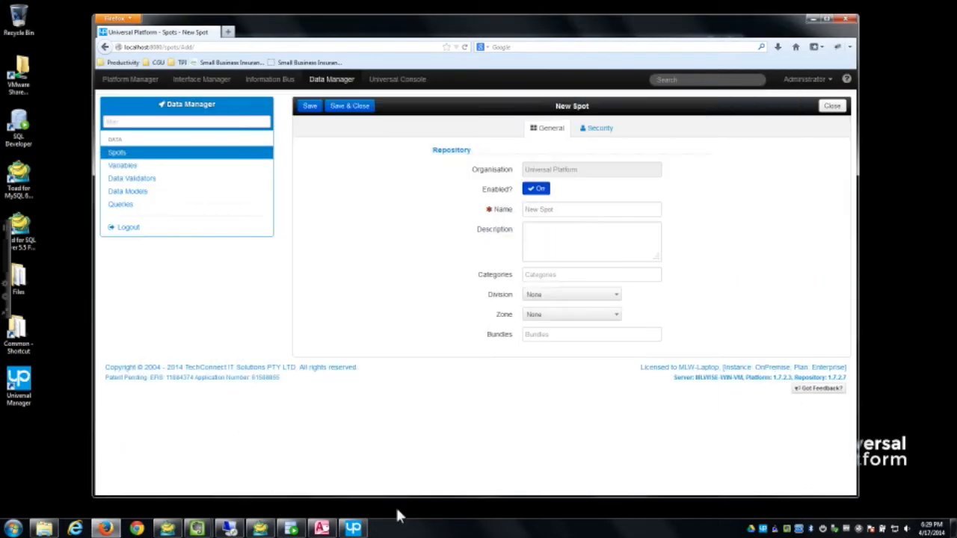
click(260, 528)
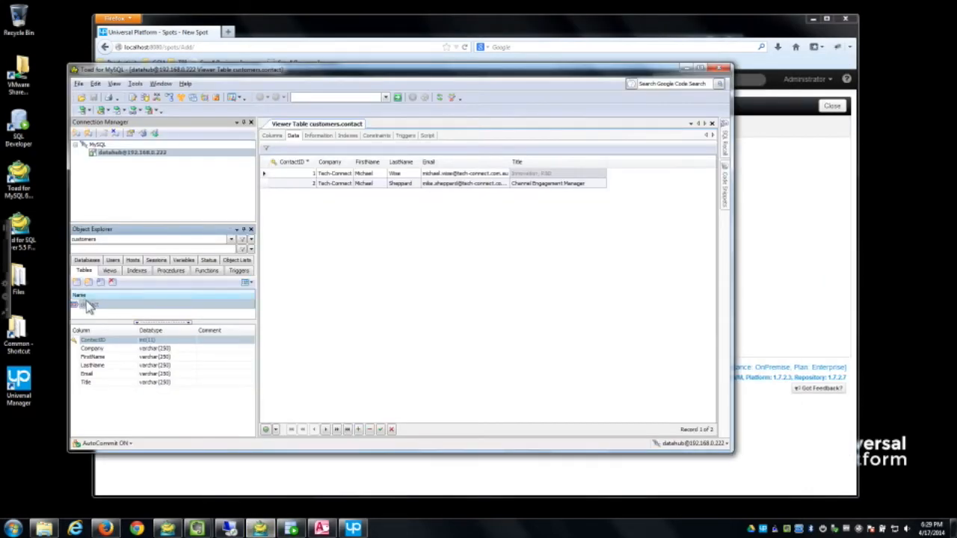
click(688, 69)
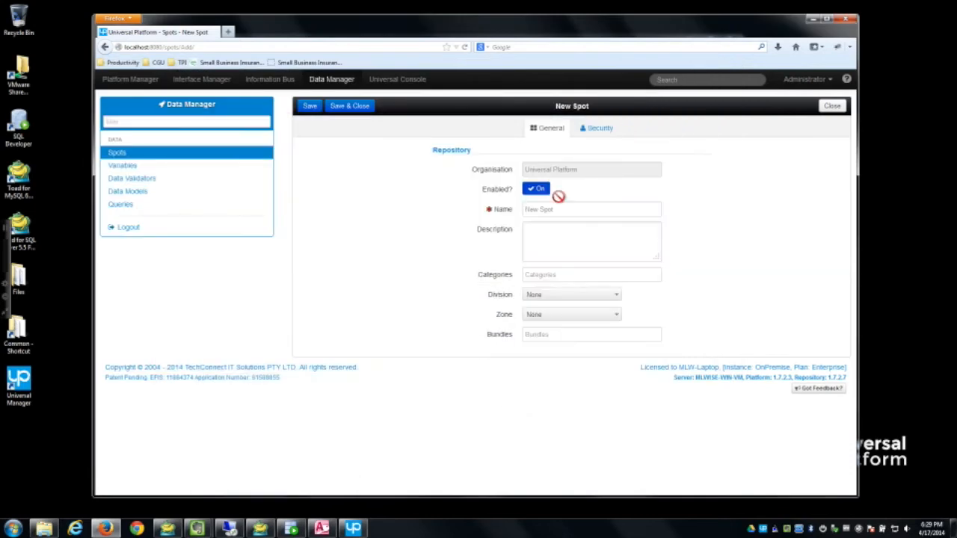
Step: Name the spot Contact (MySQL), set Division and Zone to Universal Platform, save, and open Data Models
click(572, 214)
text(Con)
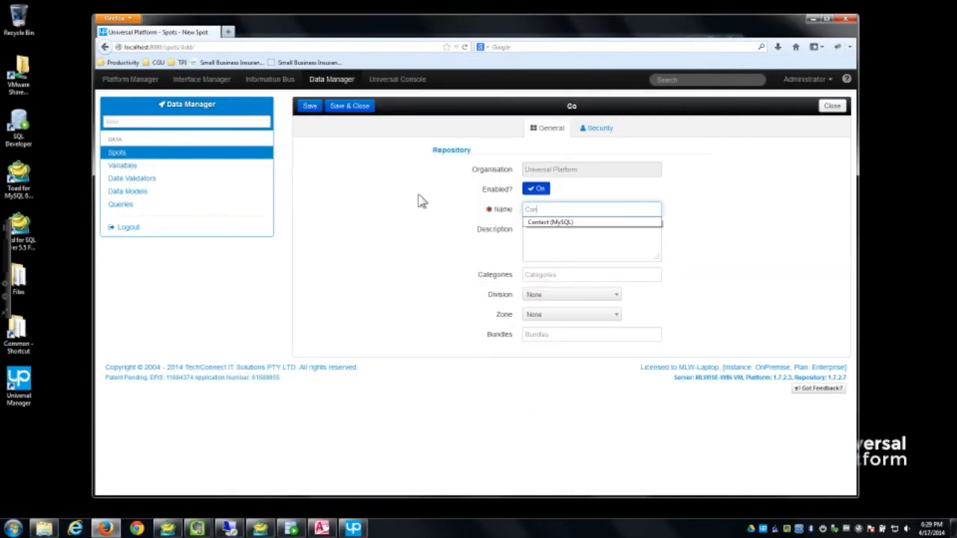
key(Down)
key(Tab)
click(561, 297)
click(565, 335)
click(557, 315)
click(554, 354)
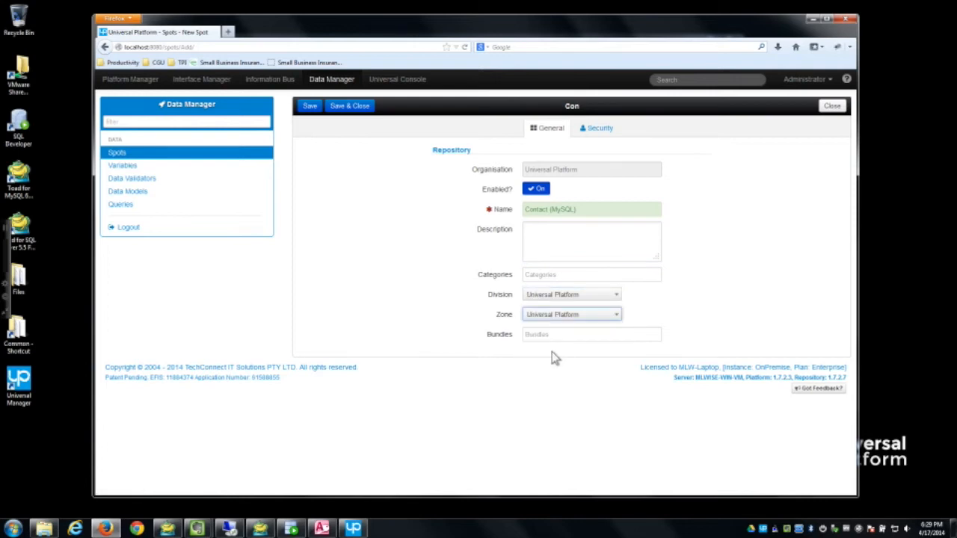
click(309, 109)
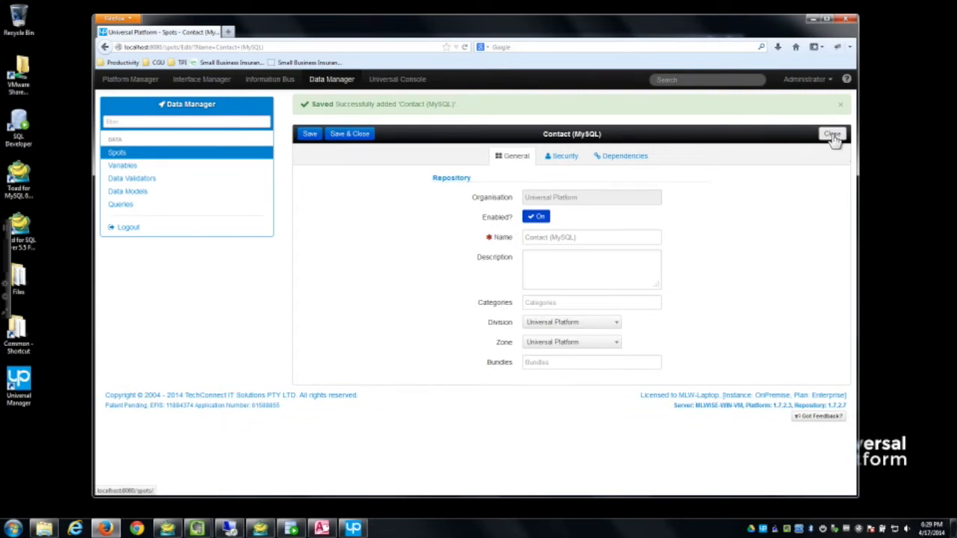
click(156, 195)
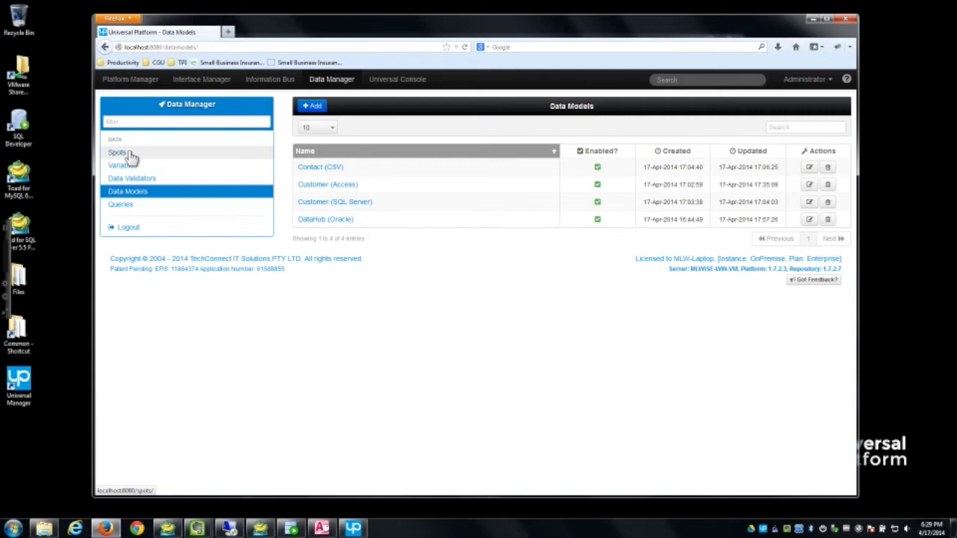
Step: Open the DataHub (Oracle) model diagram and list the CUSTOMER entity's attributes
click(325, 221)
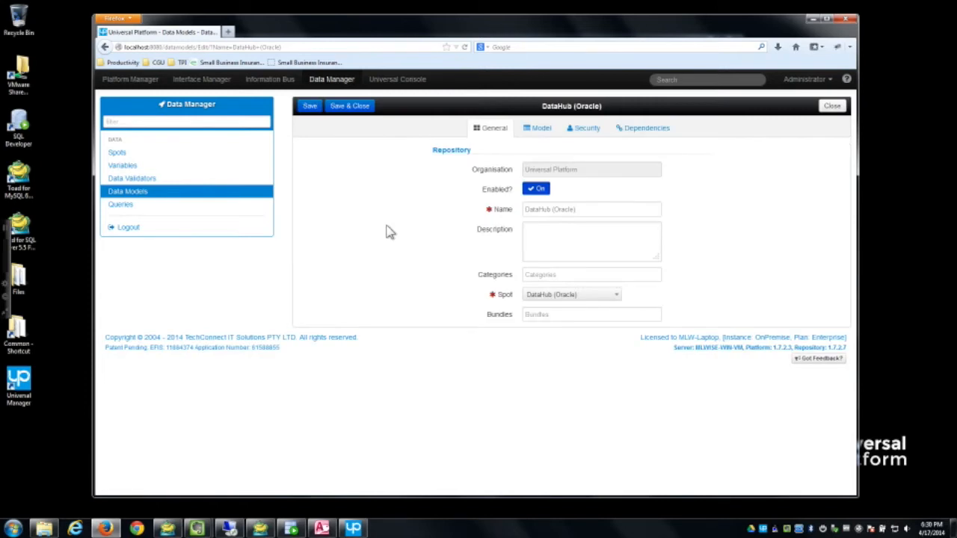
click(538, 129)
drag(551, 192, 468, 186)
drag(602, 291, 599, 261)
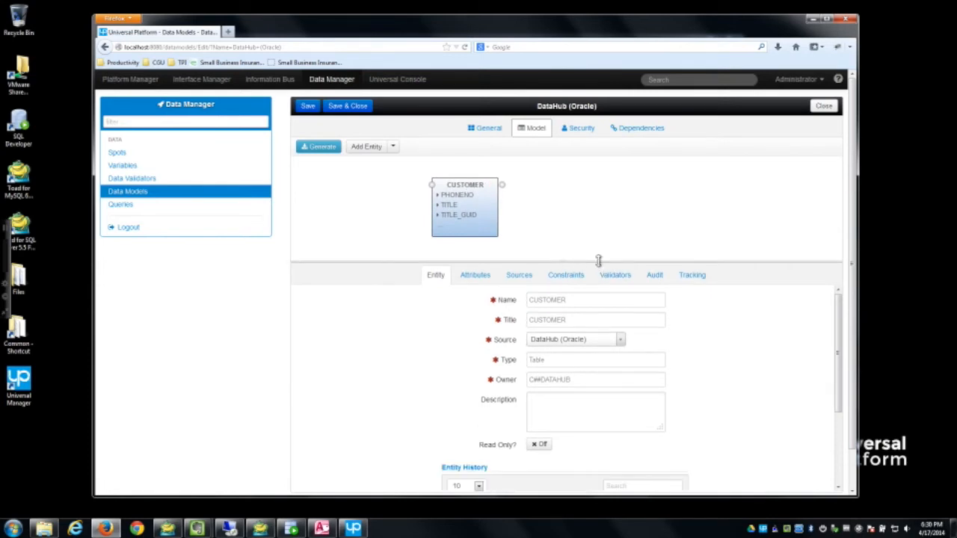
click(478, 275)
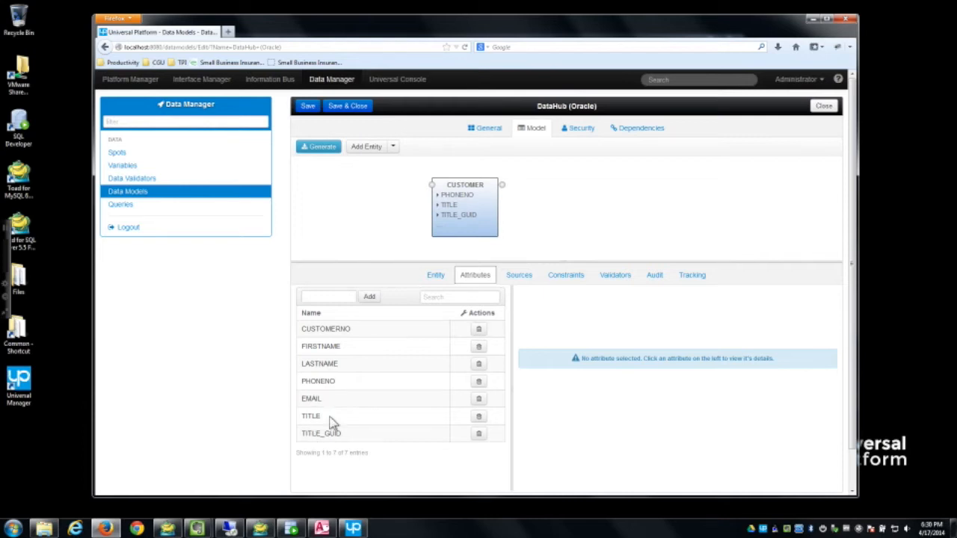
mouse_move(292, 528)
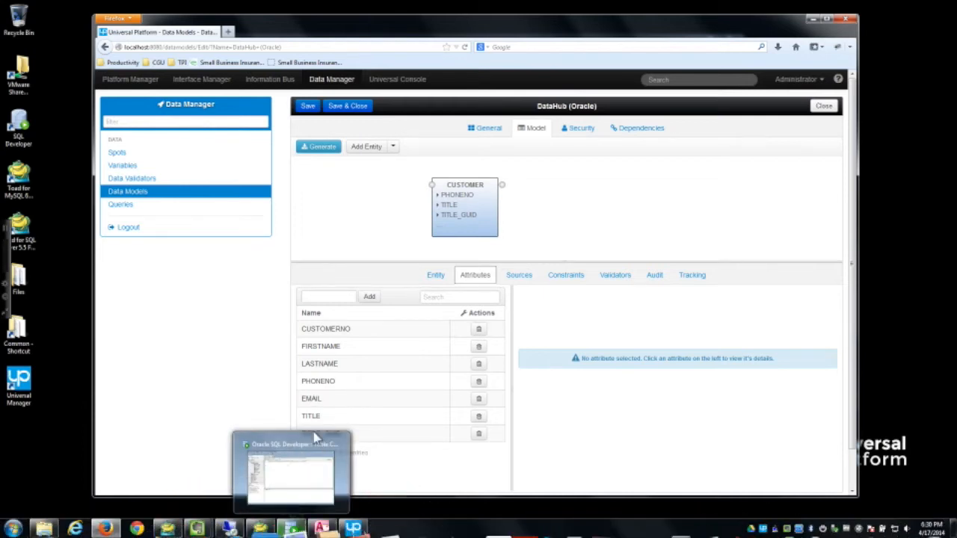
click(305, 489)
drag(435, 69, 480, 82)
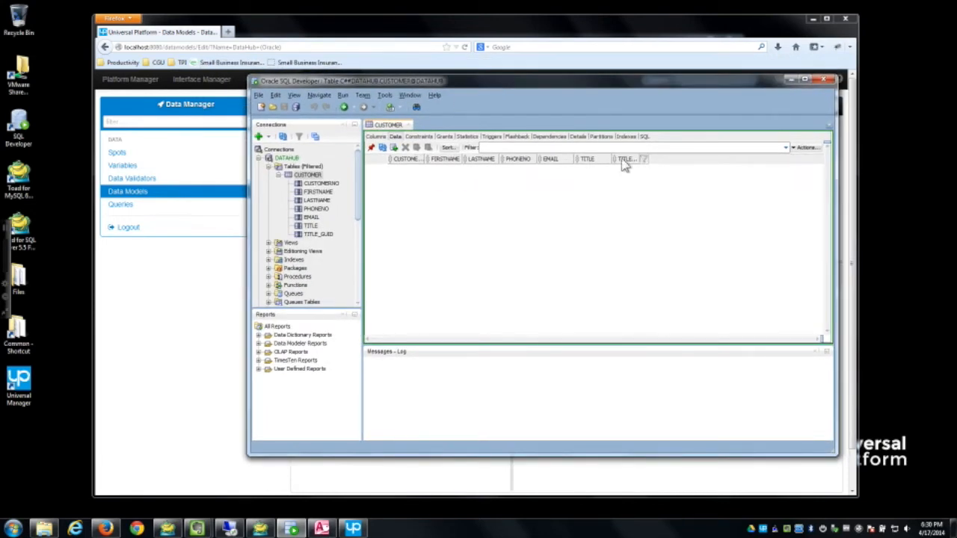
click(376, 136)
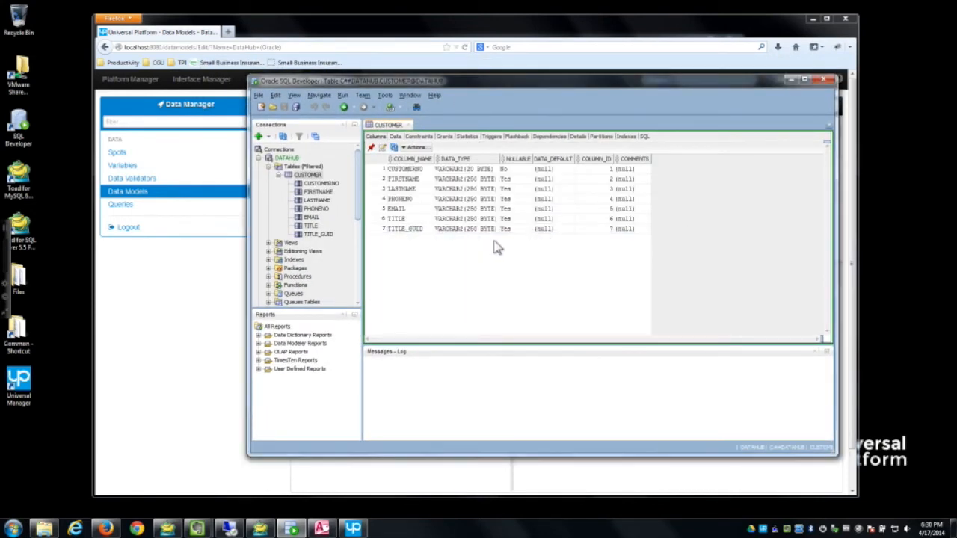
click(791, 80)
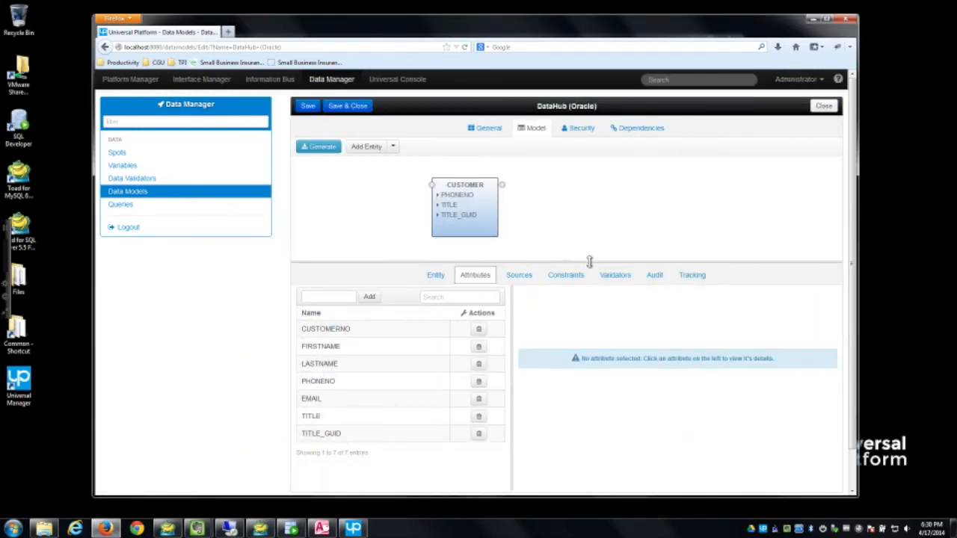
Step: Review the CUSTOMER entity's Sources and Constraints, then save and close the DataHub (Oracle) model
drag(587, 261, 598, 294)
click(326, 147)
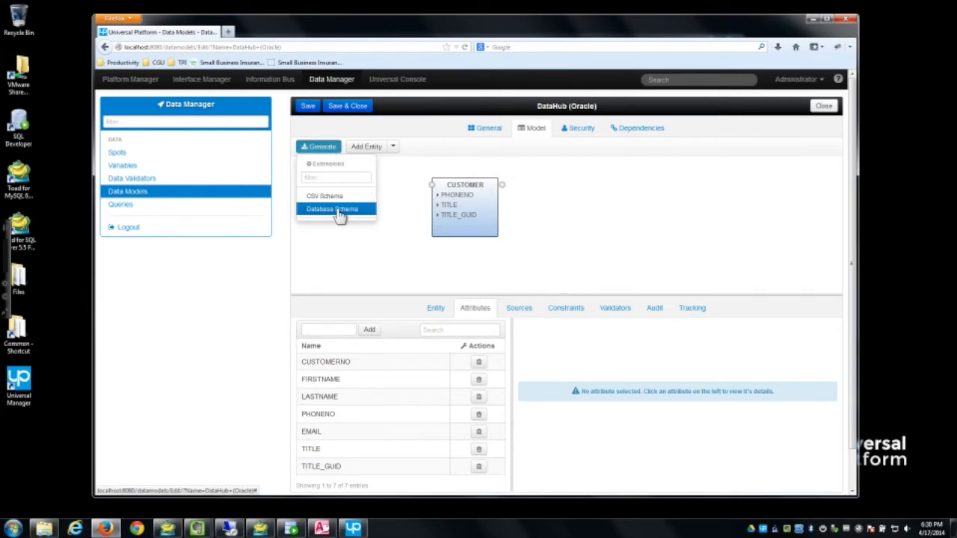
click(571, 229)
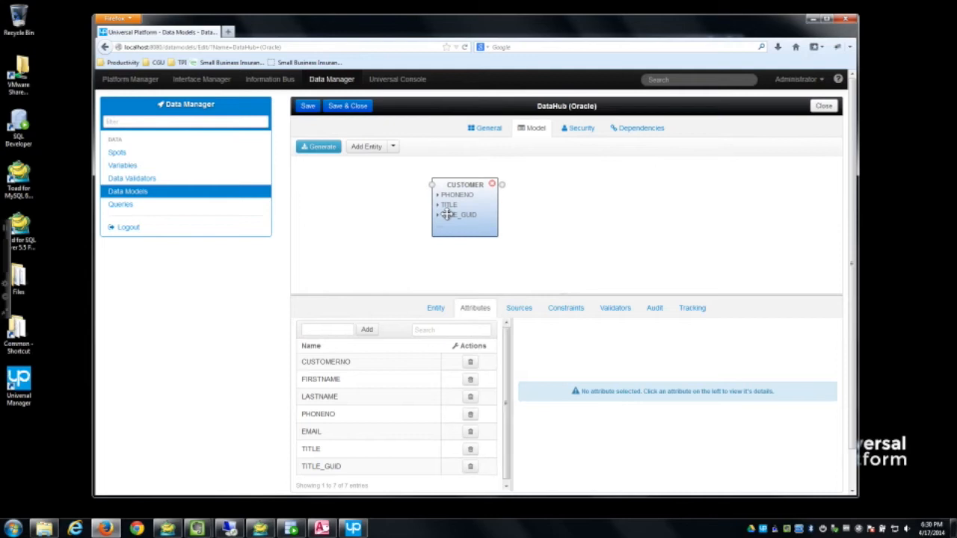
drag(620, 294, 619, 274)
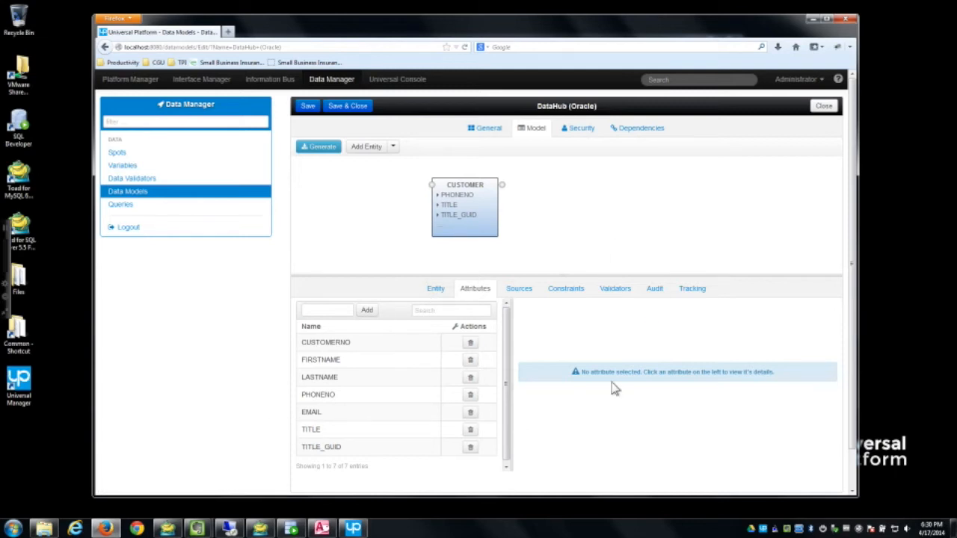
click(516, 290)
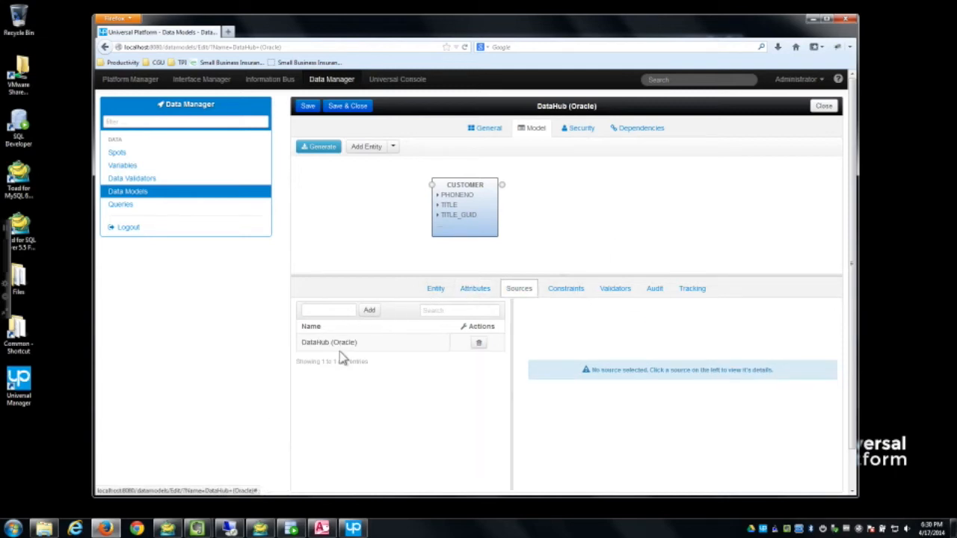
click(568, 292)
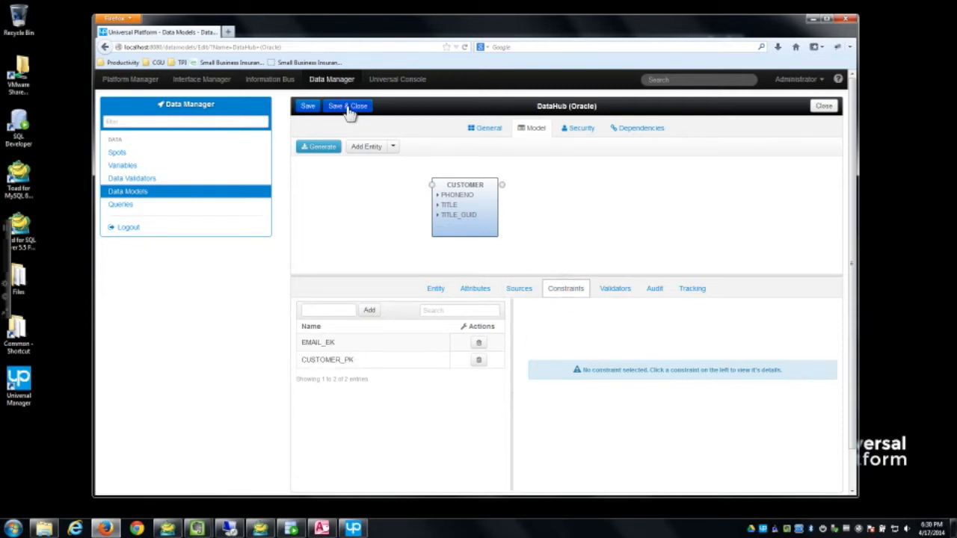
click(348, 108)
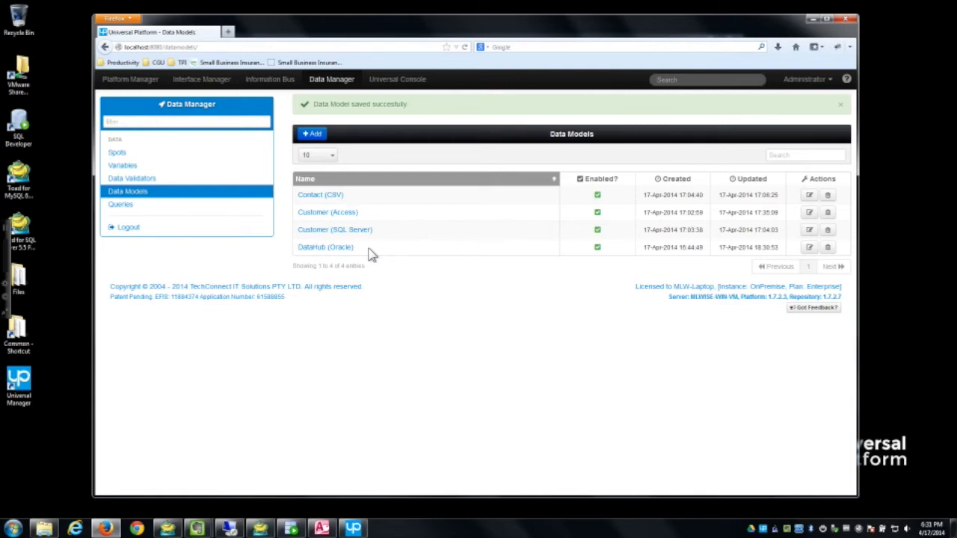
Step: Open the Customer (SQL Server) entry from the Data Models list
click(329, 233)
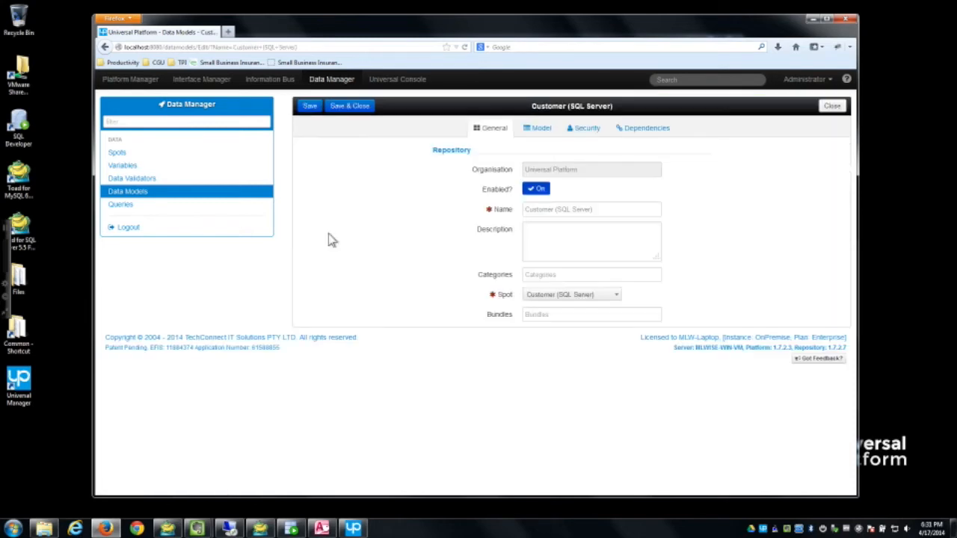
Step: Start database schema generation for the Customer entity, choosing the Customer (SQL Server) database
click(538, 128)
click(523, 196)
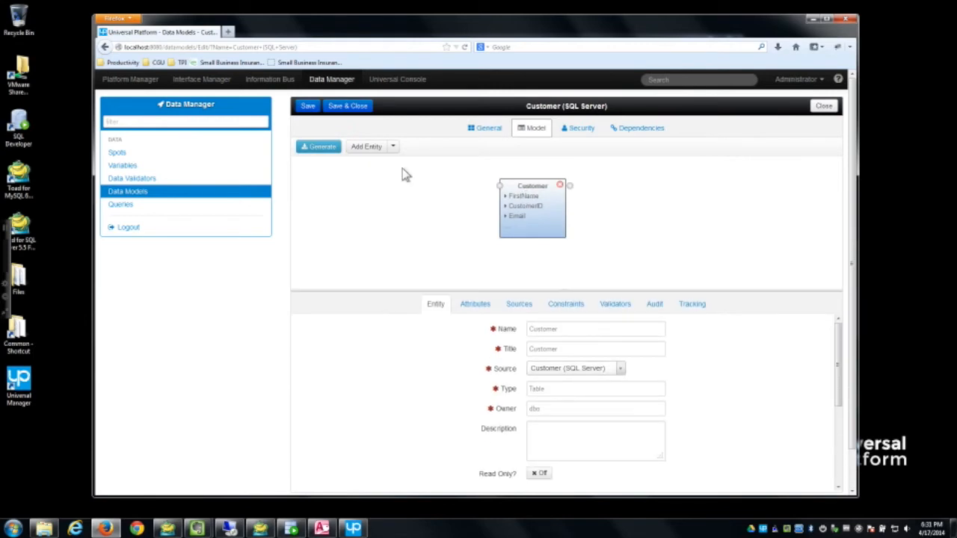
click(319, 148)
click(337, 209)
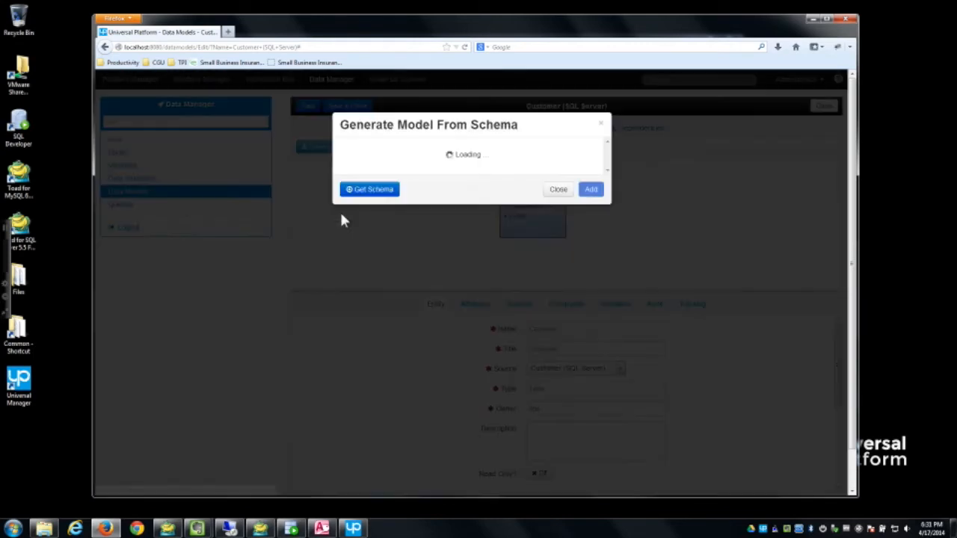
click(552, 232)
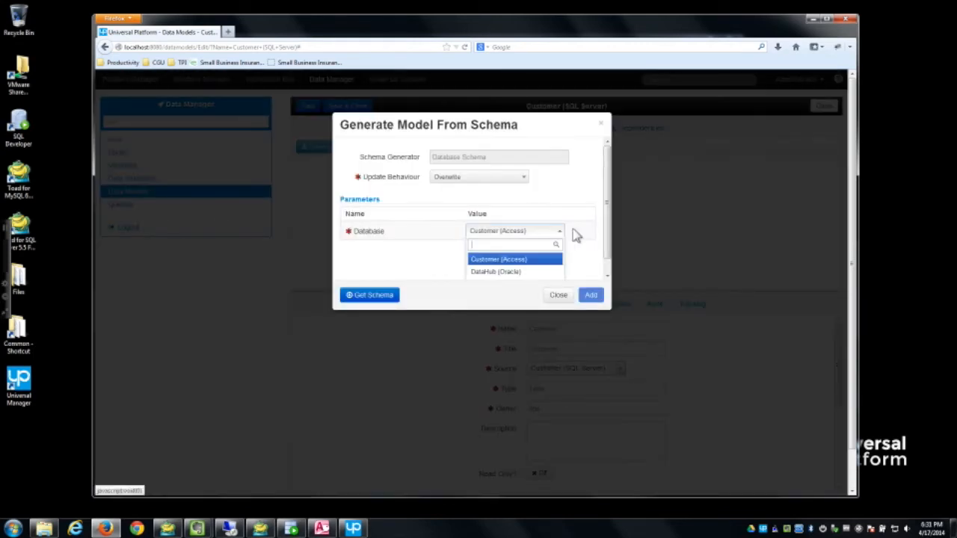
scroll(607, 224, down, 1)
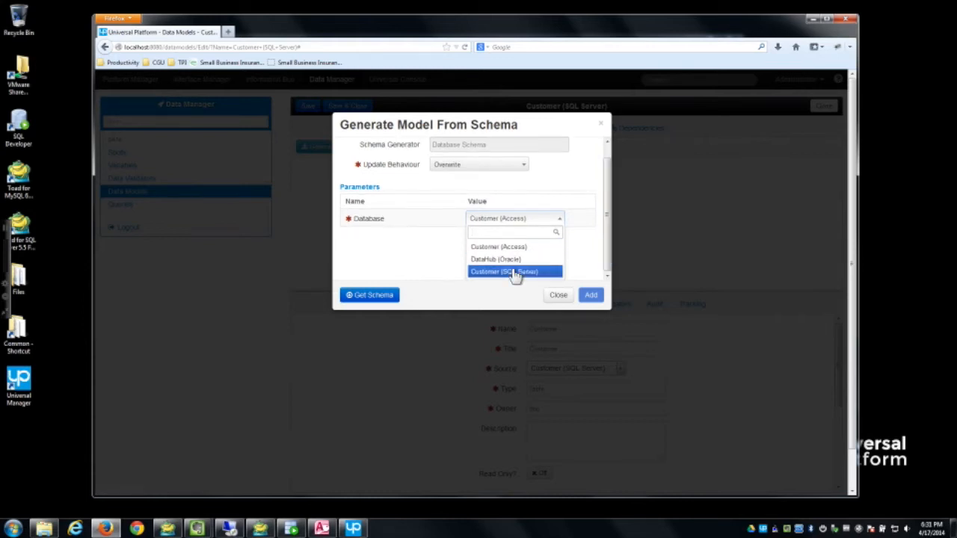
click(514, 272)
Step: Fetch the schema, add all four Customer fields, and close the model
click(371, 294)
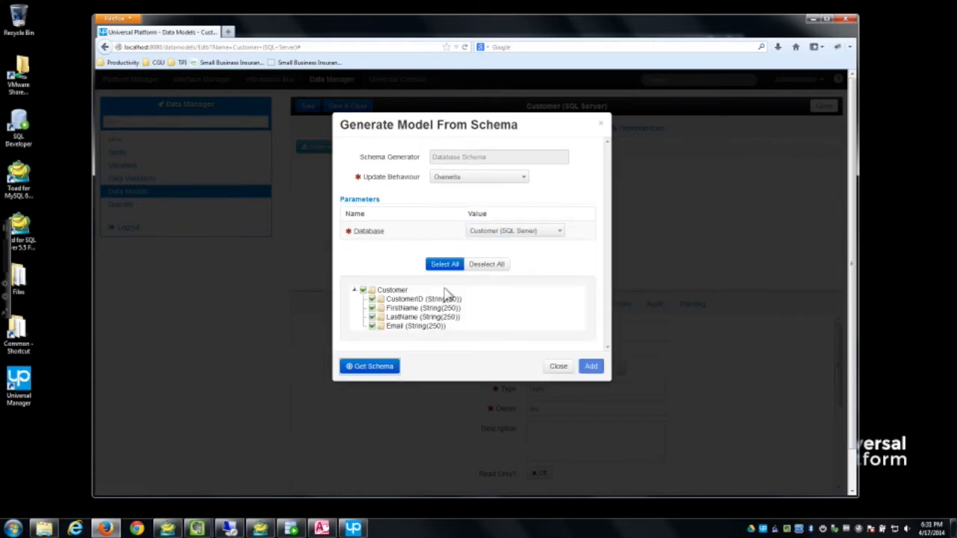
click(557, 367)
drag(461, 290, 461, 248)
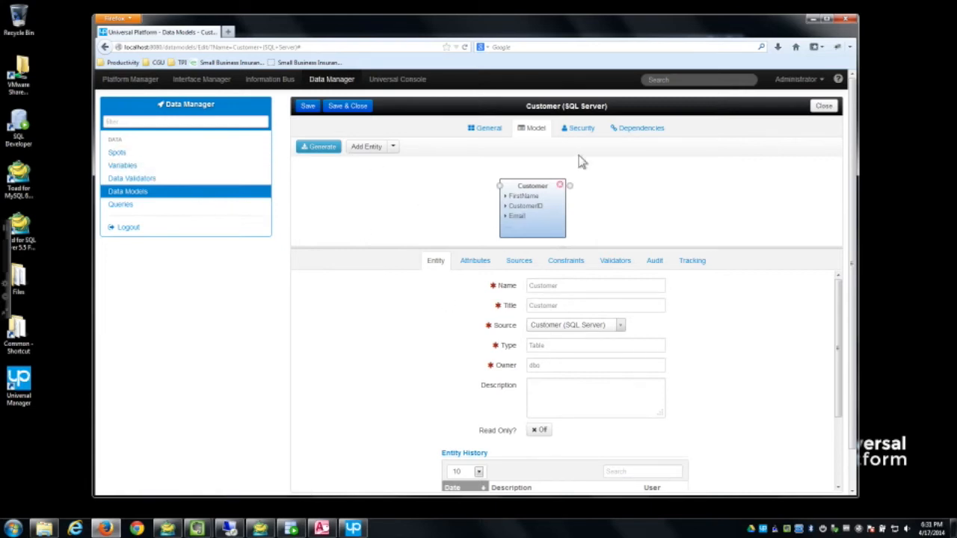
click(824, 107)
Step: Inspect the CUSTOMER entity in the DataHub (Oracle) model
click(308, 216)
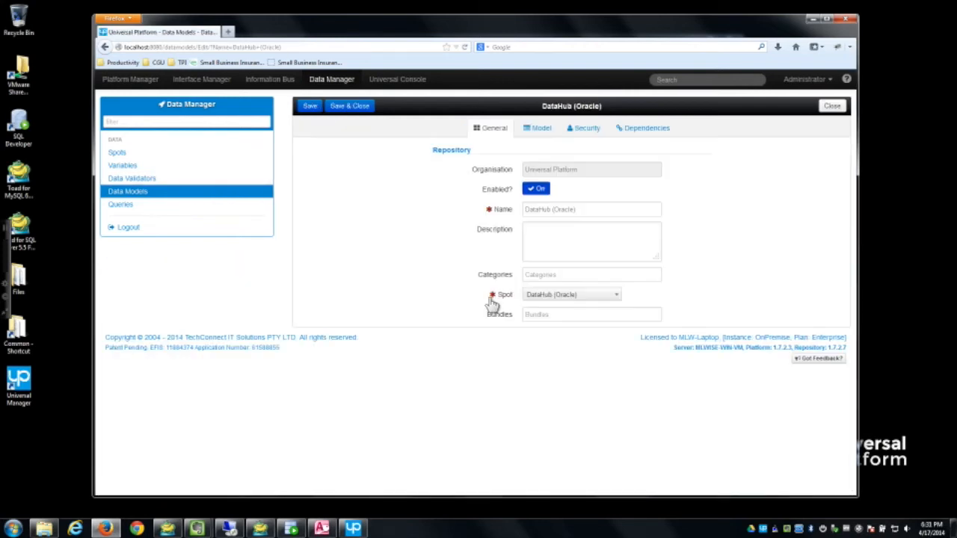
click(540, 128)
click(490, 224)
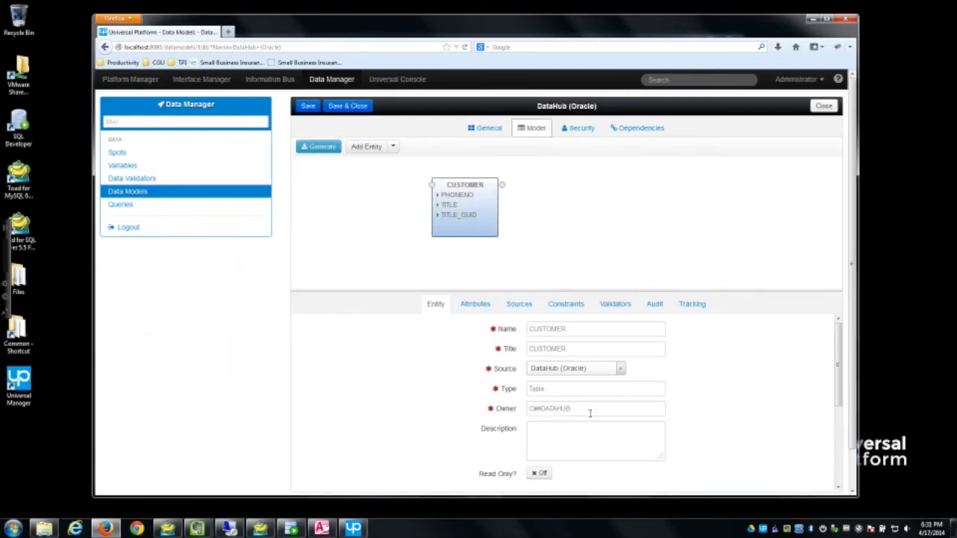
click(823, 106)
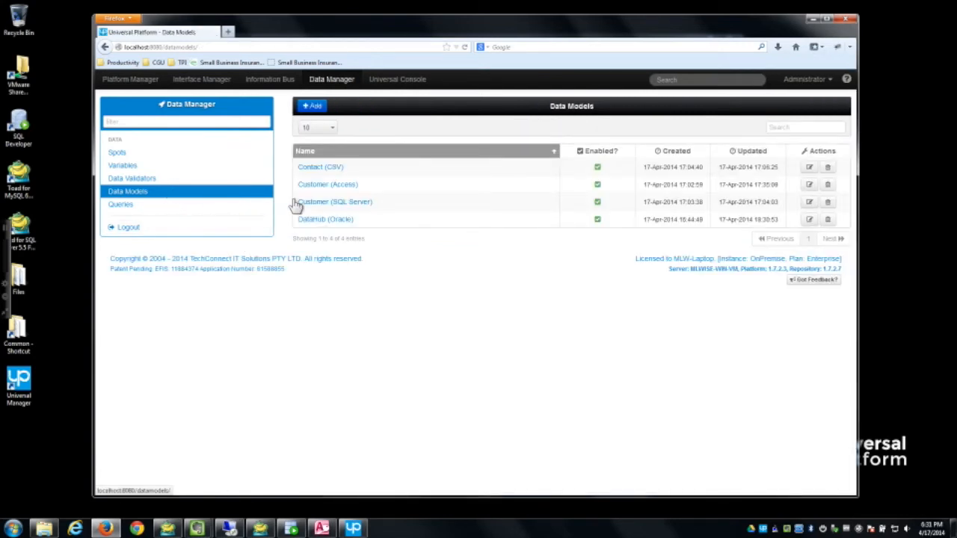
Step: Inspect the Contacts entity in the Customer (Access) model
click(329, 185)
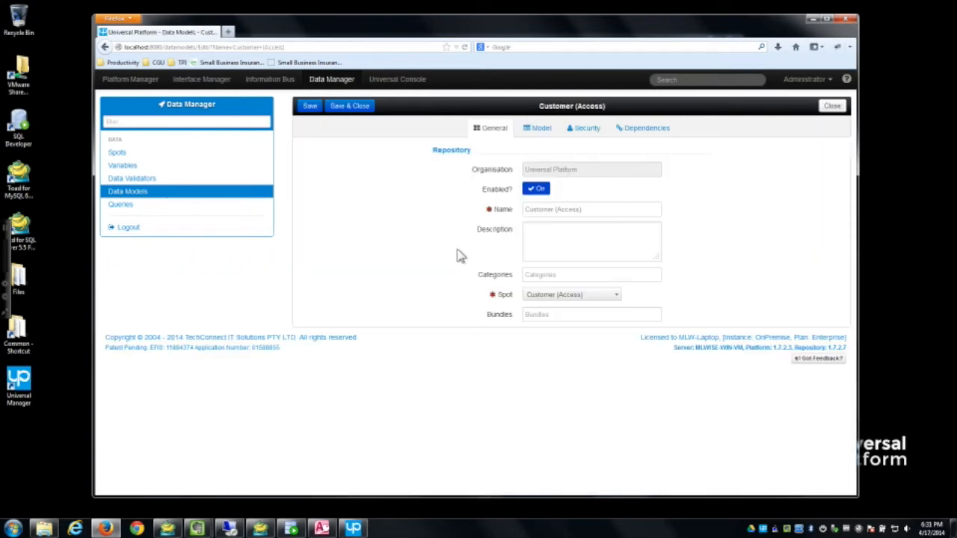
click(536, 129)
click(497, 208)
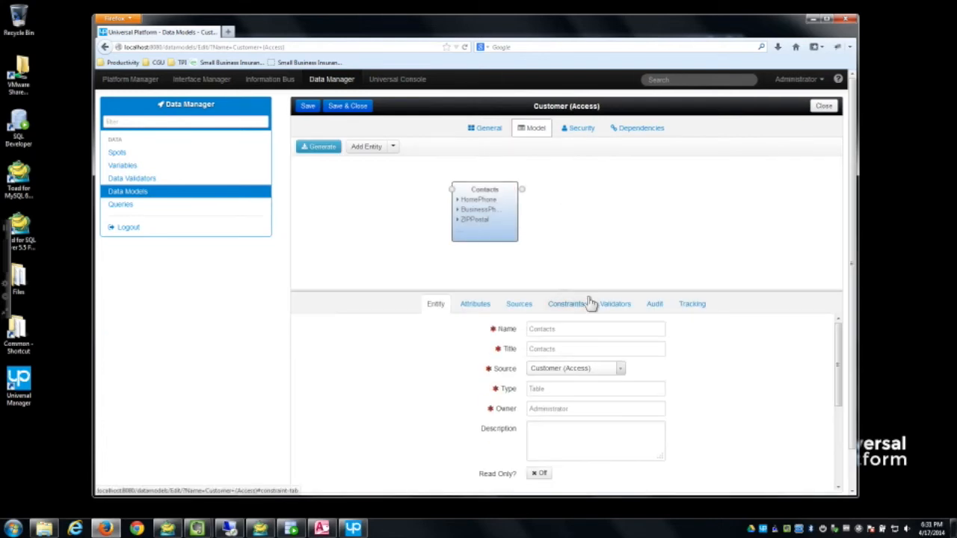
drag(589, 291, 592, 252)
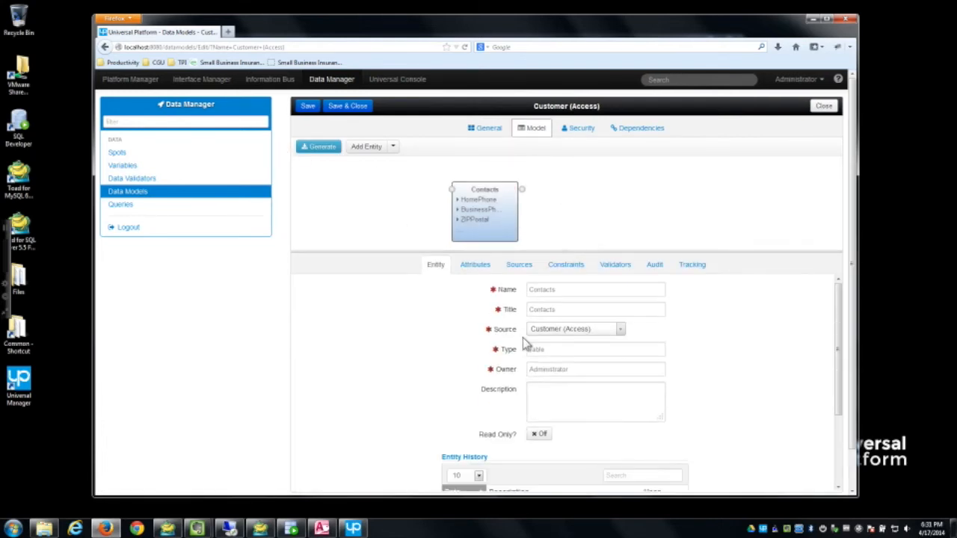
Step: Open the Contact (CSV) model's empty entity diagram
click(823, 105)
click(329, 169)
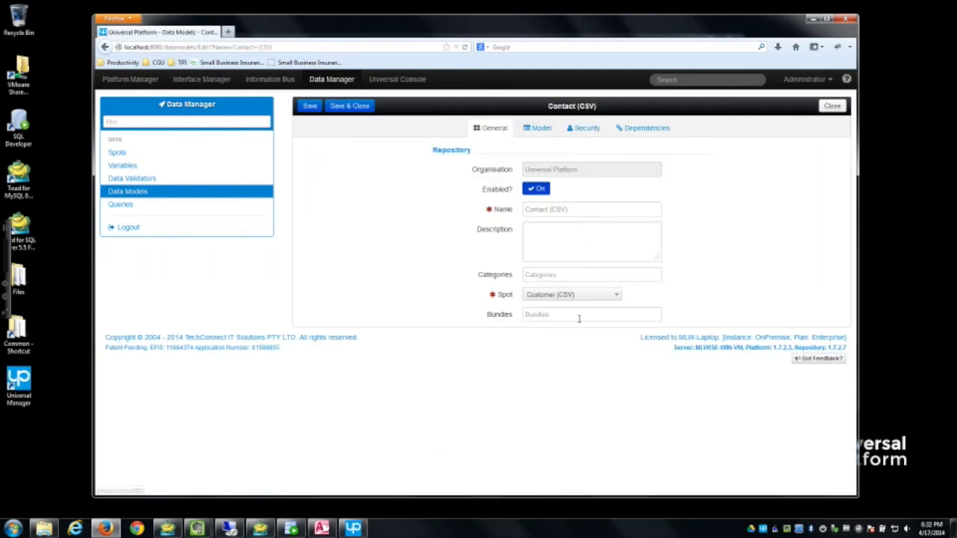
click(539, 131)
Step: Preview the CSV and database schema generation settings, cancelling both
click(327, 149)
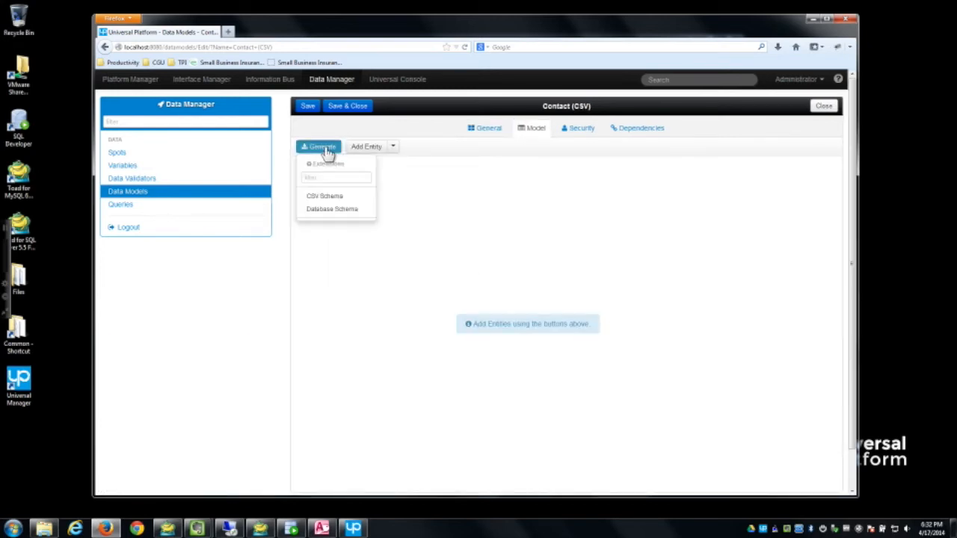
click(353, 201)
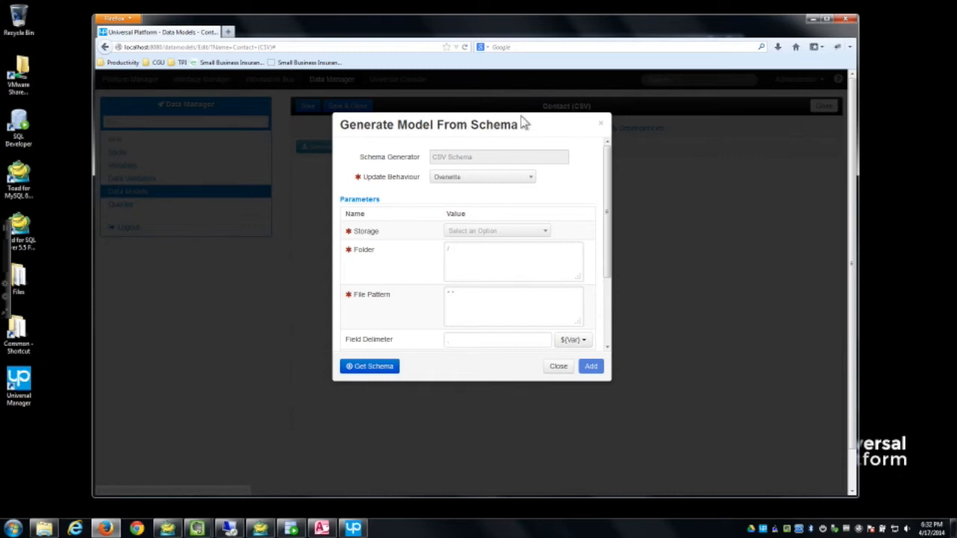
scroll(614, 263, down, 2)
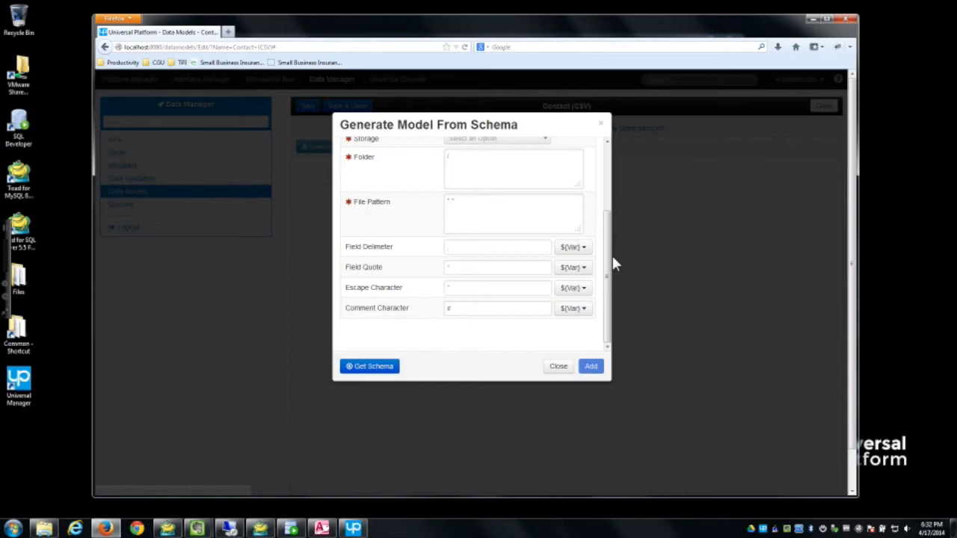
click(558, 366)
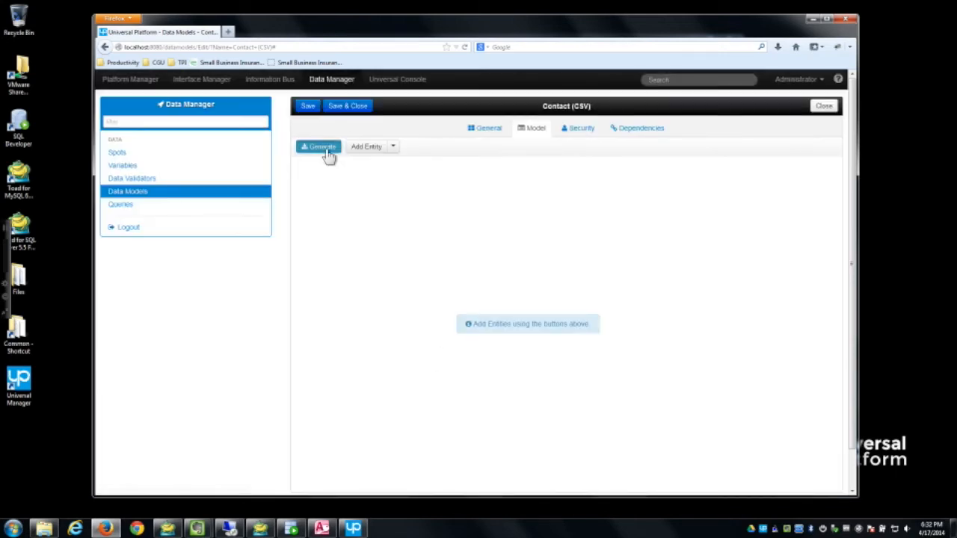
click(327, 152)
click(333, 211)
click(559, 295)
Step: Review the CSV schema settings again without generating, then go to Platform Manager
click(320, 146)
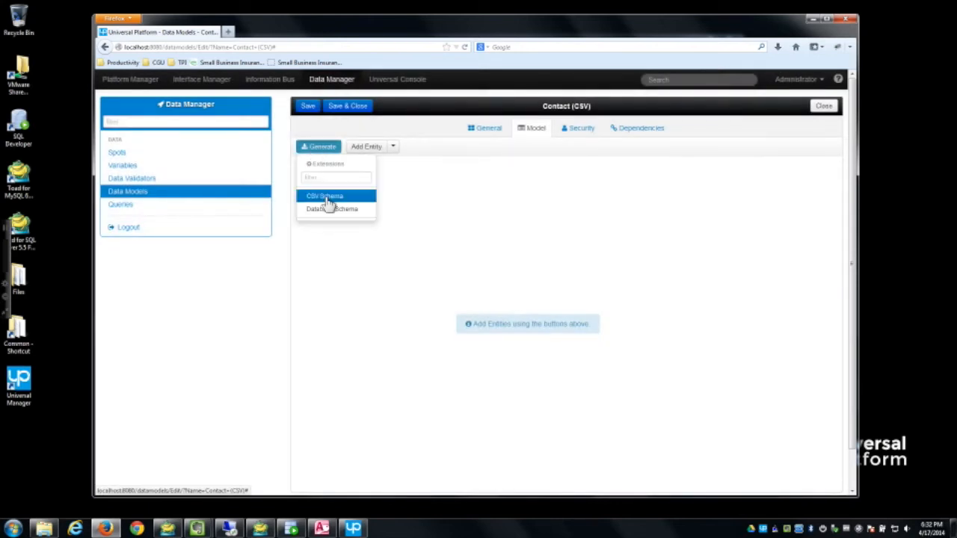
click(327, 197)
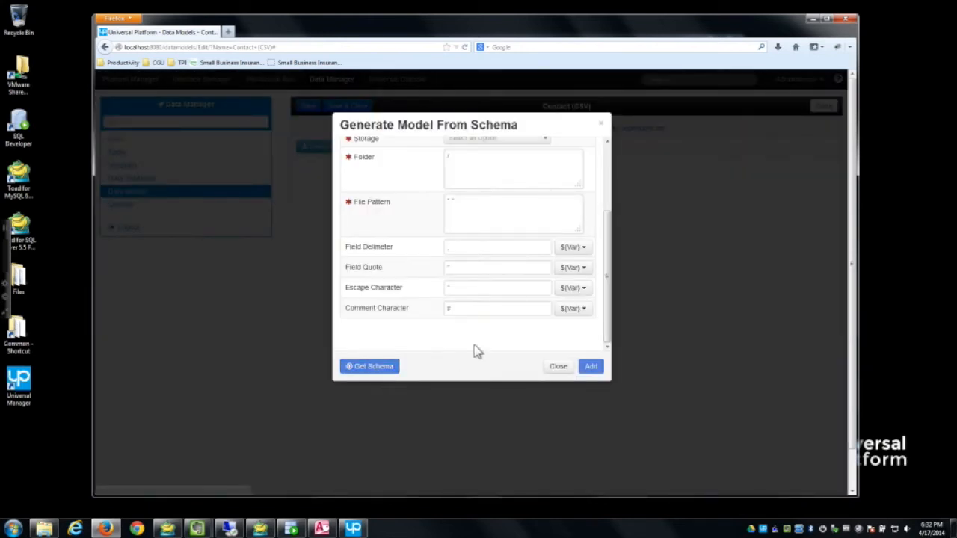
scroll(610, 314, up, 1)
scroll(610, 321, down, 1)
drag(617, 236, 617, 179)
click(561, 367)
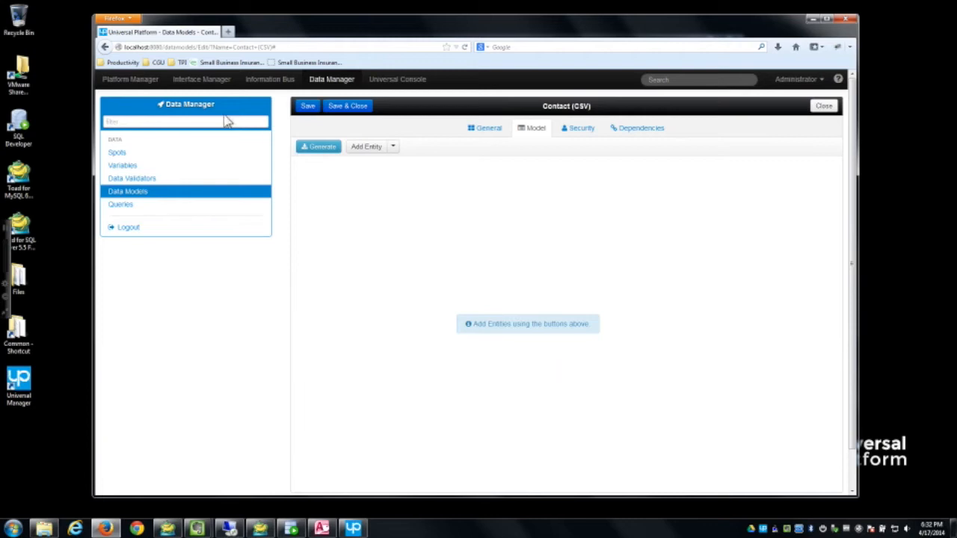
click(131, 84)
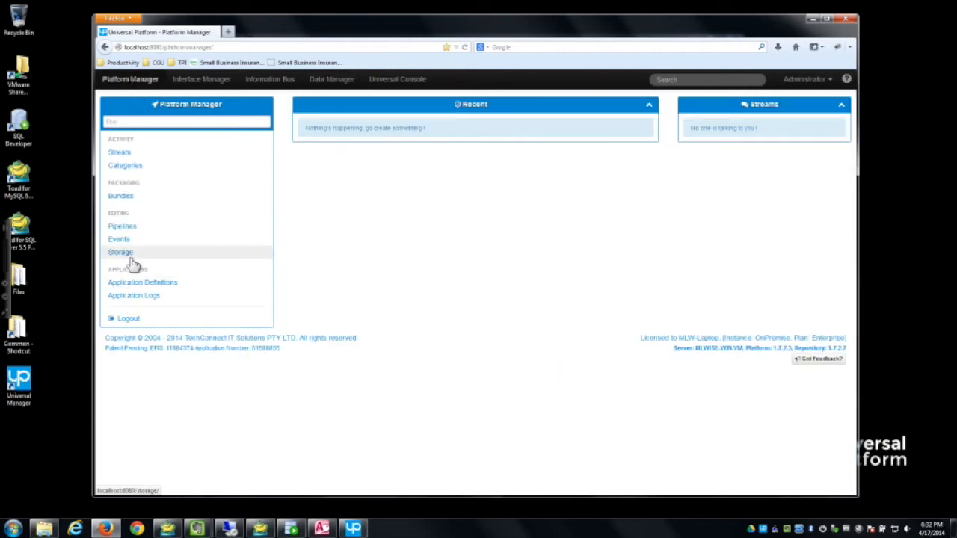
Step: Look over Contacts.csv and the Excel contacts file in Files, then show the empty Storage list
double_click(18, 280)
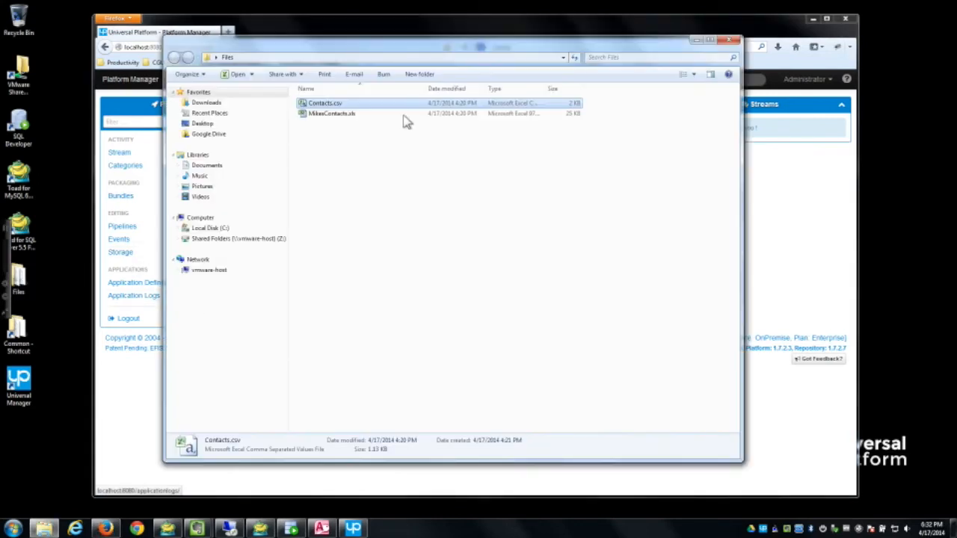
click(730, 41)
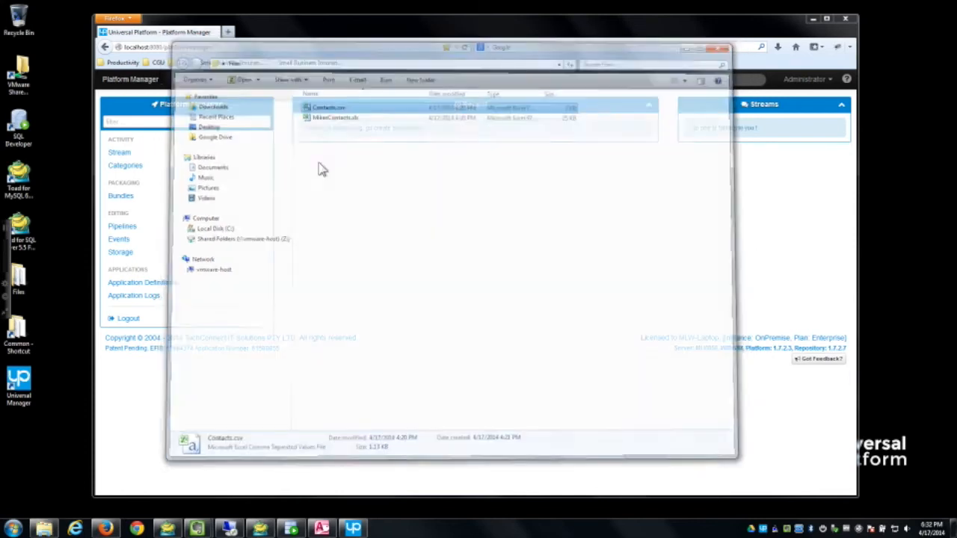
click(121, 254)
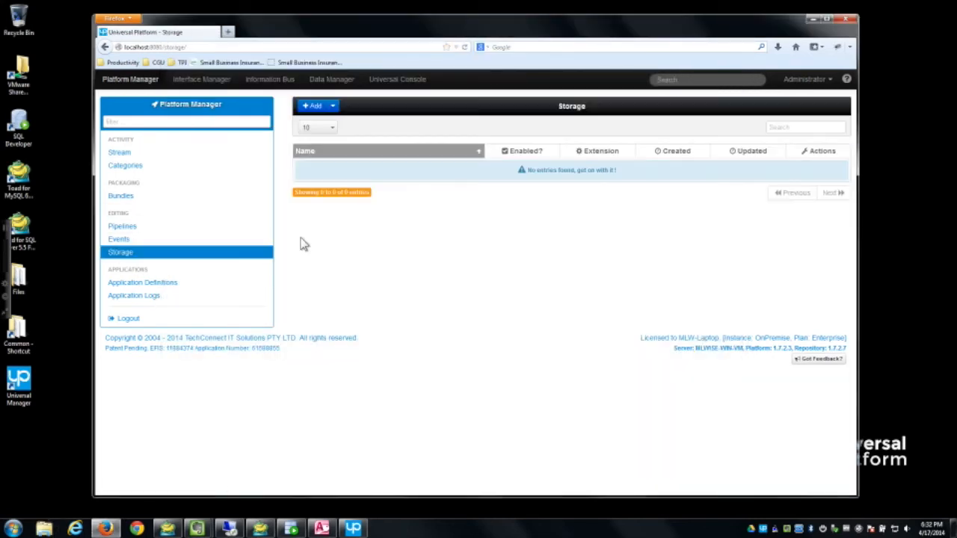
Step: Add a Universal Storage named 'Customer Files', save it, and check its Security settings
click(334, 107)
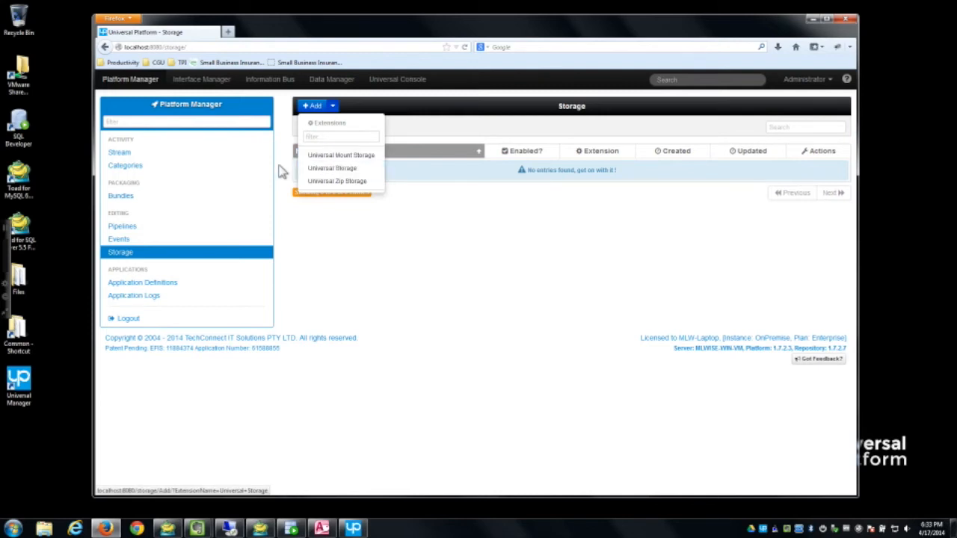
click(356, 169)
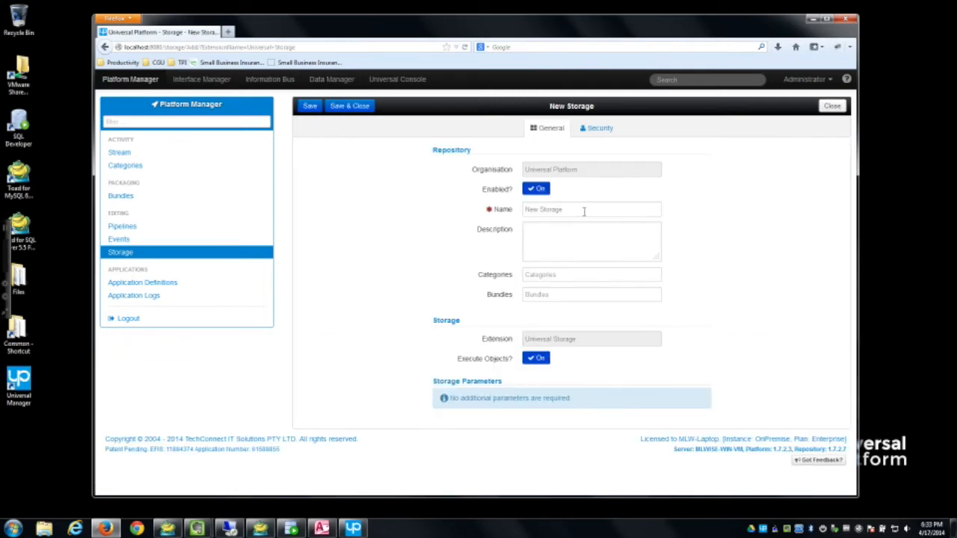
drag(523, 205, 476, 205)
drag(583, 211, 495, 207)
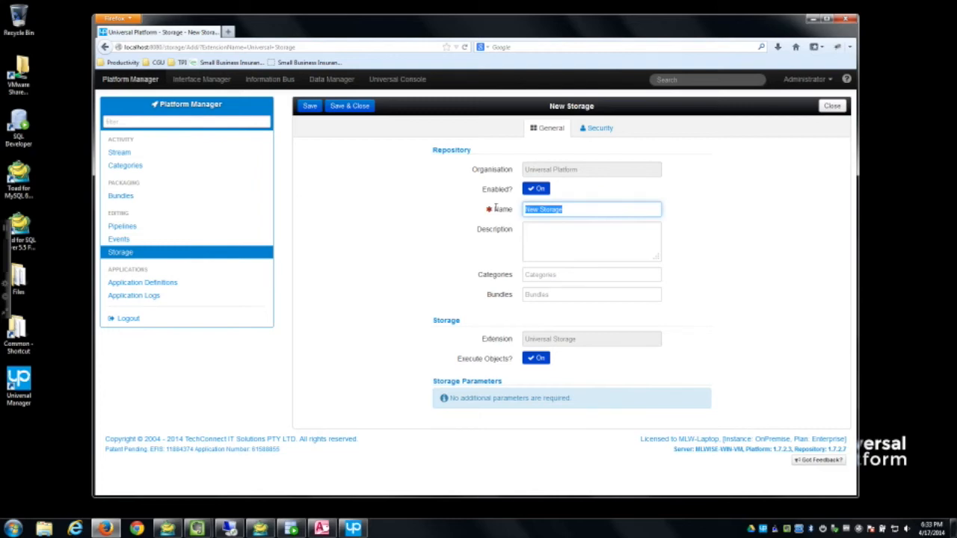
text(CUst)
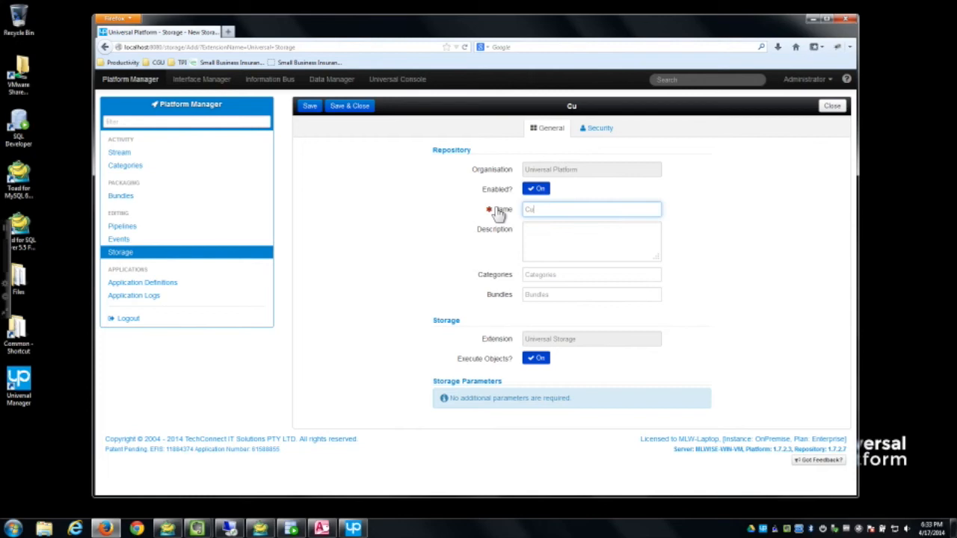
text(omer Files)
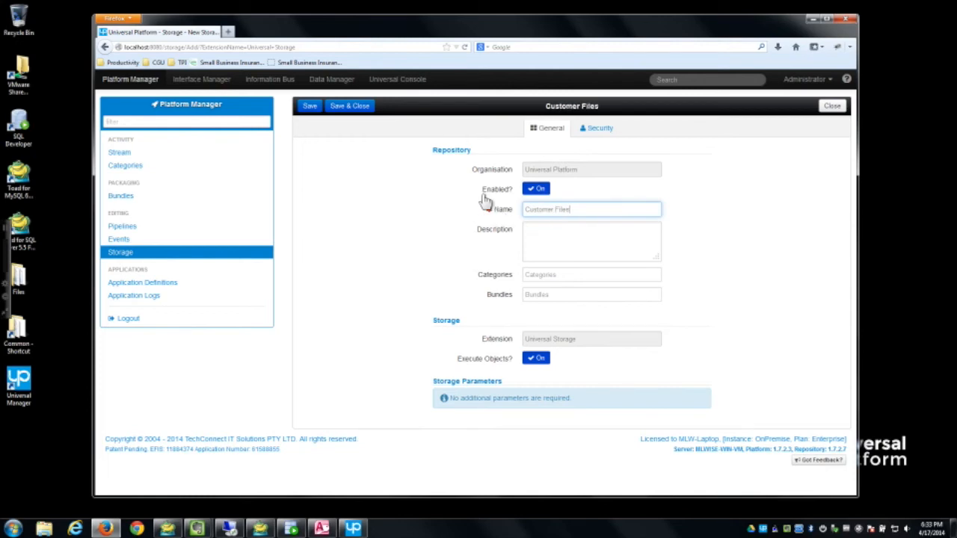
click(311, 109)
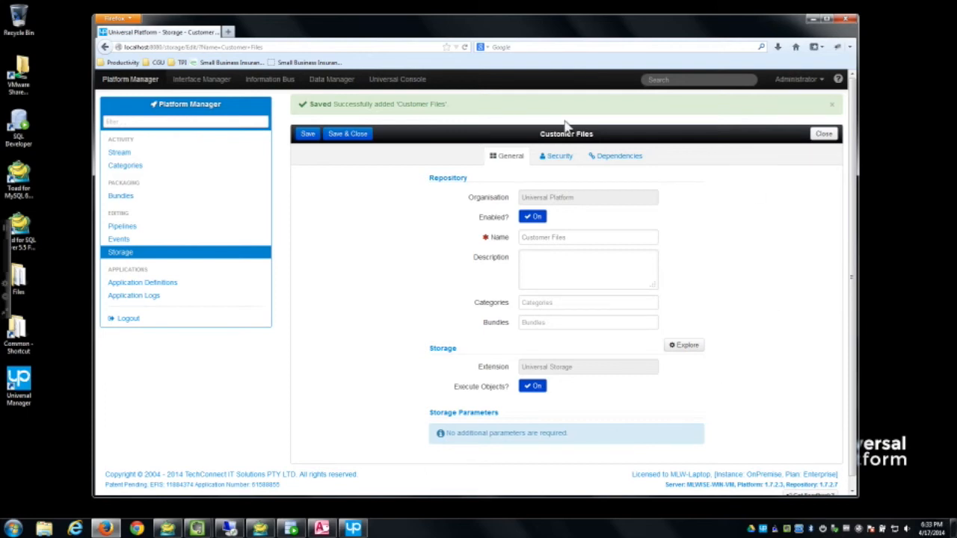
click(560, 156)
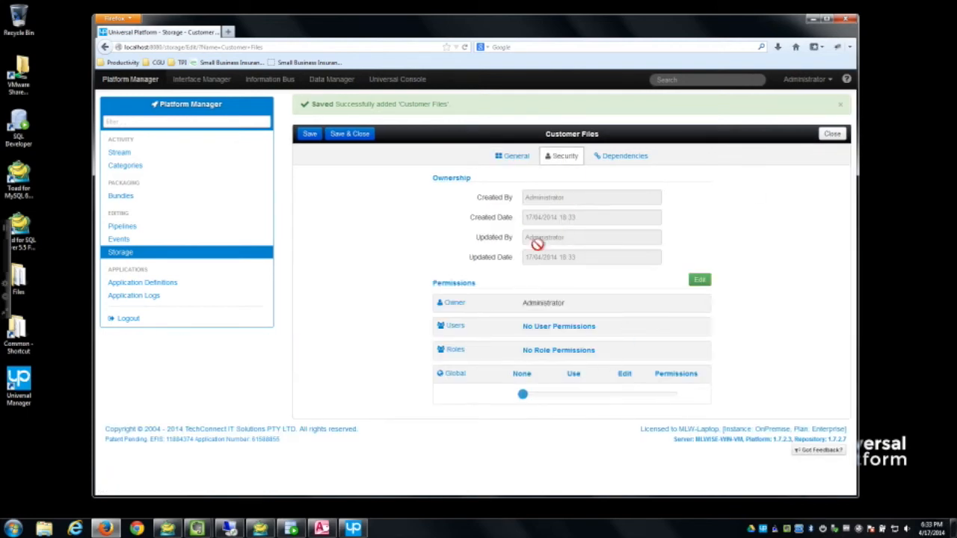
click(501, 154)
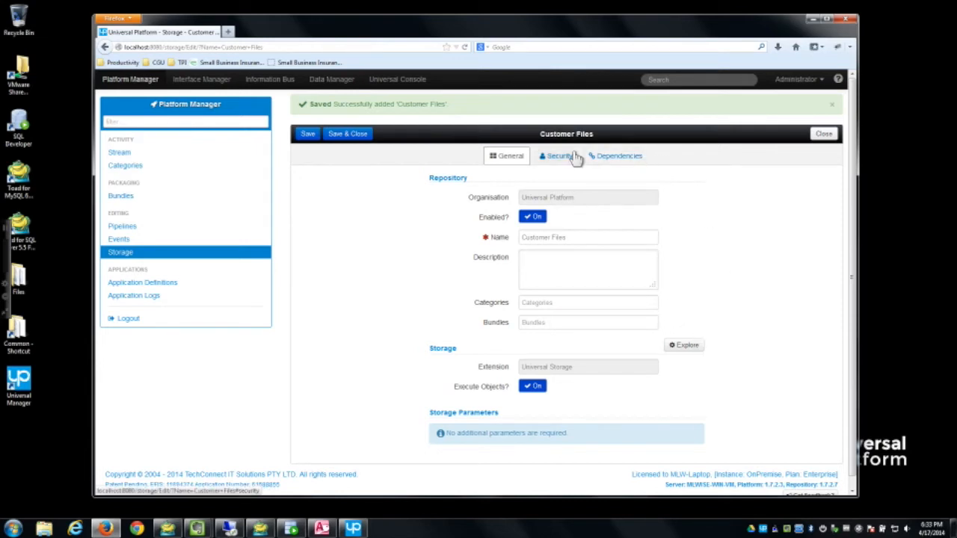
Step: Drag Contacts.csv and MikesContacts.xls from the Files folder into the Customer Files storage
click(692, 349)
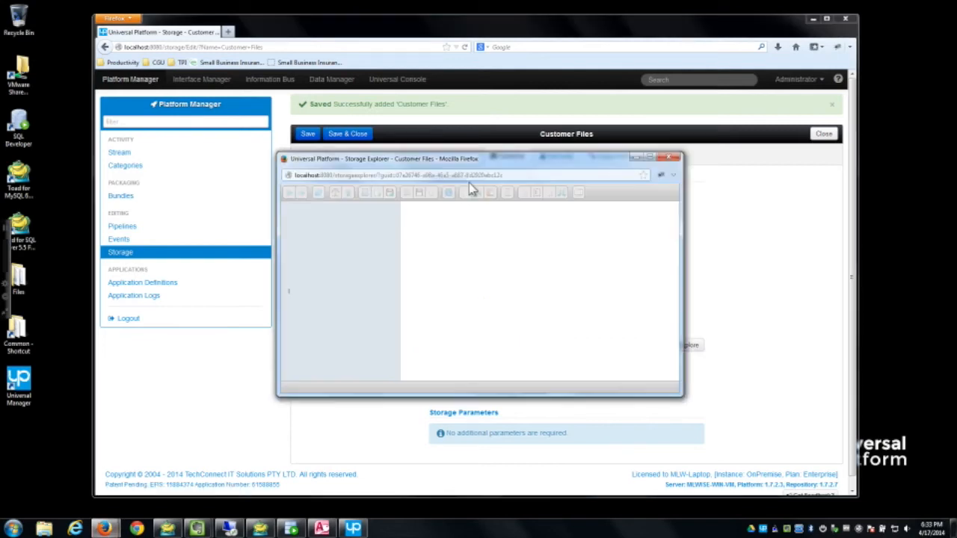
drag(463, 163, 253, 144)
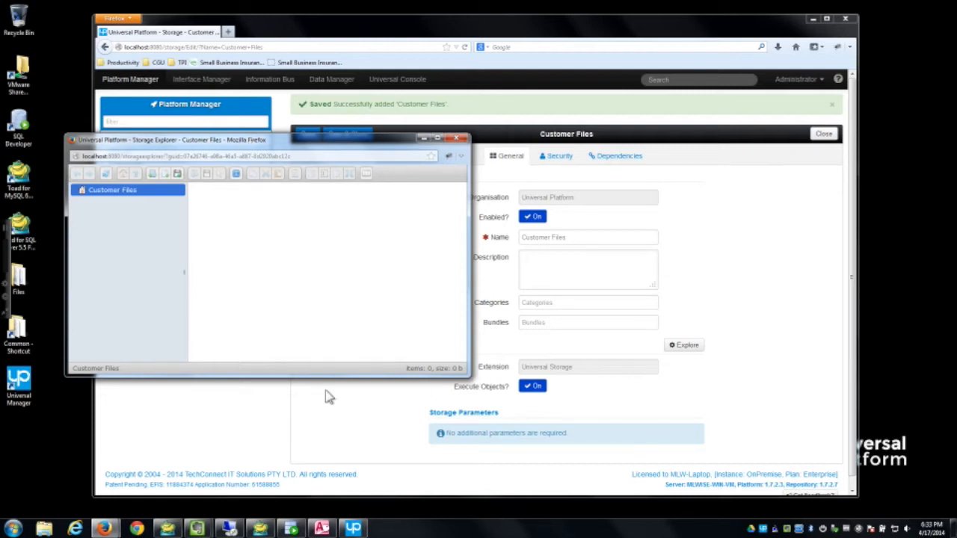
double_click(23, 282)
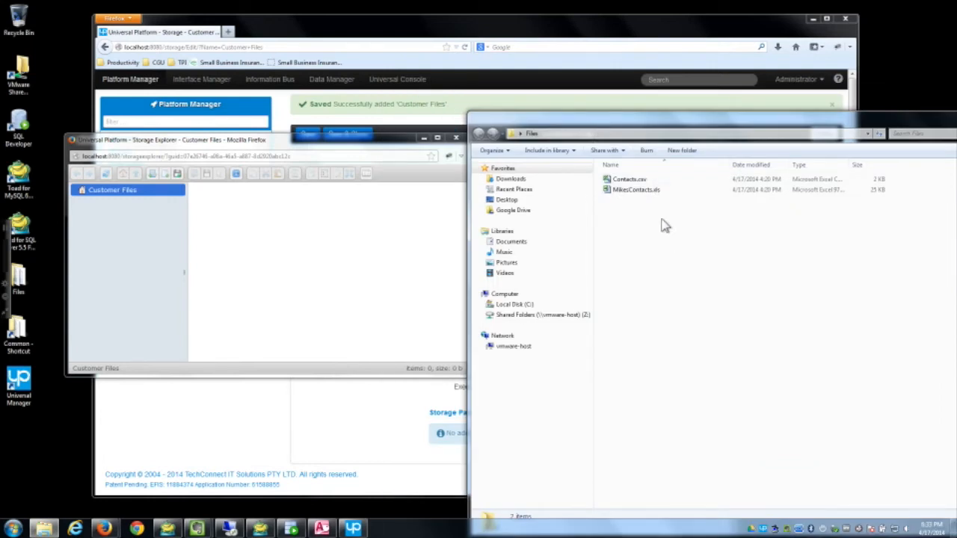
drag(664, 227, 387, 244)
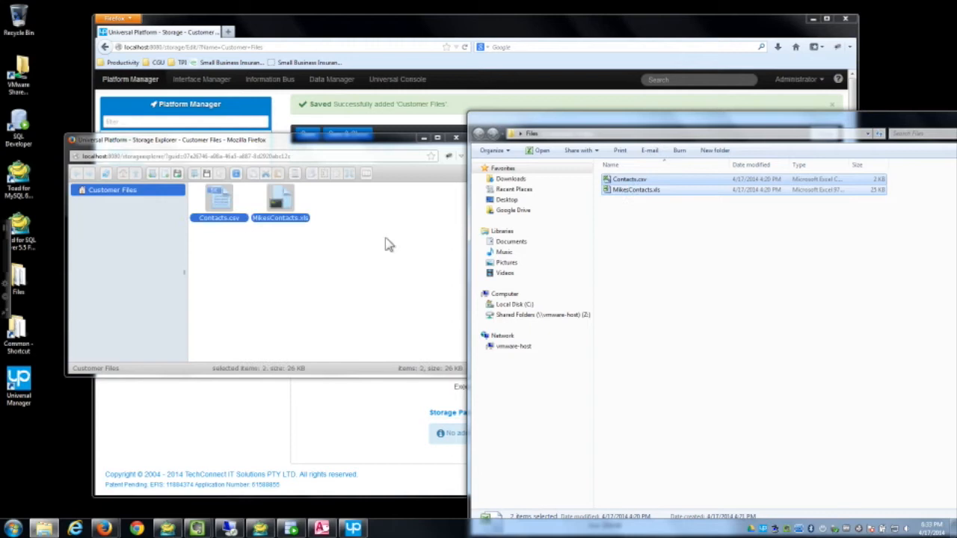
double_click(475, 119)
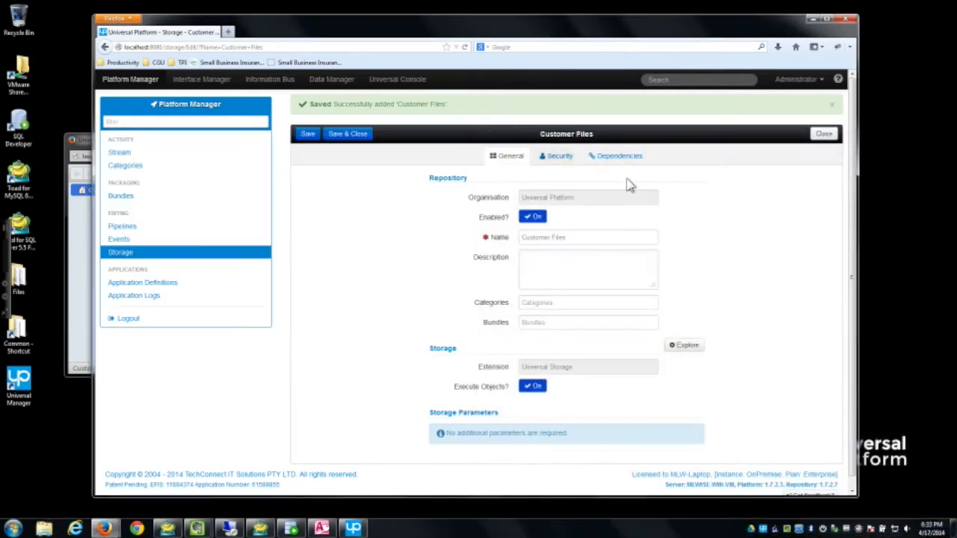
click(82, 142)
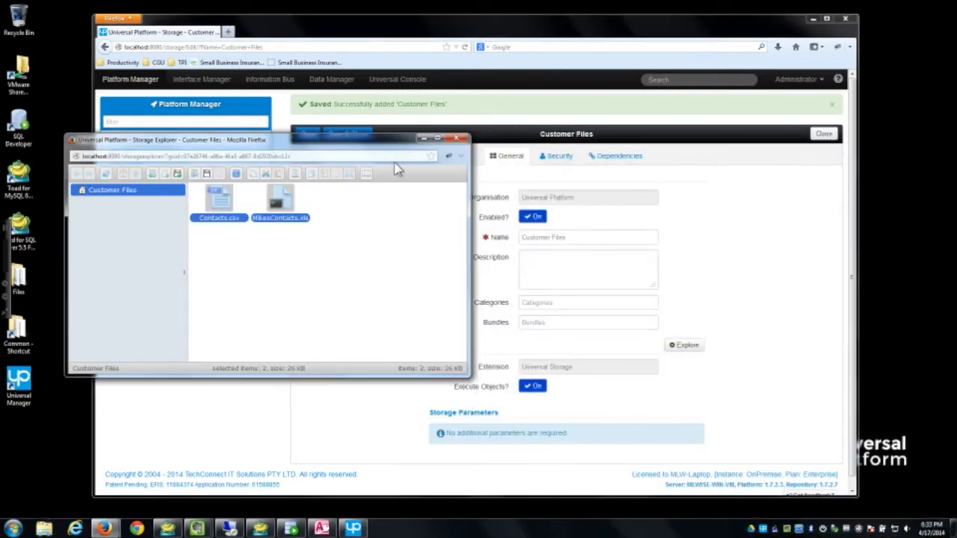
click(456, 139)
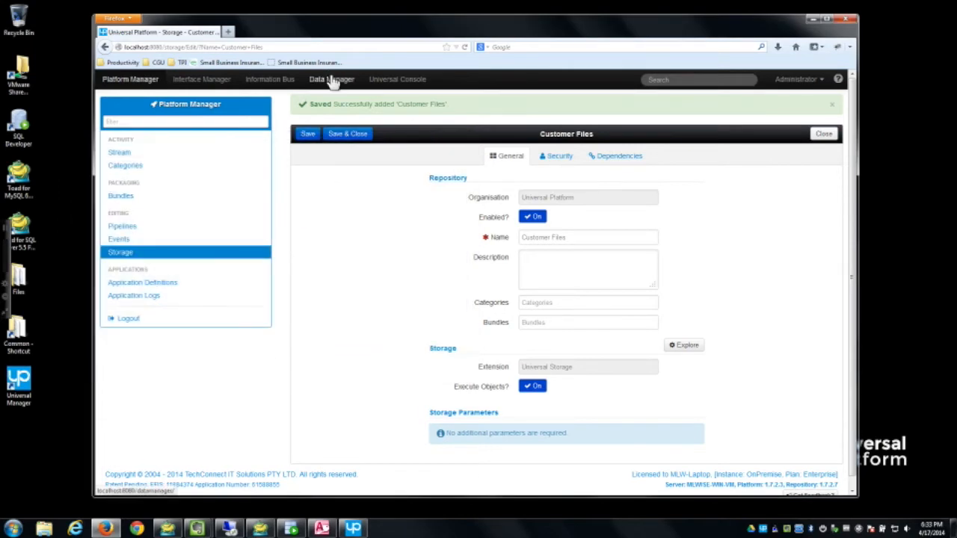
Step: Start CSV schema generation for the Contact (CSV) model using the Customer Files storage
click(331, 79)
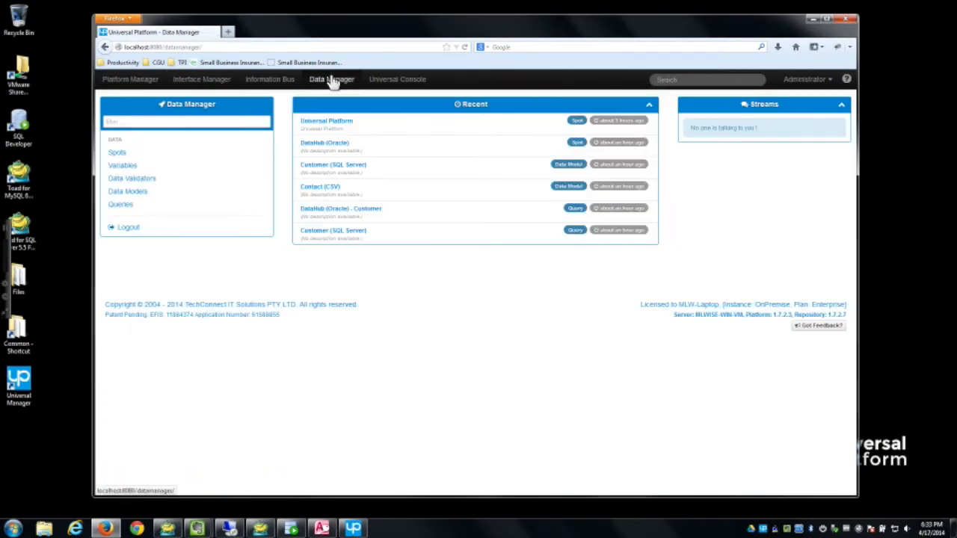
click(142, 196)
click(333, 165)
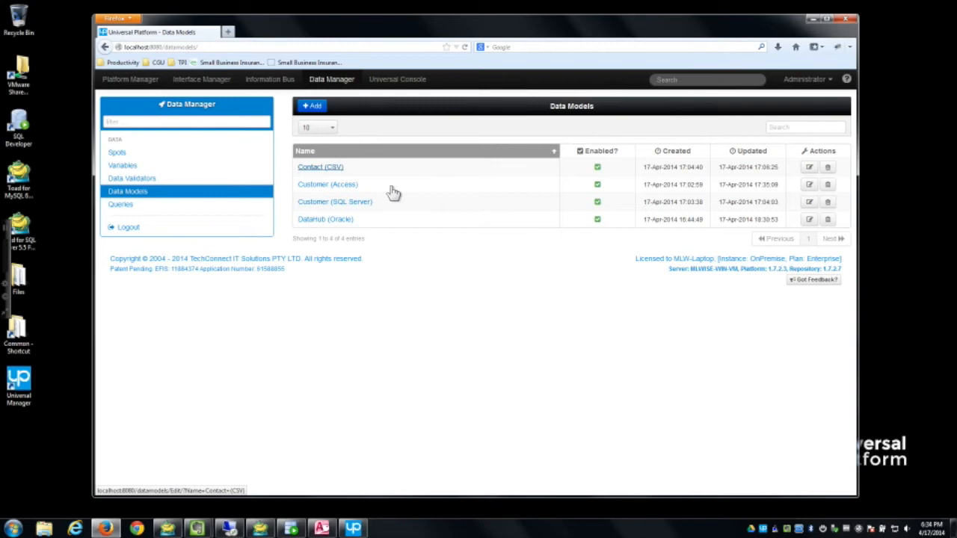
click(536, 129)
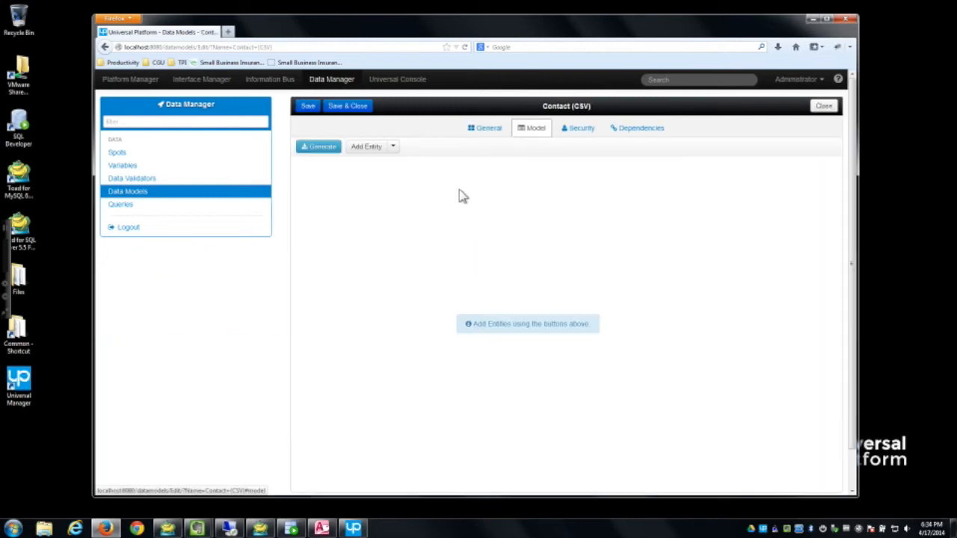
click(329, 148)
click(325, 198)
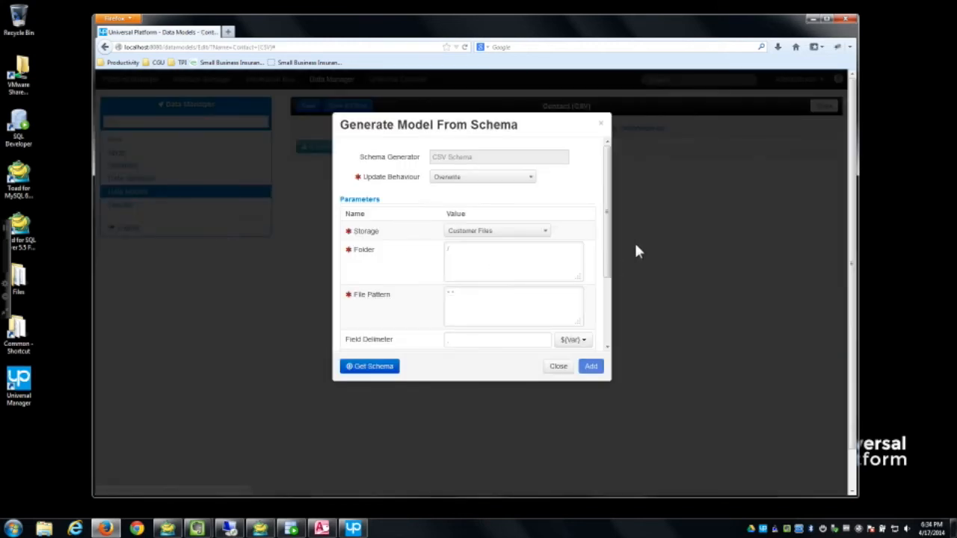
click(501, 233)
click(493, 259)
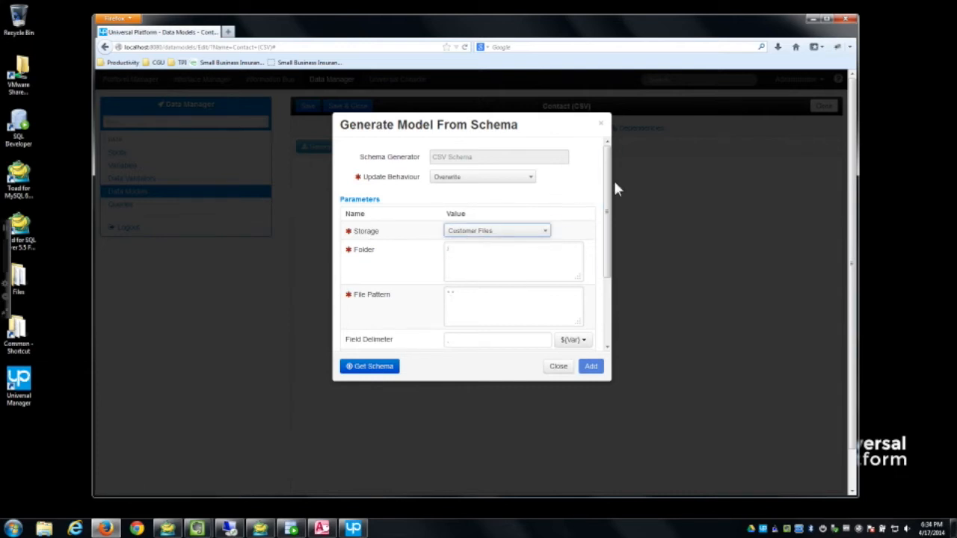
scroll(609, 193, down, 2)
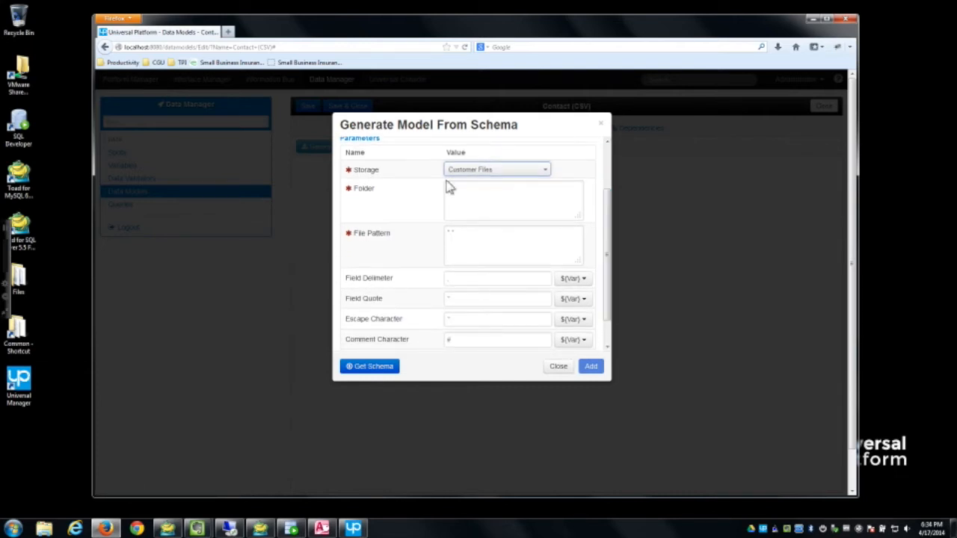
Step: With file pattern *.csv, read the schema and add the Contacts entity with its fields
click(465, 234)
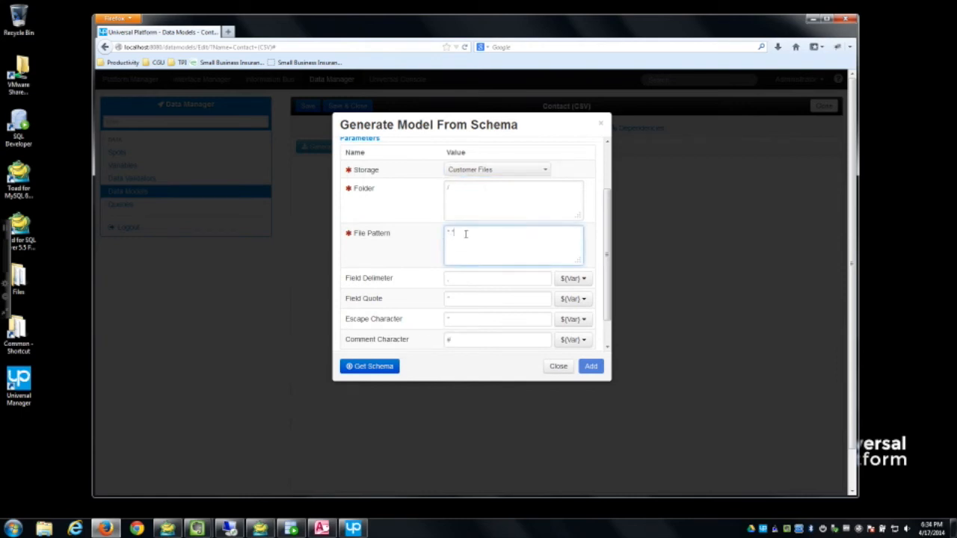
click(390, 368)
drag(608, 251, 607, 327)
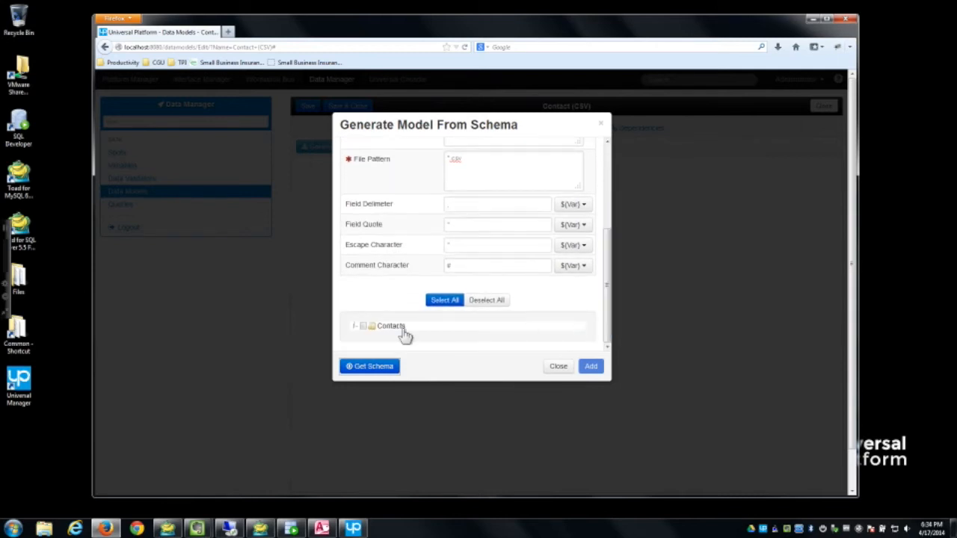
click(357, 328)
scroll(476, 336, down, 2)
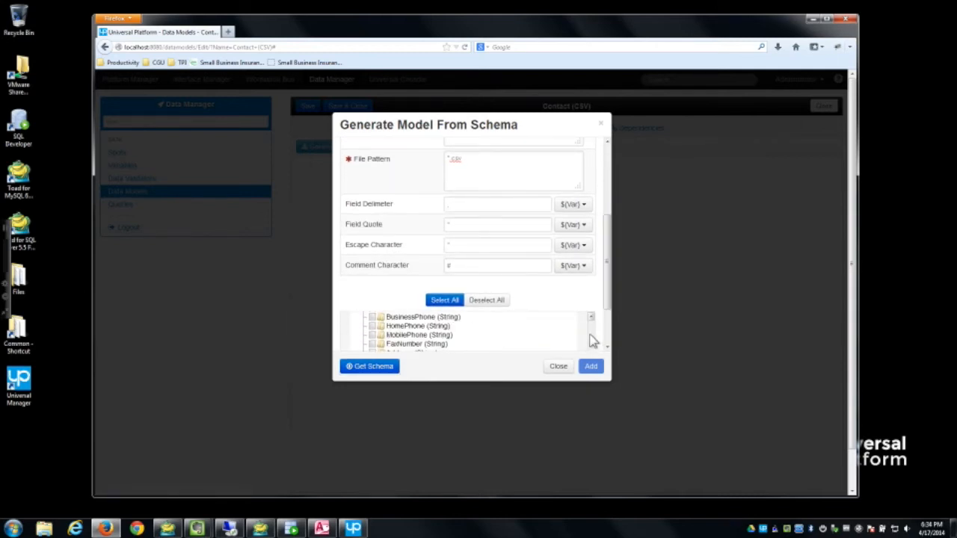
drag(607, 316, 607, 349)
scroll(592, 329, down, 1)
scroll(592, 329, up, 4)
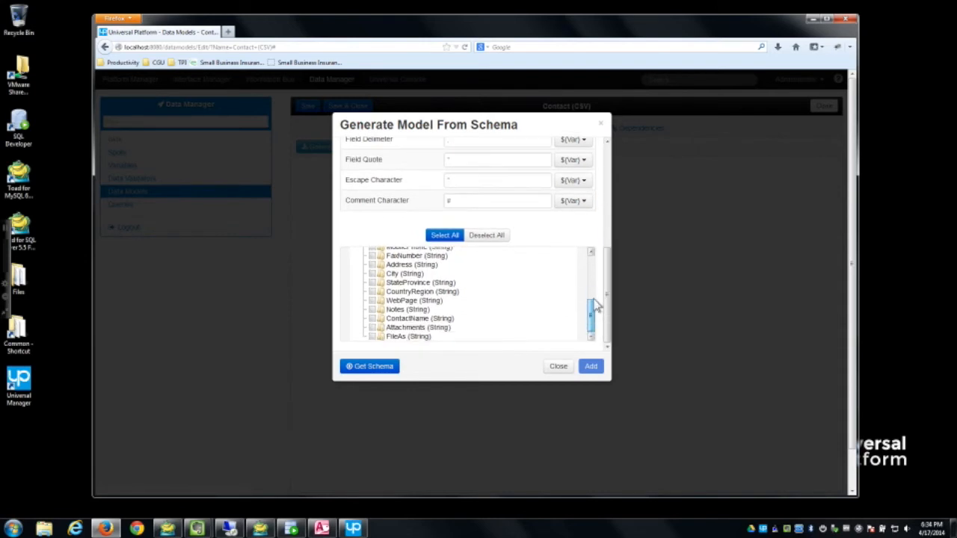
click(594, 366)
Step: Set the Contacts entity's source to Customer (CSV) and save the model
drag(343, 195, 502, 218)
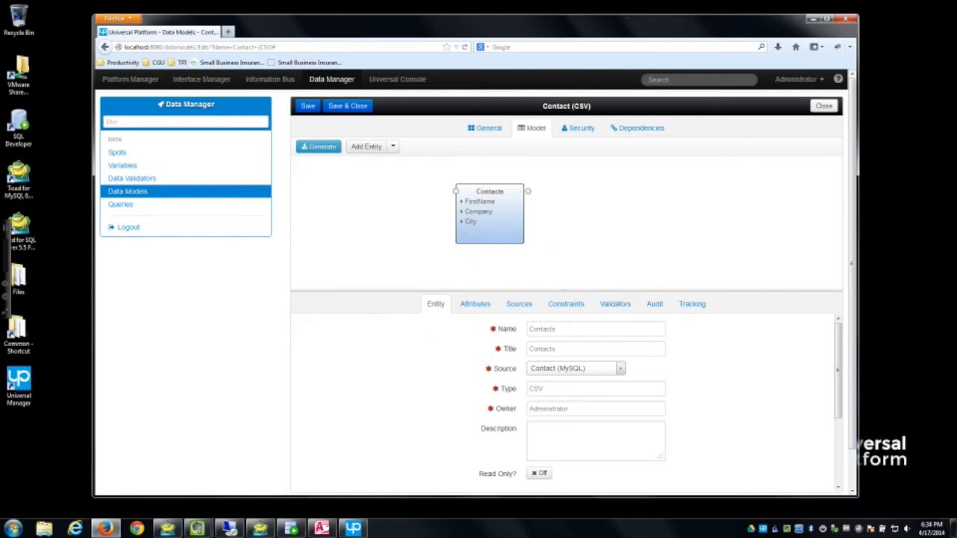
click(592, 371)
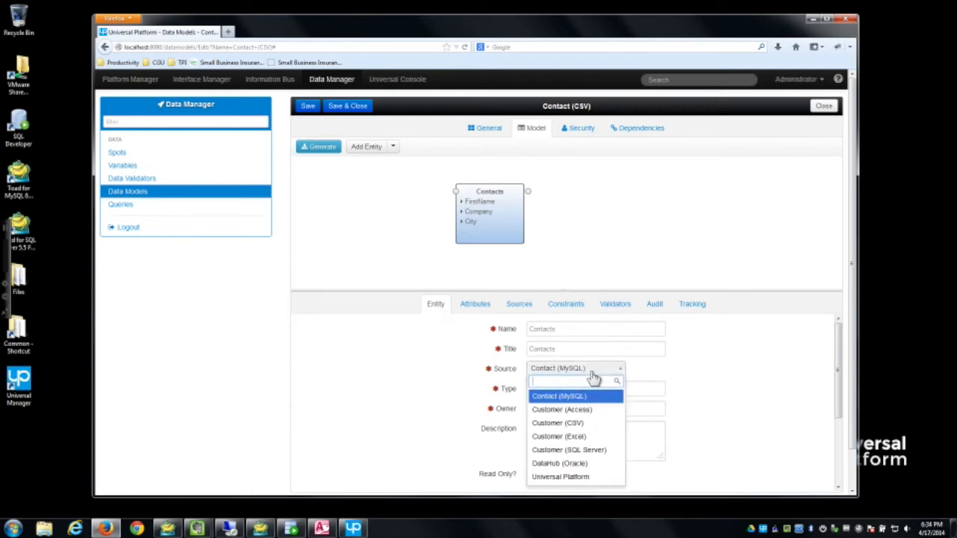
click(573, 423)
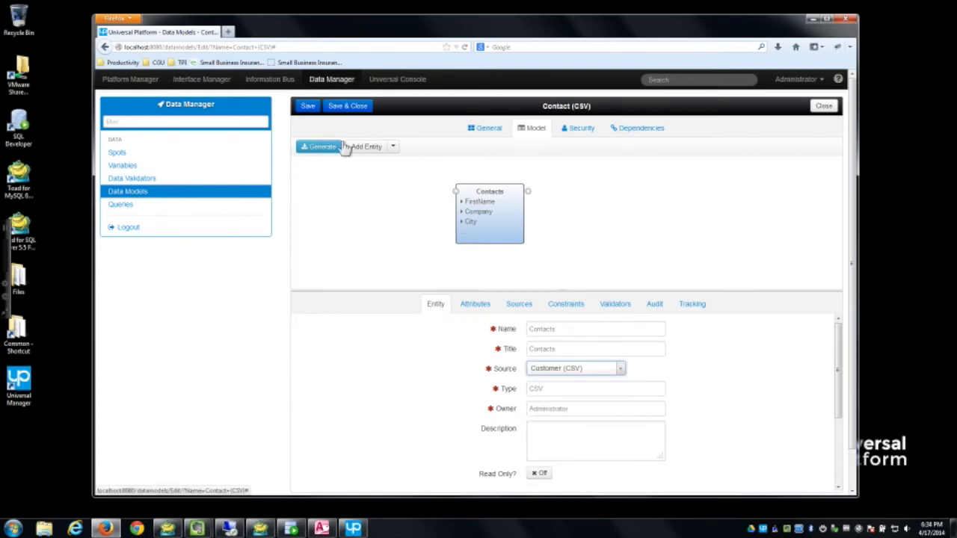
click(308, 109)
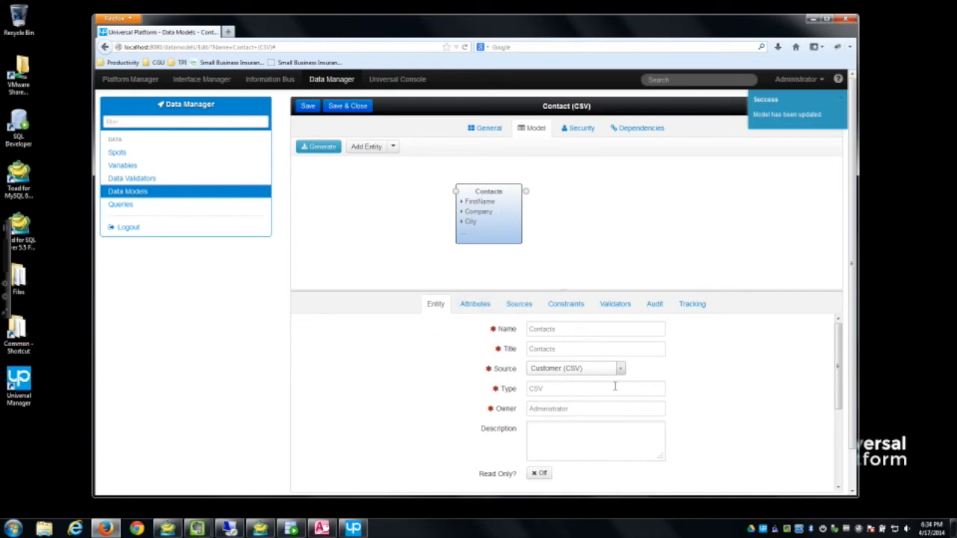
Step: Review the Contacts attributes, including ID, then save and close the Contact (CSV) model
scroll(758, 385, down, 3)
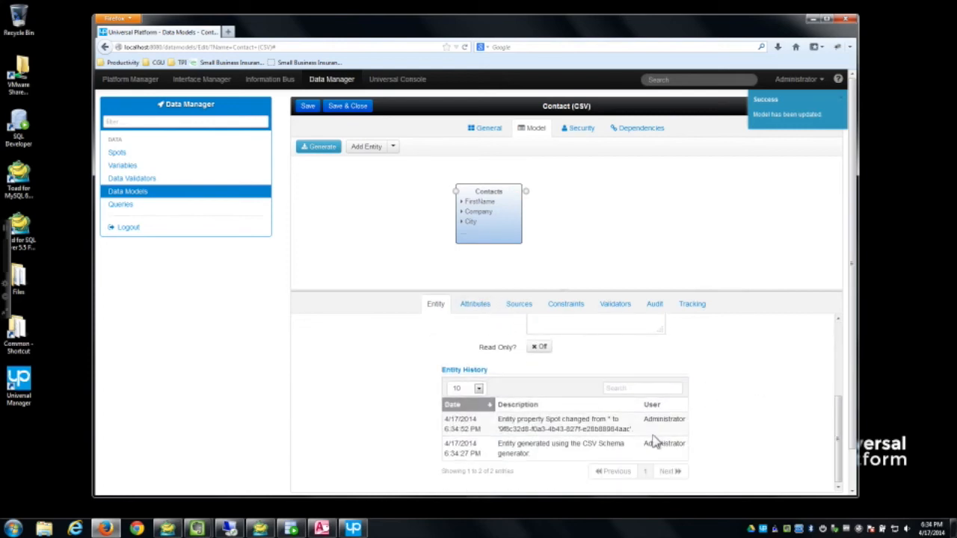
click(477, 305)
click(364, 357)
scroll(751, 394, down, 3)
scroll(750, 394, up, 3)
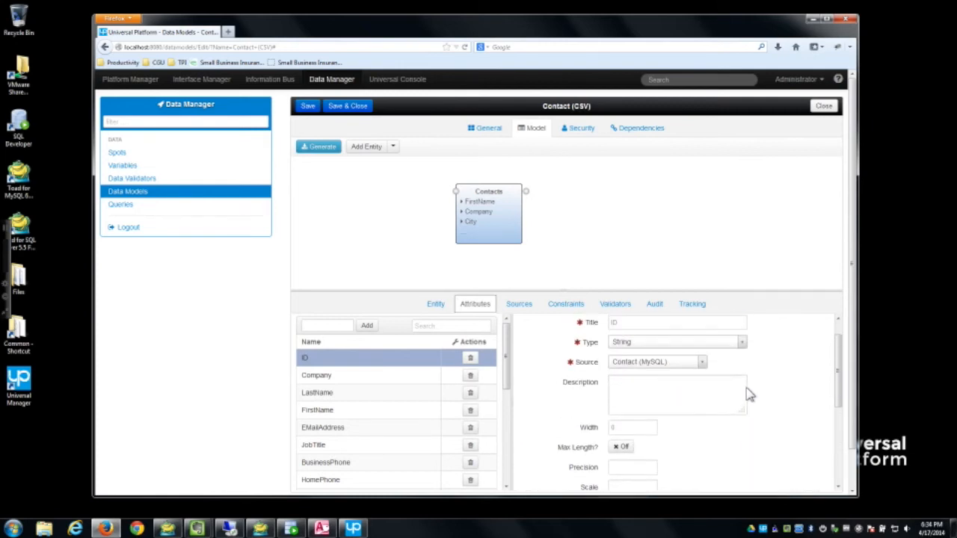
scroll(750, 395, up, 1)
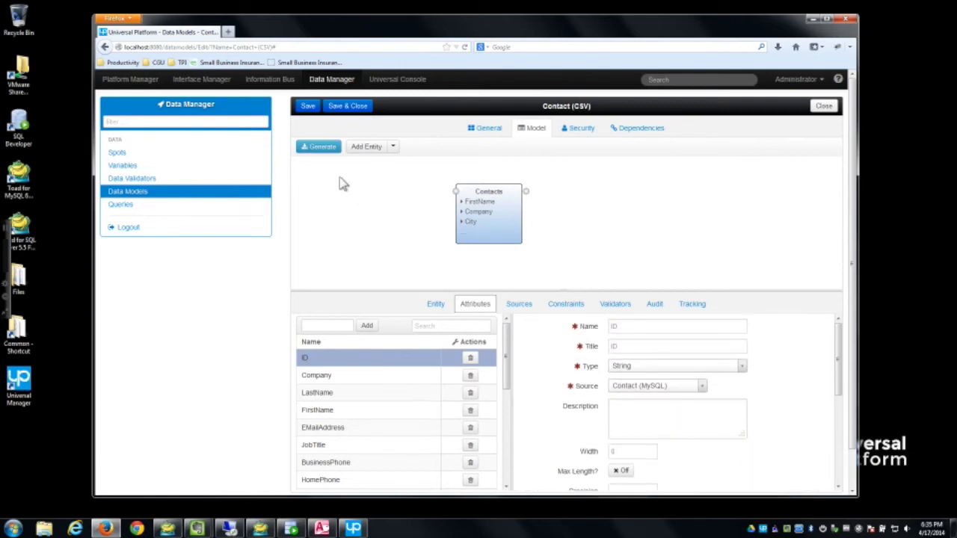
click(340, 110)
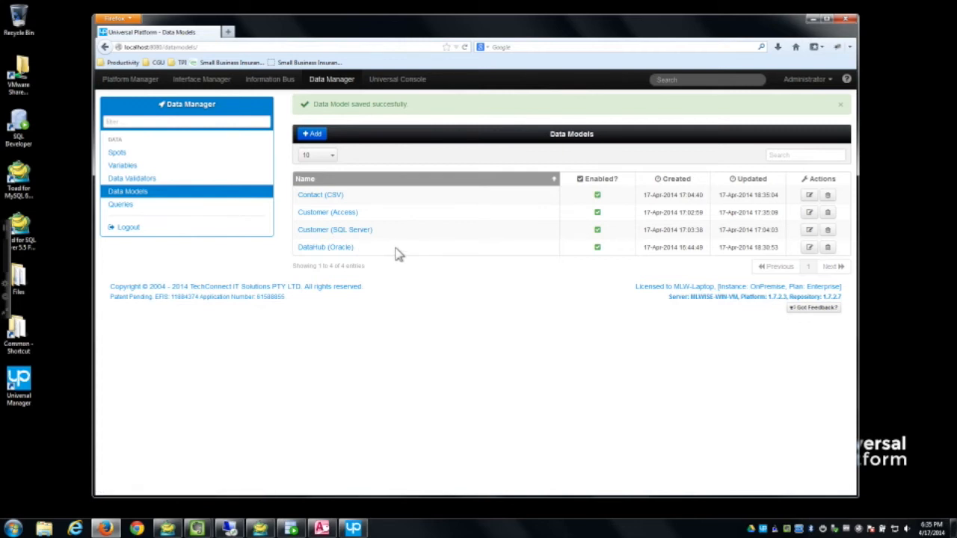
Step: Create and save a new data model named Contact (Excel) on the Customer (Excel) spot
click(324, 140)
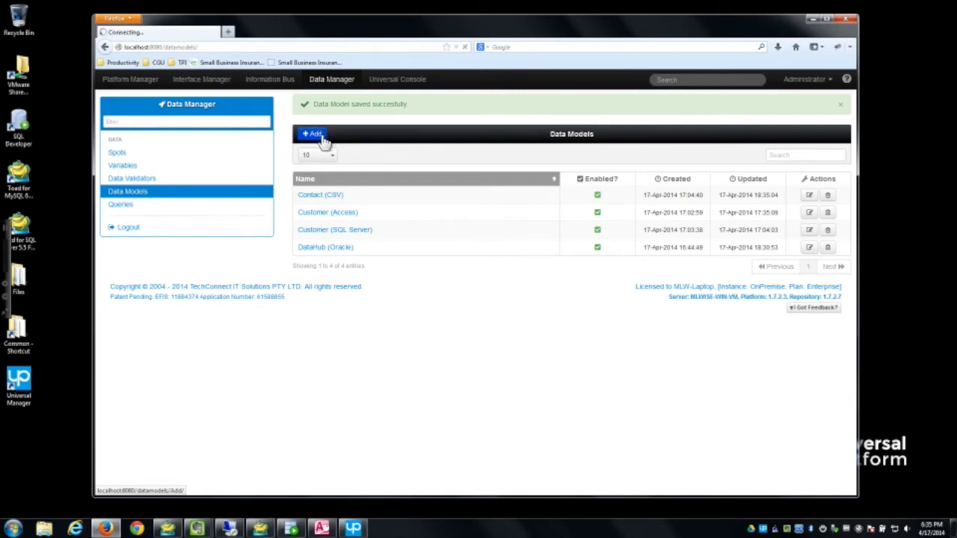
click(590, 211)
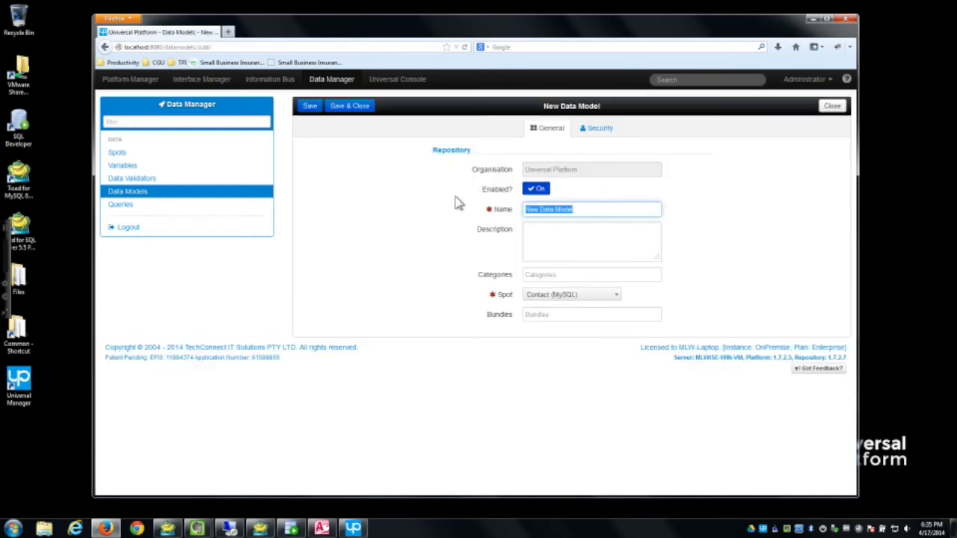
text(Contact (Excel)
click(572, 294)
click(575, 358)
click(314, 106)
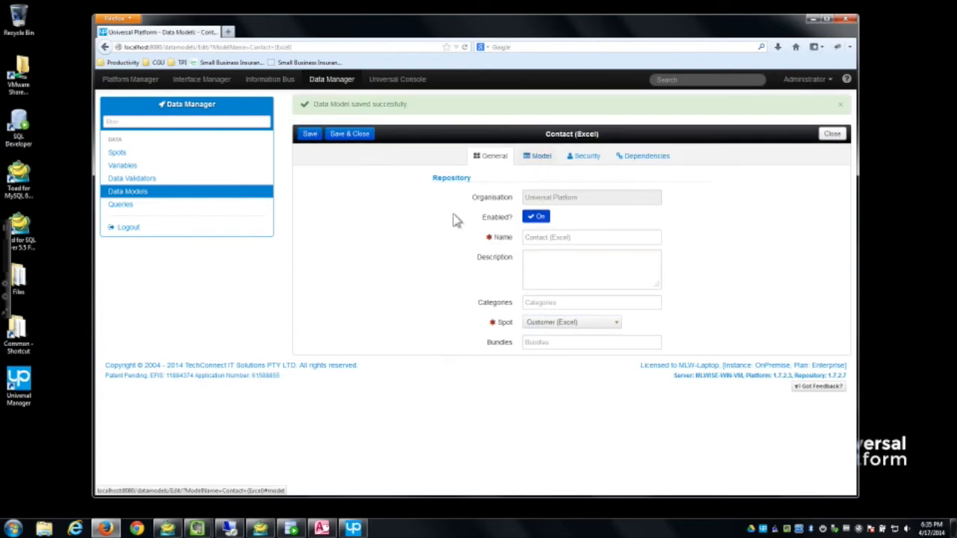
Step: Add a new entity to the model, then open MikesContacts.xls from the Files folder
click(369, 180)
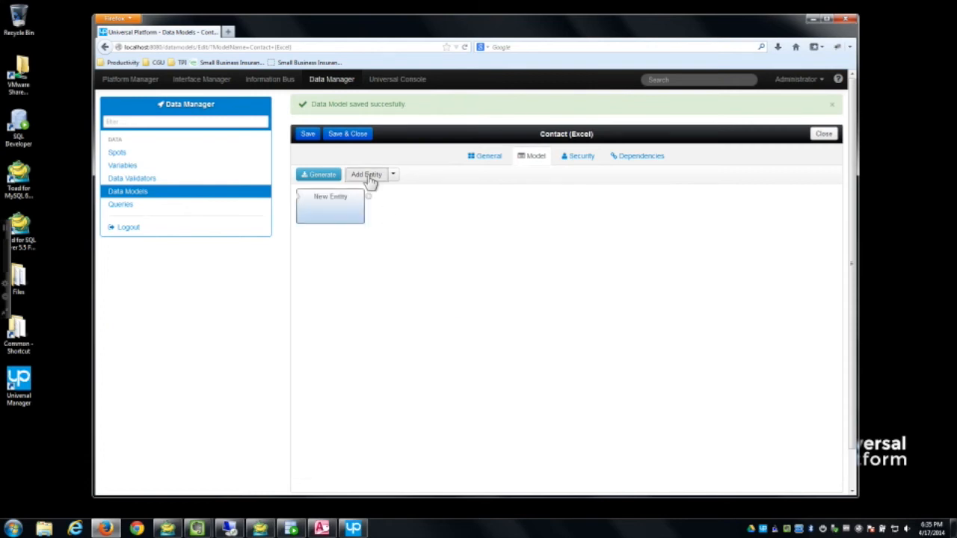
drag(334, 196, 476, 198)
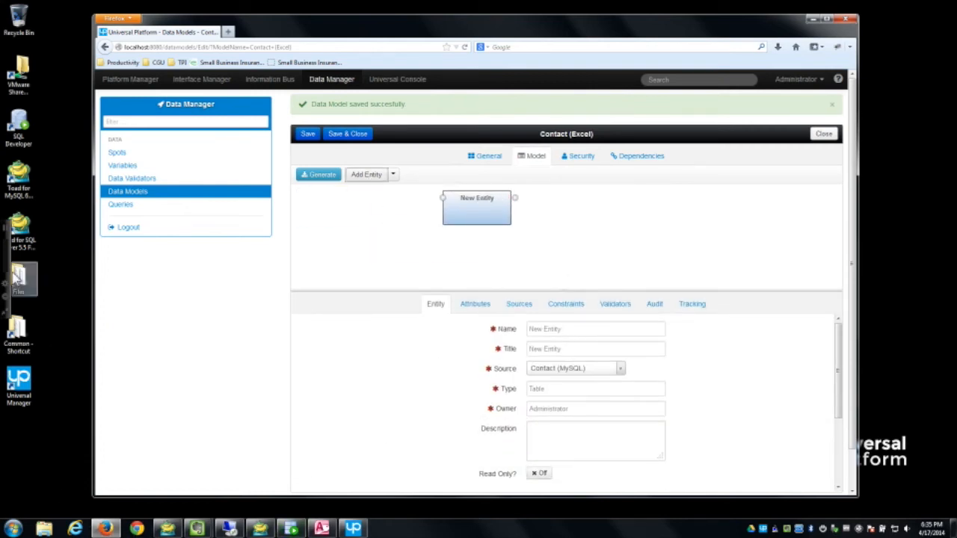
double_click(18, 278)
double_click(541, 169)
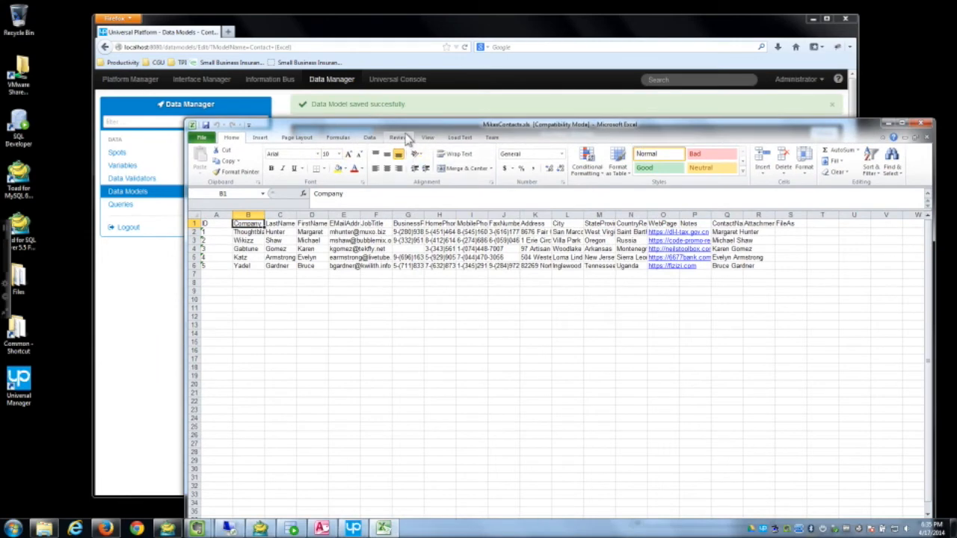
Step: Move the Excel window aside, widen column E (EMailAddress), and return to the model editor
drag(414, 127, 261, 233)
drag(210, 324, 279, 322)
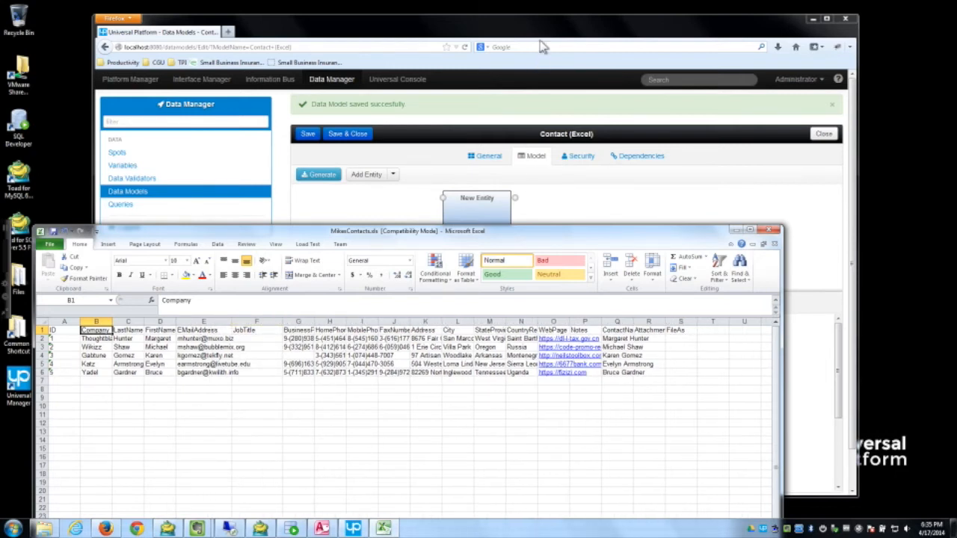
drag(538, 33, 629, 21)
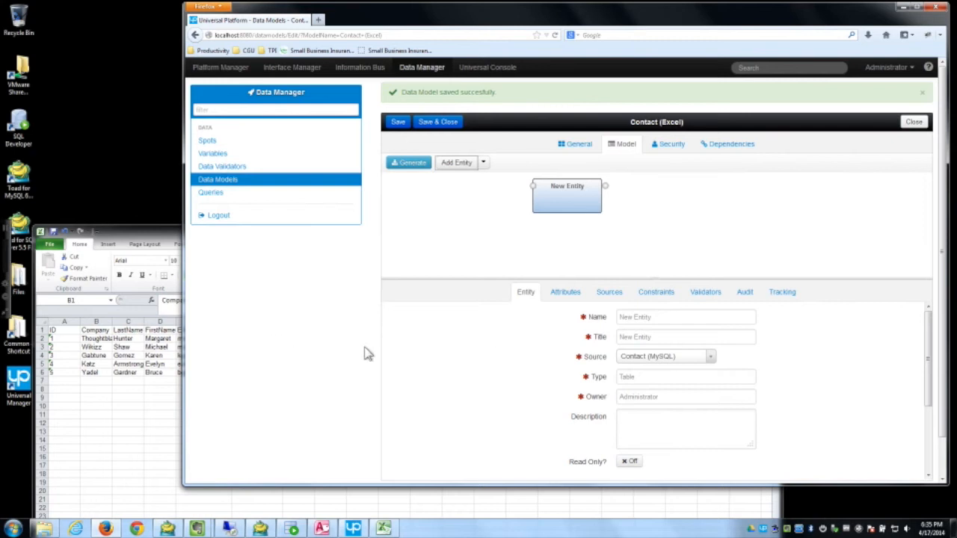
Step: Rename the new entity and its title to Contact
triple_click(653, 317)
text(Contact)
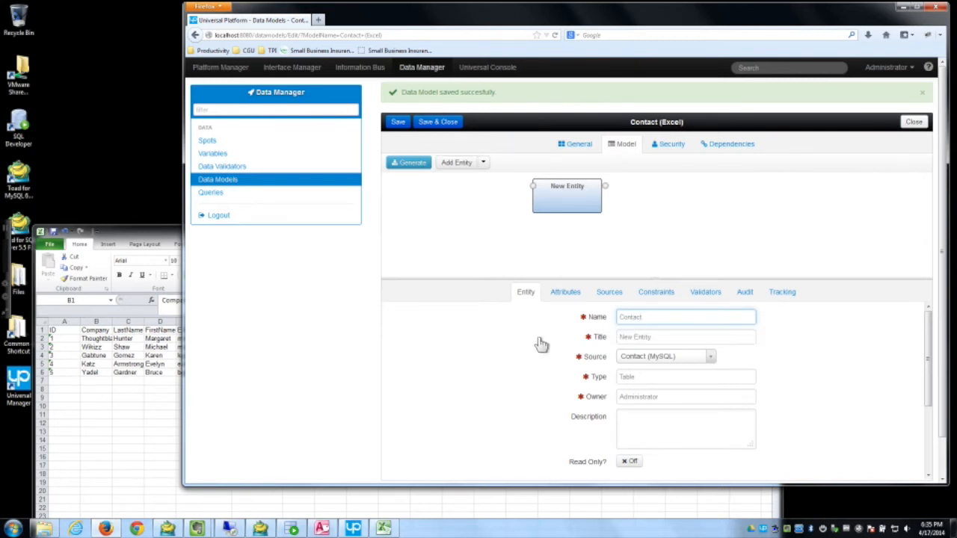
key(Tab)
drag(668, 317, 580, 317)
drag(666, 336, 555, 344)
drag(692, 334, 573, 337)
text(Contact)
Step: Set the entity's source to Customer (Excel), save it, and show its attribute list
click(710, 358)
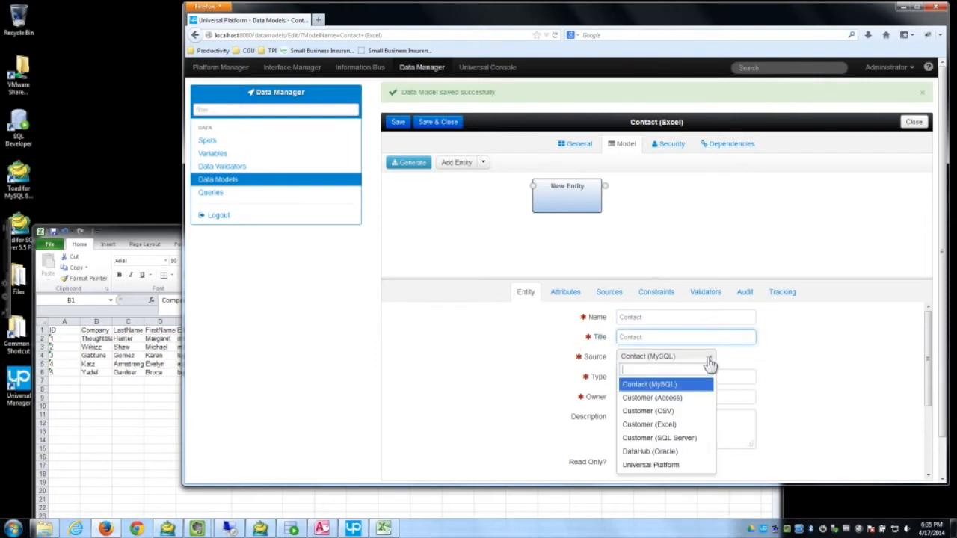
click(685, 425)
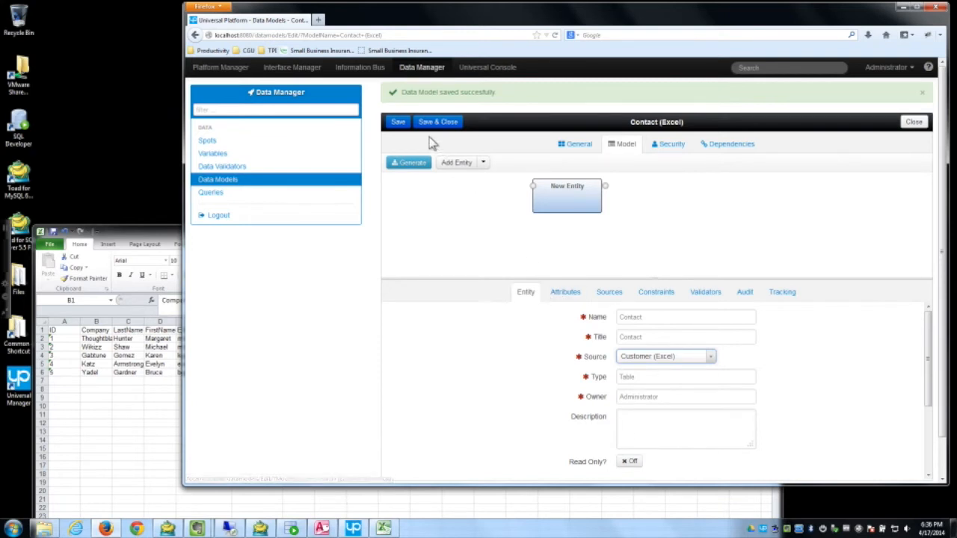
click(401, 125)
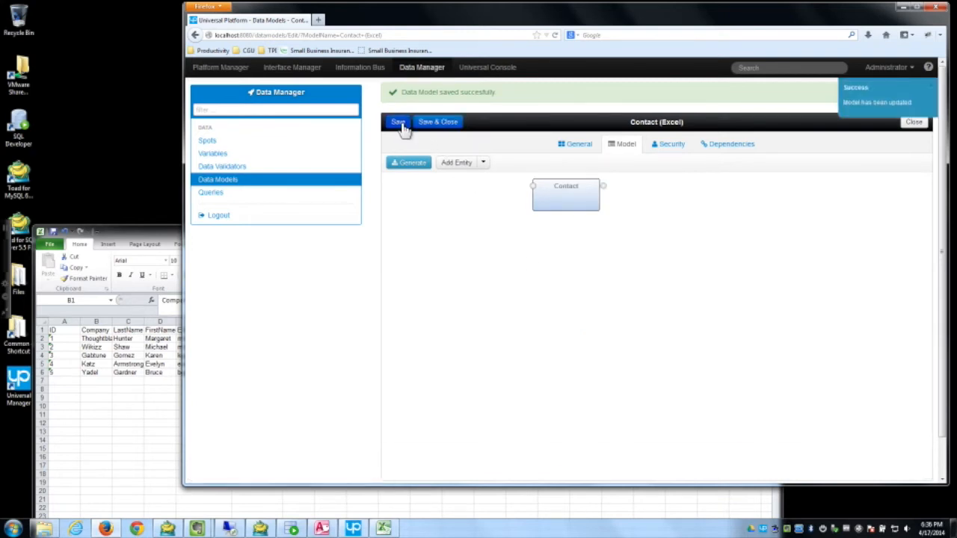
click(573, 191)
click(563, 294)
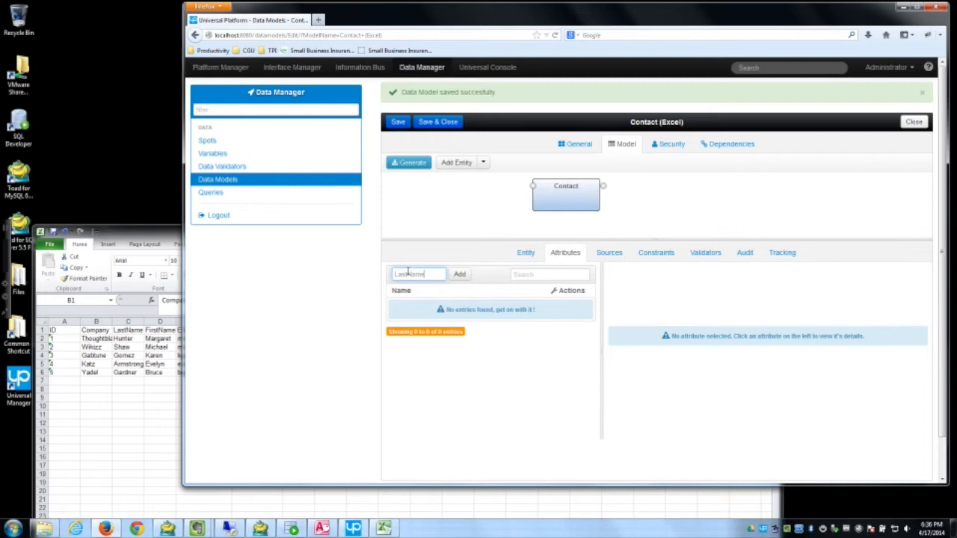
Step: Add LastName and FirstName attributes, checking the column names in the spreadsheet
text(LastName)
key(Return)
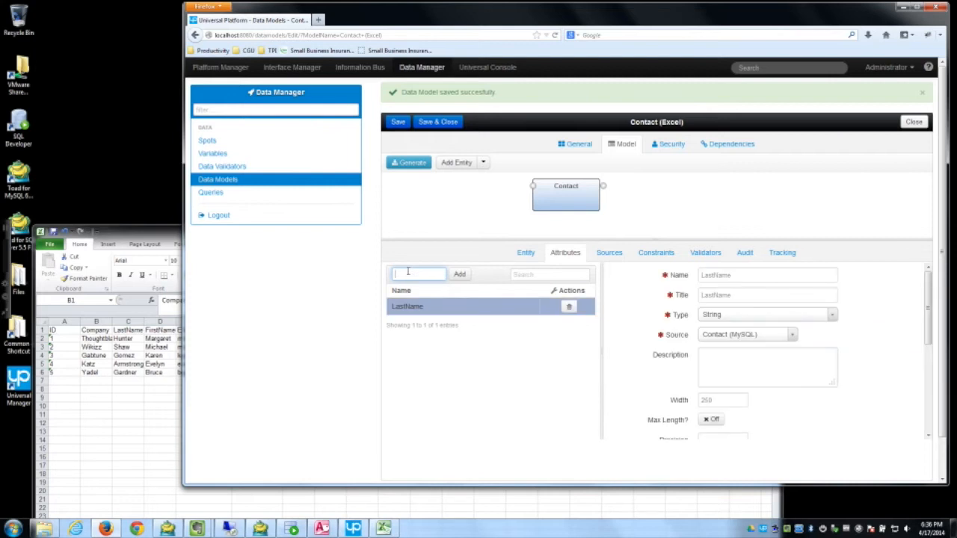
text(FirstName)
key(Return)
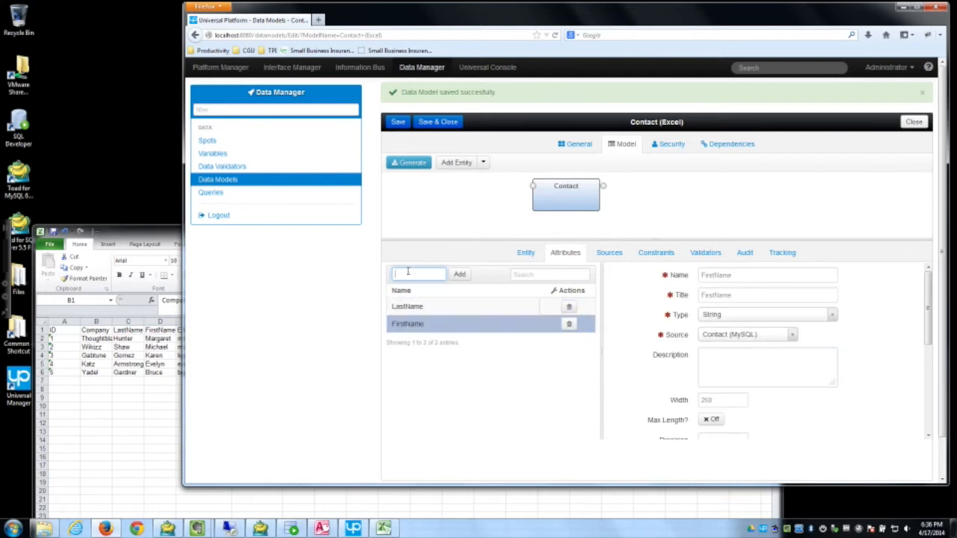
click(170, 248)
drag(174, 233, 116, 231)
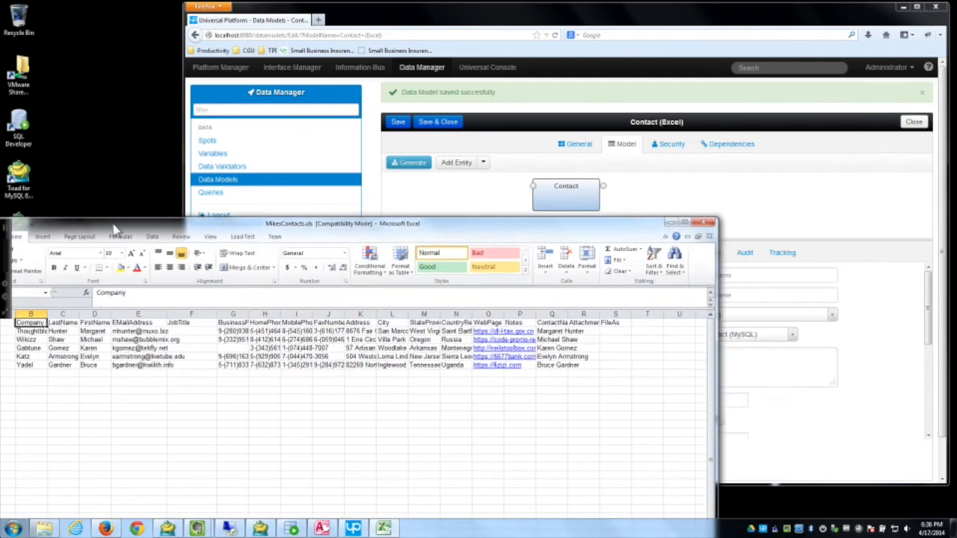
click(452, 25)
Step: Add EMailAddress and JobTitle attributes and review LastName's details
click(399, 273)
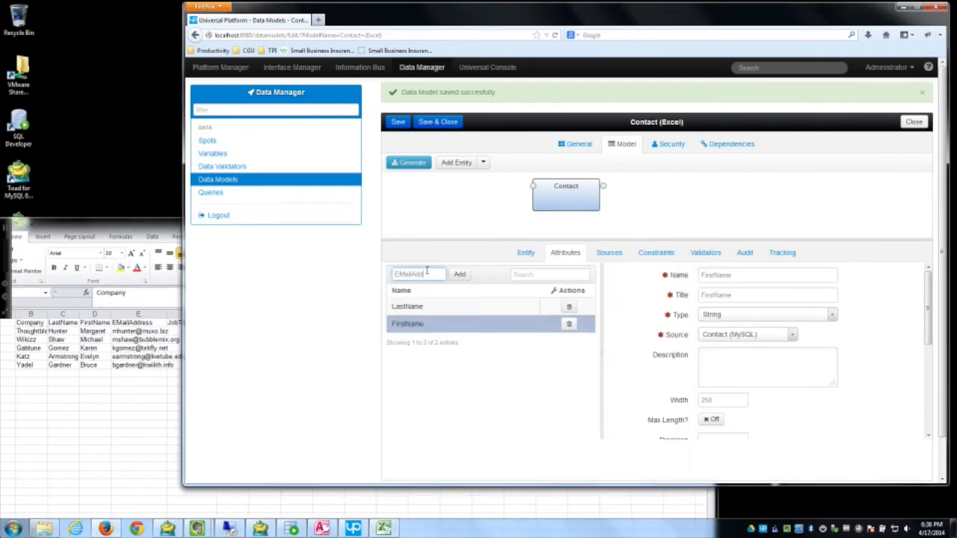
click(460, 276)
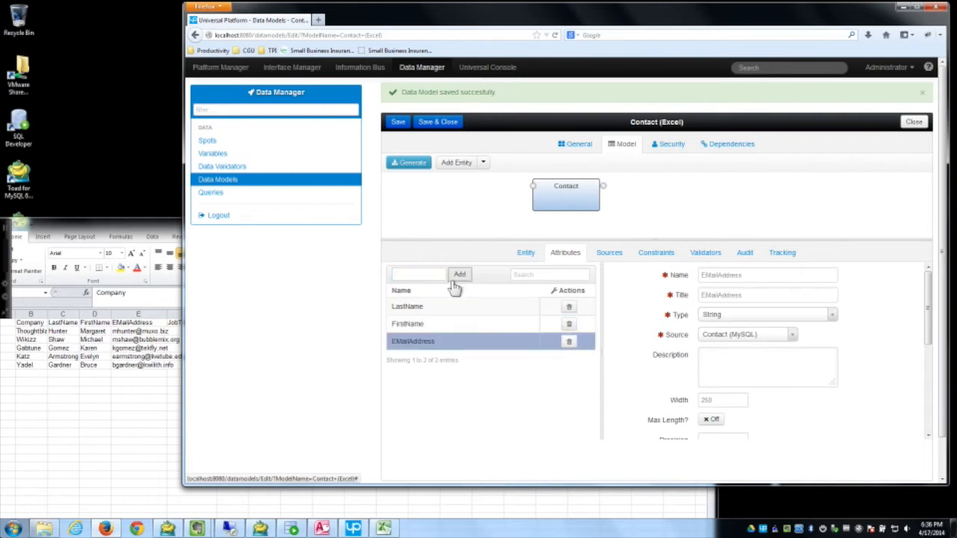
click(426, 275)
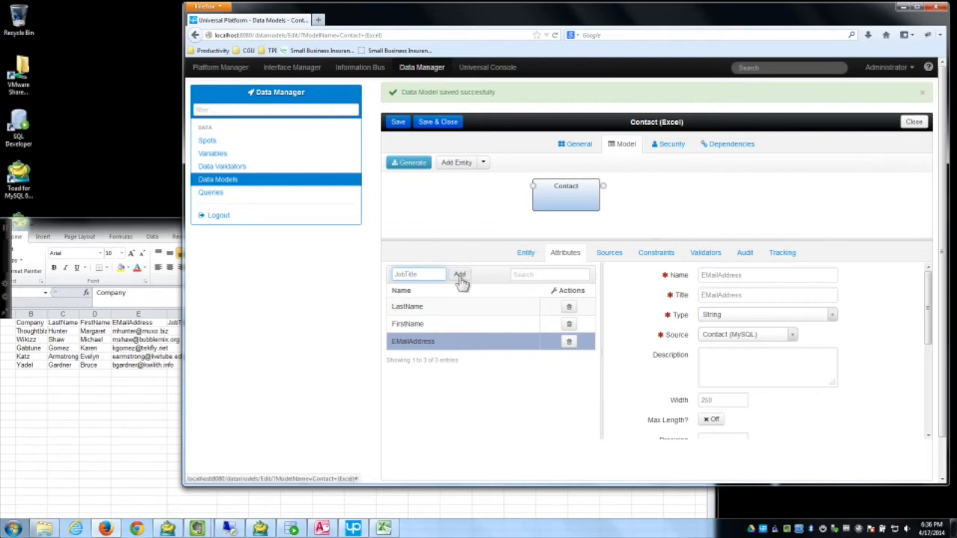
click(460, 275)
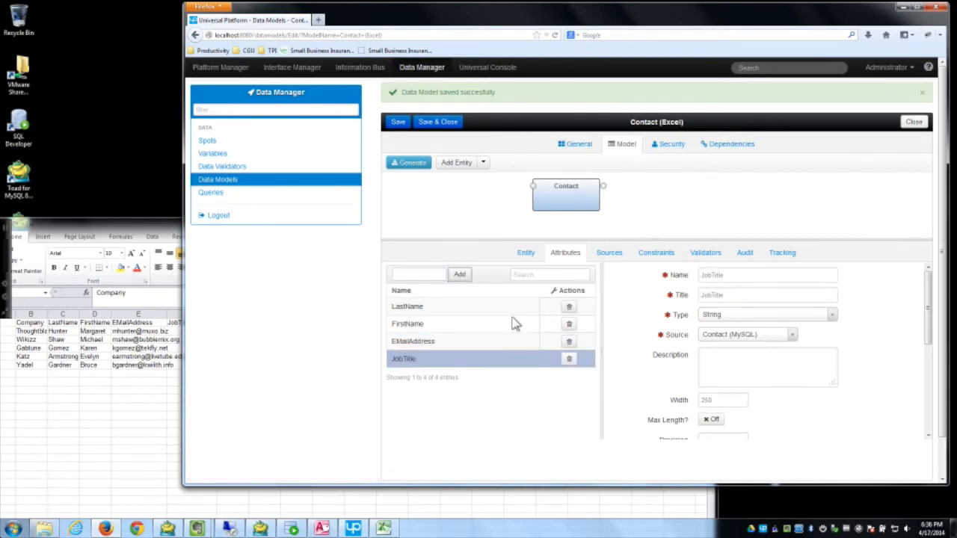
click(482, 307)
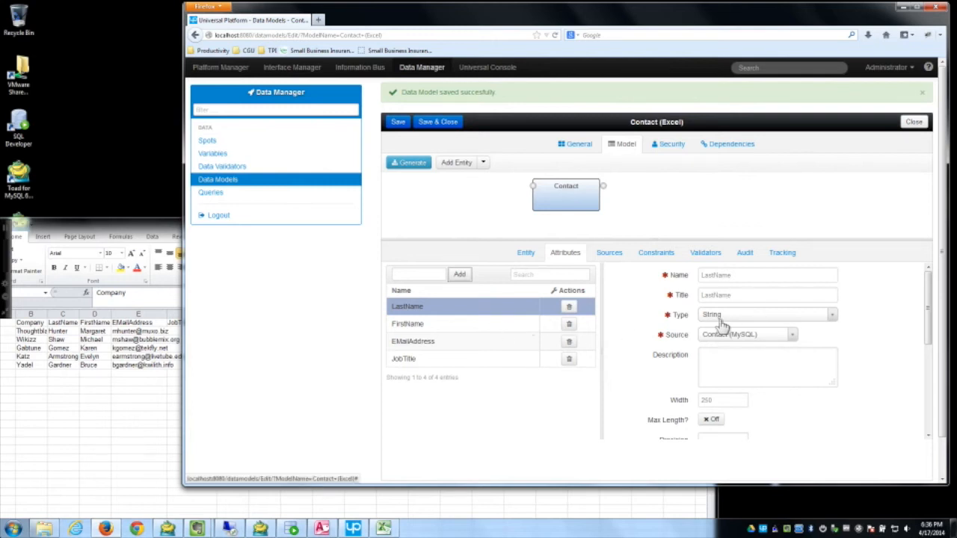
click(46, 323)
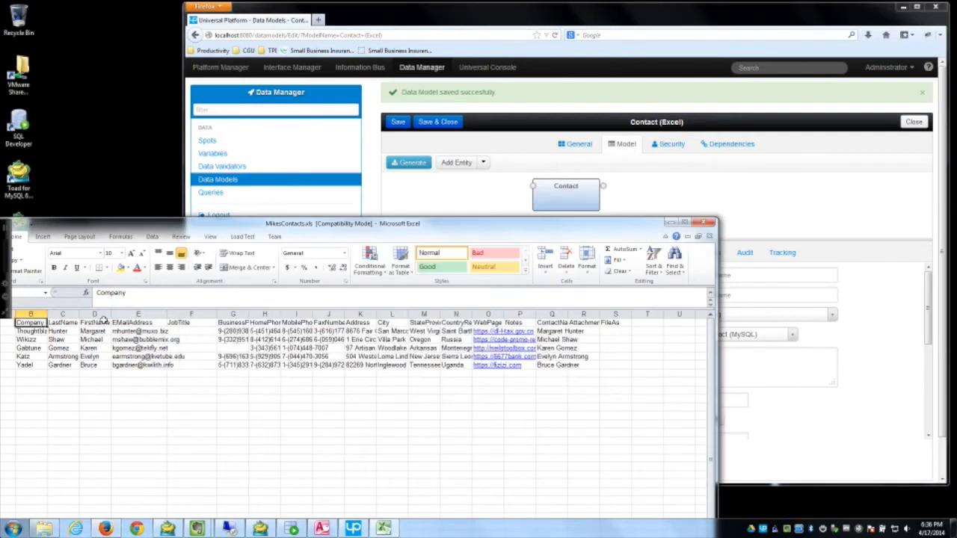
click(502, 205)
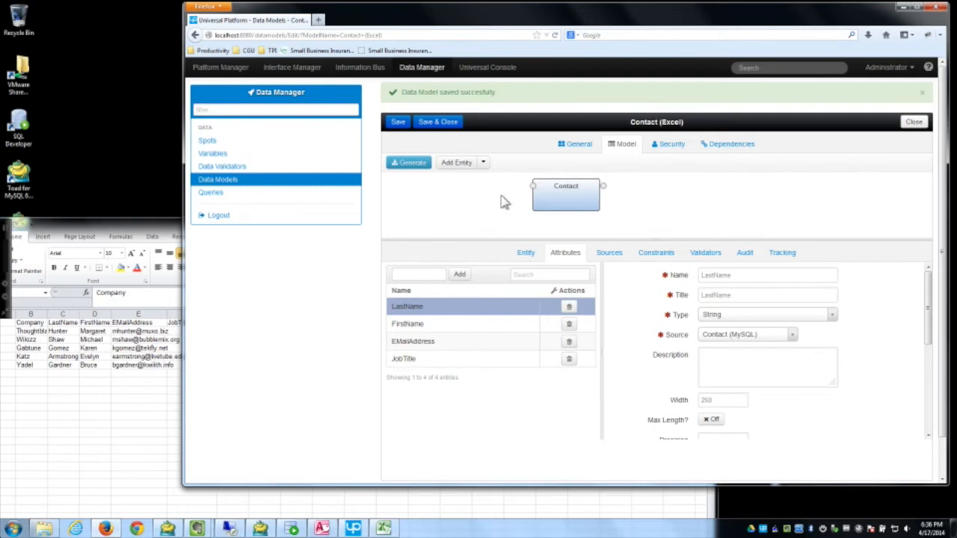
drag(498, 23, 441, 25)
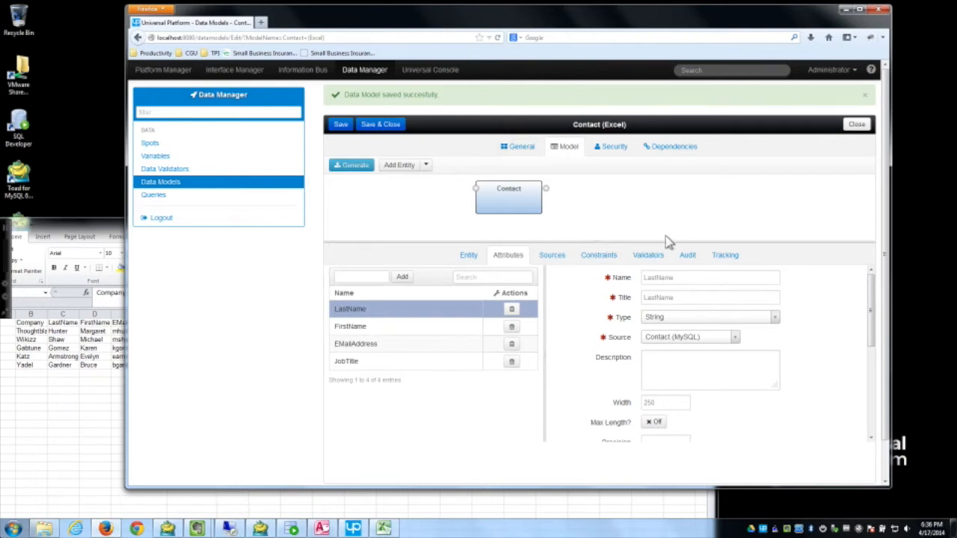
Step: Set Customer (Excel) as the source of LastName, FirstName, EMailAddress and JobTitle
click(725, 339)
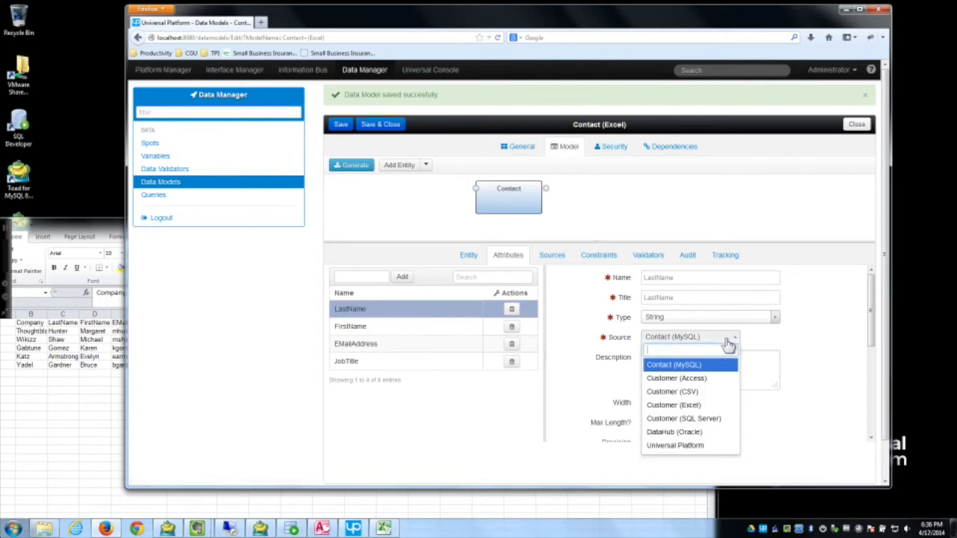
click(706, 407)
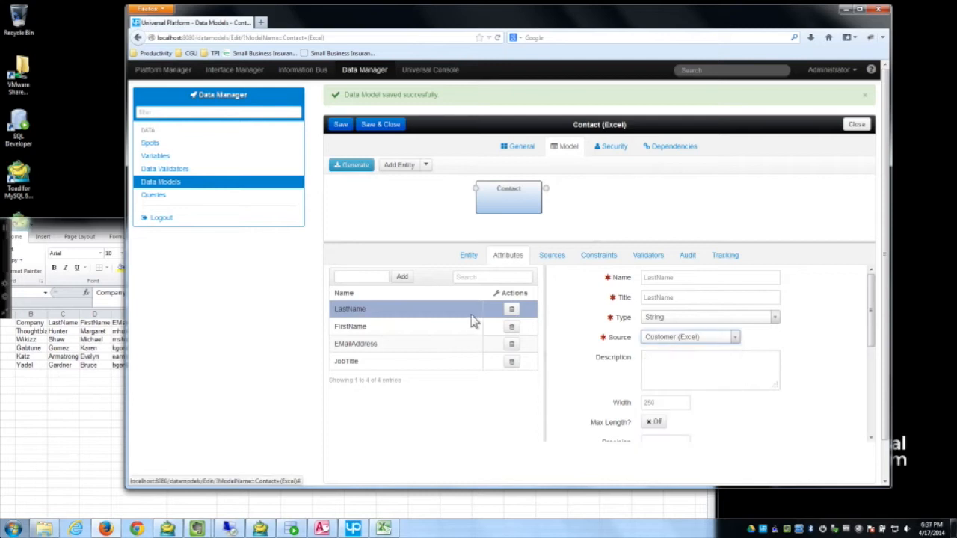
click(442, 327)
click(689, 342)
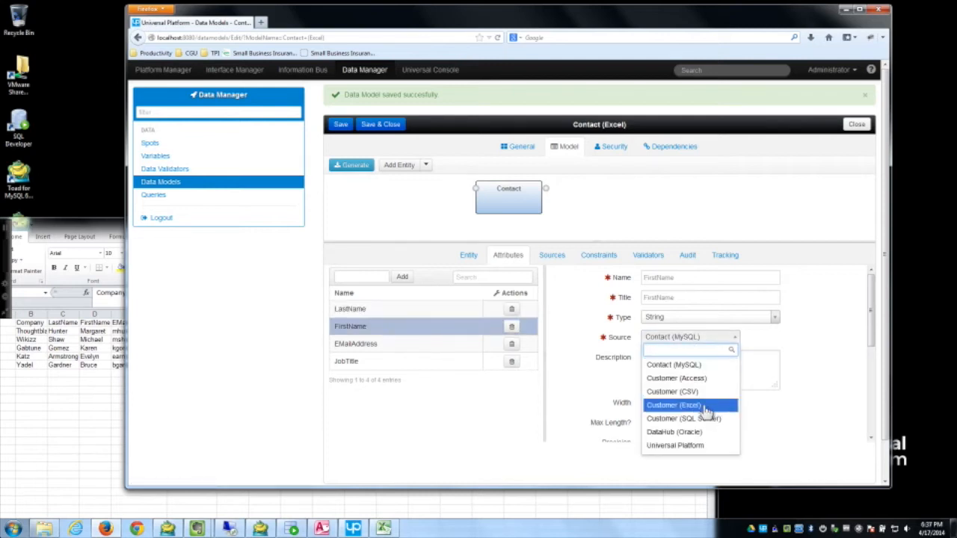
click(709, 404)
click(512, 348)
click(689, 337)
click(695, 408)
click(461, 363)
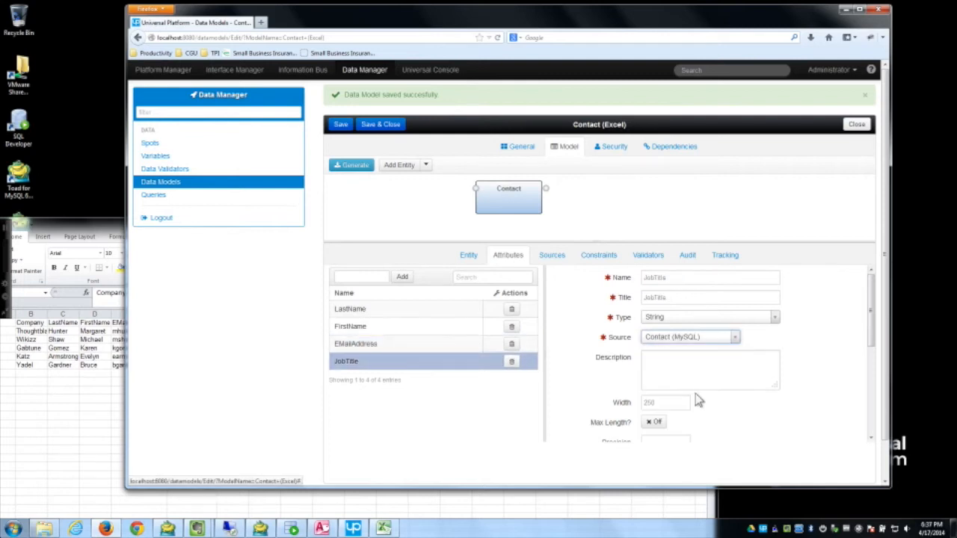
click(682, 339)
click(699, 405)
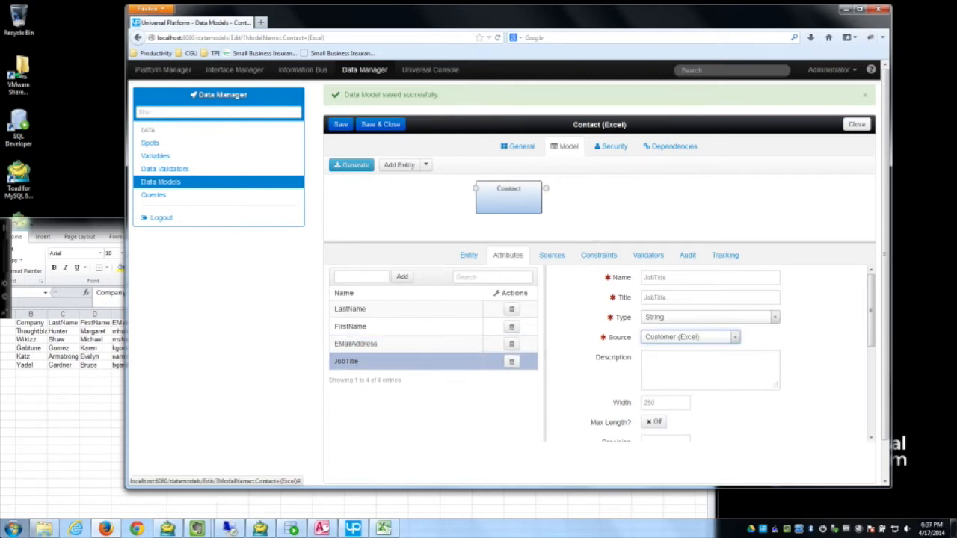
Step: Review each attribute's settings, save the Contact (Excel) model and close the editor
click(404, 343)
click(400, 324)
click(401, 310)
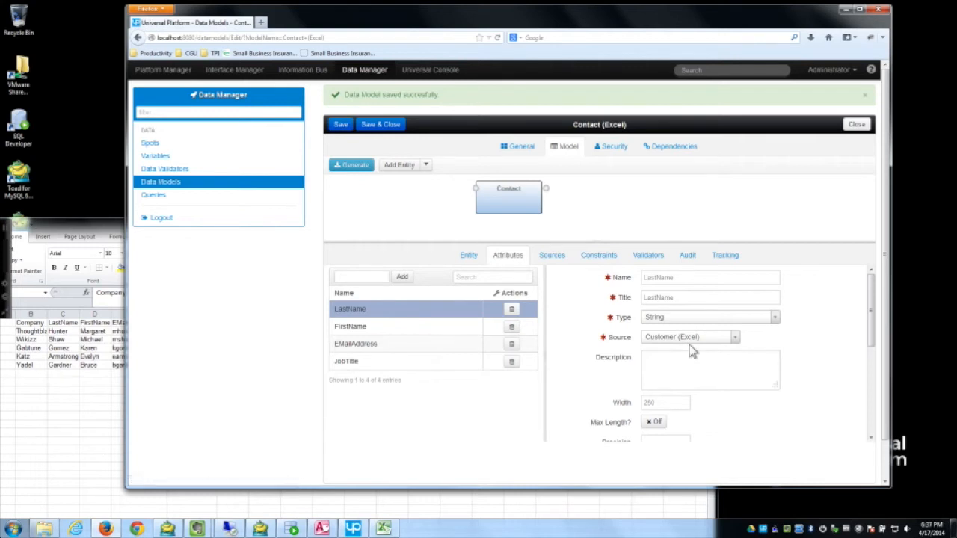
scroll(726, 388, down, 2)
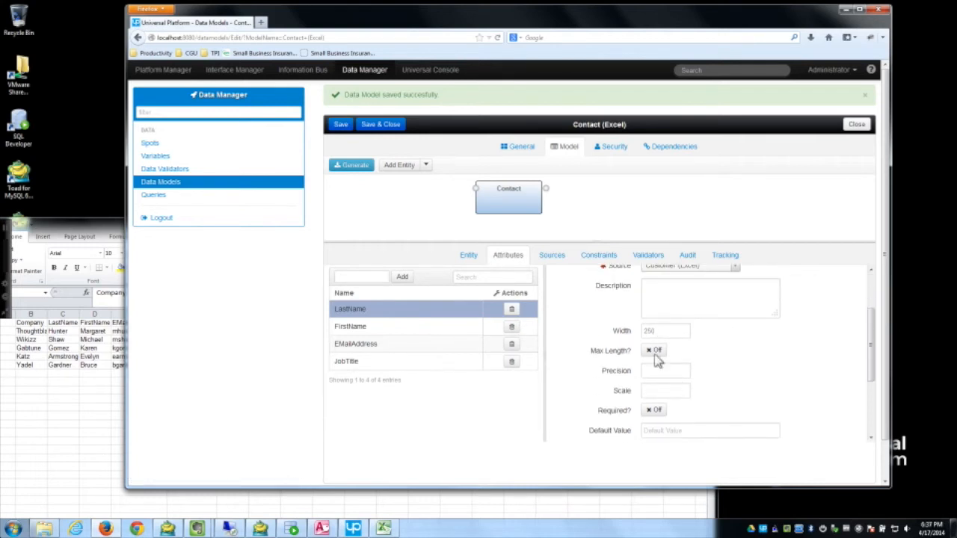
click(340, 124)
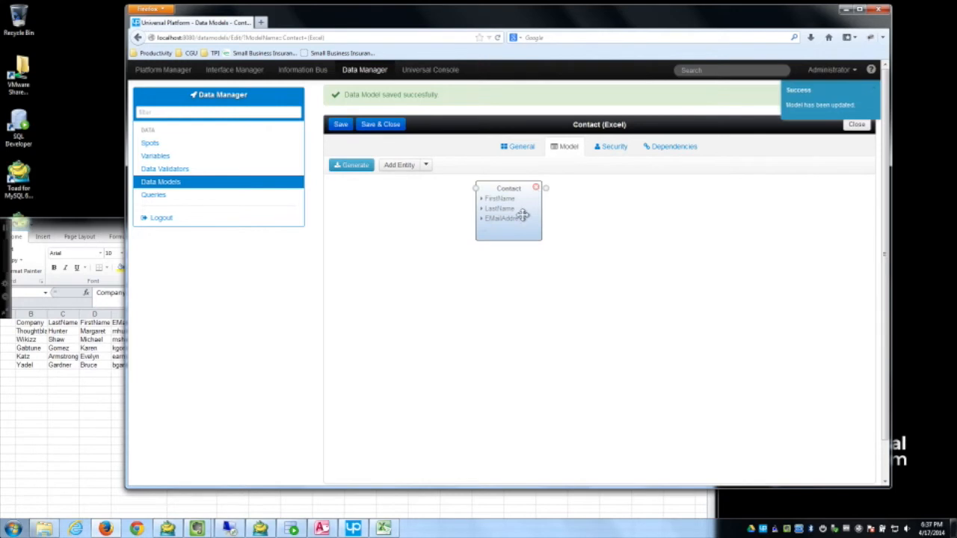
click(521, 216)
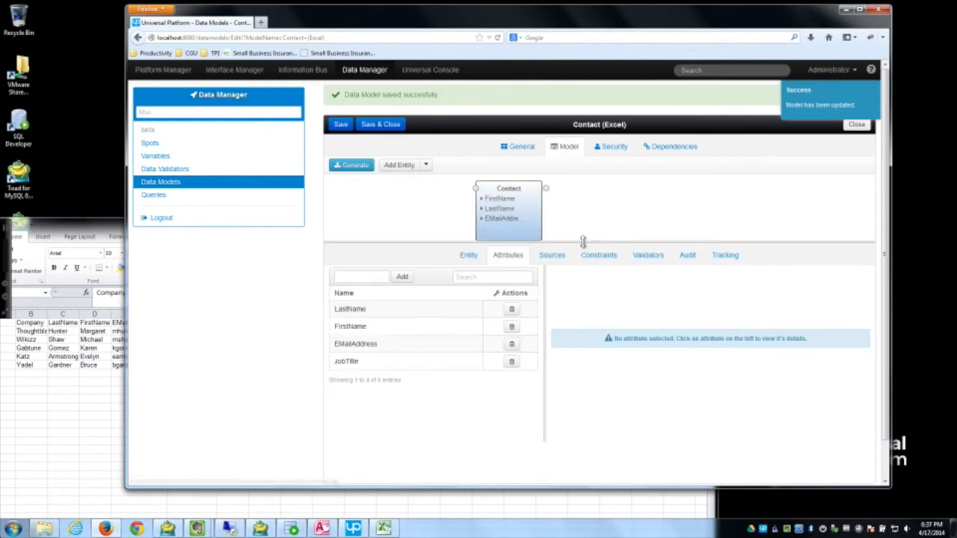
click(404, 329)
click(406, 346)
click(408, 363)
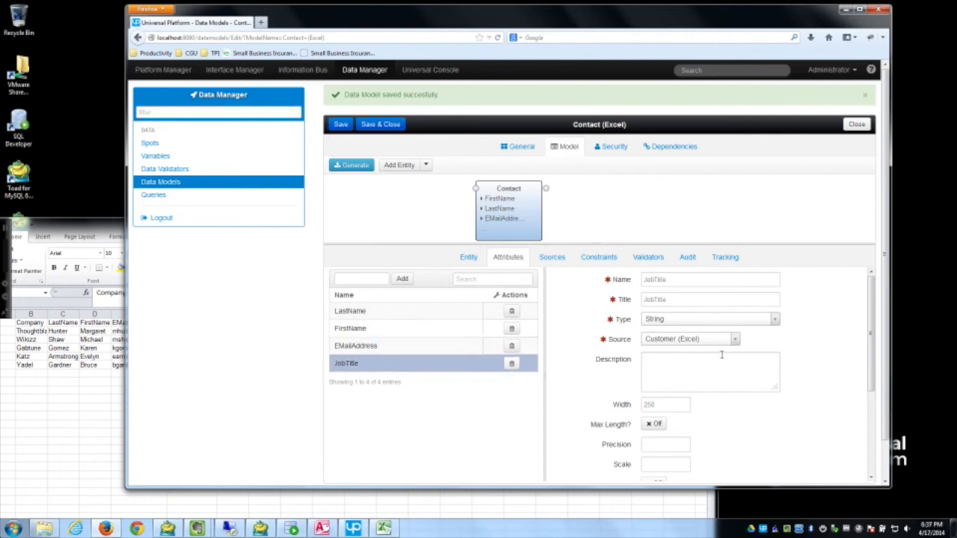
click(392, 127)
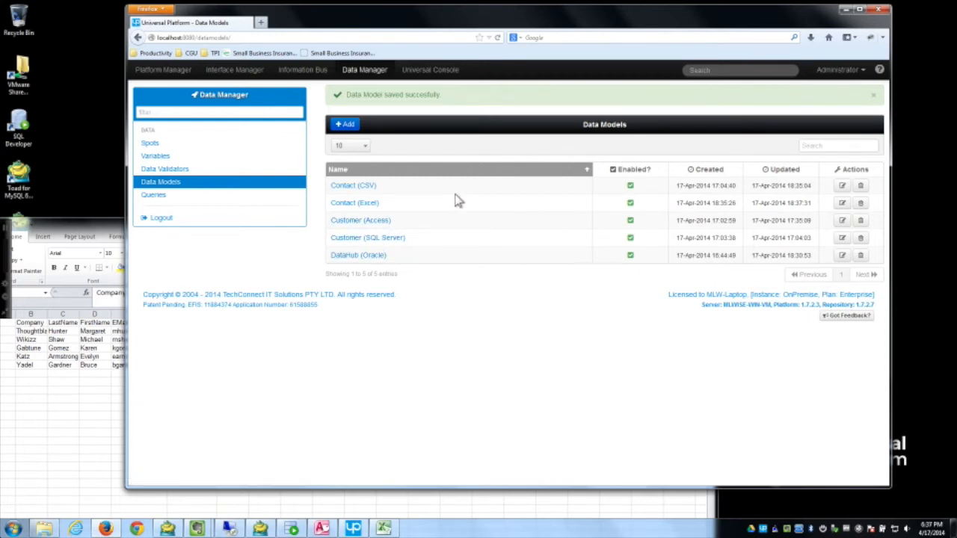
Step: Create and save a new data model named Contact (MySQL)
click(346, 127)
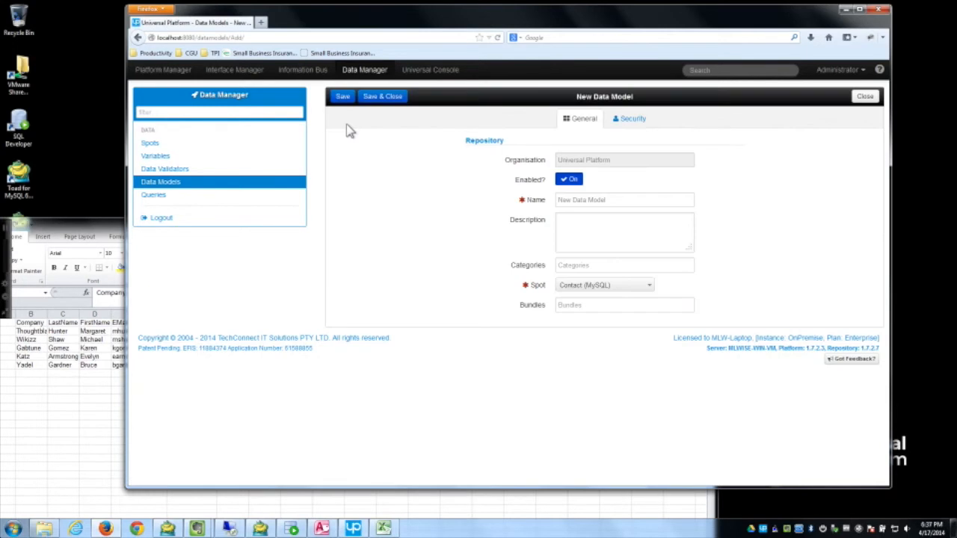
click(628, 202)
text(COnta)
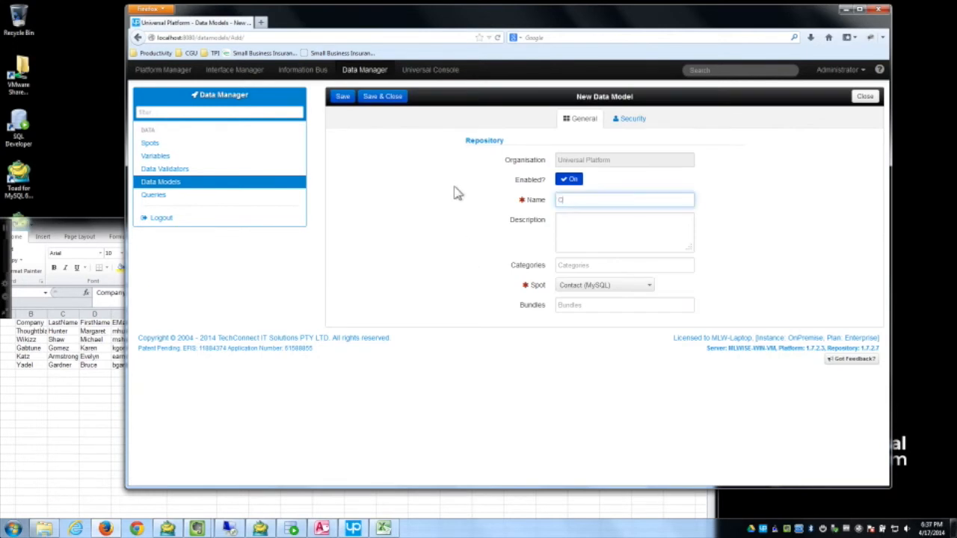
key(BackSpace)
key(BackSpace)
key(BackSpace)
key(BackSpace)
key(BackSpace)
text(Contact ()
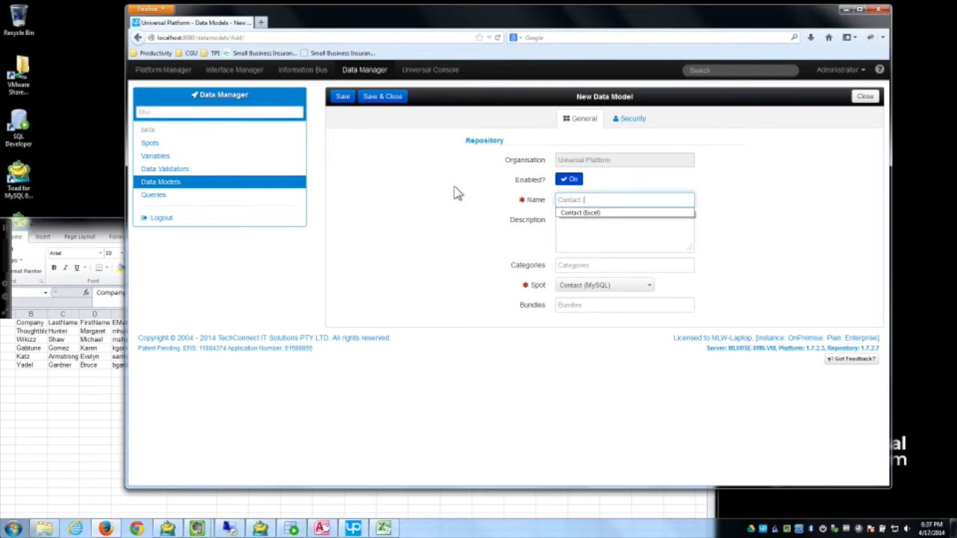
text(MySQL)
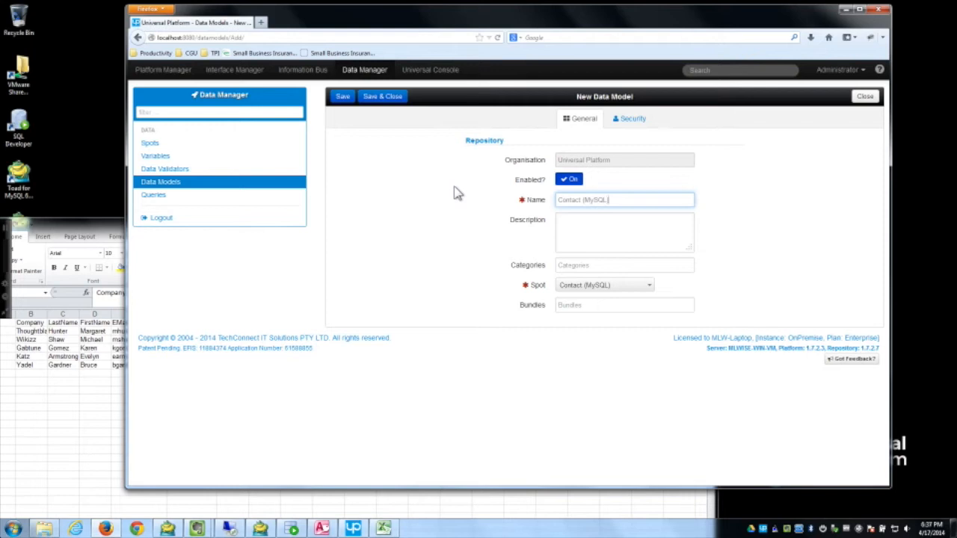
click(346, 98)
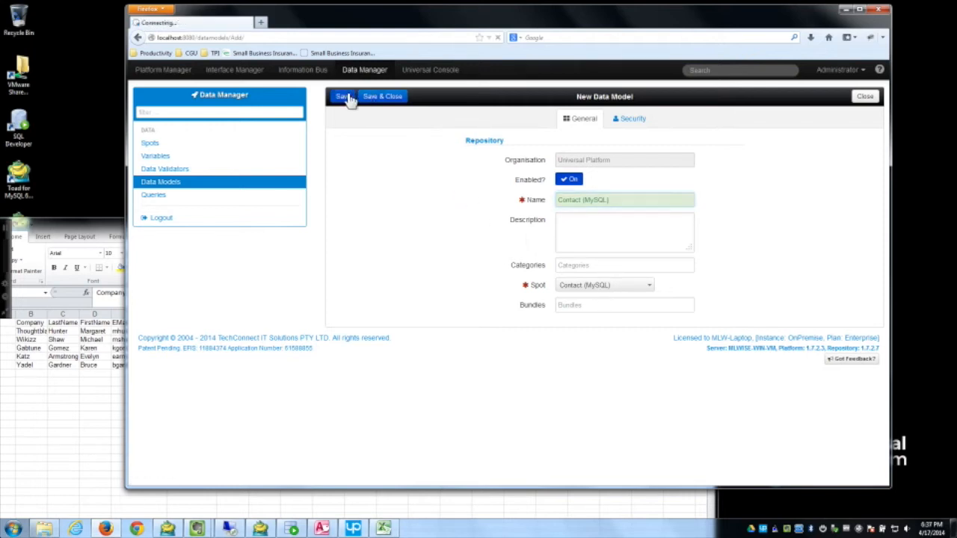
Step: Check which databases Database Schema generation offers, then close the dialog without generating
click(544, 155)
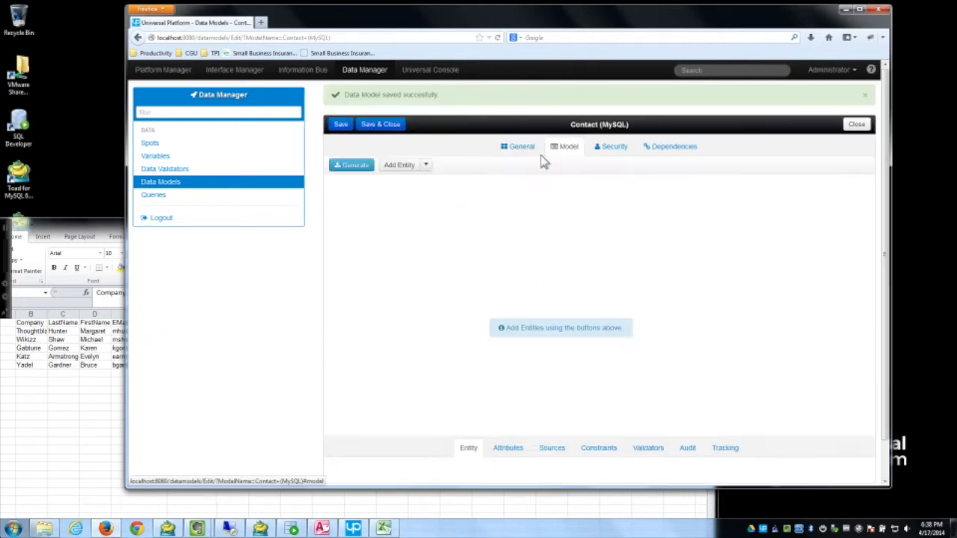
click(362, 170)
click(383, 229)
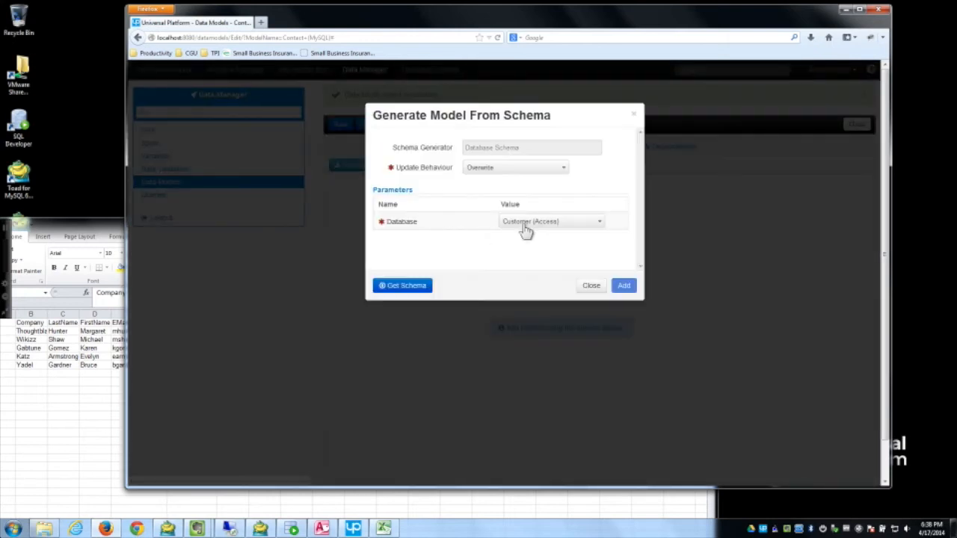
click(601, 227)
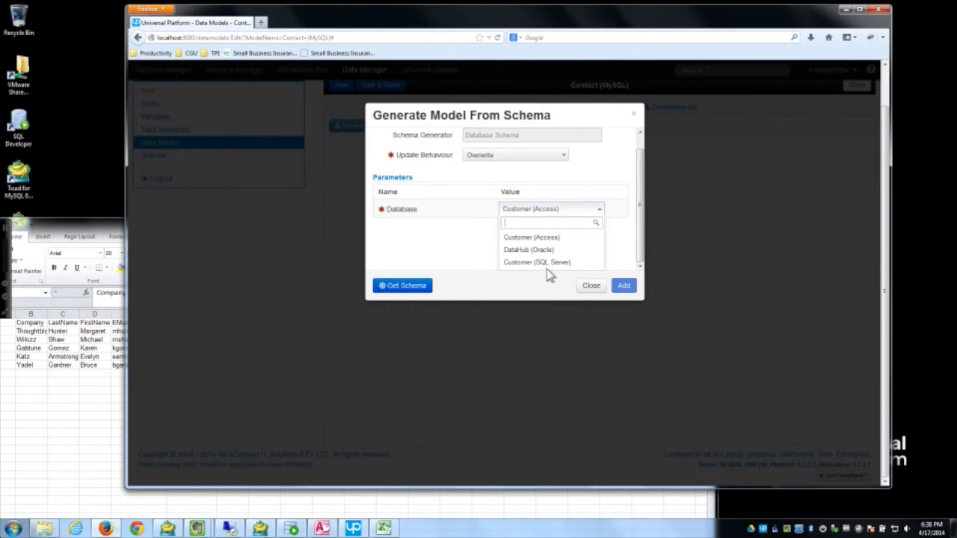
click(591, 286)
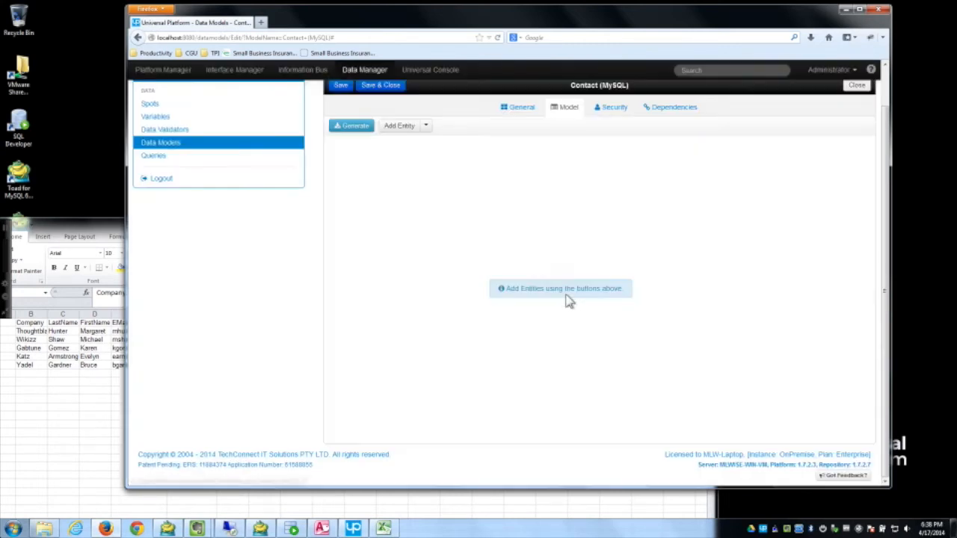
Step: Start a new MySQL Database connection from the Interface Manager's Databases list
click(237, 76)
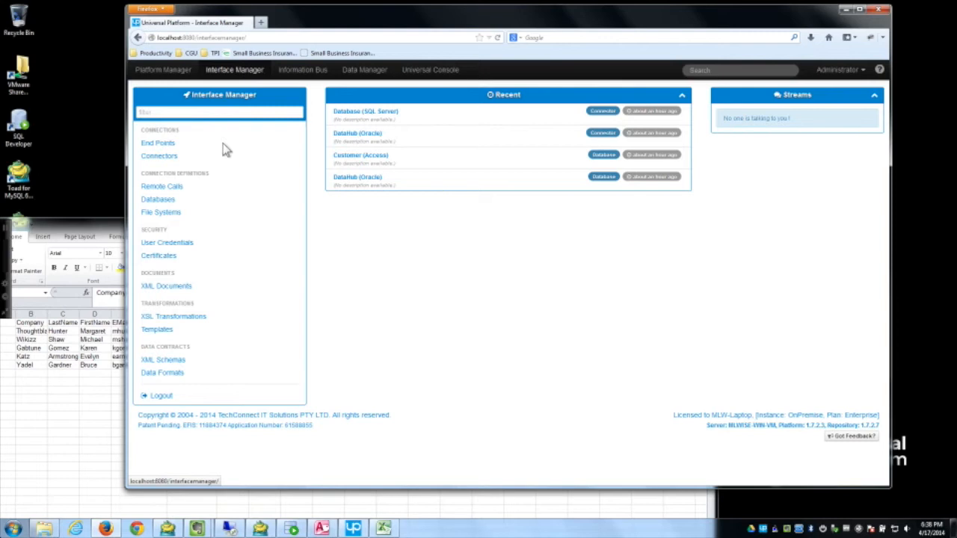
click(156, 200)
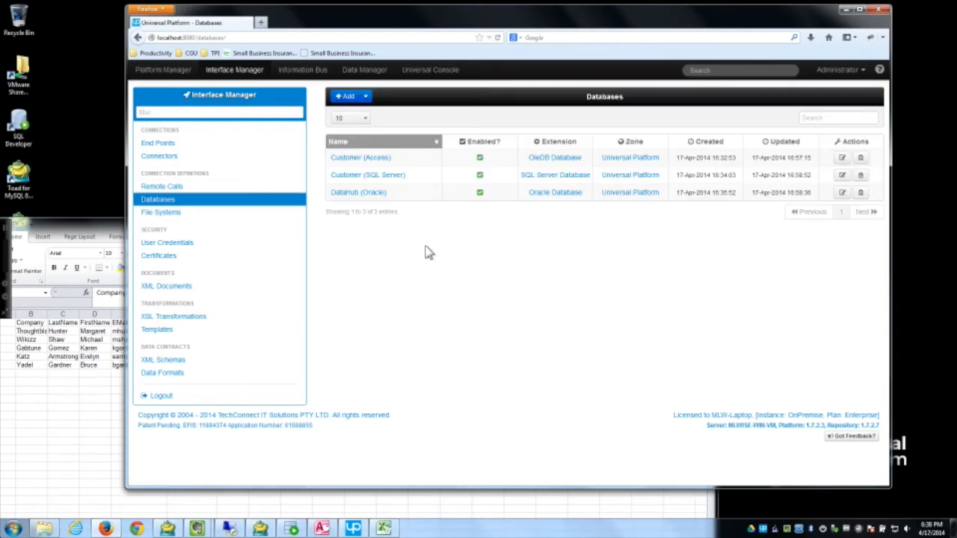
click(367, 97)
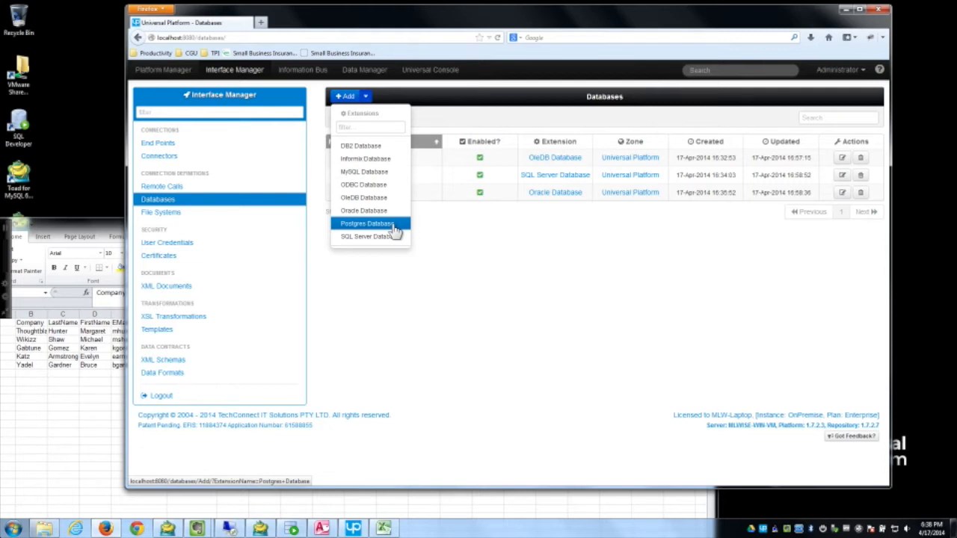
click(383, 172)
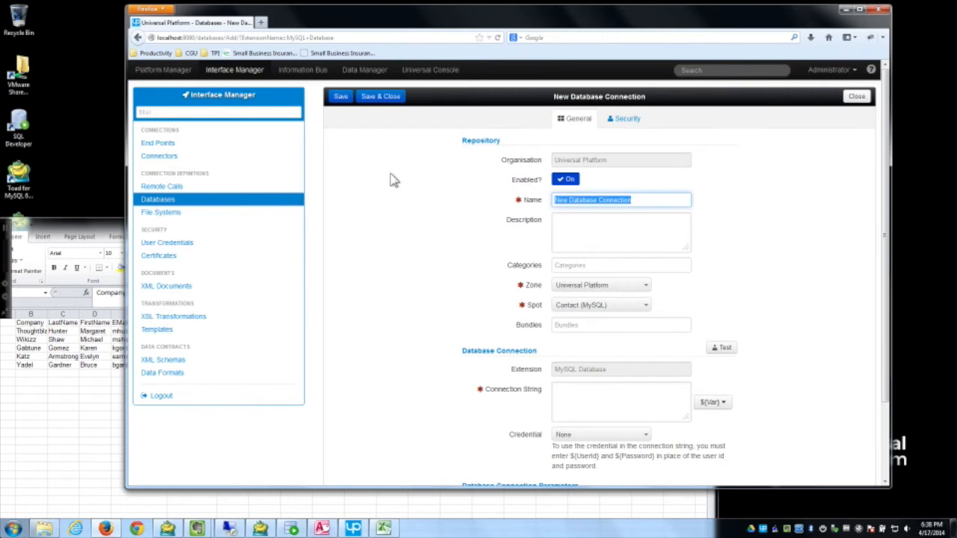
Step: Name the connection Contact (MySQL) using the autocomplete suggestion
text(Co)
key(Down)
key(Return)
key(Tab)
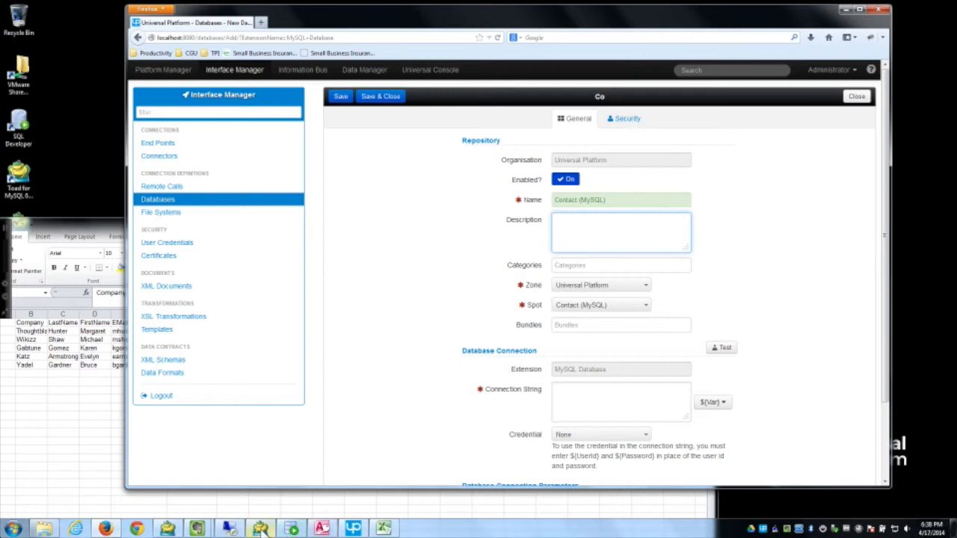
mouse_move(261, 529)
mouse_move(230, 529)
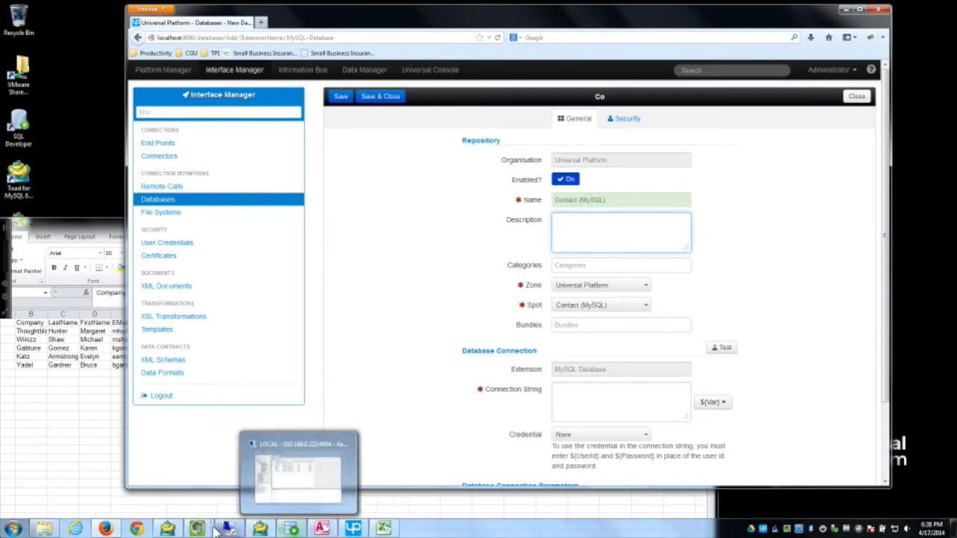
Step: Paste the MySQL connection string from the demo notes into the connection and save it
click(240, 490)
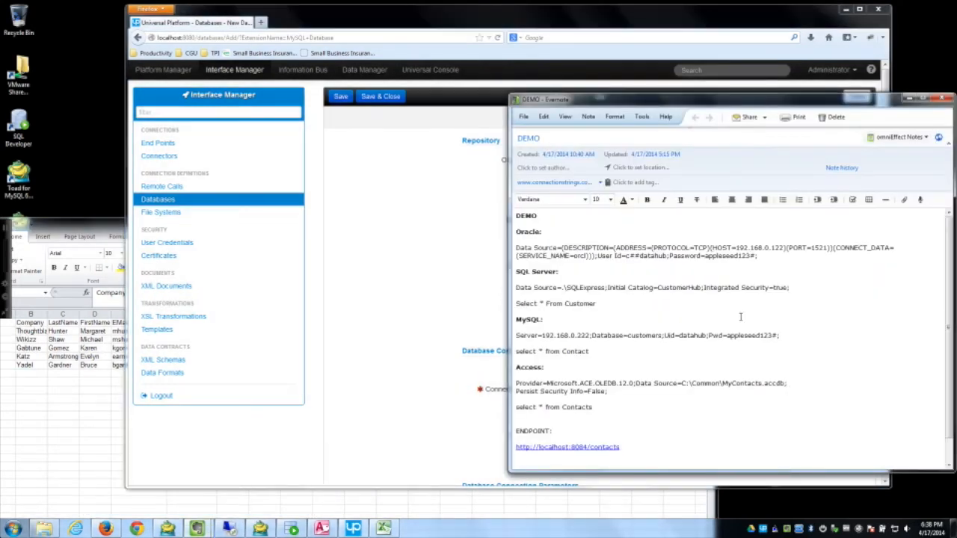
drag(787, 335, 516, 335)
key(ctrl+c)
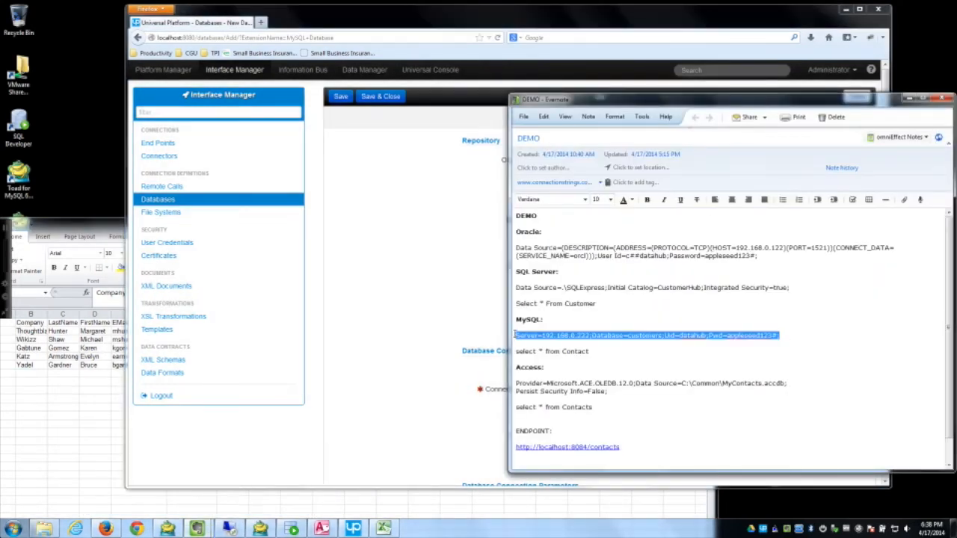
click(415, 331)
click(604, 404)
key(ctrl+v)
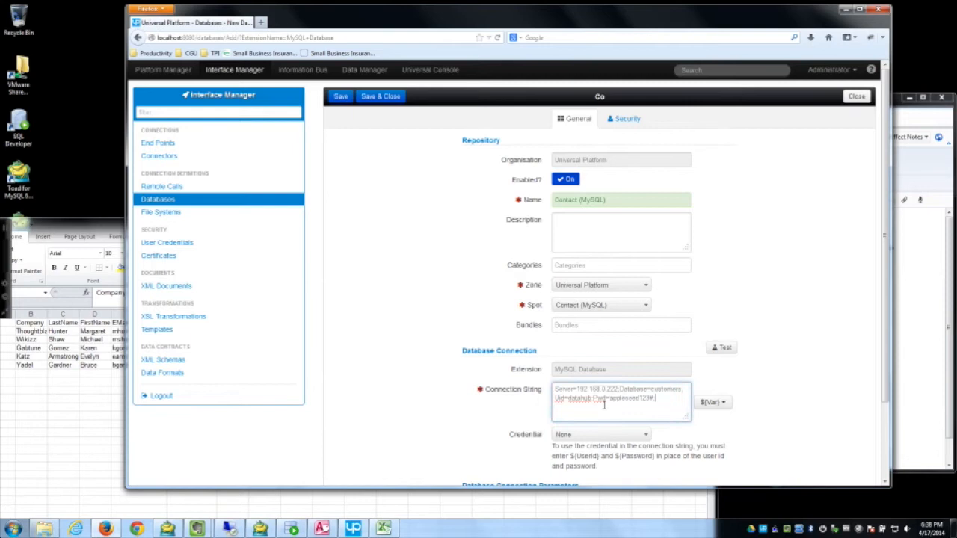
click(340, 101)
scroll(474, 374, down, 2)
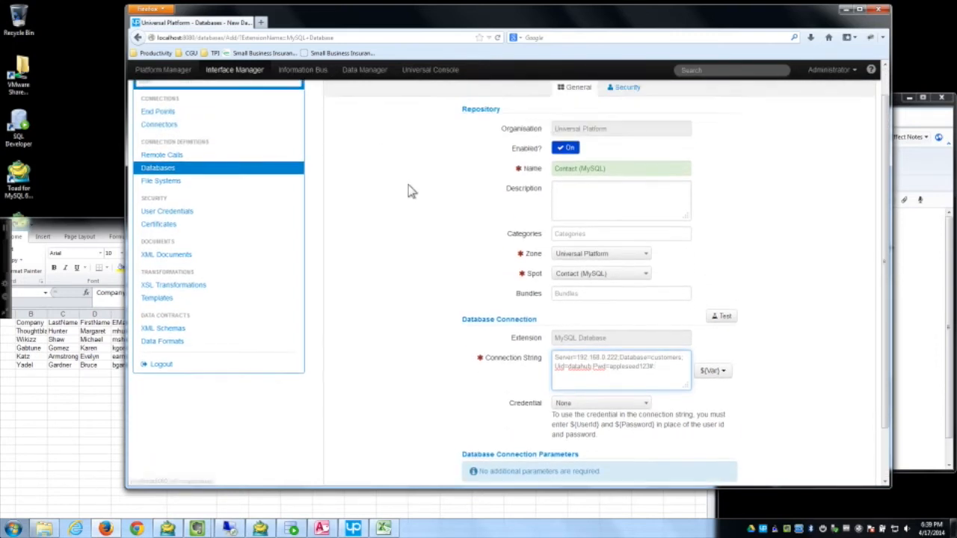
scroll(411, 188, up, 3)
click(344, 100)
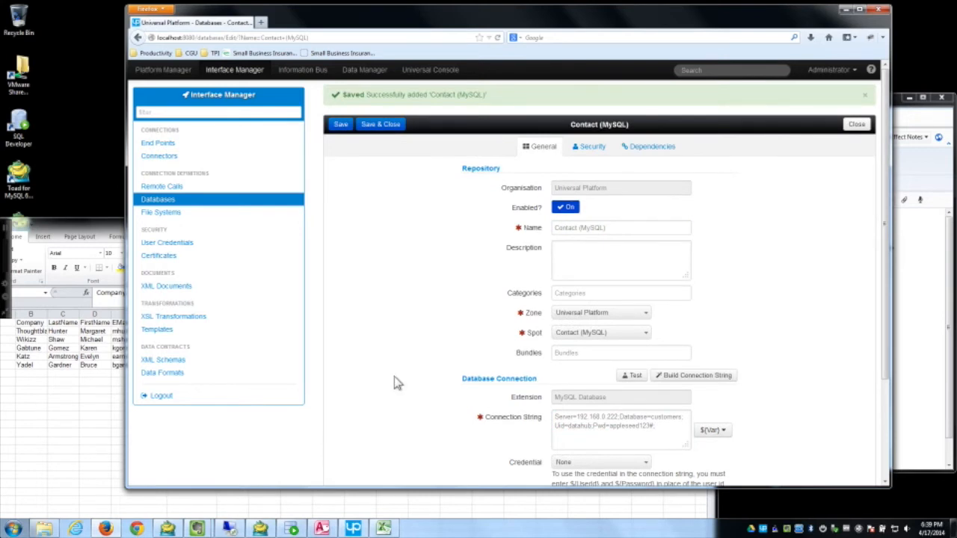
scroll(396, 383, down, 3)
scroll(396, 383, up, 3)
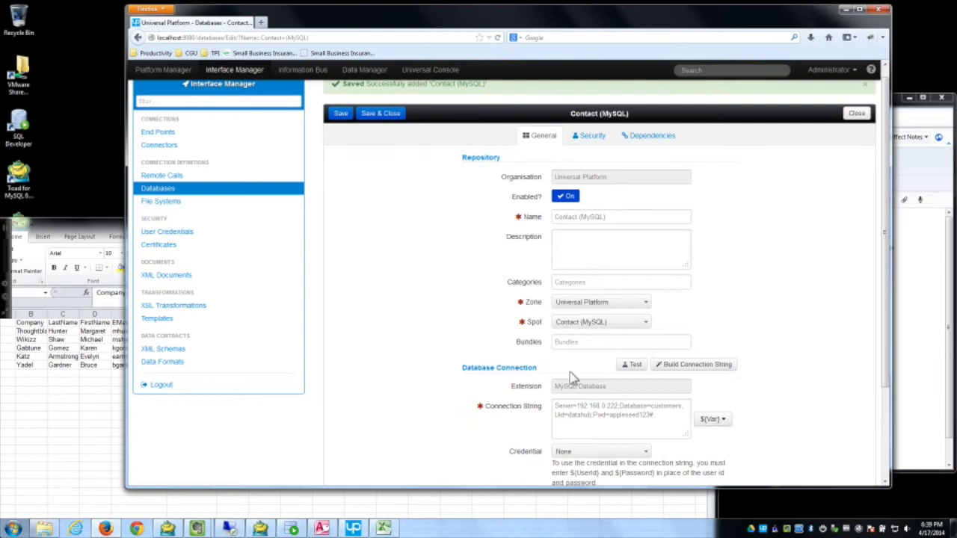
Step: Check the connection string builder, test the Contact (MySQL) connection, and save and close it
click(694, 366)
drag(715, 167, 722, 133)
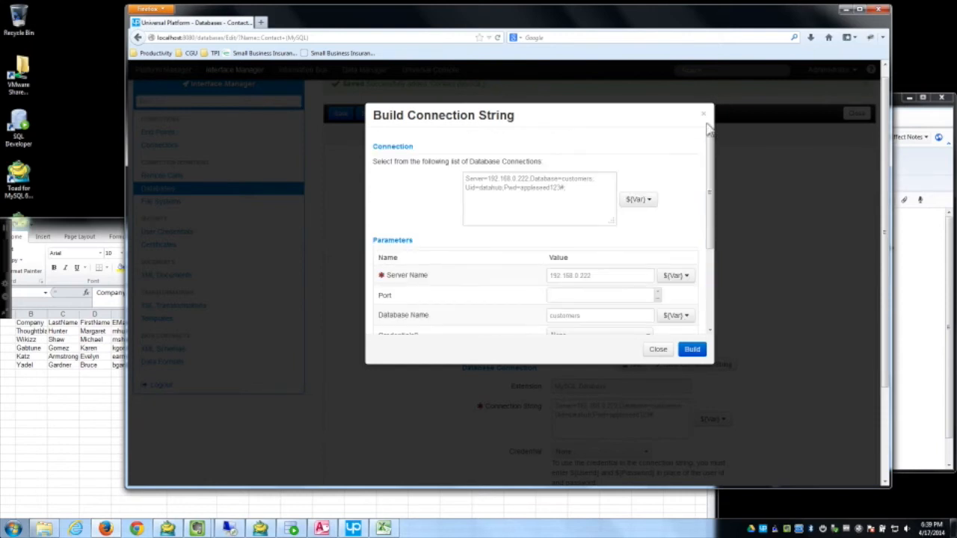
click(792, 179)
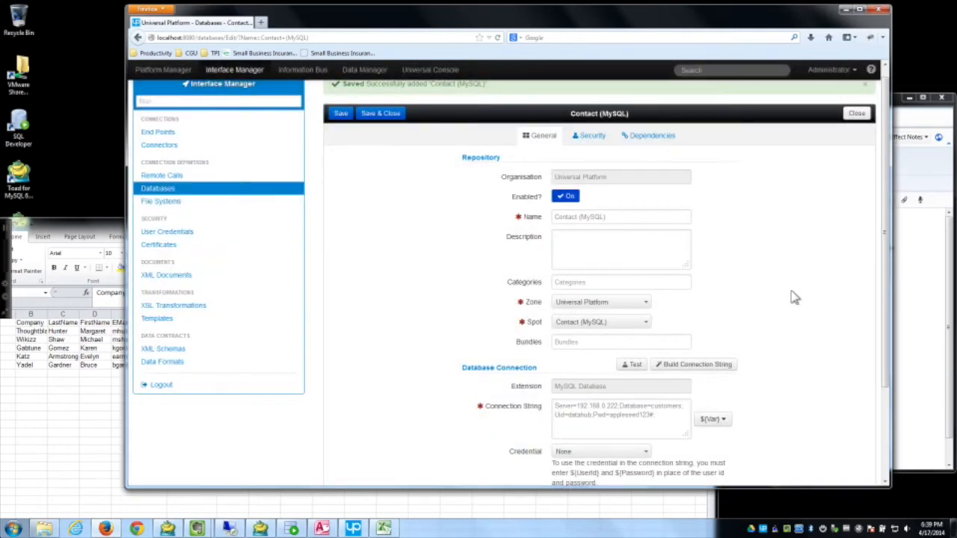
click(633, 366)
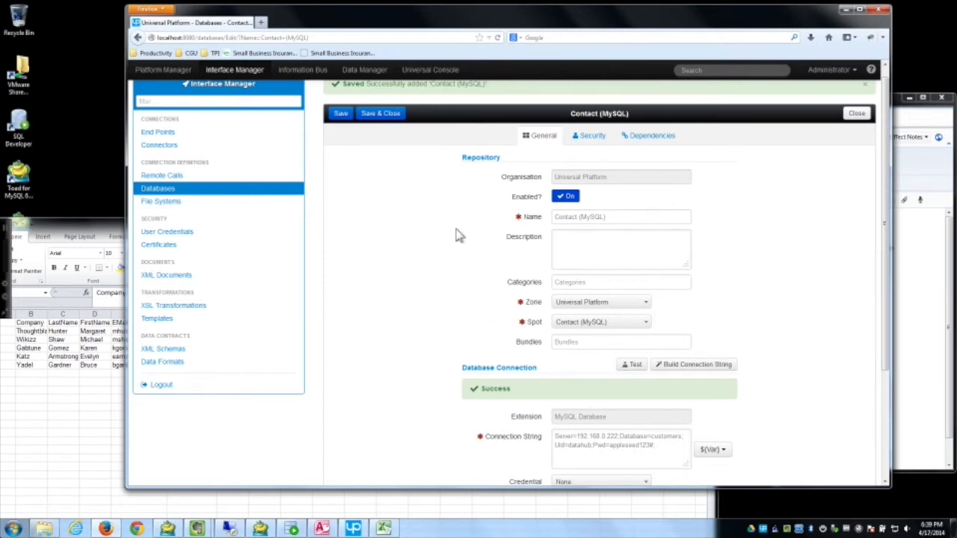
scroll(420, 220, up, 1)
click(382, 122)
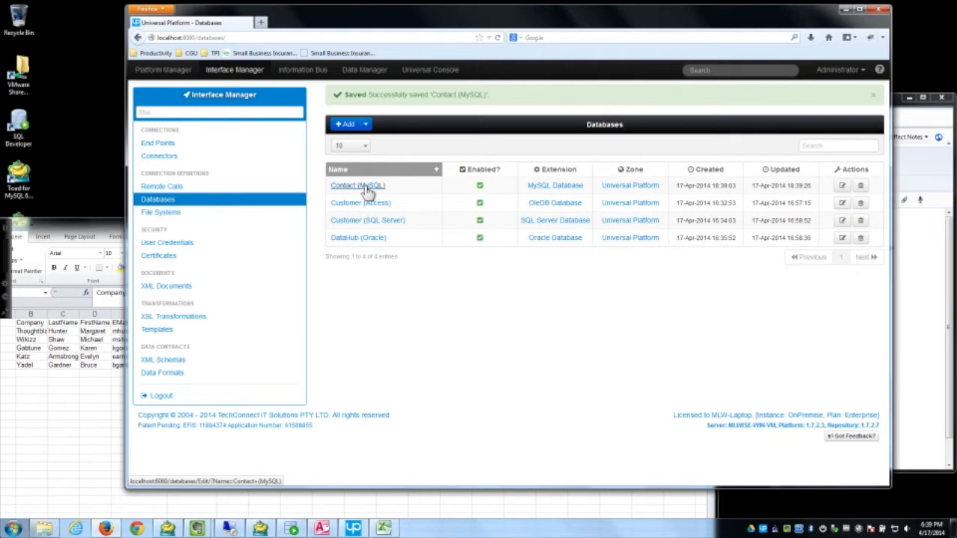
Step: Start Database Schema generation in the Contact (MySQL) data model's design view
click(365, 71)
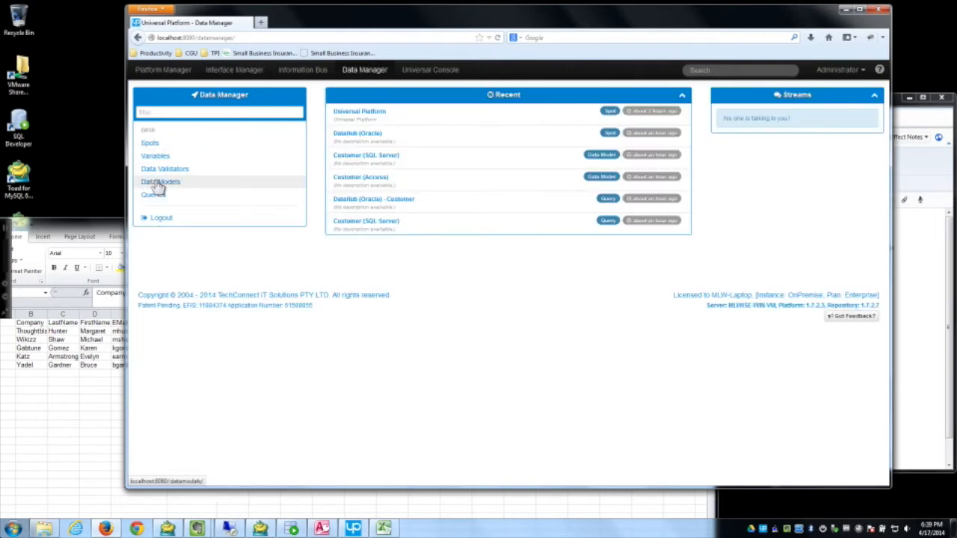
click(158, 184)
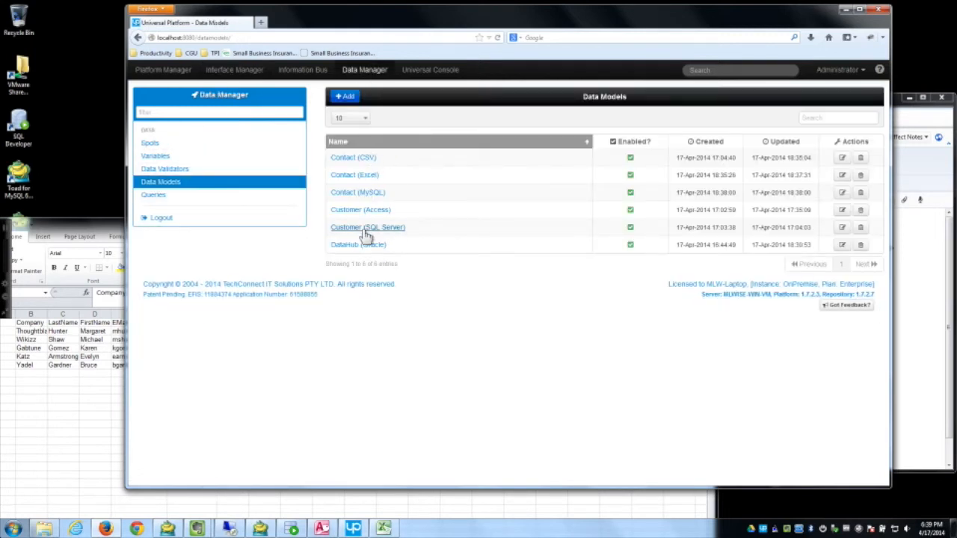
click(349, 193)
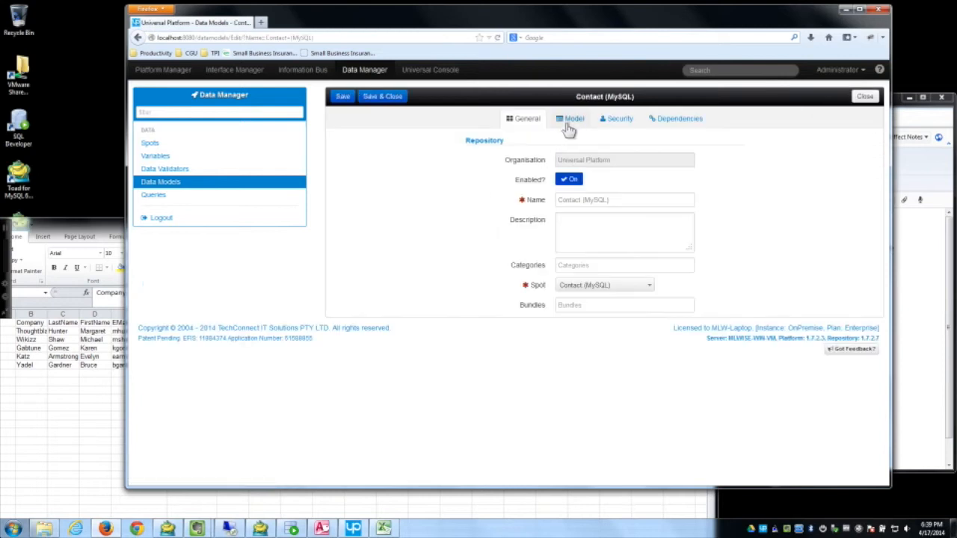
click(570, 121)
click(354, 139)
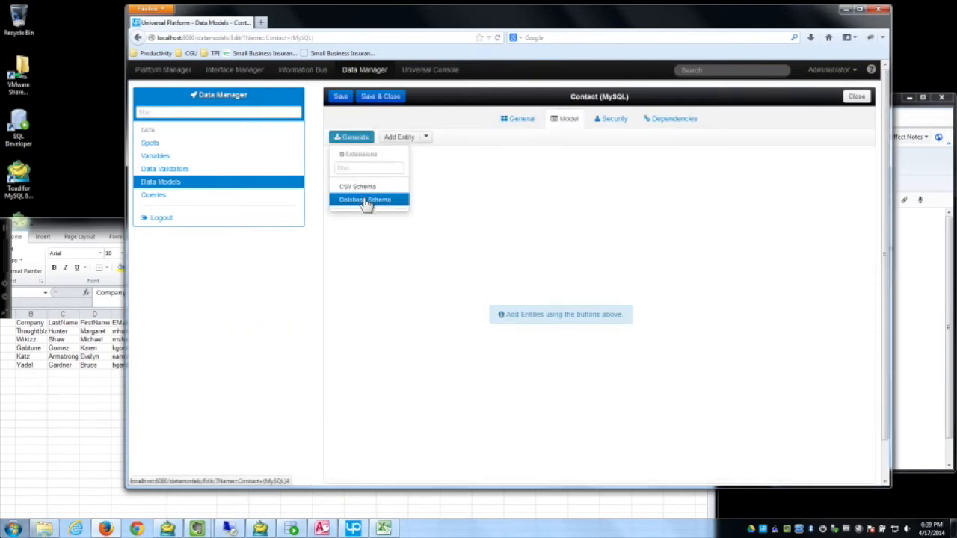
click(366, 200)
Step: Fetch the Contact (MySQL) schema and add the contact table with all its fields as an entity
scroll(621, 220, down, 1)
click(599, 211)
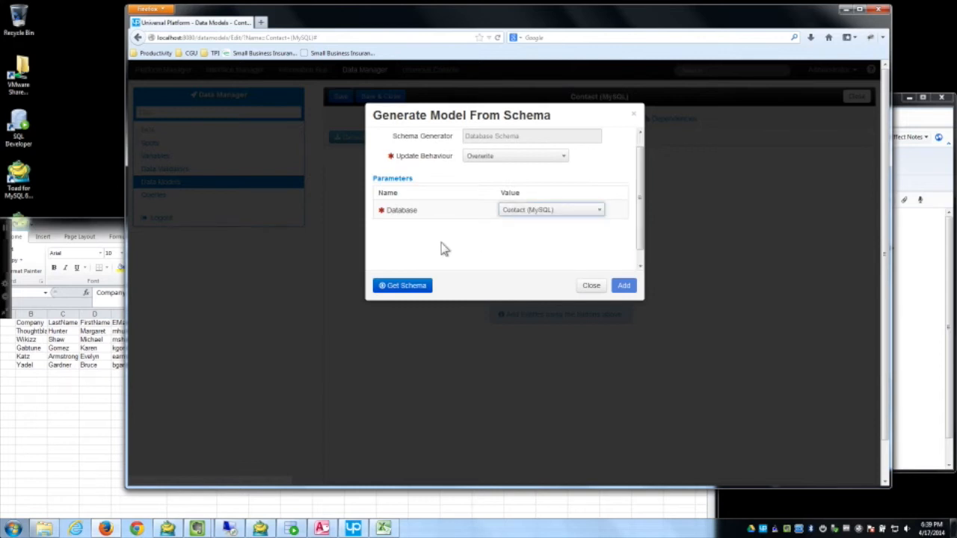
click(423, 285)
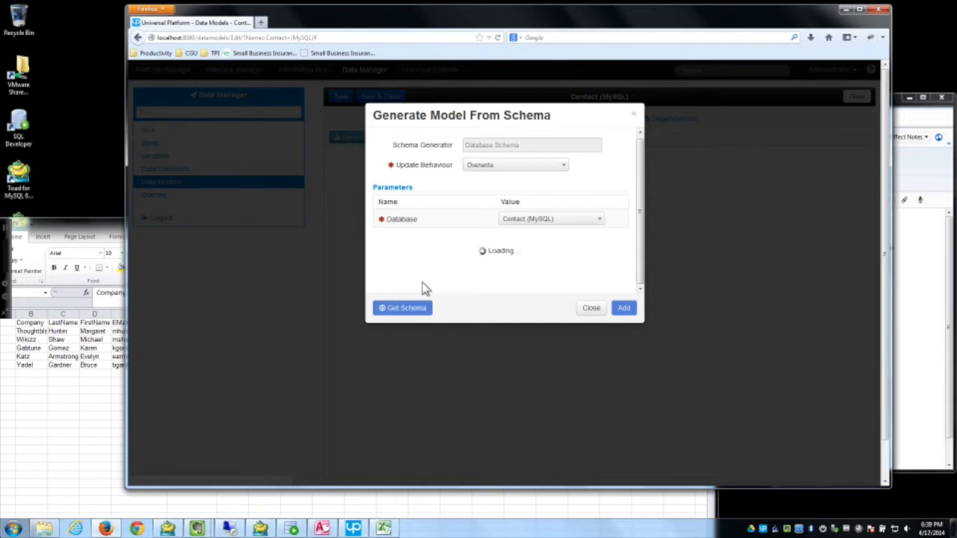
click(388, 281)
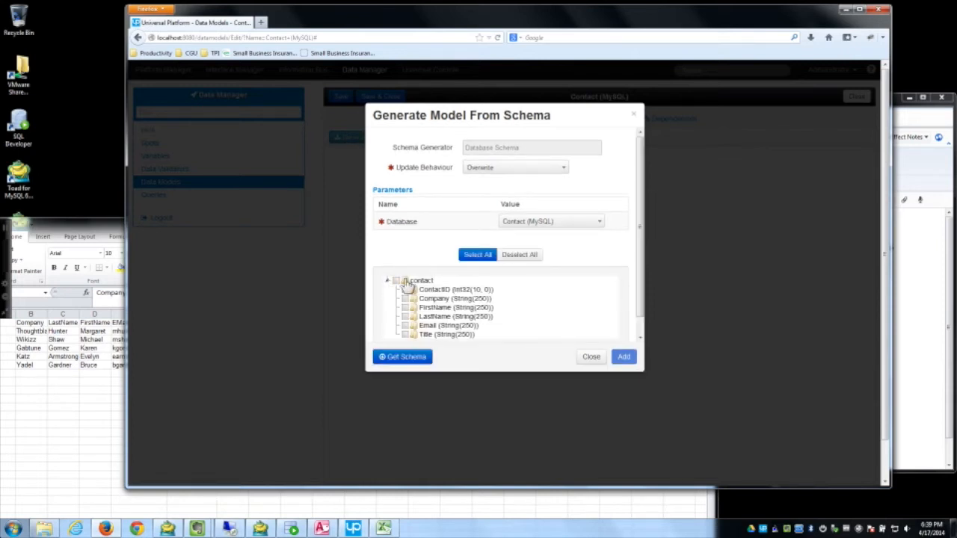
click(404, 281)
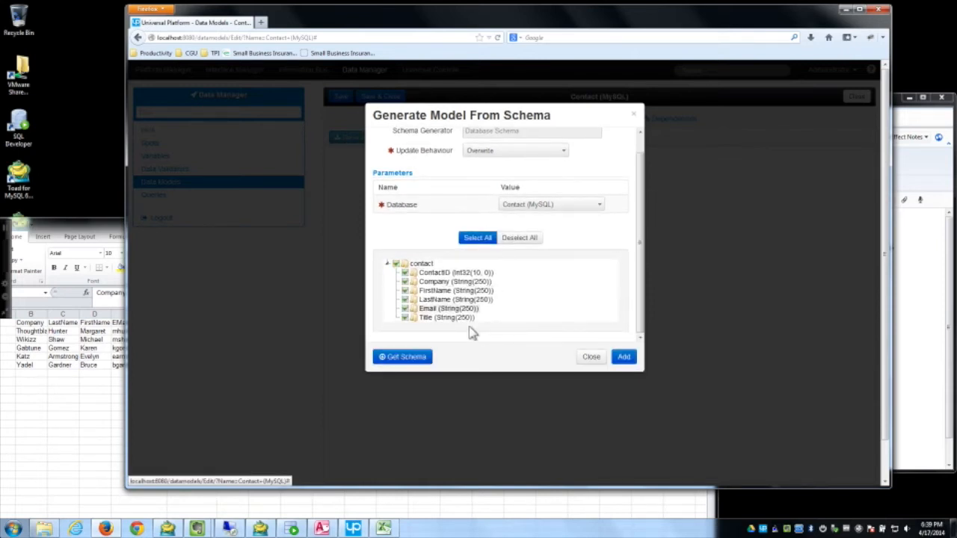
click(628, 357)
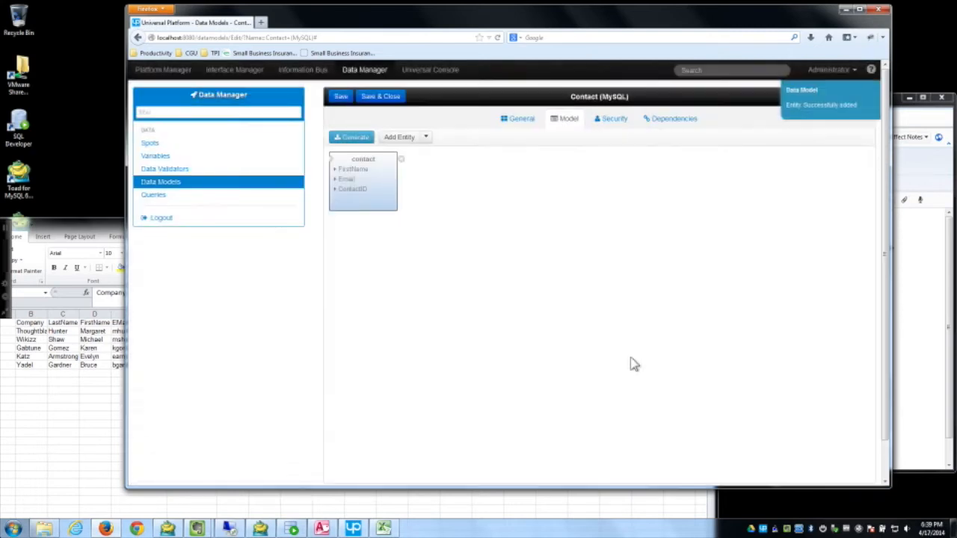
Step: Centre the contact entity, keep Contact (MySQL) as its source, and save the model
drag(372, 158, 567, 172)
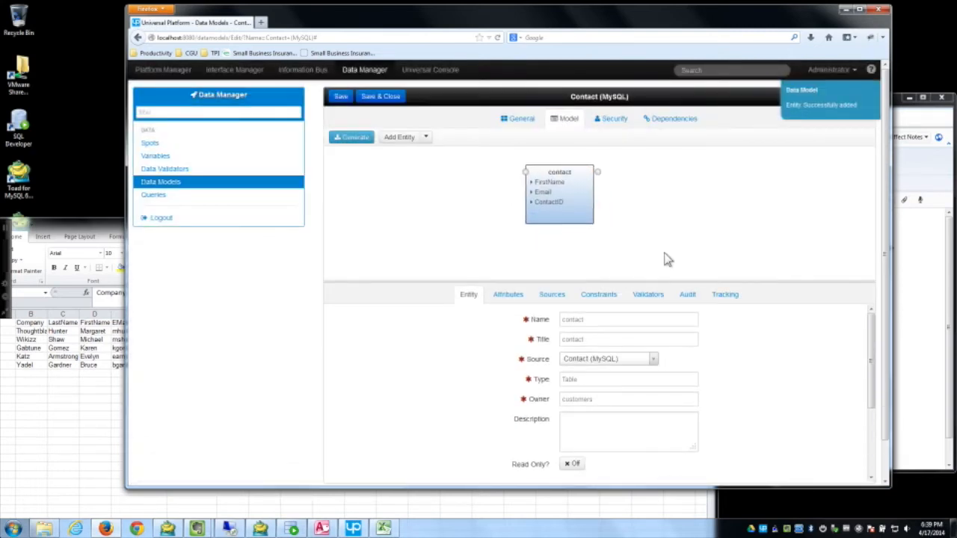
click(630, 361)
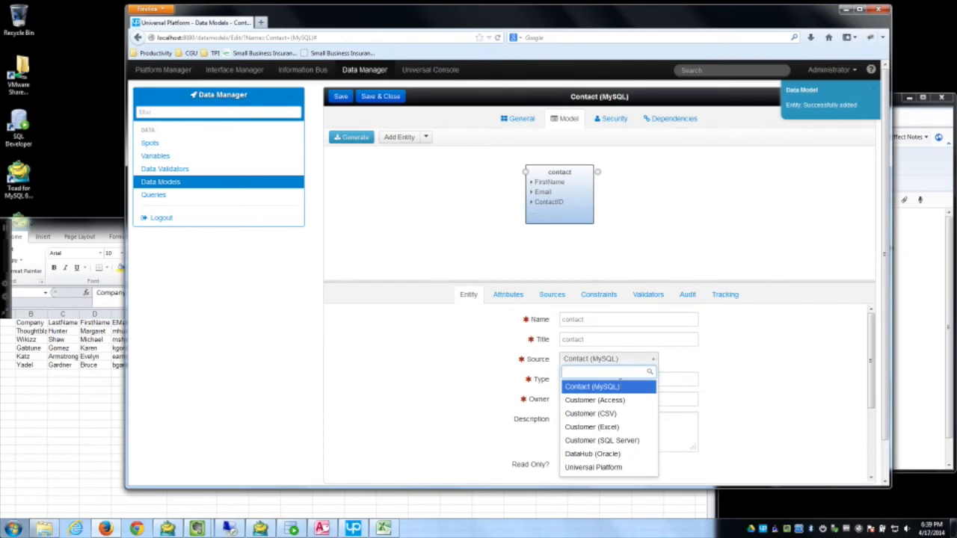
click(619, 361)
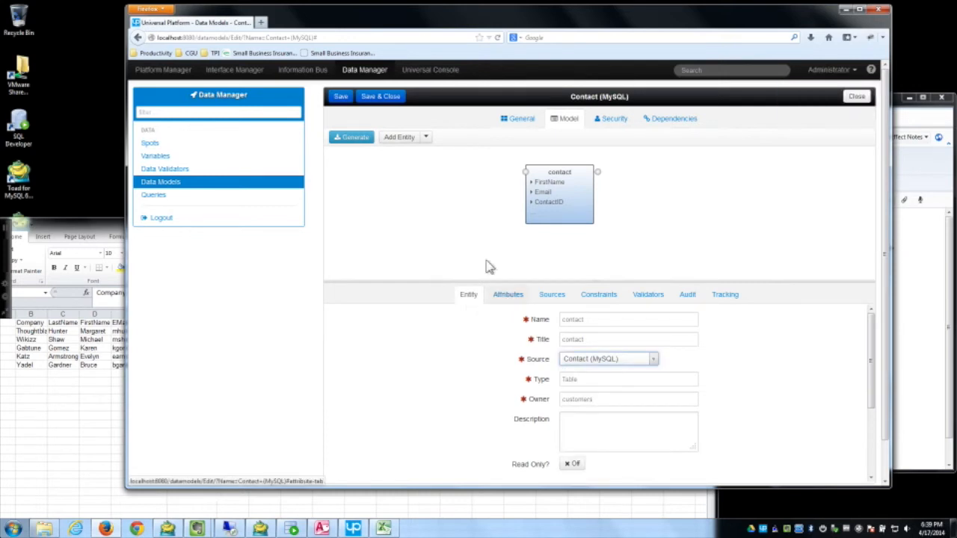
click(346, 98)
Step: Review the contact entity's attributes (ContactID, FirstName, Email, Title), sources and constraints, then save and close
click(555, 194)
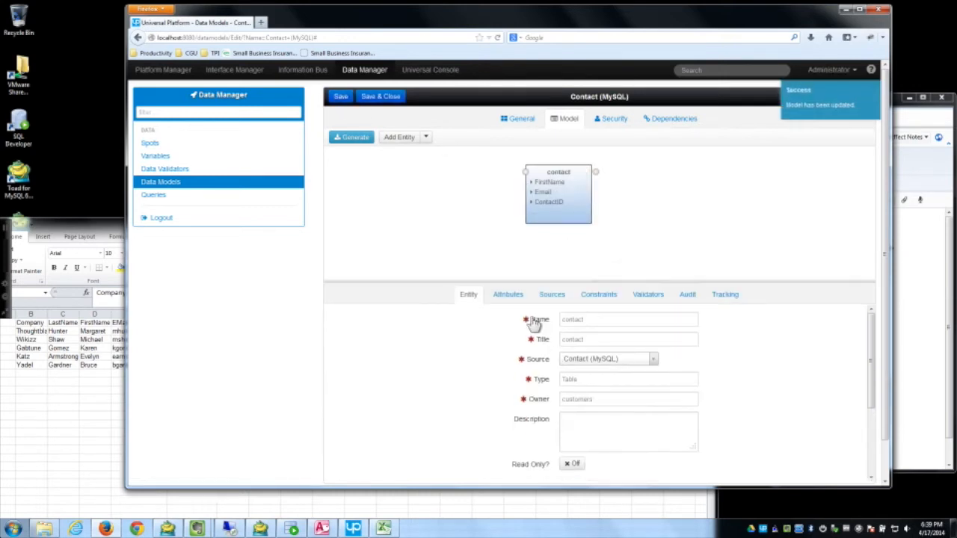
click(509, 294)
click(396, 350)
click(399, 388)
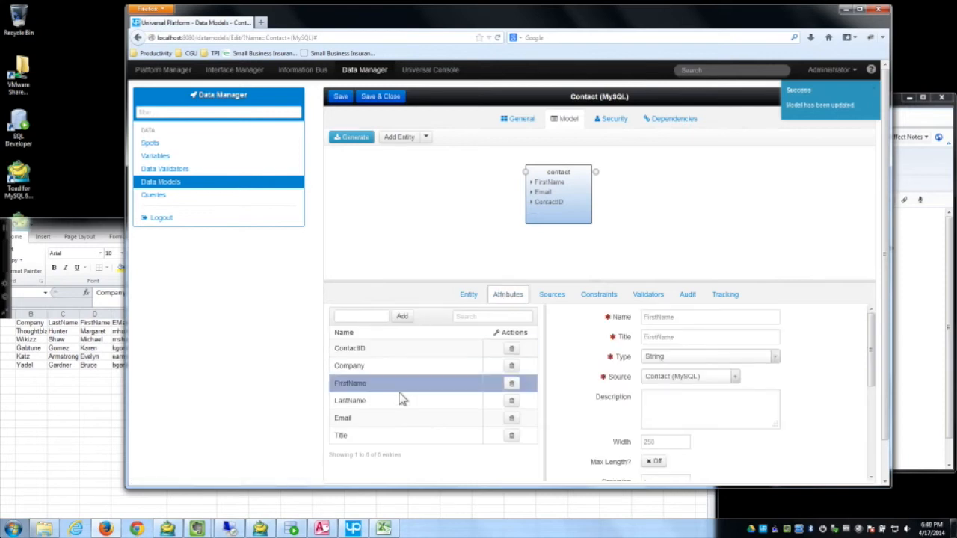
click(401, 421)
click(447, 437)
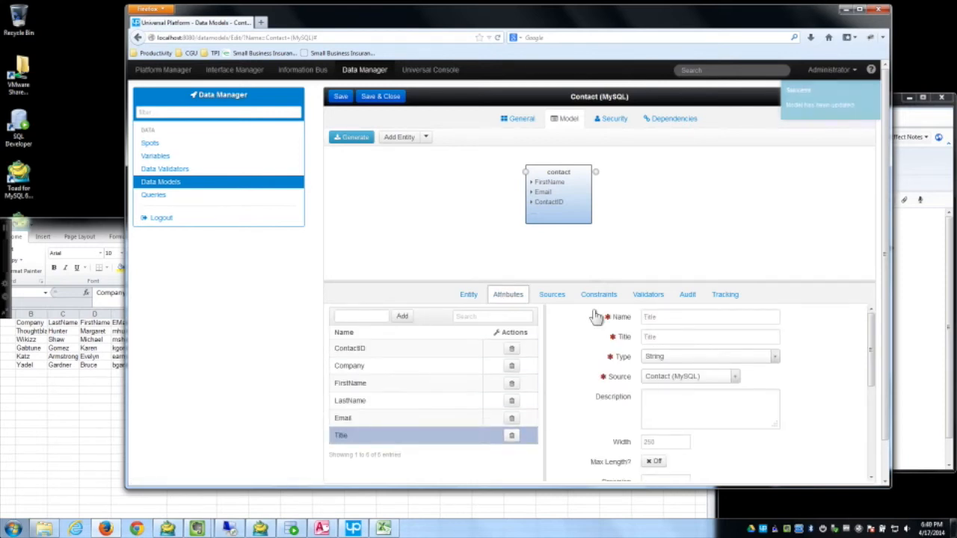
click(560, 298)
click(598, 299)
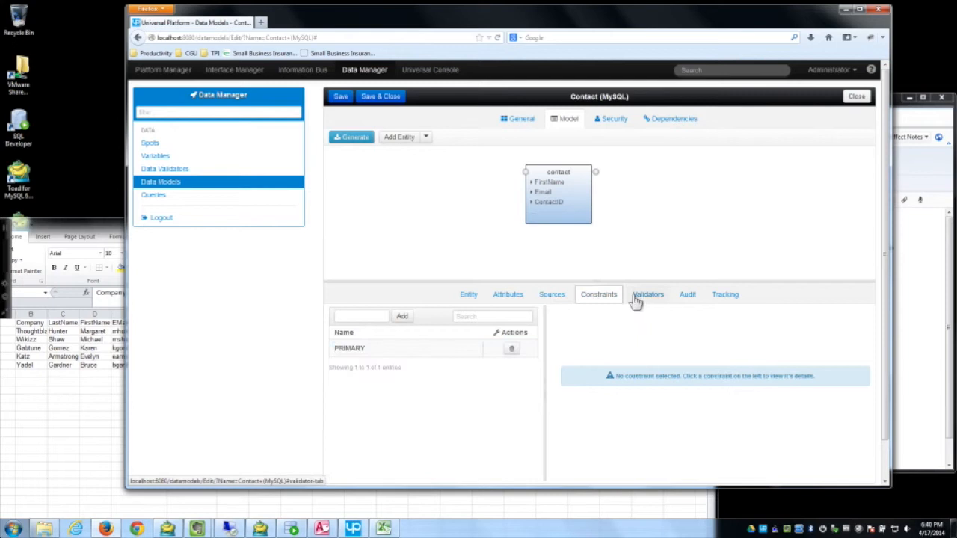
click(468, 296)
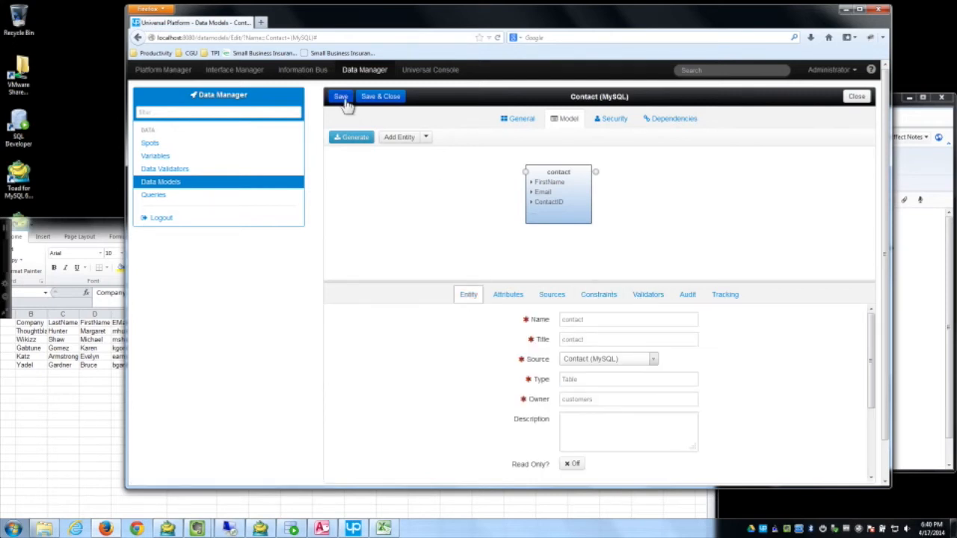
click(386, 100)
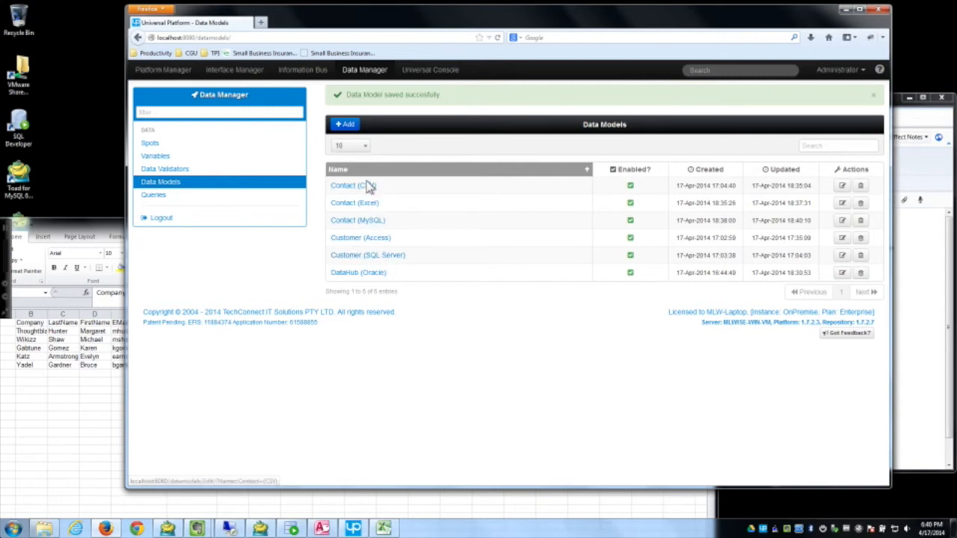
Step: View the DataHub (Oracle) model diagram, then go back to the Data Models list and open Queries
click(366, 275)
click(568, 119)
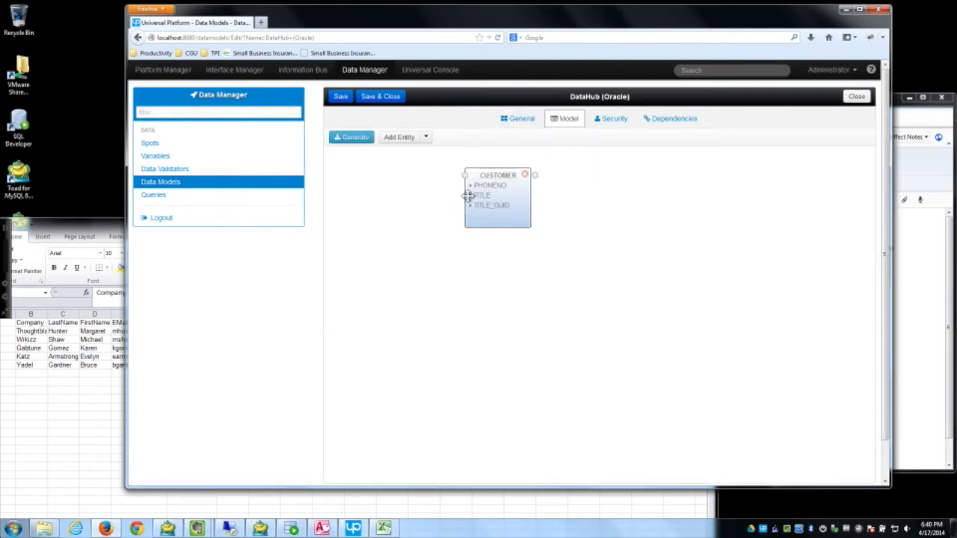
click(191, 187)
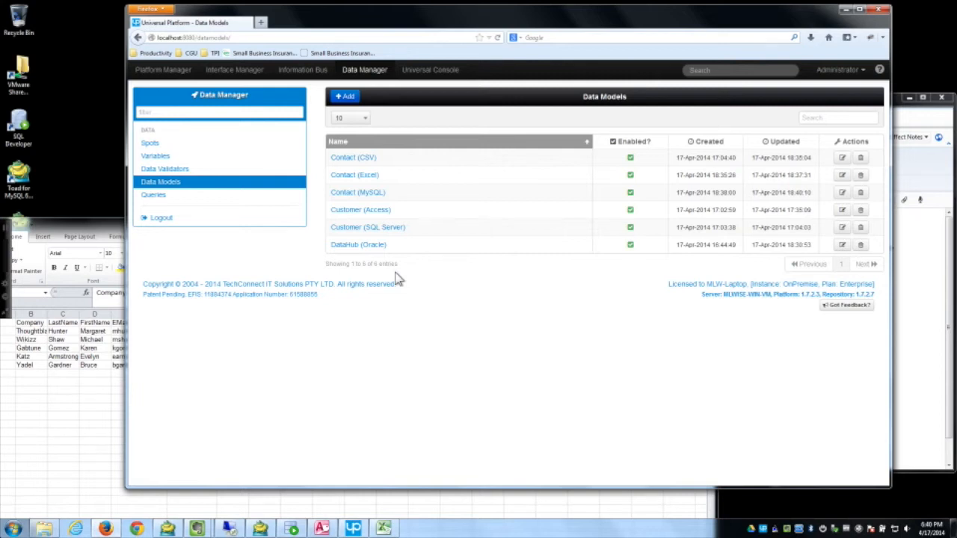
click(154, 195)
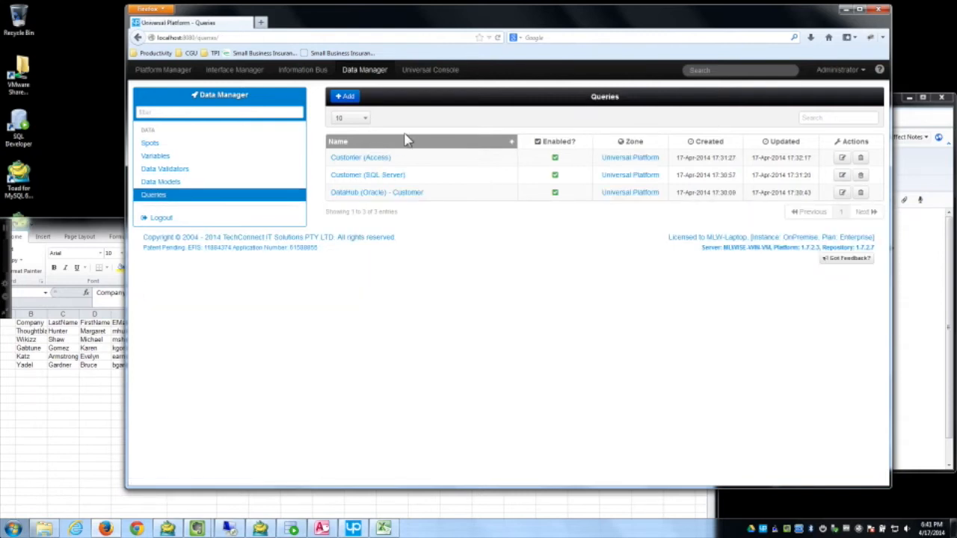
Step: Open the DataHub (Oracle) - Customer query's SQL and check the empty Oracle Customer table in SQL Developer
click(401, 196)
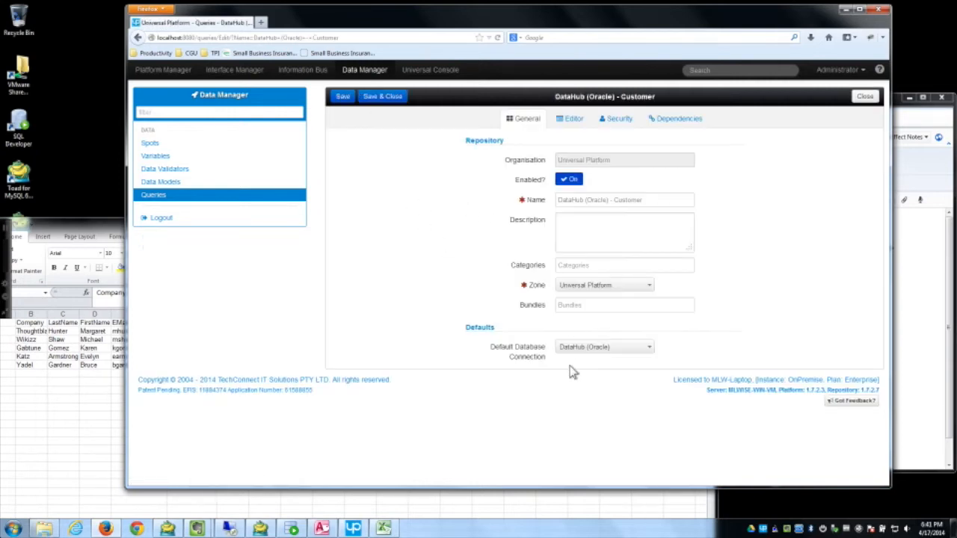
click(572, 119)
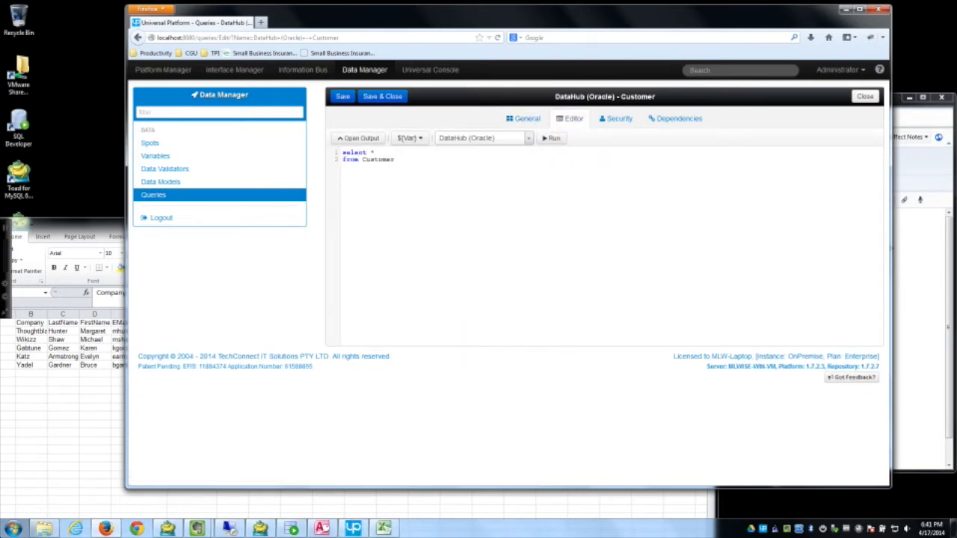
click(290, 528)
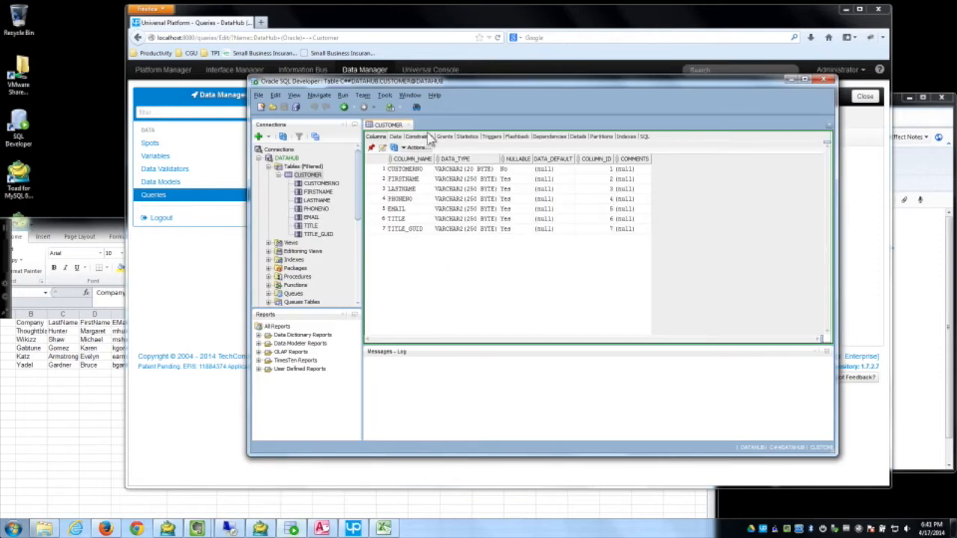
click(396, 138)
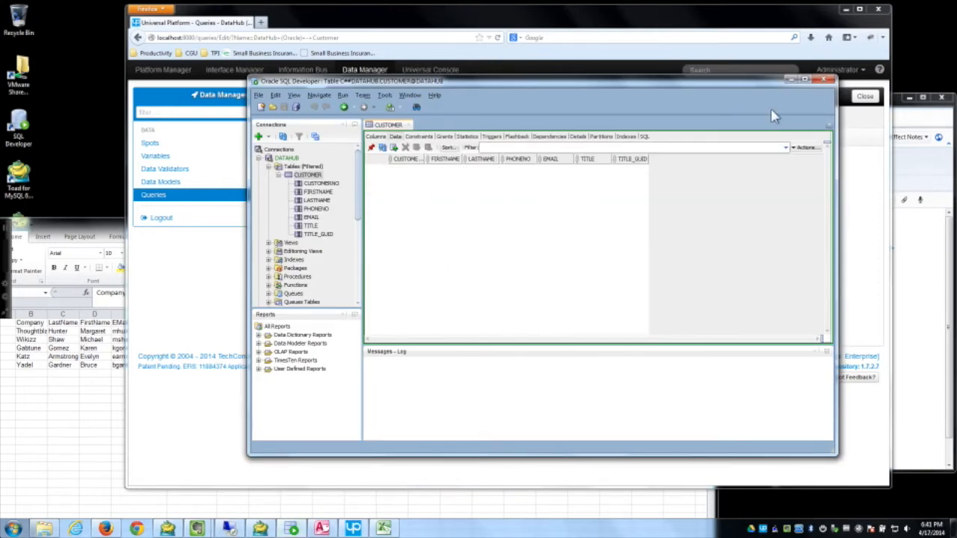
click(794, 80)
Step: Run the DataHub (Oracle) - Customer query, confirm zero records in its Log, and close it
click(552, 139)
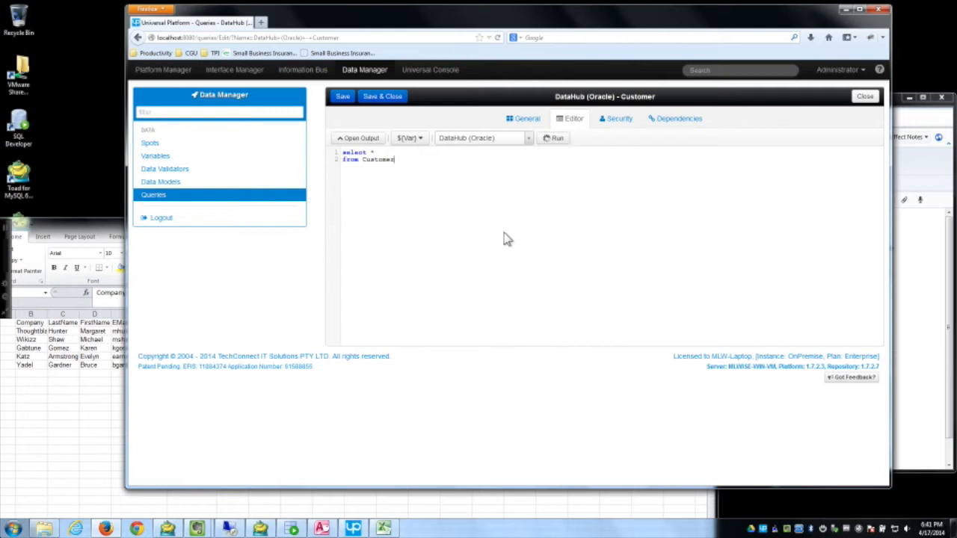
click(618, 259)
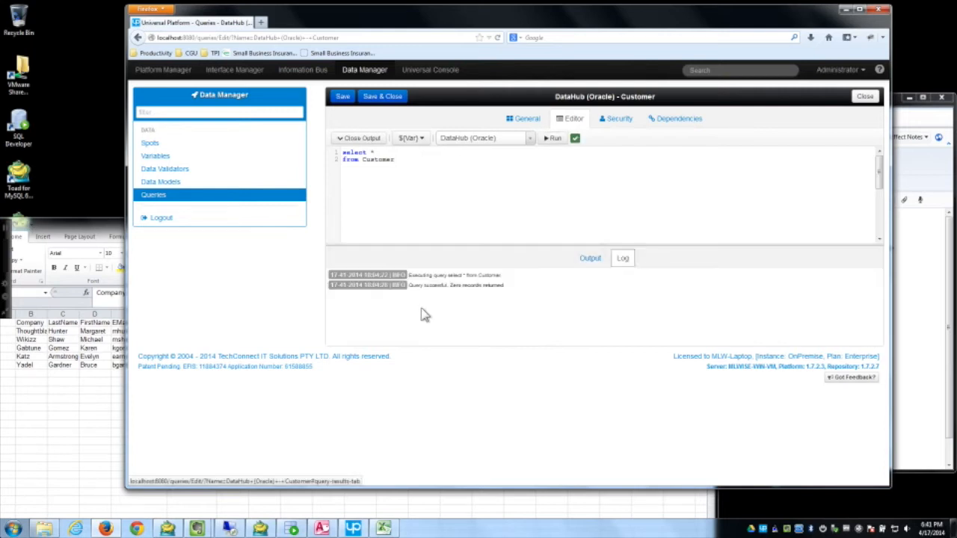
click(864, 96)
Step: Run the Customer (SQL Server) query and compare its three rows with the Customer table in Toad
click(370, 178)
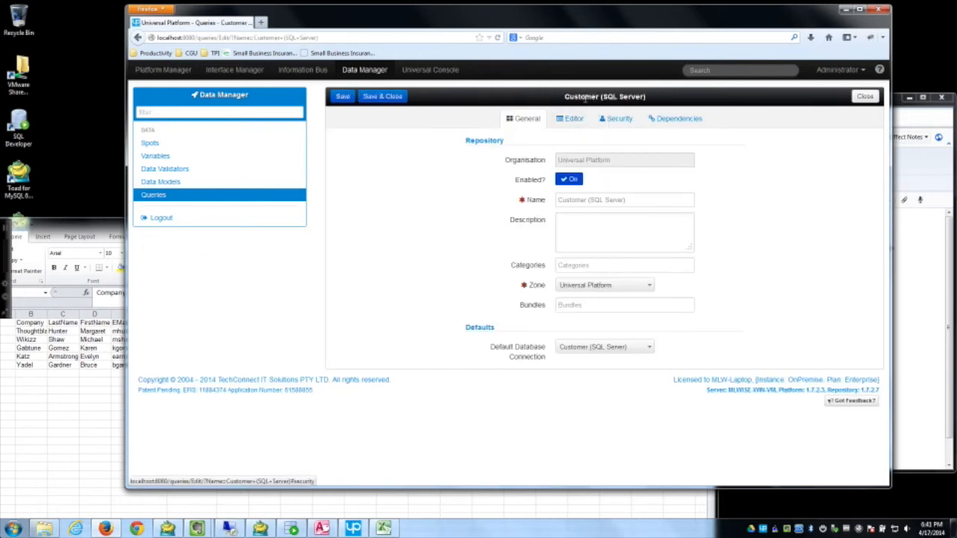
click(561, 122)
click(551, 139)
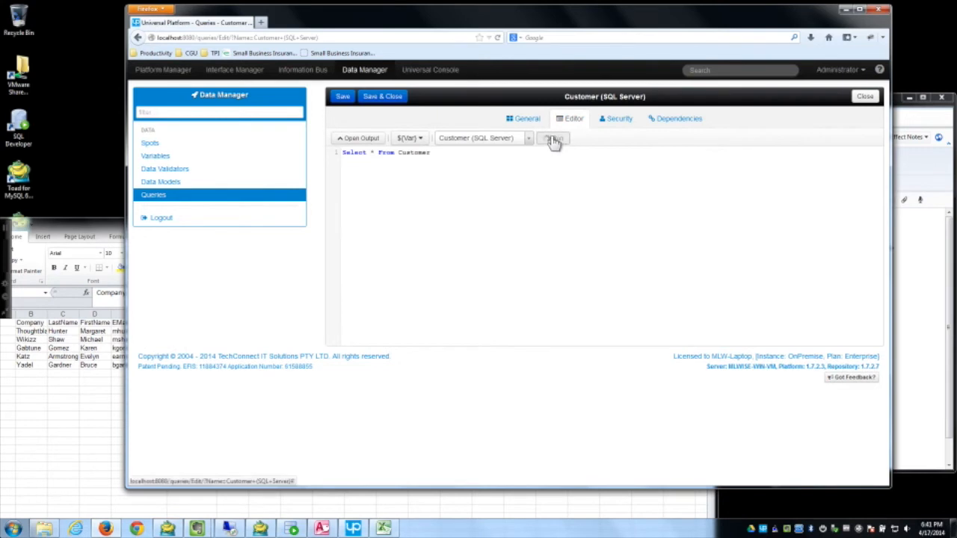
drag(523, 241, 522, 214)
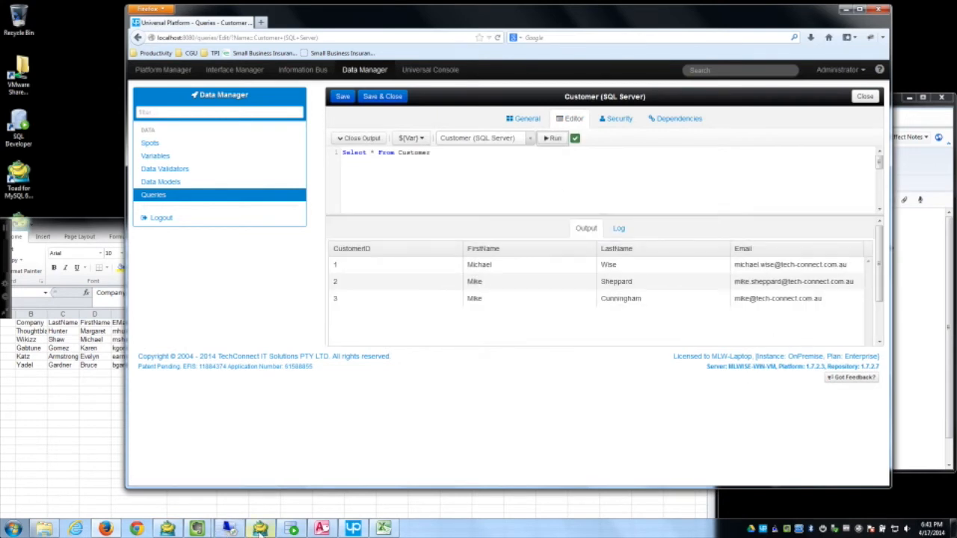
click(172, 529)
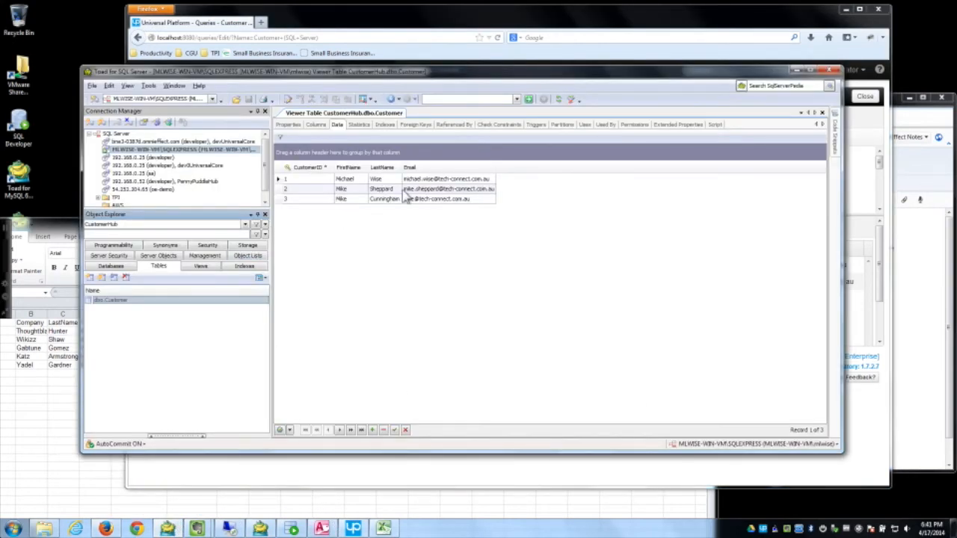
click(880, 130)
click(865, 97)
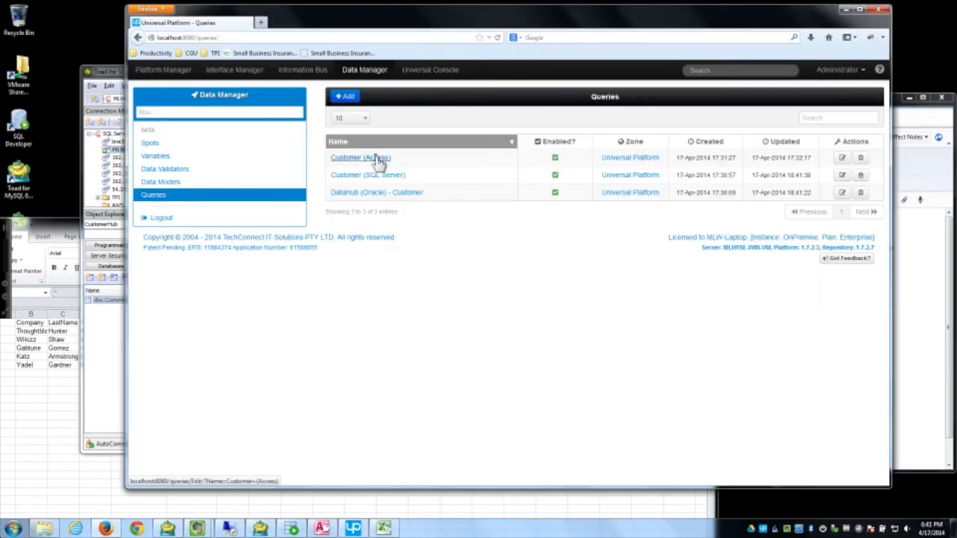
Step: Run the Customer (Access) query and compare its rows with the Access Contacts database
click(378, 158)
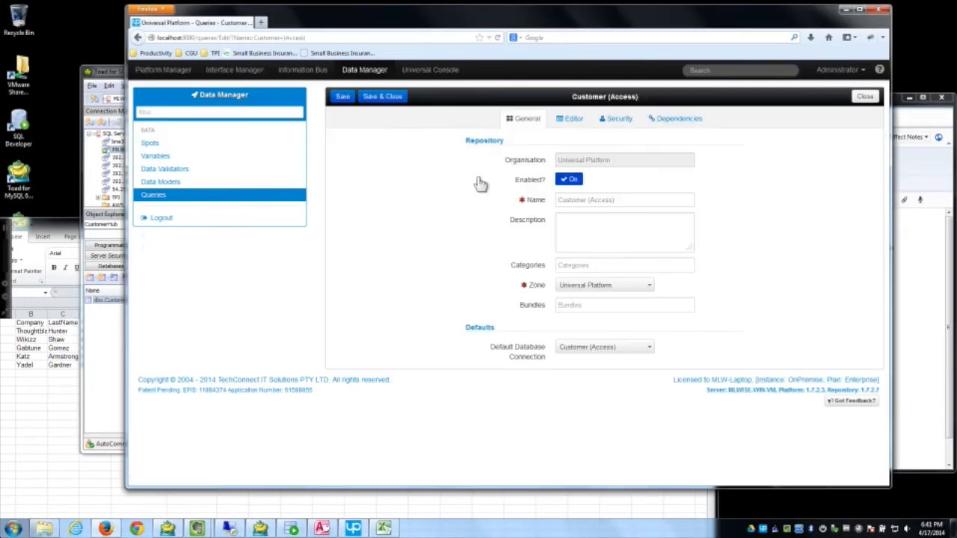
click(573, 119)
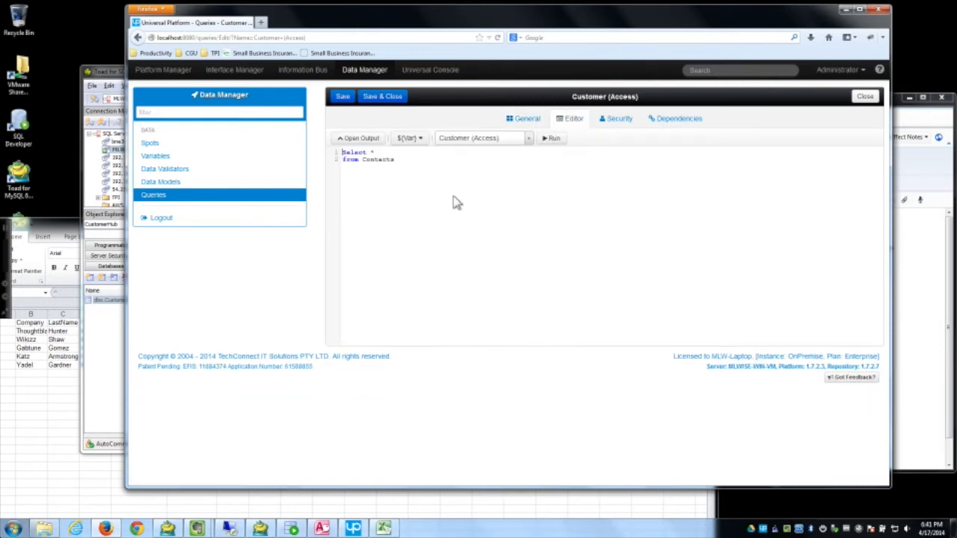
click(554, 138)
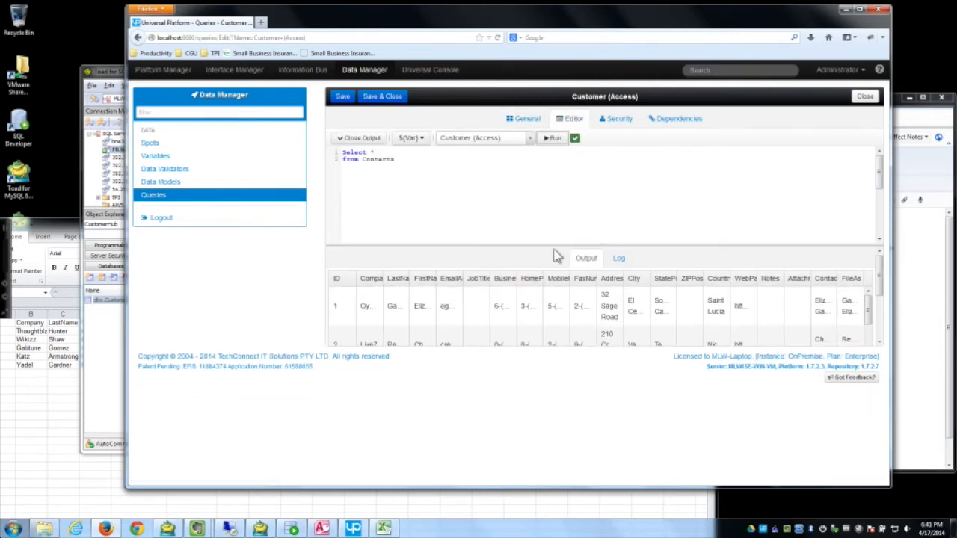
drag(555, 243, 493, 214)
mouse_move(865, 280)
mouse_down()
mouse_move(869, 329)
mouse_move(880, 271)
mouse_up()
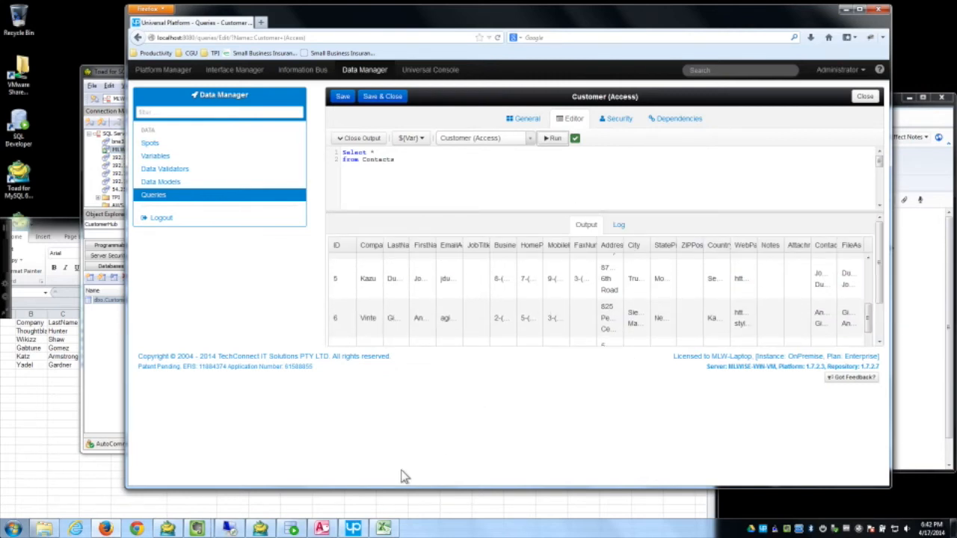
click(323, 530)
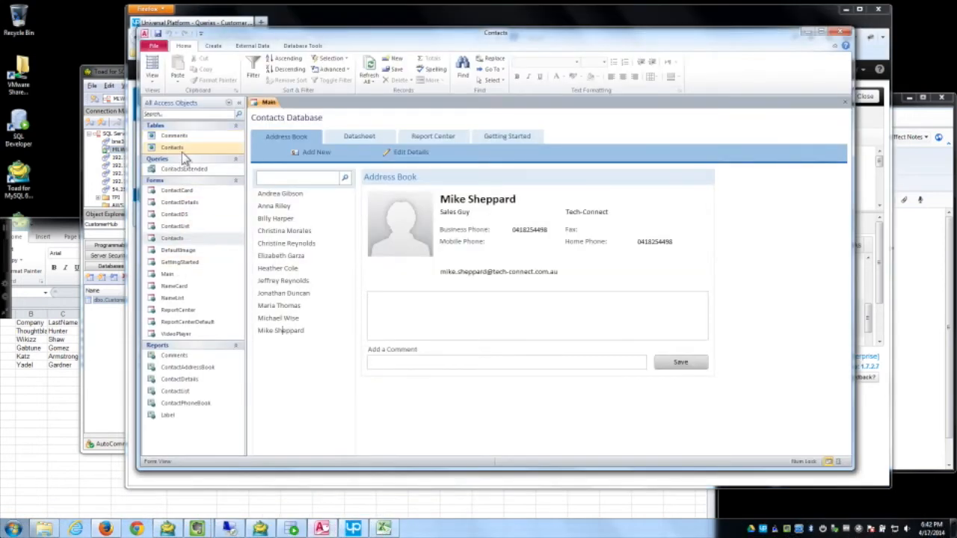
click(808, 31)
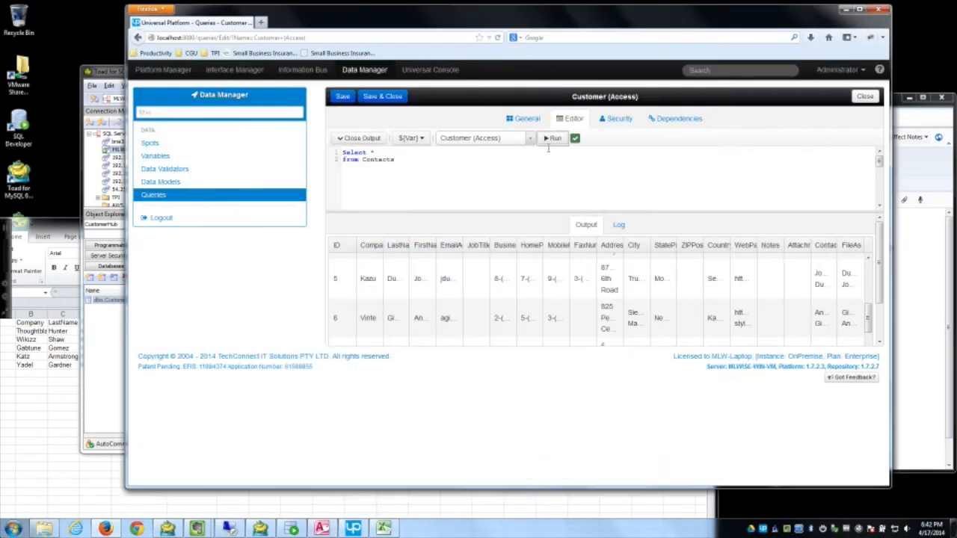
click(855, 96)
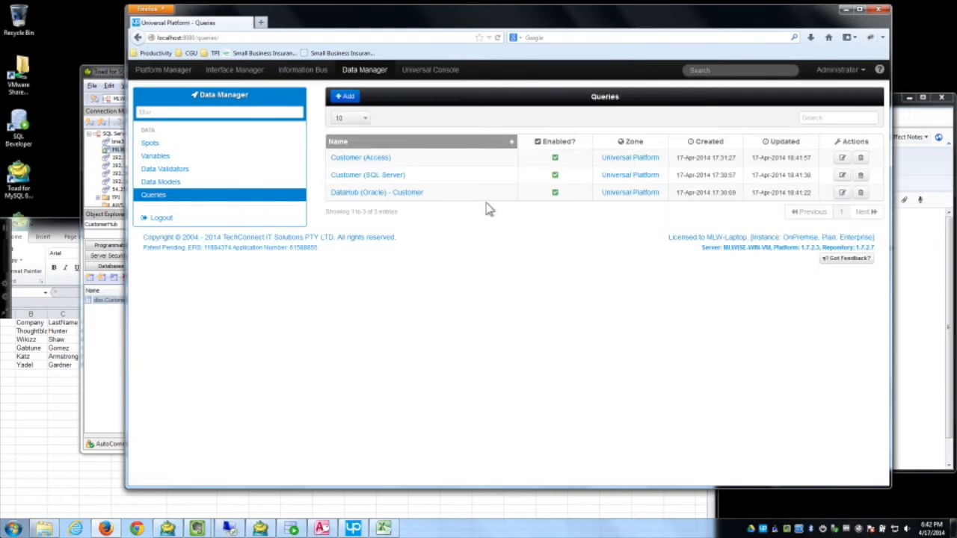
Step: Create a new query named Contact (MySQL) and save it
click(348, 98)
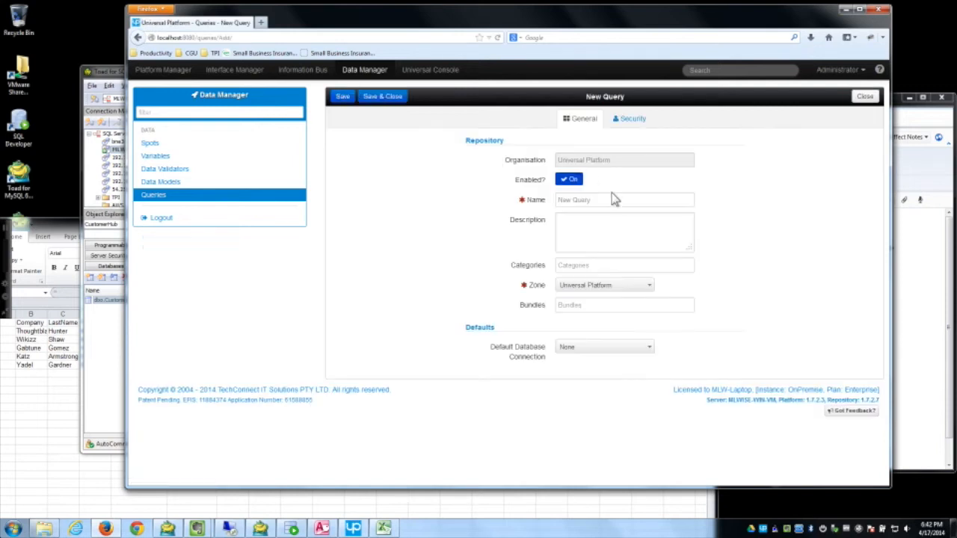
click(513, 203)
text(Conta)
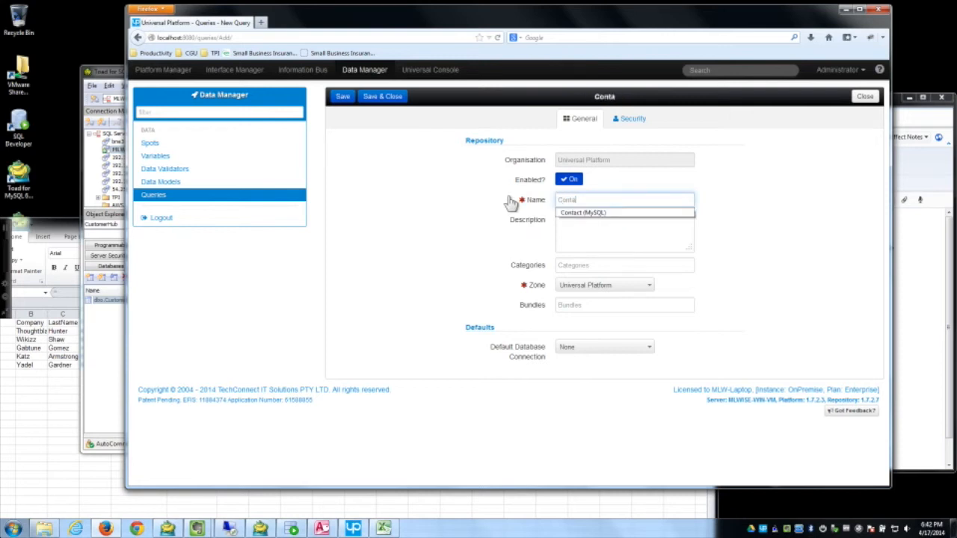
key(Tab)
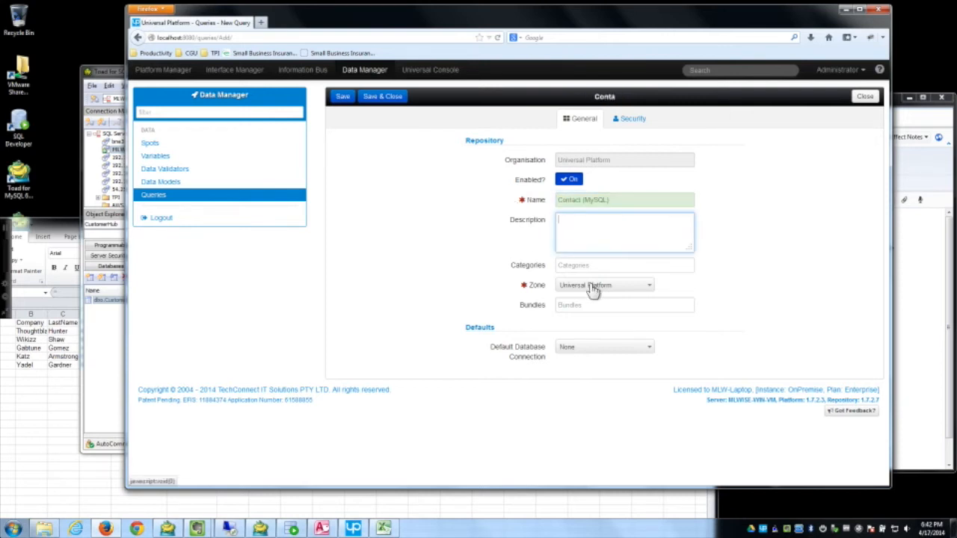
click(592, 351)
click(349, 100)
Step: Set the query's default database connection to Contact (MySQL) and save
click(635, 379)
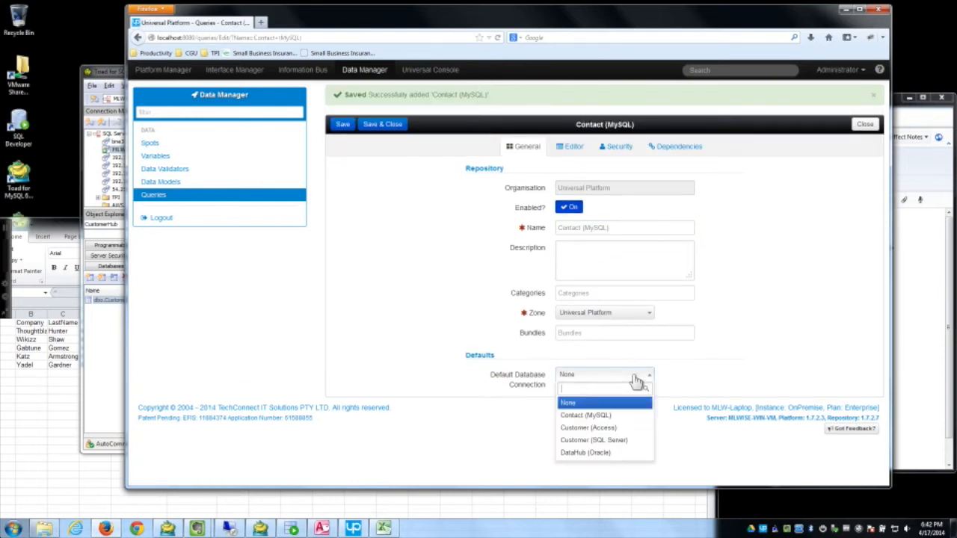
click(613, 415)
click(340, 124)
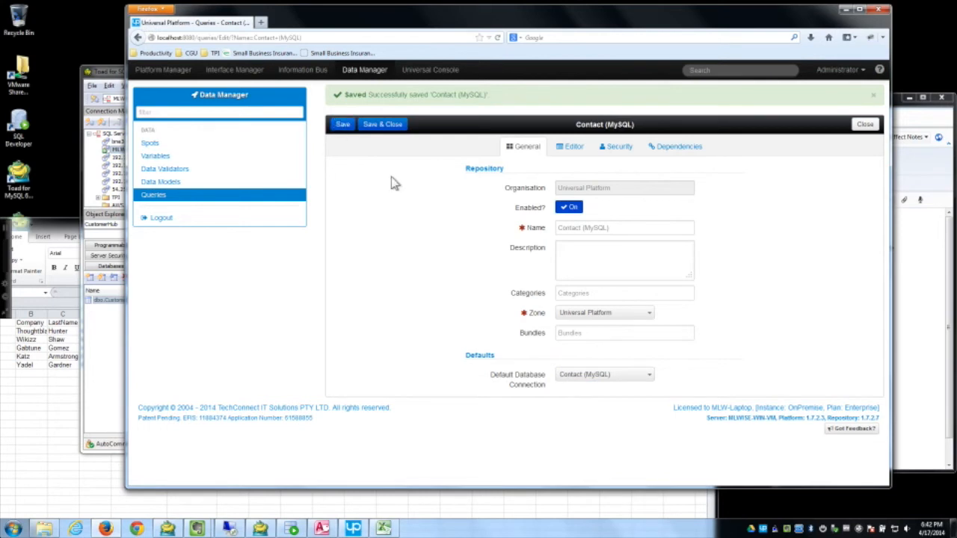
Step: In the editor, choose the Contact (MySQL) connection and begin writing select * from contact
click(574, 147)
click(518, 169)
click(486, 196)
click(408, 195)
text(select *)
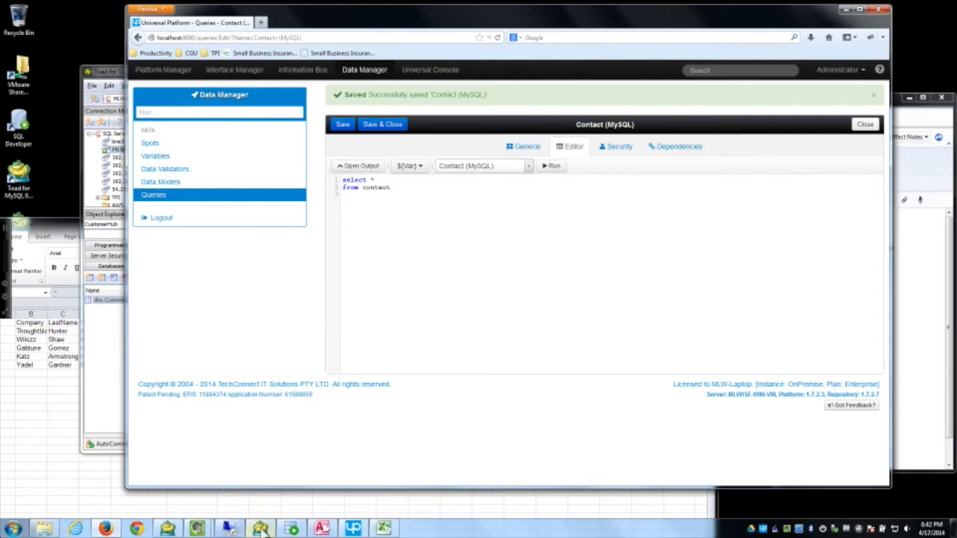
Step: Check the MySQL contact table in Toad, then run Contact (MySQL) and enlarge the two-row results grid
click(263, 528)
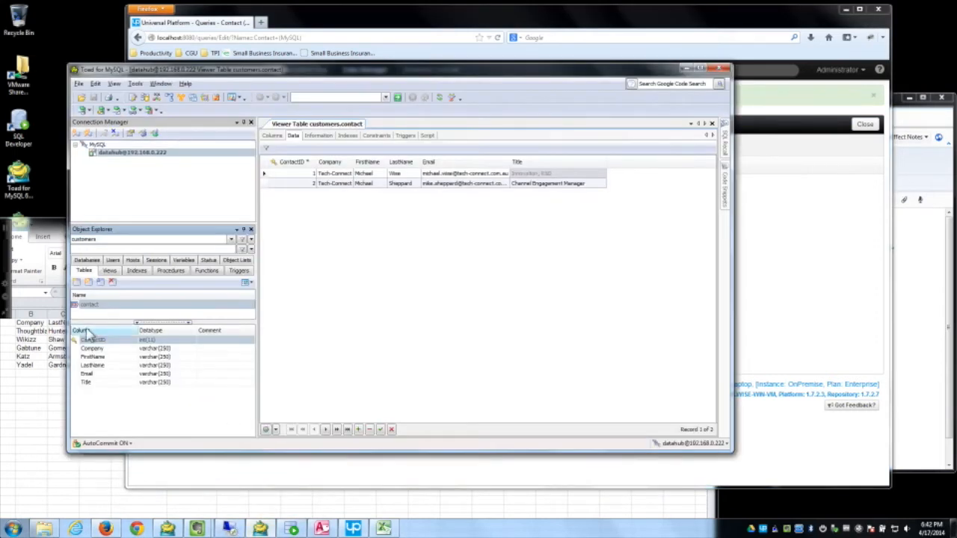
click(791, 228)
click(555, 170)
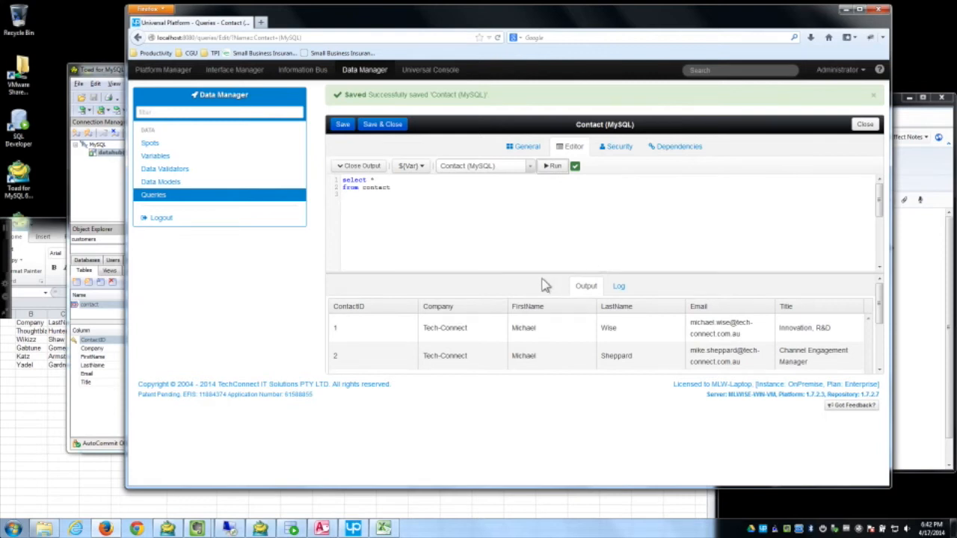
drag(541, 273, 536, 235)
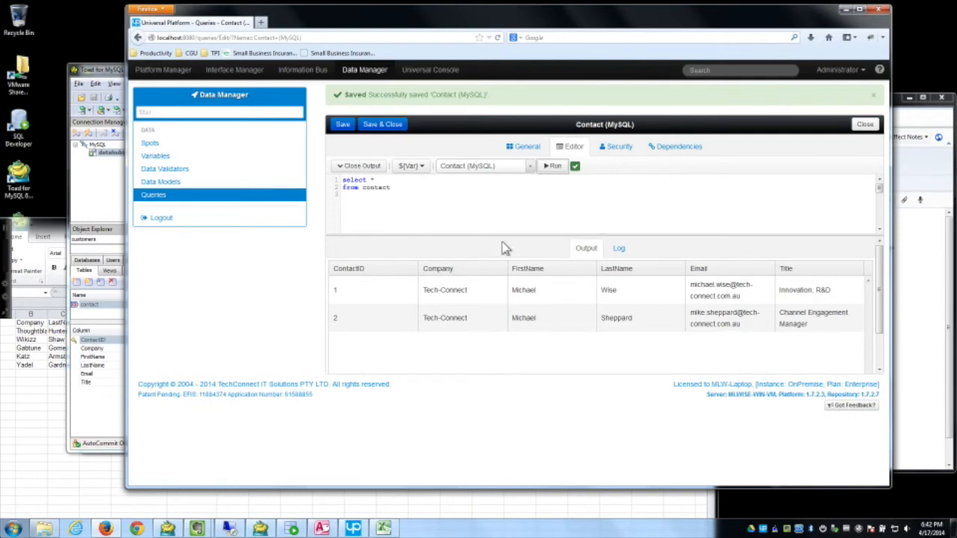
drag(505, 235, 502, 241)
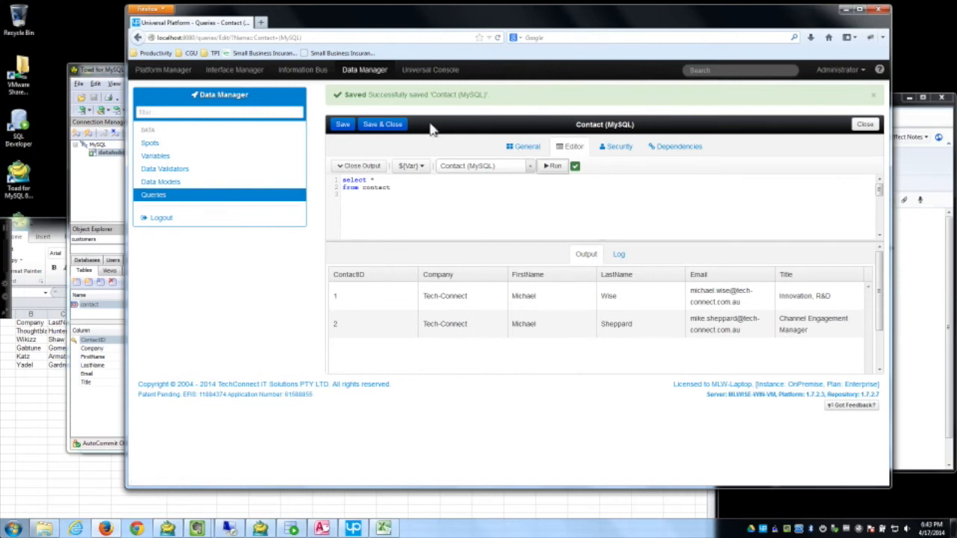
Step: Save and close the Contact (MySQL) query, then switch to the Interface Manager
click(383, 125)
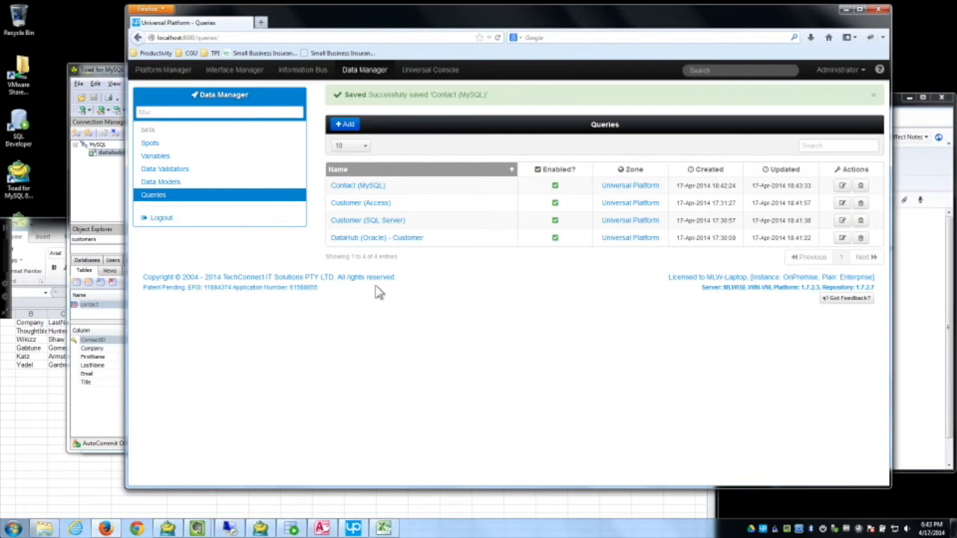
click(234, 70)
Step: Add a data format 'CSV to DataHub' with source Contact (CSV) and target DataHub (Oracle), and save it
click(223, 374)
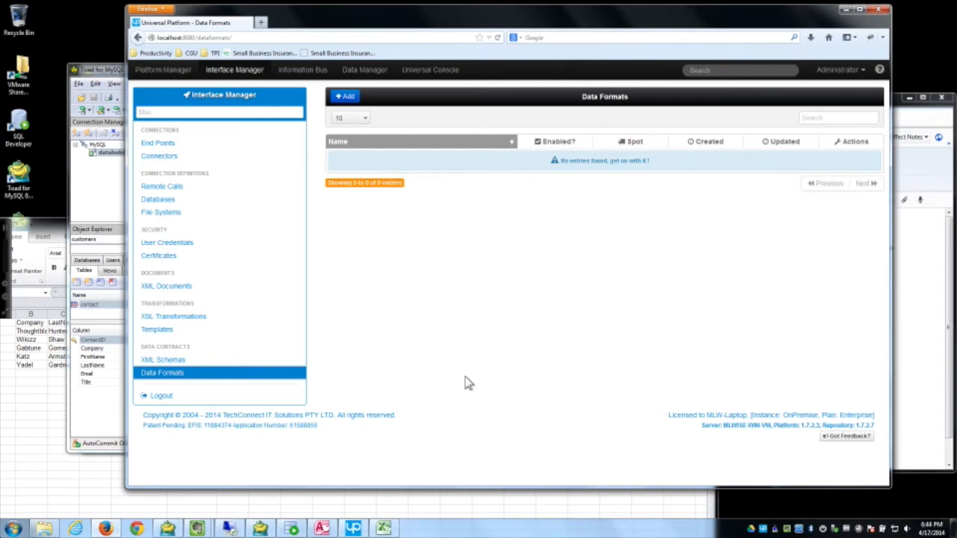
click(344, 97)
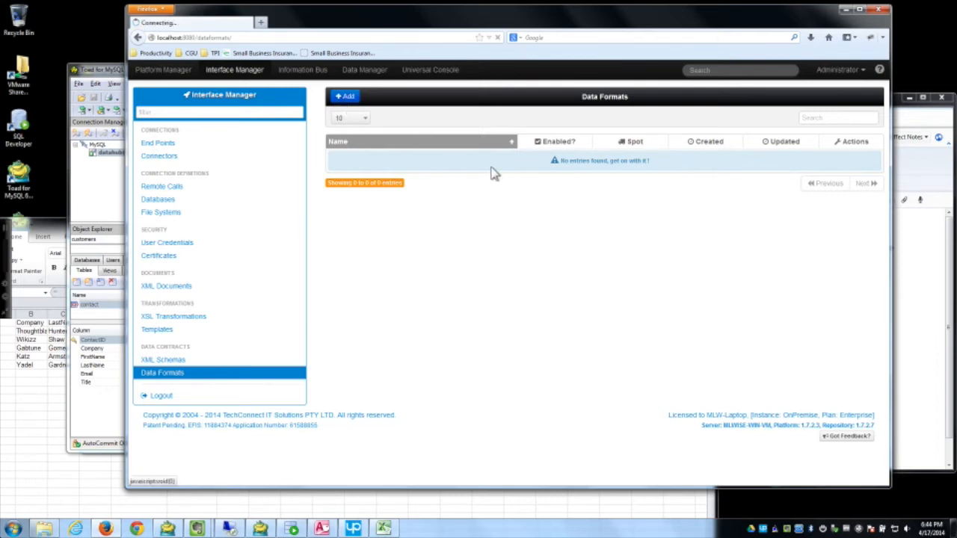
click(529, 204)
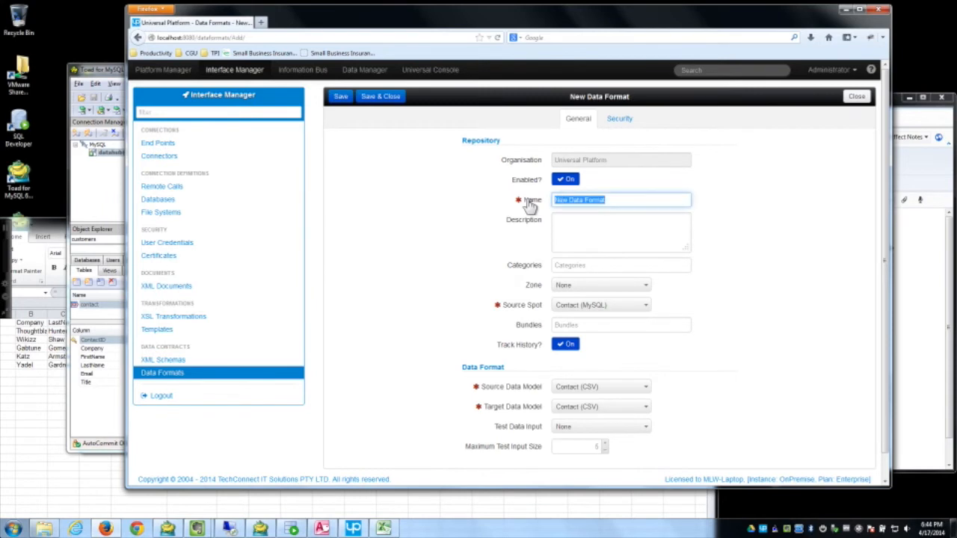
text(CSV to )
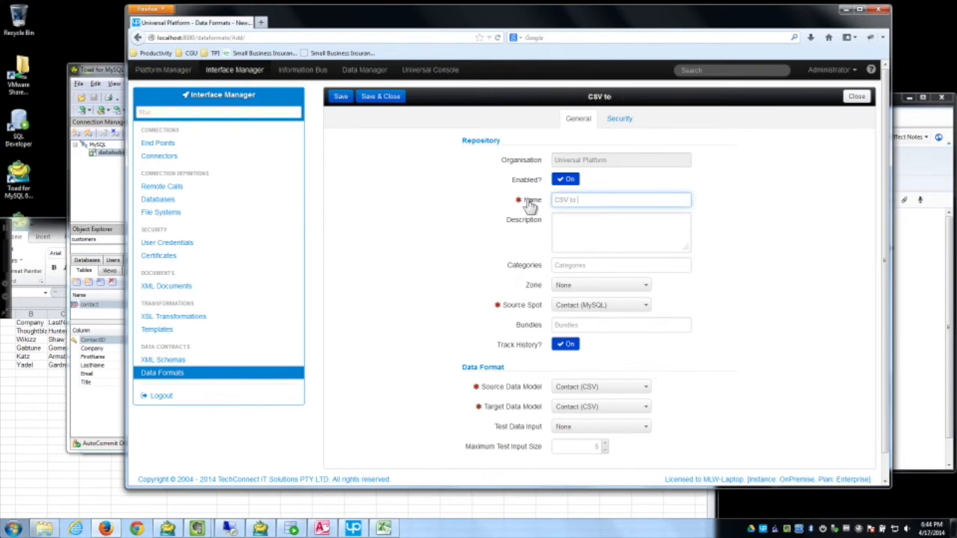
text(DataHub)
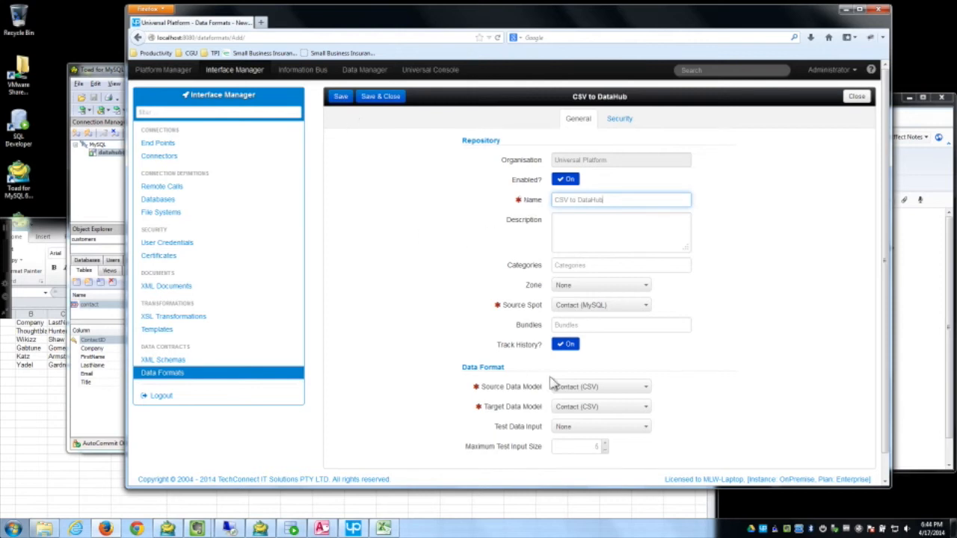
click(613, 387)
click(603, 420)
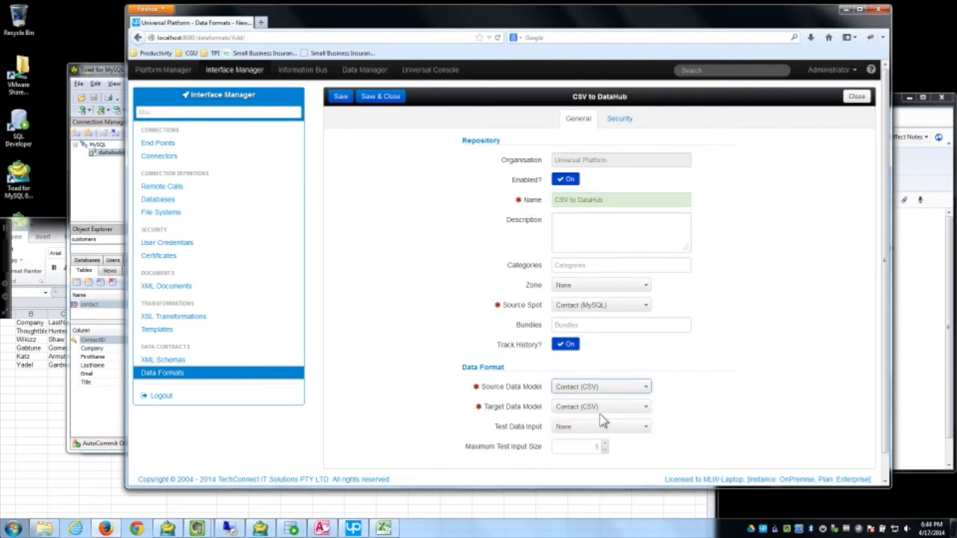
click(602, 408)
scroll(635, 457, down, 1)
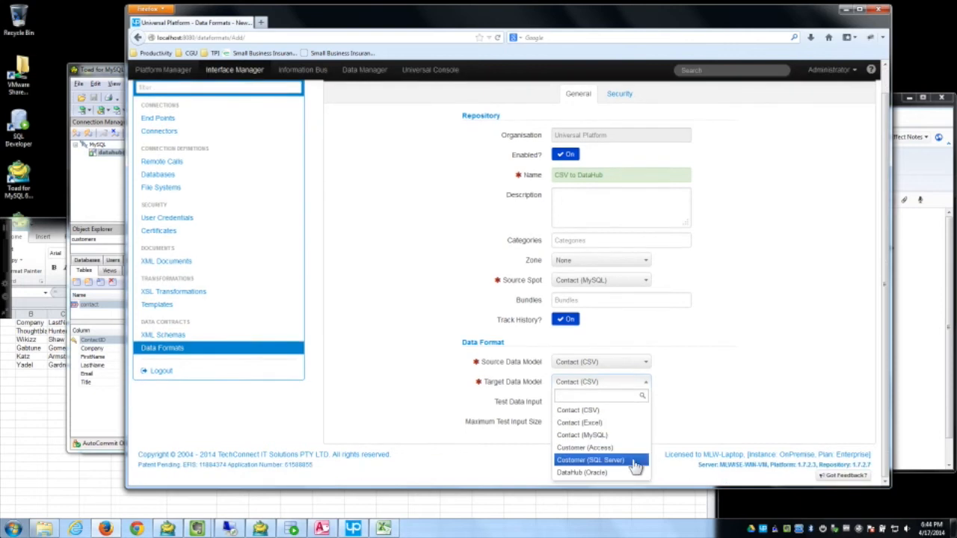
click(598, 473)
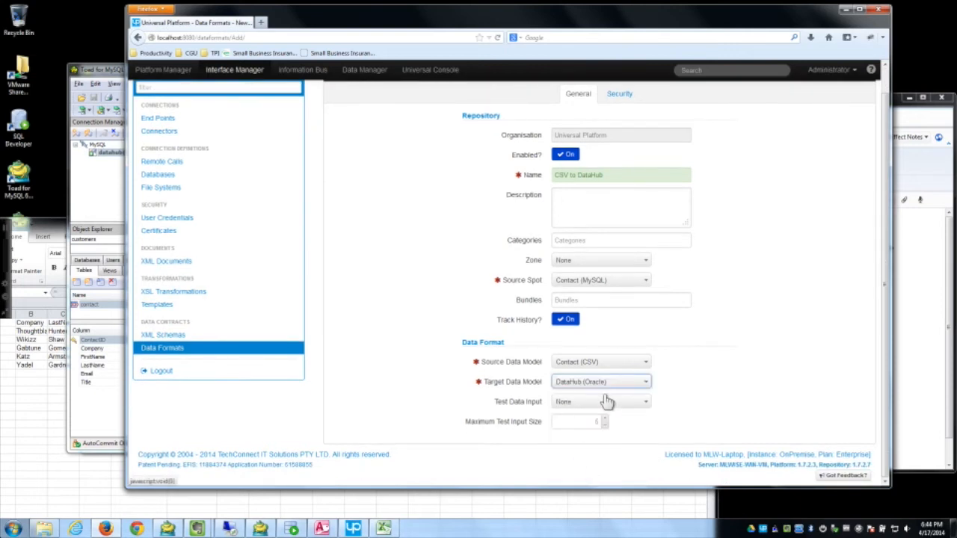
scroll(607, 402, up, 1)
click(341, 98)
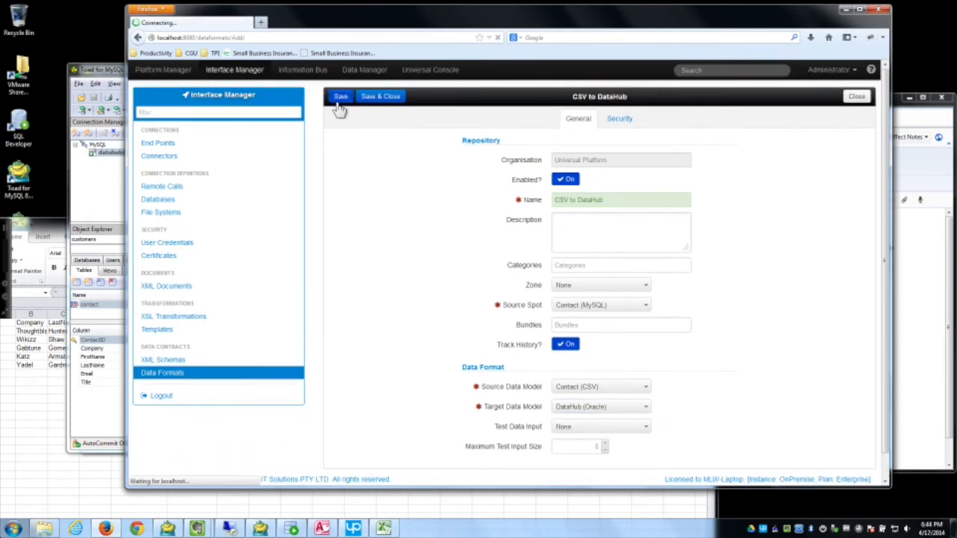
Step: On the Format tab, place the Contacts and CUSTOMER entities on the mapping canvas
click(543, 148)
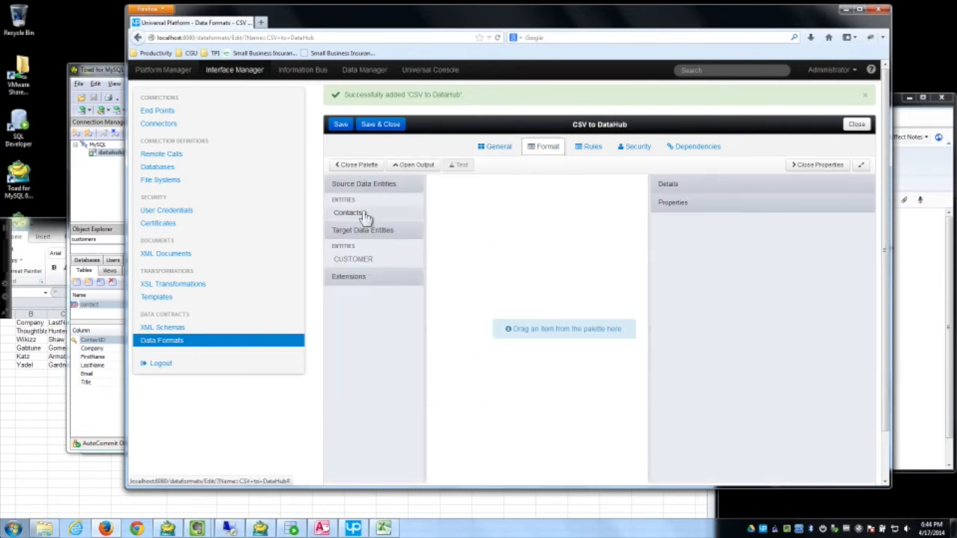
drag(647, 22, 589, 23)
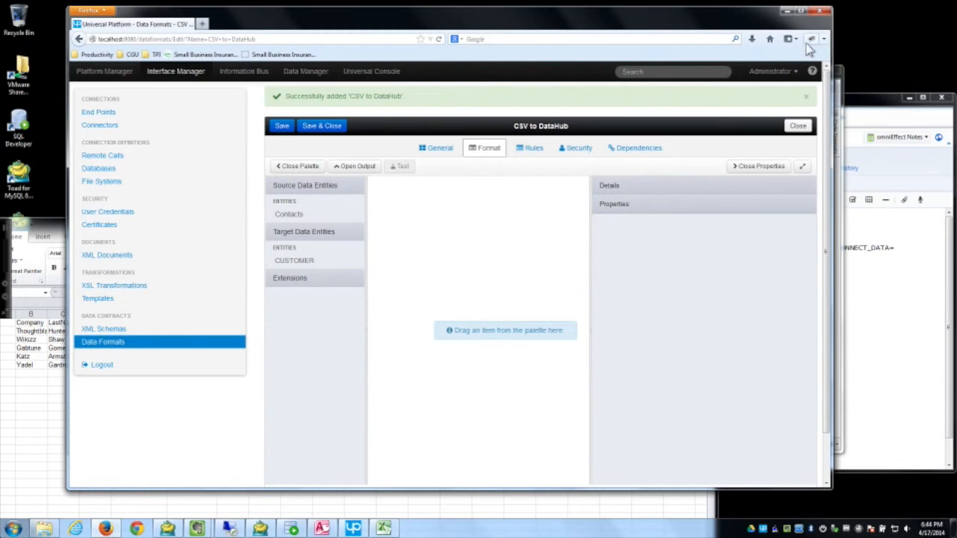
drag(830, 30, 930, 32)
drag(323, 216, 439, 198)
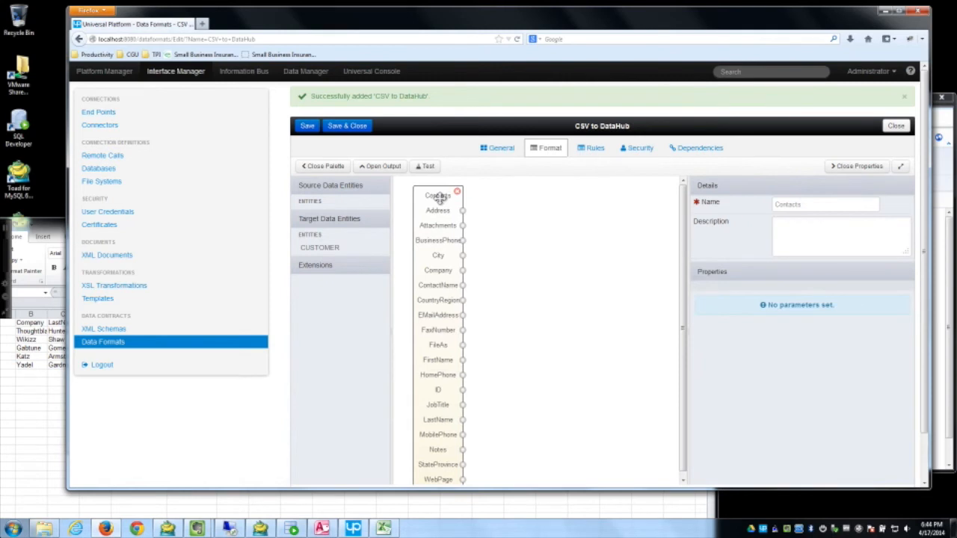
drag(348, 254, 606, 222)
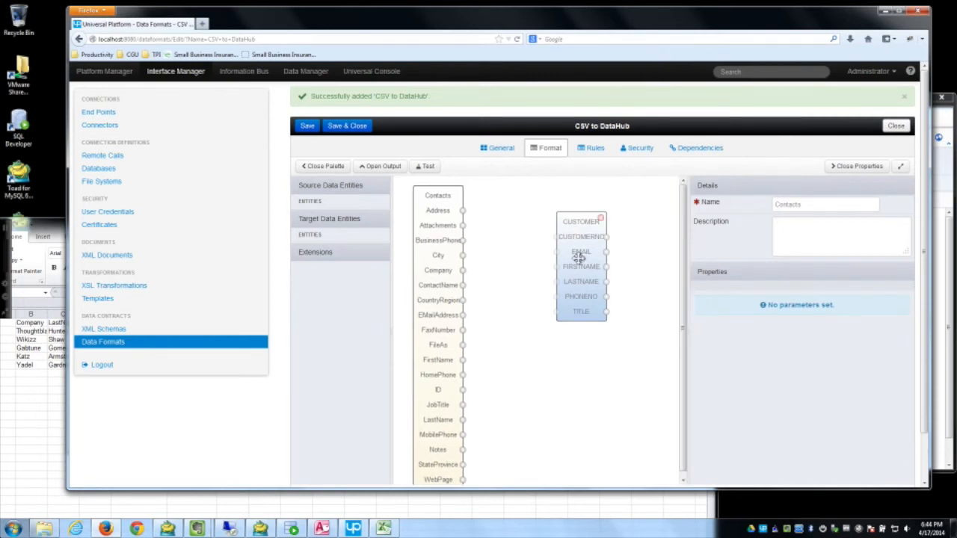
Step: Link FirstName, LastName, BusinessPhone→PHONENO, JobTitle→TITLE and EMailAddress→EMAIL, then save and close
drag(556, 282, 557, 290)
drag(463, 359, 557, 266)
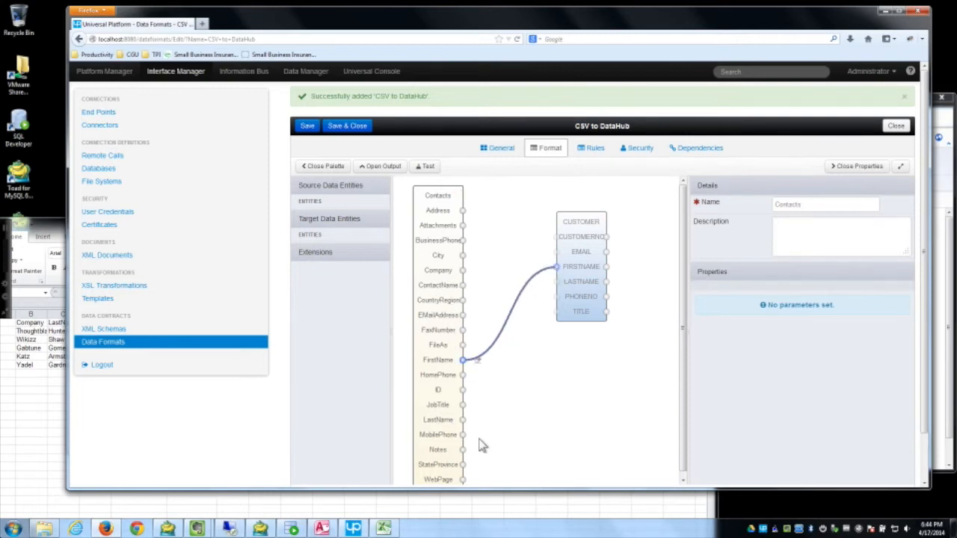
drag(462, 420, 556, 282)
scroll(518, 424, down, 1)
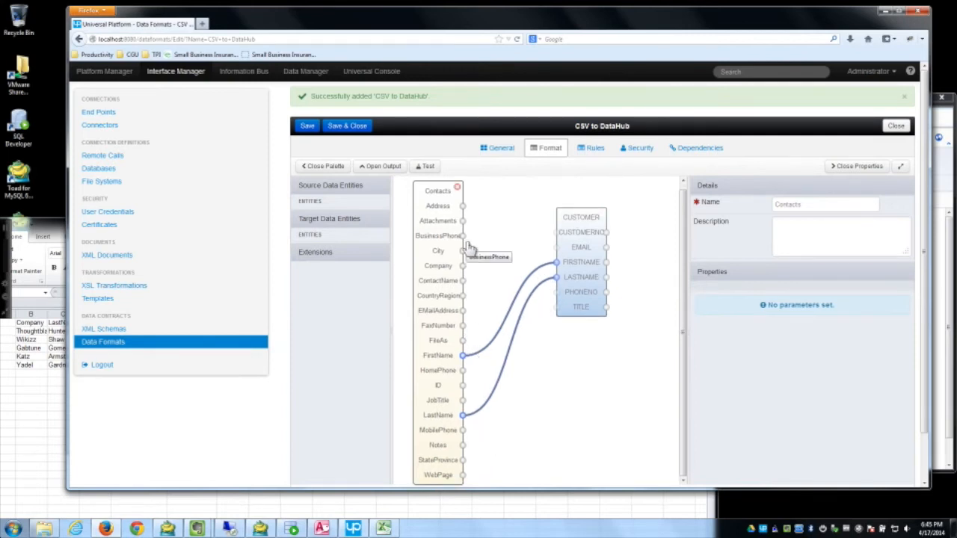
drag(463, 235, 557, 294)
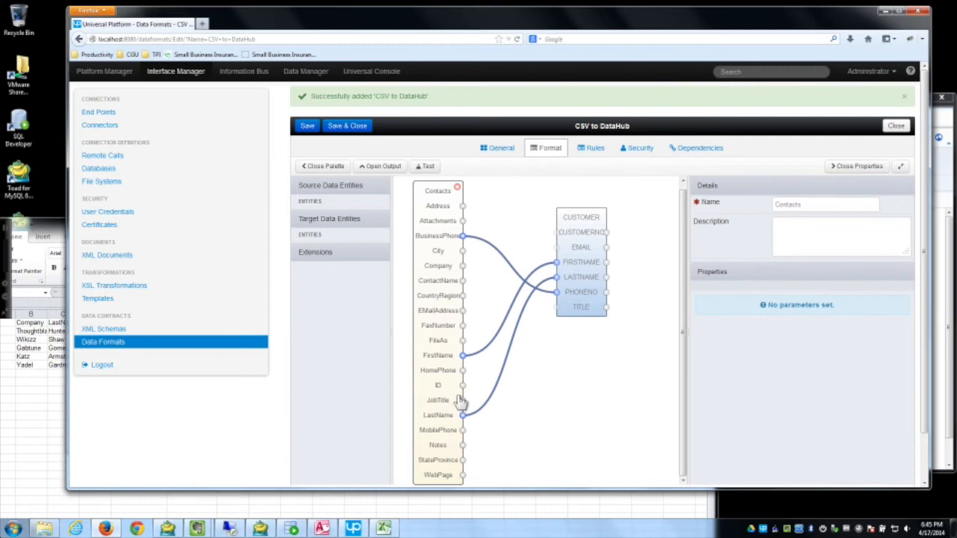
drag(462, 400, 556, 307)
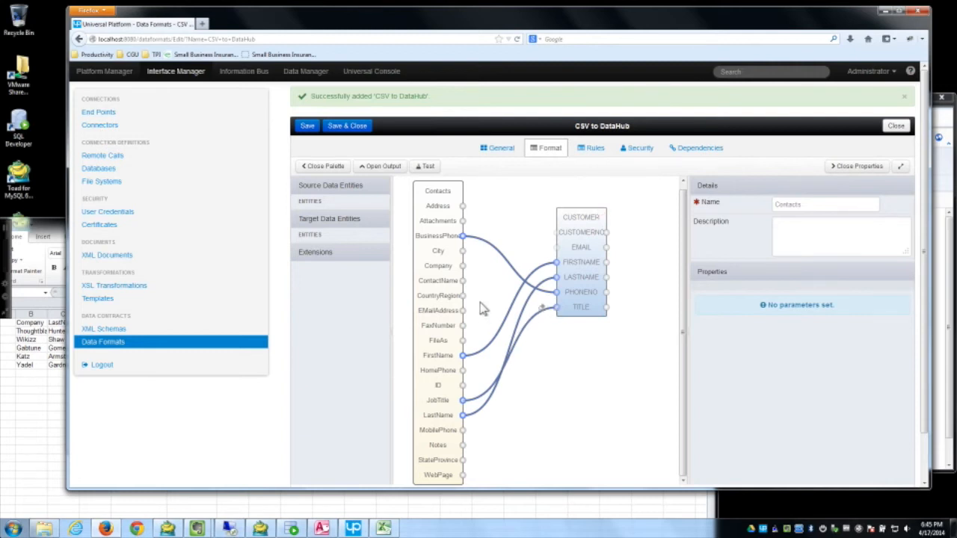
drag(463, 310, 555, 248)
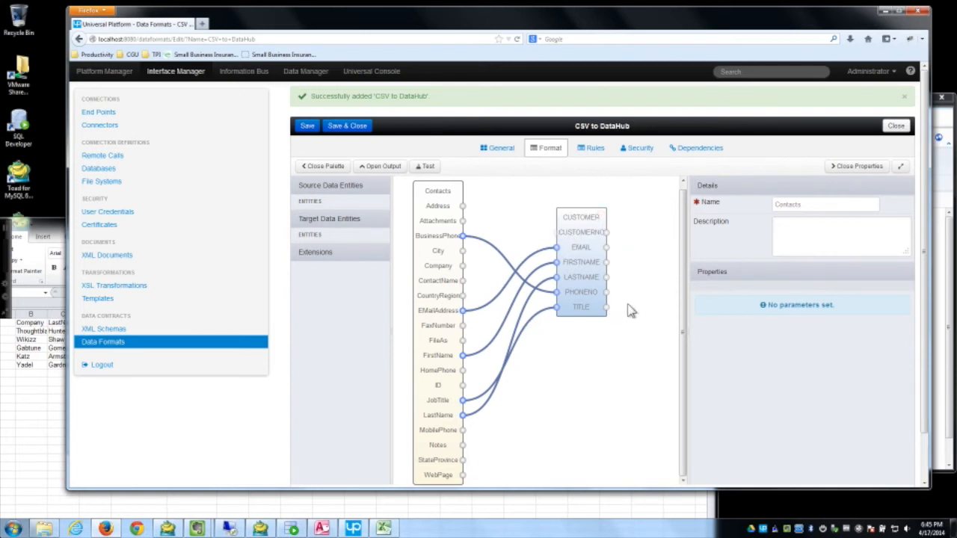
click(305, 127)
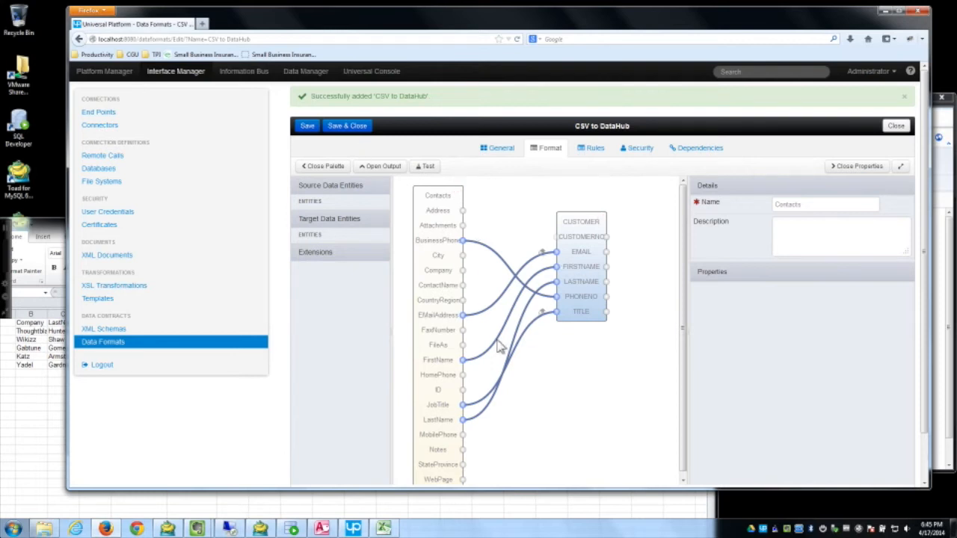
click(348, 127)
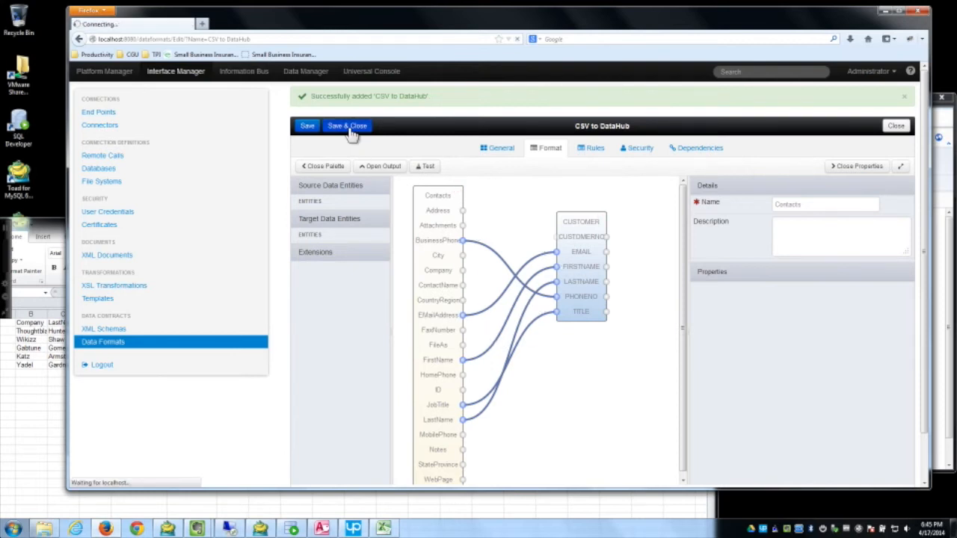
Step: Add a second format 'Excel to DataHub' from Contact (Excel) to DataHub (Oracle) and save it
click(323, 128)
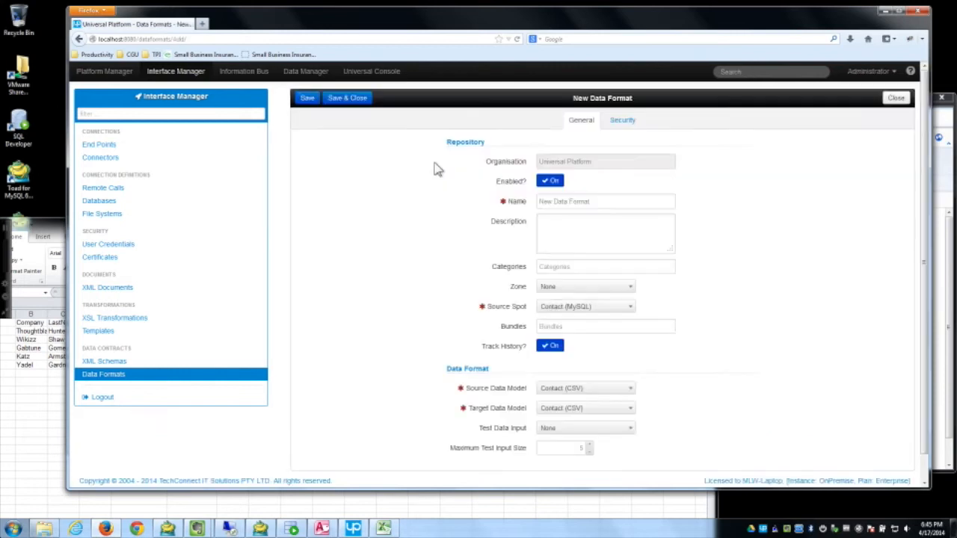
click(594, 201)
key(ctrl+a)
text(E)
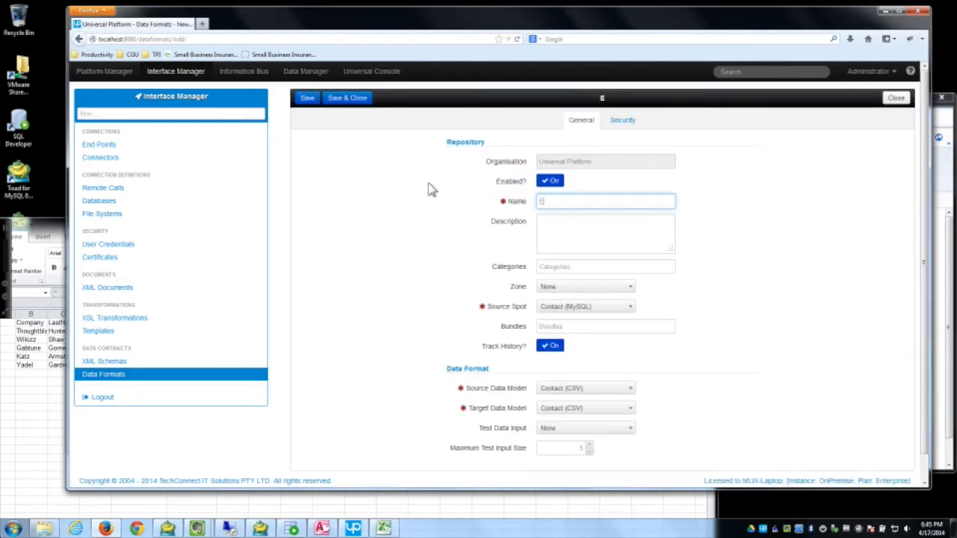
text(xcel to DataHub)
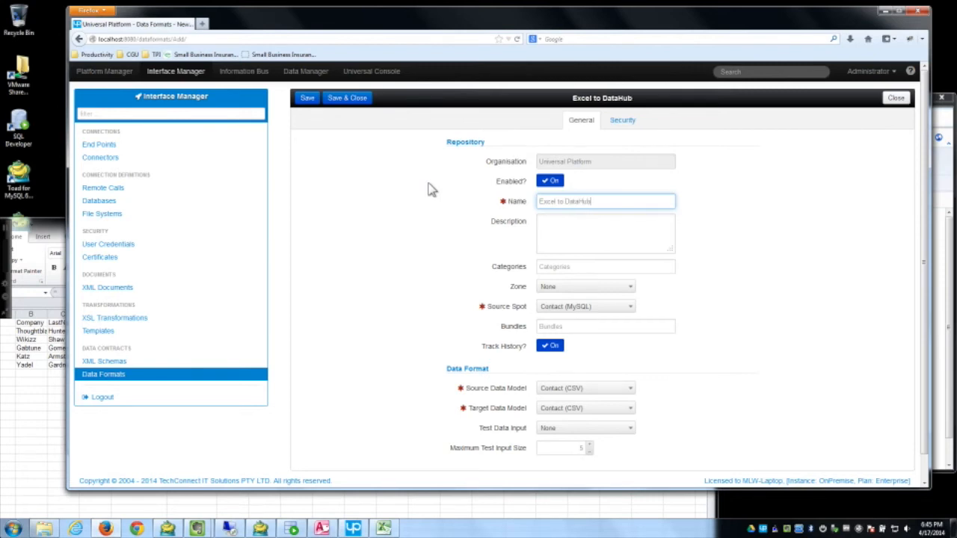
click(590, 389)
click(591, 430)
click(597, 408)
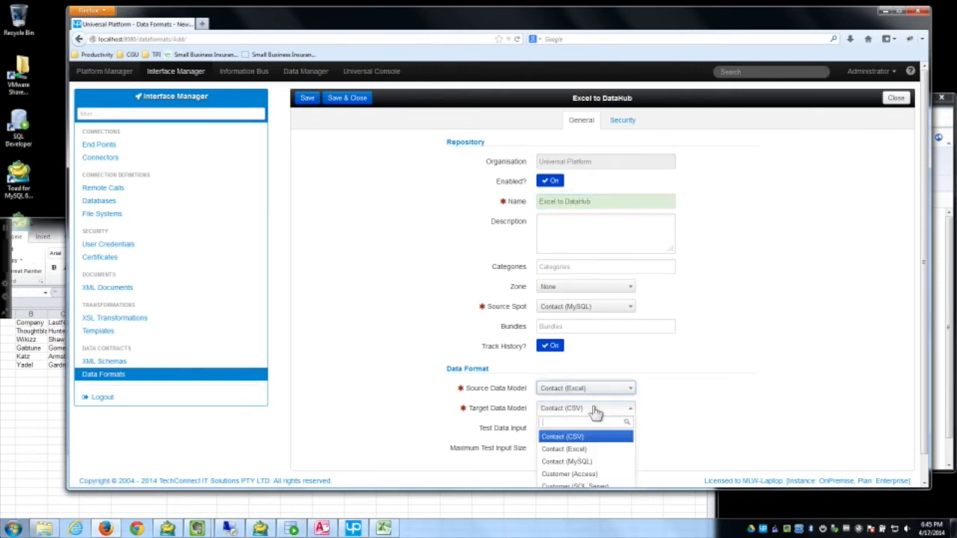
scroll(612, 479, down, 1)
click(611, 476)
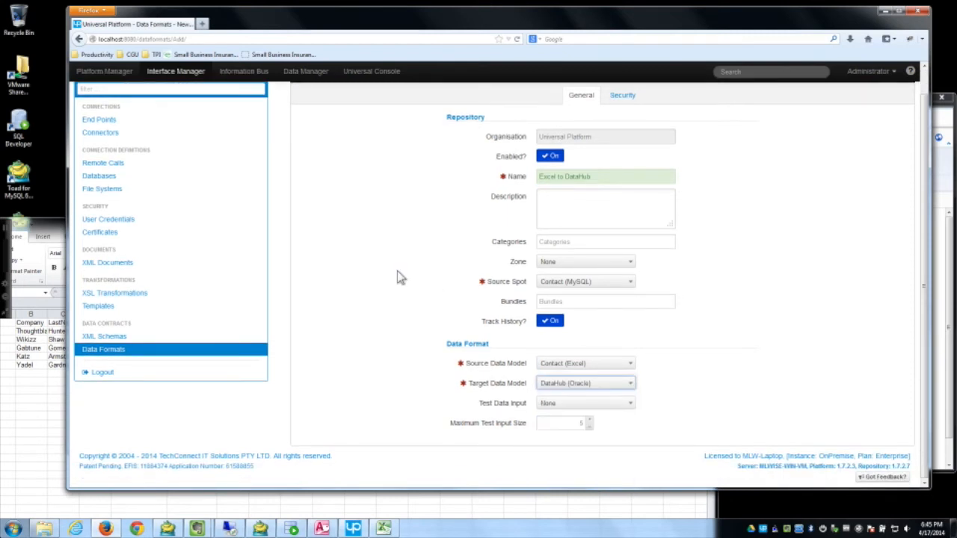
scroll(359, 209, up, 1)
click(307, 98)
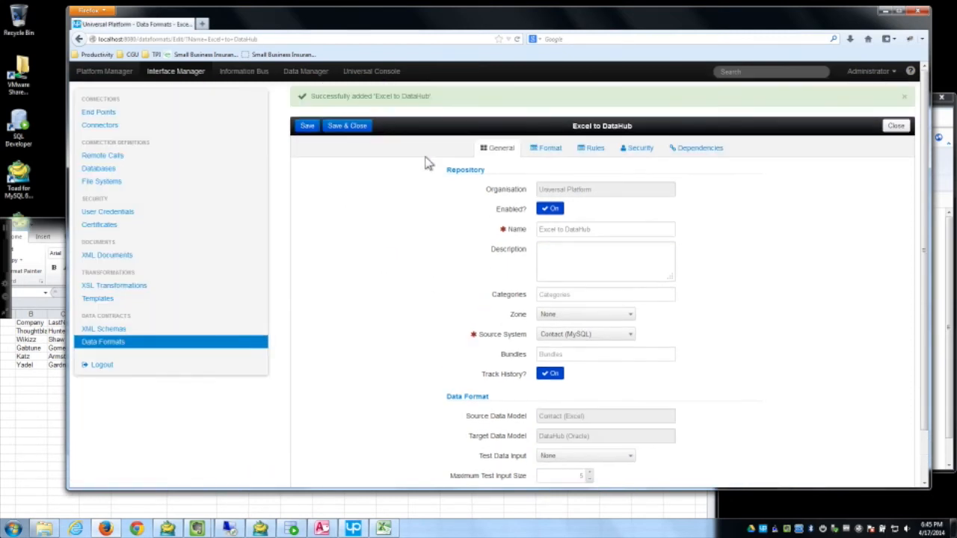
Step: Place Contact and CUSTOMER on the canvas and link EMailAddress, LastName and JobTitle to EMAIL, LASTNAME, TITLE
click(548, 149)
drag(316, 215, 470, 209)
drag(336, 251, 598, 223)
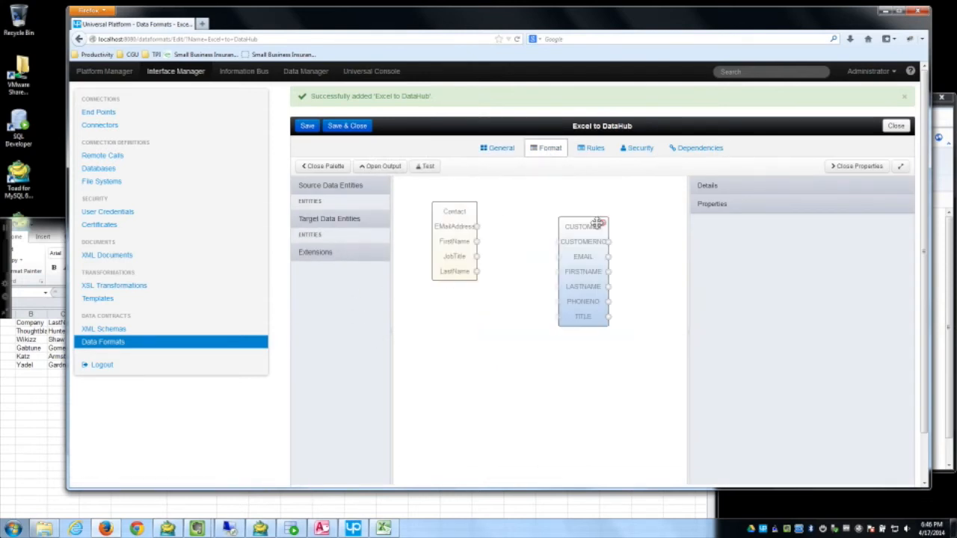
click(336, 254)
drag(690, 265, 744, 271)
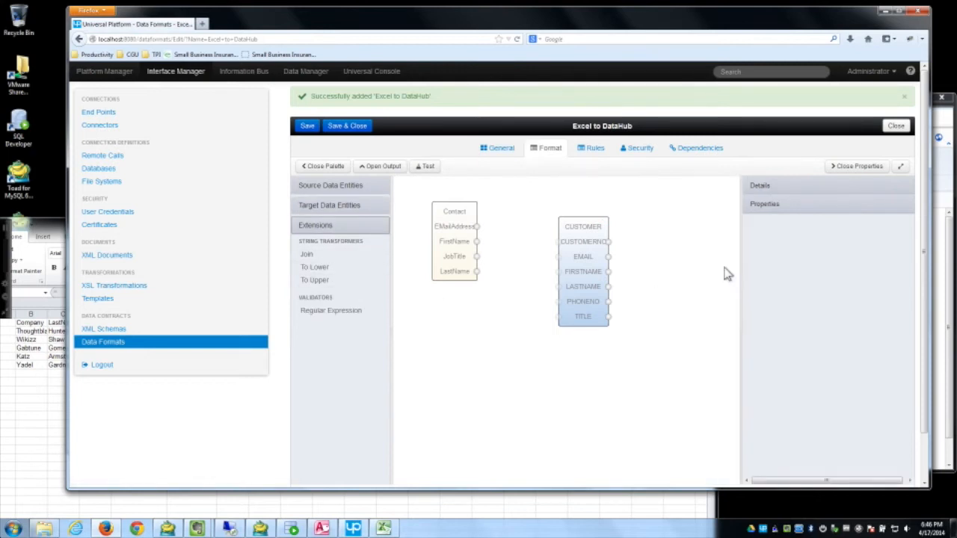
drag(445, 245, 558, 271)
drag(469, 273, 560, 290)
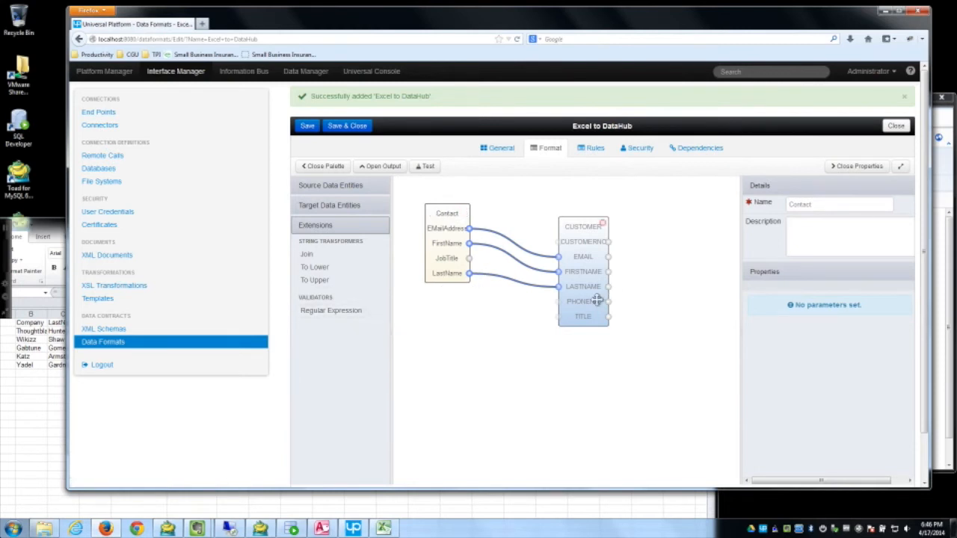
drag(468, 257, 556, 316)
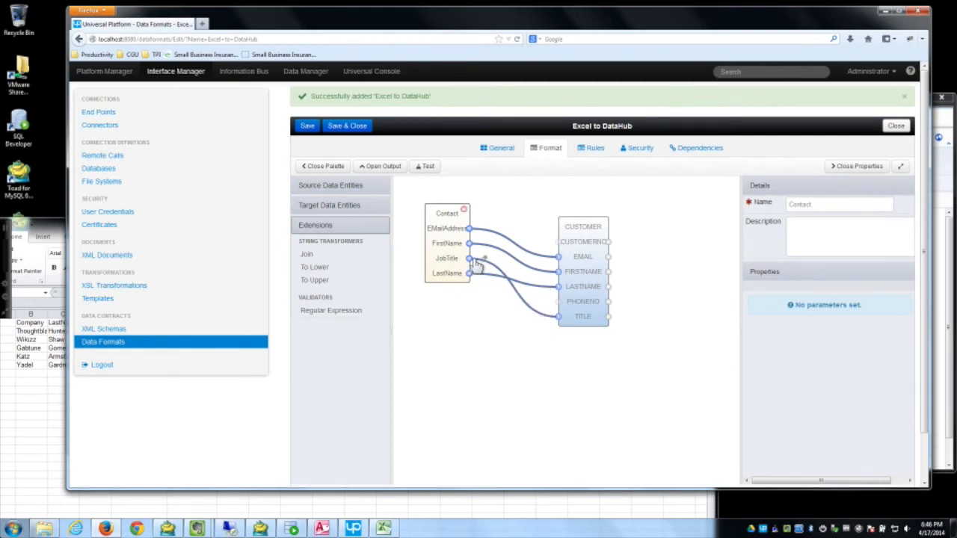
Step: Try a To Upper transformer on JobTitle, revert to a direct JobTitle–TITLE link, and save and close
click(549, 319)
drag(331, 279, 523, 329)
drag(470, 259, 559, 316)
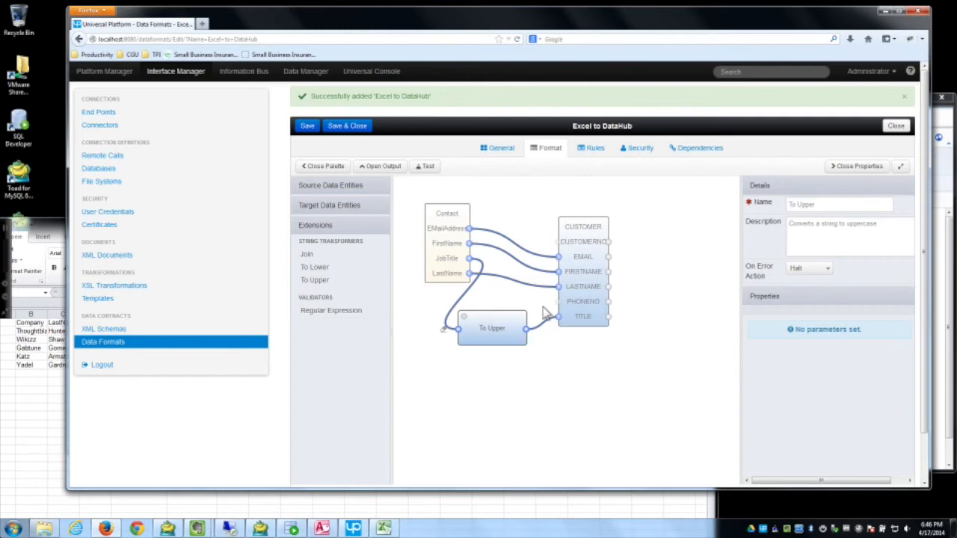
click(522, 318)
drag(469, 258, 557, 317)
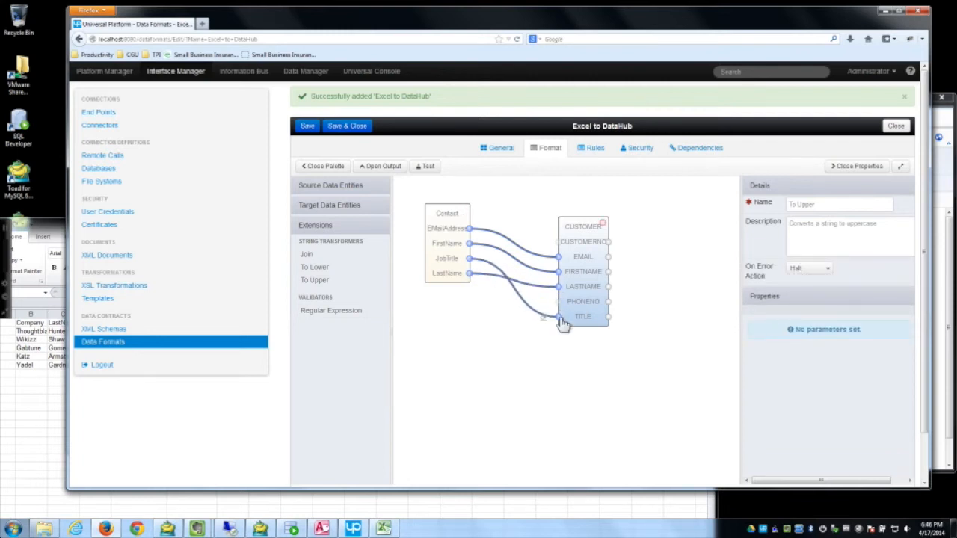
click(351, 127)
click(310, 127)
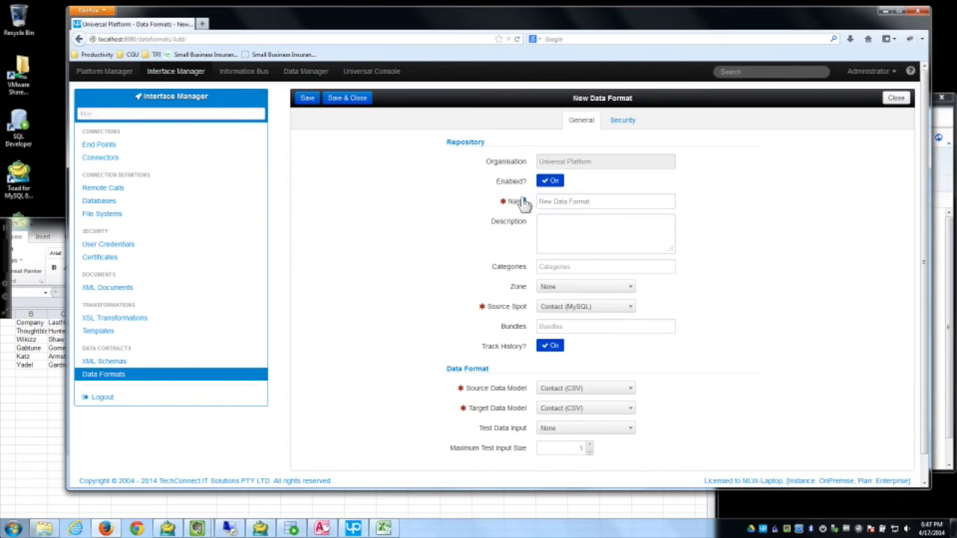
Step: Name the new format 'Access to DataHub' and set its source spot to Customer (Access)
drag(667, 204, 535, 203)
text(Access to DataHub)
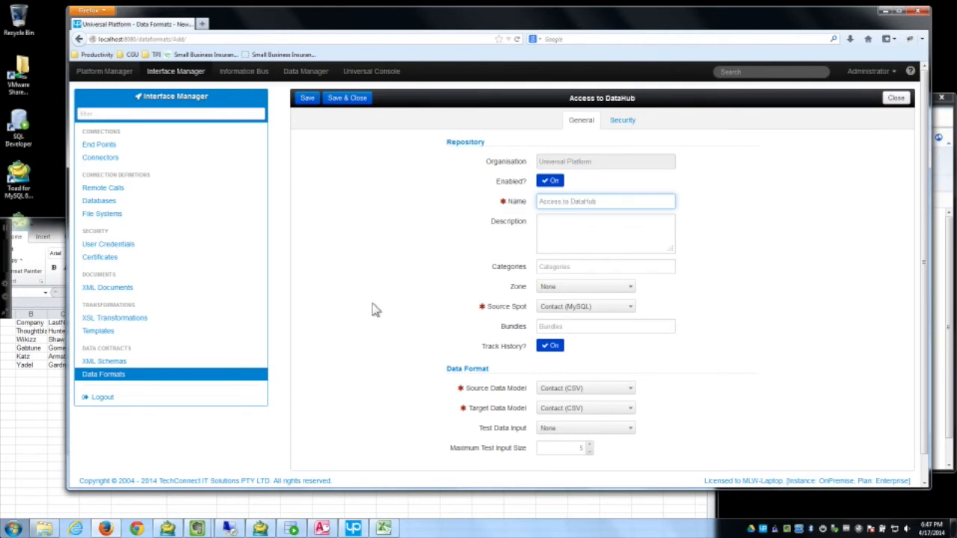
scroll(376, 311, down, 1)
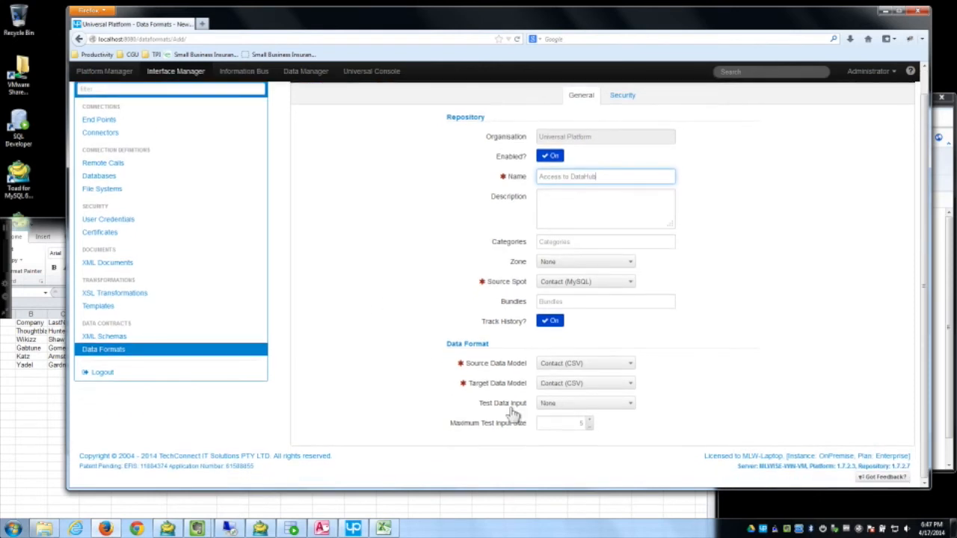
click(597, 364)
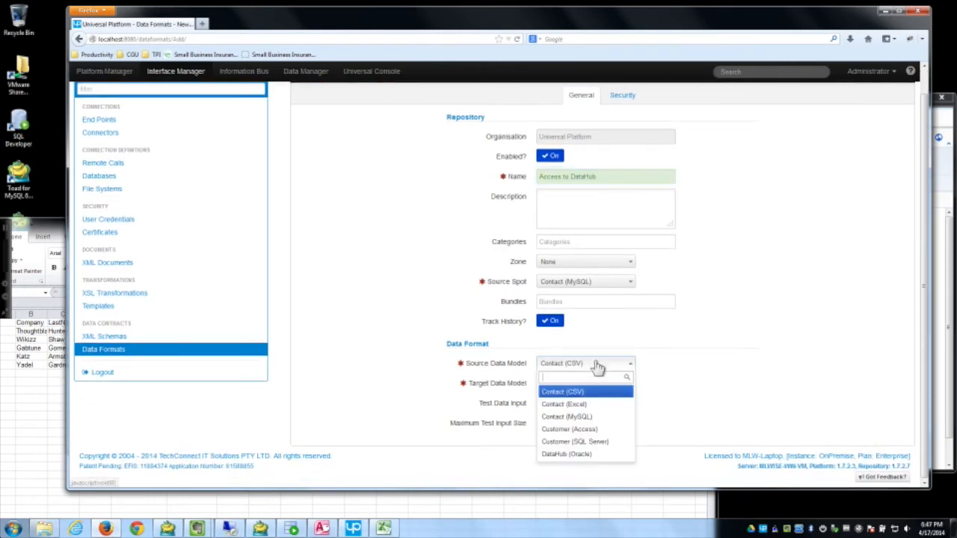
click(619, 282)
click(603, 323)
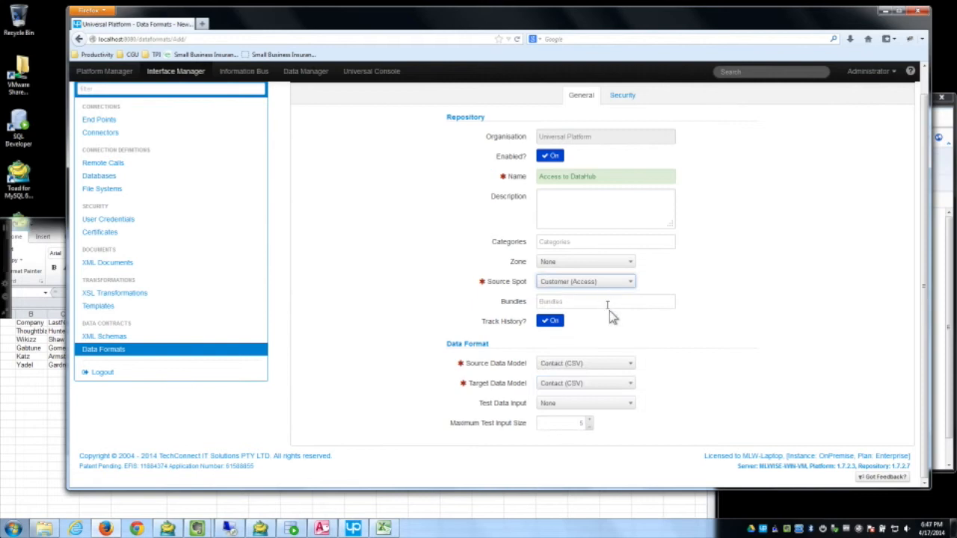
Step: Set source model Customer (Access), target DataHub (Oracle), zone Universal Platform, and save
click(621, 364)
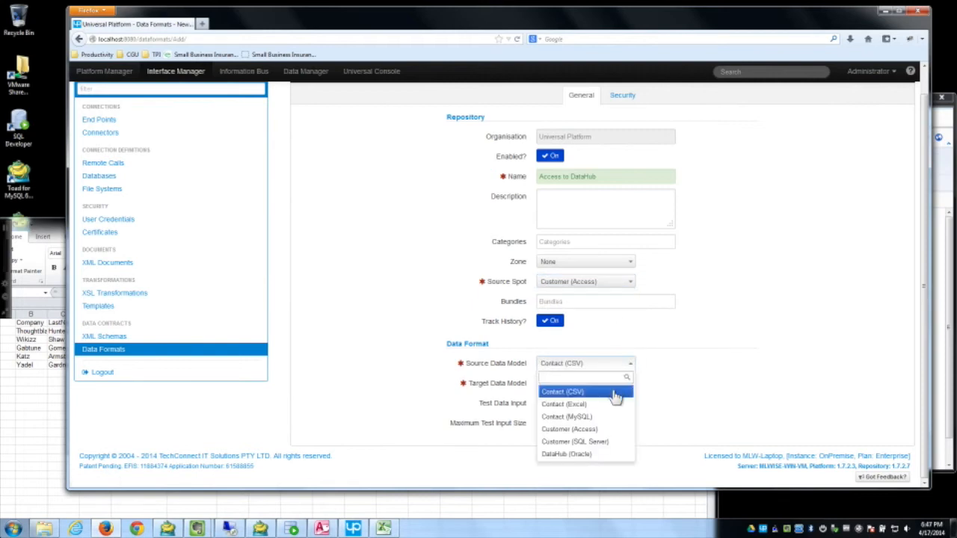
click(618, 428)
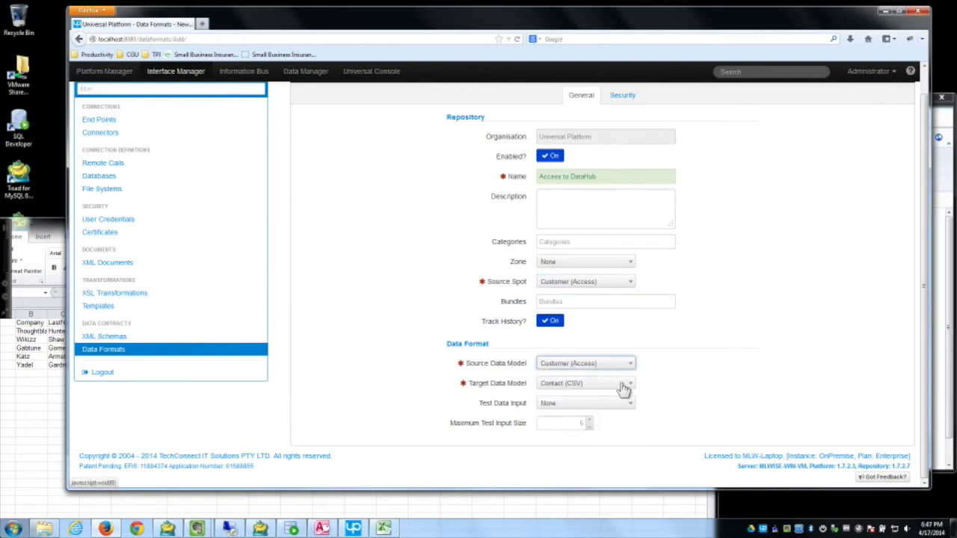
click(623, 385)
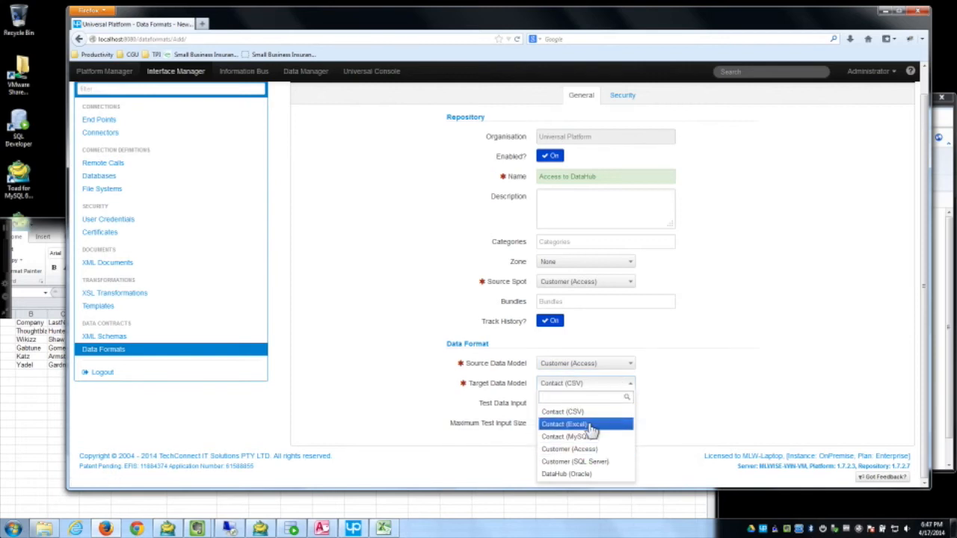
click(584, 474)
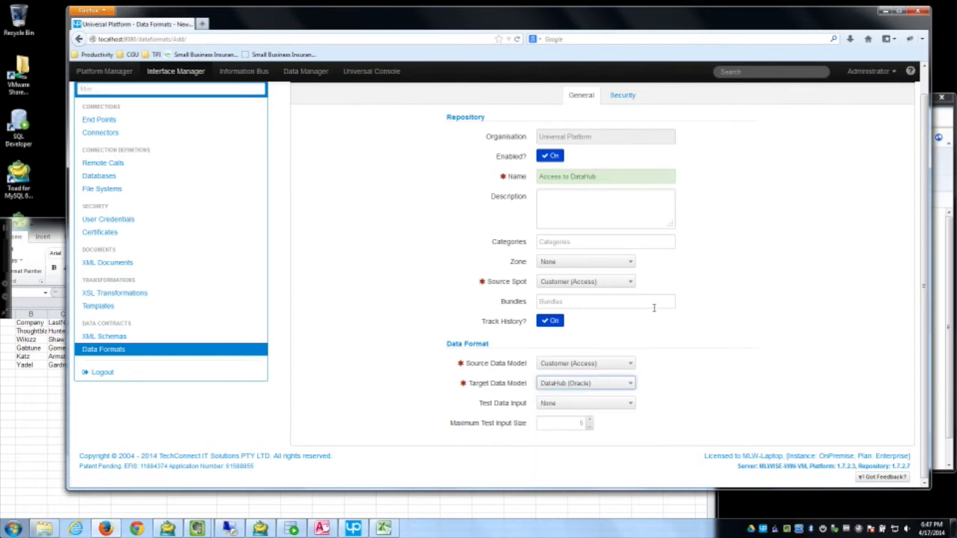
click(616, 264)
click(557, 301)
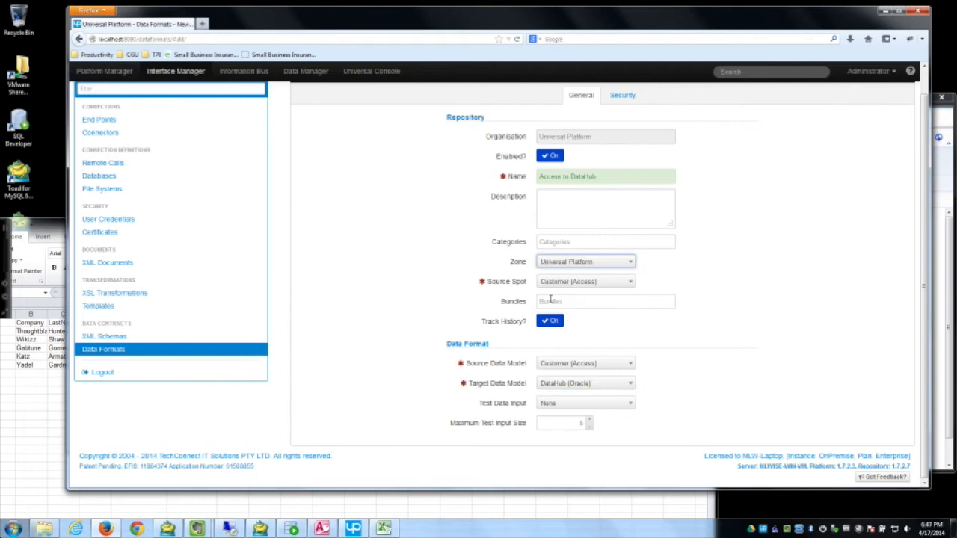
scroll(337, 131, up, 1)
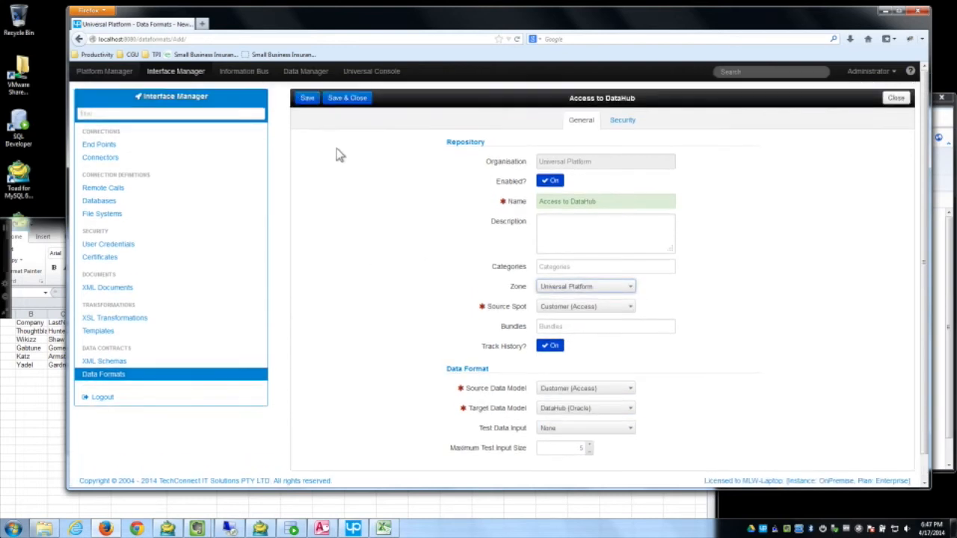
click(308, 101)
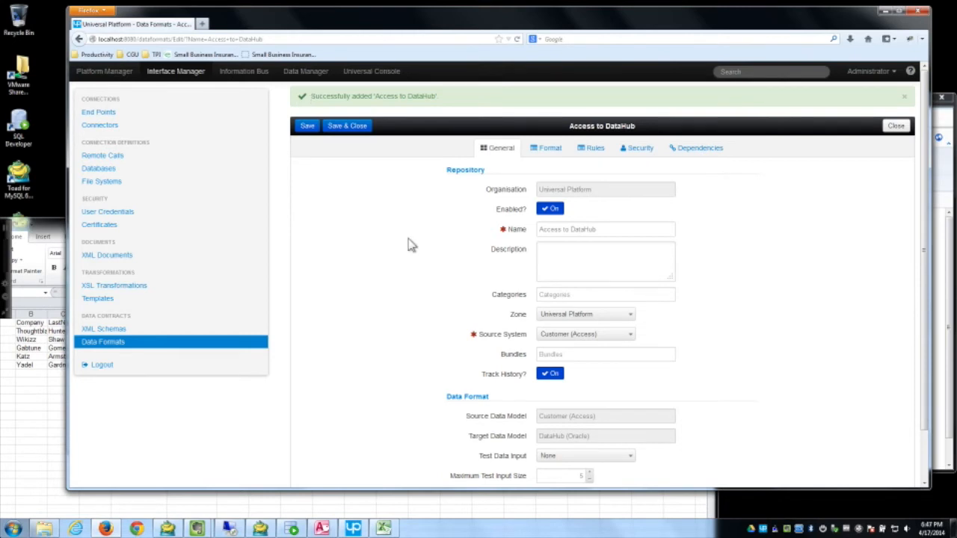
Step: Change CSV to DataHub's source system to Customer (Access) and save it
click(897, 127)
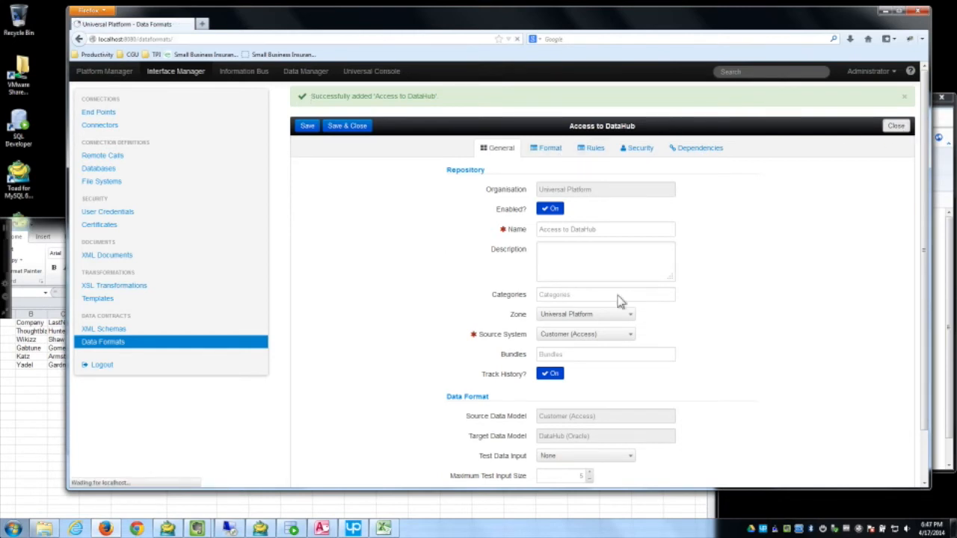
click(338, 183)
click(629, 308)
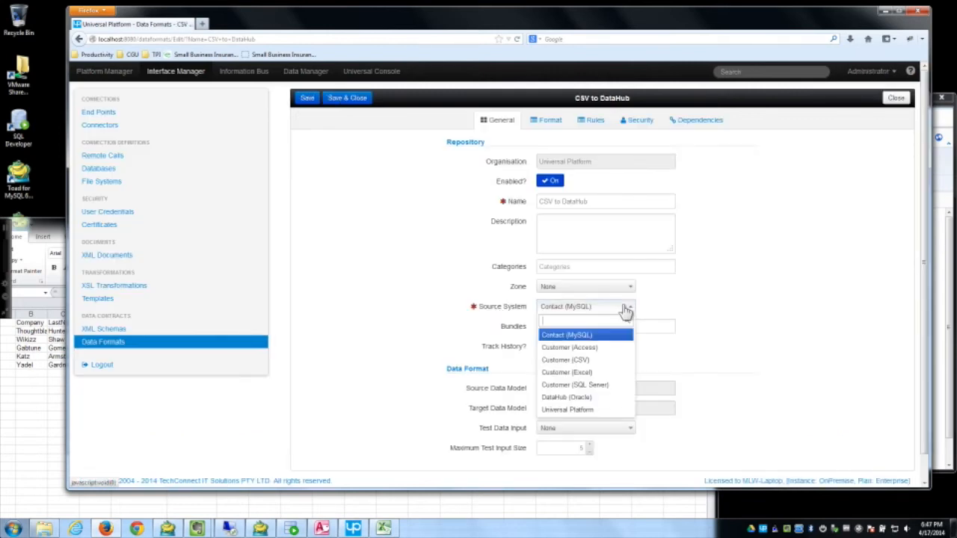
click(602, 350)
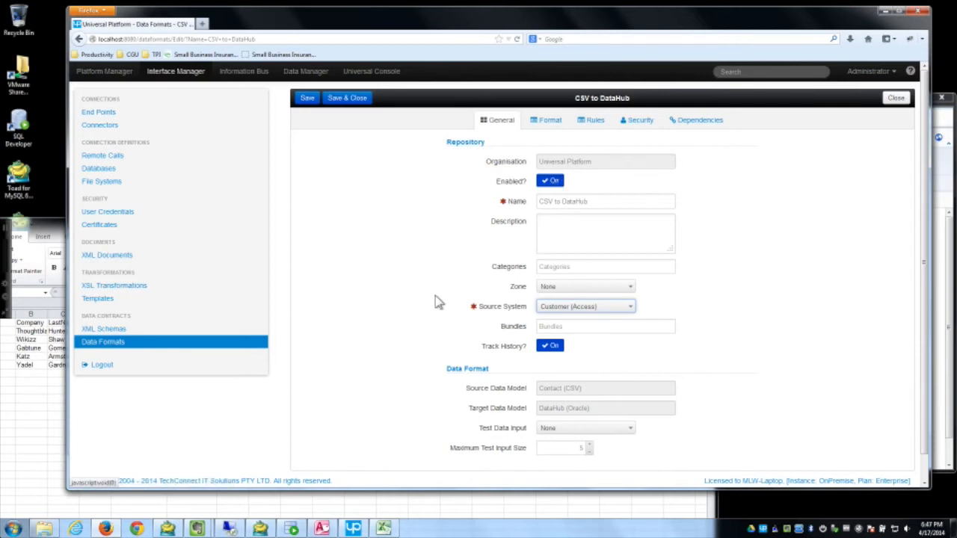
click(353, 108)
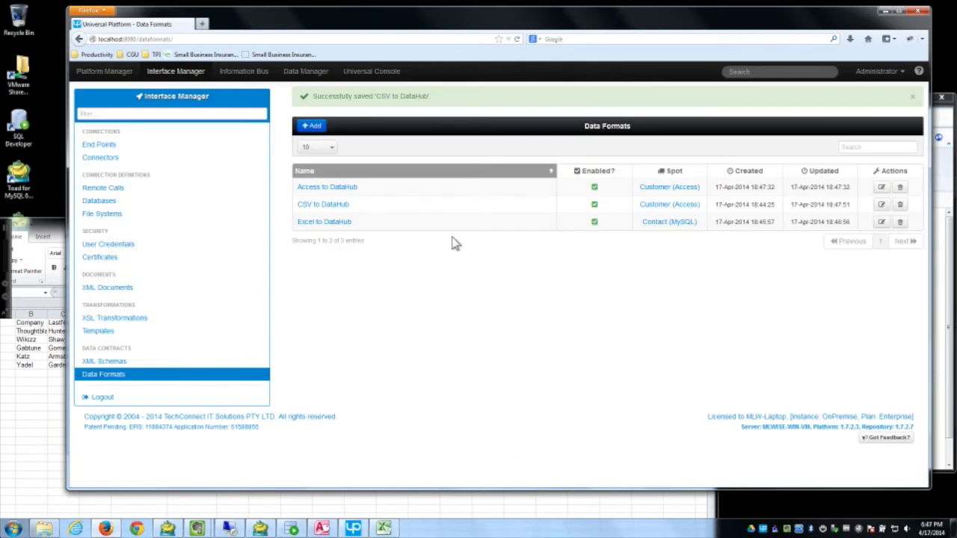
Step: Change Excel to DataHub's source system to Customer (Excel) and save it
click(320, 222)
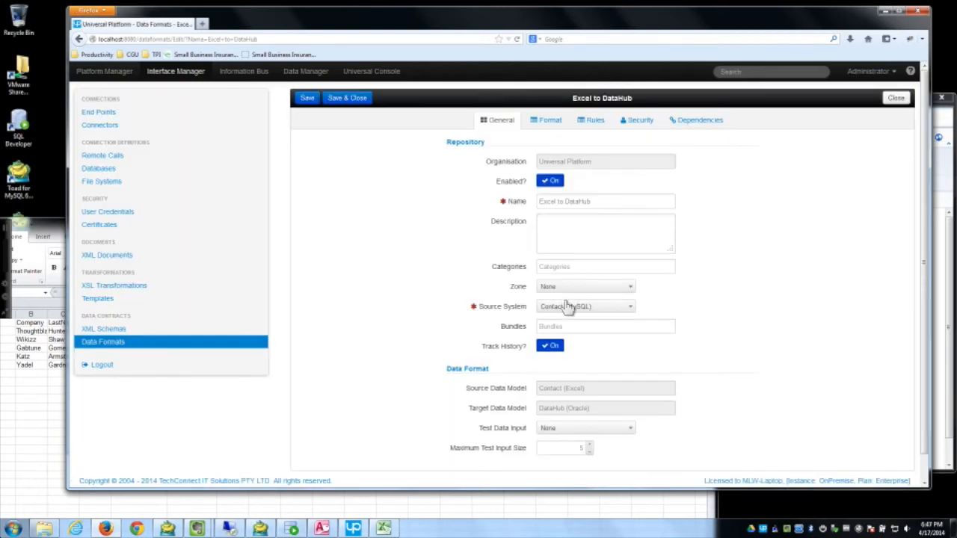
click(572, 306)
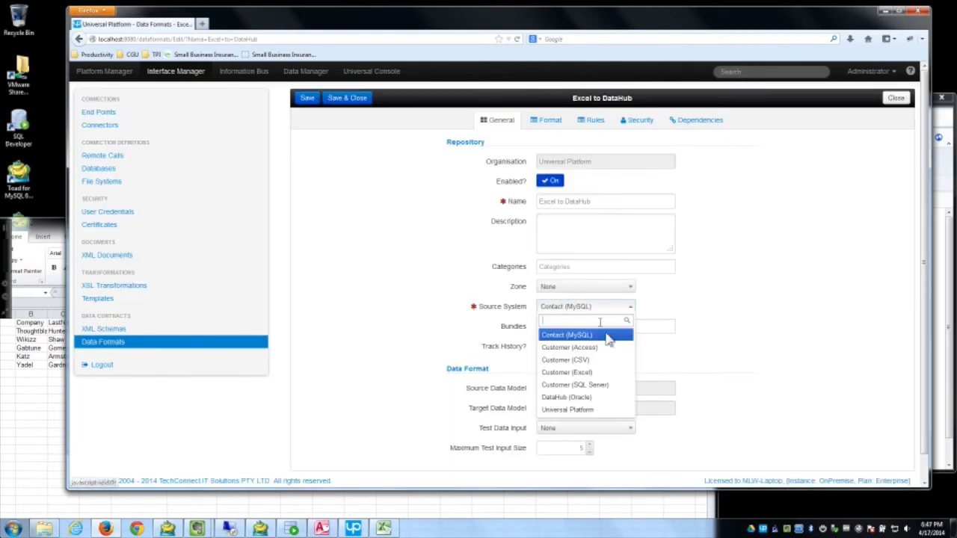
click(591, 372)
click(348, 98)
Step: Add a new data format named 'SQL Server to DataHub'
click(317, 127)
drag(592, 200, 550, 201)
key(BackSpace)
key(BackSpace)
key(BackSpace)
key(BackSpace)
key(BackSpace)
text(SQL Server to DataHub)
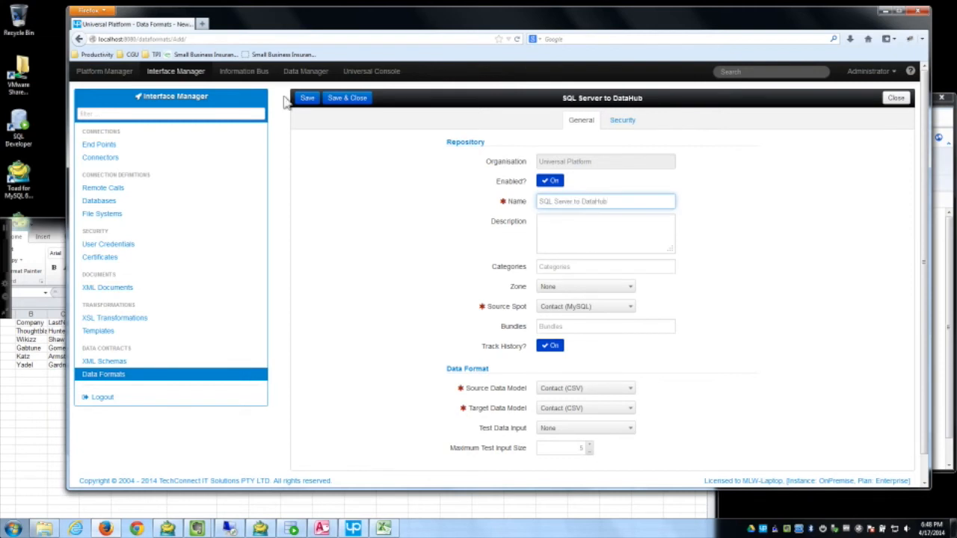
Step: Set source spot and model to Customer (SQL Server), zone Universal Platform, target DataHub (Oracle), and save
click(584, 306)
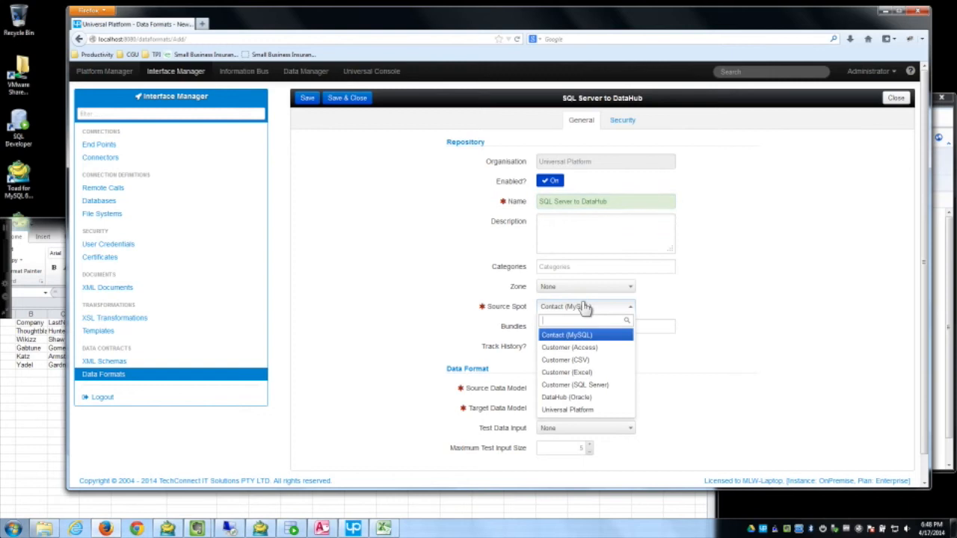
click(611, 385)
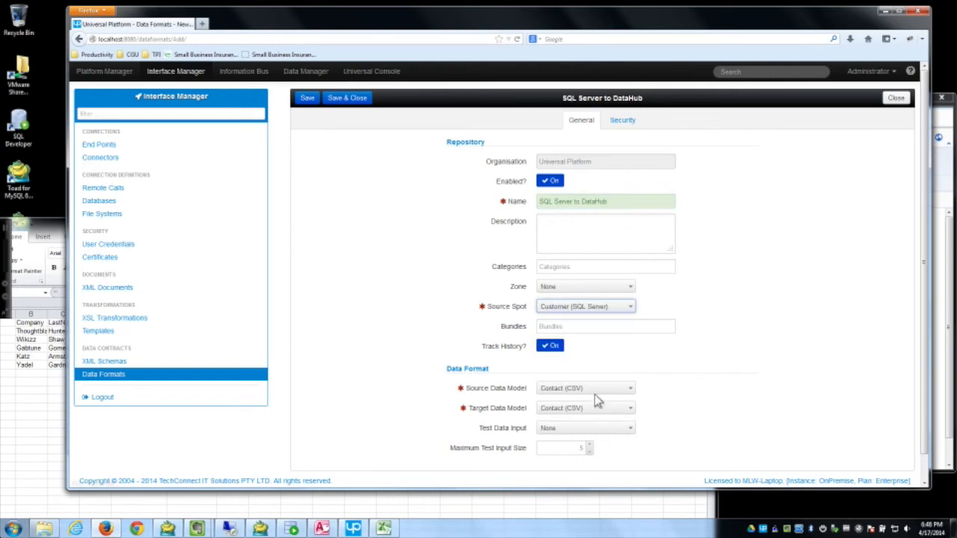
click(580, 288)
click(568, 326)
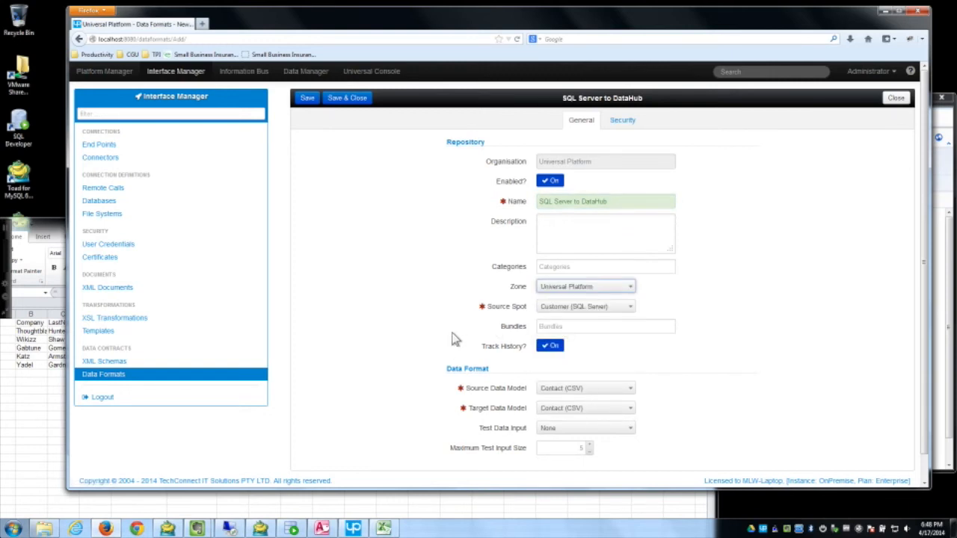
click(619, 391)
click(611, 467)
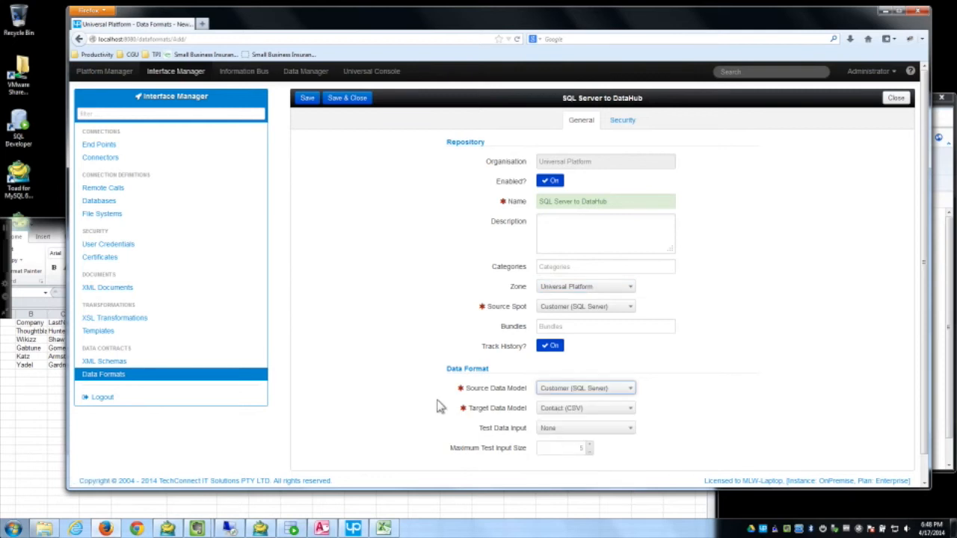
click(591, 408)
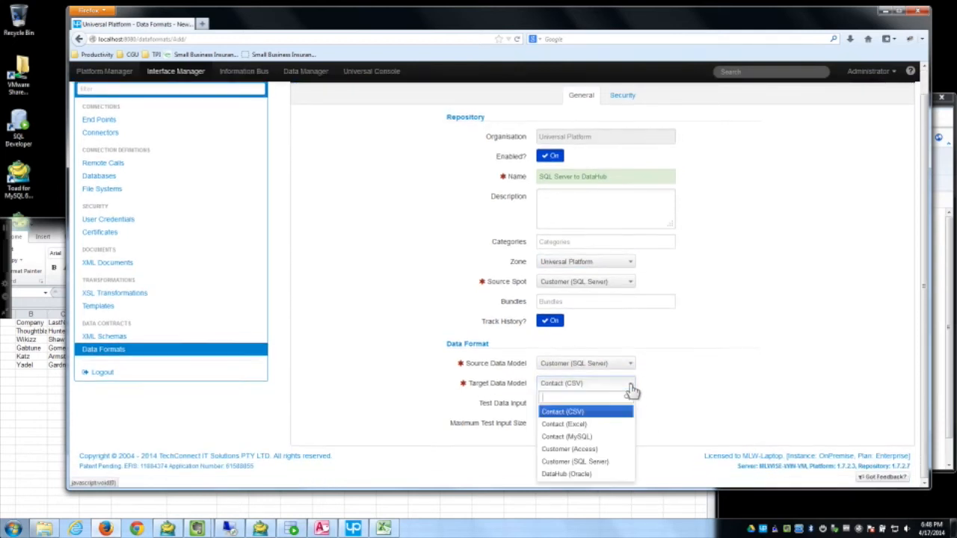
click(579, 474)
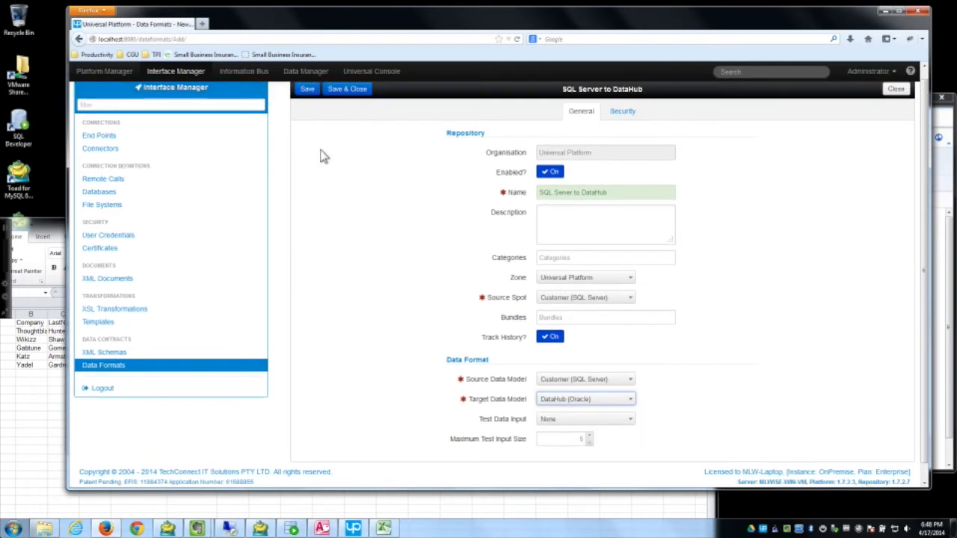
click(308, 100)
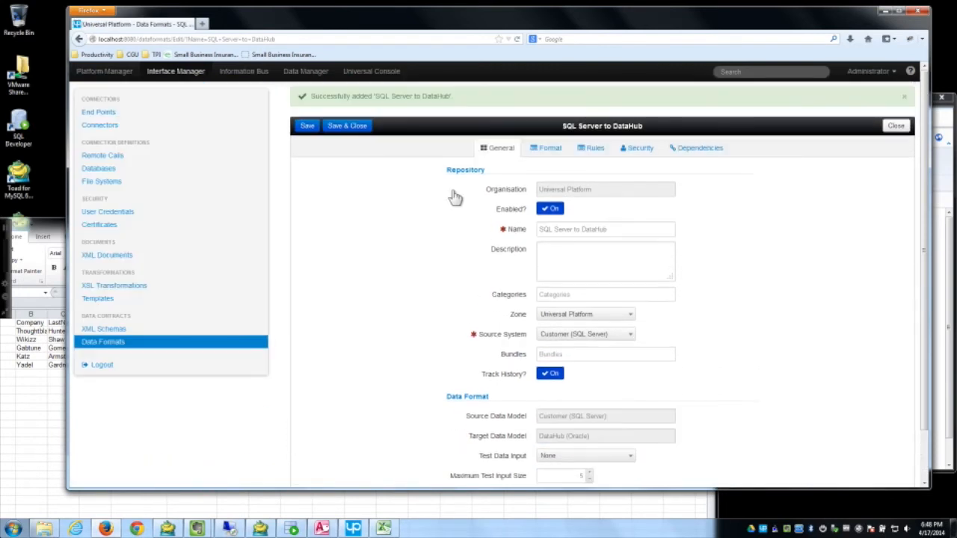
Step: Place Customer and CUSTOMER on the canvas, map Email and LastName to EMAIL and LASTNAME, and save
click(549, 150)
drag(331, 214, 432, 219)
drag(348, 248, 587, 218)
mouse_move(443, 240)
mouse_down()
mouse_move(535, 248)
mouse_move(507, 266)
mouse_move(535, 263)
mouse_up()
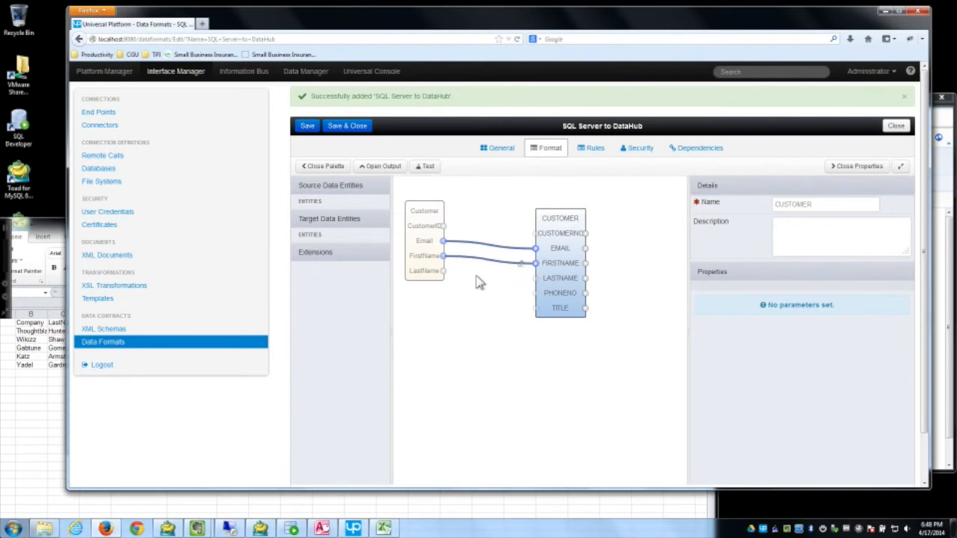
drag(443, 271, 535, 278)
click(349, 127)
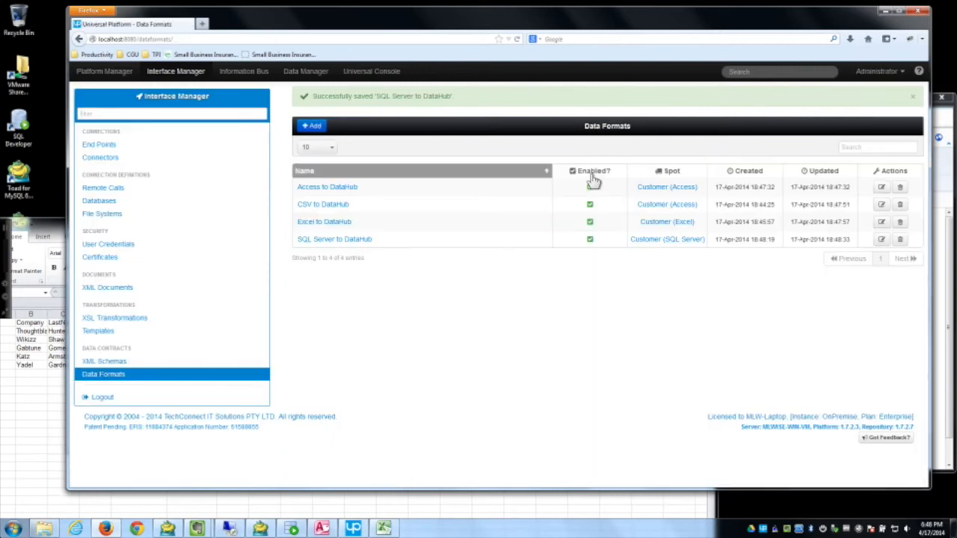
Step: Add and save a data format named 'MySql to DataHub', then close it
click(312, 127)
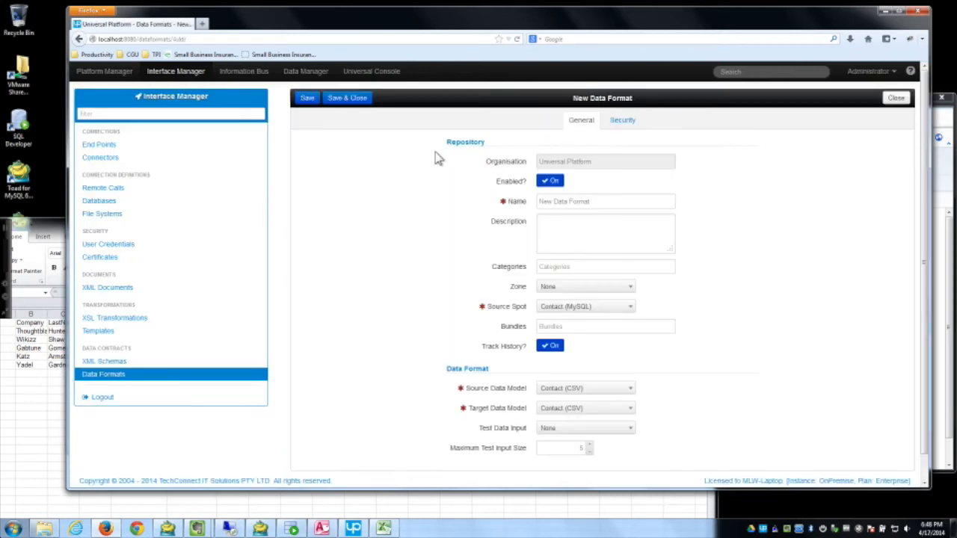
triple_click(590, 198)
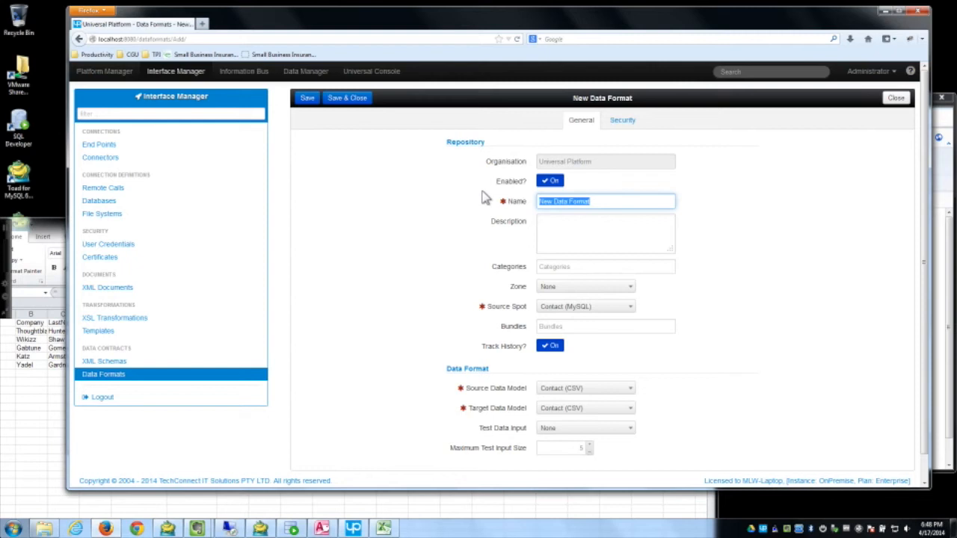
text(MySql)
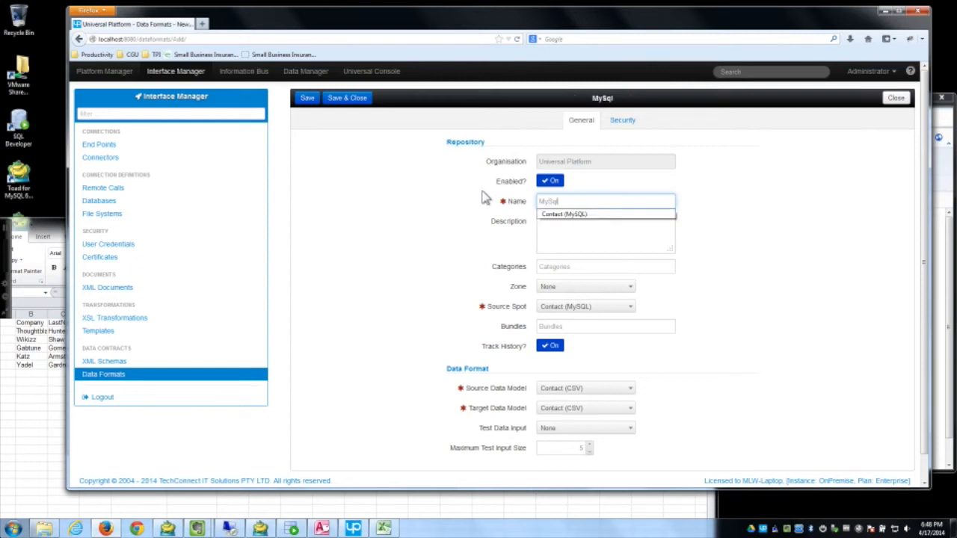
text( to DataHub)
click(306, 100)
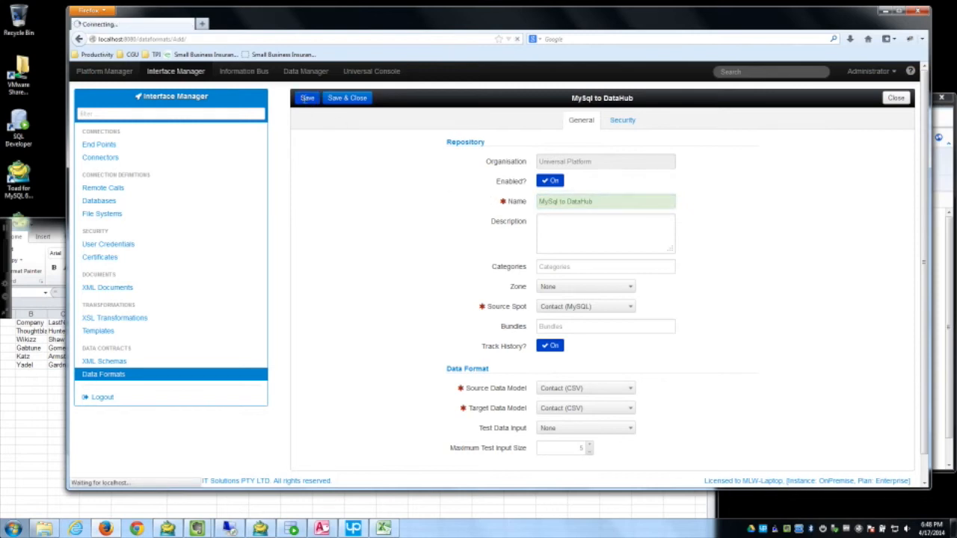
scroll(346, 252, down, 3)
scroll(739, 207, up, 1)
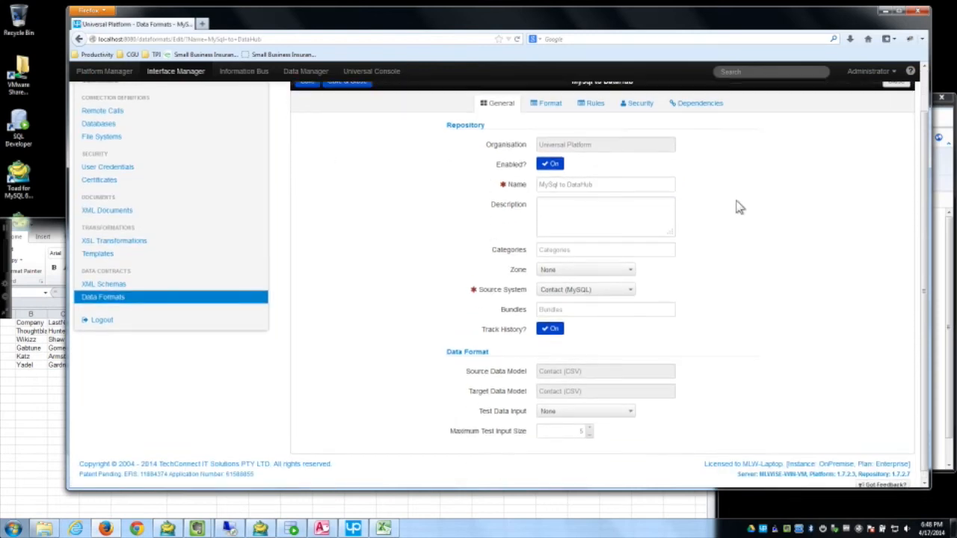
scroll(738, 207, up, 2)
click(896, 126)
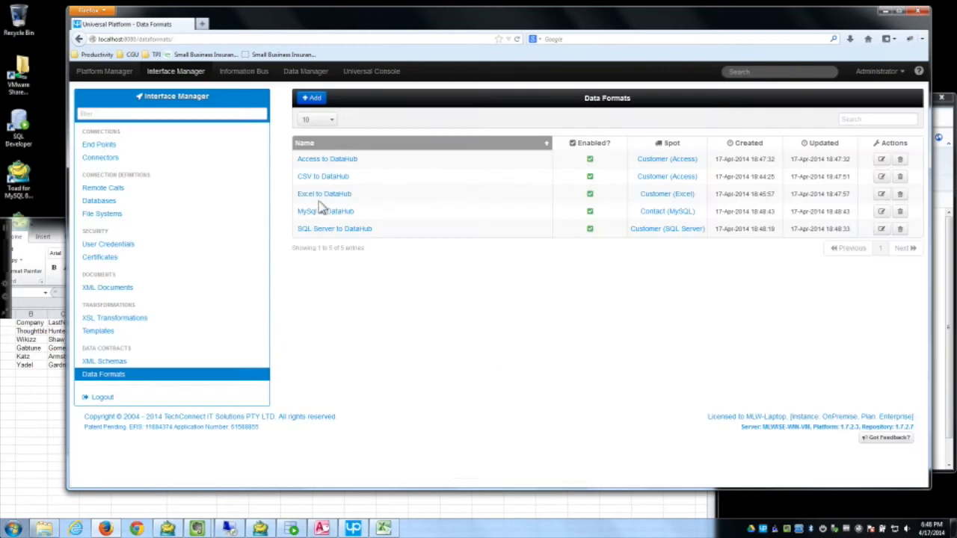
Step: Delete the MySql to DataHub format, then return via Home to the Interface Manager's Data Formats
click(900, 212)
click(615, 168)
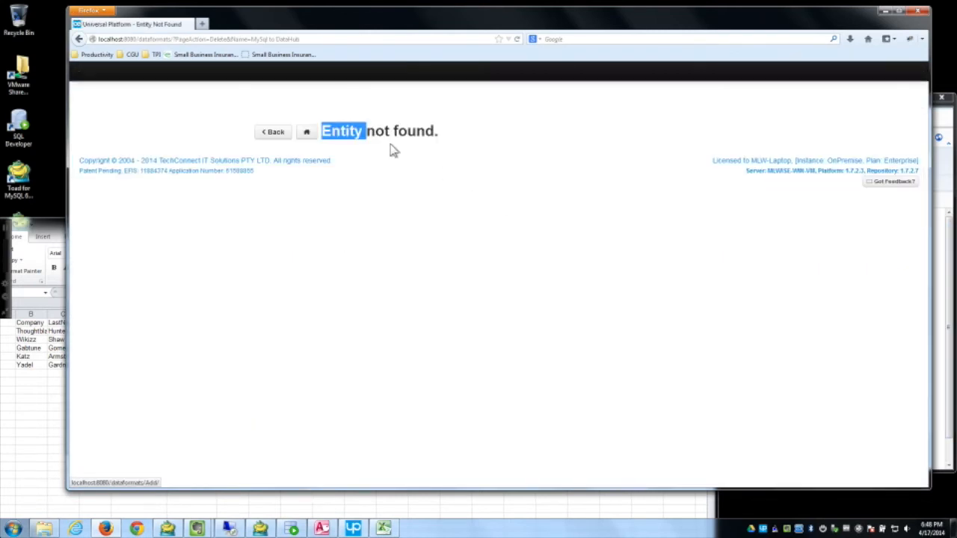
click(78, 39)
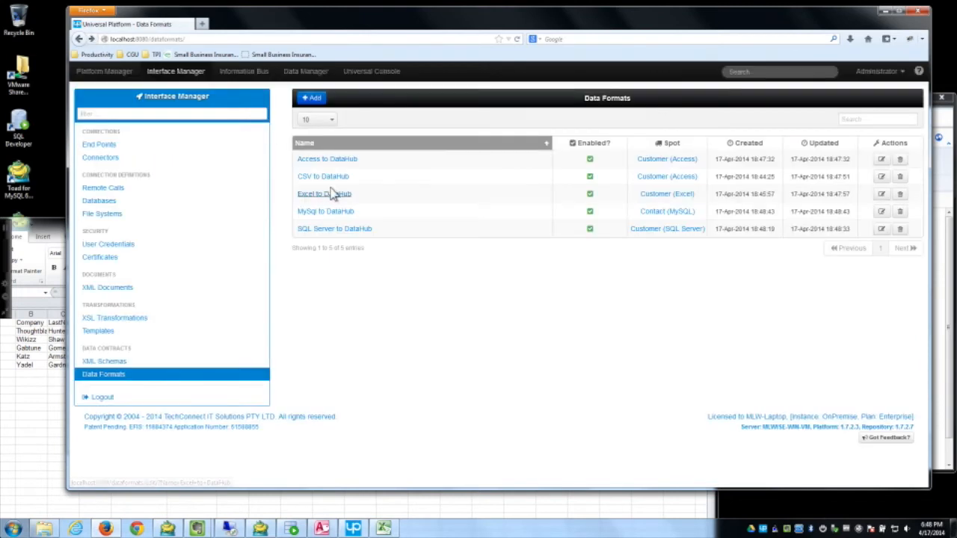
click(900, 211)
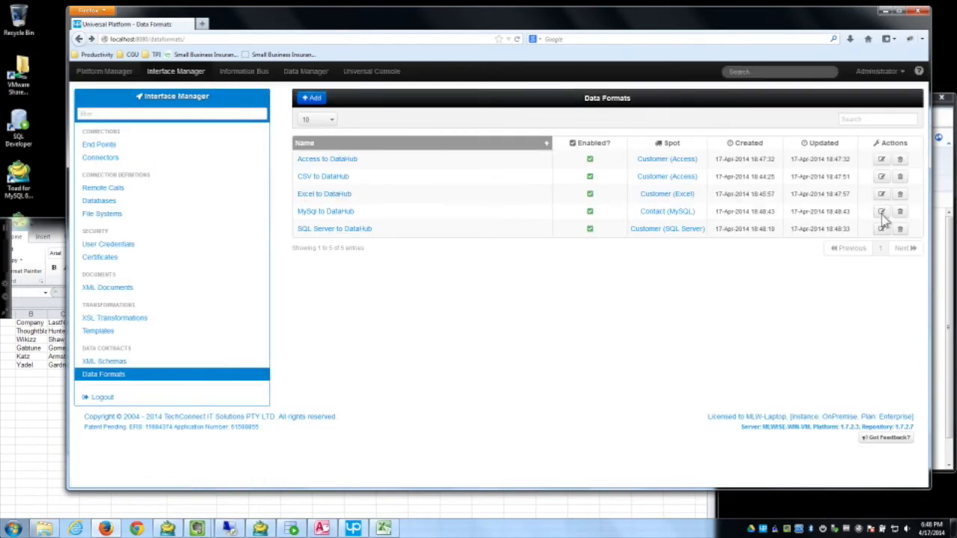
click(613, 171)
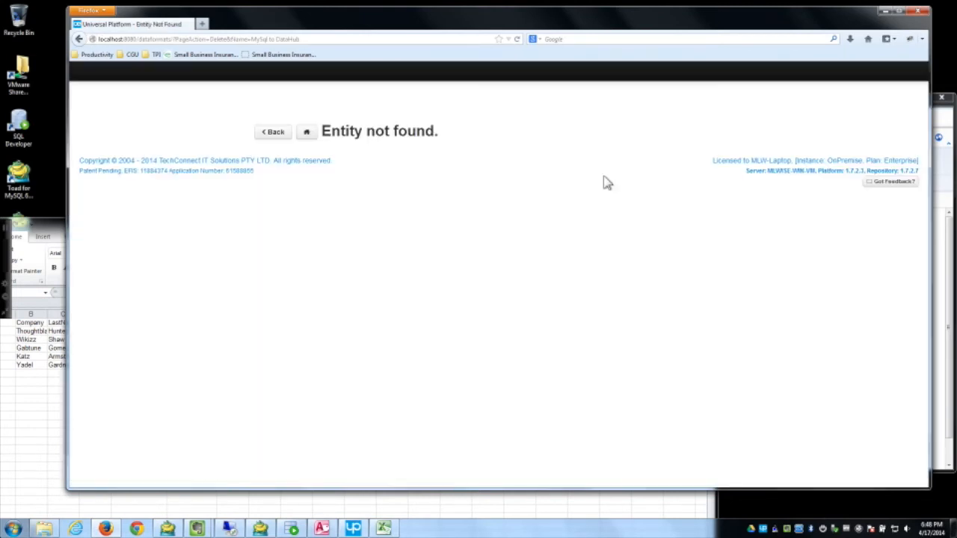
click(300, 133)
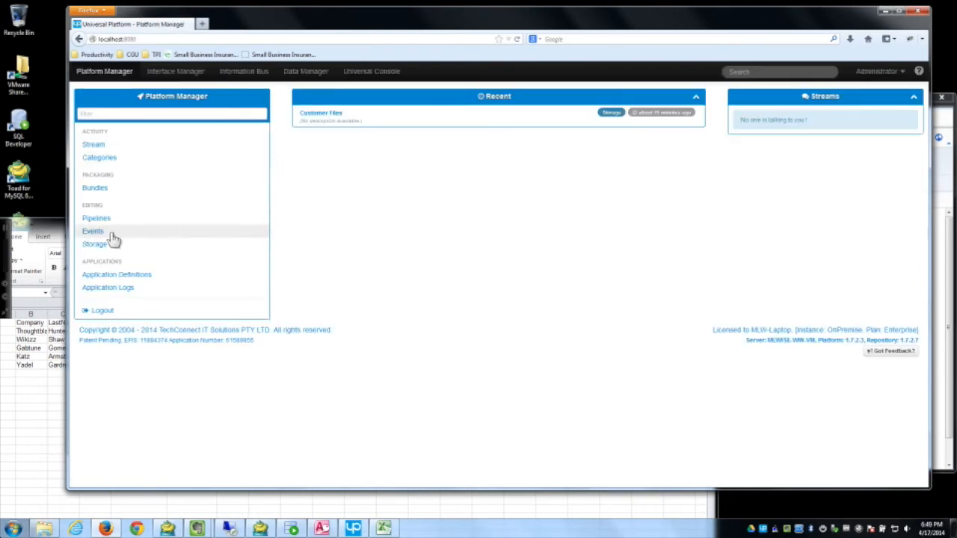
click(185, 72)
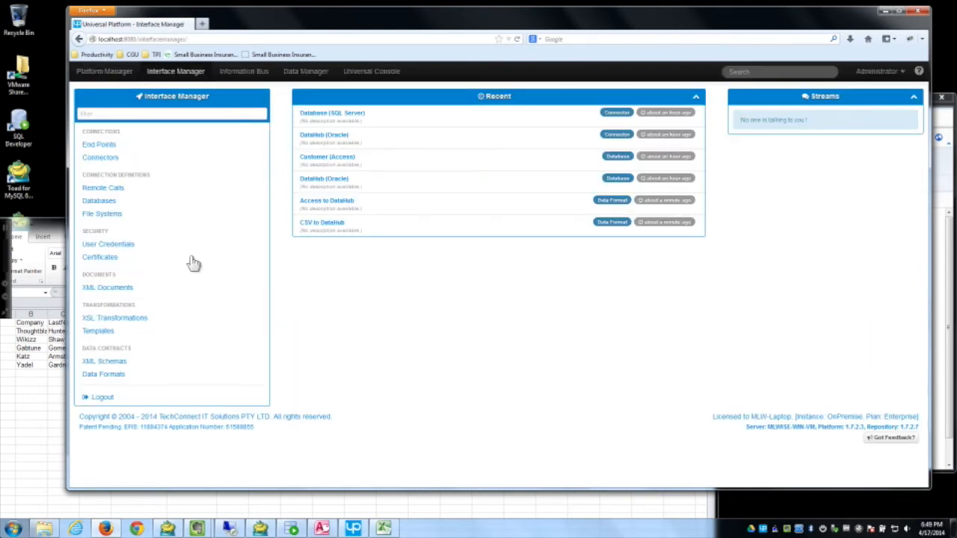
click(112, 373)
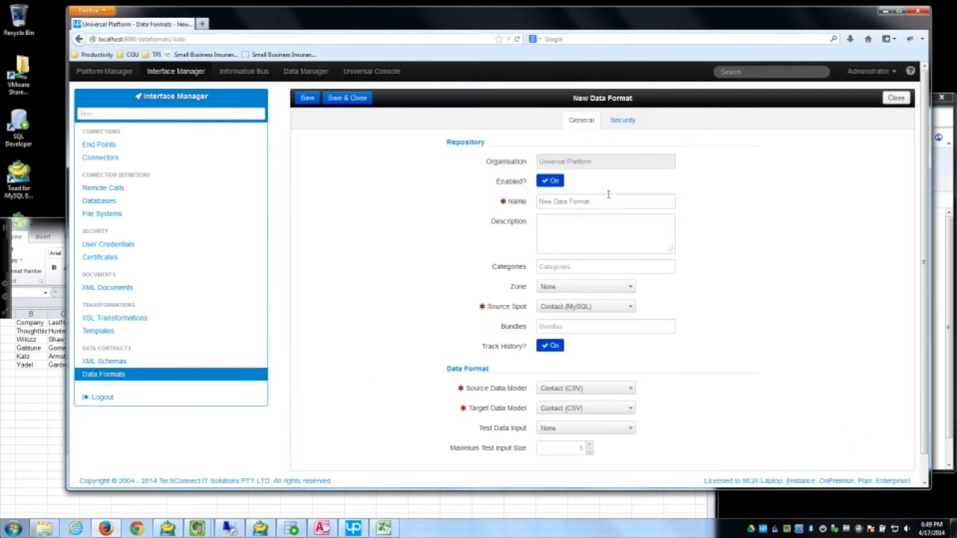
Step: Name the format 'MySql to DataHub' with source model Contact (MySQL) and target DataHub (Oracle)
text(My)
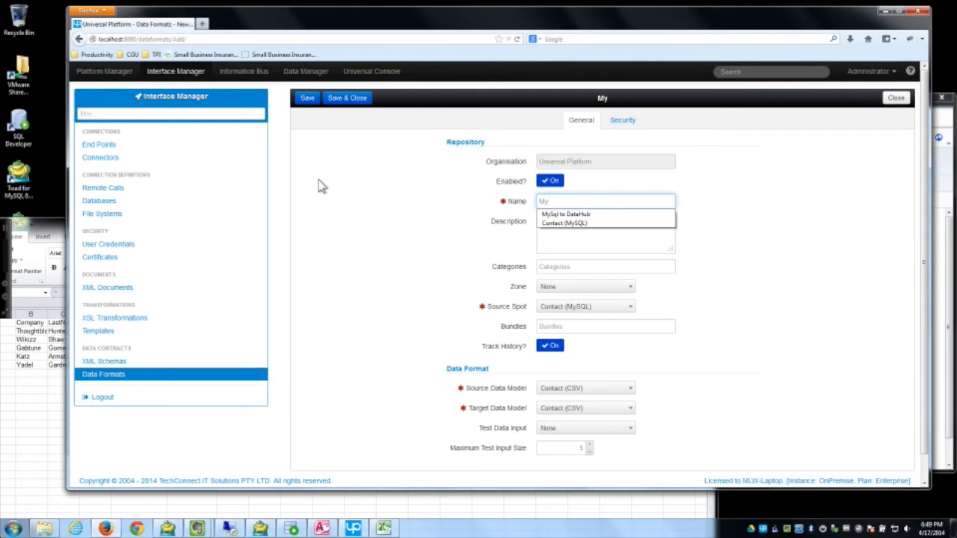
key(Down)
key(Tab)
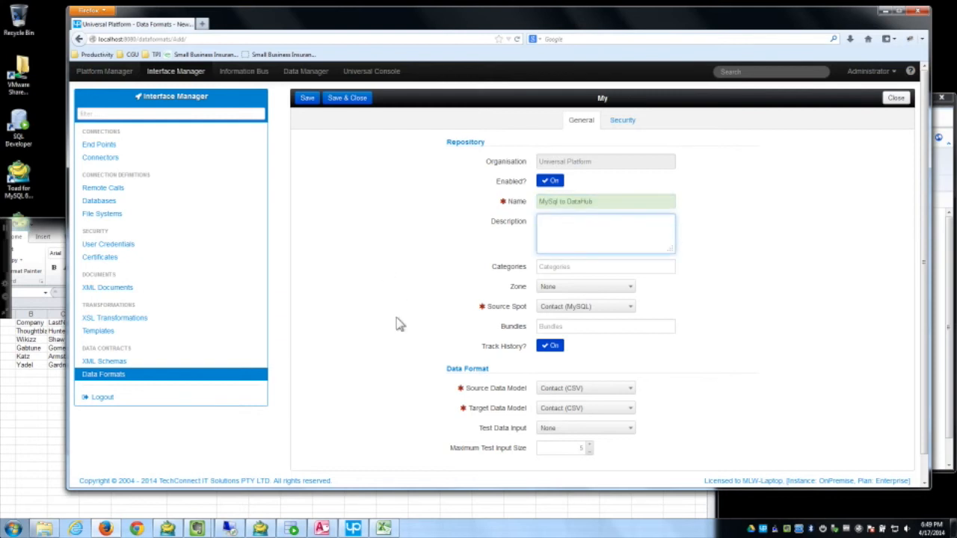
scroll(396, 340, down, 2)
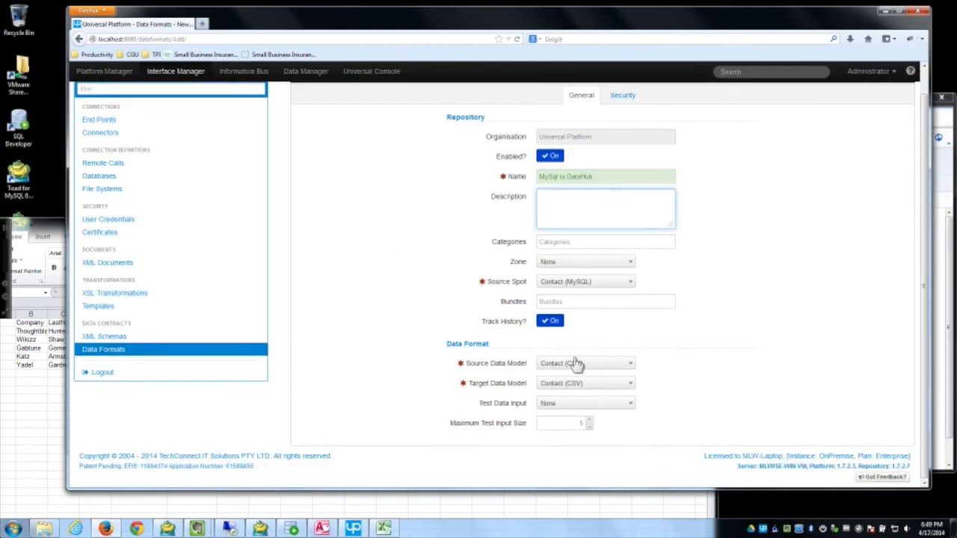
click(576, 363)
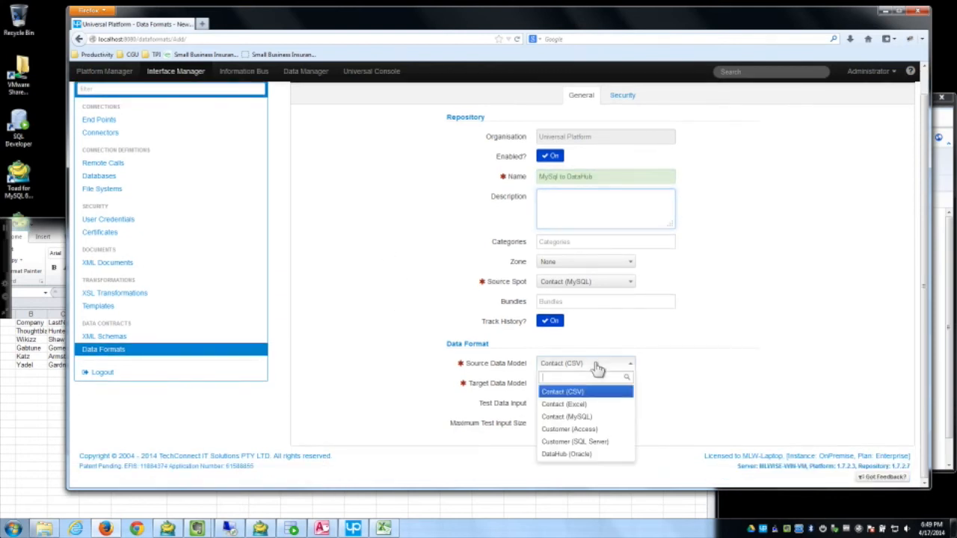
click(590, 418)
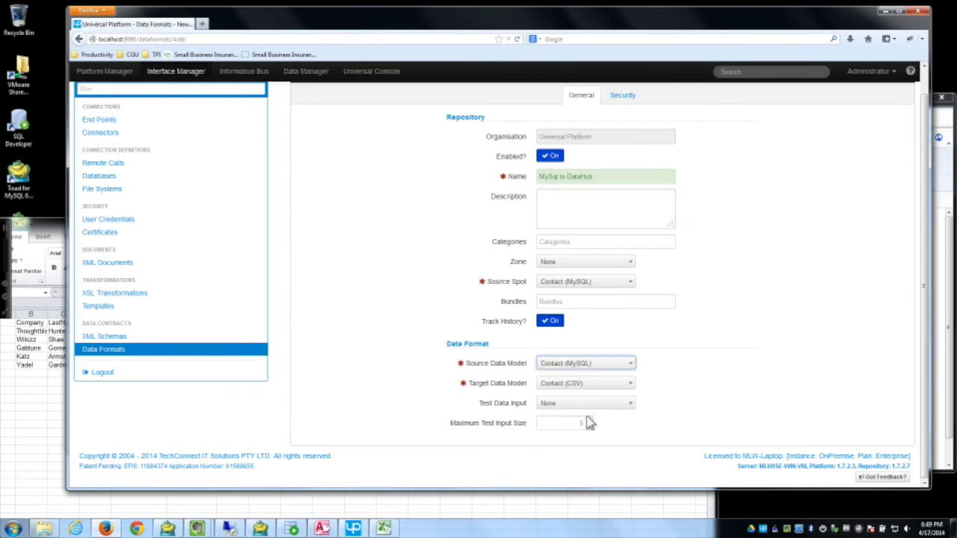
click(591, 386)
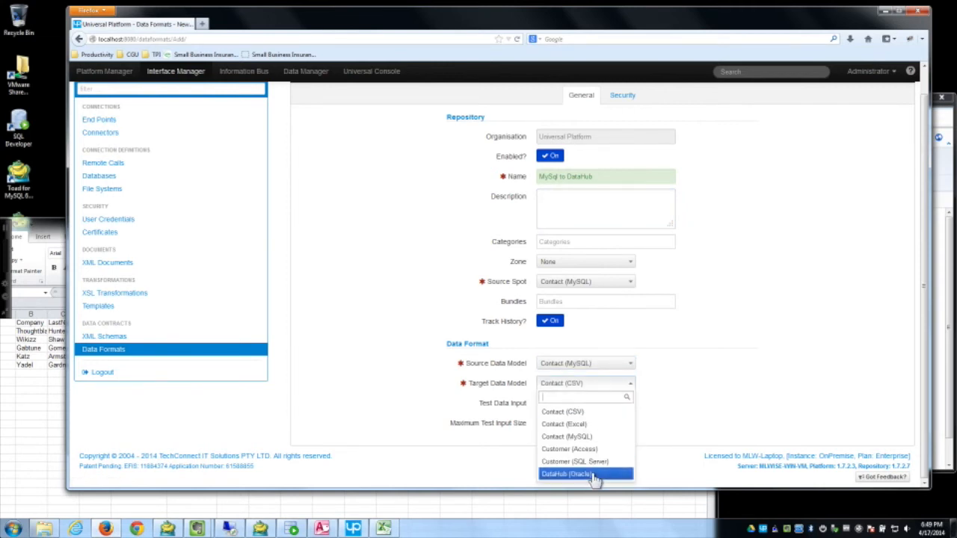
click(587, 473)
Step: Keep Contact (MySQL) as the source spot and set the zone to Universal Platform
click(629, 282)
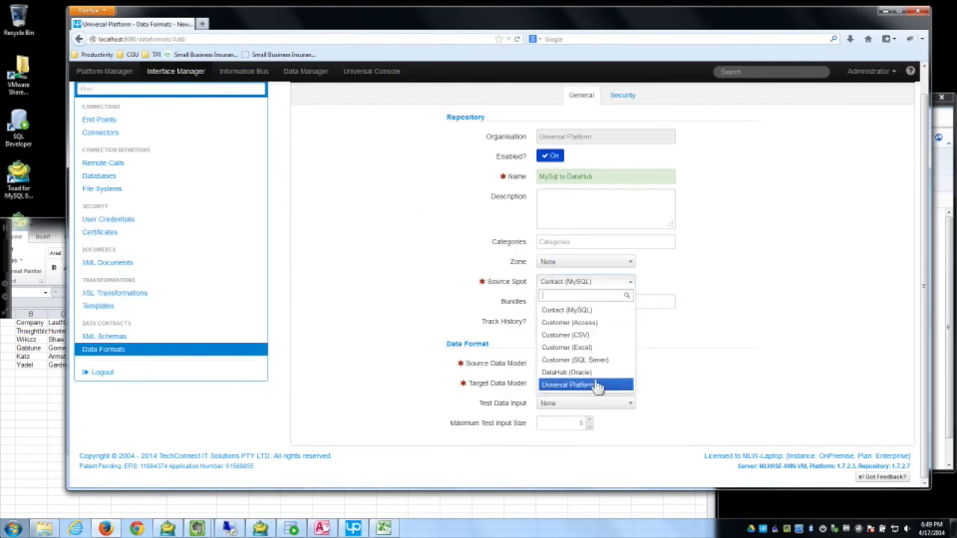
click(572, 310)
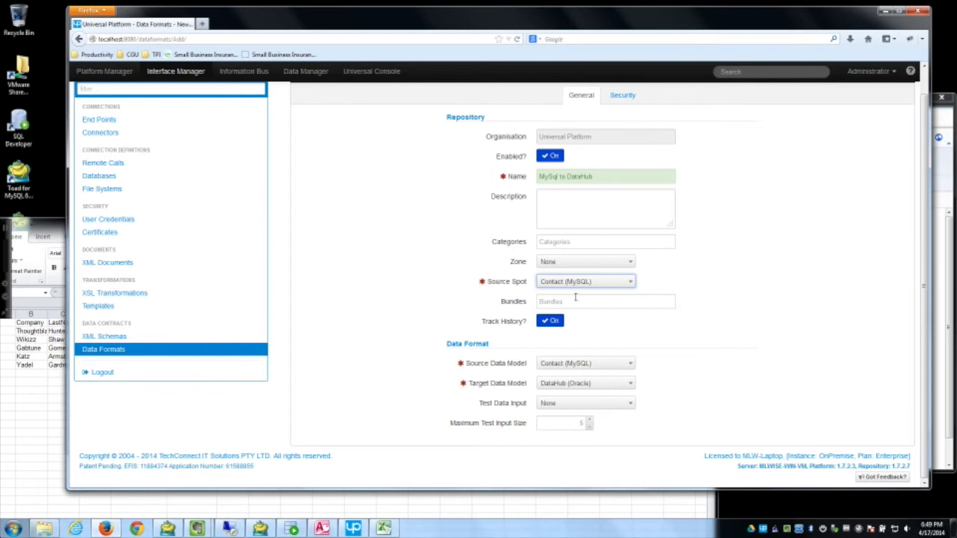
click(573, 263)
click(583, 303)
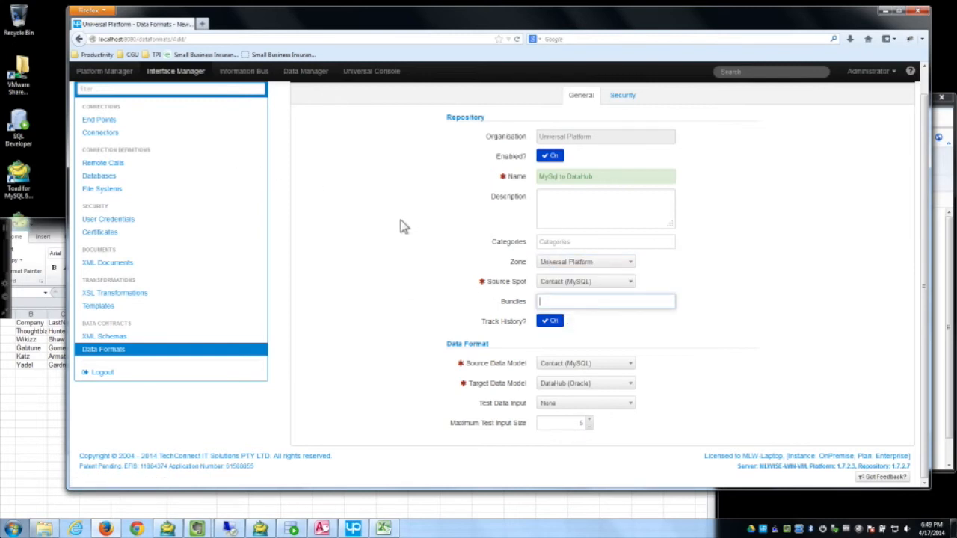
scroll(418, 254, up, 1)
Step: Save the data format and place the contact and CUSTOMER entities on its mapping canvas
click(307, 97)
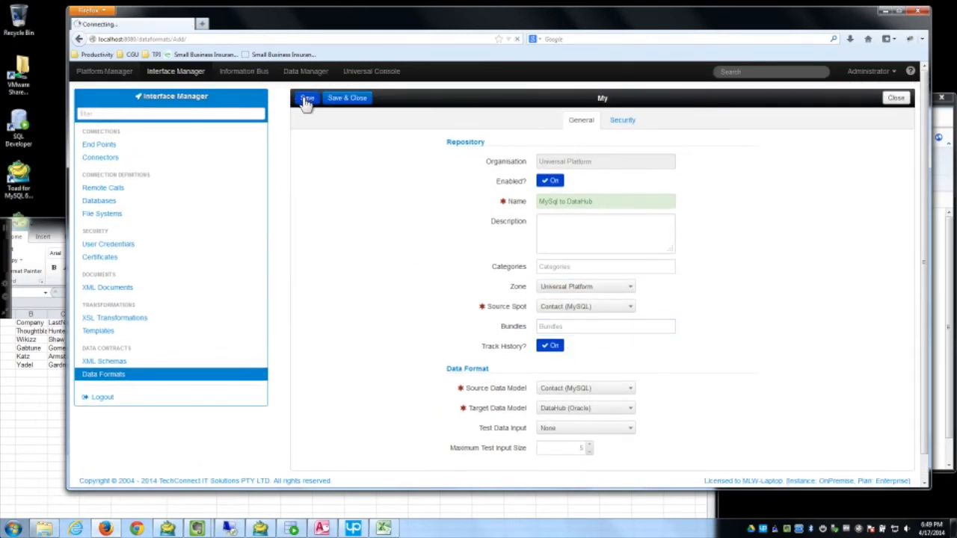
click(545, 148)
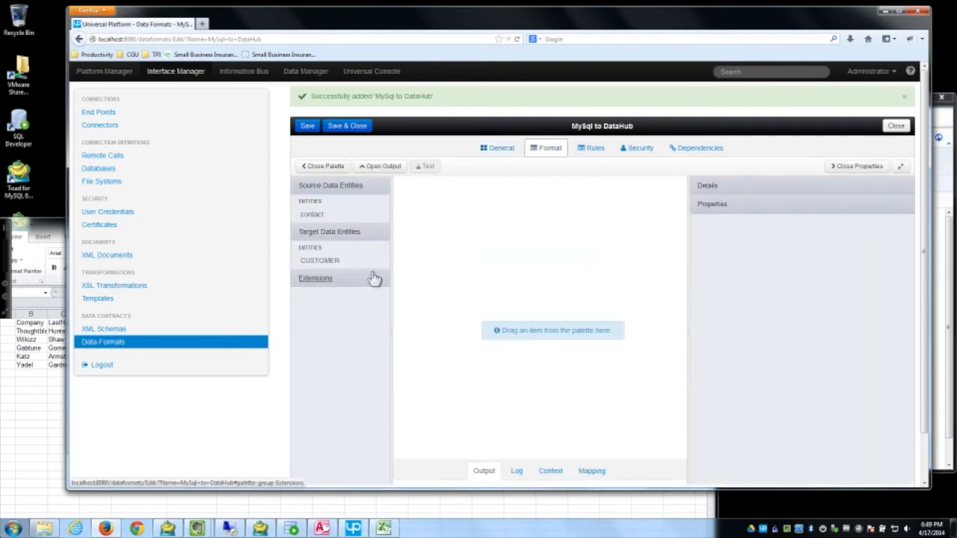
drag(379, 218, 477, 204)
drag(343, 248, 596, 224)
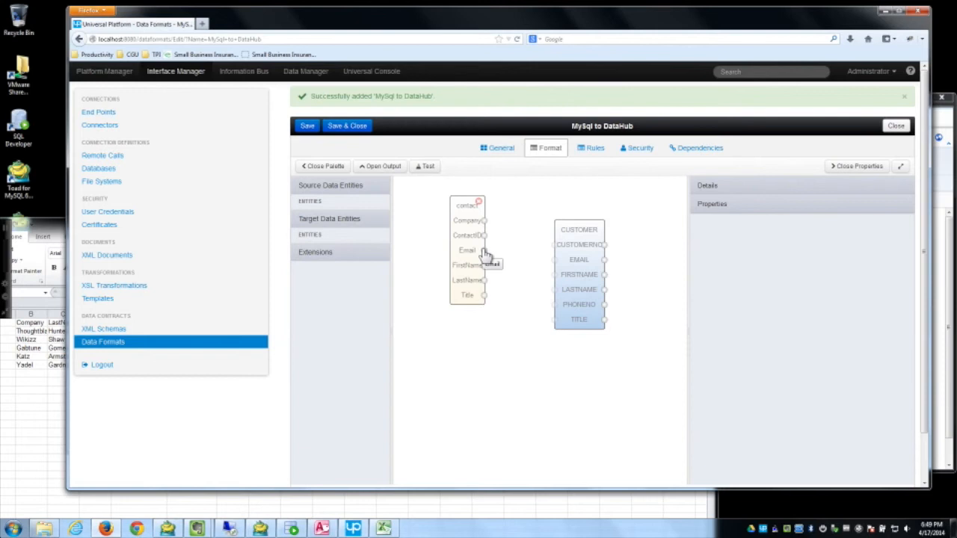
Step: Link contact Email, FirstName, LastName and Title to CUSTOMER's matching fields, then save and close
drag(484, 251, 553, 258)
drag(485, 265, 561, 273)
drag(484, 281, 554, 289)
drag(485, 295, 539, 320)
drag(549, 321, 553, 320)
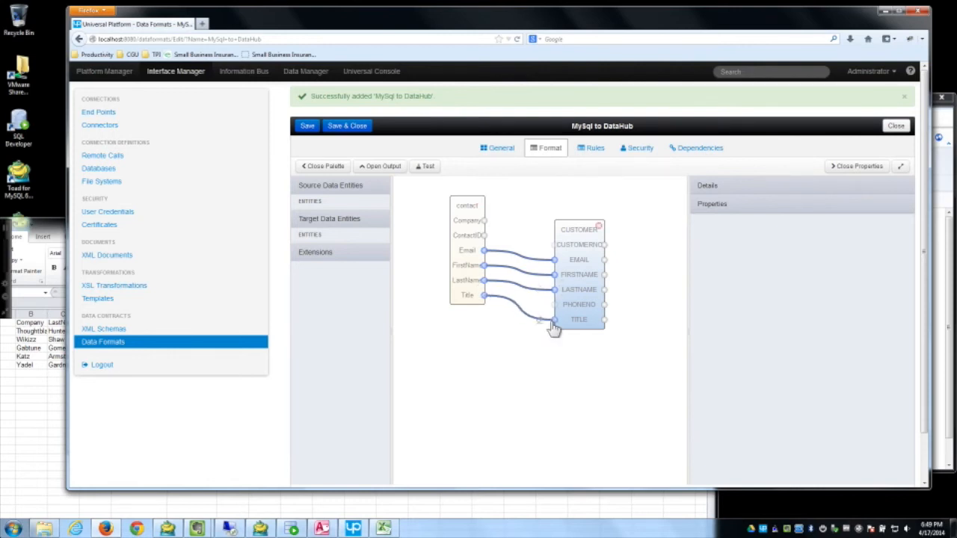
click(359, 126)
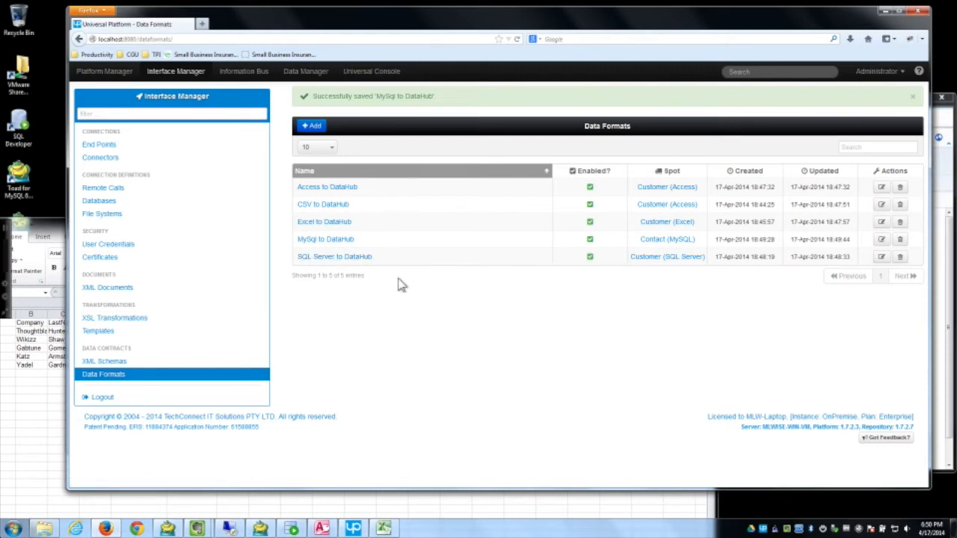
Step: Show the Connectors page with Database (Access), Database (SQL Server) and DataHub (Oracle)
click(118, 163)
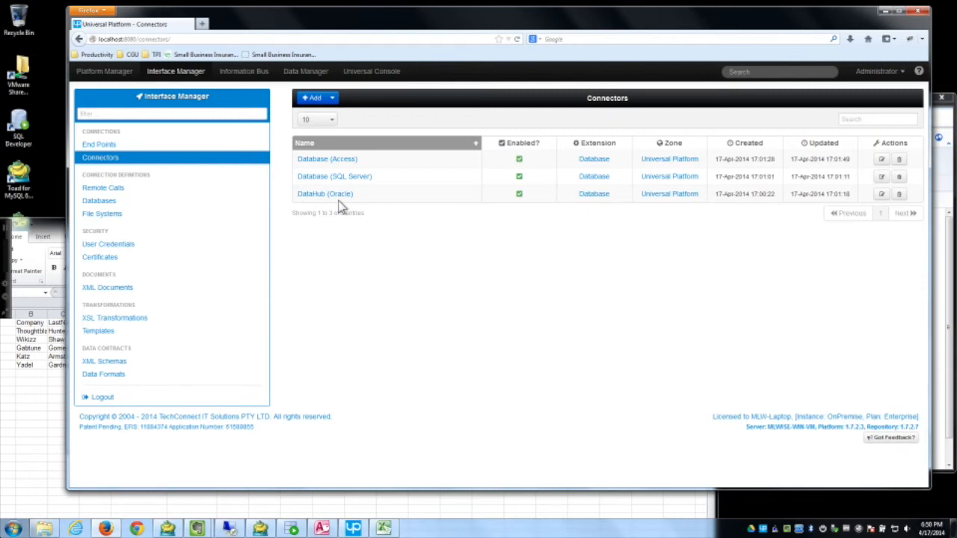
Step: Add and save a new Documents connector
click(333, 100)
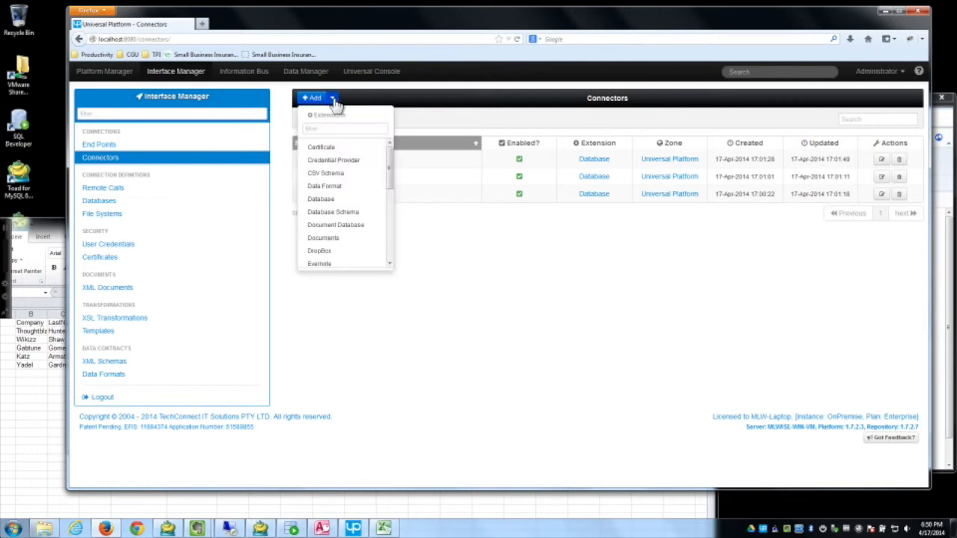
click(364, 239)
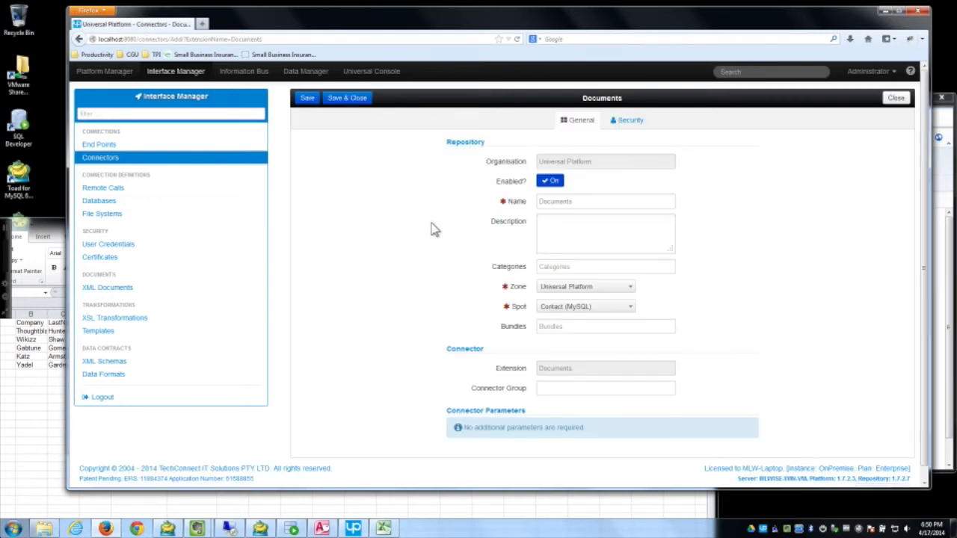
click(307, 99)
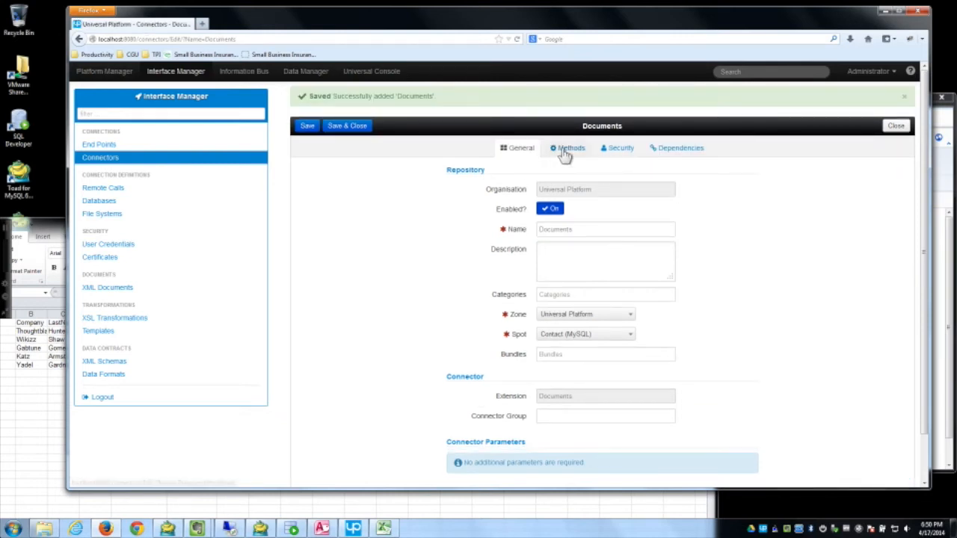
Step: Turn on the Read Spreadsheet and Read Delimited methods, then save and close the connector
click(566, 149)
scroll(342, 277, down, 2)
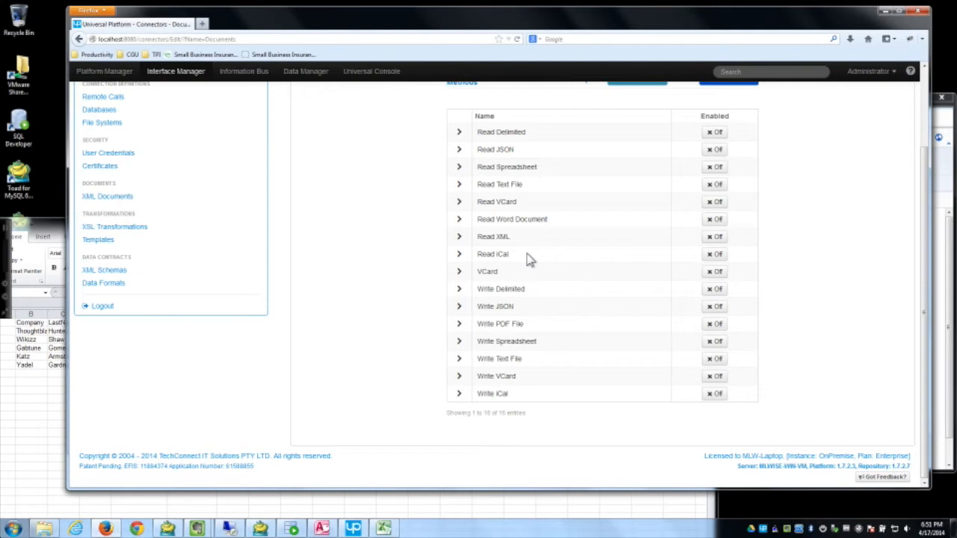
click(714, 167)
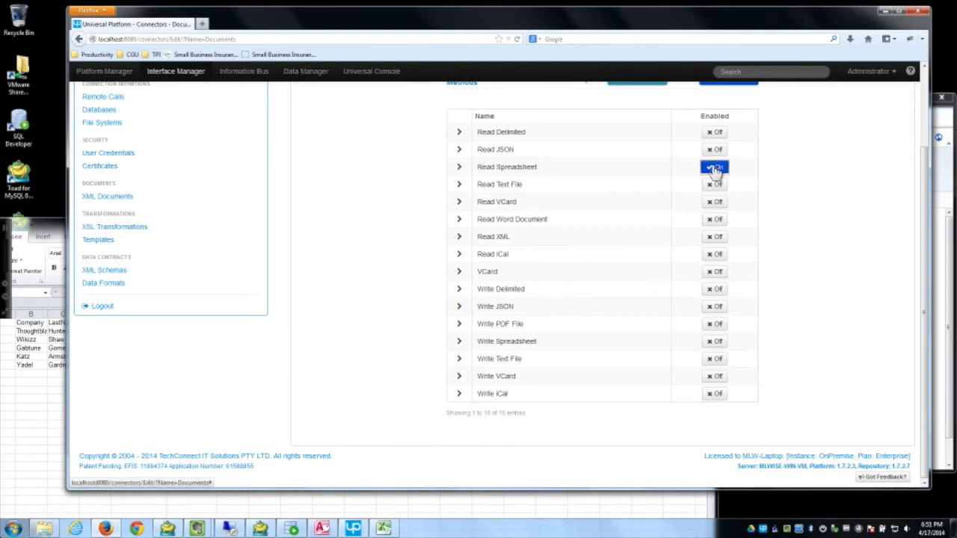
click(715, 133)
scroll(379, 294, up, 2)
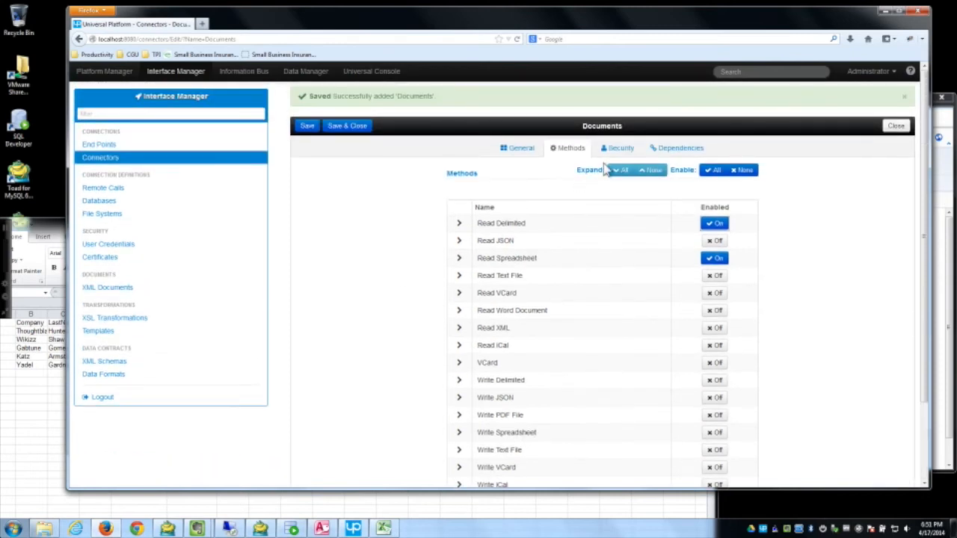
click(340, 129)
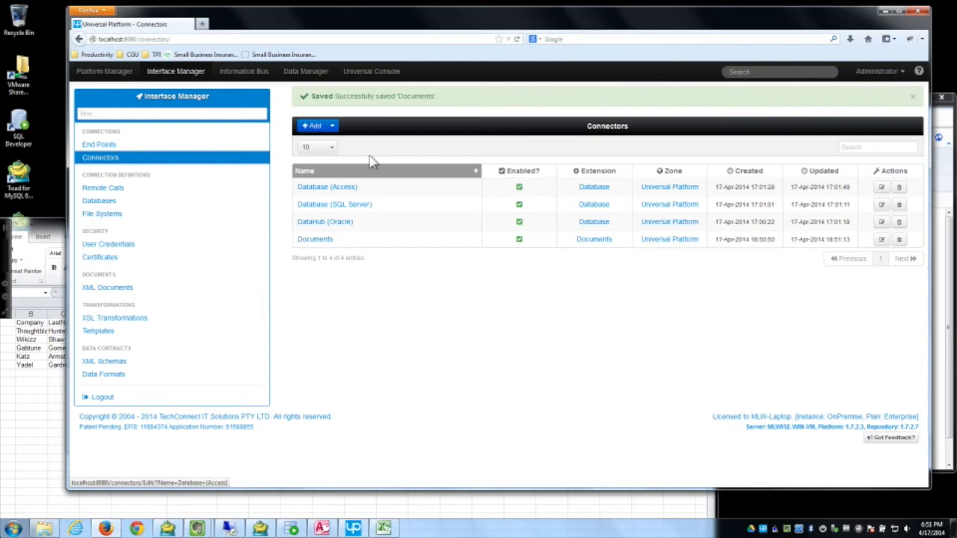
Step: Confirm Database (Access) has Get Table Data From Query enabled, then save and close it
click(349, 188)
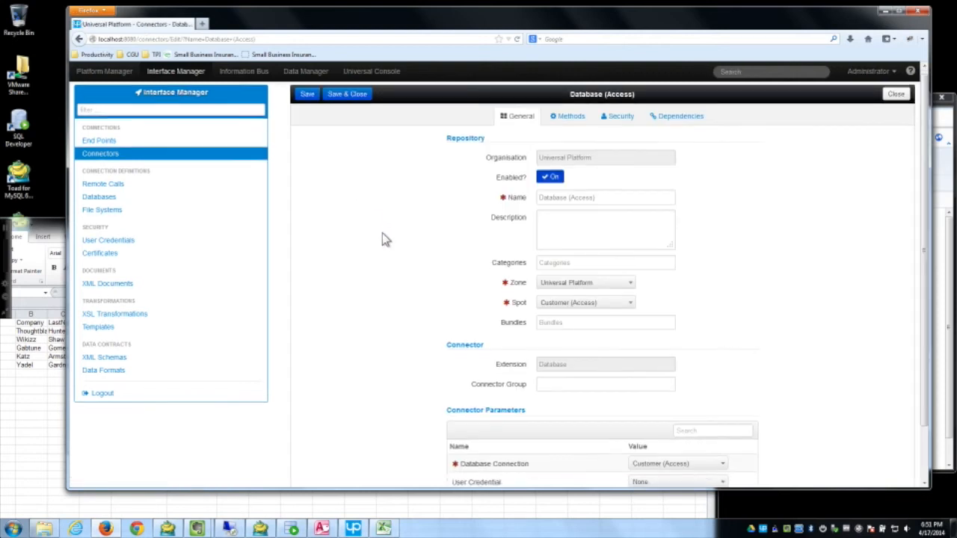
scroll(382, 237, down, 2)
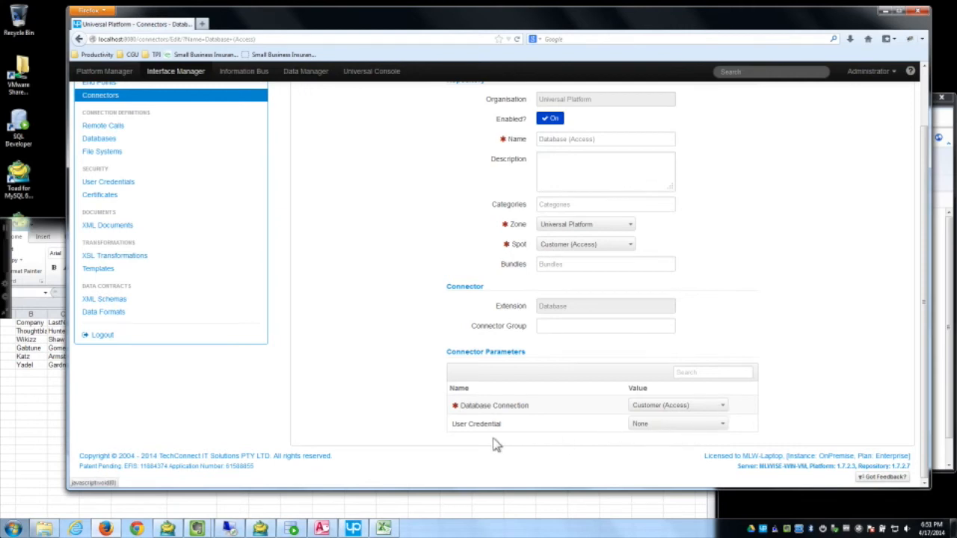
scroll(493, 444, up, 3)
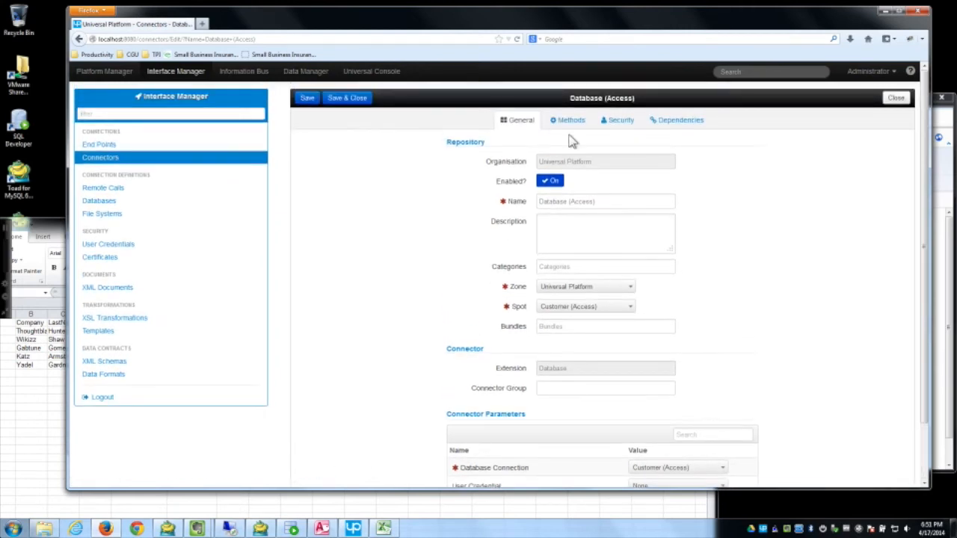
click(569, 125)
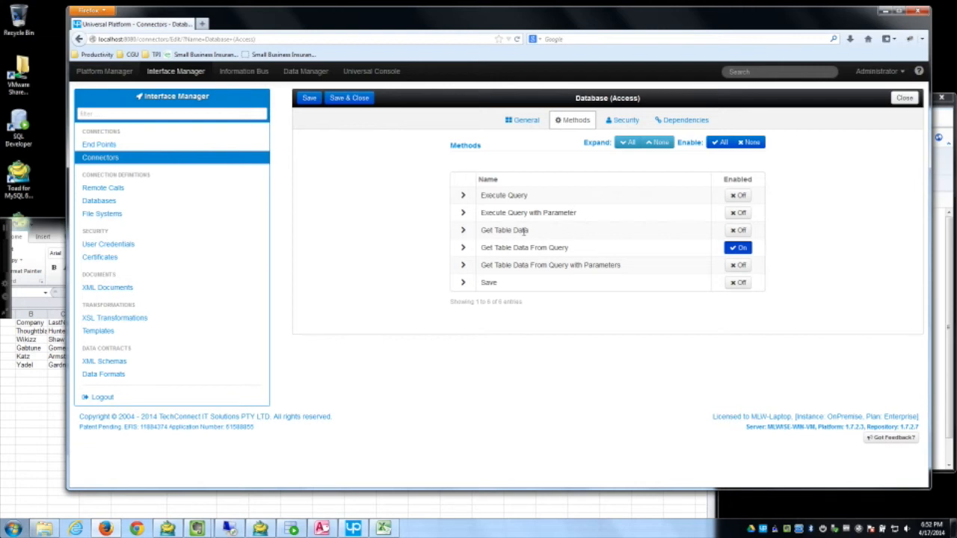
click(362, 100)
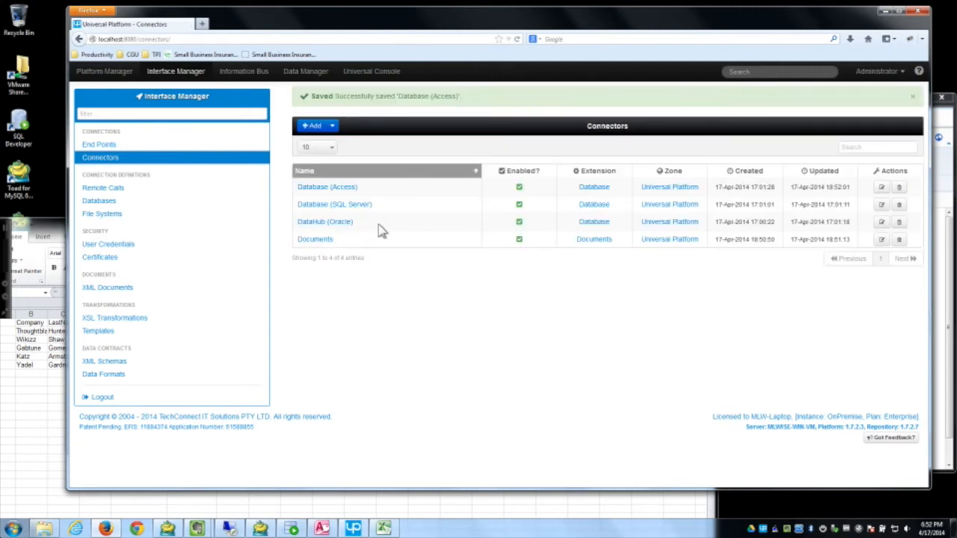
Step: Add a new Database connector named 'Database (MYSQL)' and save it
click(336, 129)
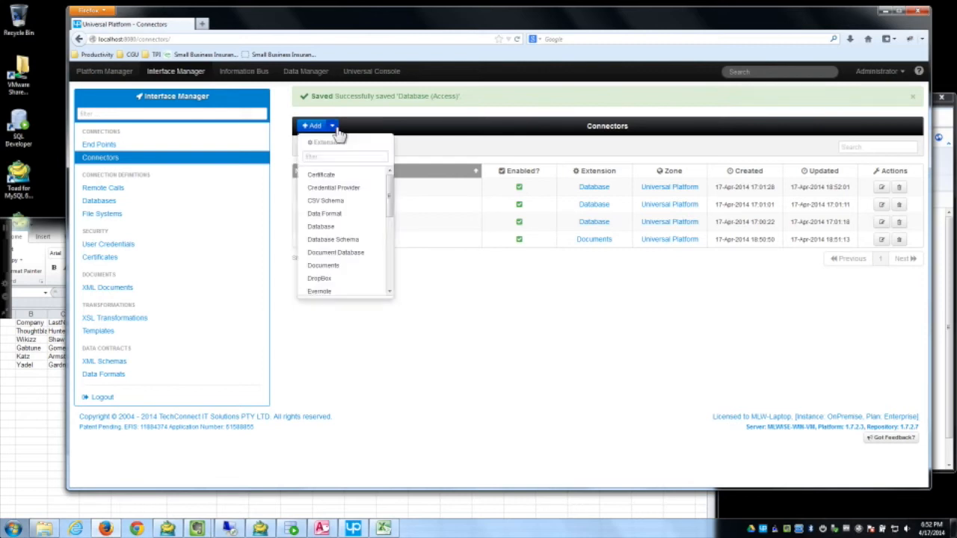
scroll(335, 223, down, 1)
click(334, 224)
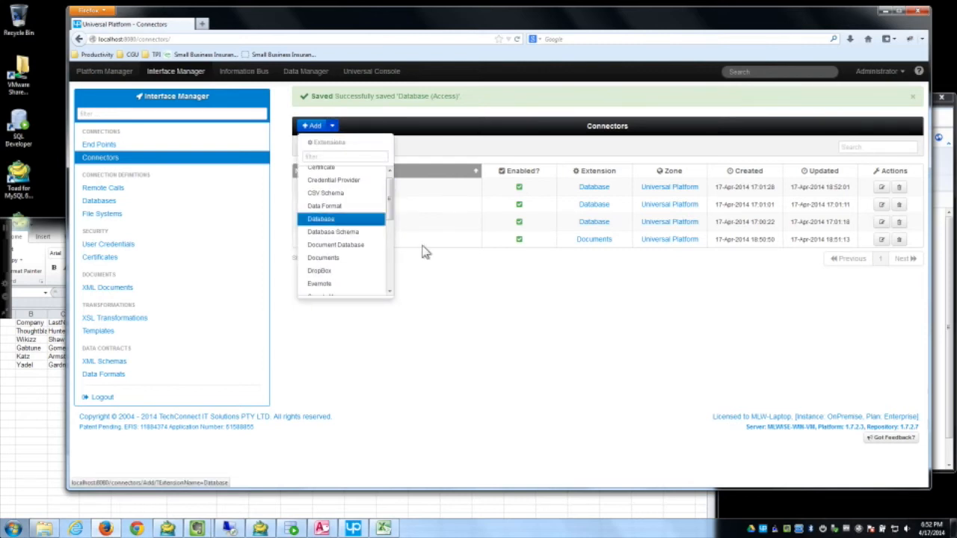
drag(583, 203, 471, 194)
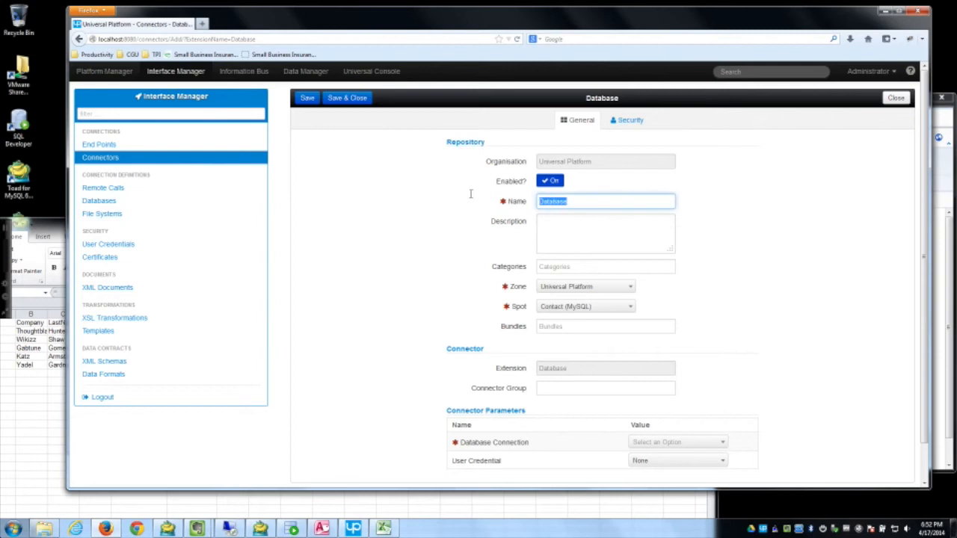
text(Data)
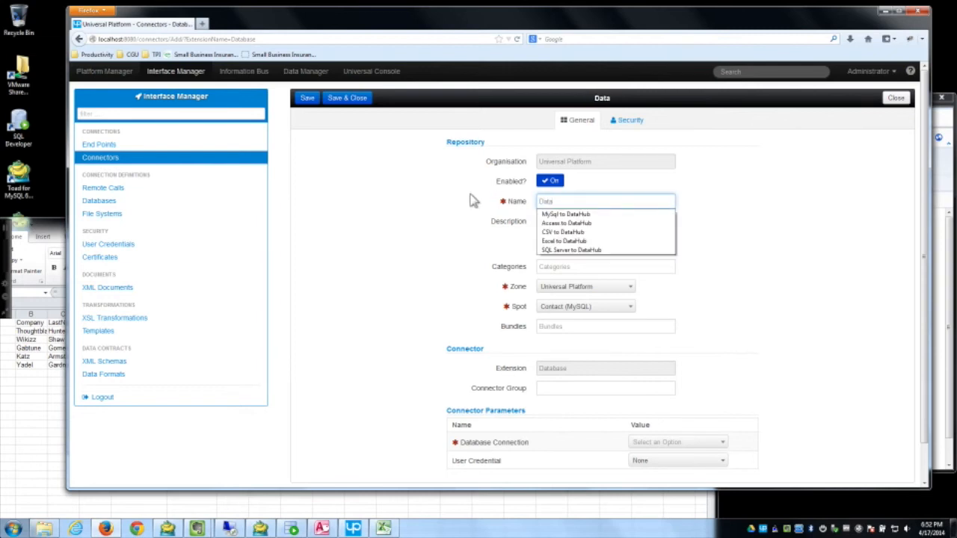
text(base (MYSQL))
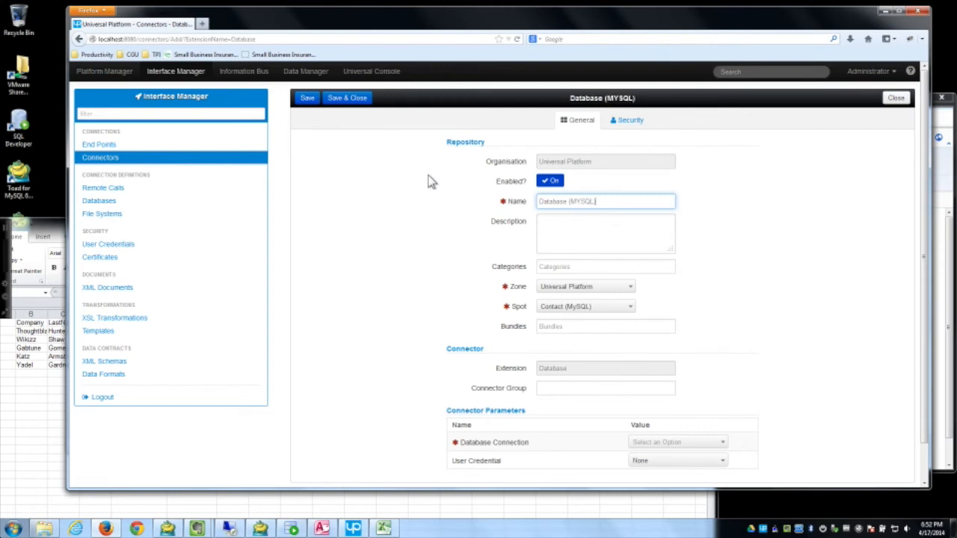
click(307, 98)
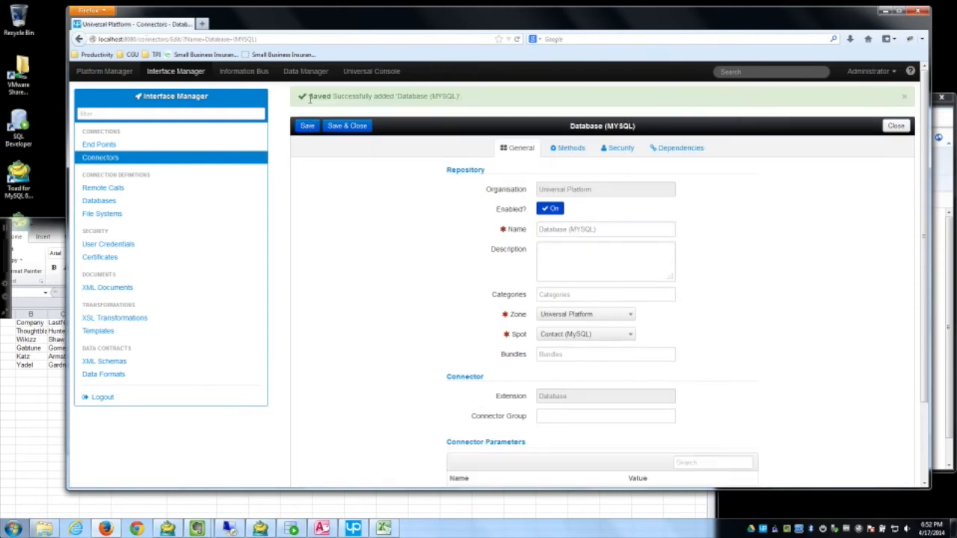
Step: Keep spot Contact (MySQL) and zone Universal Platform, set database connection to Contact (MySQL), and save
scroll(486, 348, down, 2)
click(607, 250)
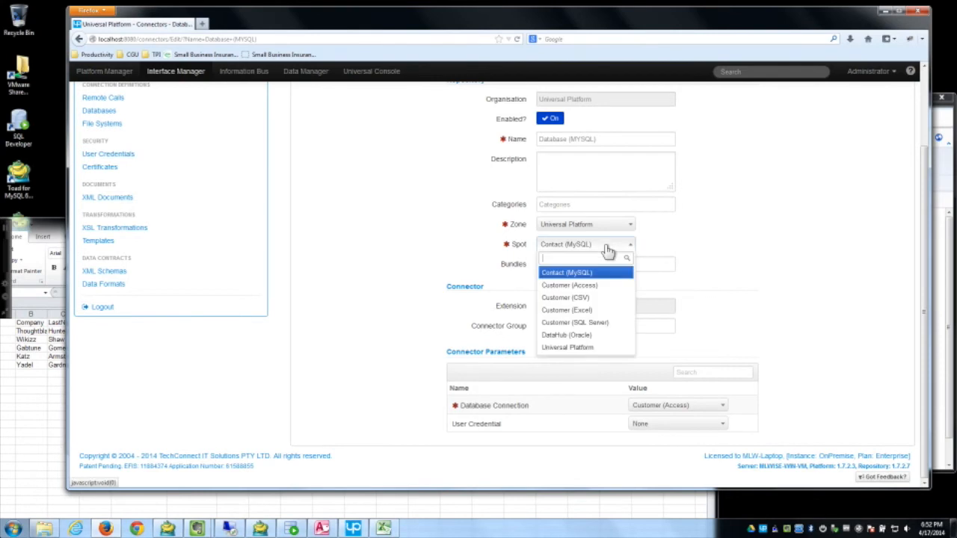
click(604, 272)
click(589, 226)
click(585, 252)
click(395, 338)
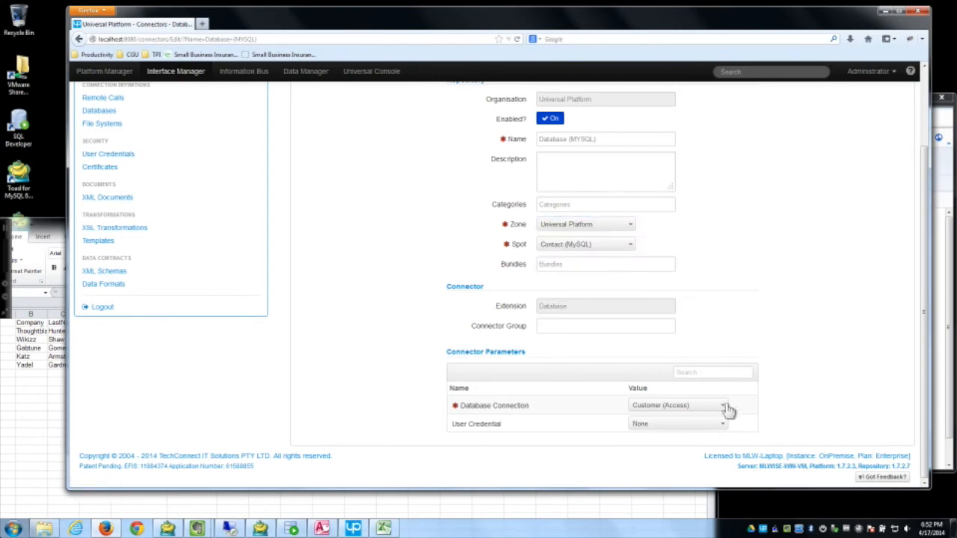
click(689, 409)
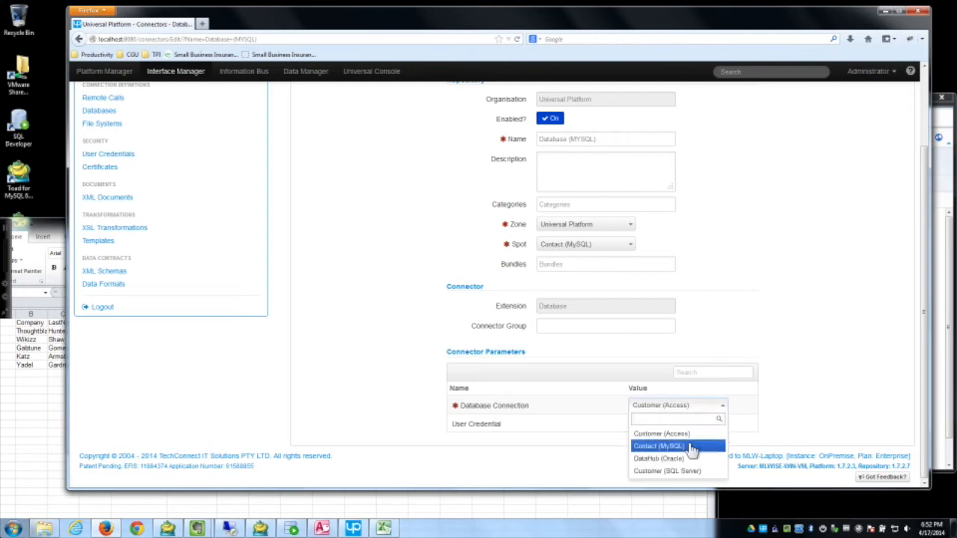
click(690, 444)
scroll(419, 336, up, 3)
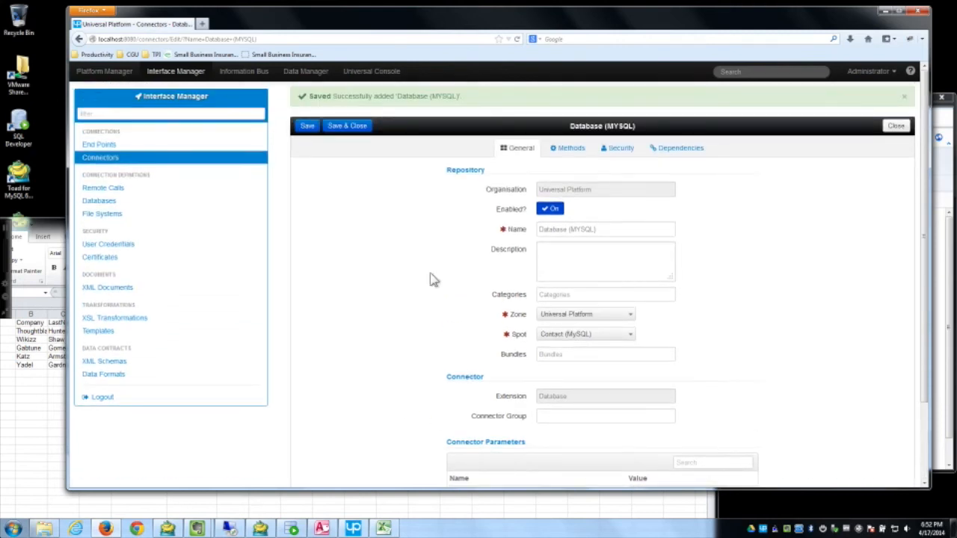
click(308, 126)
Step: Enable the Get Table Data From Query method, then save and close the connector
click(583, 149)
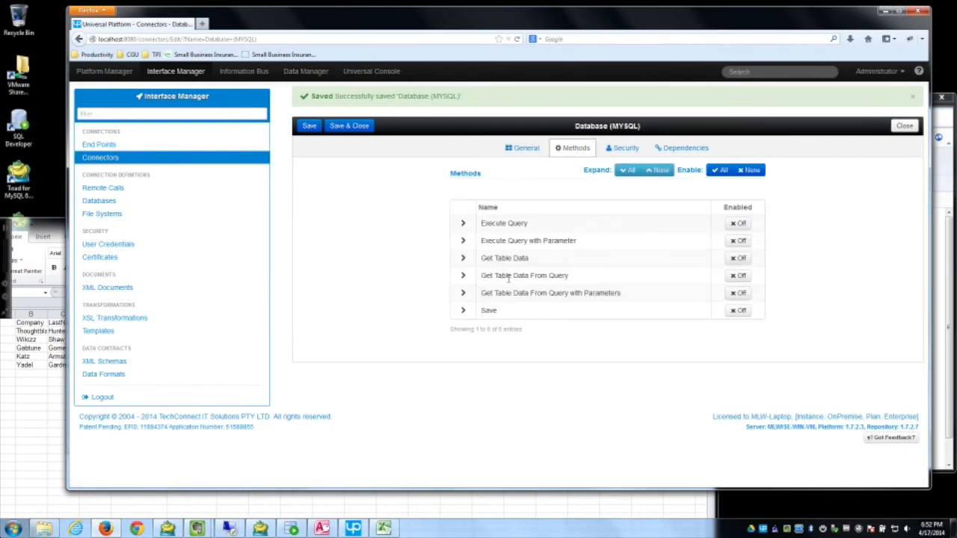
click(738, 276)
click(347, 127)
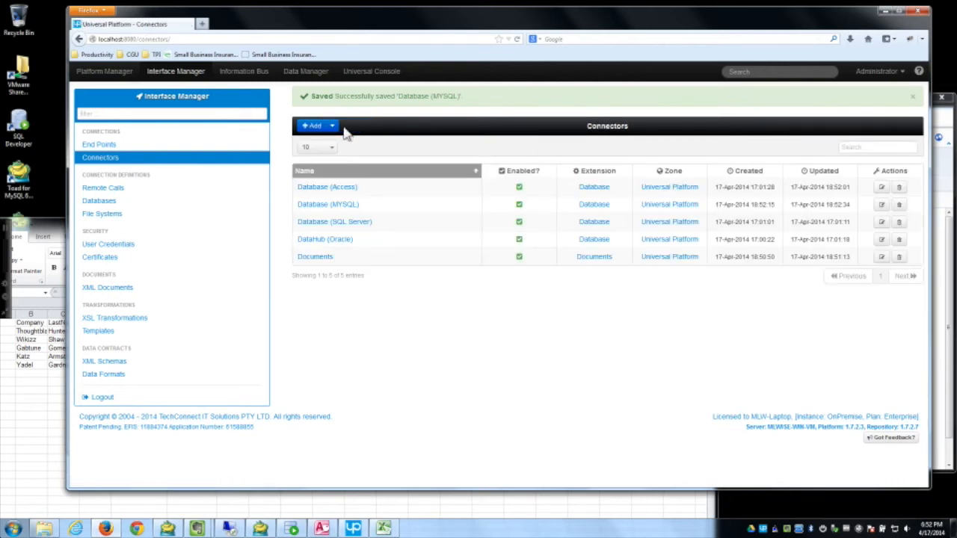
click(330, 242)
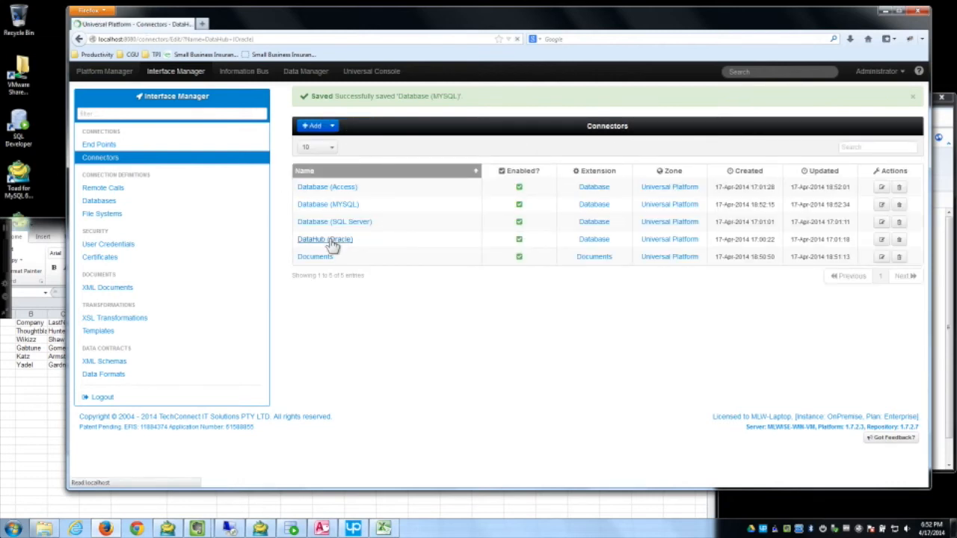
Step: Confirm DataHub (Oracle) has Get Table Data From Query and Save enabled, then save and close it
scroll(376, 291, down, 1)
scroll(376, 292, down, 1)
scroll(371, 291, up, 2)
click(586, 126)
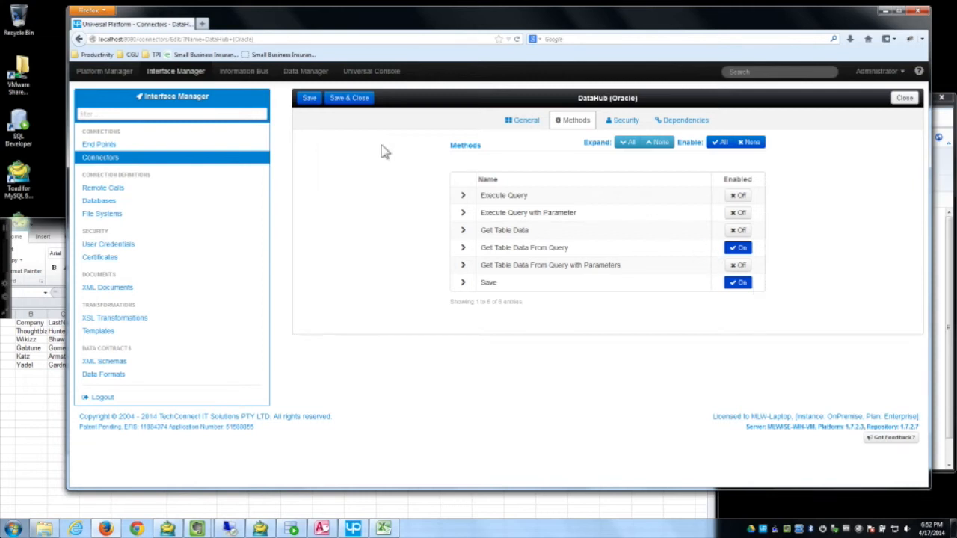
click(363, 100)
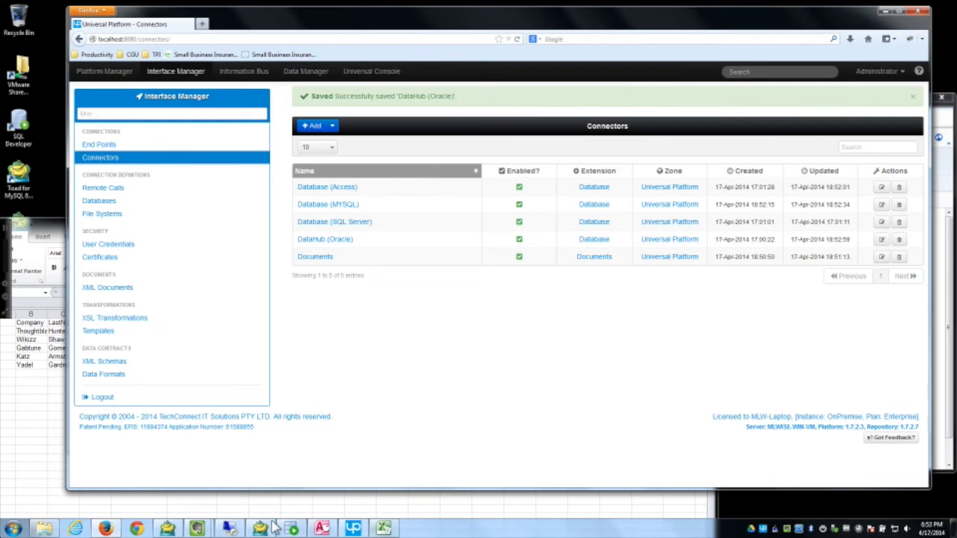
mouse_move(275, 528)
click(331, 482)
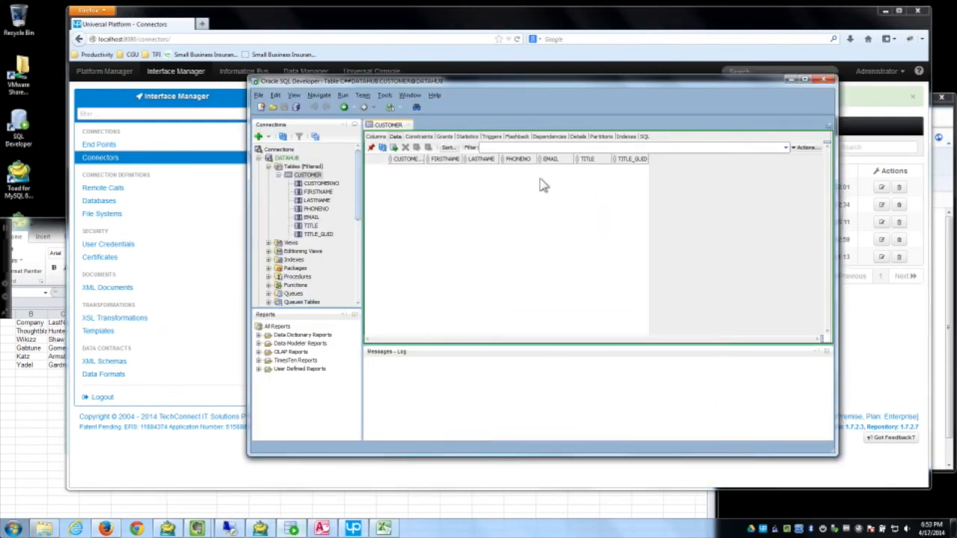
drag(546, 89, 581, 106)
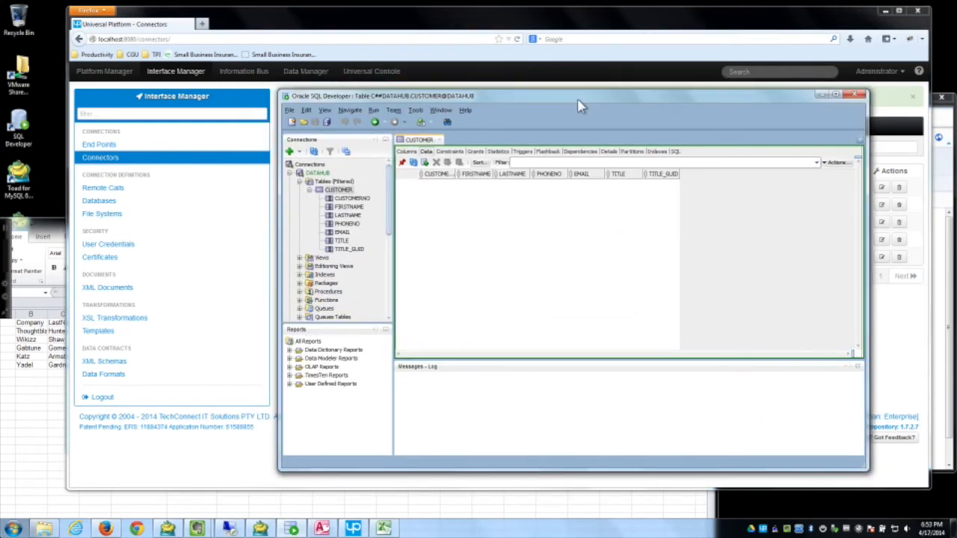
click(824, 95)
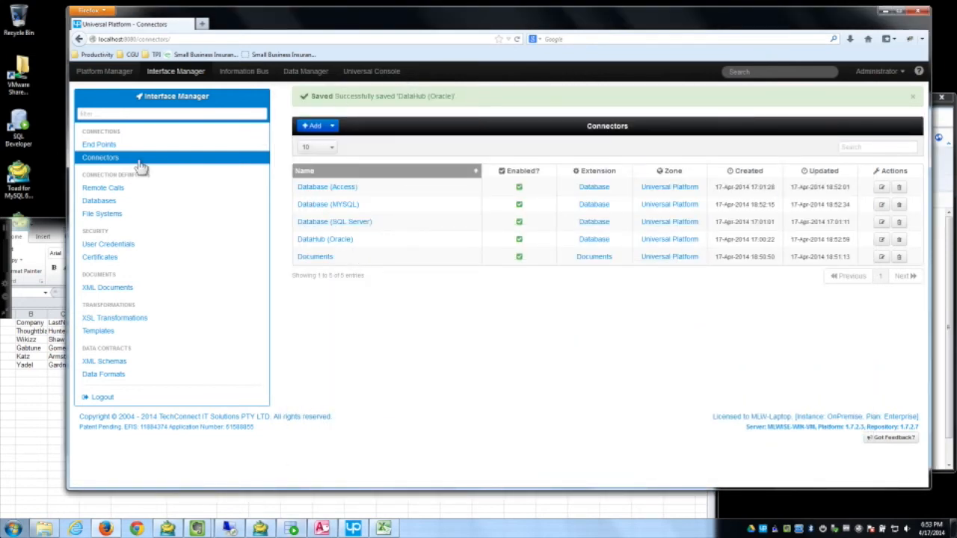
Step: Go to the Pipelines list in platform management and start a new pipeline
click(117, 143)
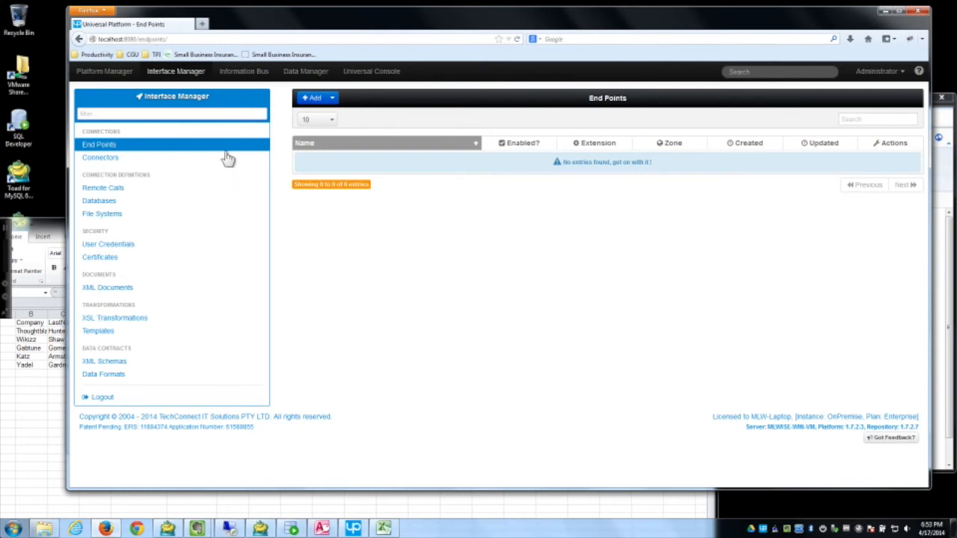
click(107, 75)
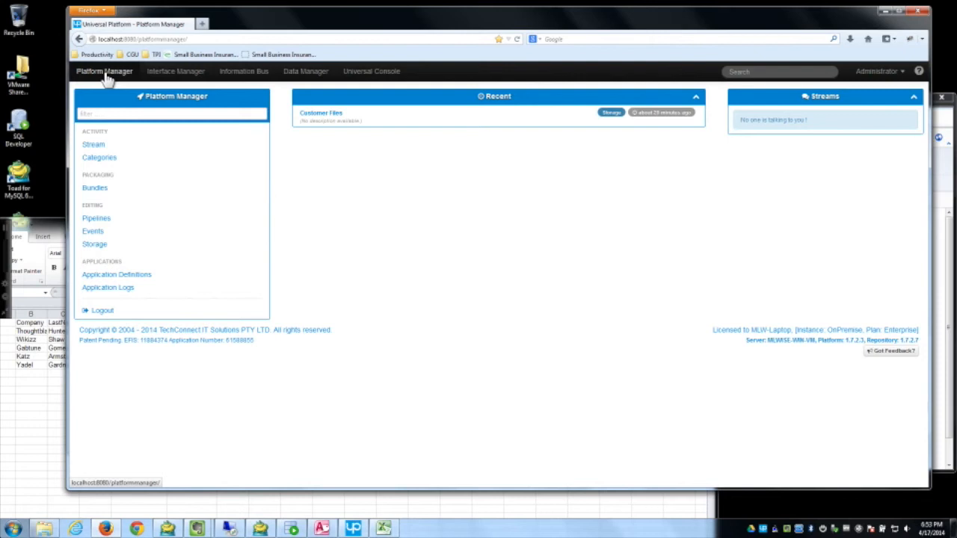
click(96, 220)
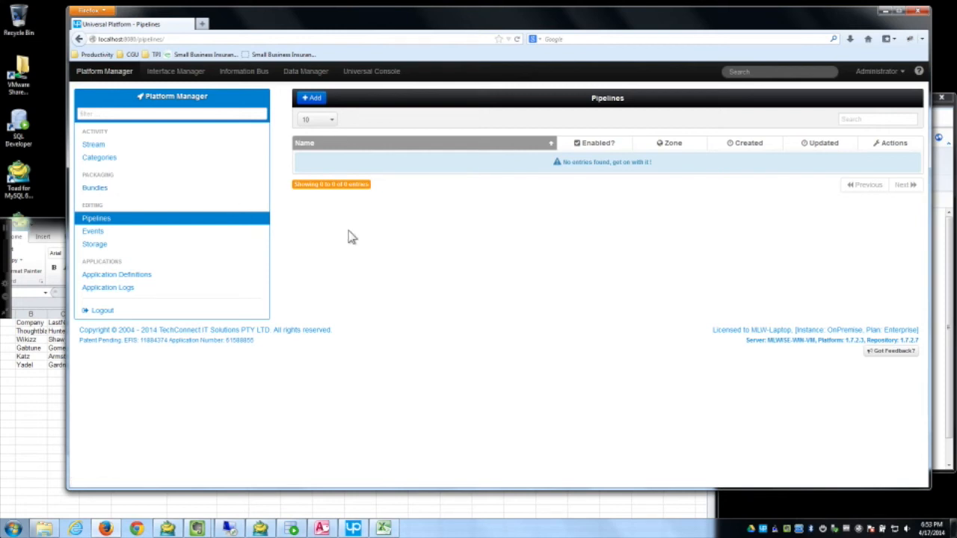
click(312, 97)
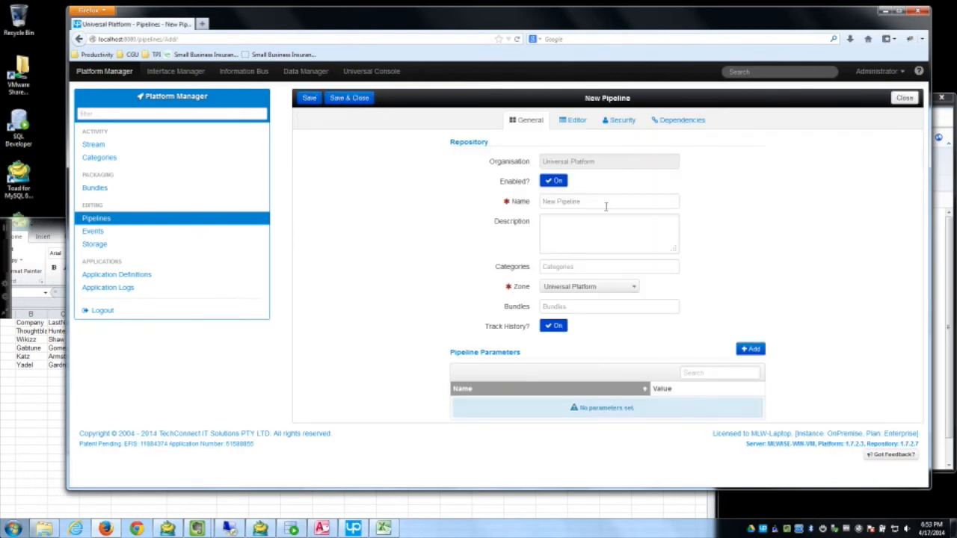
Step: Name the pipeline 'Get Customer', save it, and open its editor canvas
click(516, 202)
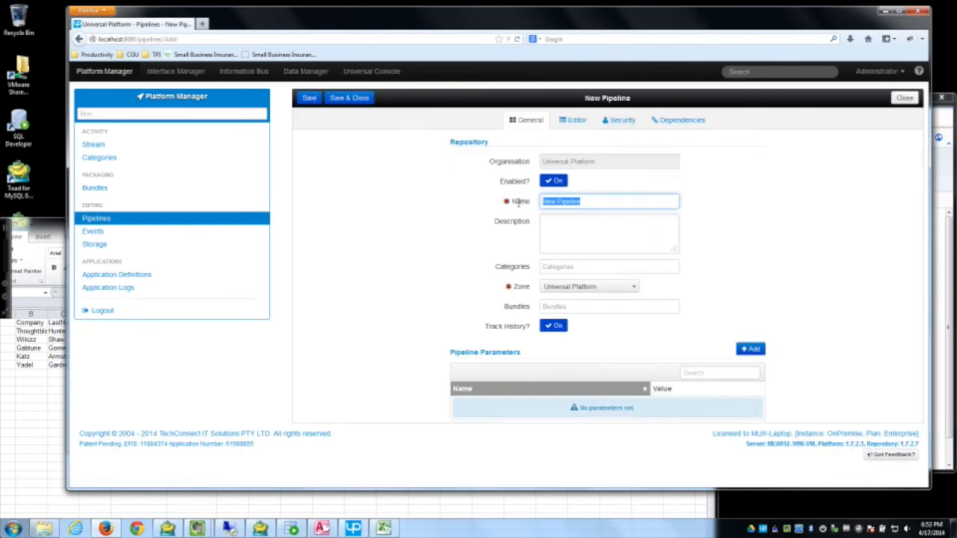
text(Get)
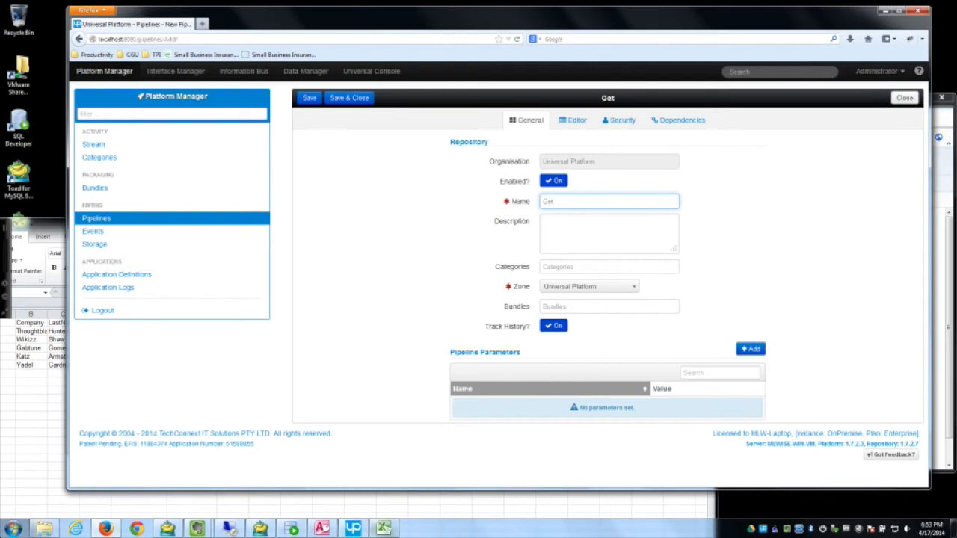
click(291, 529)
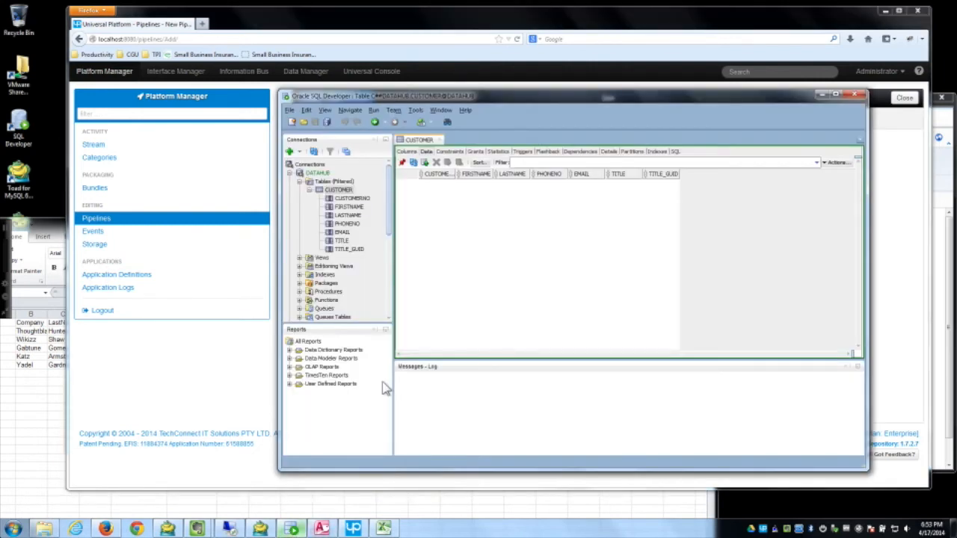
click(694, 33)
text(Customer)
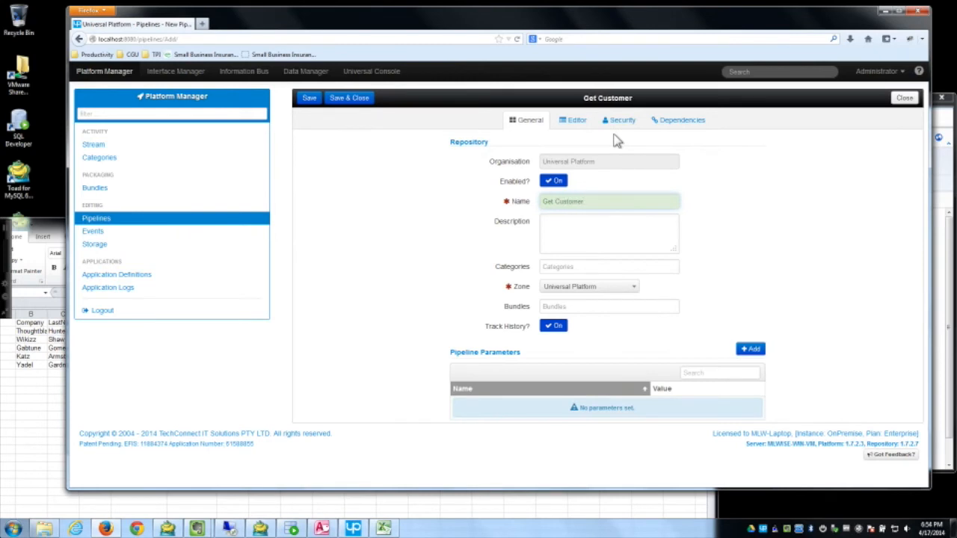
click(313, 102)
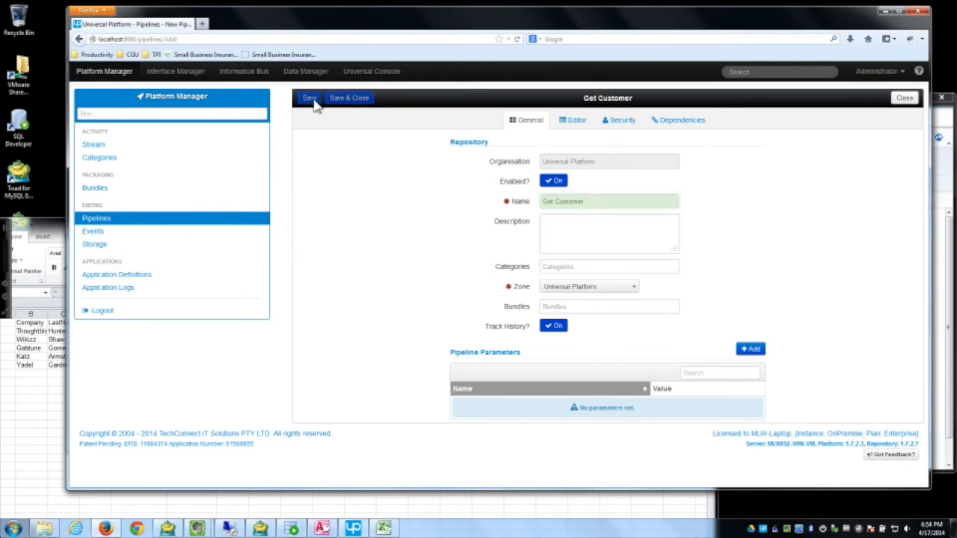
click(585, 129)
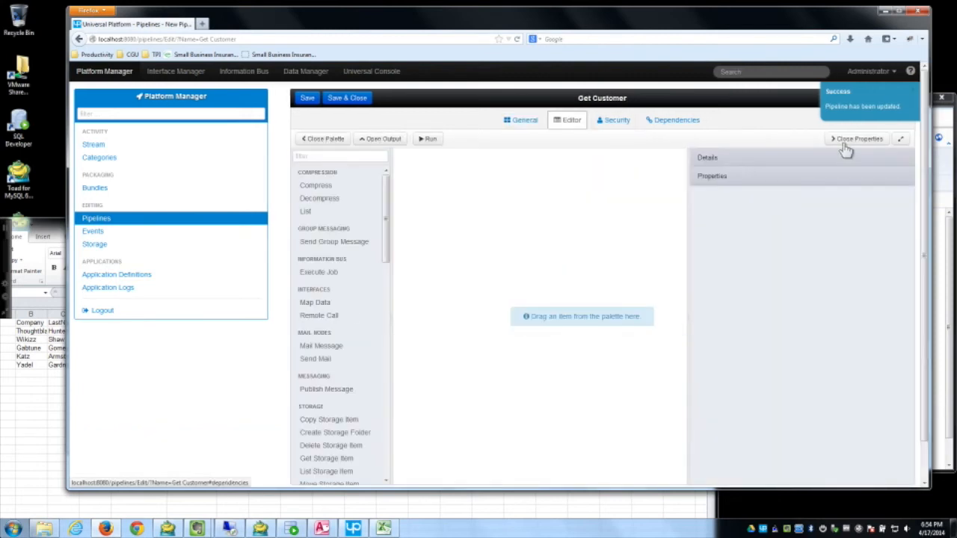
Step: In the maximised editor, add a Get Table Data From Query step using 'DataHub (Oracle) - Customer'
click(901, 140)
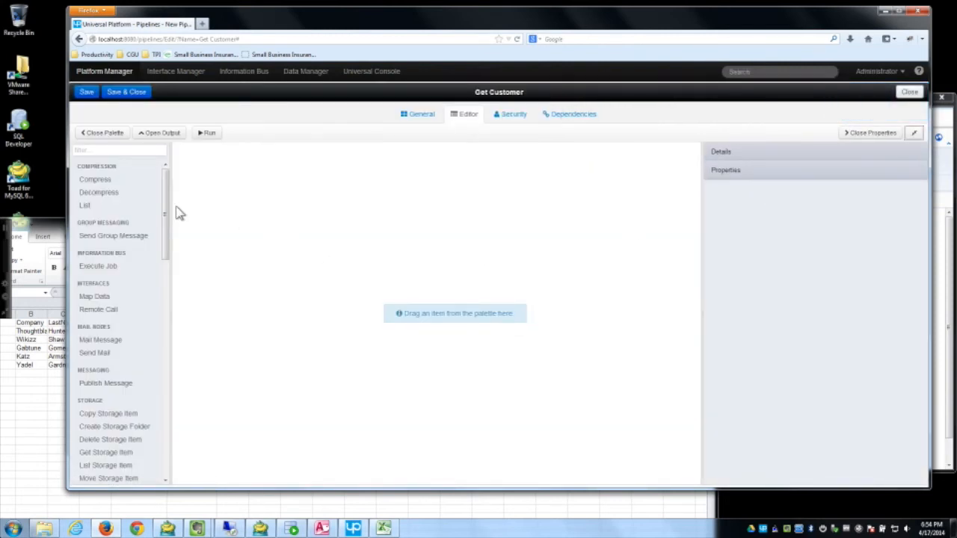
scroll(167, 232, down, 3)
scroll(170, 201, up, 3)
drag(169, 199, 167, 453)
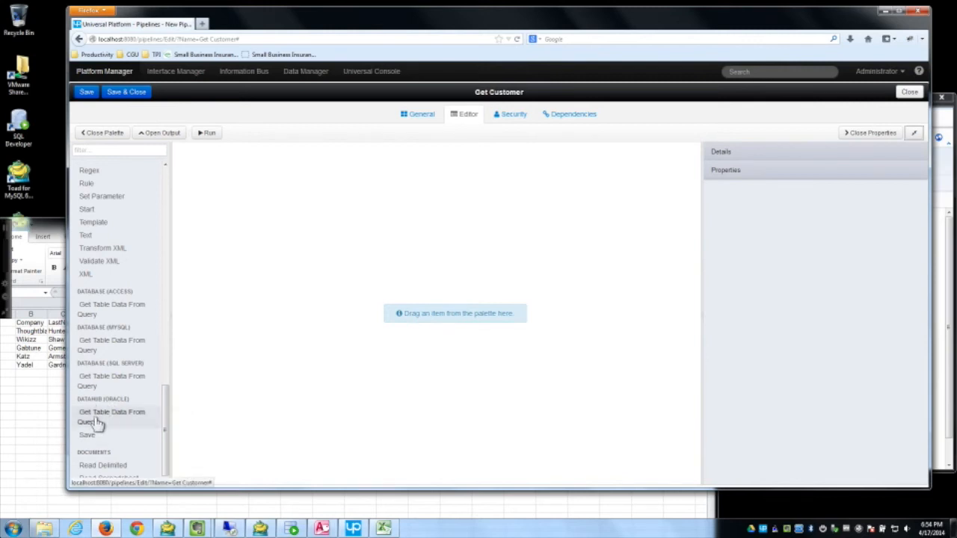
drag(100, 423, 366, 241)
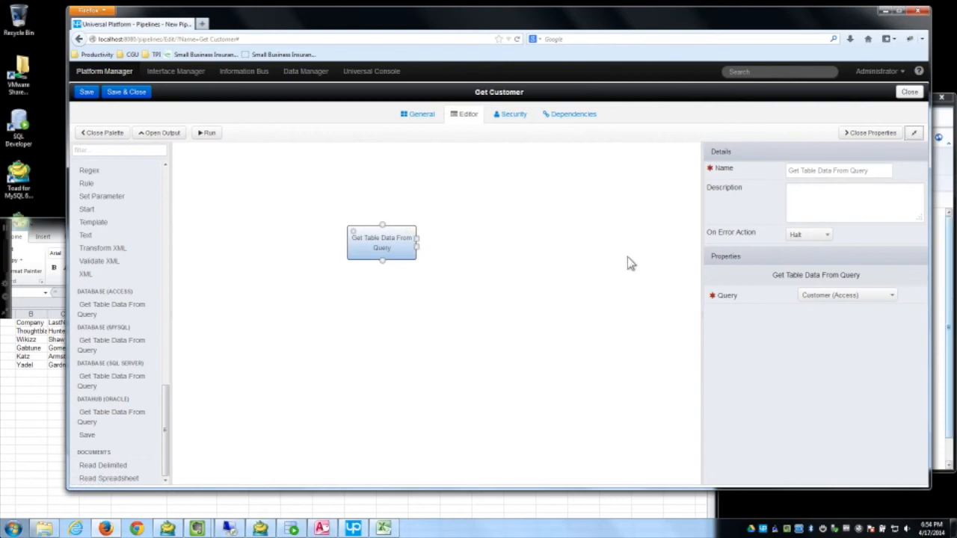
click(844, 299)
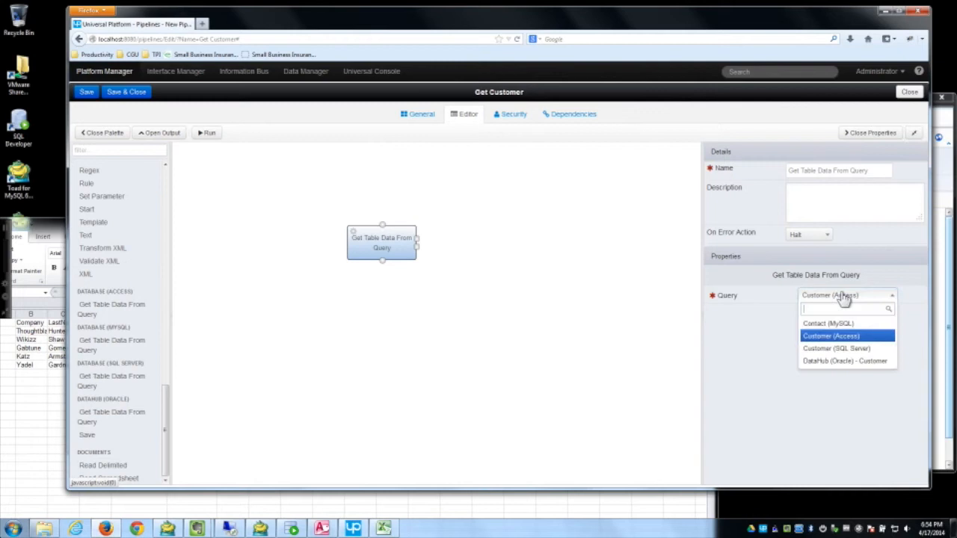
click(828, 366)
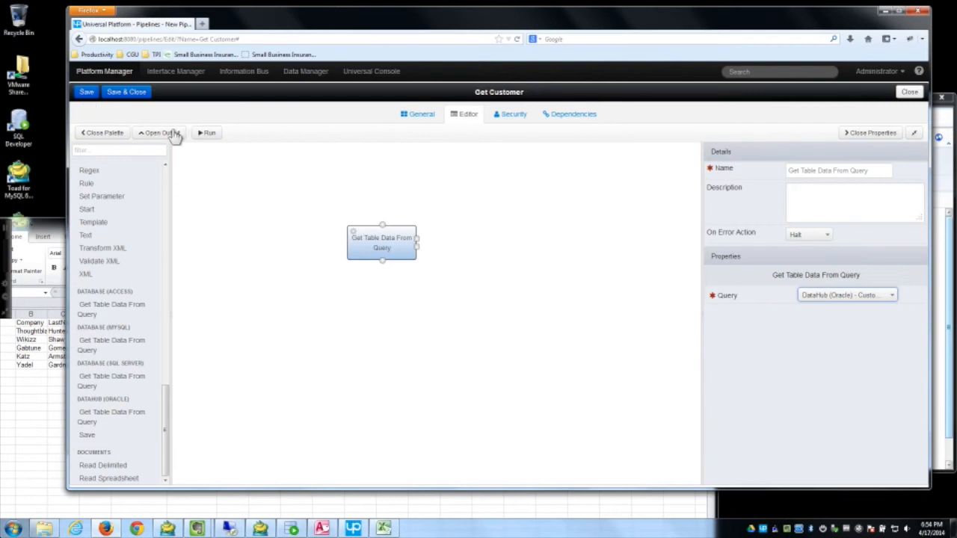
Step: Run Get Customer (completes in 0.38s) and line up Start, query step and End vertically
click(206, 132)
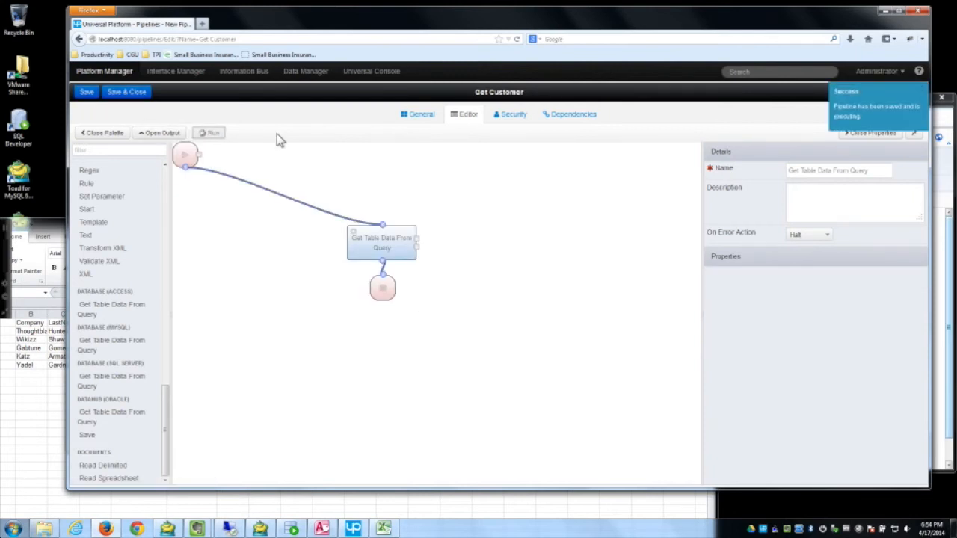
drag(176, 153, 345, 179)
drag(384, 297, 392, 307)
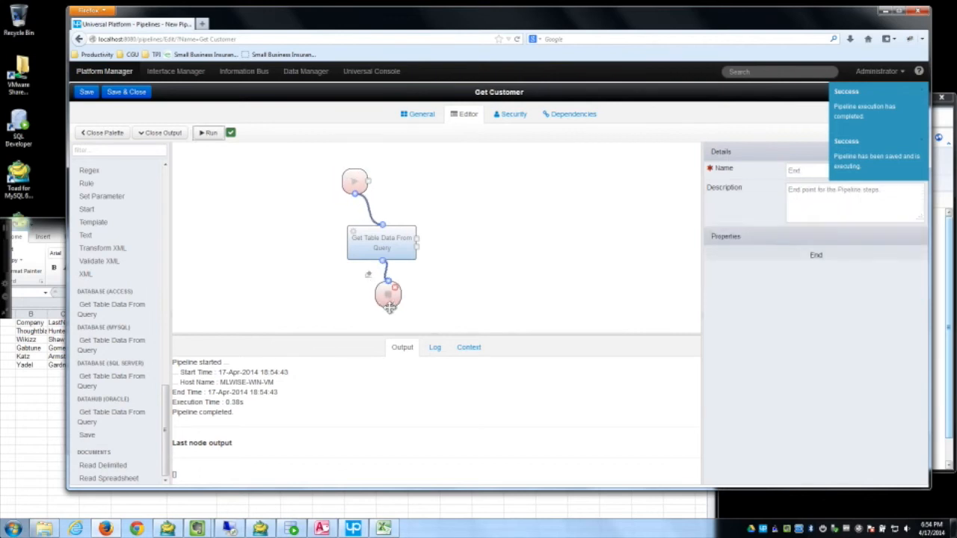
drag(378, 243, 372, 238)
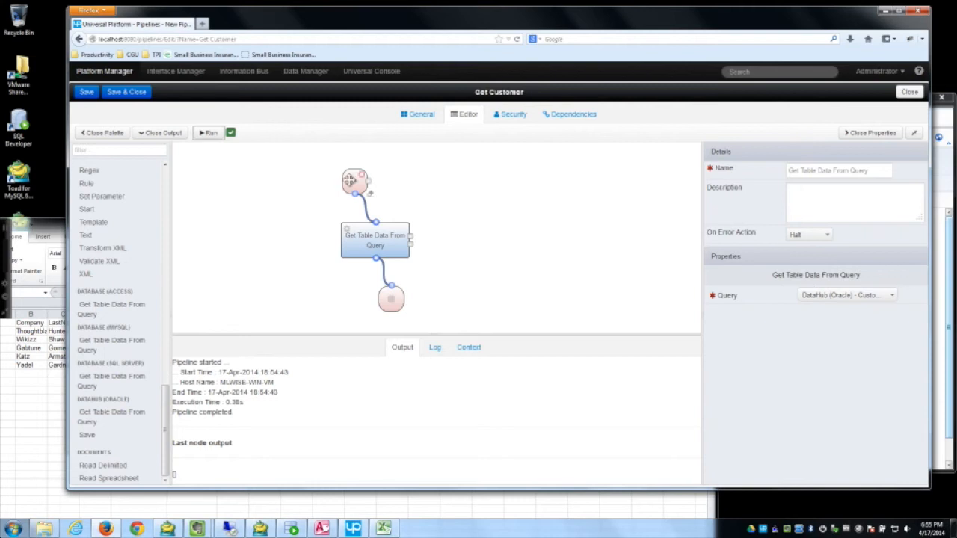
click(349, 180)
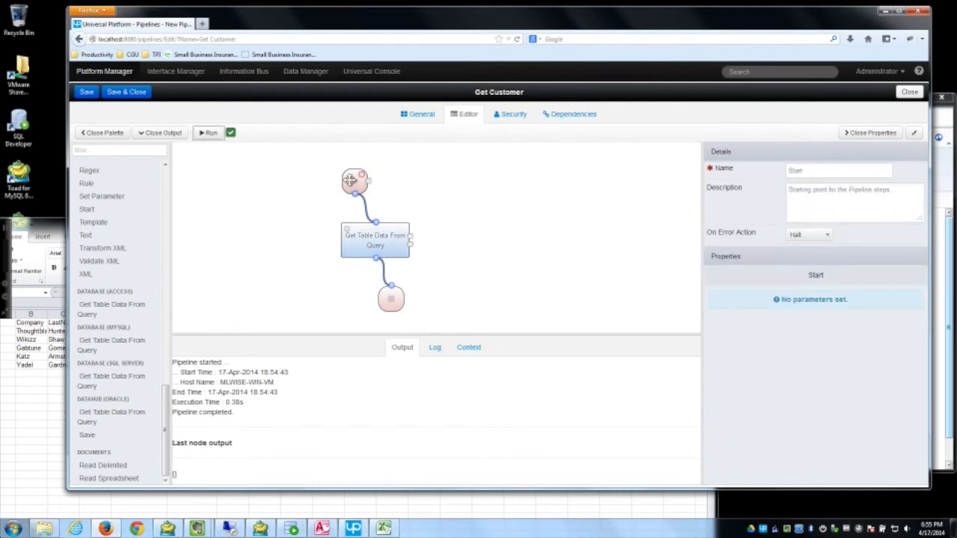
drag(379, 243, 380, 239)
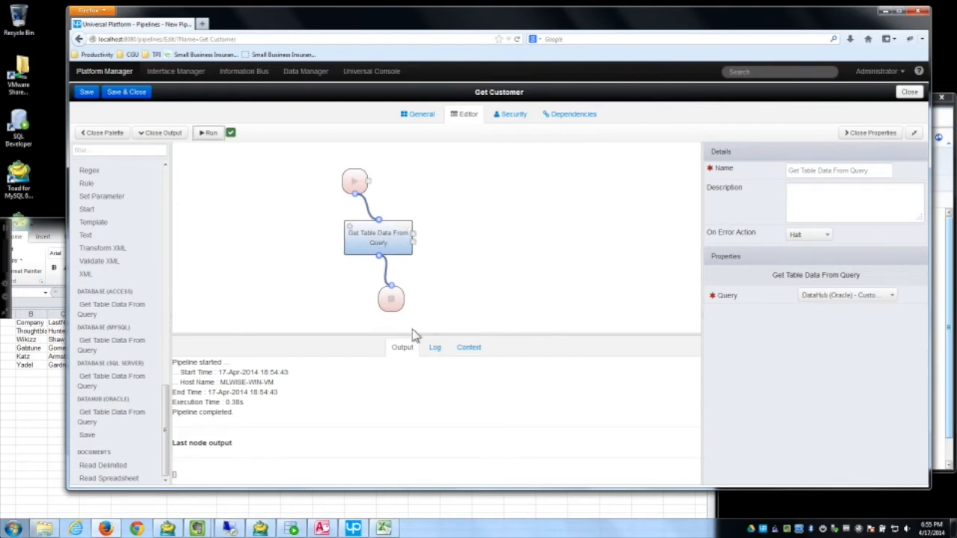
drag(392, 300, 389, 304)
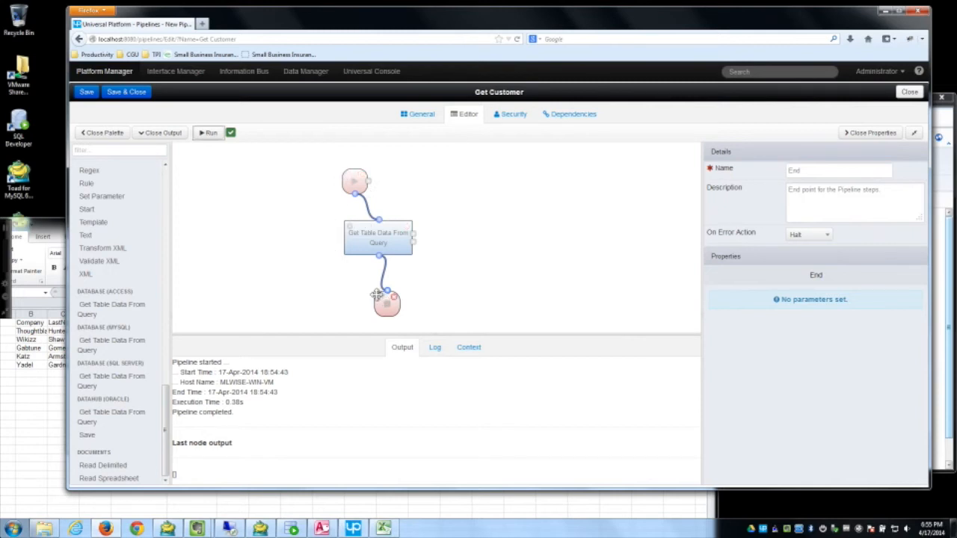
mouse_move(382, 243)
mouse_down()
mouse_move(382, 251)
mouse_move(370, 243)
mouse_up()
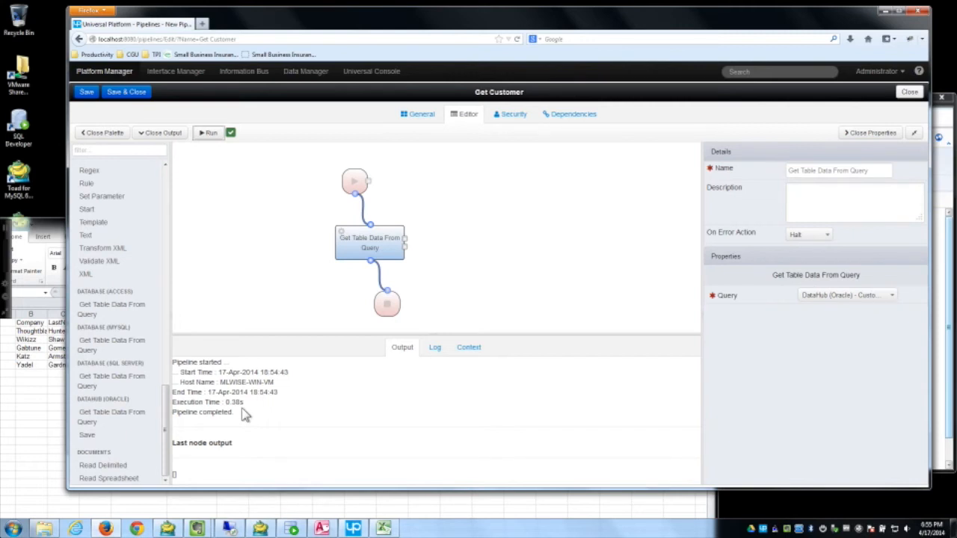
Step: Check the run's Log and Context, inspect the query step's returned data, then save and close Get Customer
click(436, 348)
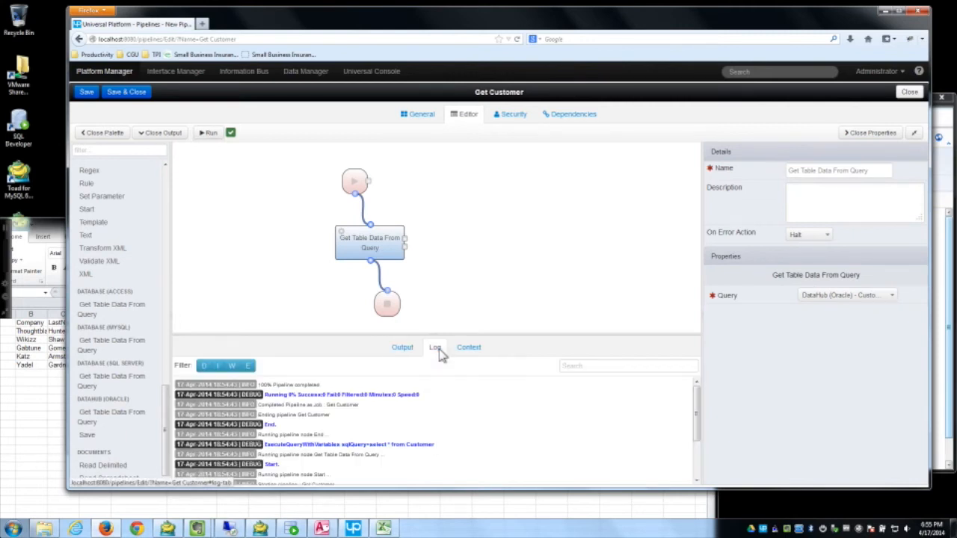
scroll(346, 458, down, 3)
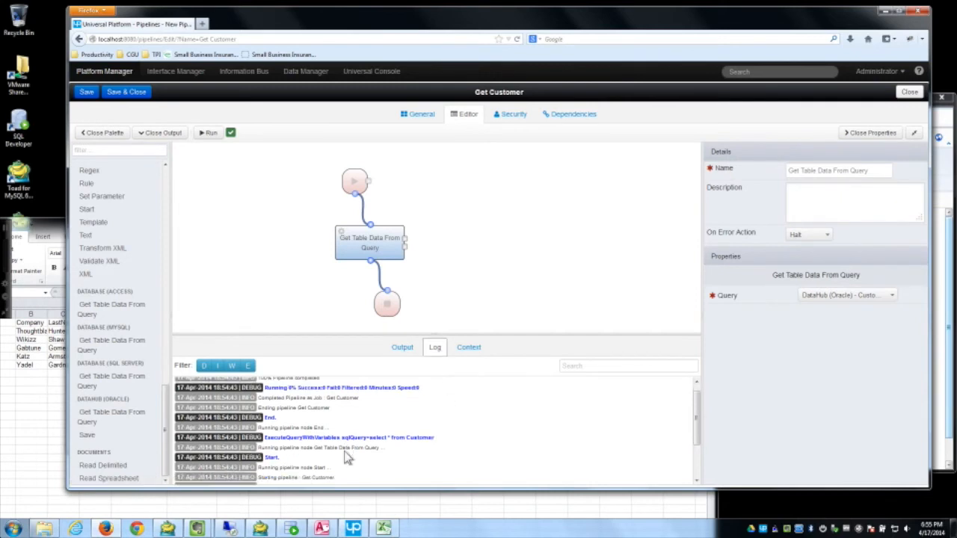
scroll(346, 458, up, 5)
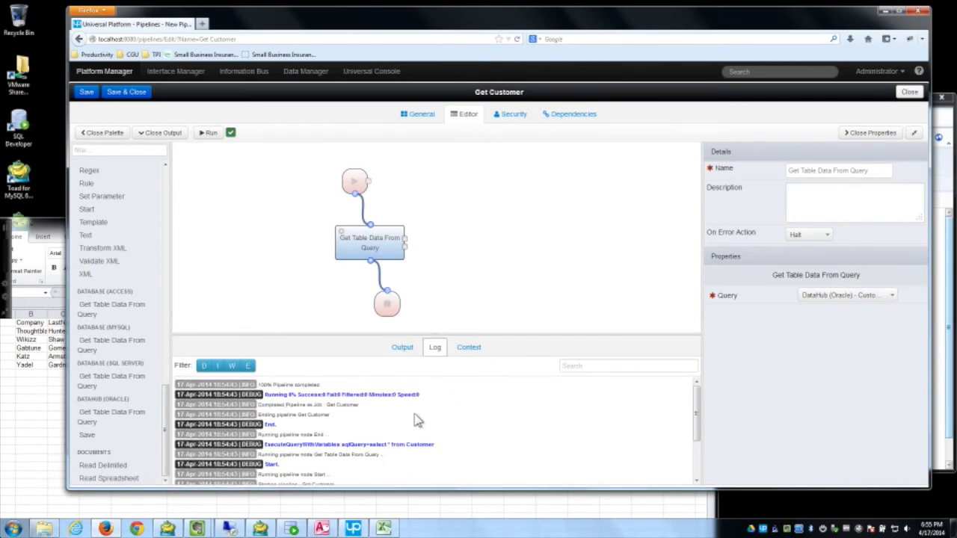
click(466, 348)
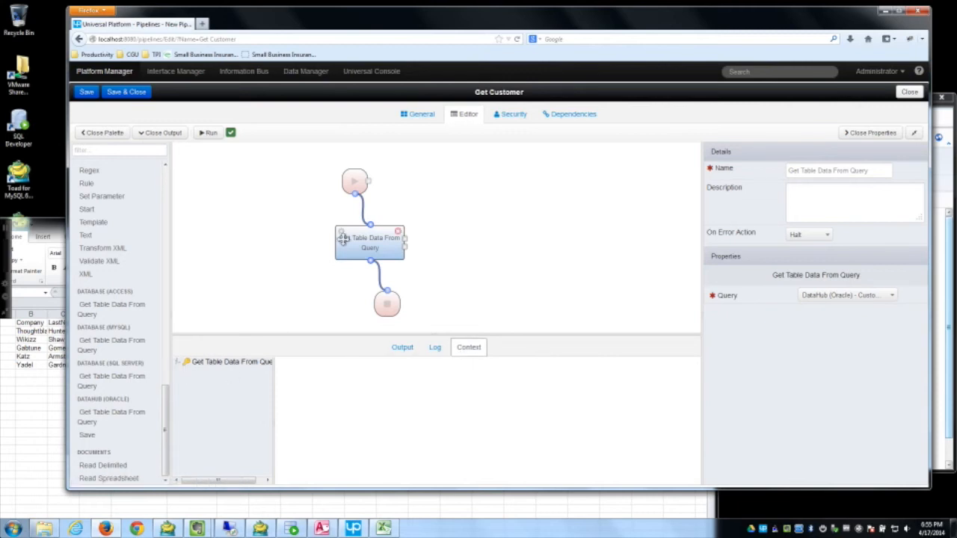
click(178, 362)
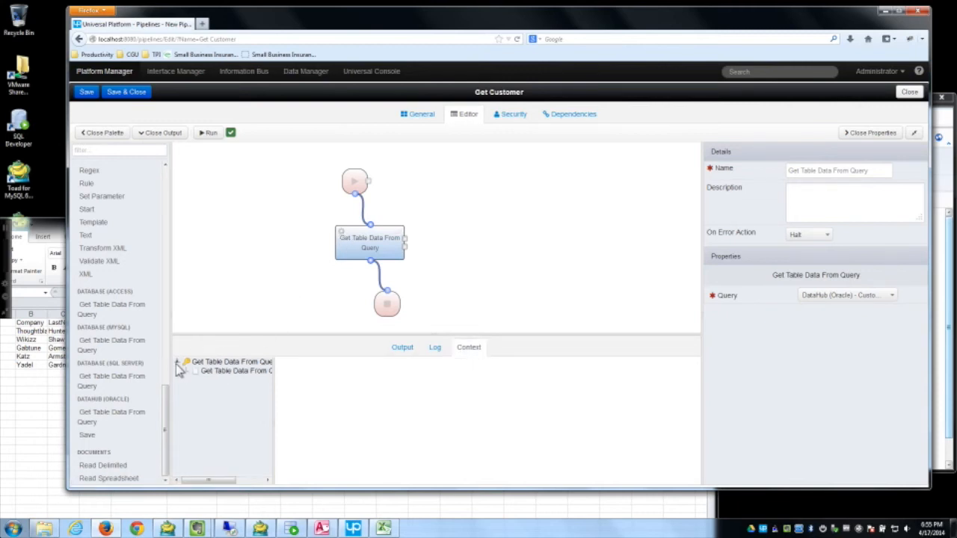
click(224, 372)
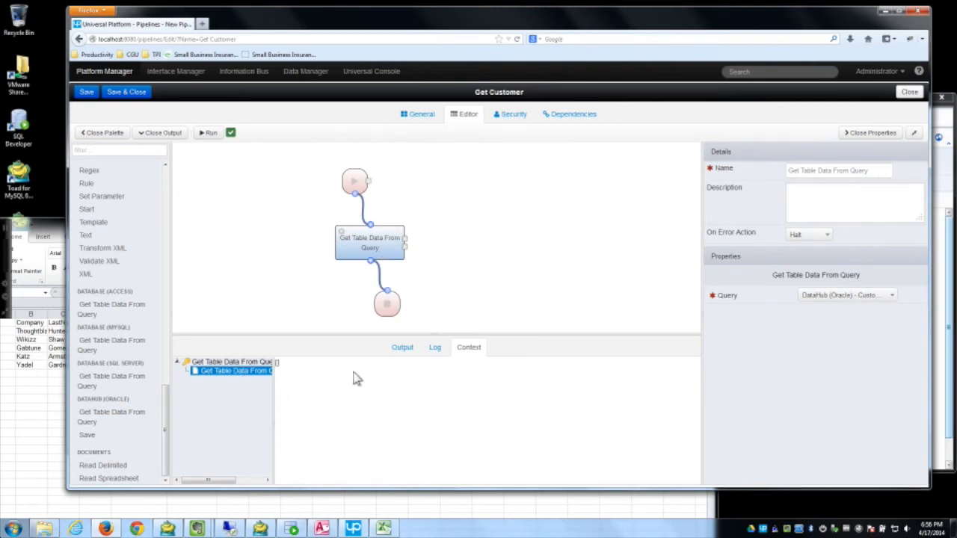
click(127, 92)
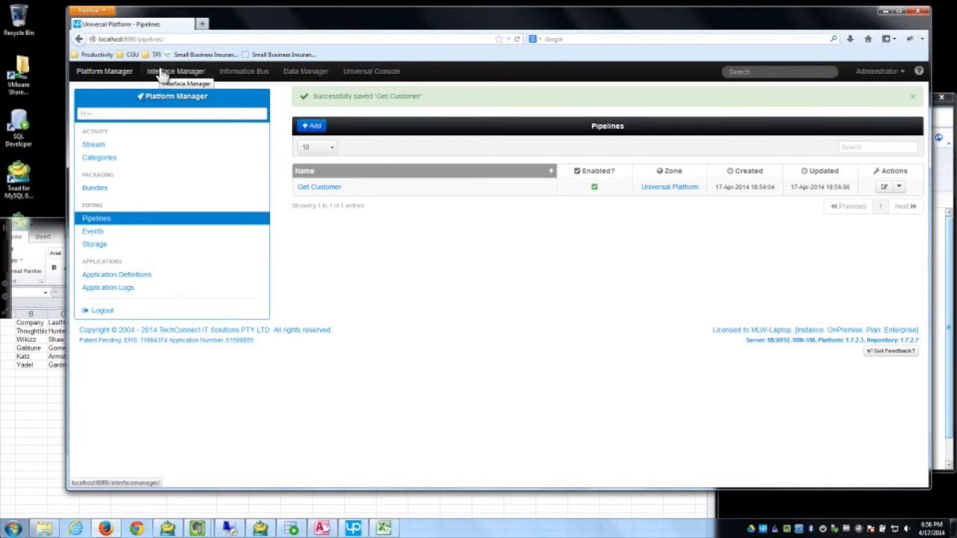
Step: Add a Web Service Pipeline end point under Interface Manager's End Points
click(162, 72)
click(122, 144)
click(333, 101)
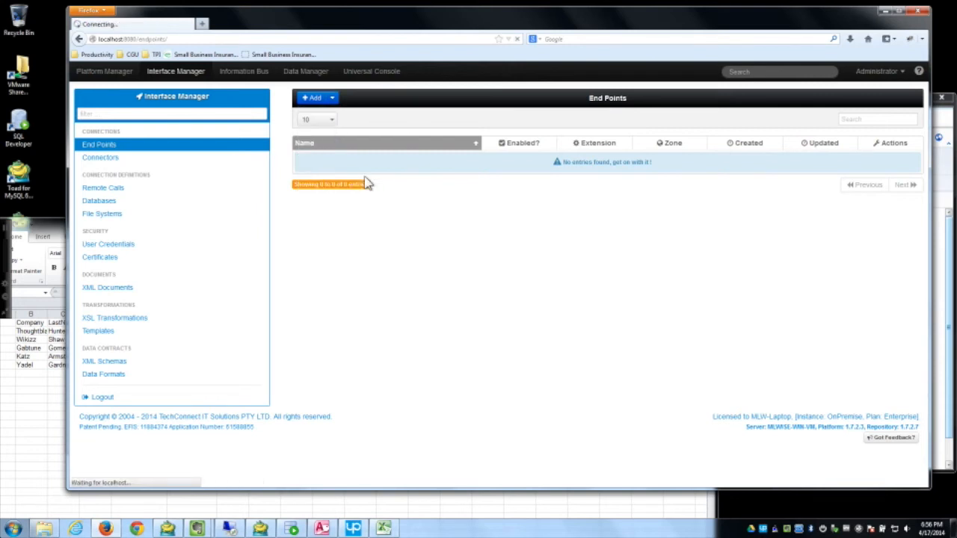
double_click(516, 202)
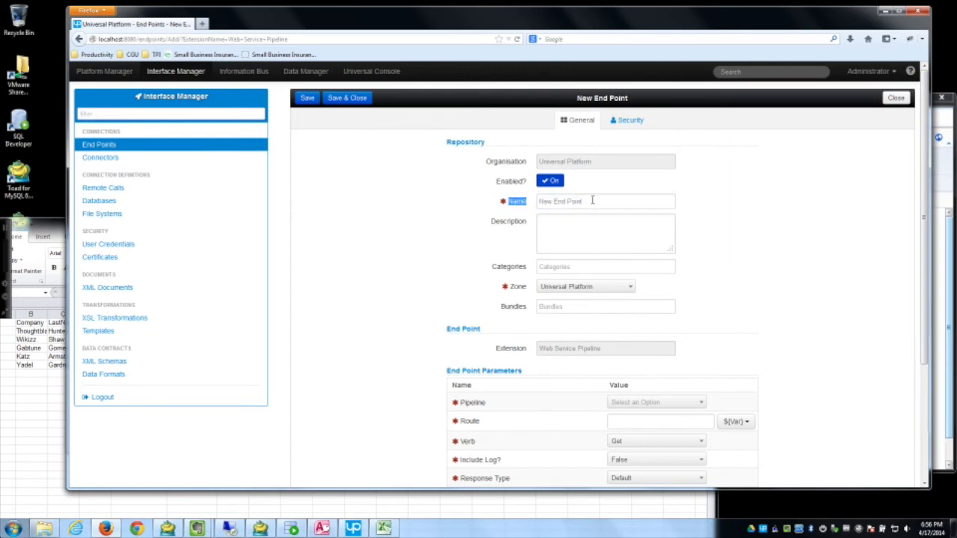
Step: Name the new end point Get Customer and save it
drag(592, 199, 532, 200)
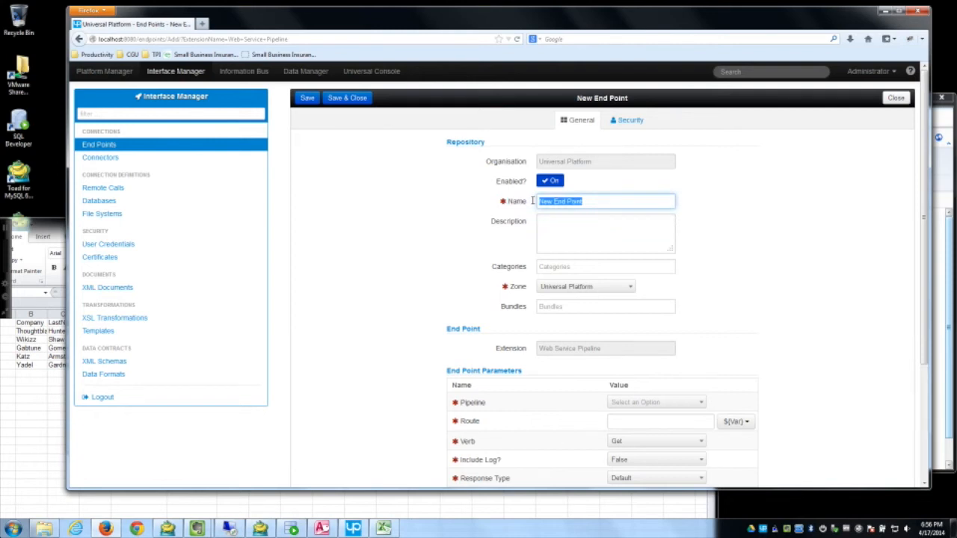
click(293, 529)
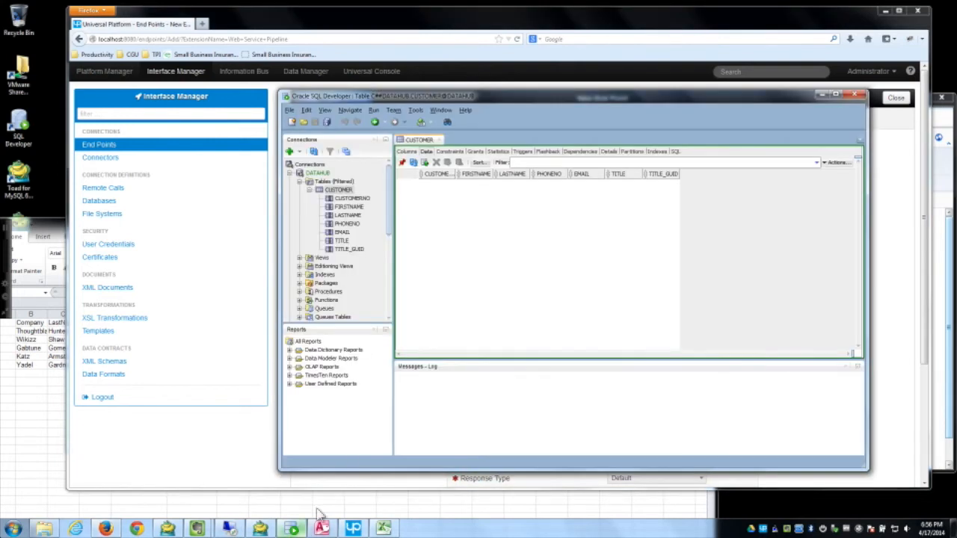
click(823, 94)
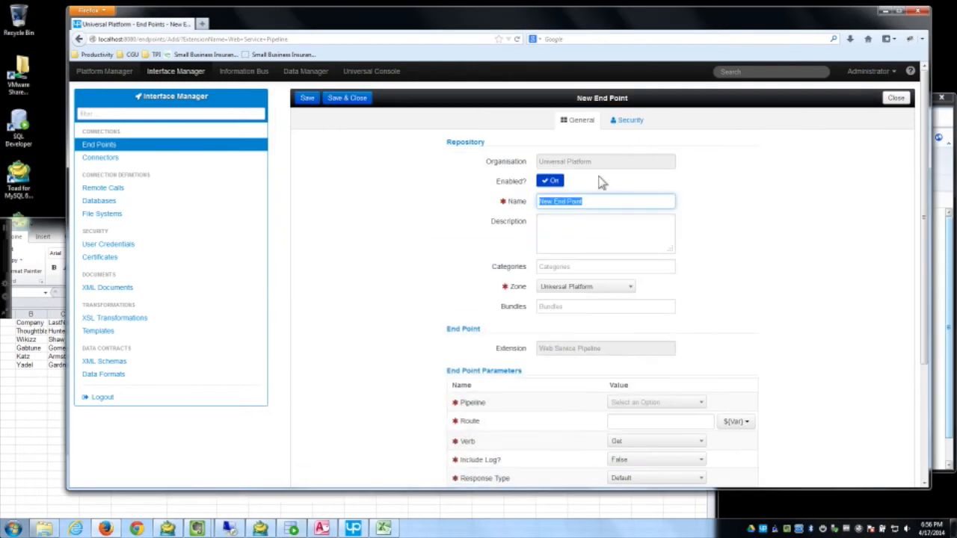
text(Ge)
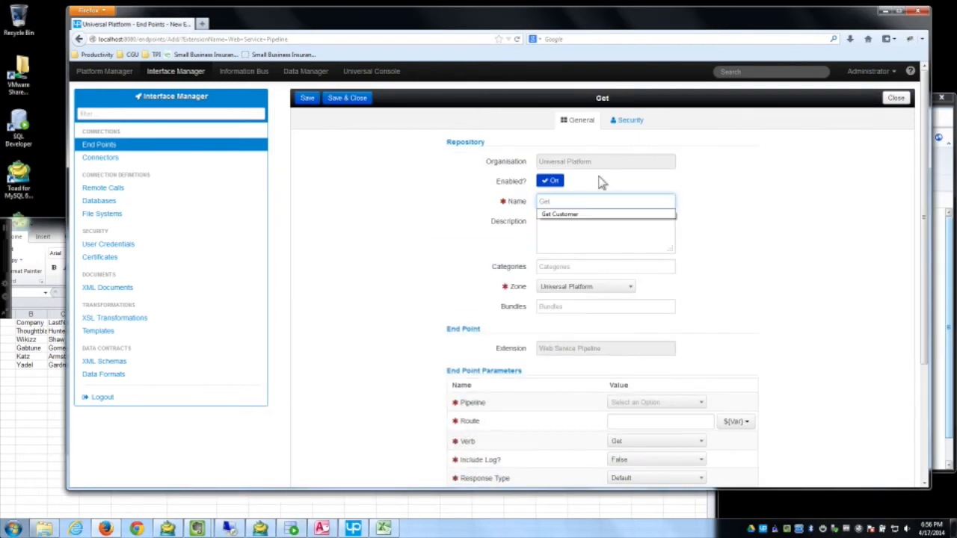
text(t)
key(Down)
key(Tab)
scroll(406, 258, down, 3)
scroll(348, 160, up, 3)
click(308, 99)
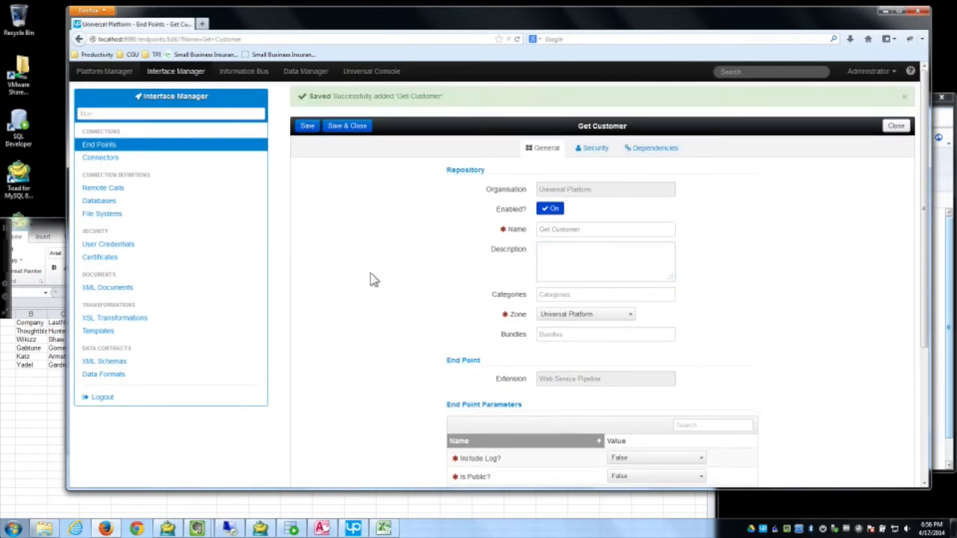
scroll(382, 294, down, 5)
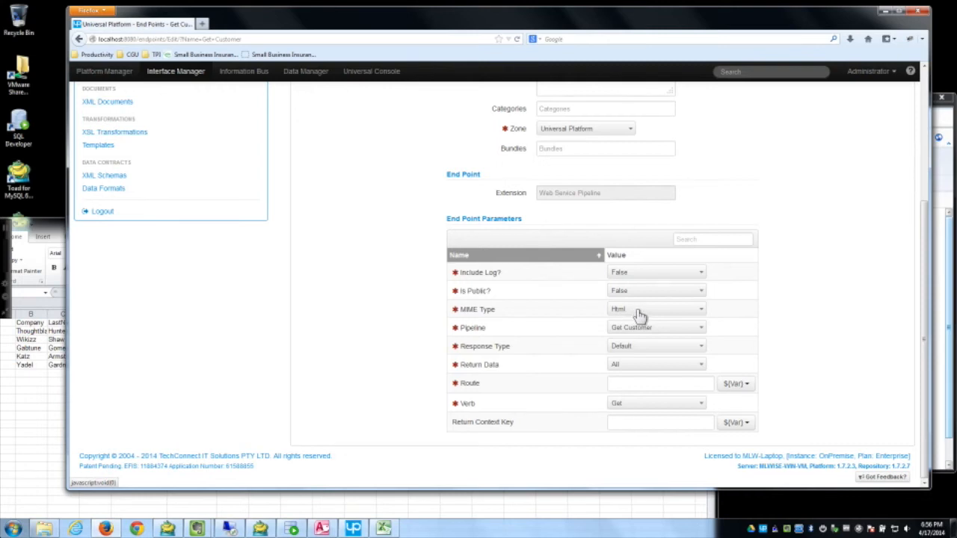
Step: Set the end point's pipeline to Get Customer, response type Default and return data Last Result
click(670, 326)
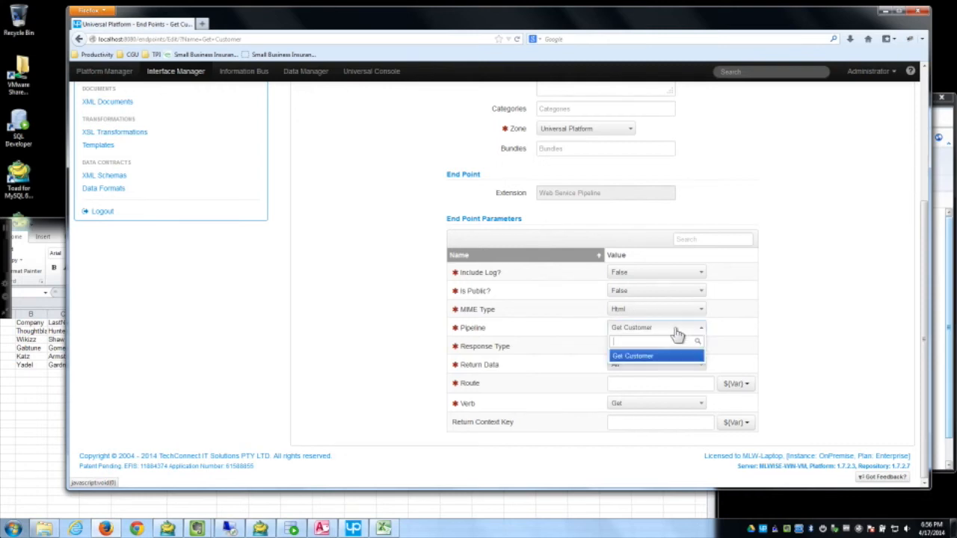
click(630, 358)
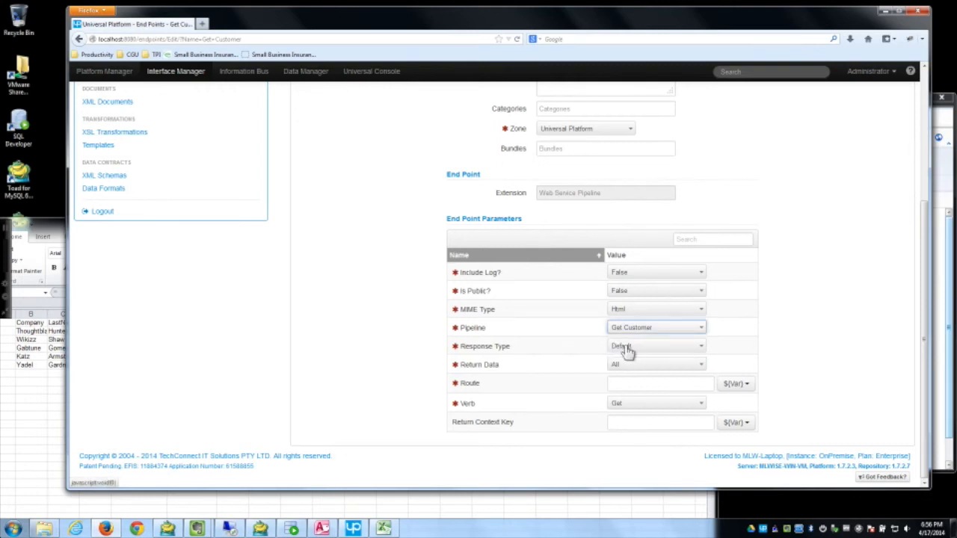
click(628, 348)
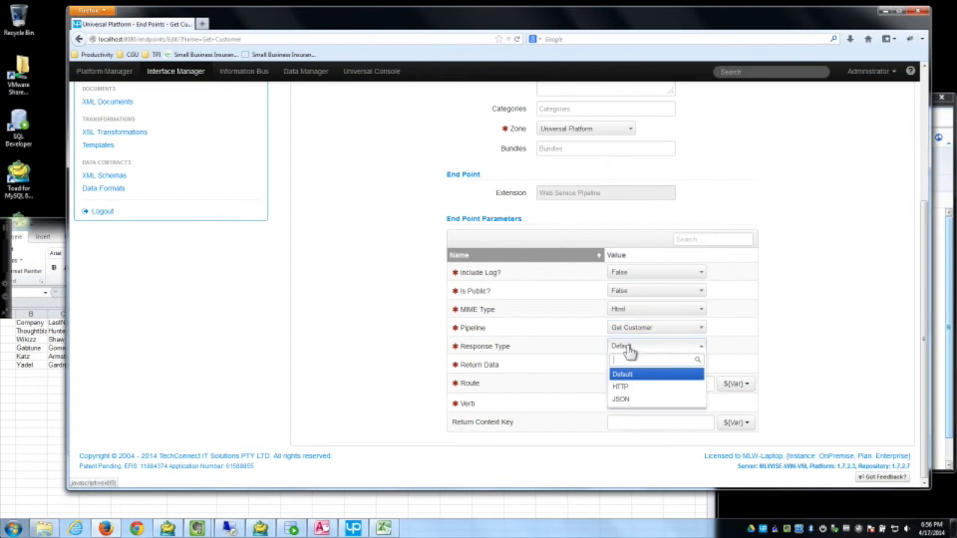
click(375, 344)
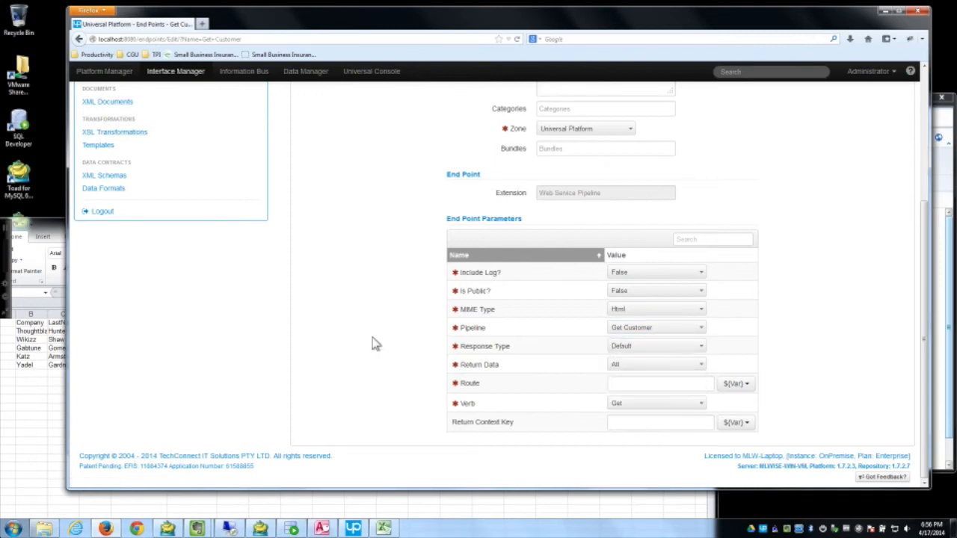
click(618, 369)
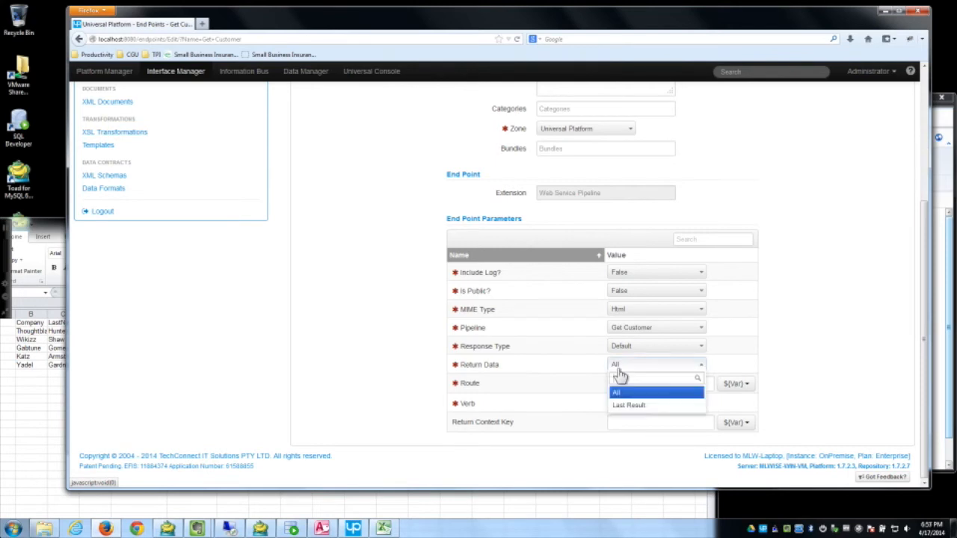
click(631, 405)
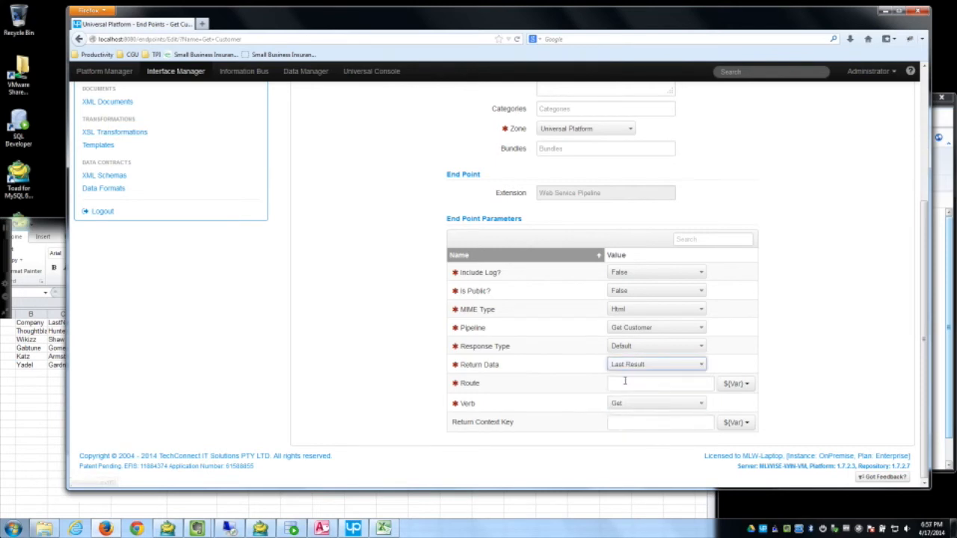
Step: Set the route to /getcustomer with verb Get and save the end point
click(625, 383)
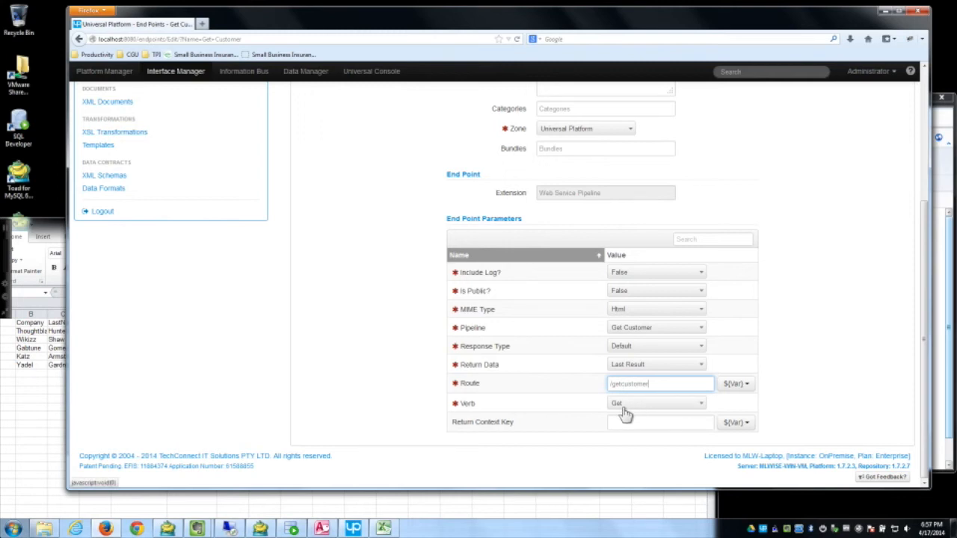
click(625, 407)
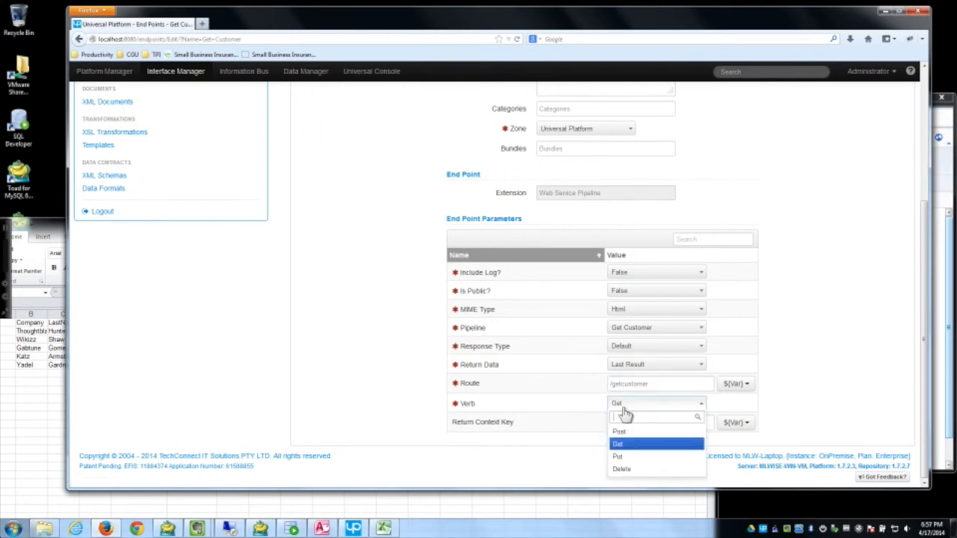
click(378, 356)
scroll(380, 357, up, 5)
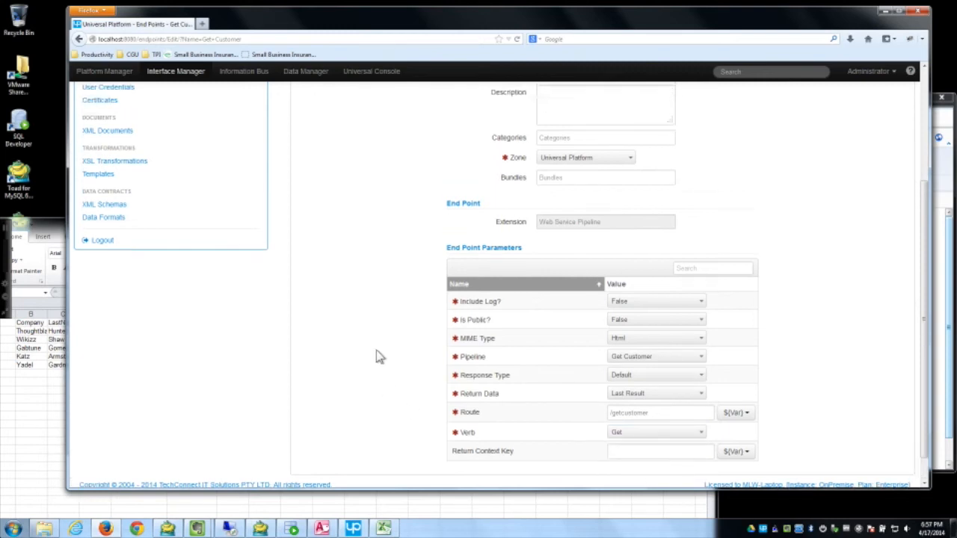
click(309, 131)
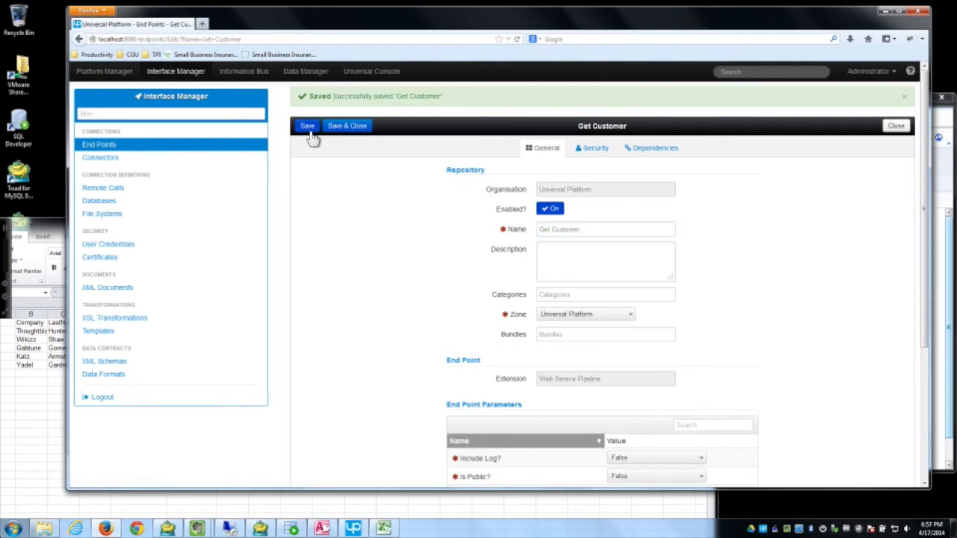
scroll(448, 357, down, 3)
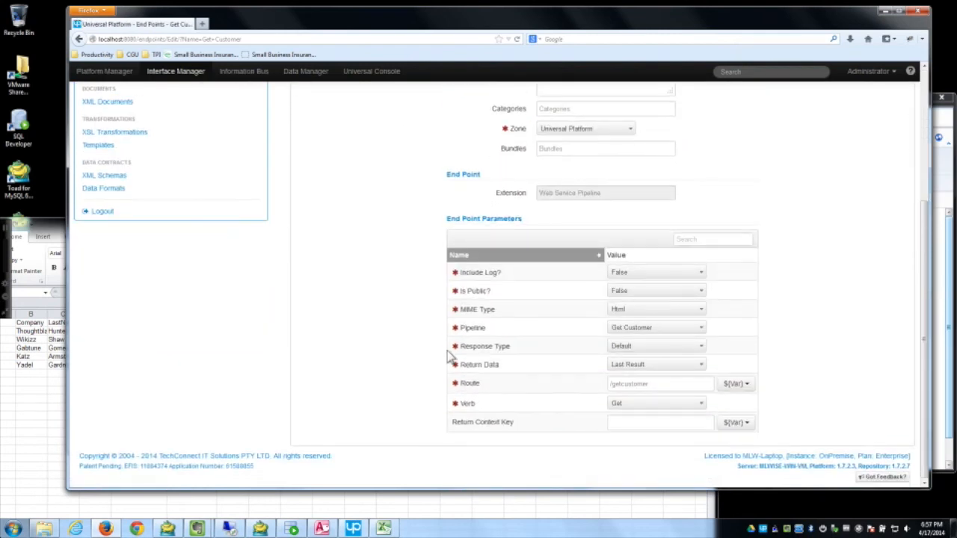
scroll(354, 298, up, 3)
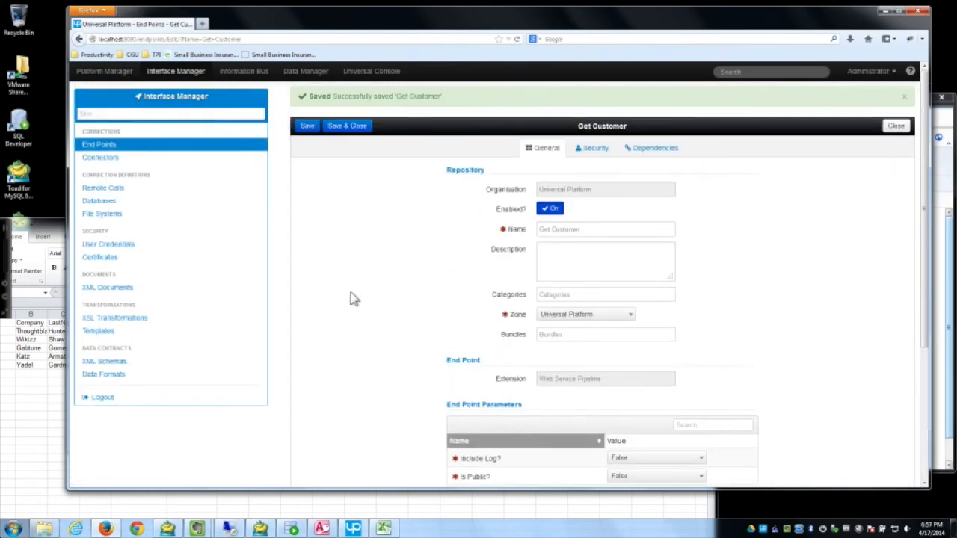
click(368, 77)
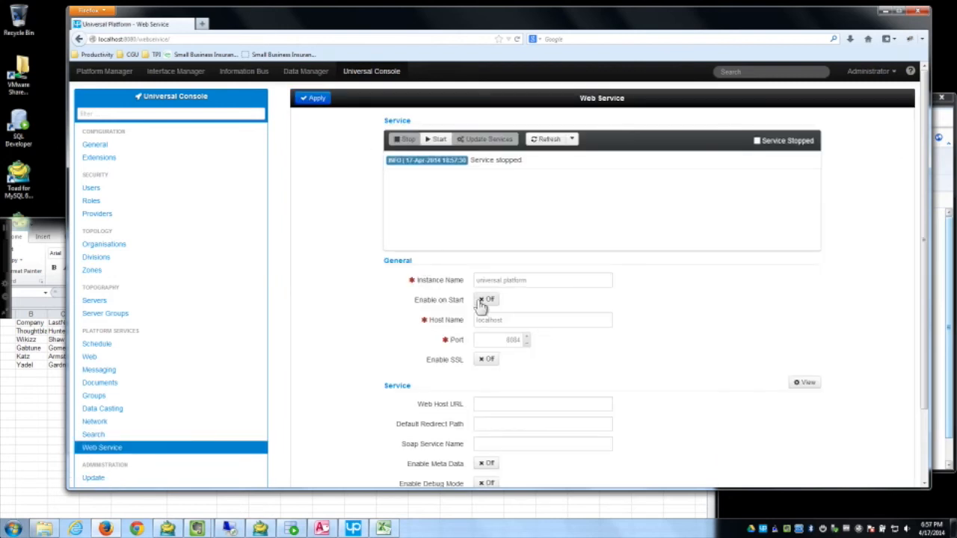
Step: Turn the web service's Enable on Start on and apply the settings
click(485, 300)
scroll(519, 410, down, 2)
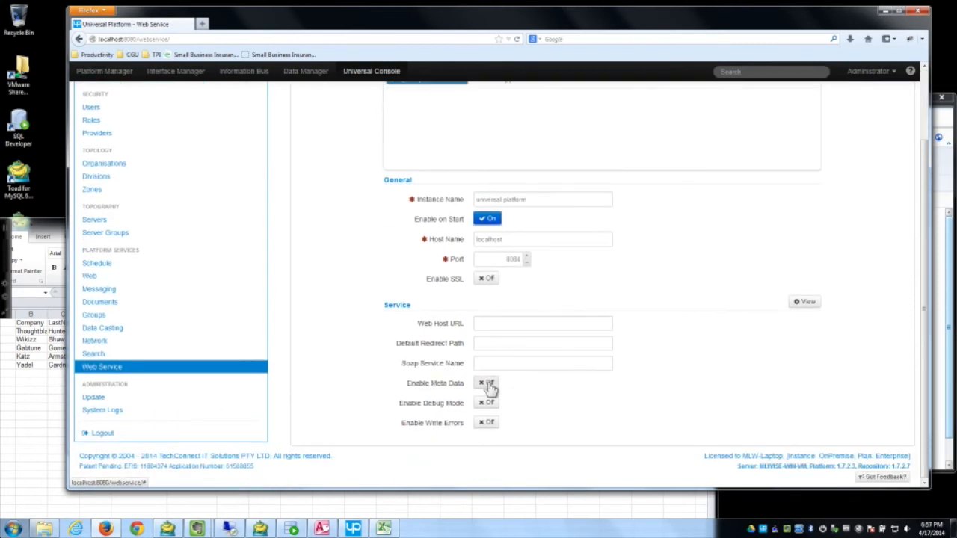
scroll(373, 200, up, 2)
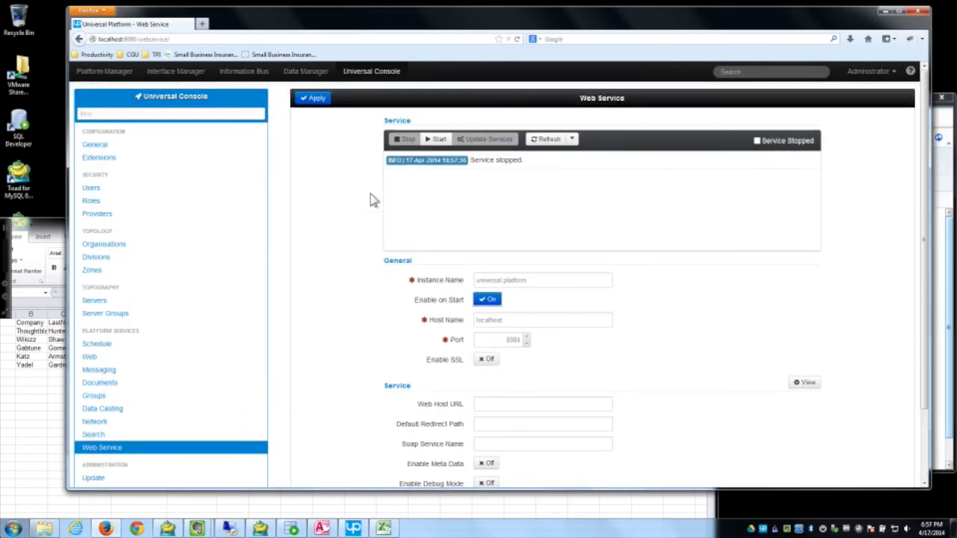
click(313, 99)
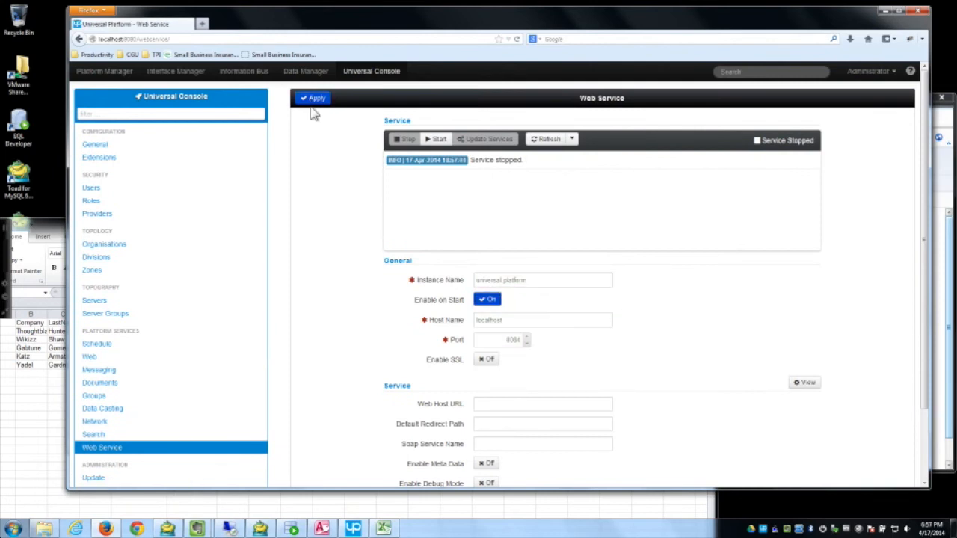
Step: Start the web service and update services so the /getcustomer route appears in the log
click(447, 141)
click(485, 141)
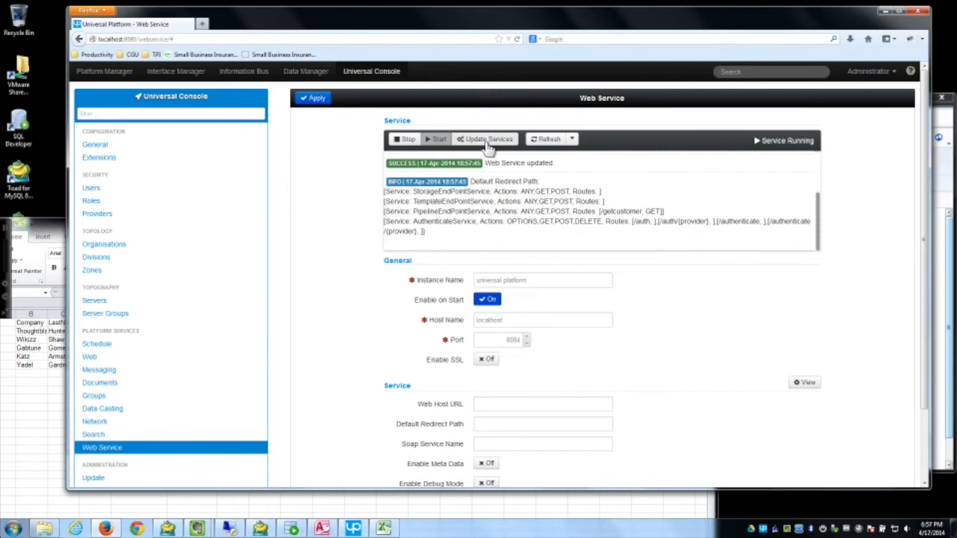
drag(643, 212, 603, 214)
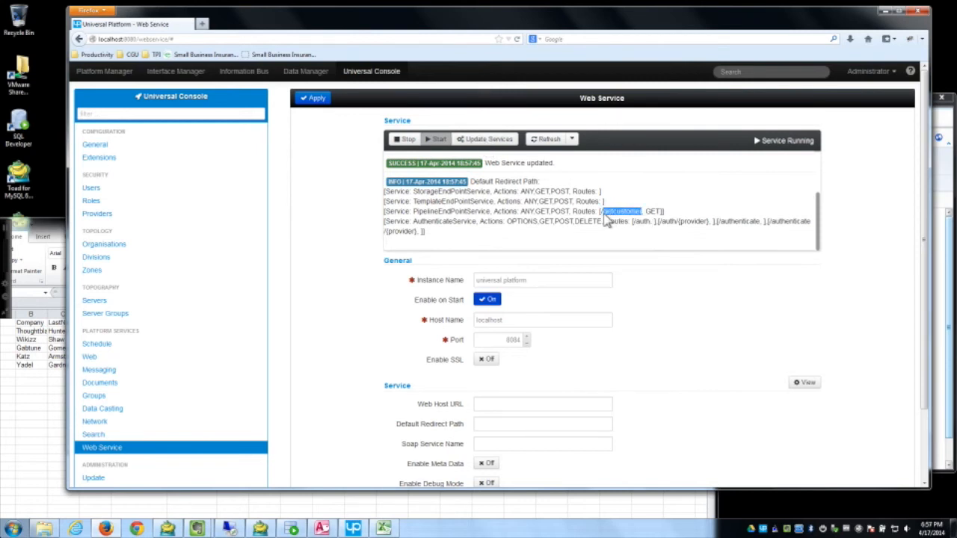
click(193, 39)
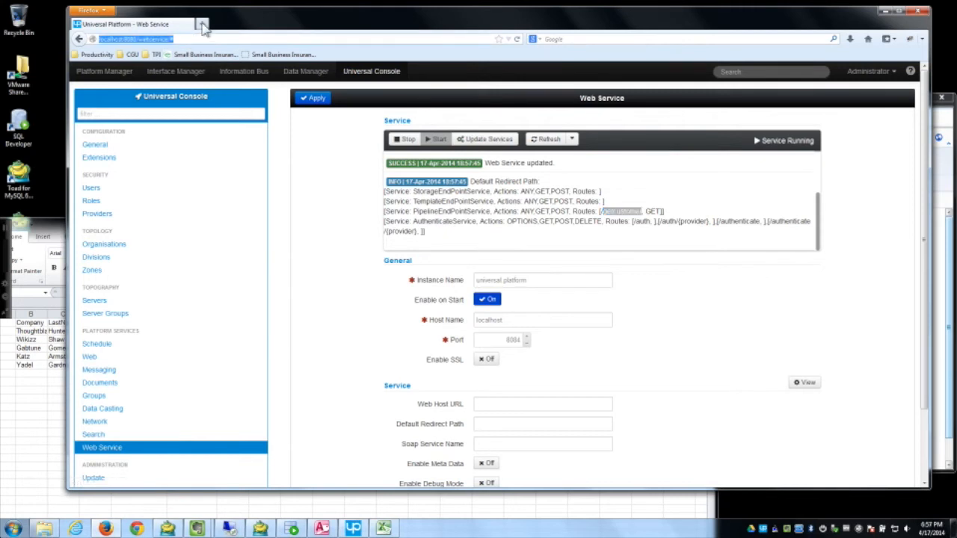
click(203, 27)
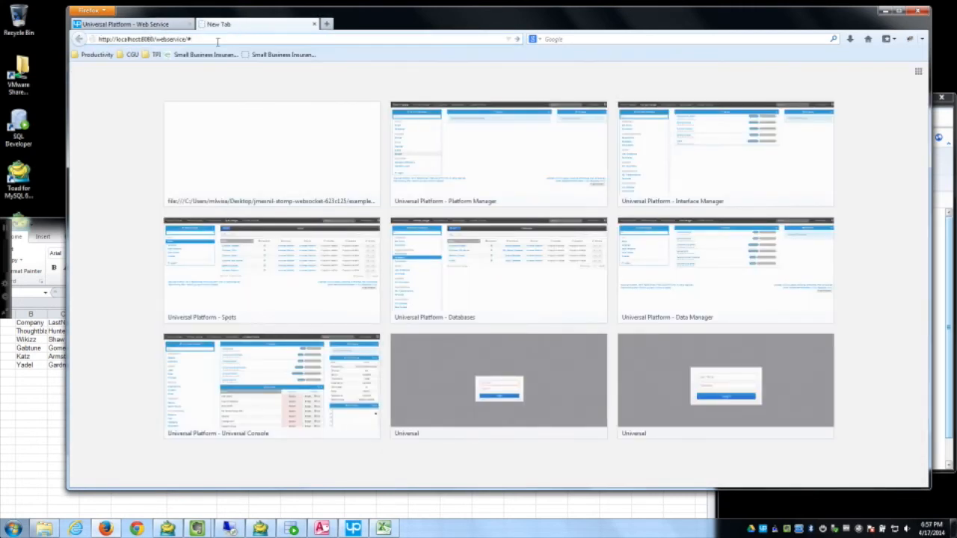
Step: Load localhost:8084/getcustomer in the new browser tab
drag(223, 43, 151, 39)
key(BackSpace)
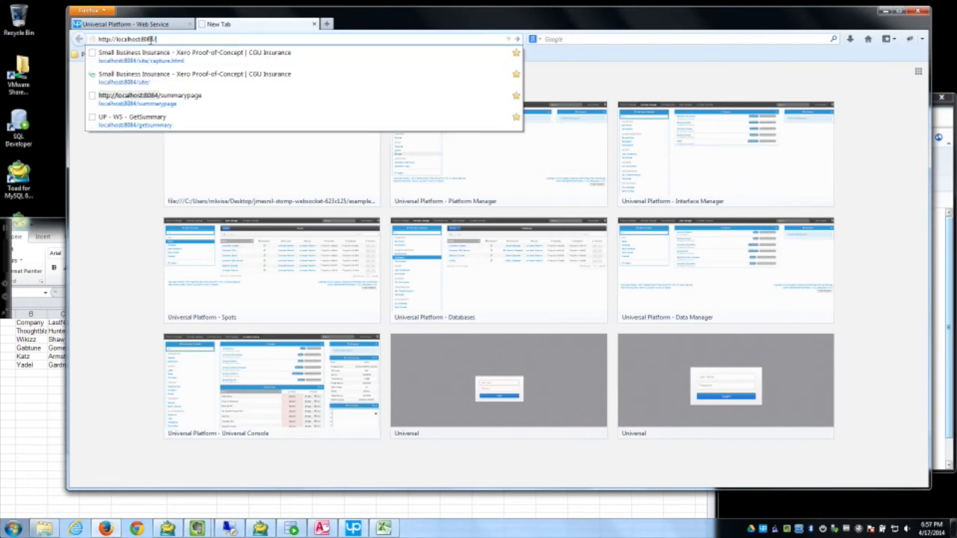
text(4/getcu)
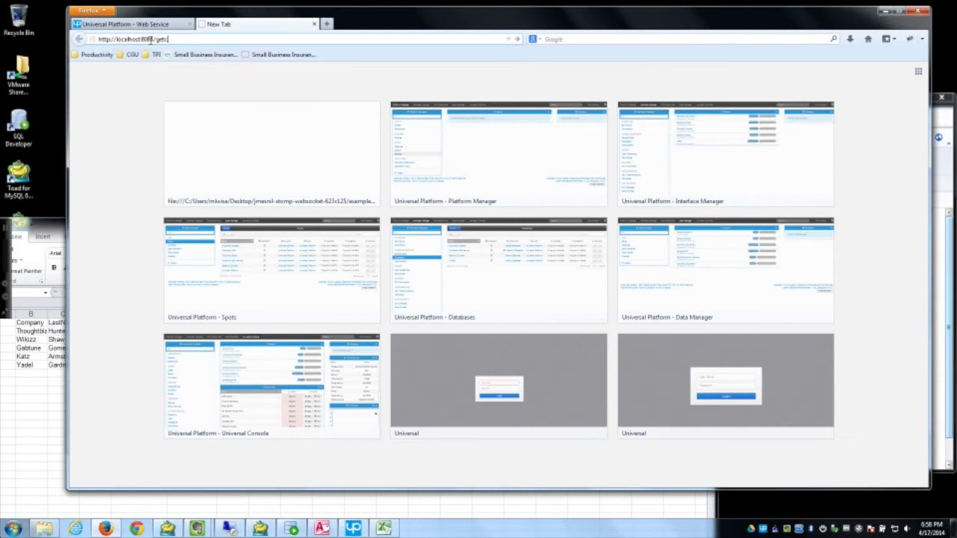
text(stomer)
key(Return)
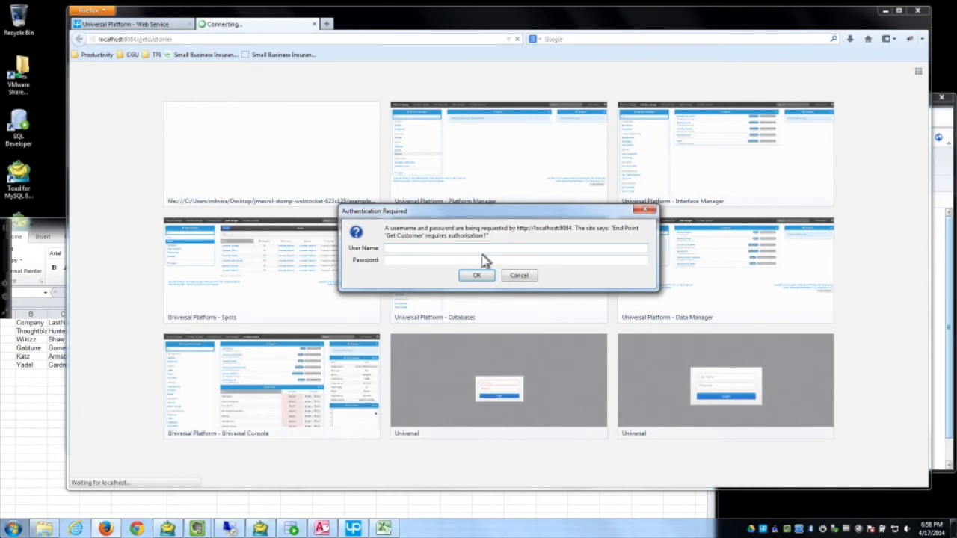
Step: Sign in with the administrator username and password, then bring SQL Developer forward
text(Administrator)
key(Tab)
text(admin)
key(Return)
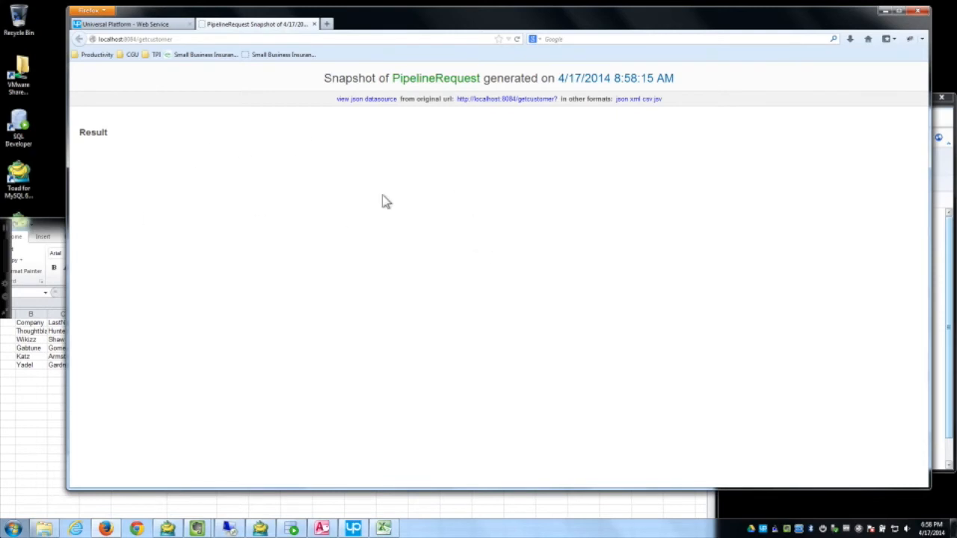
mouse_move(373, 530)
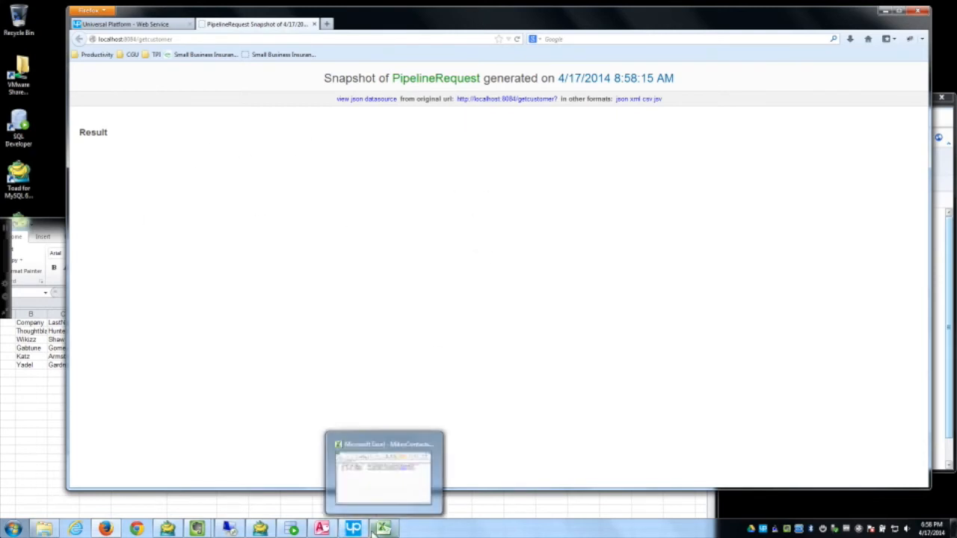
click(292, 528)
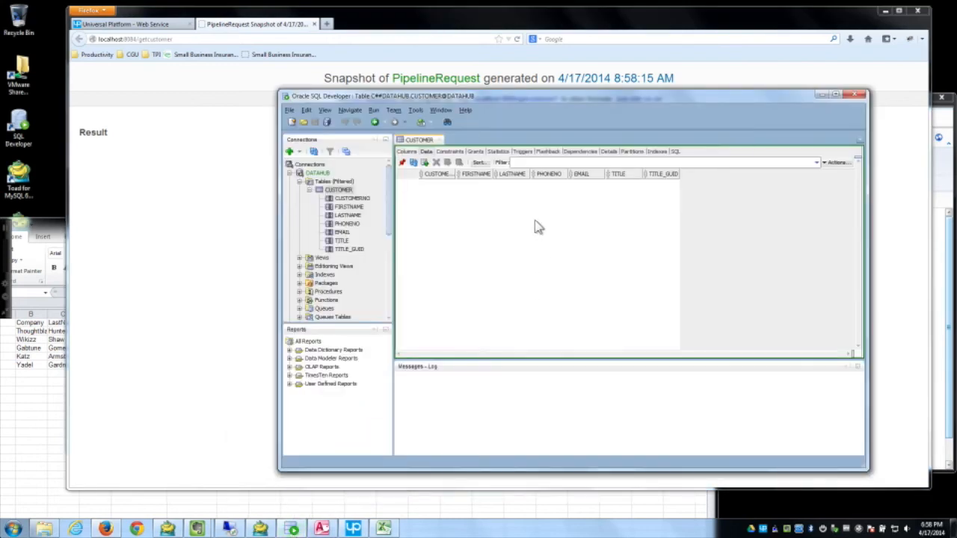
Step: Add a CUSTOMER row Blah Who with 123 as phone number, email and title
click(424, 163)
click(479, 185)
double_click(479, 184)
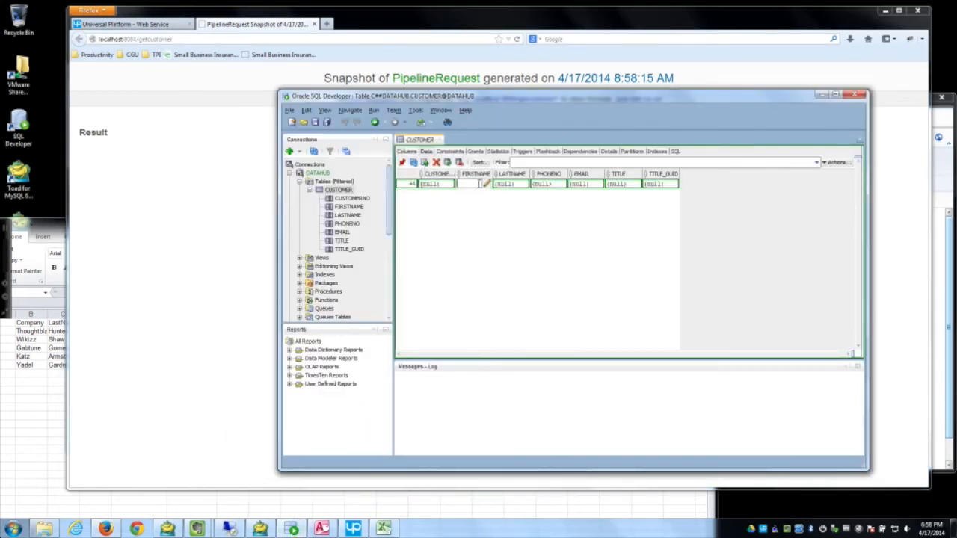
text(Blah)
click(513, 185)
double_click(512, 185)
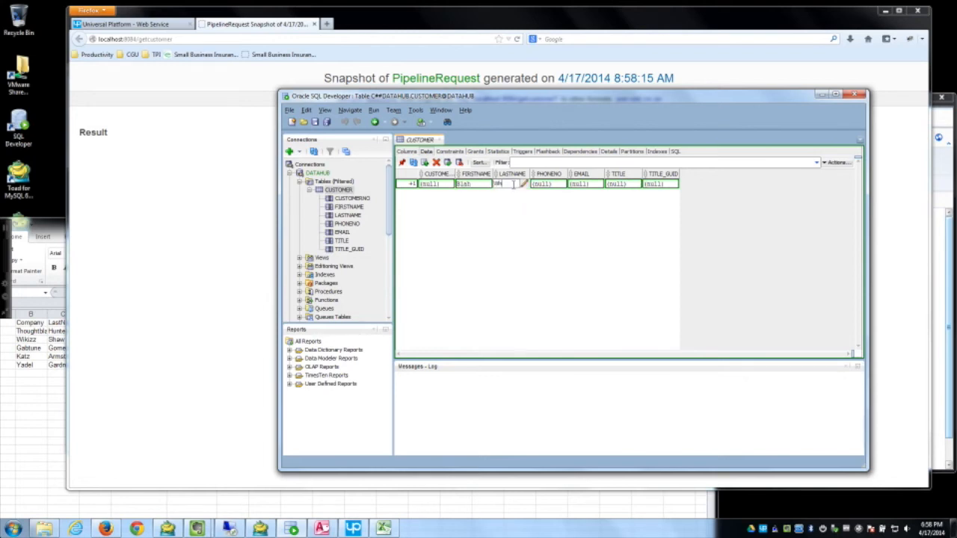
key(Tab)
text(123)
key(Tab)
text(123)
key(Tab)
text(123)
key(Tab)
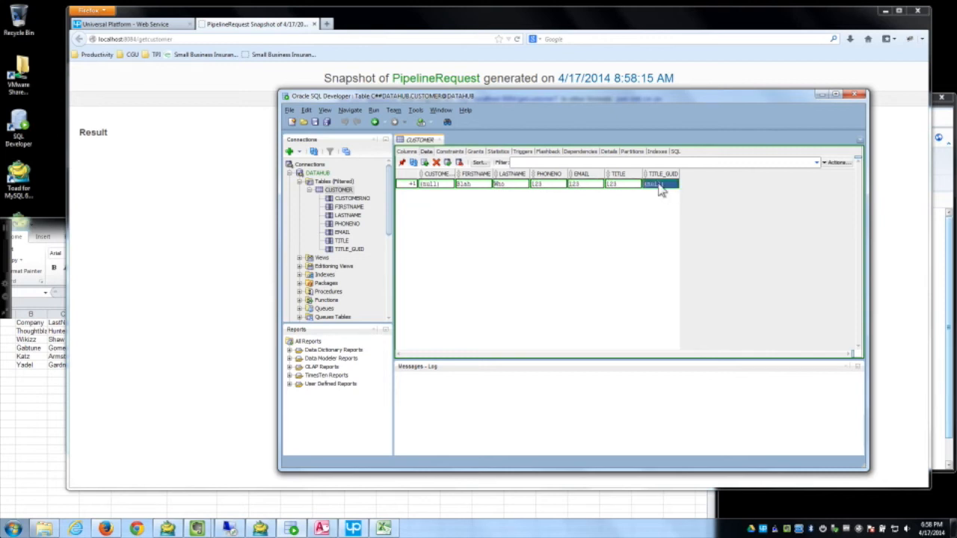
Step: Commit the new row and reload the getcustomer snapshot in the browser
click(447, 162)
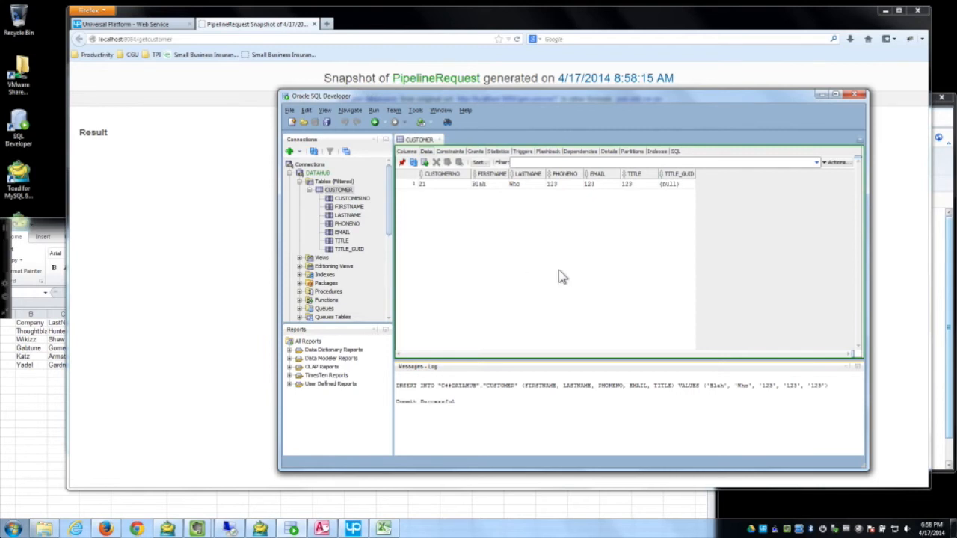
click(231, 203)
click(520, 41)
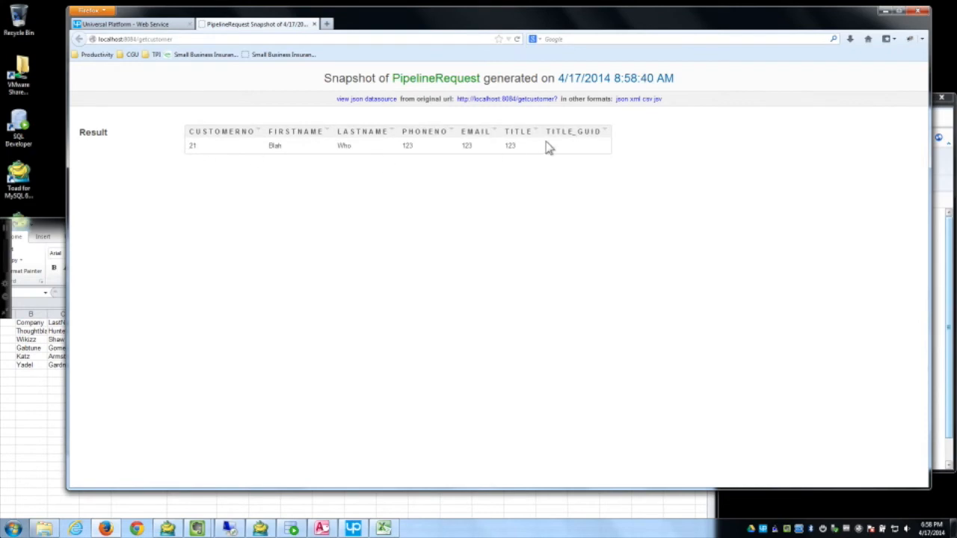
Step: View the customer 21 result as JSON and as XML, then bring up the DEMO note
click(621, 101)
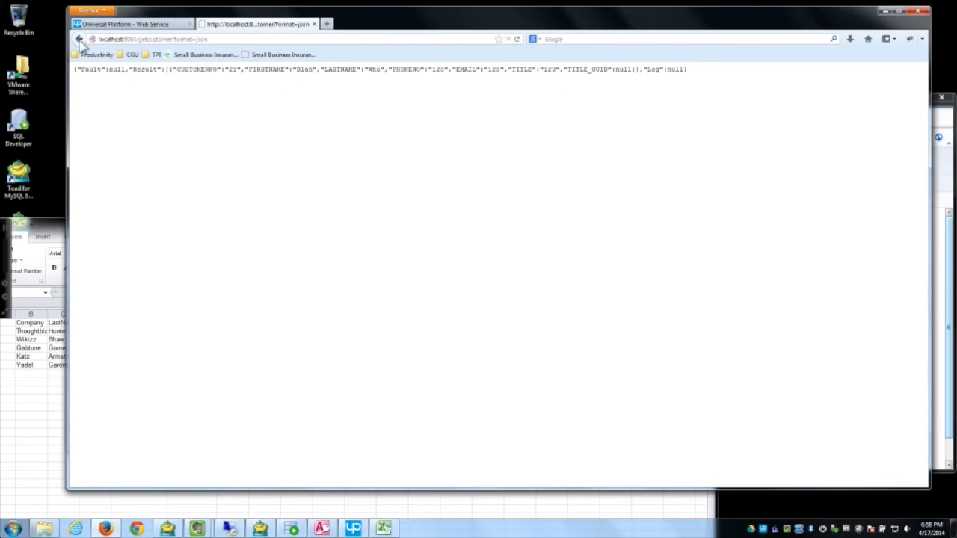
click(80, 39)
click(632, 100)
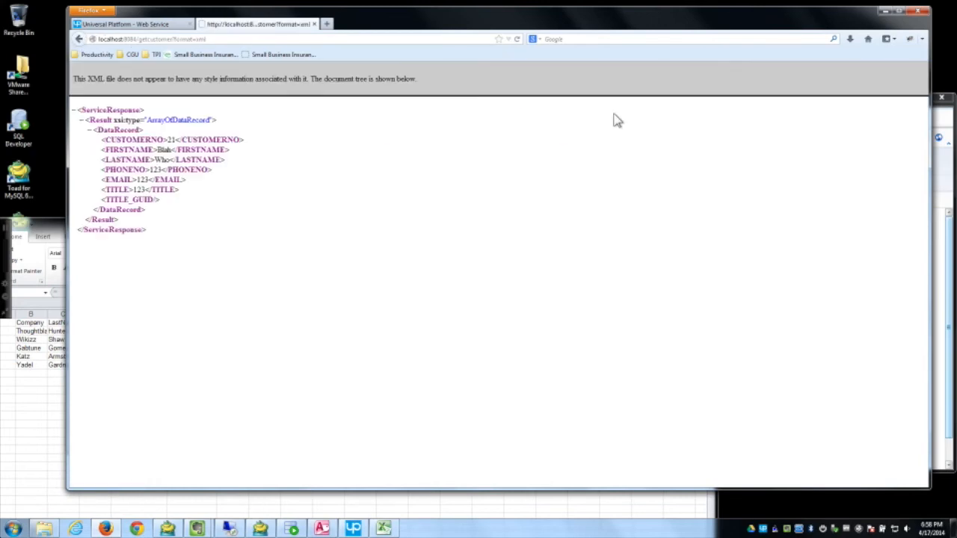
click(80, 39)
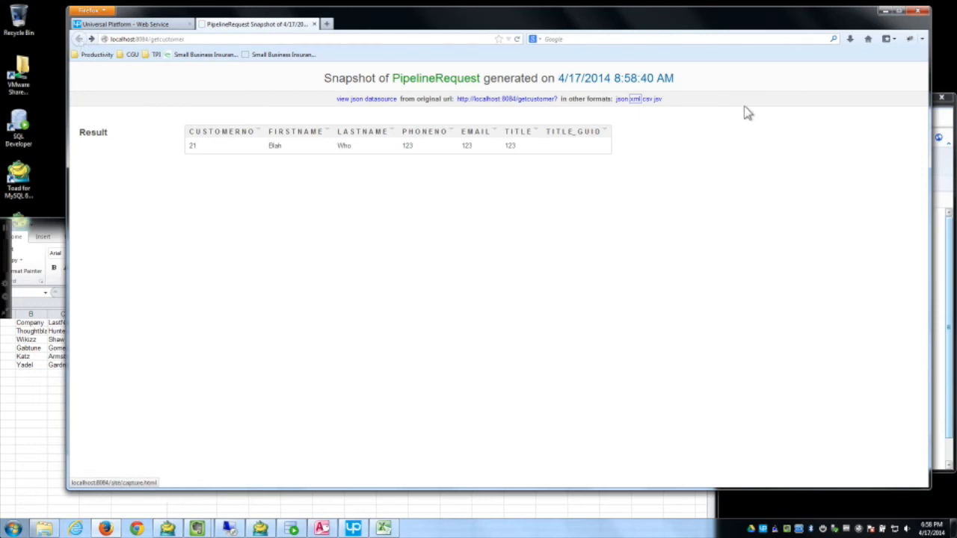
click(950, 268)
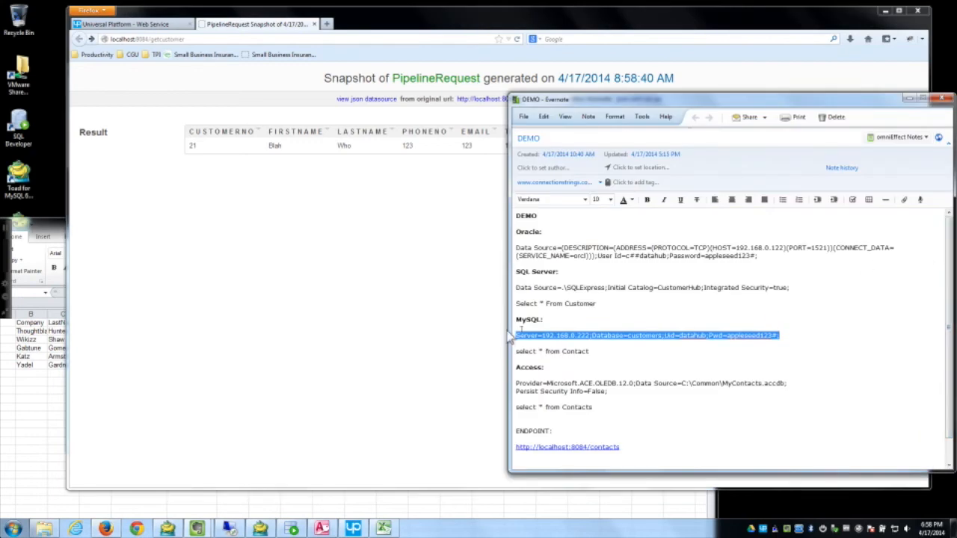
Step: Delete the customer 21 row in SQL Developer and commit the change
click(292, 529)
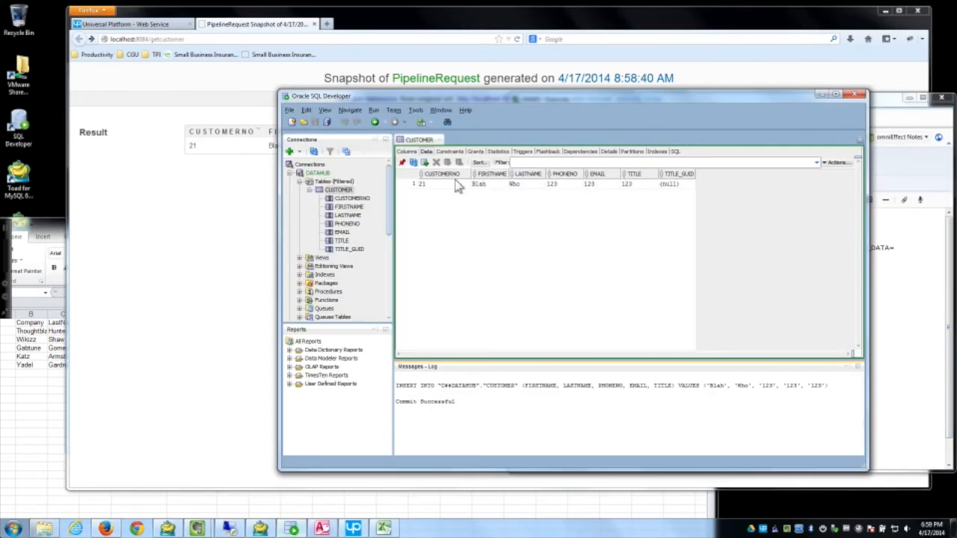
click(437, 184)
click(420, 184)
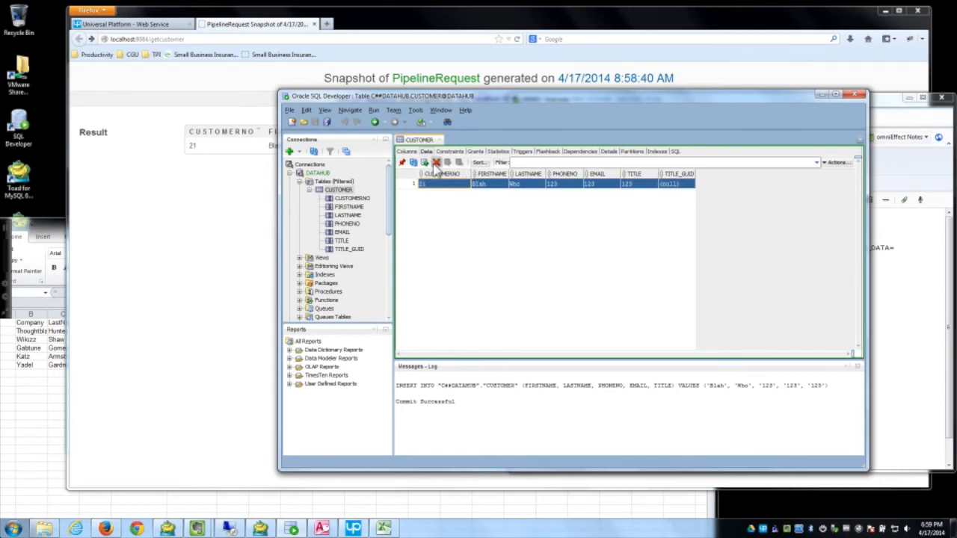
click(436, 162)
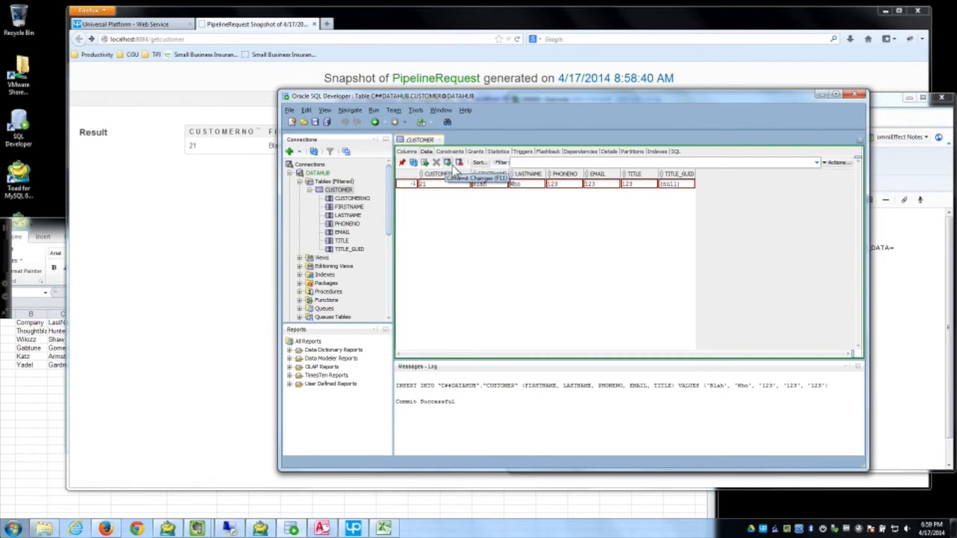
click(458, 163)
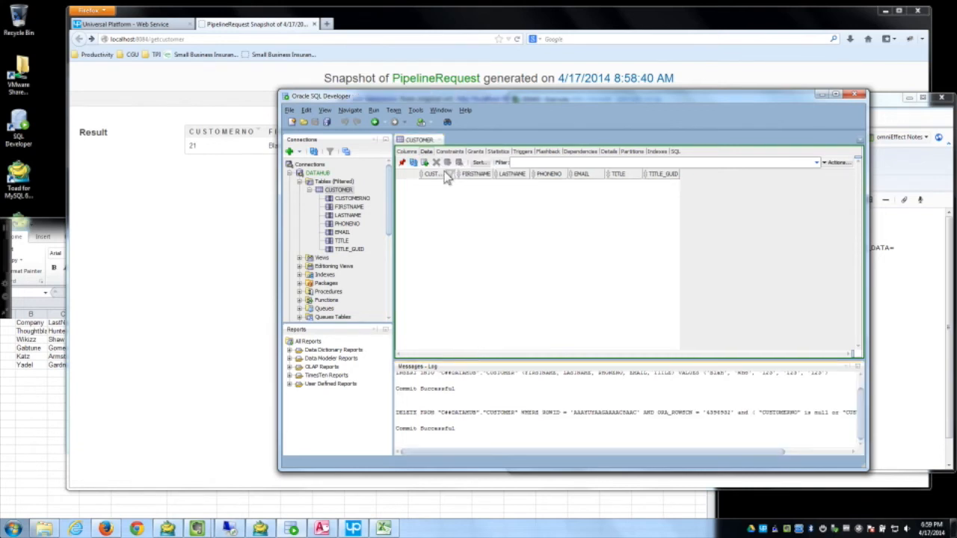
Step: Reload the getcustomer snapshot to confirm its Result is now empty
click(209, 224)
click(517, 39)
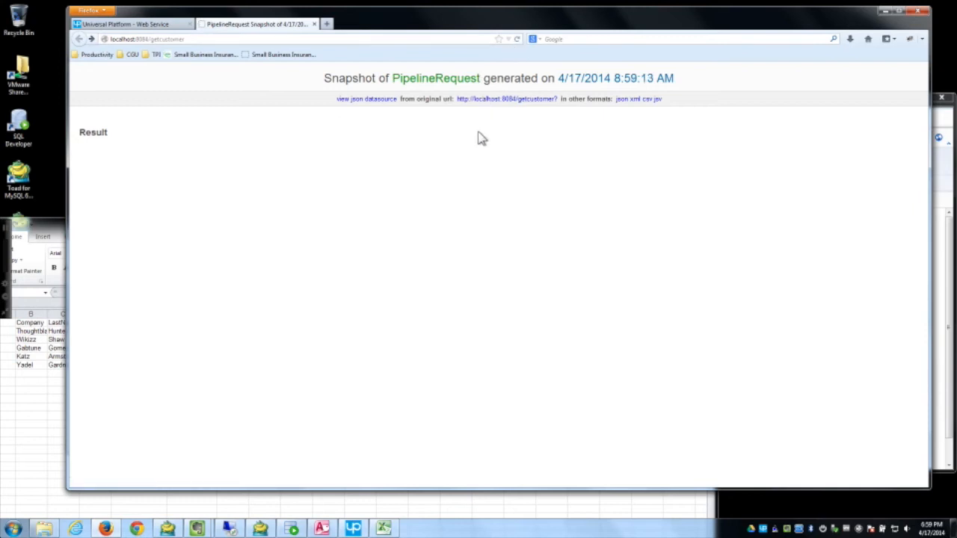
click(141, 25)
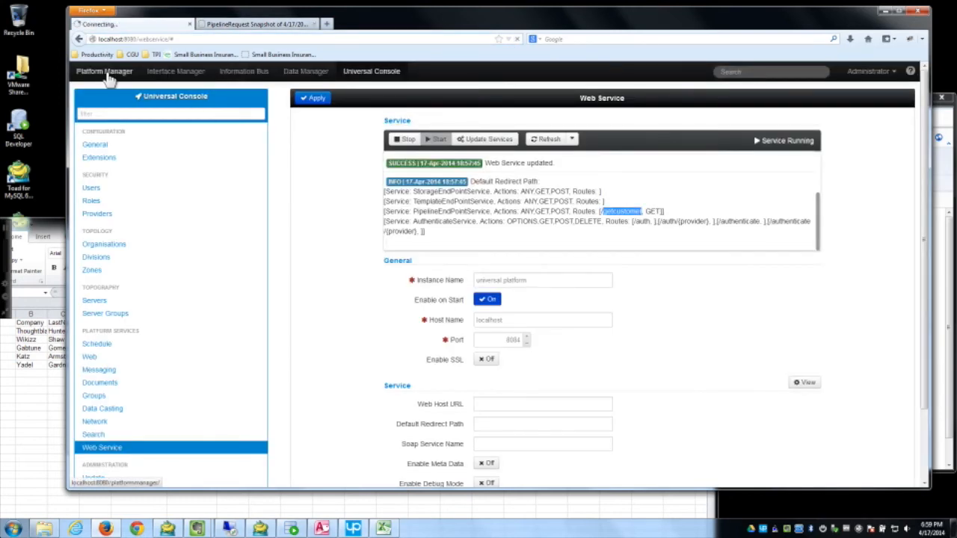
Step: Show Platform Manager's Pipelines list with the enabled Get Customer pipeline
click(105, 73)
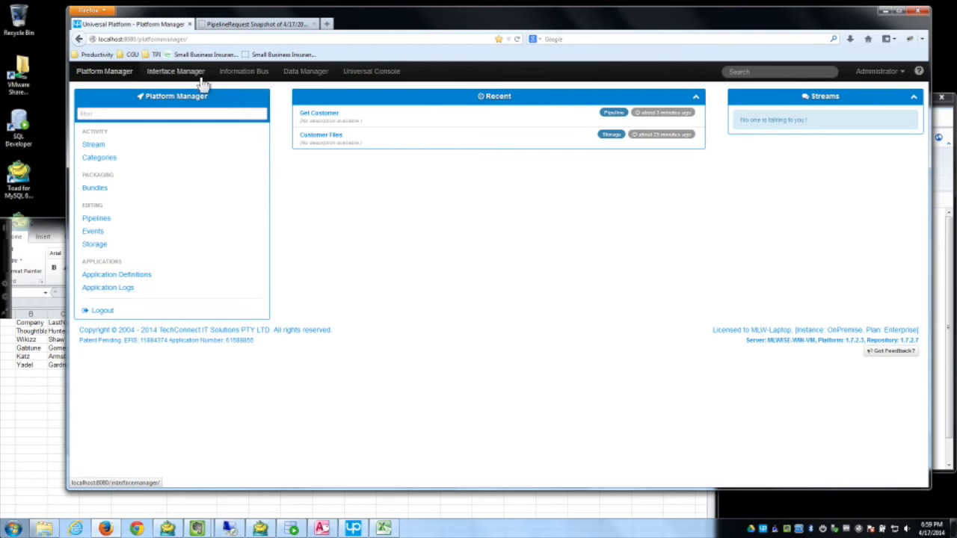
click(100, 220)
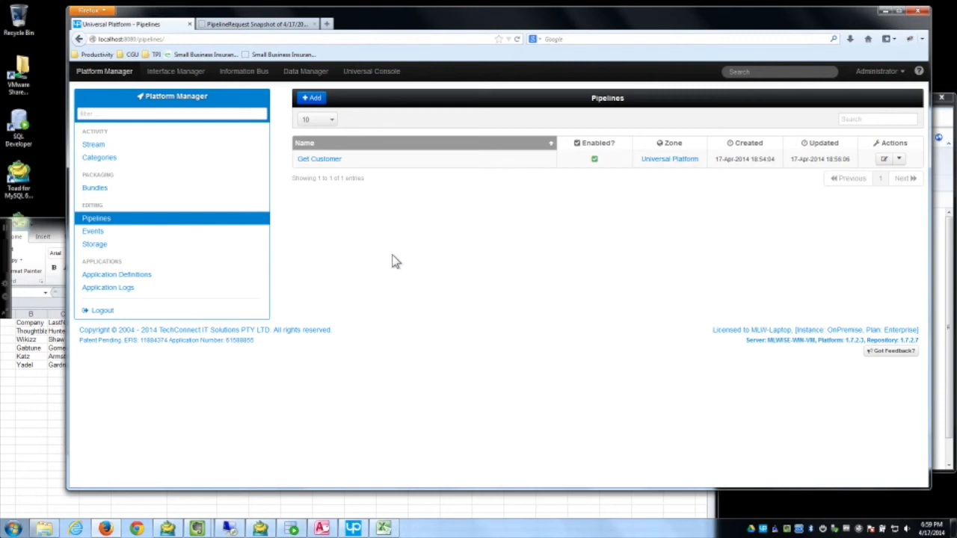
click(98, 71)
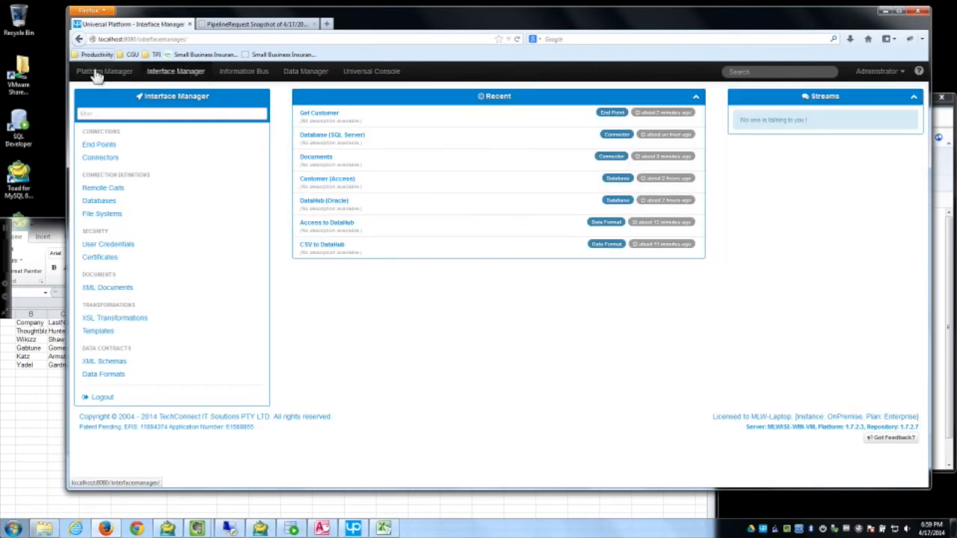
click(208, 216)
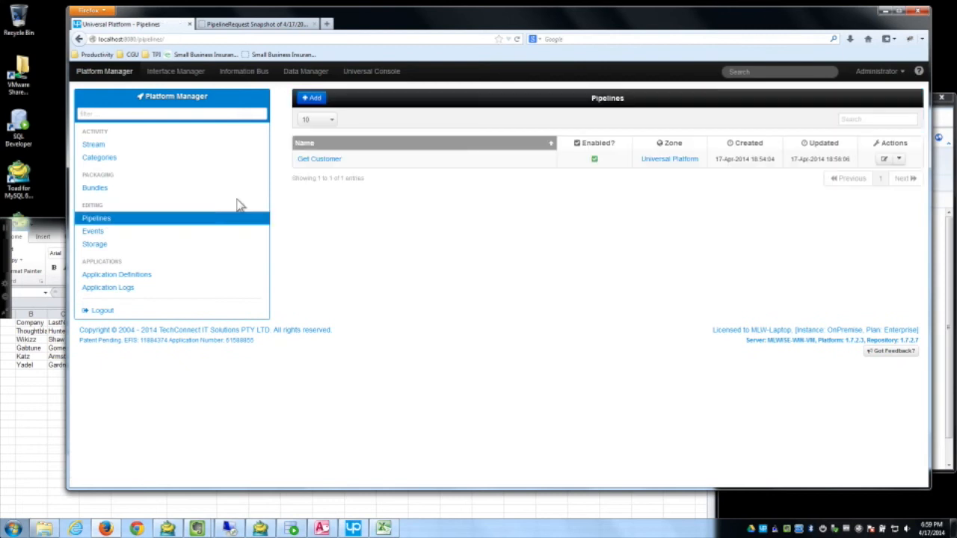
Step: Add a pipeline named 'SQL Server to DataHub', save it, and open its Editor
click(310, 97)
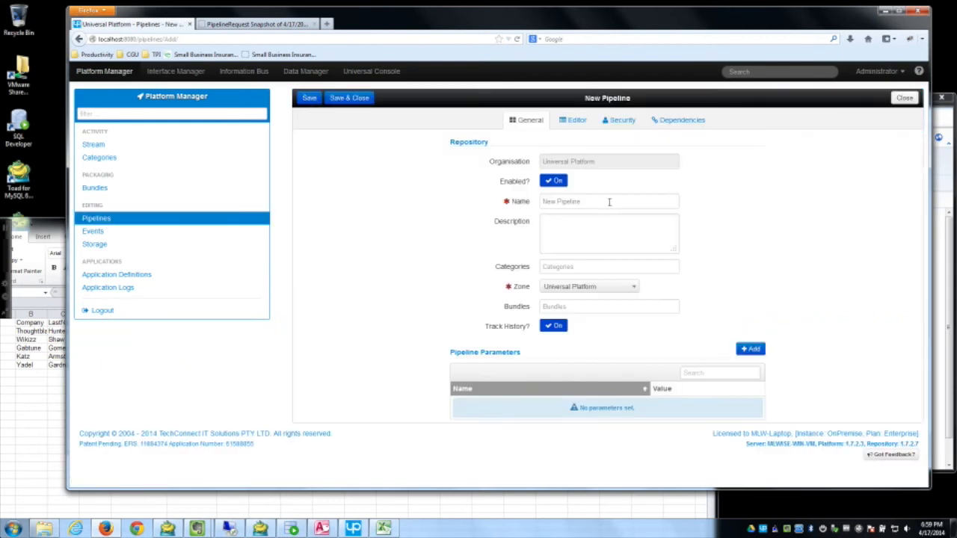
drag(580, 200, 535, 200)
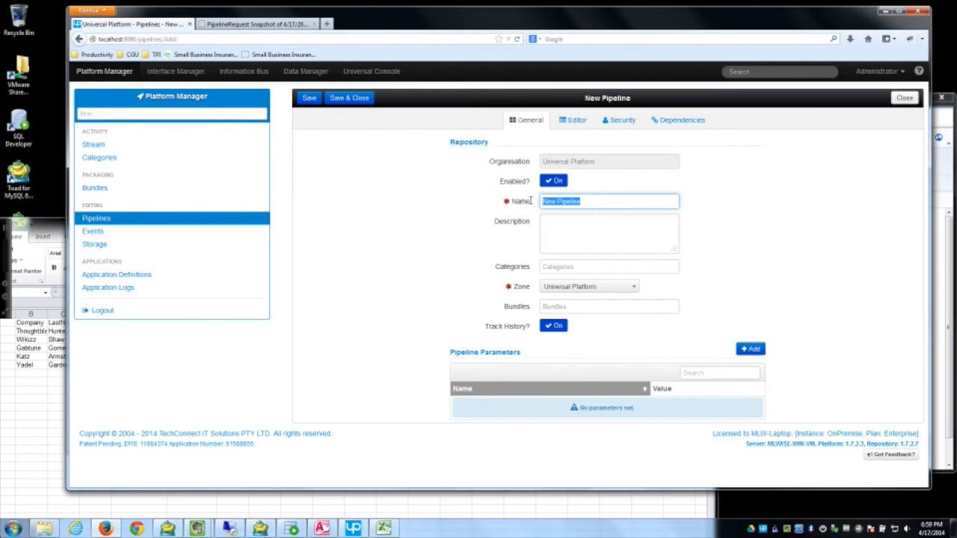
text(SQL)
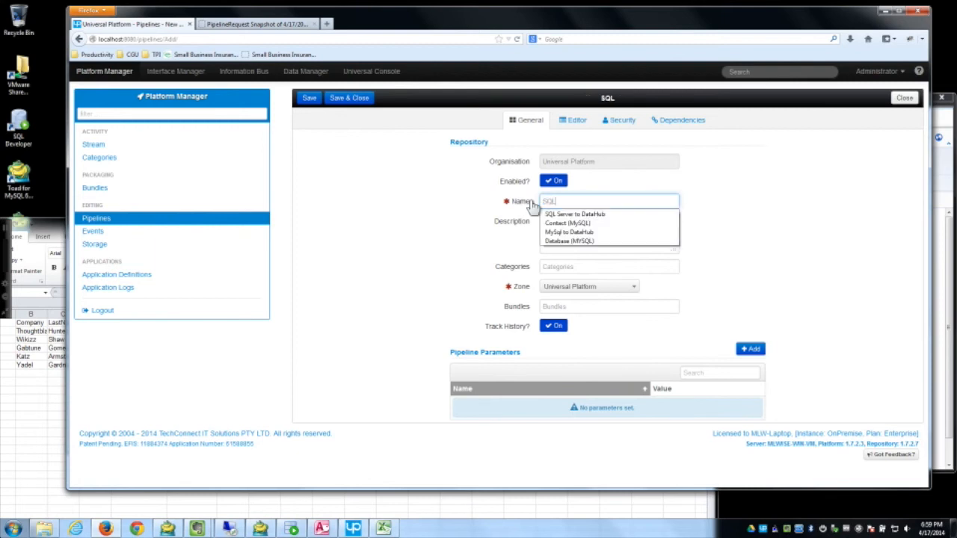
text( Servert)
key(BackSpace)
key(Down)
key(Tab)
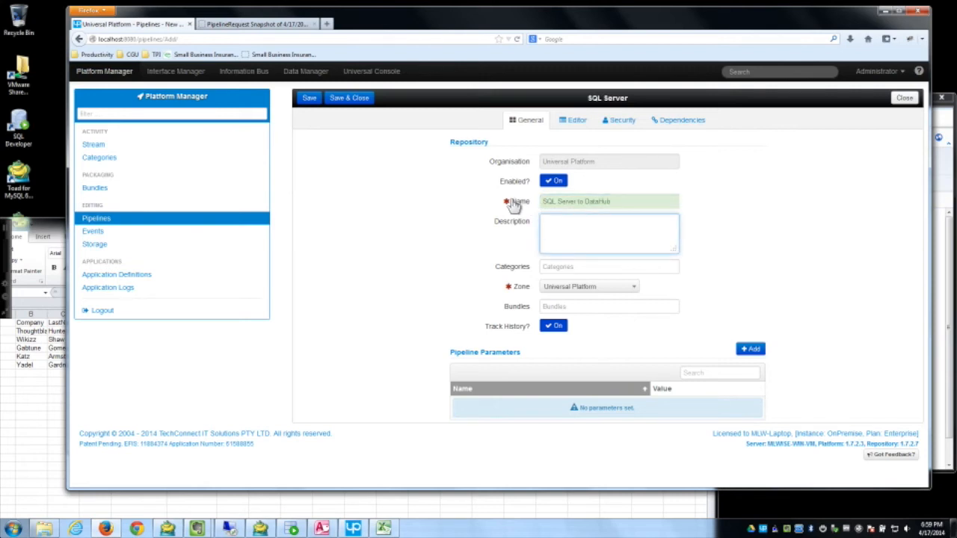
click(310, 102)
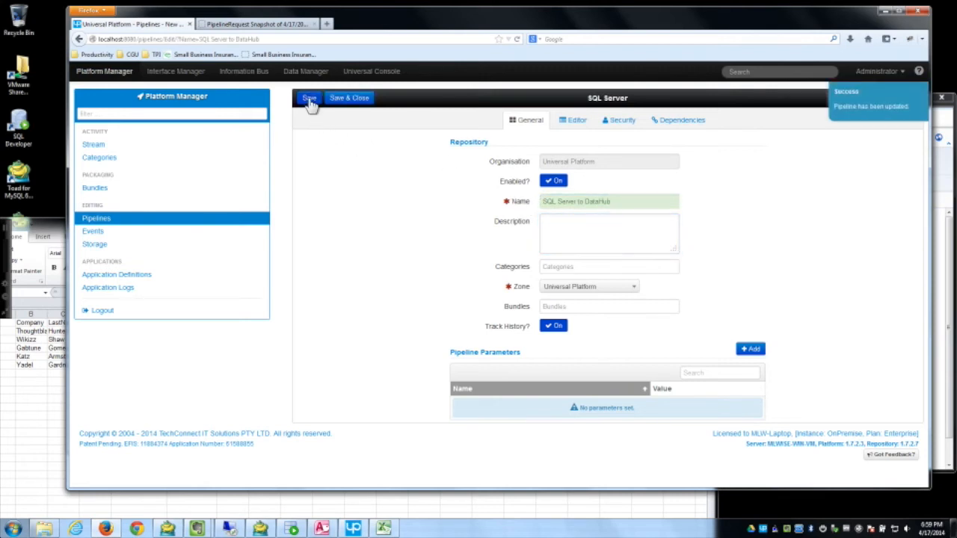
click(564, 120)
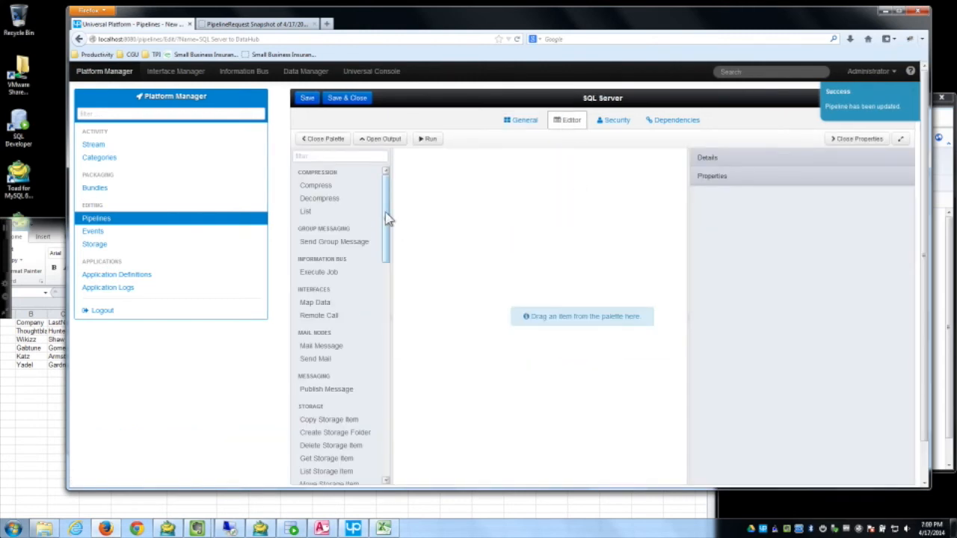
Step: Place a Database (SQL Server) Get Table Data From Query step using the Customer (SQL Server) query
drag(388, 219, 393, 444)
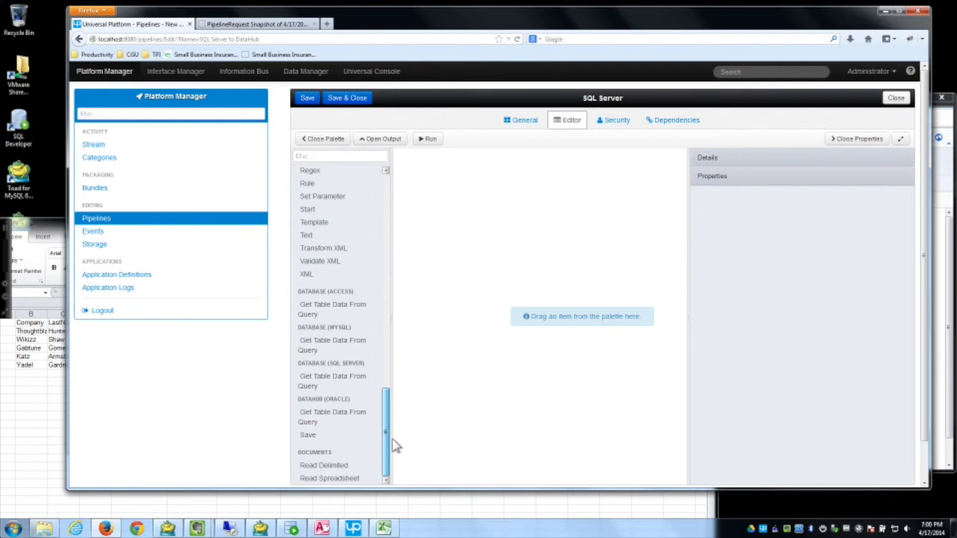
drag(329, 381, 473, 190)
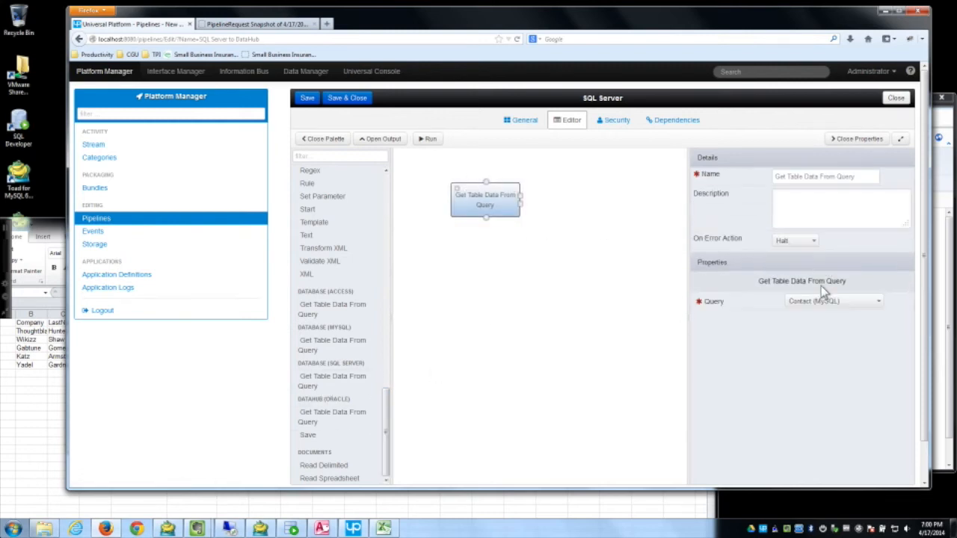
click(824, 309)
Step: Pick the Customer (SQL Server) query for the step, save the pipeline, and tidy the node layout
click(848, 355)
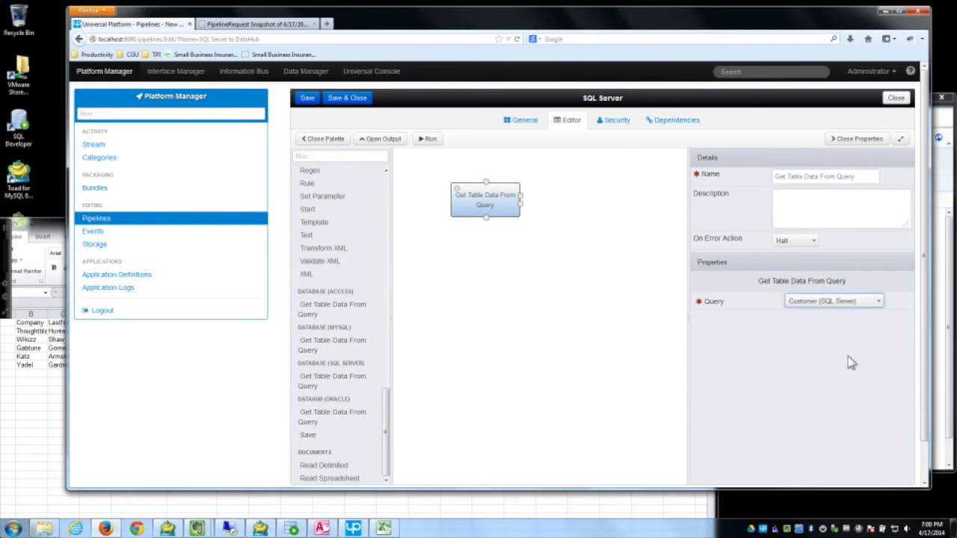
click(306, 98)
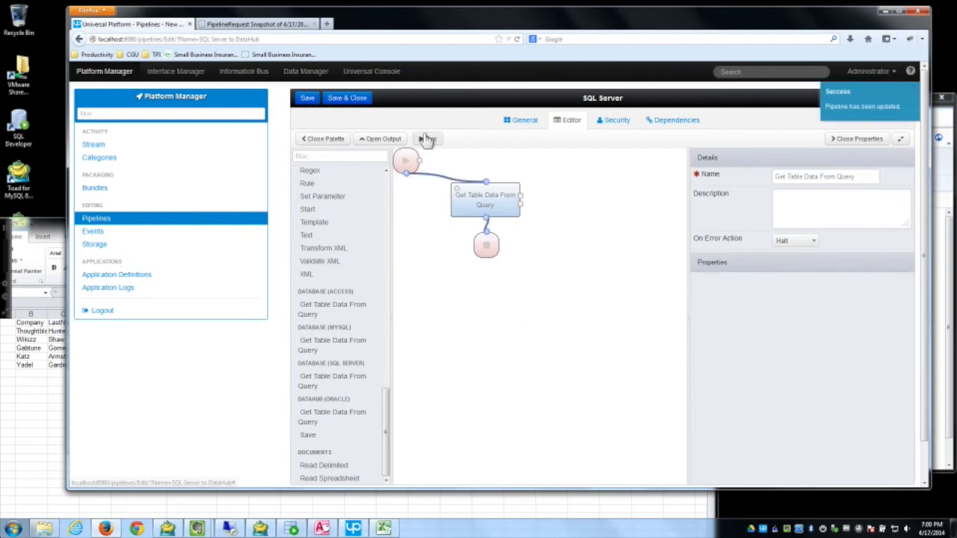
drag(483, 204, 466, 213)
drag(487, 246, 502, 269)
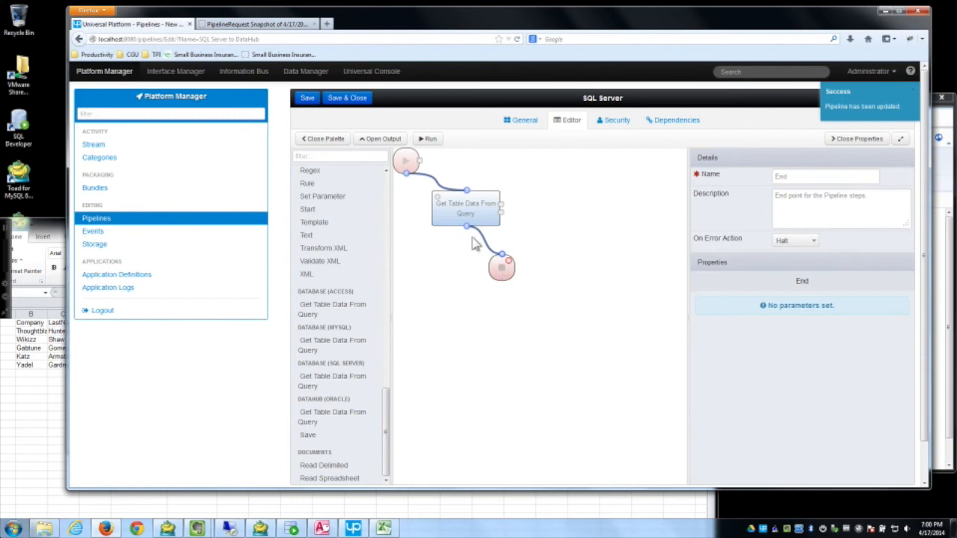
drag(465, 209, 456, 212)
Step: Run the pipeline and inspect the query step's returned customer records in the Context output
click(427, 138)
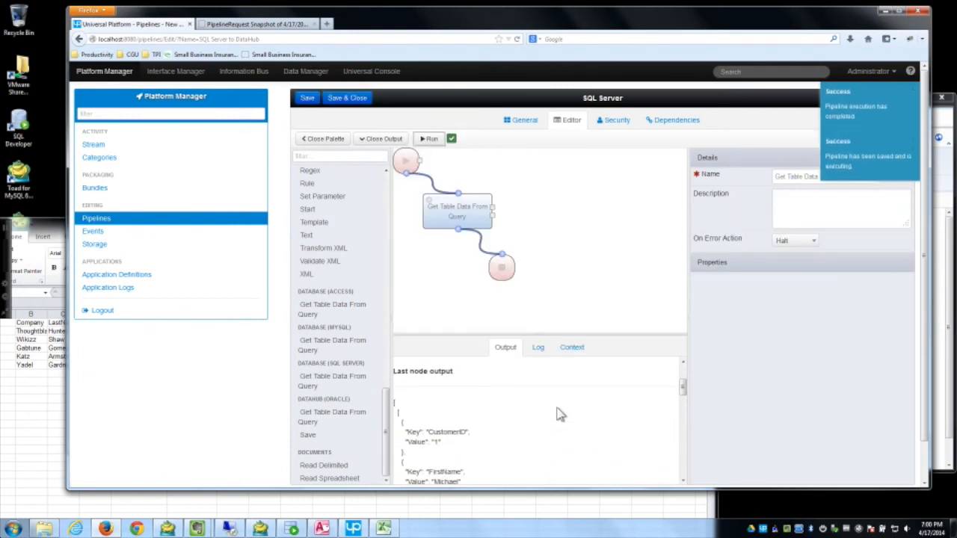
mouse_move(683, 387)
mouse_down()
mouse_move(683, 455)
mouse_move(679, 369)
mouse_up()
click(539, 348)
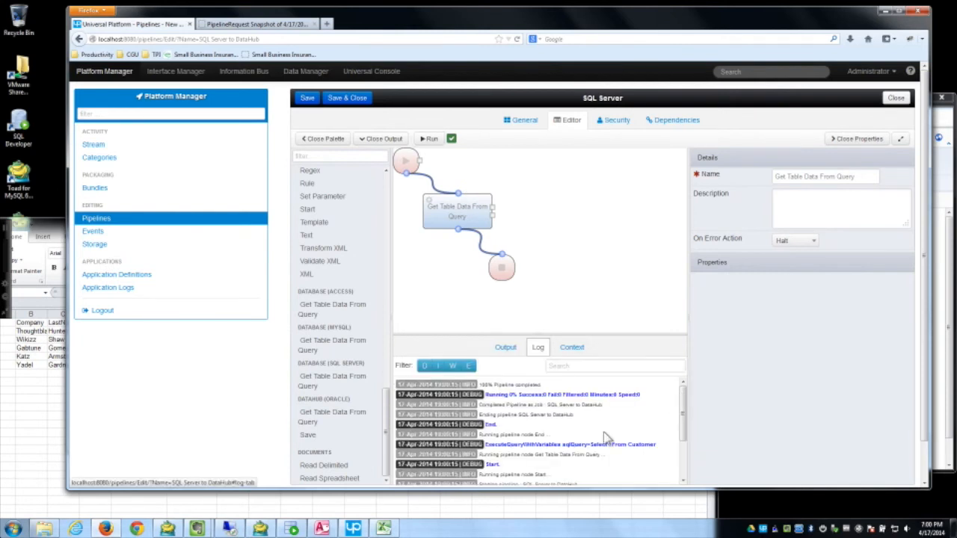
click(572, 348)
click(400, 362)
click(434, 372)
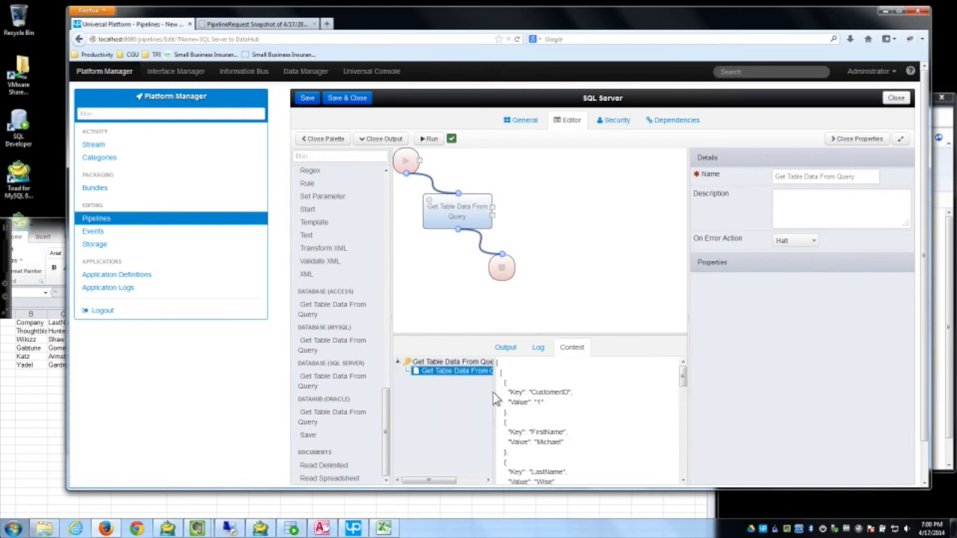
drag(493, 392, 507, 391)
scroll(683, 396, down, 2)
scroll(683, 426, down, 5)
drag(683, 453, 682, 365)
Step: Shrink the results panel, move End lower, and review the query and End steps
drag(648, 336, 647, 375)
drag(504, 271, 500, 308)
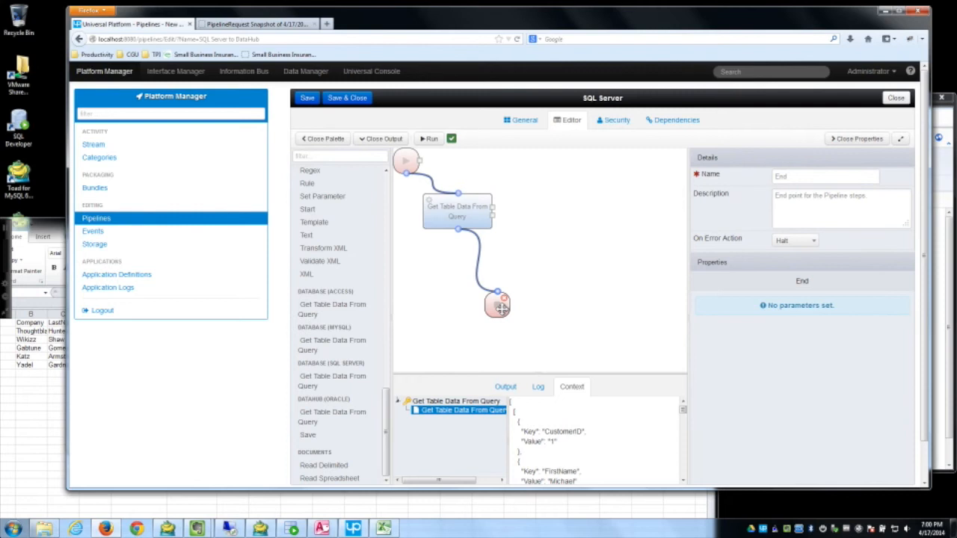
drag(455, 213, 451, 214)
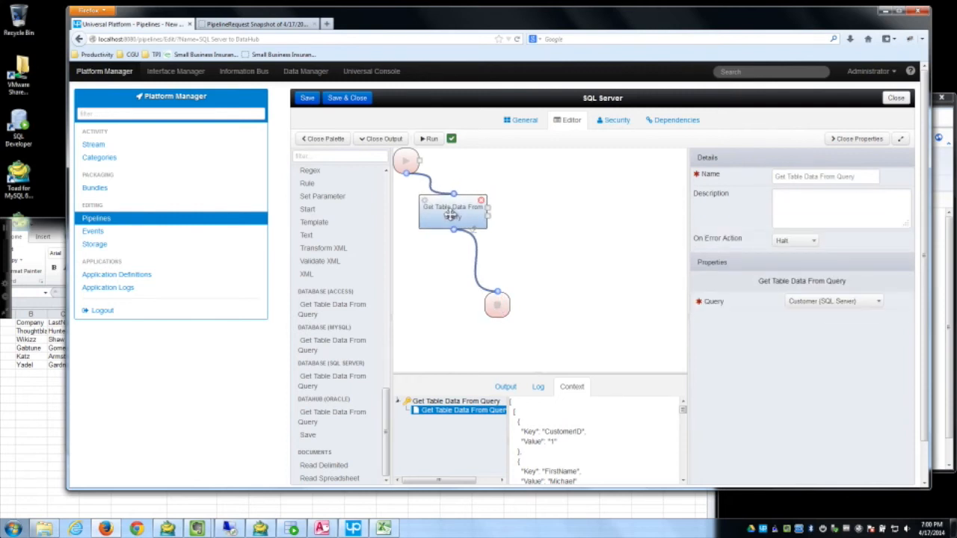
drag(495, 308, 497, 317)
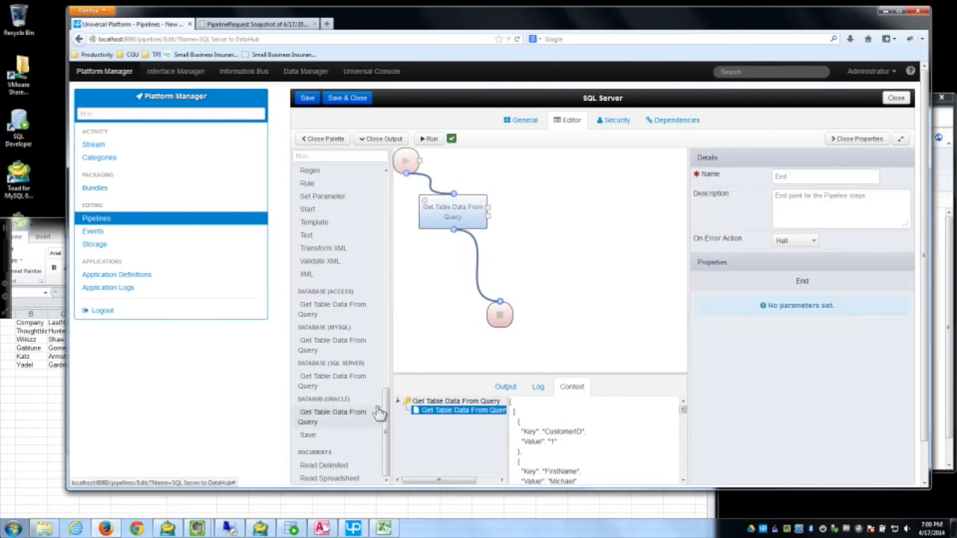
Step: Drop a Map Data step after the query step and link it to End
drag(386, 409, 387, 203)
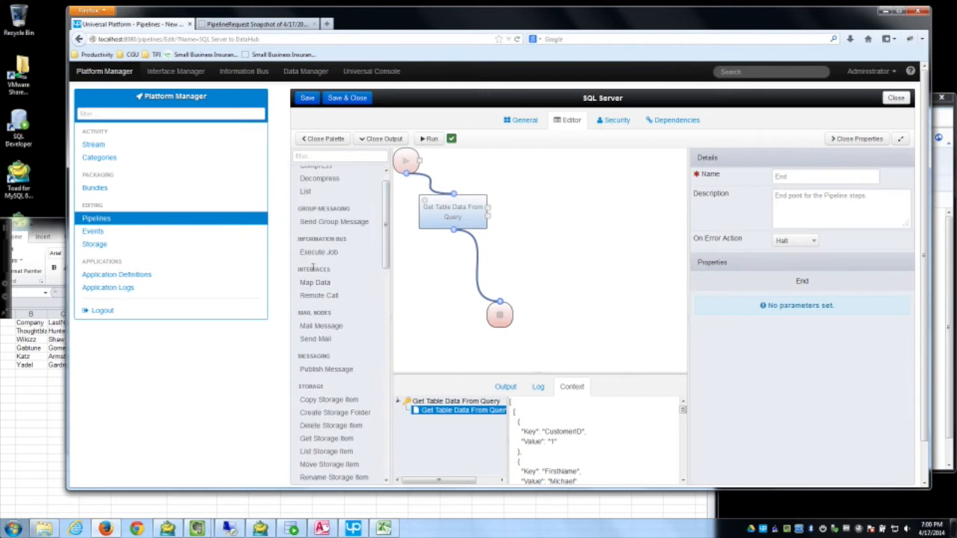
drag(313, 290, 453, 247)
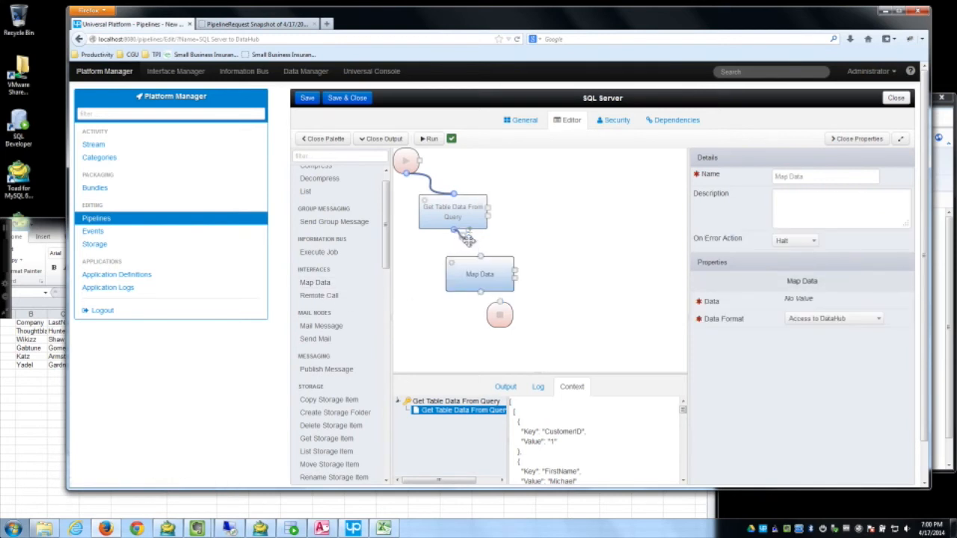
drag(479, 291, 499, 302)
drag(498, 318, 484, 335)
drag(465, 273, 450, 274)
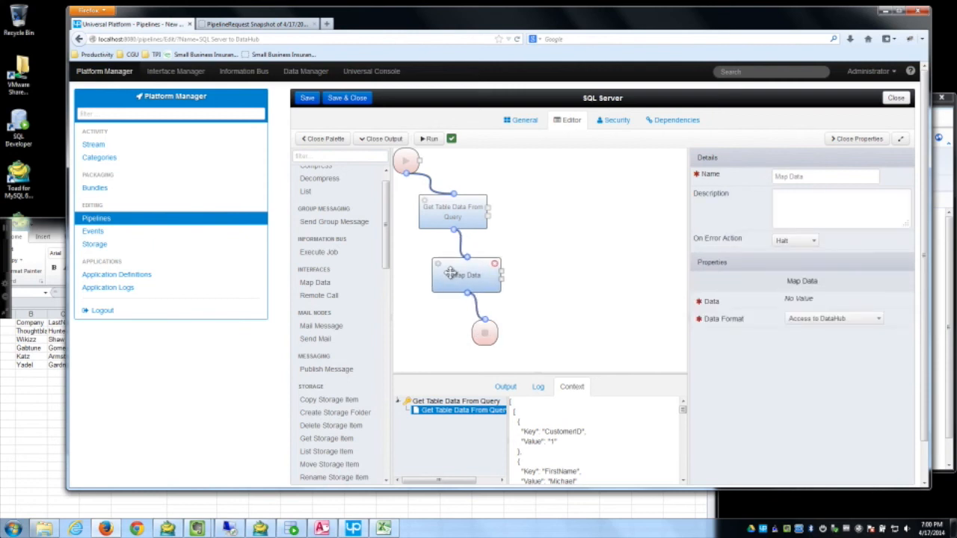
drag(485, 333, 495, 341)
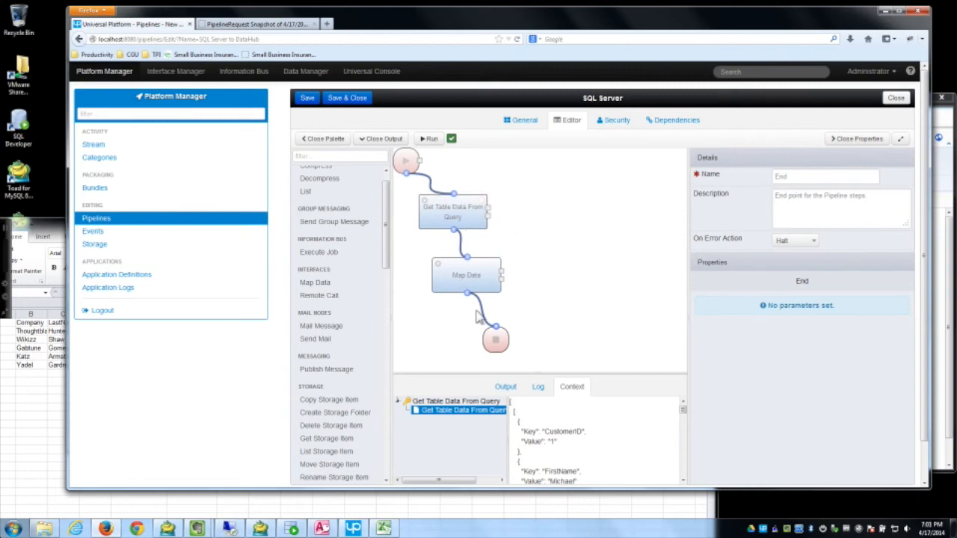
Step: Set Map Data's data format to SQL Server to DataHub, then reselect and nudge the query step
click(457, 276)
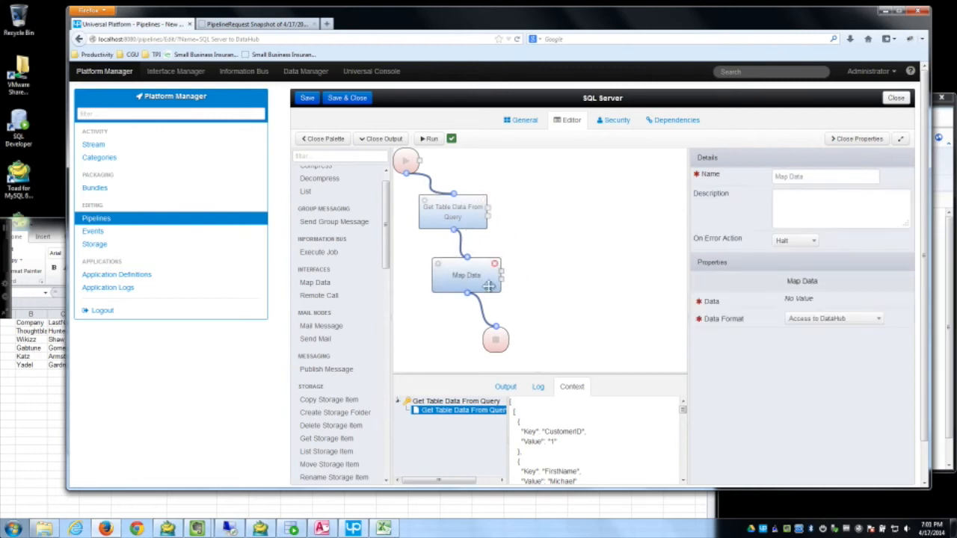
click(817, 320)
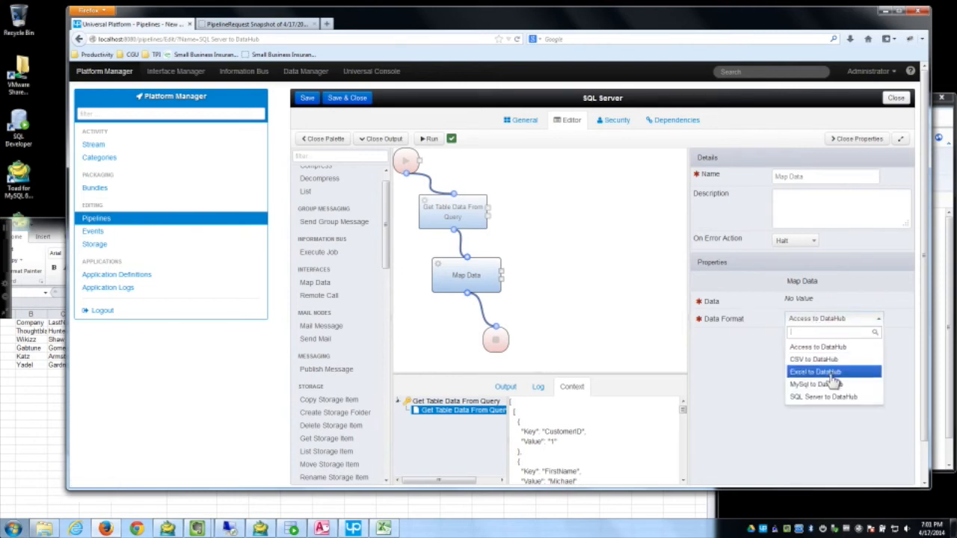
click(815, 402)
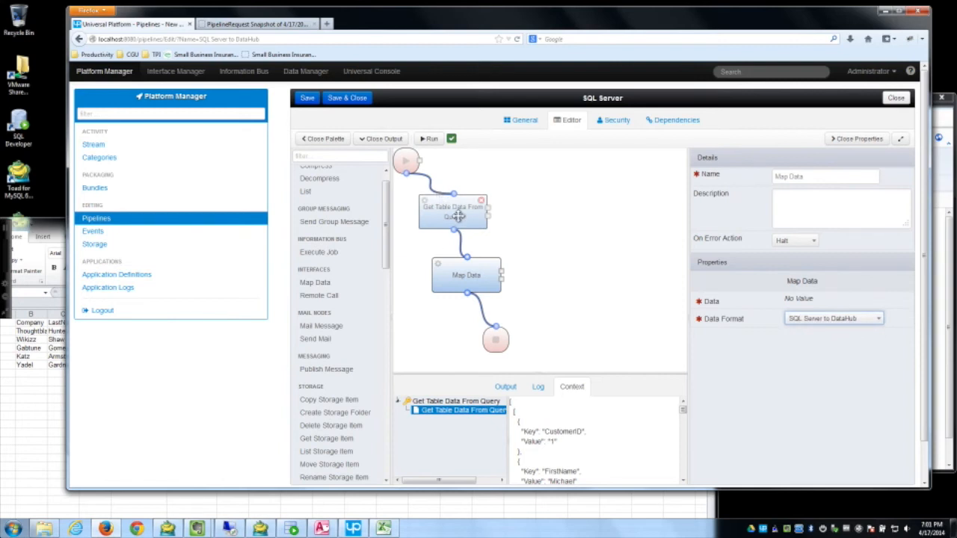
click(466, 275)
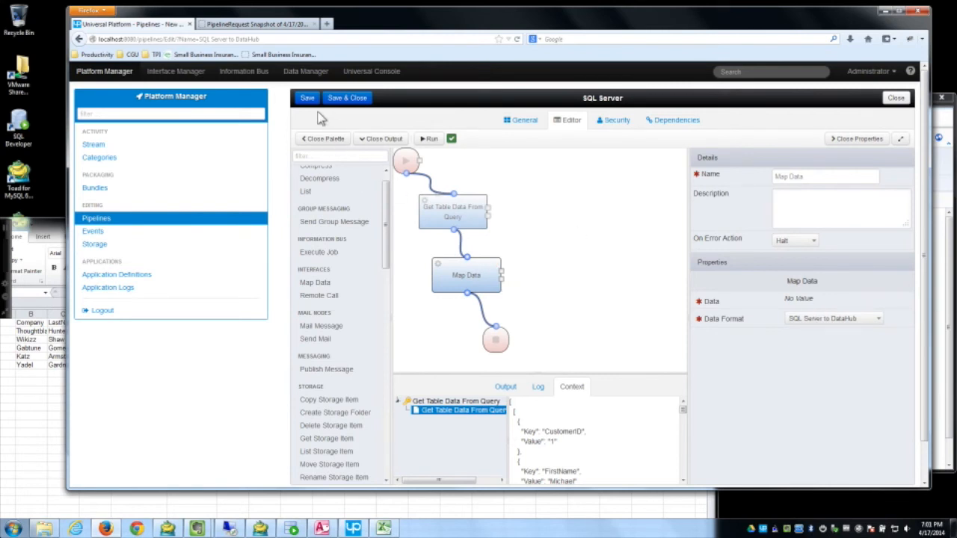
click(467, 216)
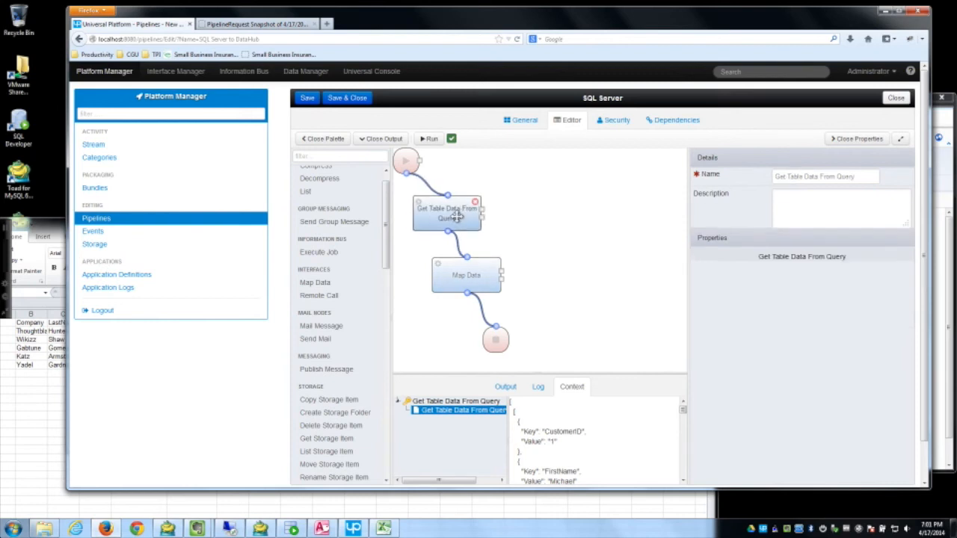
drag(451, 207, 442, 208)
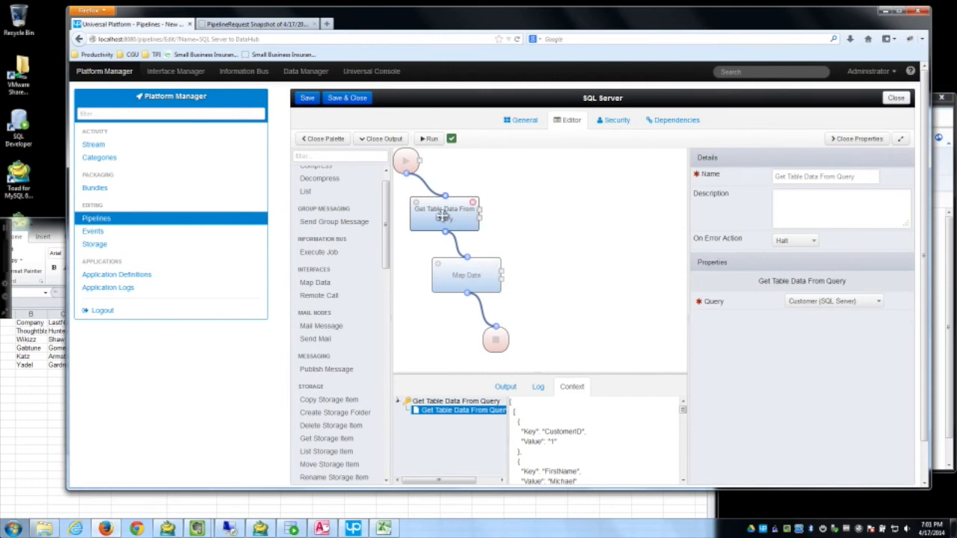
Step: Filter the palette for 'bin', add a Bind step, and link the query output to it
click(357, 157)
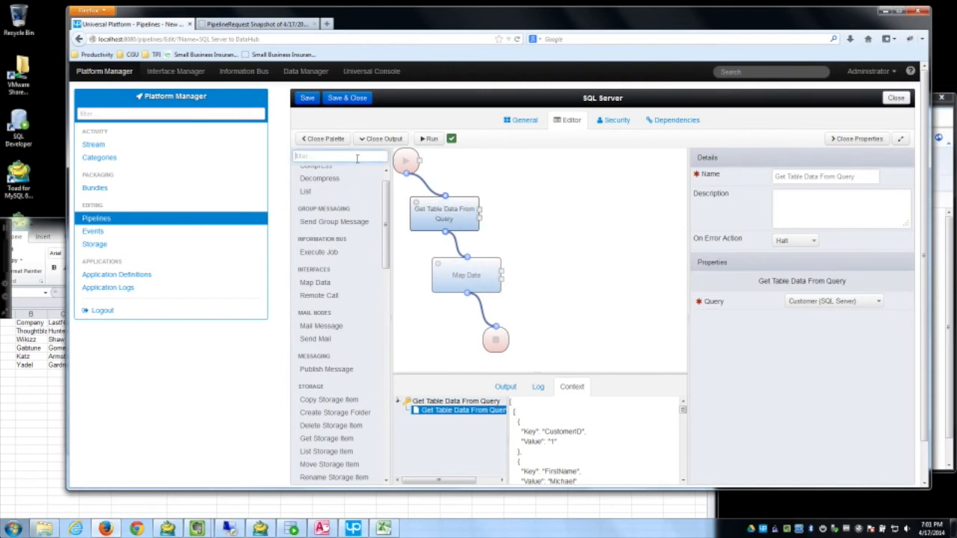
text(bin)
drag(317, 192, 557, 233)
drag(479, 217, 500, 274)
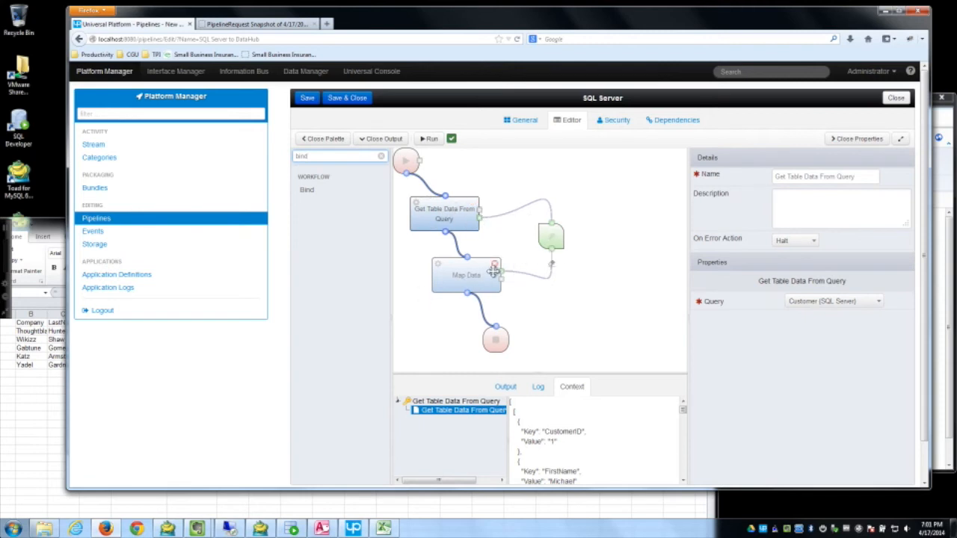
Step: Bind the inputs to the query result and Map Data's Data, then save and run
click(550, 237)
click(804, 305)
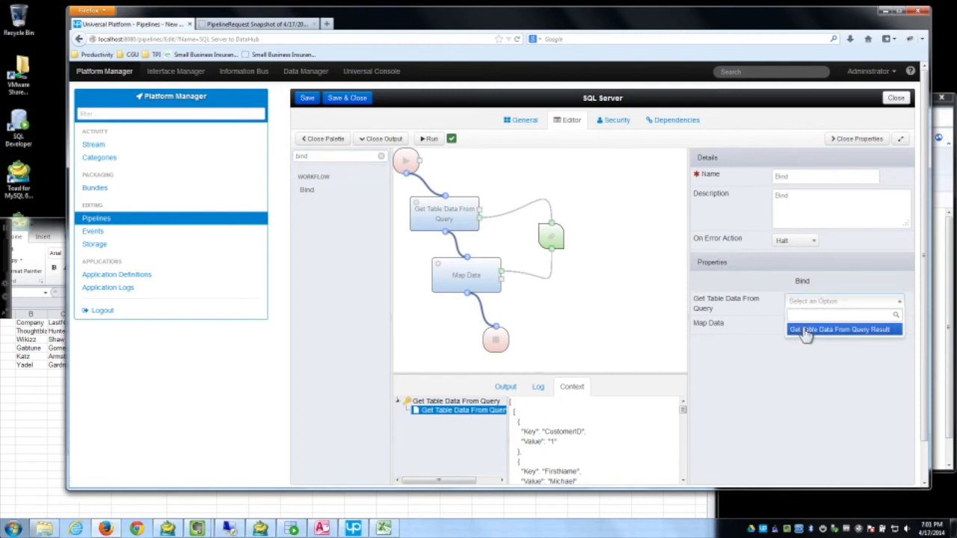
click(805, 331)
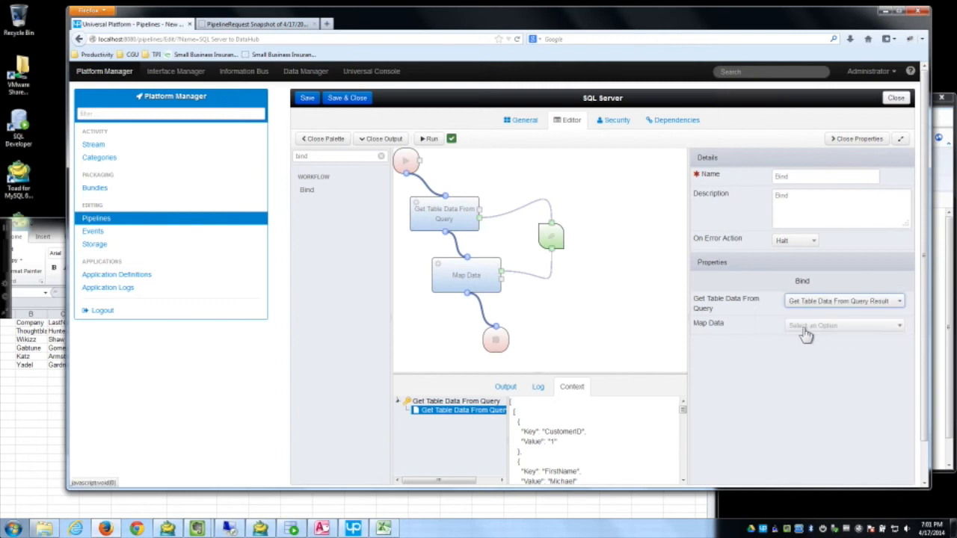
click(806, 331)
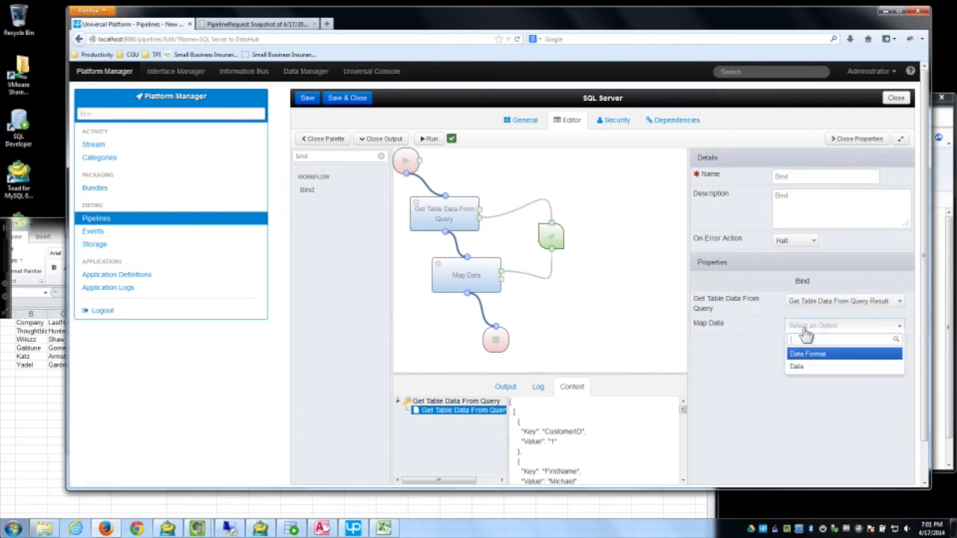
click(801, 373)
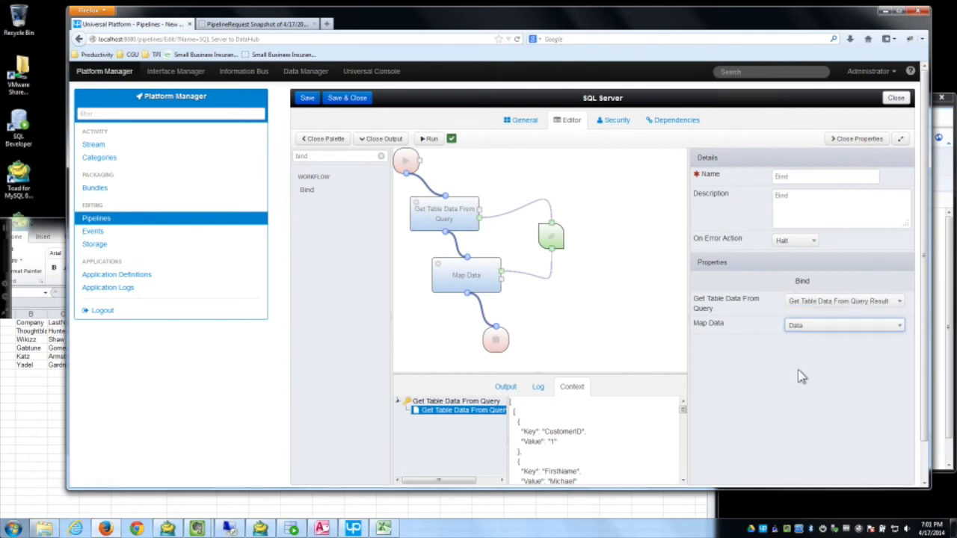
click(307, 98)
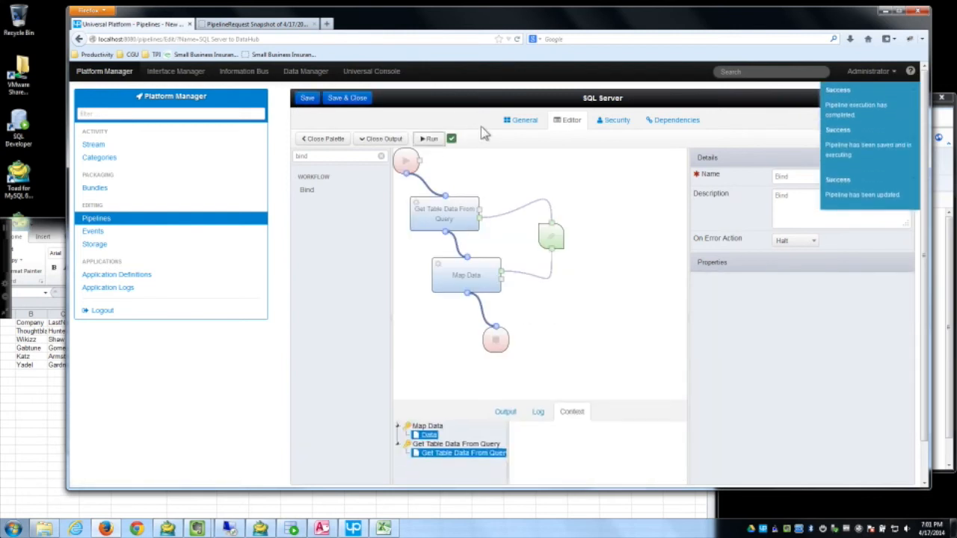
Step: Show Map Data's Data output, with keys like PHONENO and TITLE, resizing the output panel
click(429, 411)
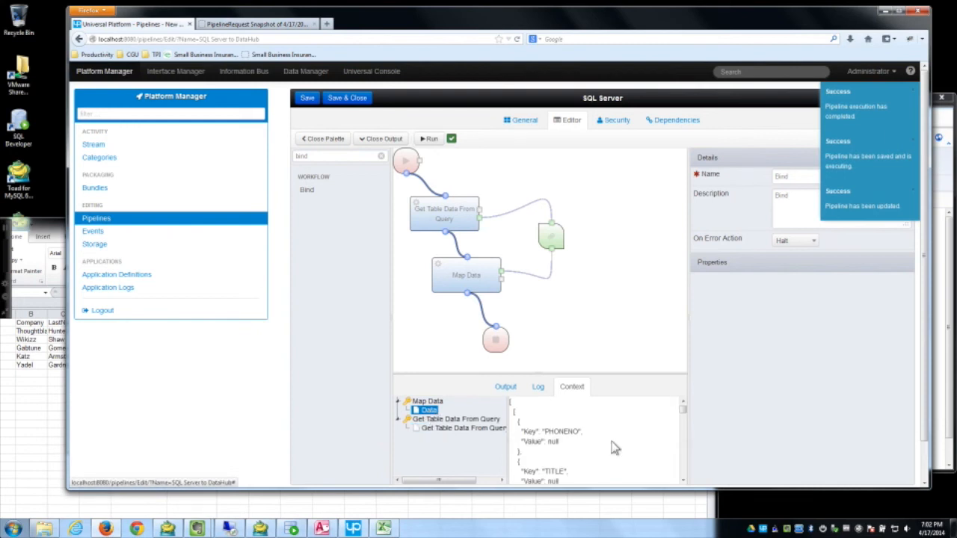
drag(635, 372, 636, 335)
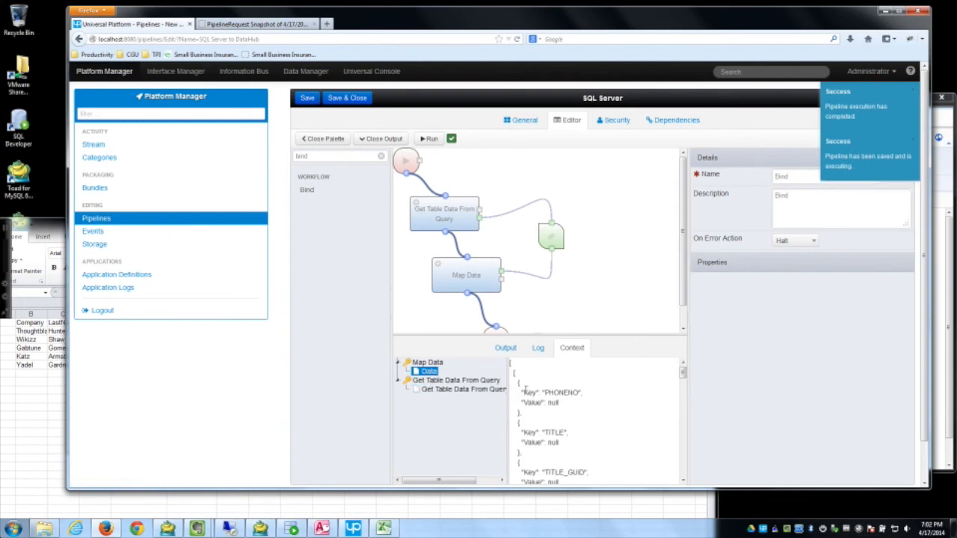
mouse_move(683, 373)
mouse_down()
mouse_move(682, 441)
mouse_move(688, 382)
mouse_up()
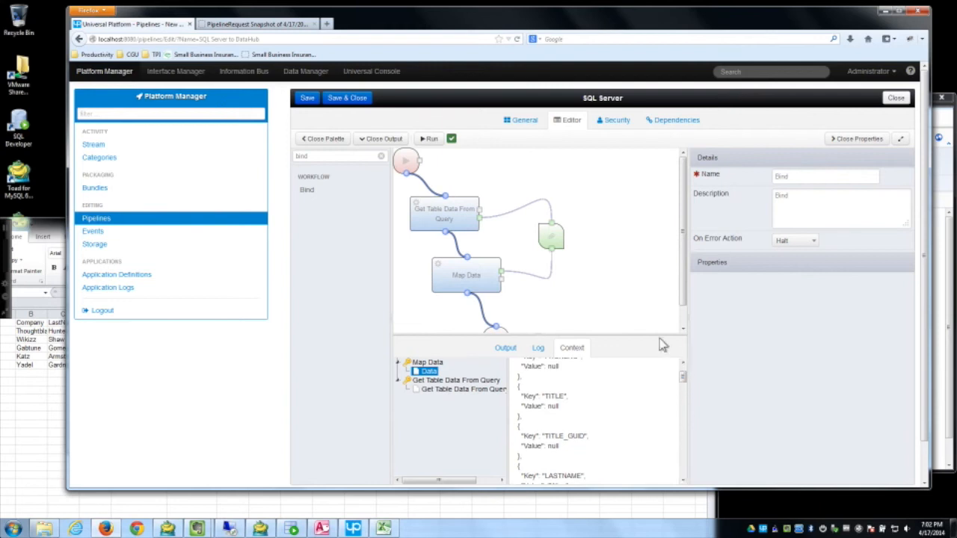
drag(655, 334, 654, 367)
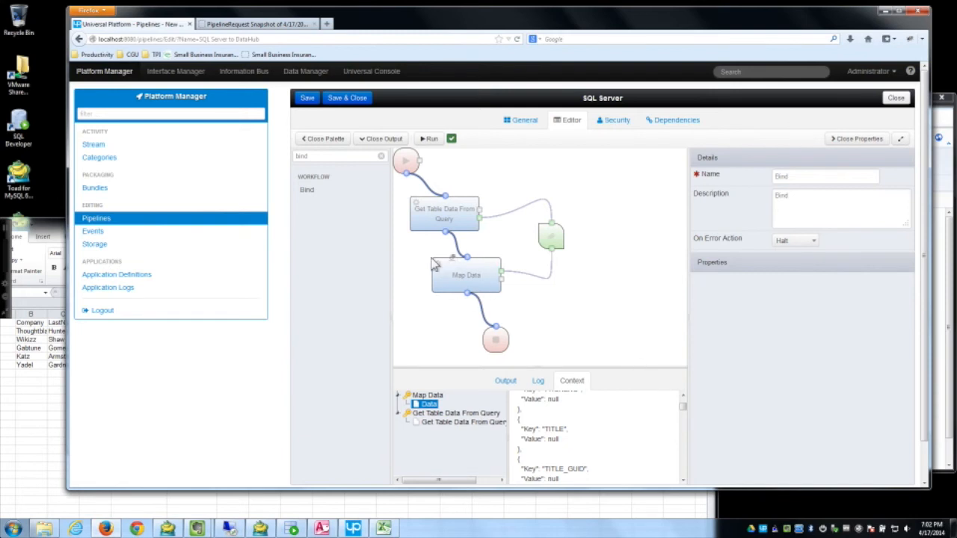
Step: Select the End step and clear the palette filter to list all steps
click(497, 344)
drag(501, 361, 506, 362)
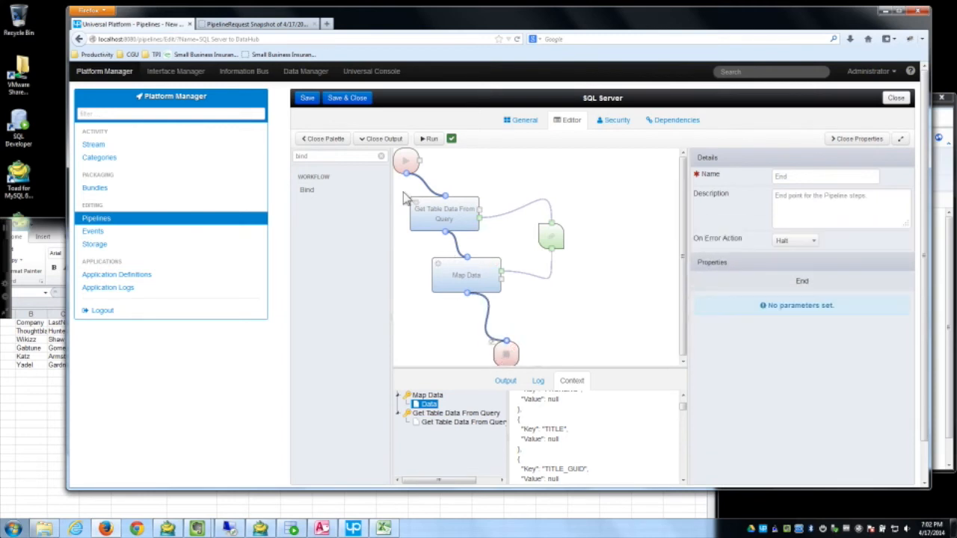
click(380, 156)
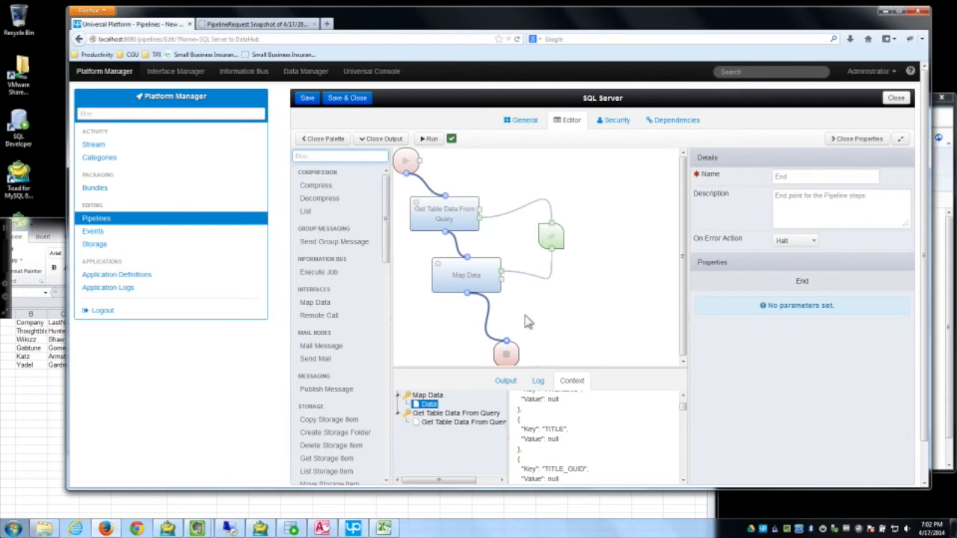
Step: Save and close the pipeline, then go to Data Manager's Data Models list
click(338, 97)
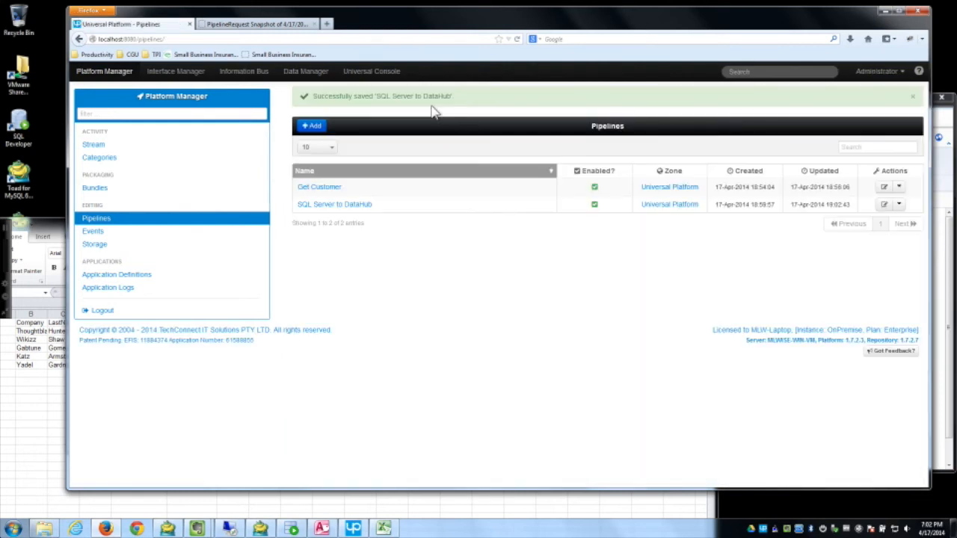
click(301, 71)
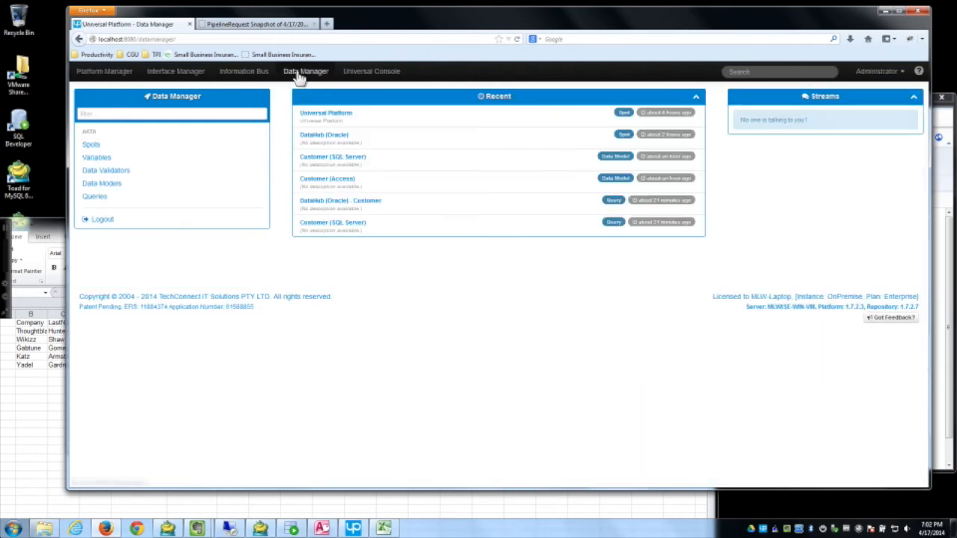
click(110, 186)
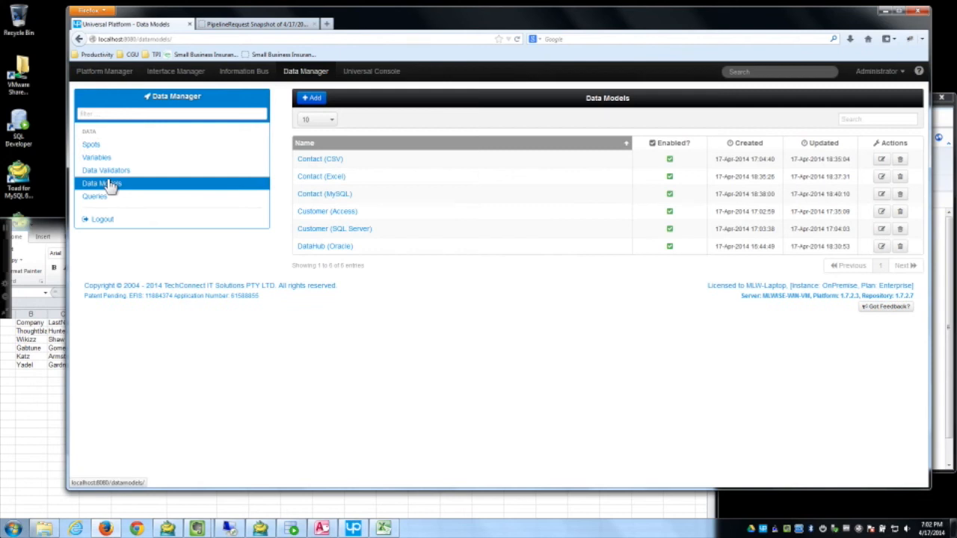
Step: Open the DataHub (Oracle) model's entity diagram and show the CUSTOMER entity's details
click(309, 246)
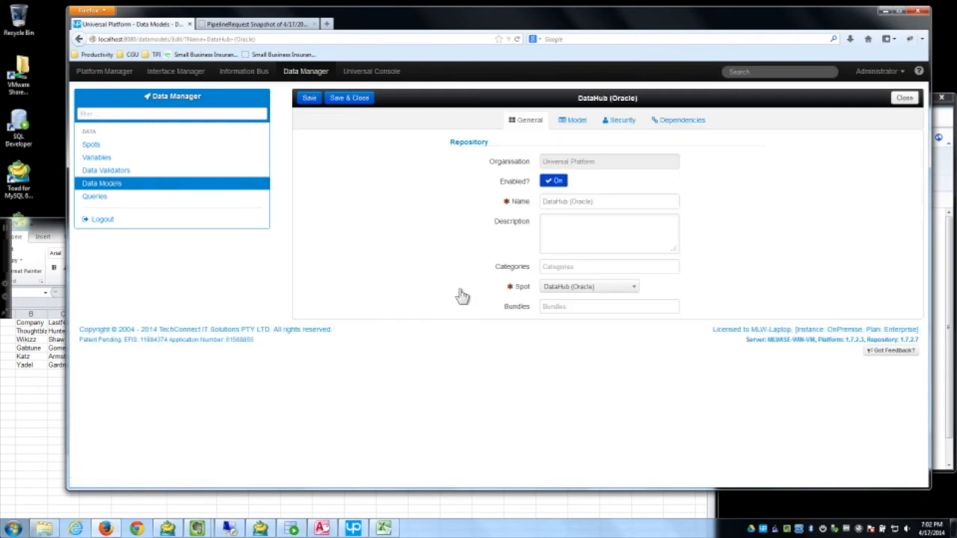
click(574, 120)
click(458, 194)
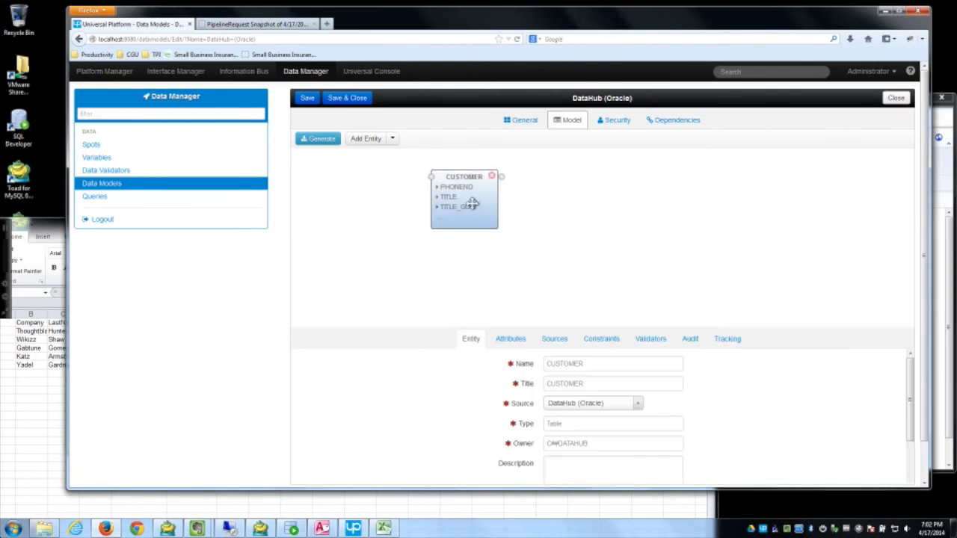
drag(559, 278, 557, 259)
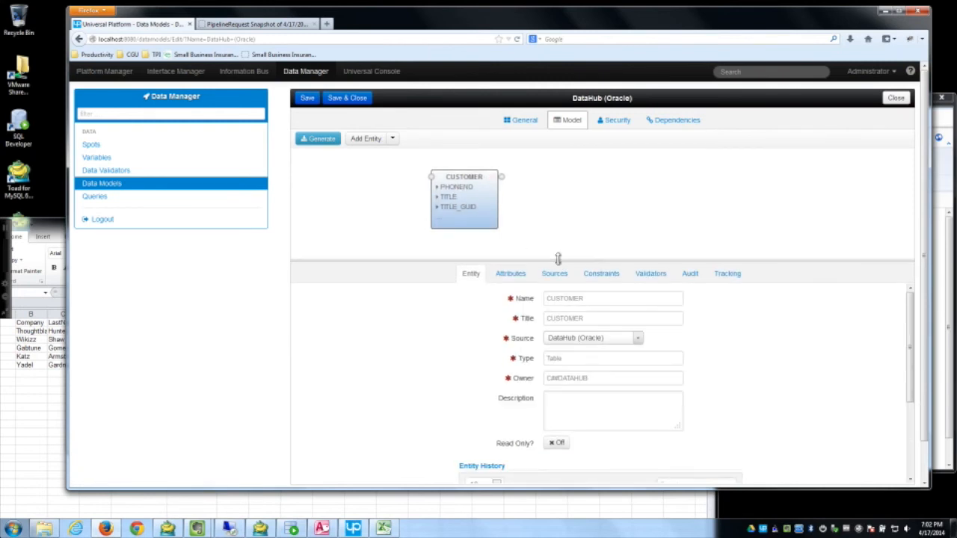
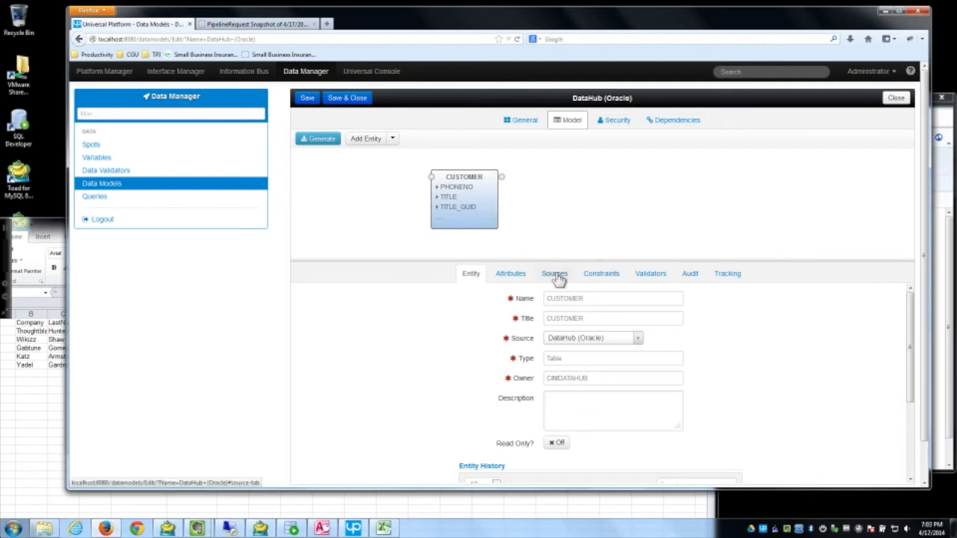
Step: Review the CUSTOMER entity's EMAIL_EK constraint and its available constraint types, changing nothing
click(620, 276)
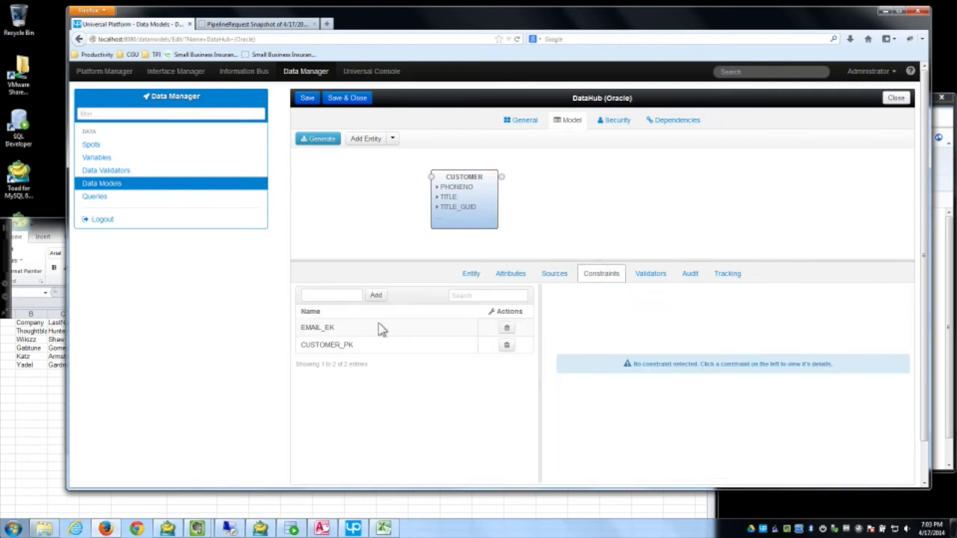
click(349, 329)
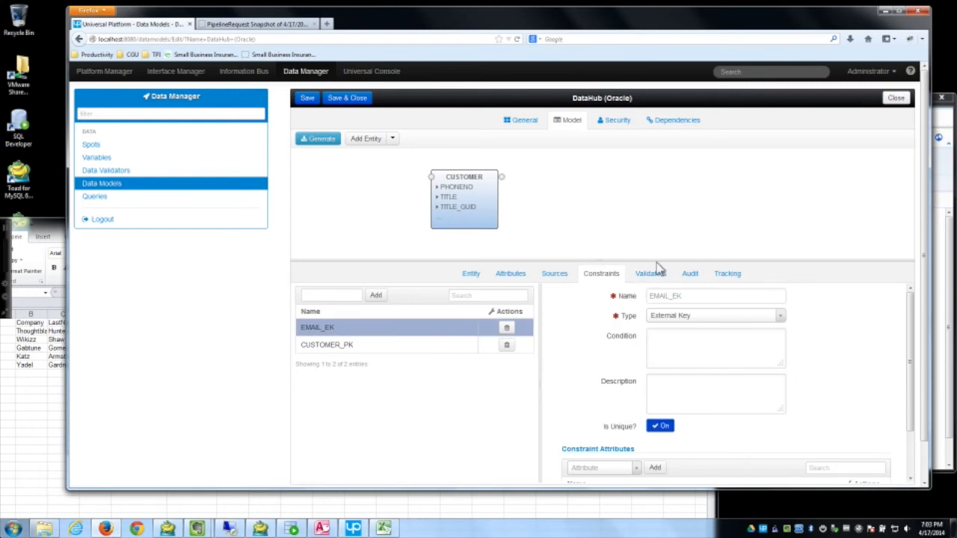
scroll(740, 275, down, 1)
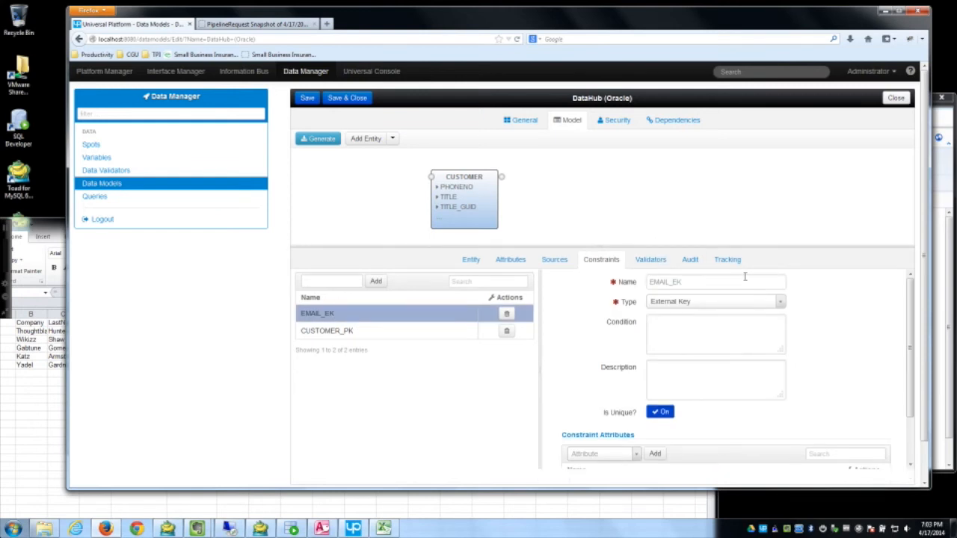
click(673, 305)
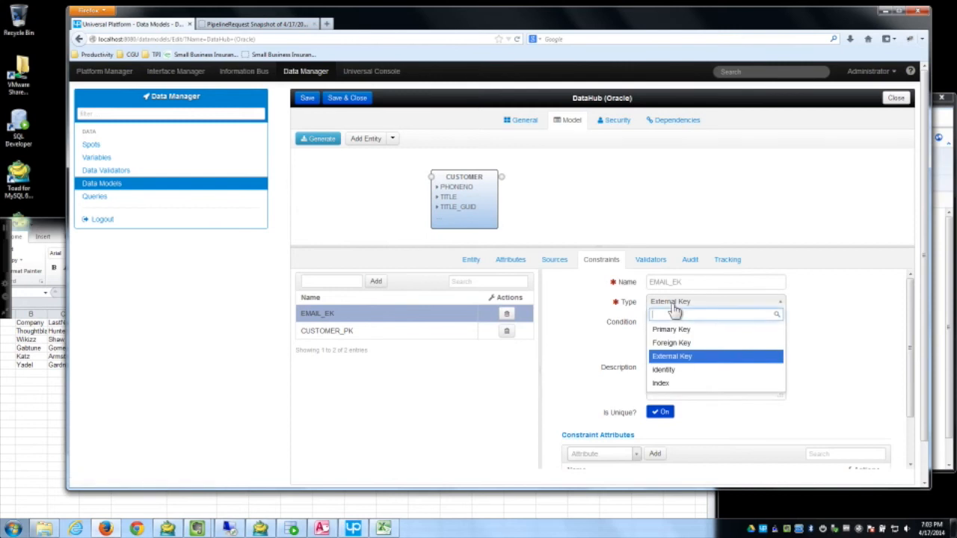
click(812, 315)
scroll(927, 370, down, 1)
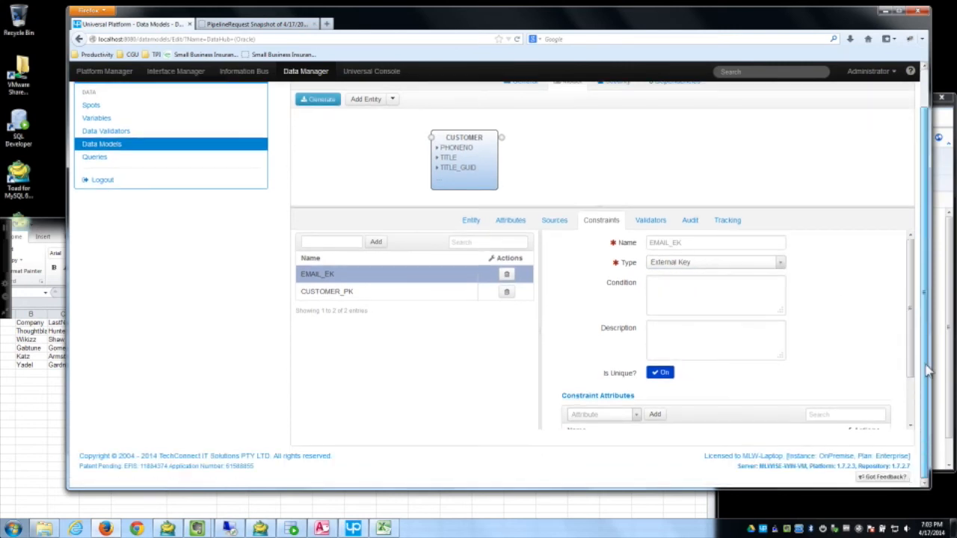
scroll(916, 394, down, 2)
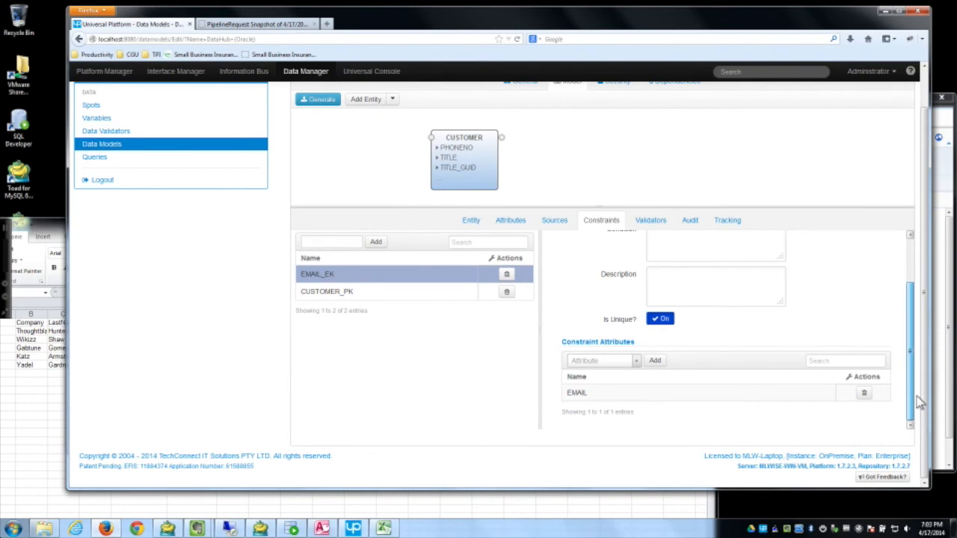
scroll(920, 404, up, 3)
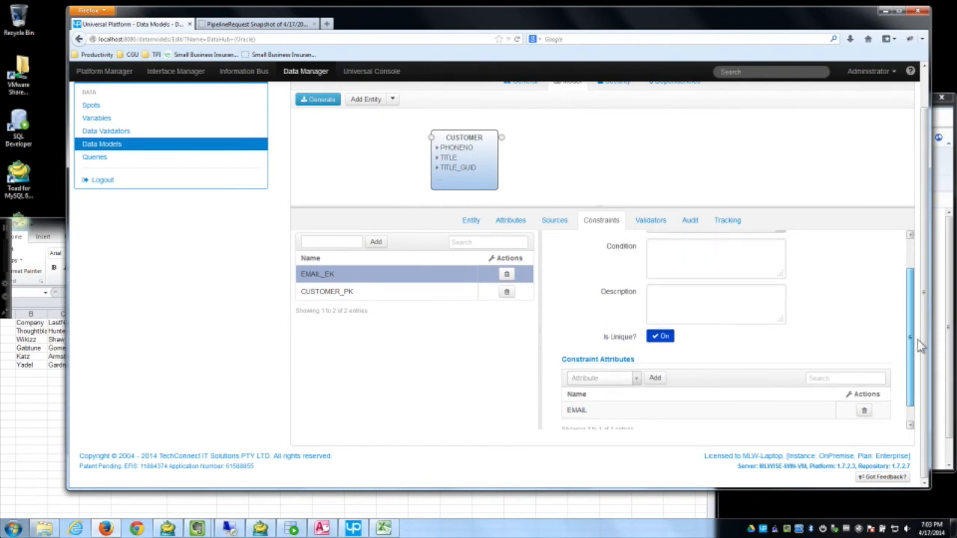
Step: Inspect the CUSTOMER_PK primary key constraint
click(358, 293)
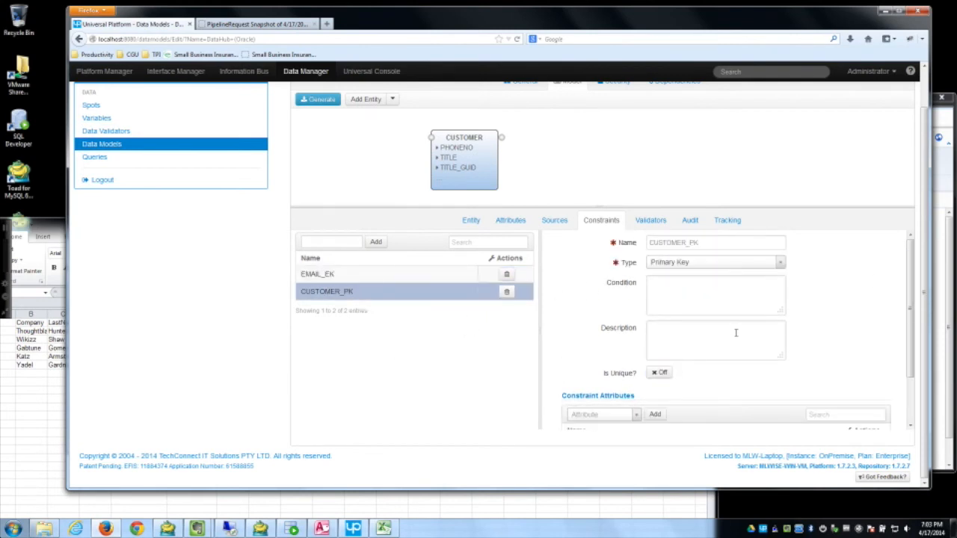
scroll(912, 387, down, 2)
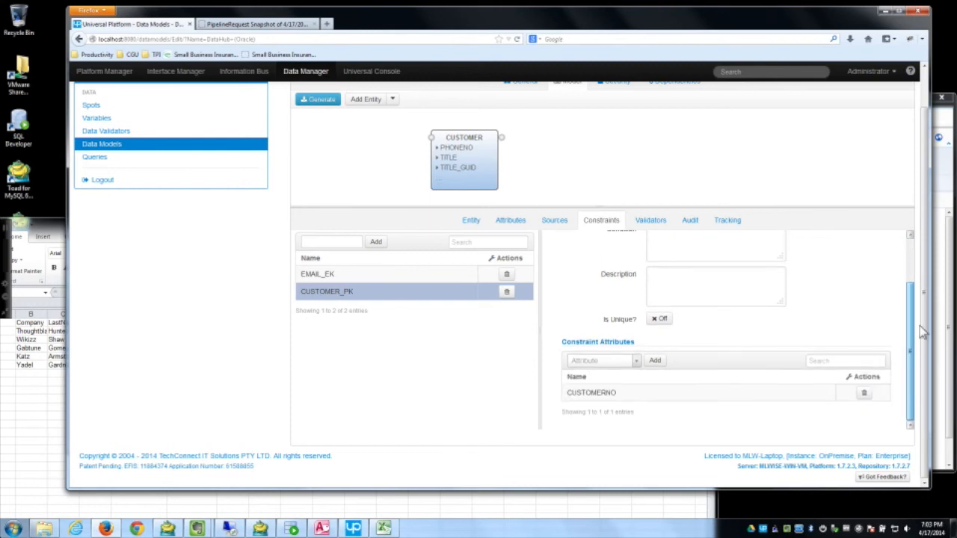
scroll(921, 331, up, 2)
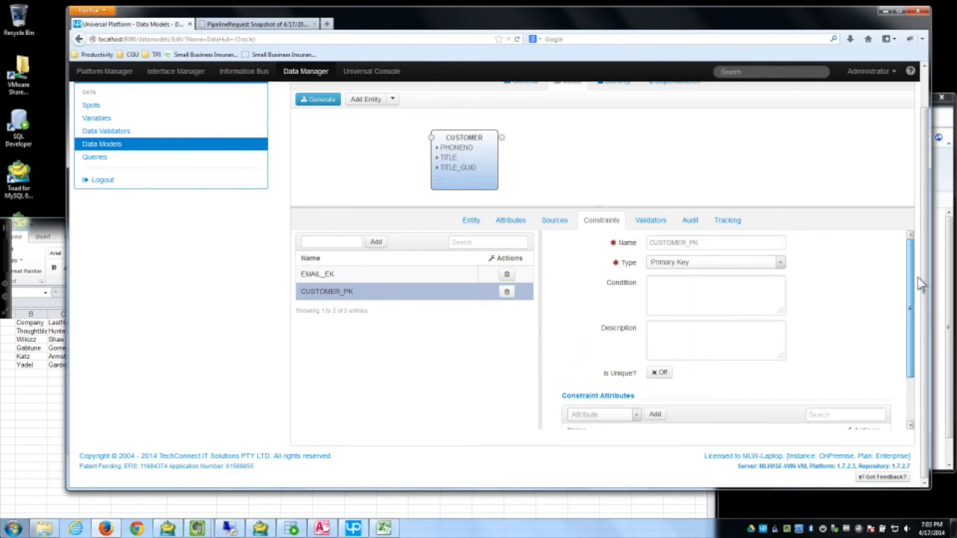
scroll(914, 404, down, 2)
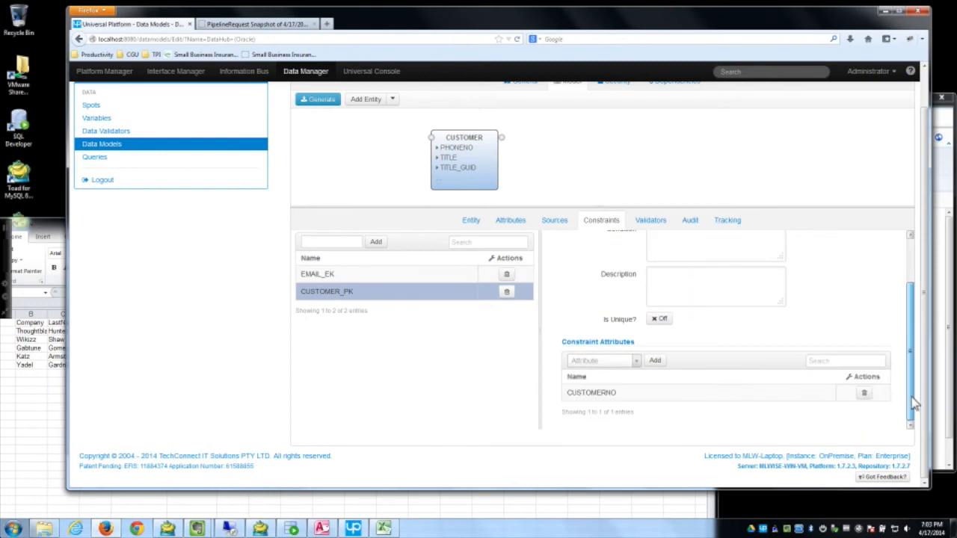
Step: Recheck EMAIL_EK's attribute options unchanged, then save and close the DataHub (Oracle) model
click(376, 277)
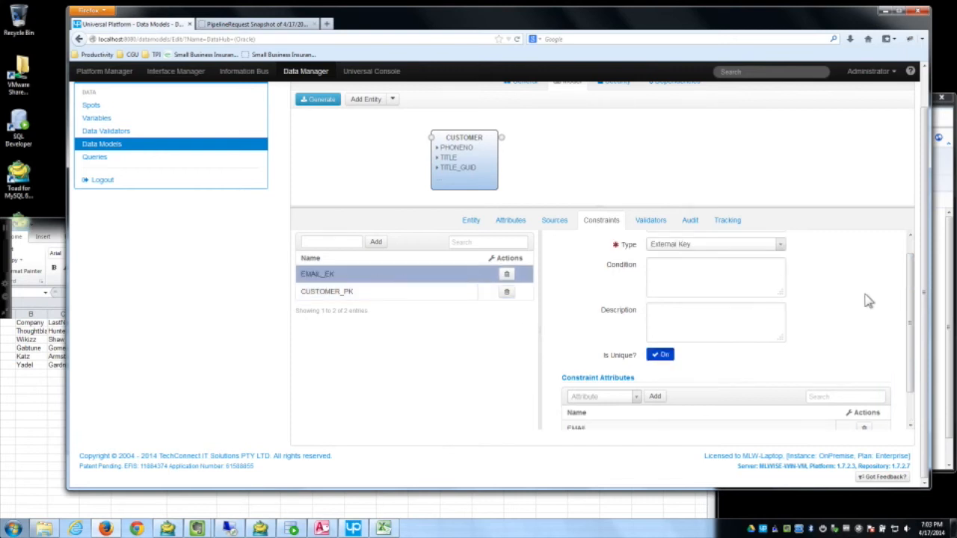
mouse_move(910, 301)
mouse_down()
mouse_move(915, 284)
mouse_move(913, 315)
mouse_move(917, 286)
mouse_up()
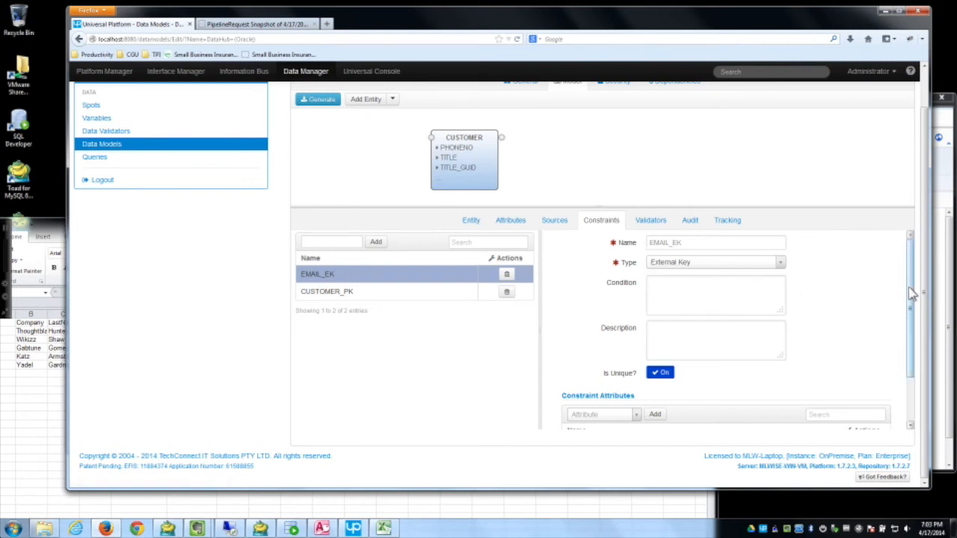
drag(914, 293, 906, 338)
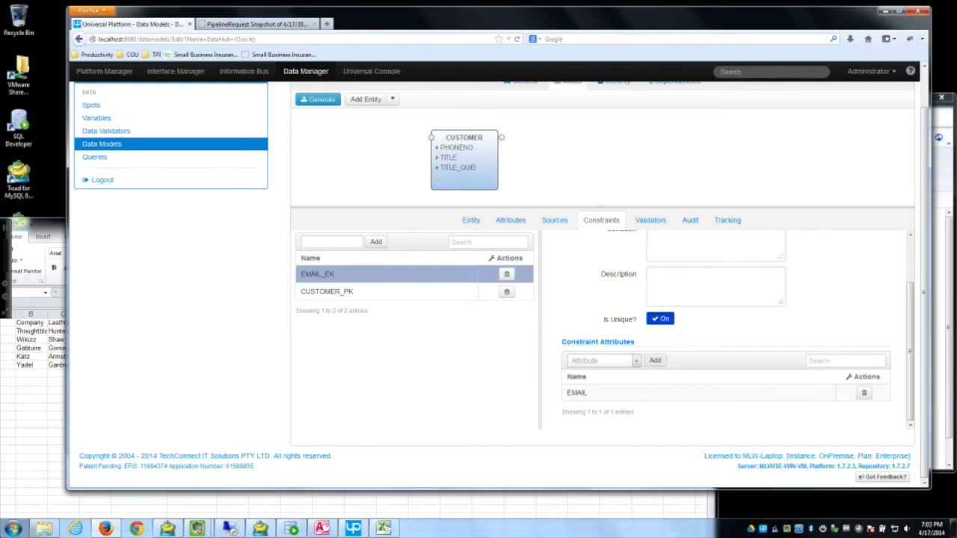
click(632, 368)
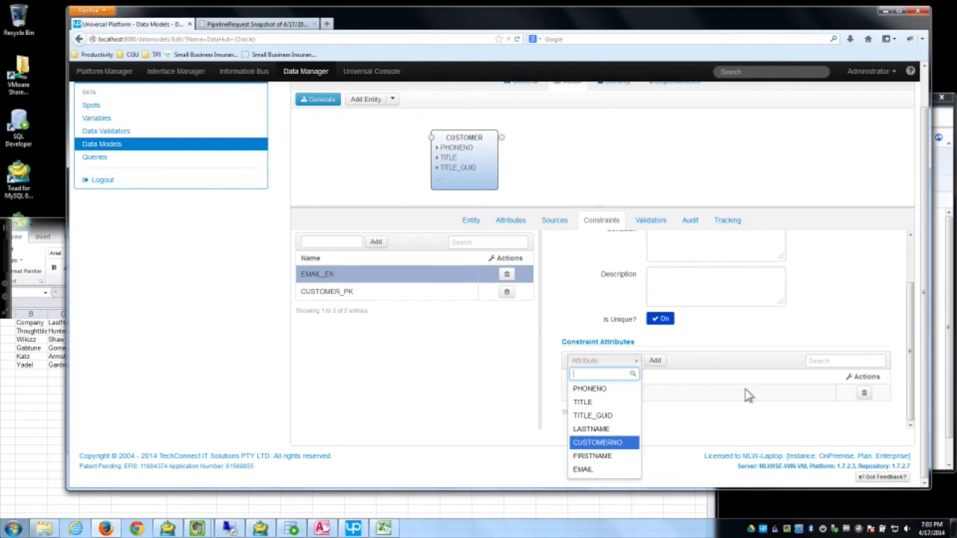
click(770, 326)
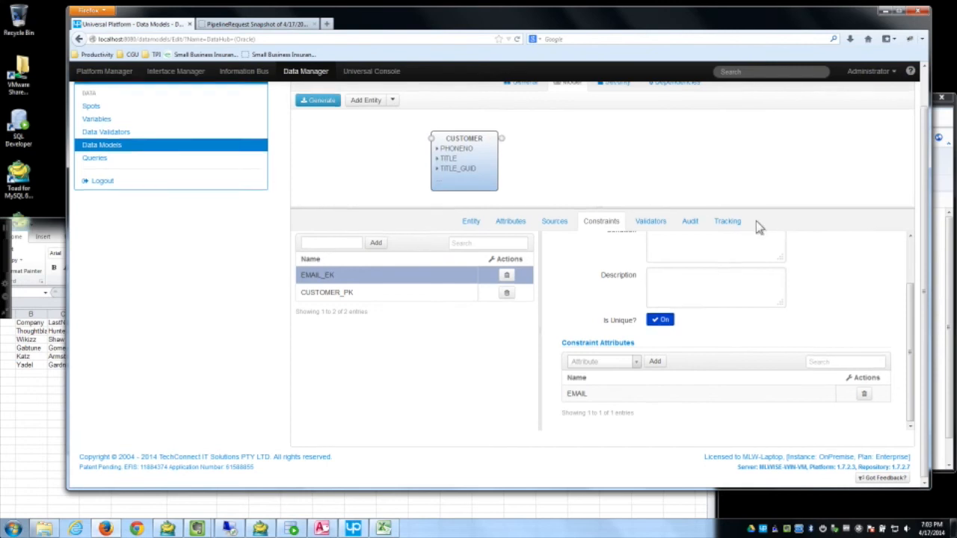
scroll(385, 105, up, 1)
click(346, 98)
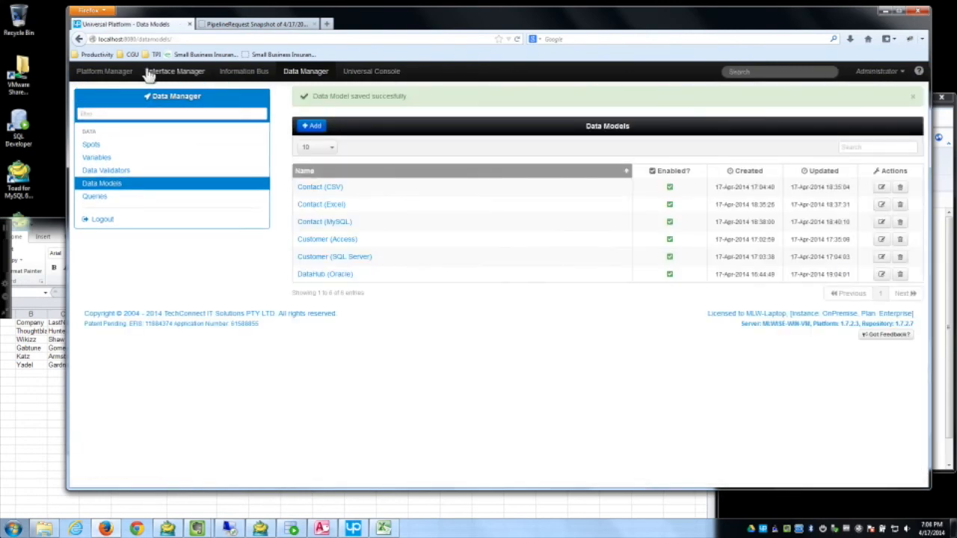
Step: Open the SQL Server to DataHub pipeline in its diagram editor
click(108, 73)
click(119, 218)
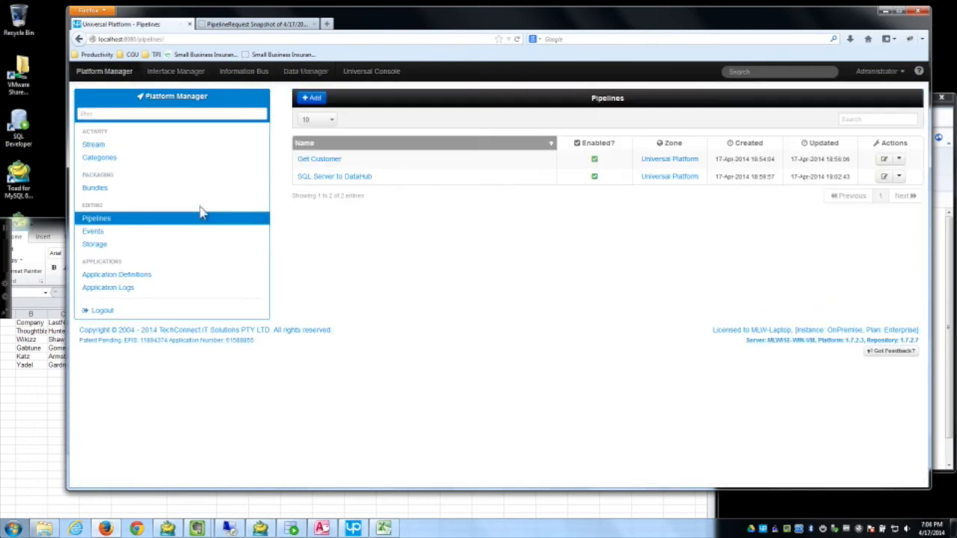
click(349, 182)
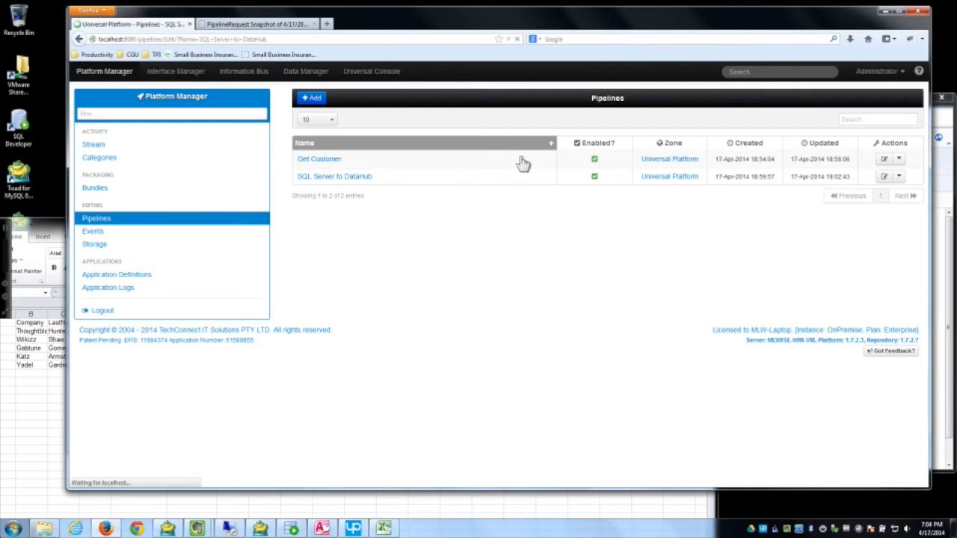
click(572, 121)
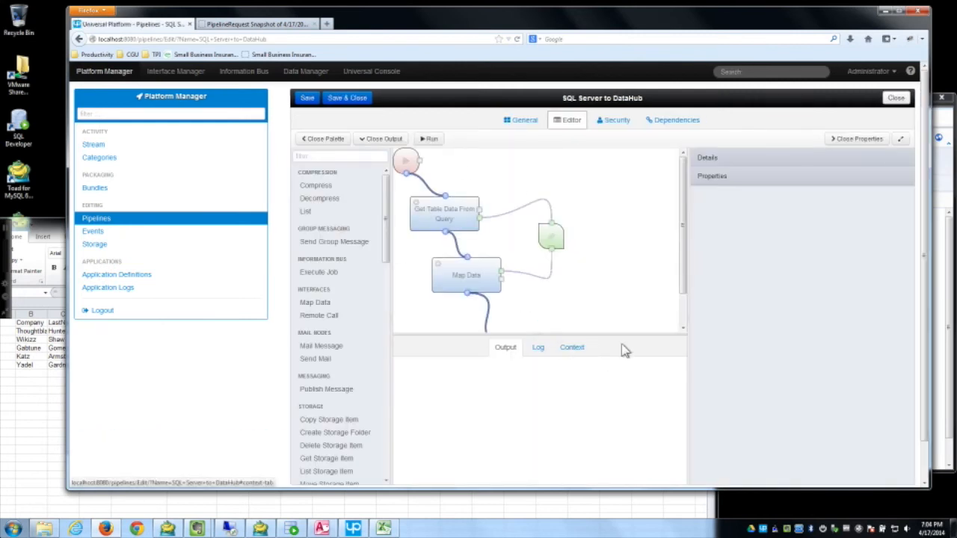
Step: Add a Save step wired Map Data → Save → End, writing to DataHub (Oracle)
drag(386, 215, 384, 459)
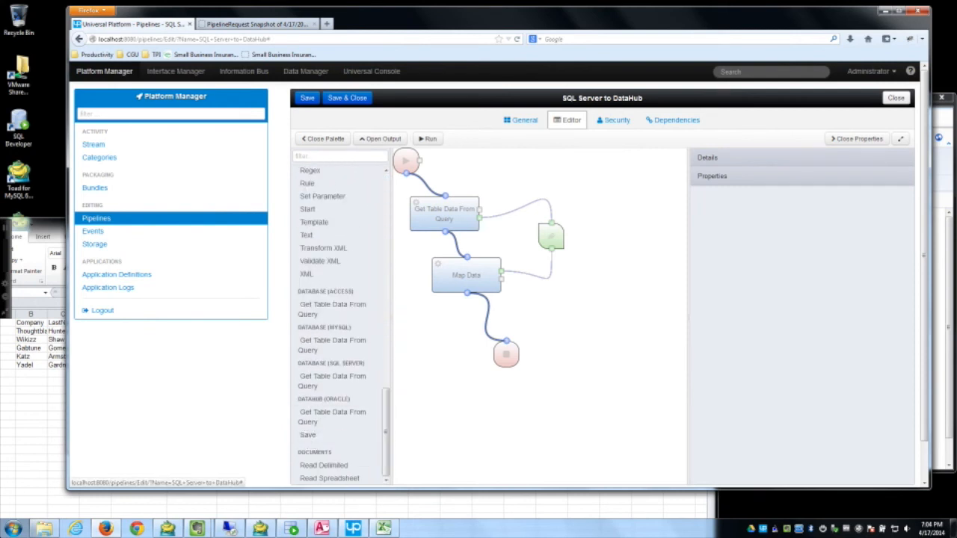
drag(309, 440, 460, 345)
drag(467, 294, 464, 335)
drag(505, 360, 490, 383)
drag(465, 351, 487, 363)
drag(468, 332, 483, 331)
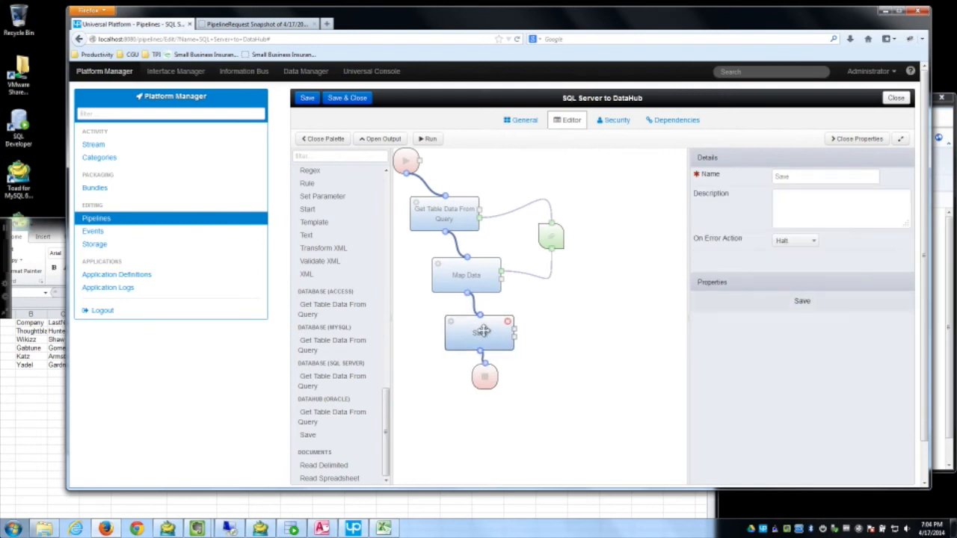
click(853, 321)
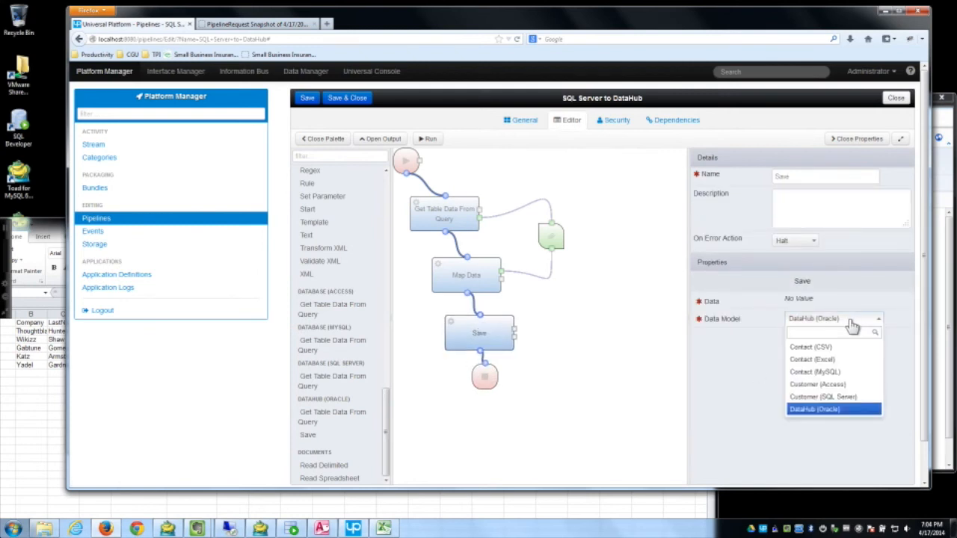
click(806, 411)
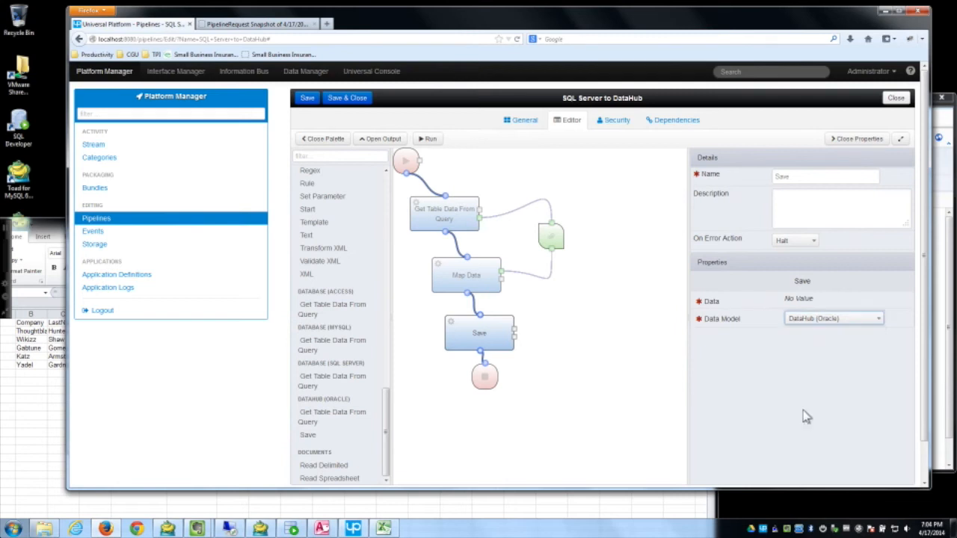
Step: Add a Bind step connected between Map Data's output and the Save step
click(347, 156)
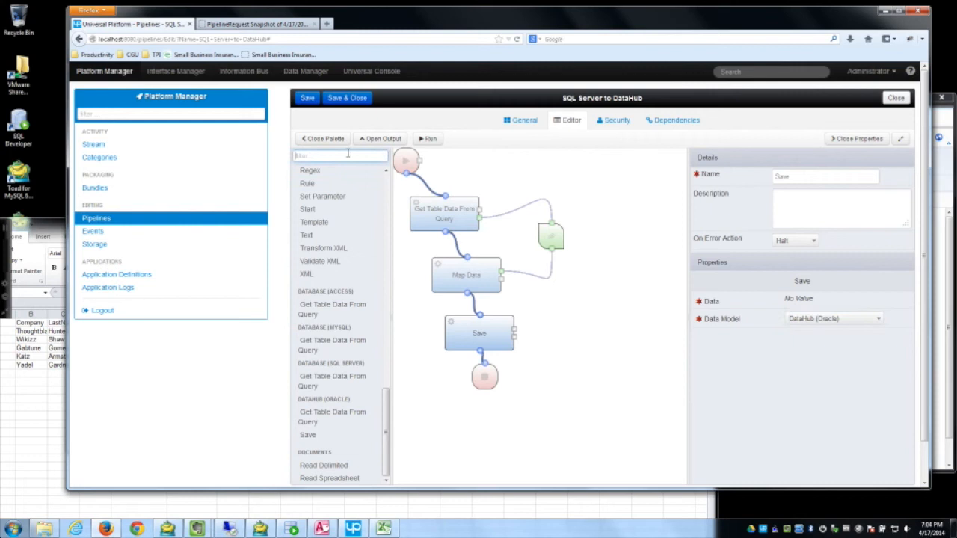
text(bind)
drag(317, 199, 560, 302)
drag(502, 281, 515, 329)
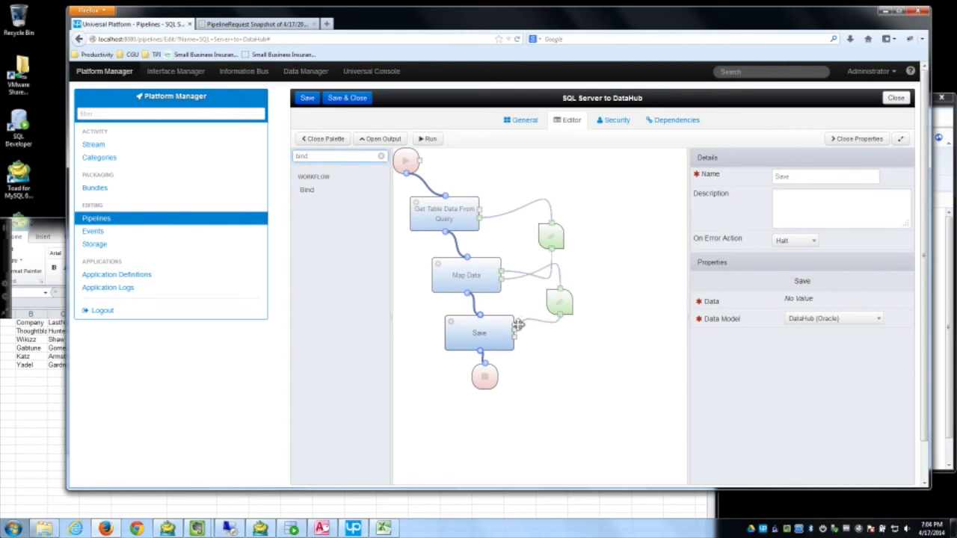
click(555, 302)
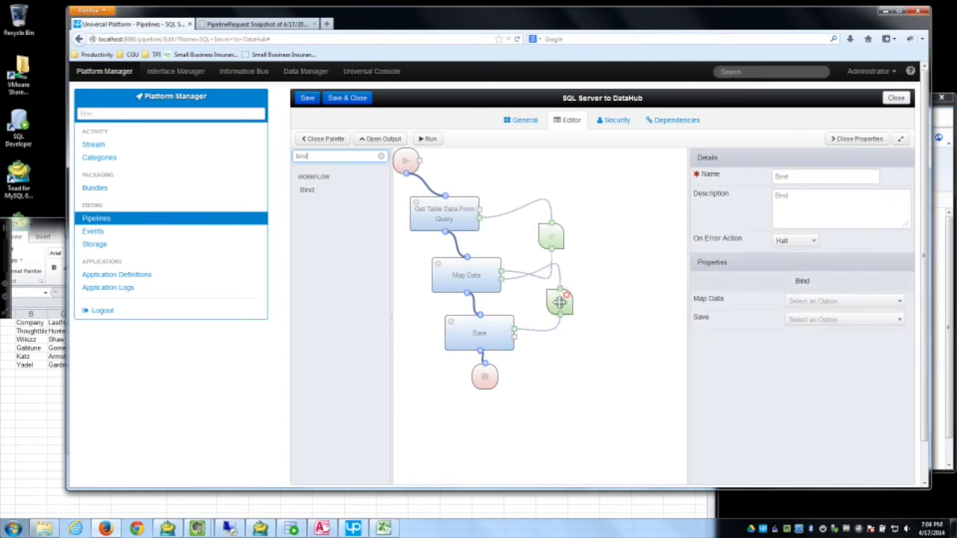
Step: Bind Map Data's Data output and Save's input to Data
click(799, 302)
click(806, 328)
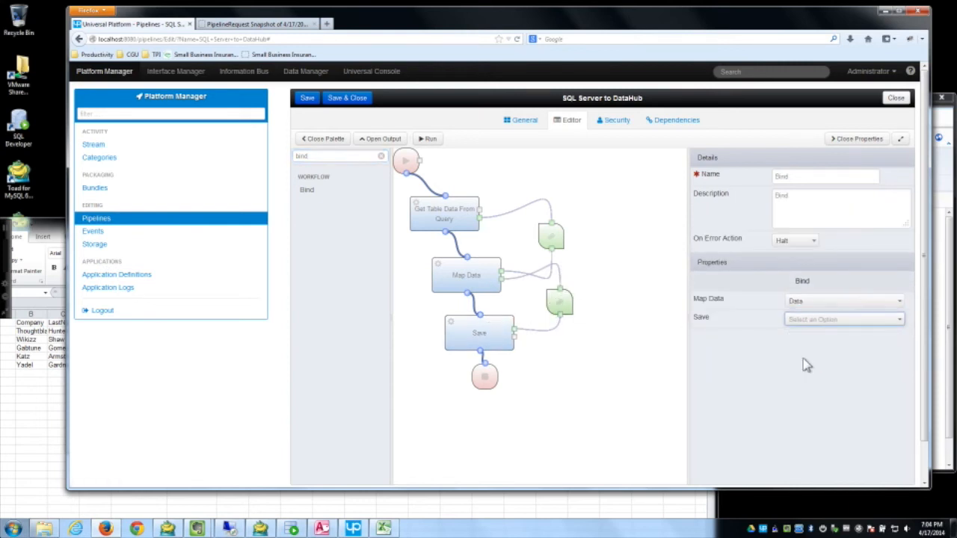
click(808, 320)
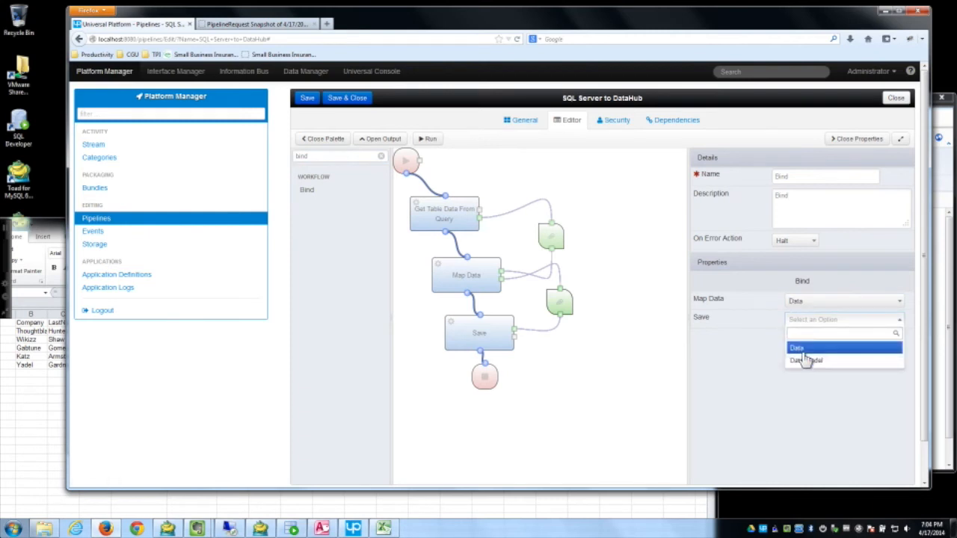
click(803, 349)
Step: Save the SQL Server to DataHub pipeline and run it
click(478, 333)
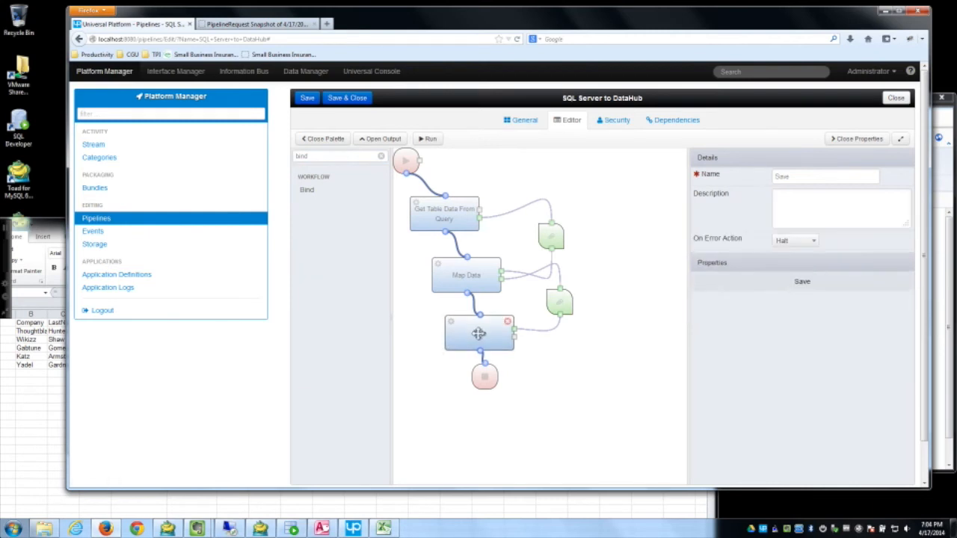
click(308, 101)
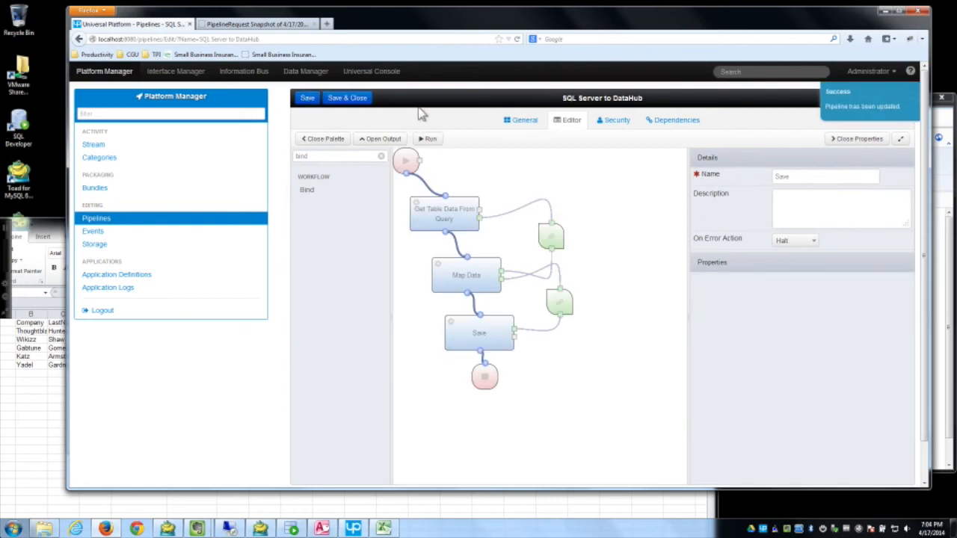
click(433, 141)
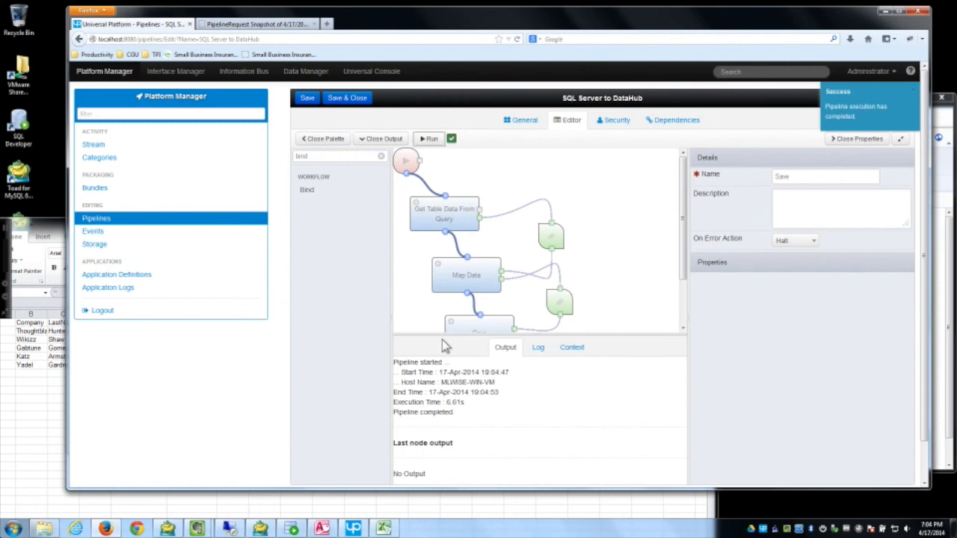
Step: Review the run's Log and Context entries for Map Data and Get Table Data From Query, then switch to SQL Developer
click(537, 361)
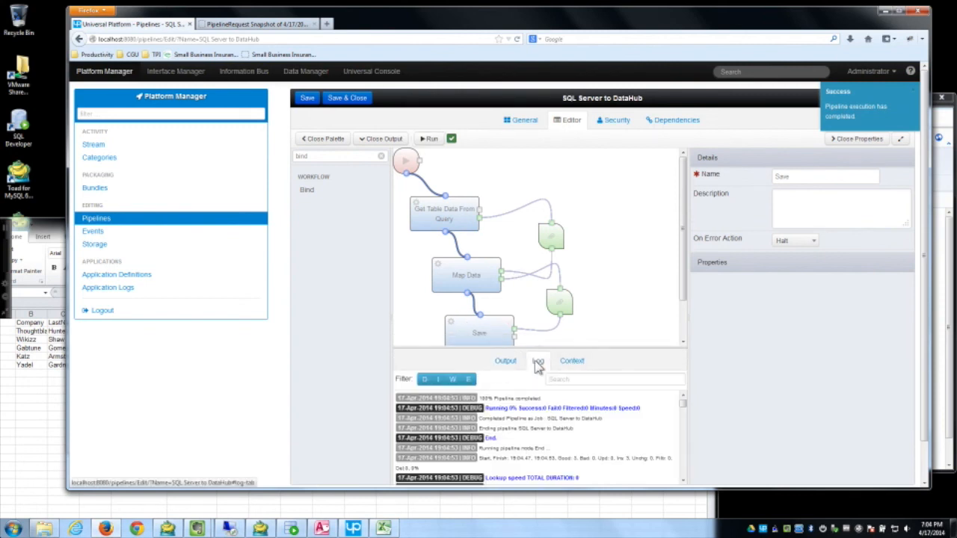
click(572, 362)
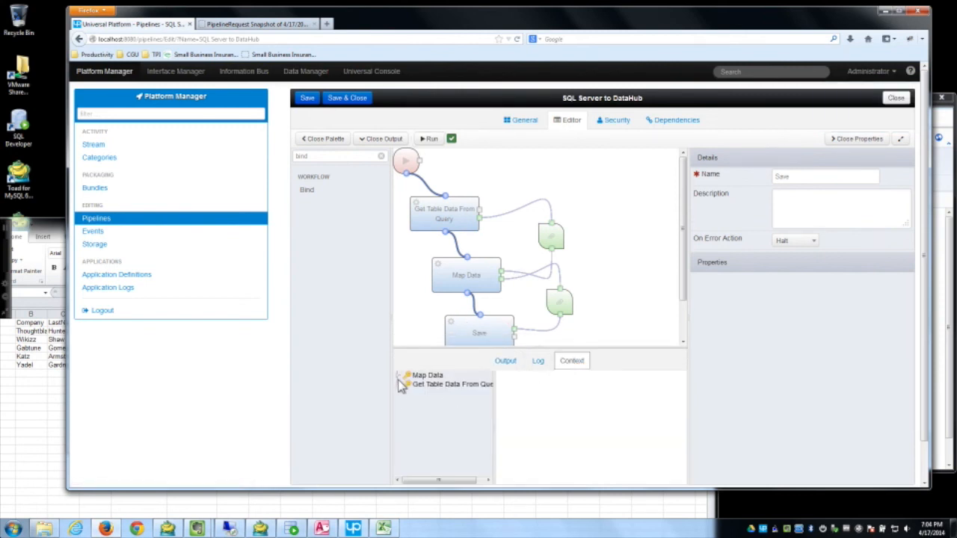
click(399, 376)
click(400, 394)
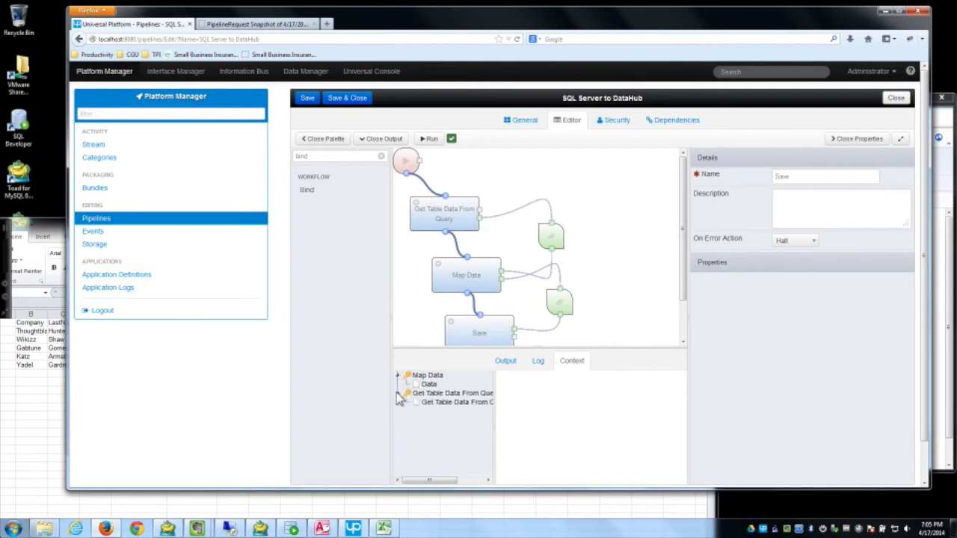
click(291, 528)
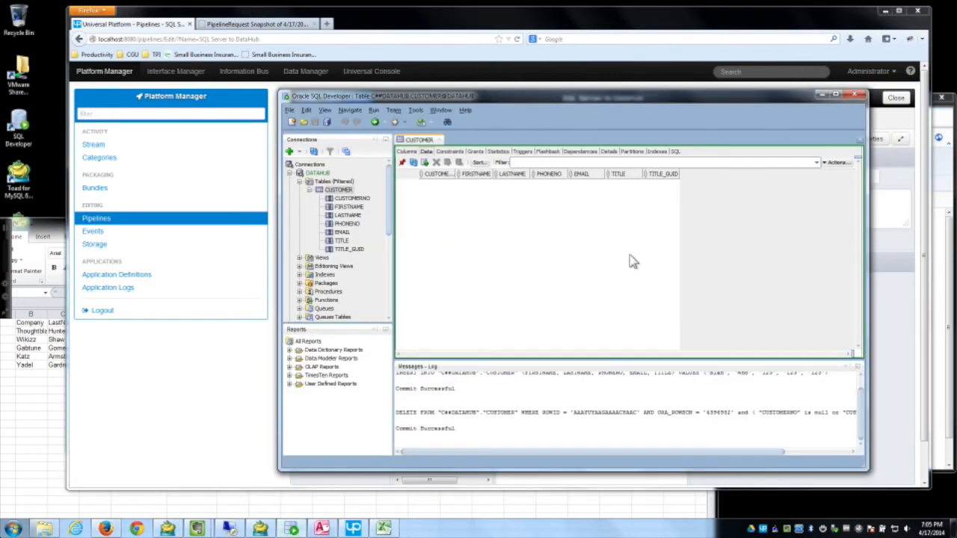
Step: Refresh the CUSTOMER table to show the three loaded rows, then minimize SQL Developer
click(413, 163)
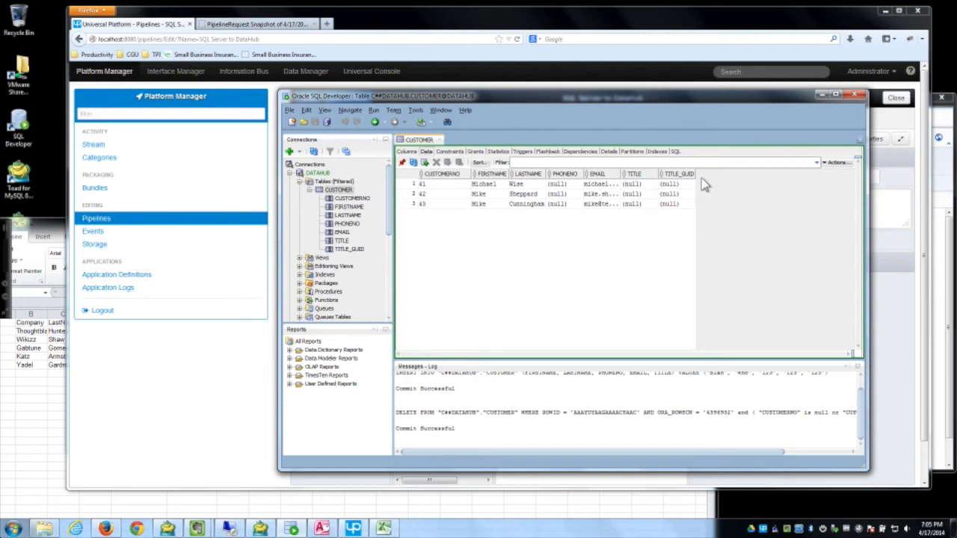
click(820, 97)
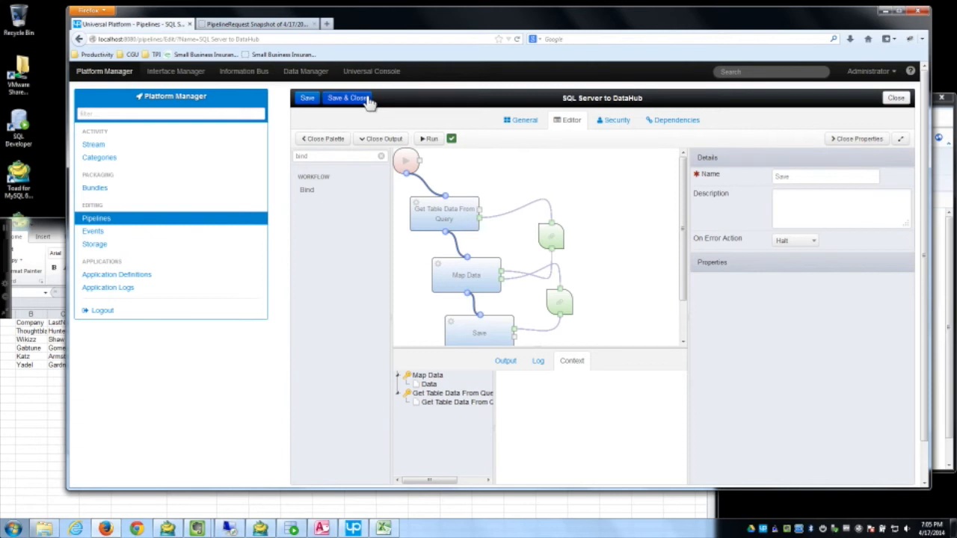
Step: Close the SQL Server pipeline, then create and save a new pipeline named 'Excel to DataHub'
click(352, 101)
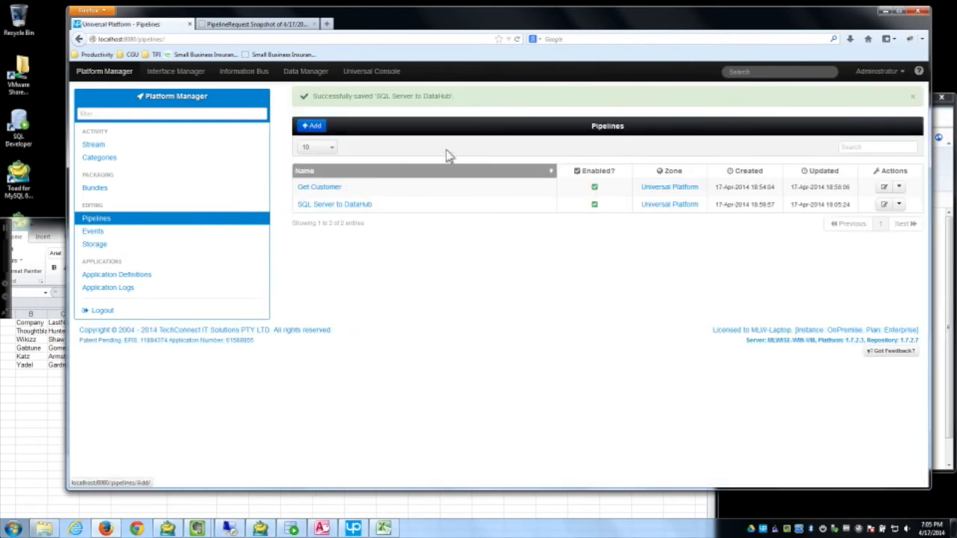
click(324, 132)
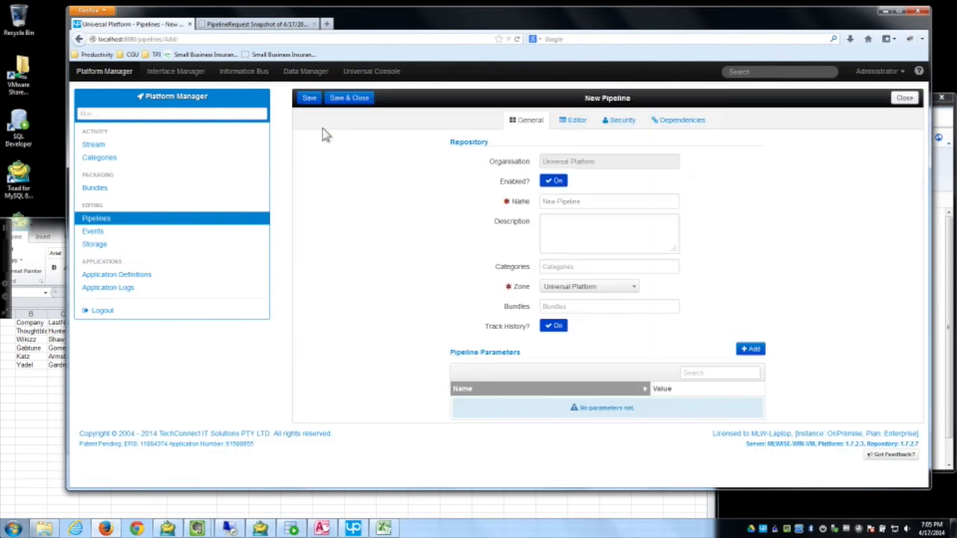
drag(603, 201, 482, 200)
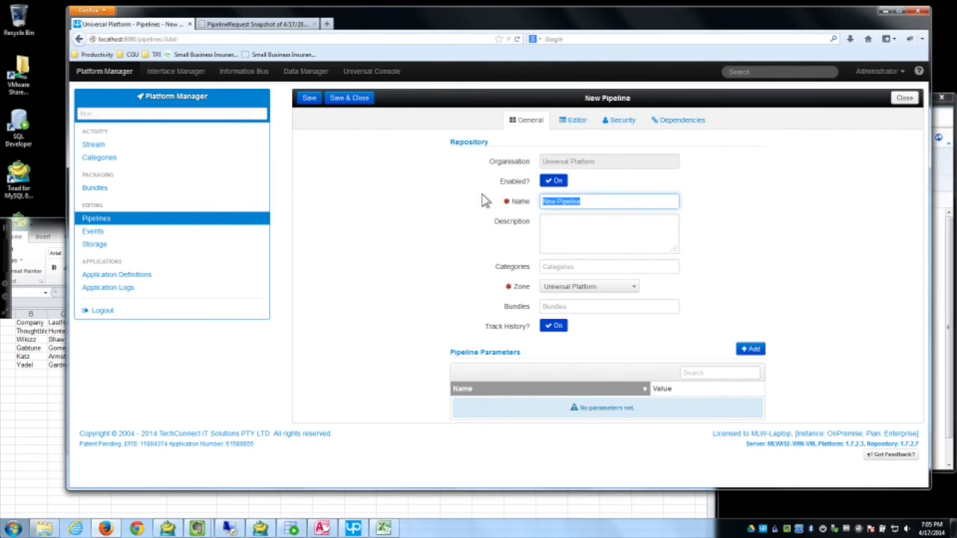
text(E)
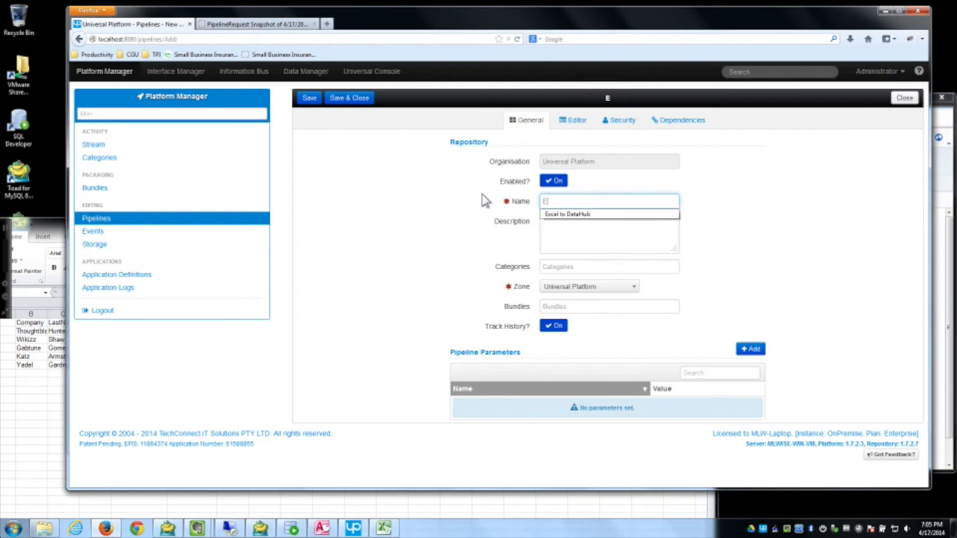
key(Down)
key(Return)
key(Tab)
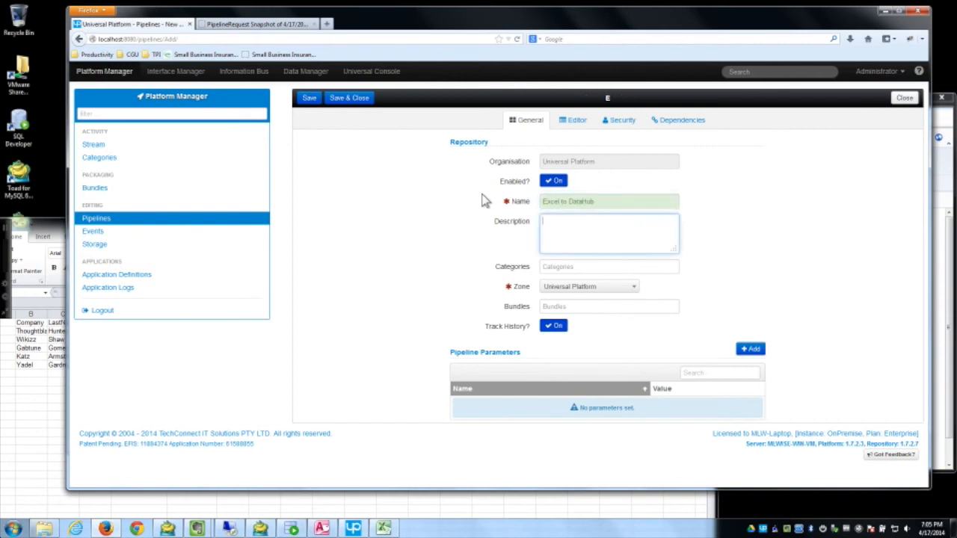
click(309, 100)
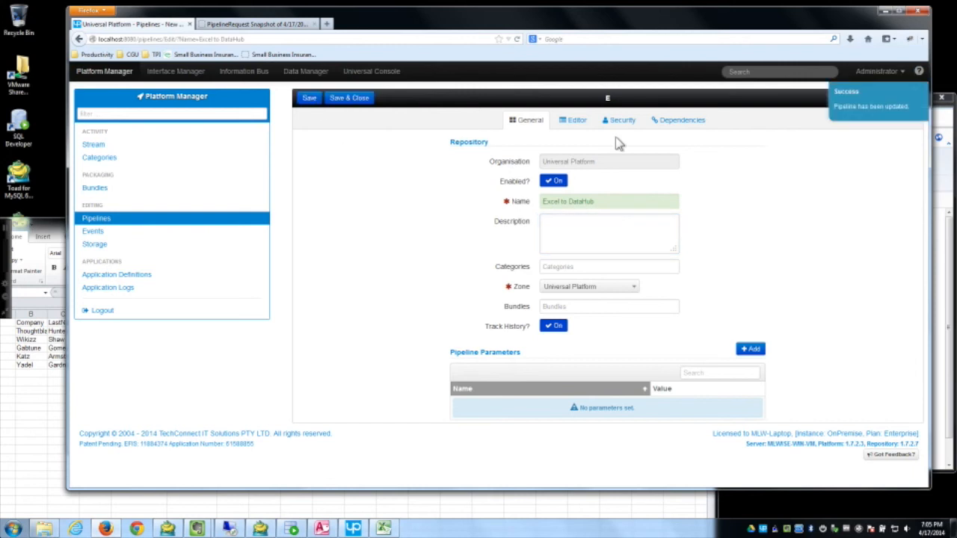
Step: In the workflow editor, drop a Read Spreadsheet node from Documents onto the canvas and position it
click(573, 121)
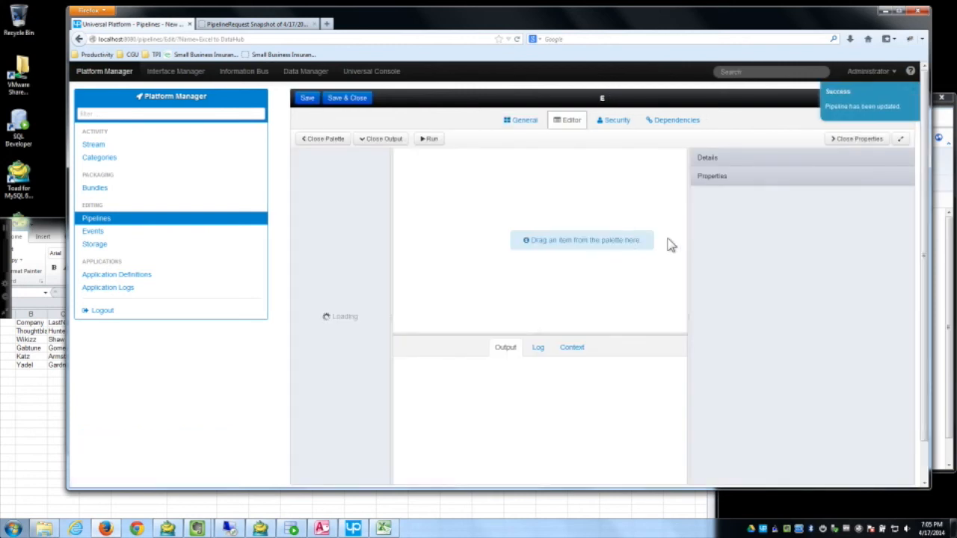
scroll(383, 360, down, 3)
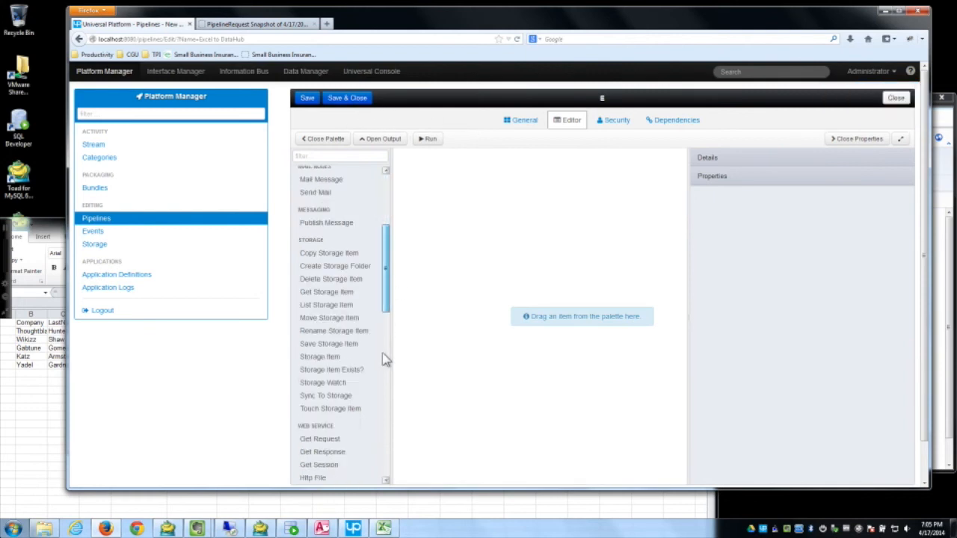
scroll(383, 360, down, 10)
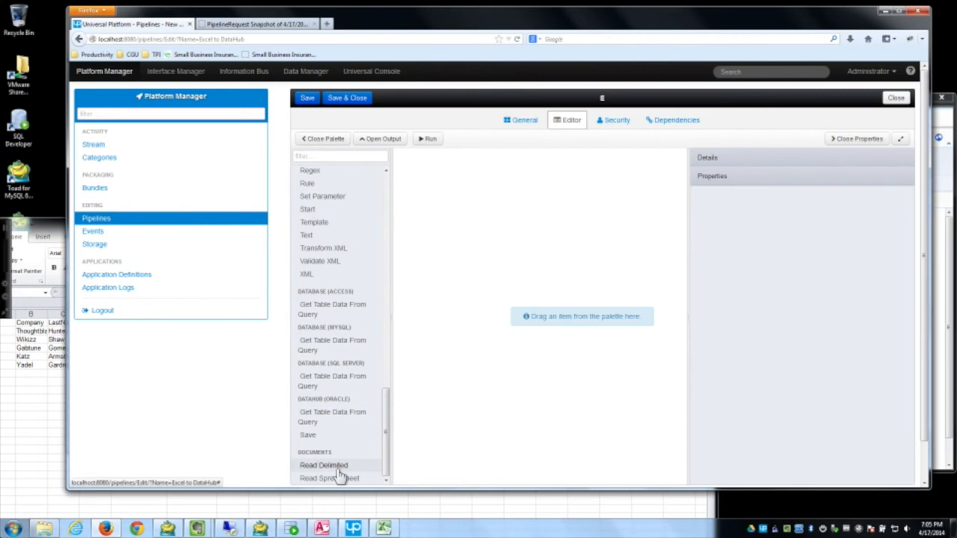
drag(346, 481, 490, 185)
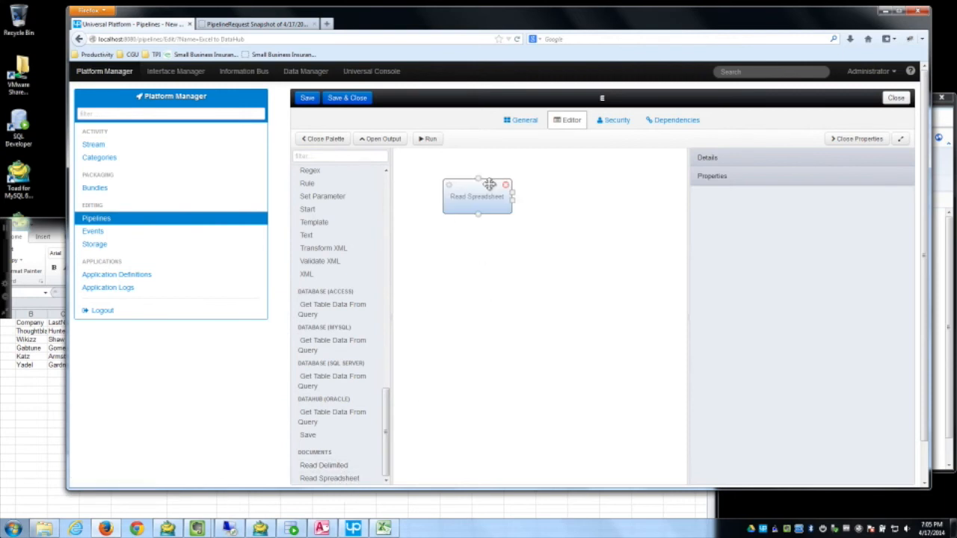
click(488, 194)
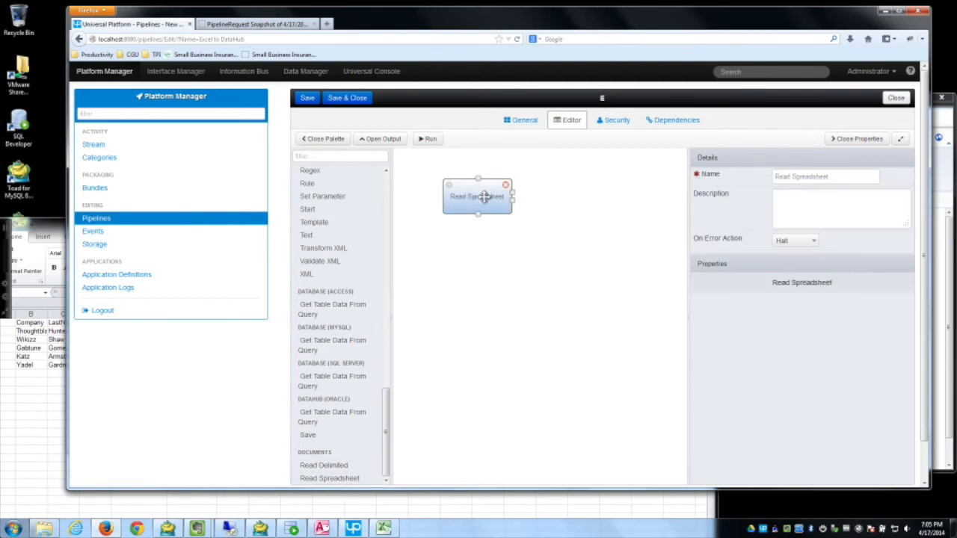
drag(911, 248, 905, 362)
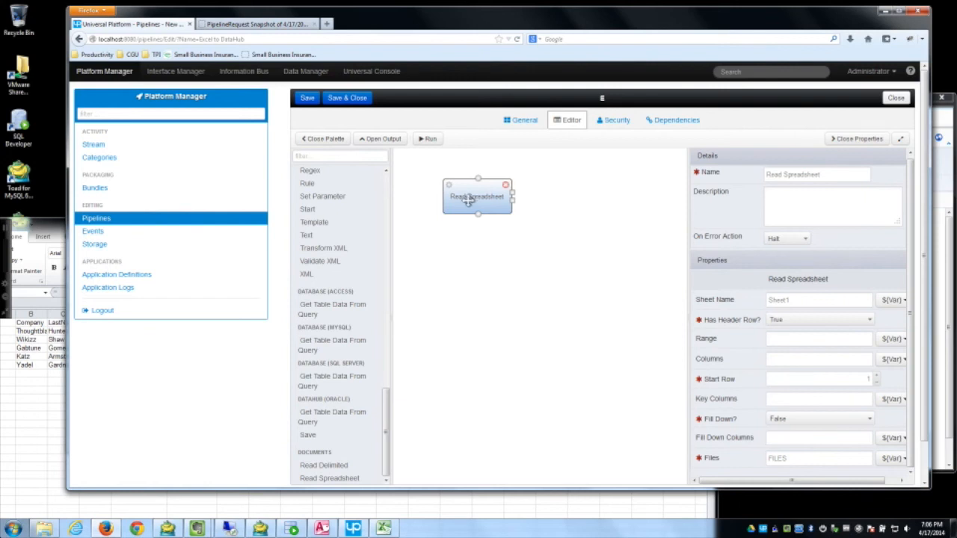
drag(465, 197, 489, 230)
drag(385, 453, 396, 299)
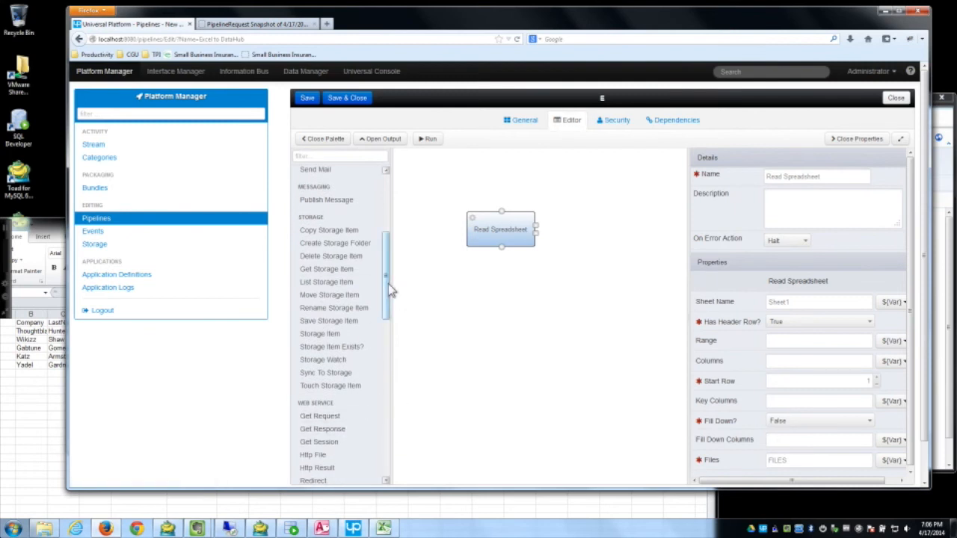
drag(482, 233, 481, 256)
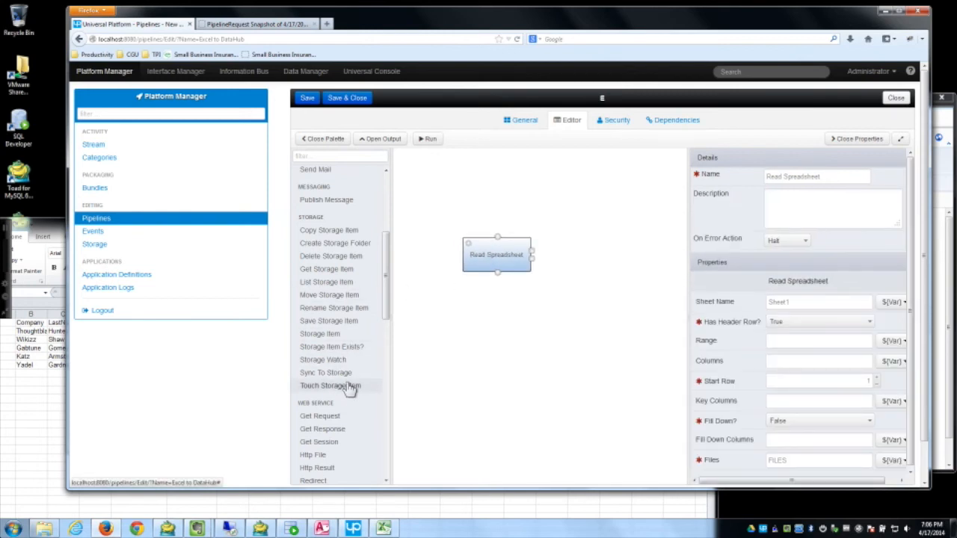
Step: Add a Get Storage Item node above the reader using Customer Files storage
drag(346, 274, 478, 176)
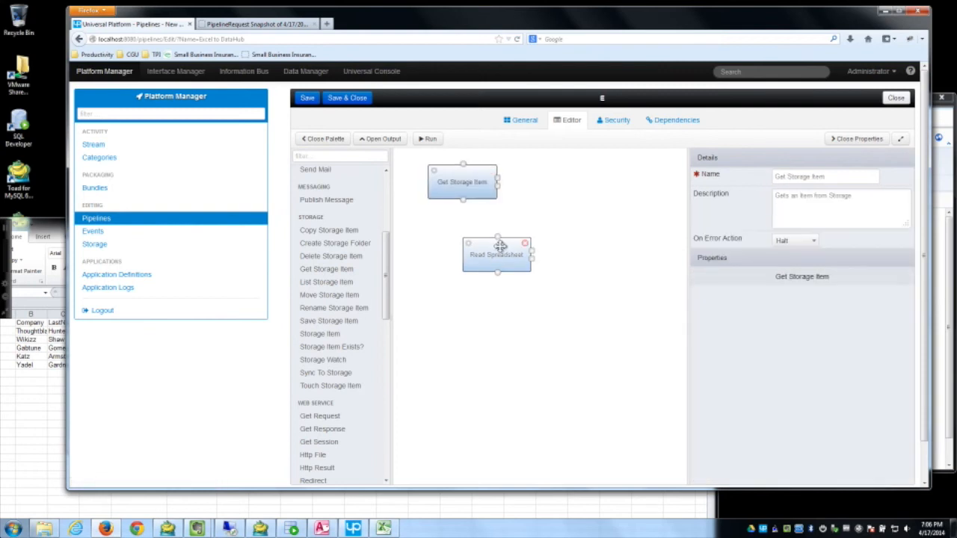
click(832, 325)
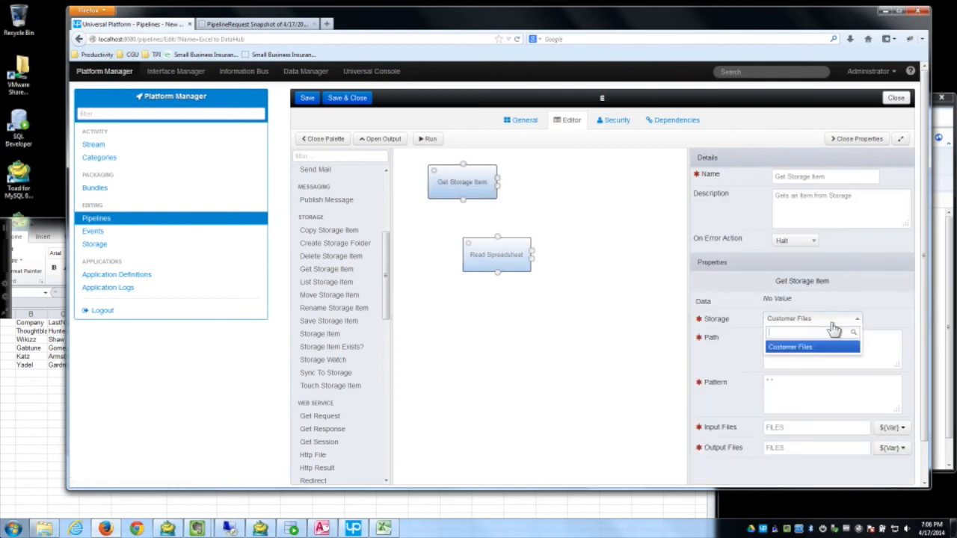
click(811, 347)
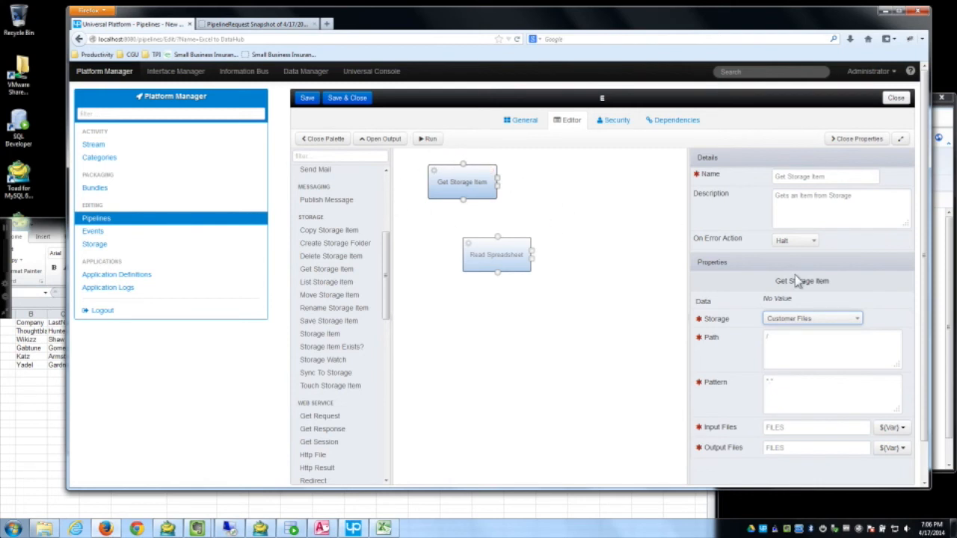
mouse_move(925, 254)
mouse_down()
mouse_move(926, 293)
mouse_move(924, 269)
mouse_up()
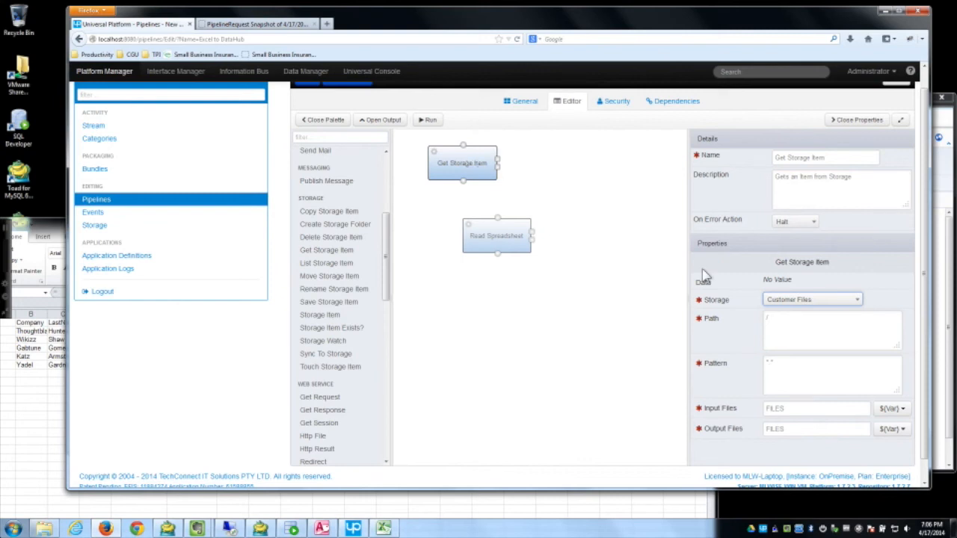
double_click(770, 363)
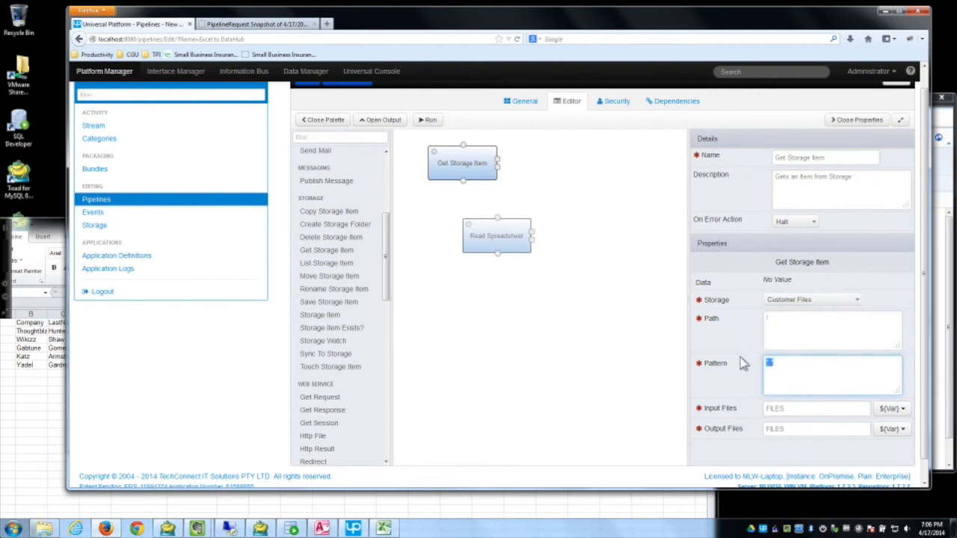
Step: Close the contacts workbook in Excel without saving and open the Files folder
click(54, 232)
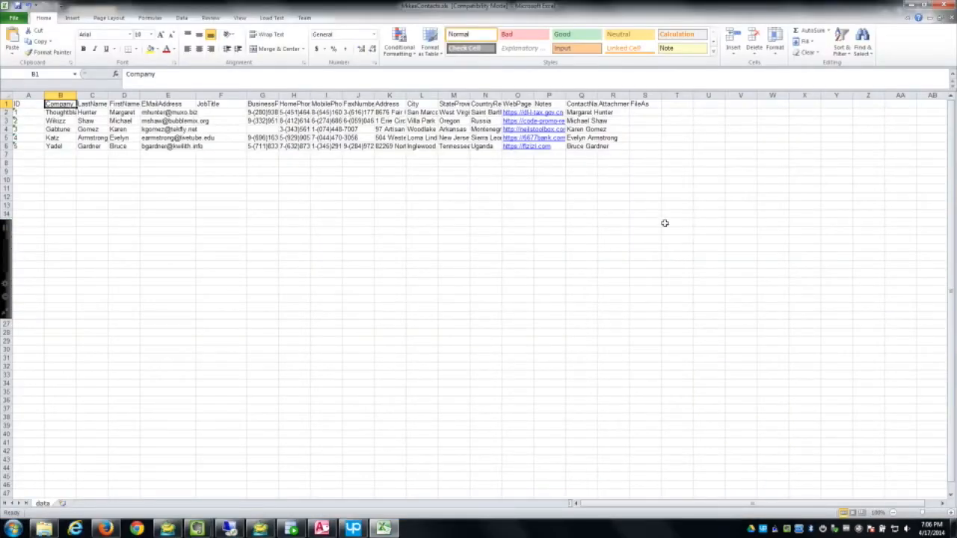
key(alt+F4)
click(490, 284)
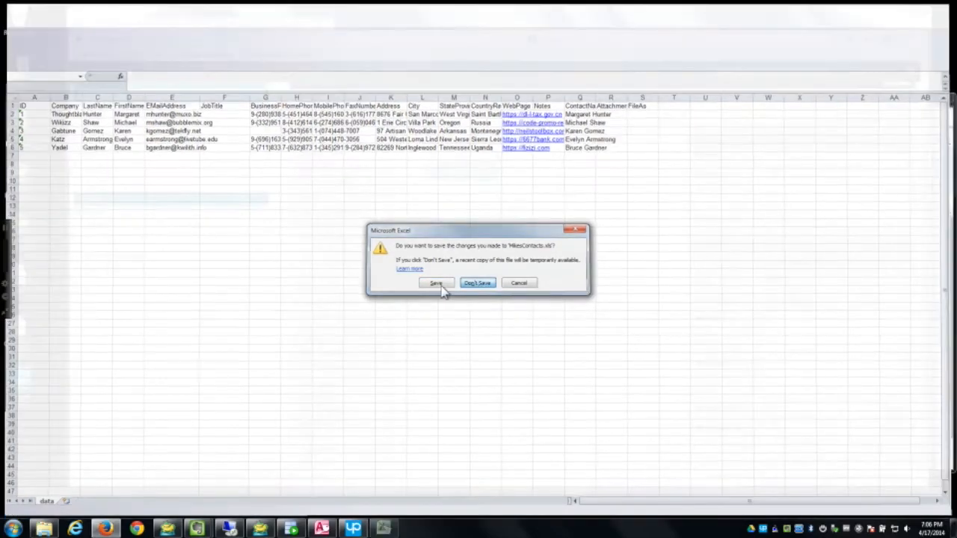
double_click(17, 282)
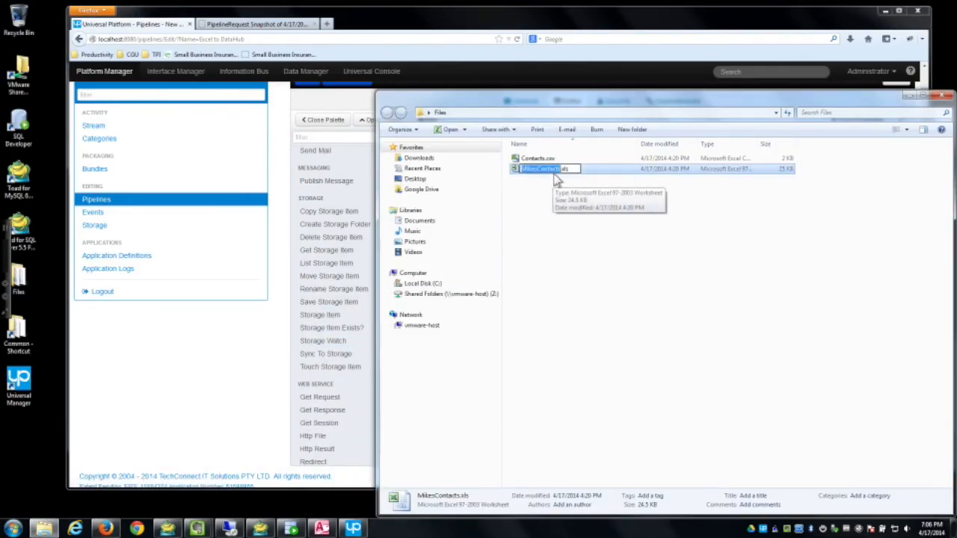
Step: Copy the full name MikesContacts.xls from the Files folder, then return to the pipeline editor
click(465, 169)
double_click(524, 160)
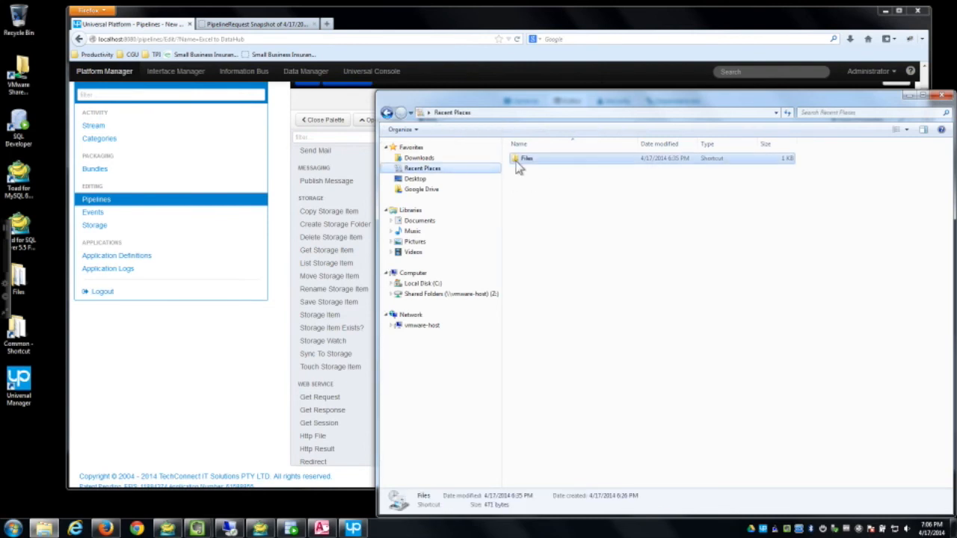
click(550, 169)
click(550, 170)
drag(573, 169, 513, 171)
key(ctrl+c)
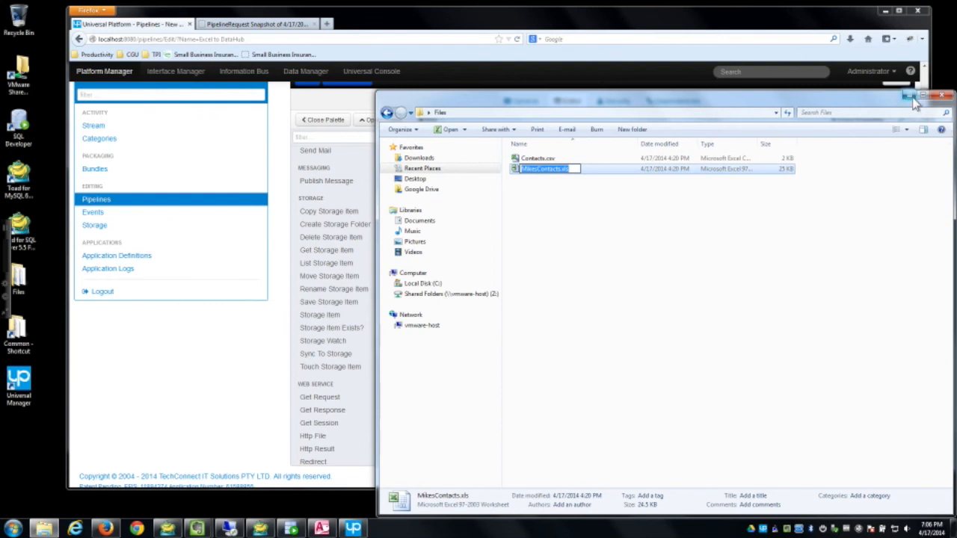
click(841, 66)
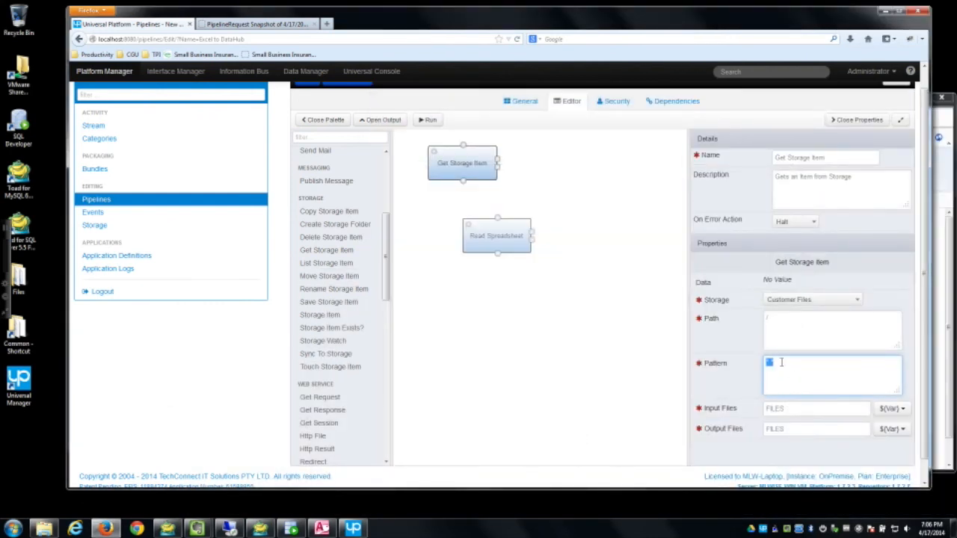
Step: Set Get Storage Item's pattern to MikesContacts.xls, remove Read Spreadsheet, and run the pipeline
key(ctrl+v)
click(524, 225)
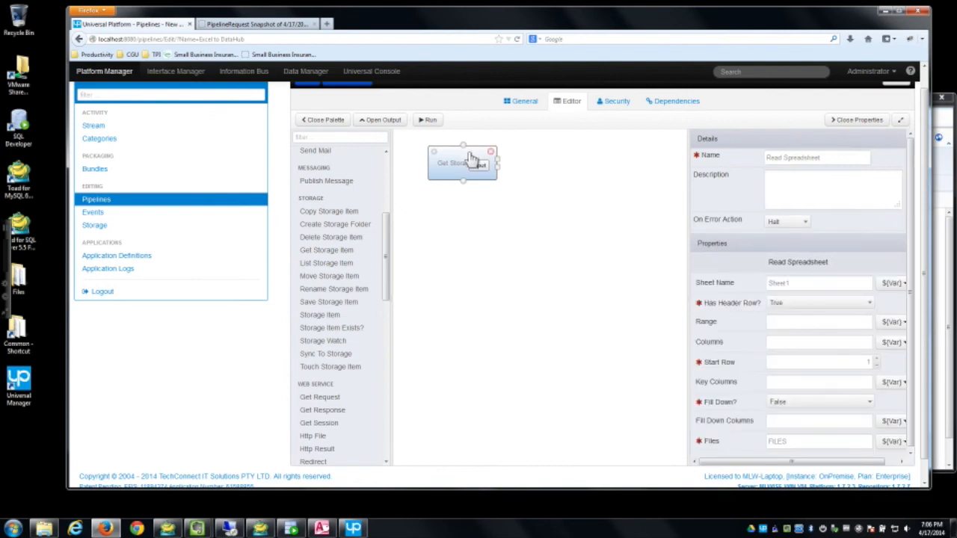
drag(471, 159, 455, 179)
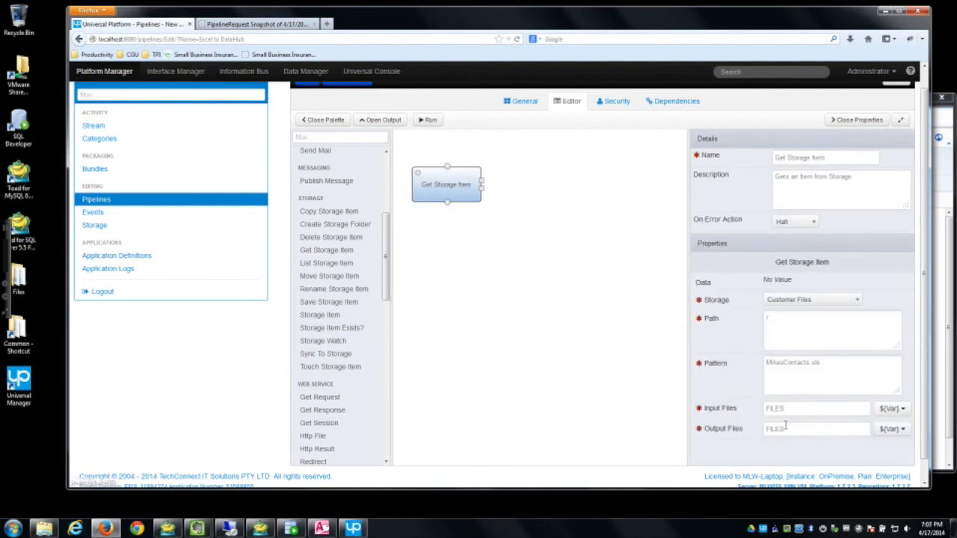
click(431, 121)
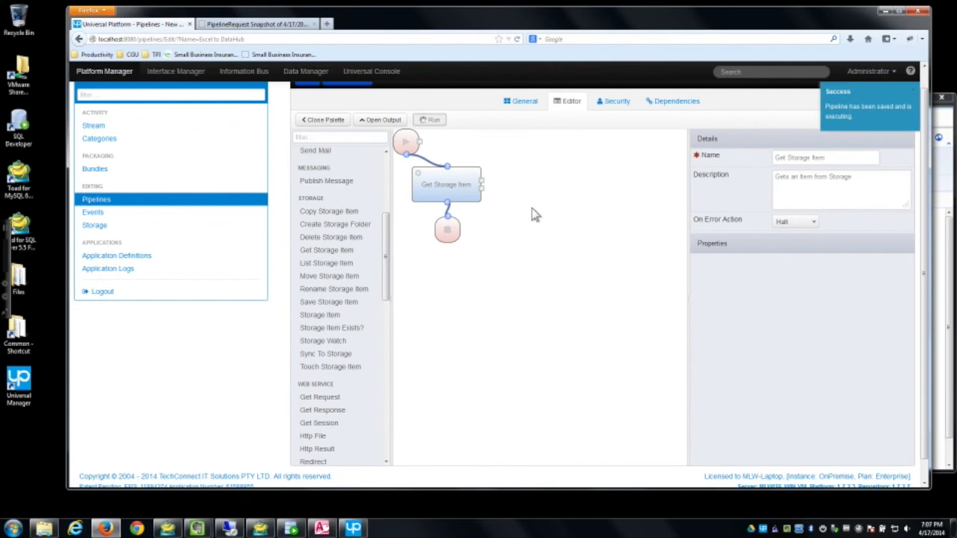
Step: Confirm in Context that one file was found with Status True, then move End lower
click(572, 328)
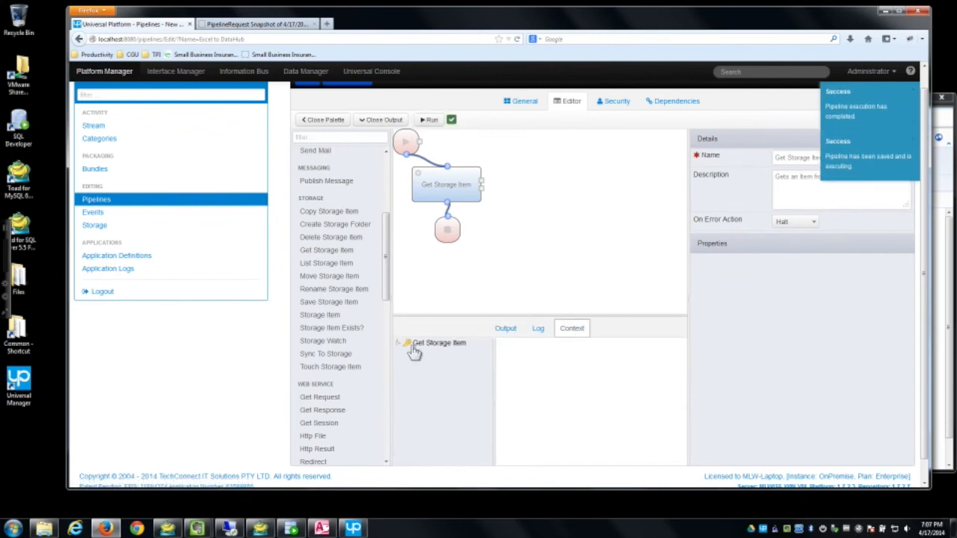
click(398, 343)
click(439, 352)
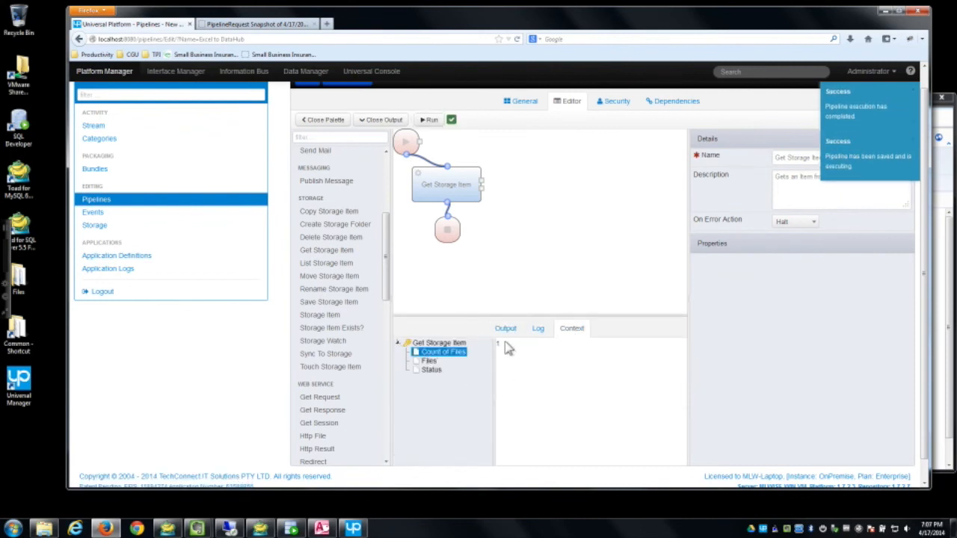
click(428, 361)
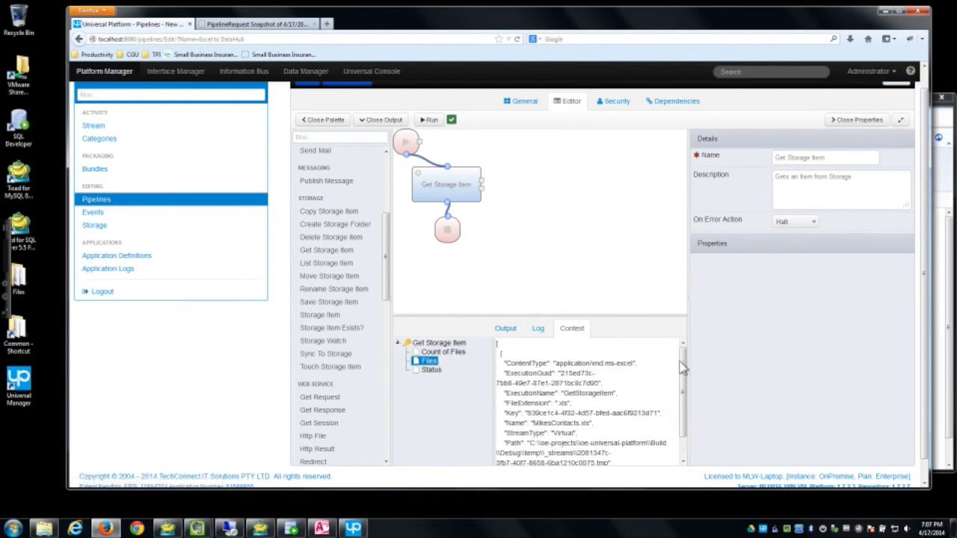
drag(680, 367, 690, 441)
click(432, 370)
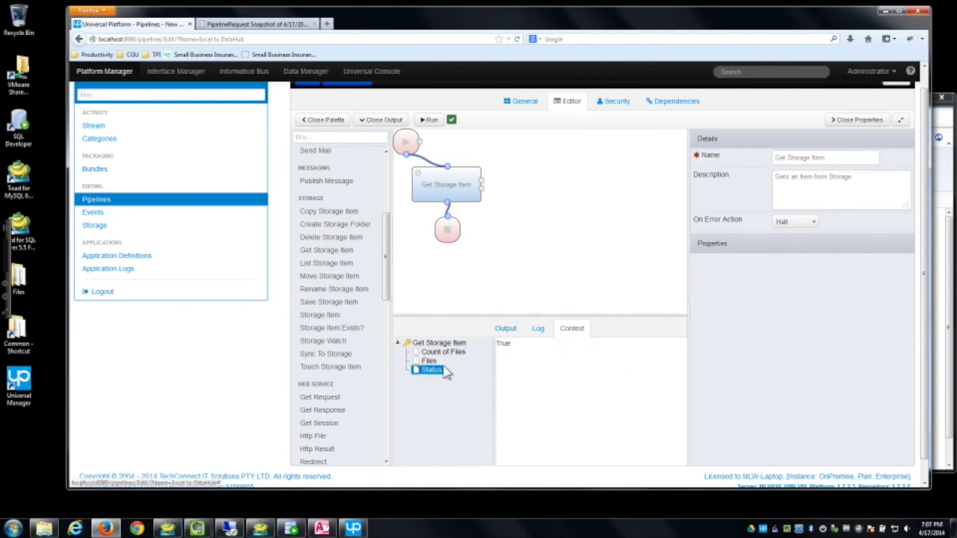
drag(537, 316, 537, 344)
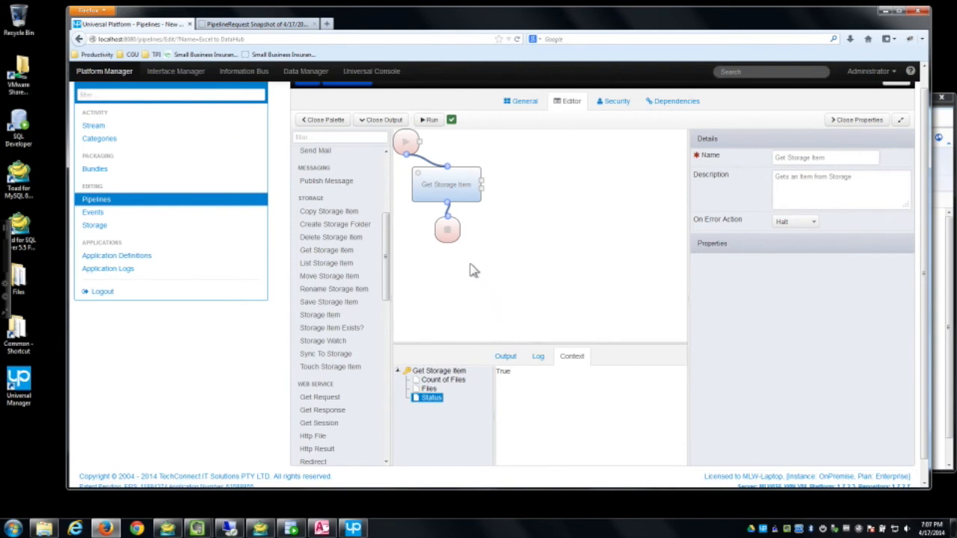
drag(447, 230, 504, 292)
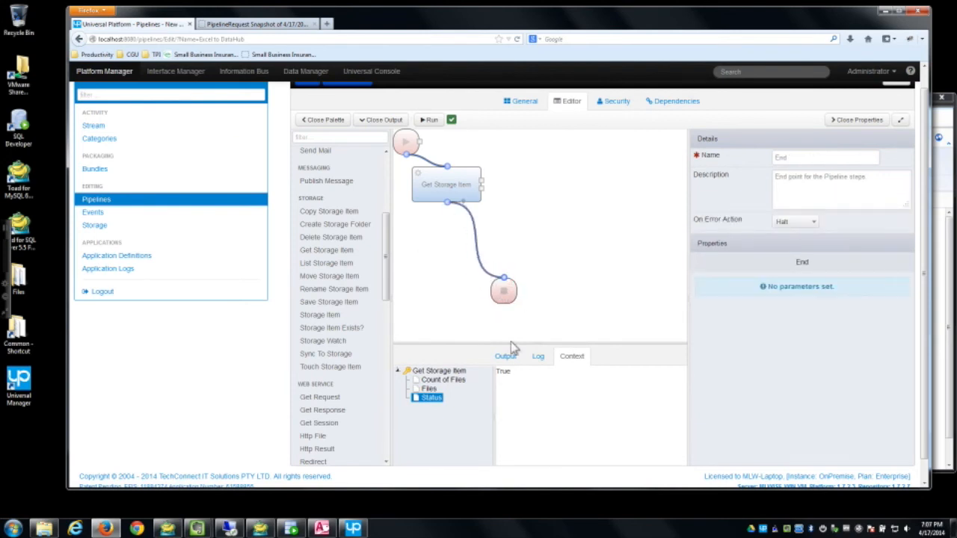
Step: Add a Read Spreadsheet step below Get Storage Item and link End after it
drag(388, 250, 388, 419)
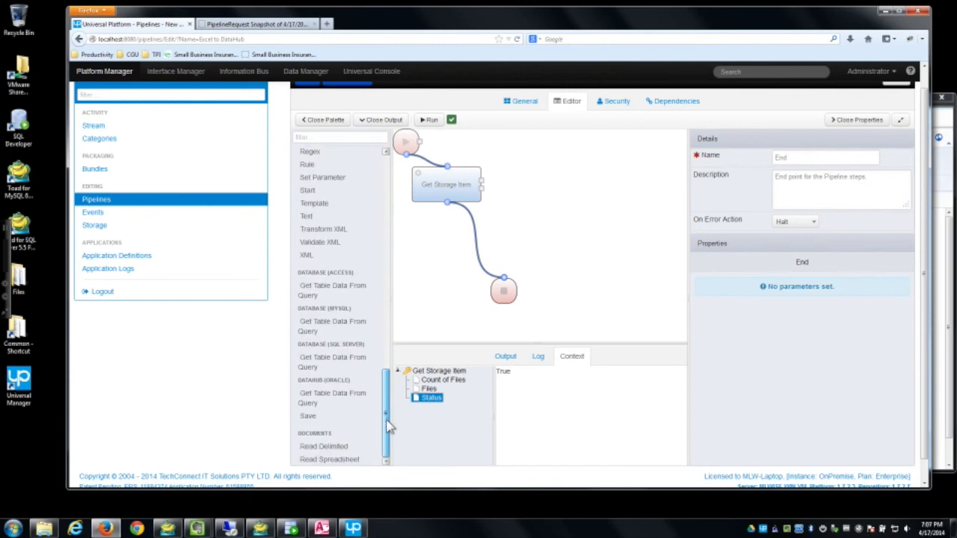
drag(329, 459, 469, 247)
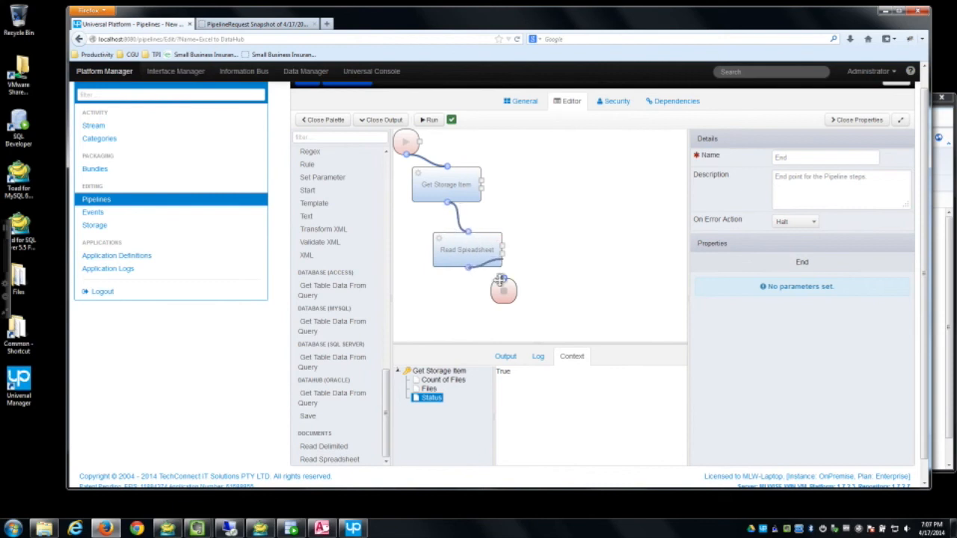
drag(505, 301, 479, 326)
Step: Add a Bind step passing Get Storage Item's Files output into Read Spreadsheet's Files input
click(354, 136)
text(bind)
drag(327, 171, 521, 209)
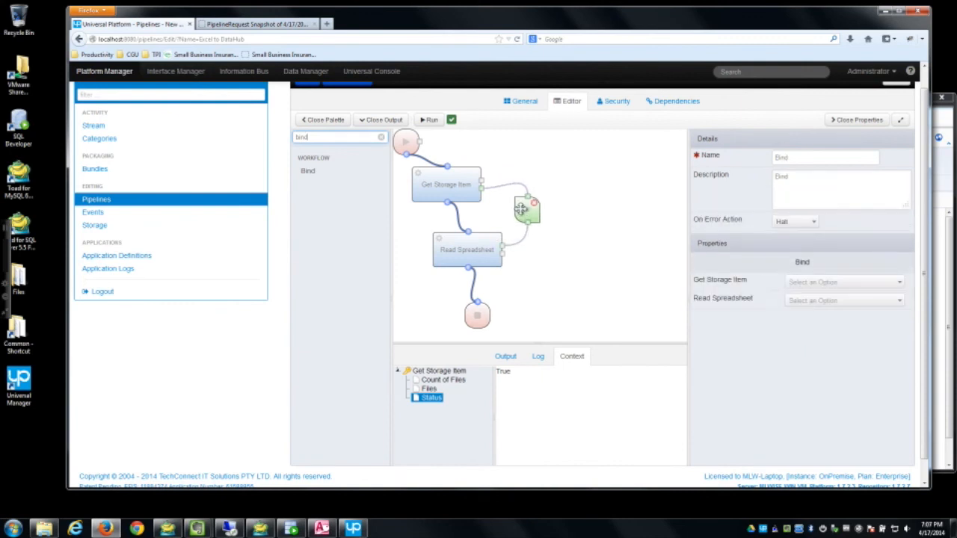
click(800, 282)
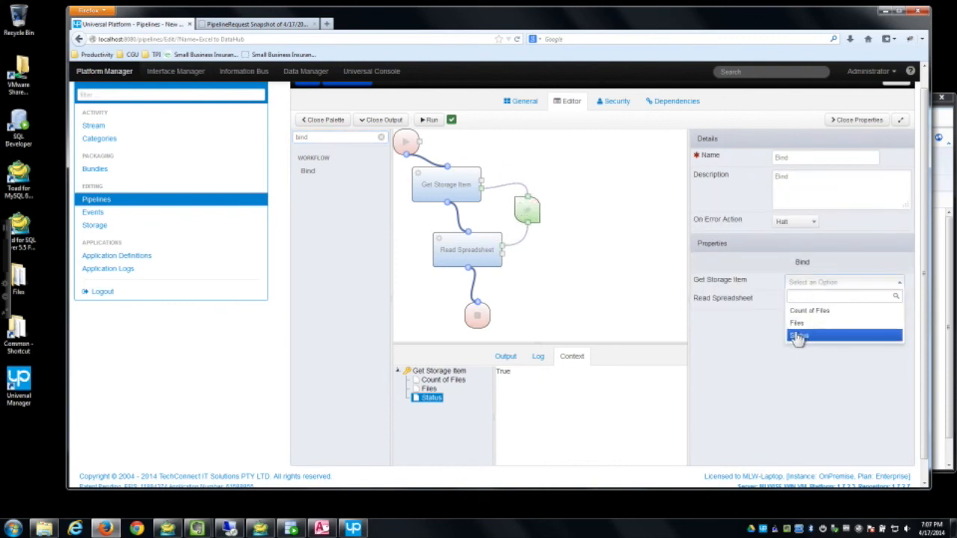
click(804, 323)
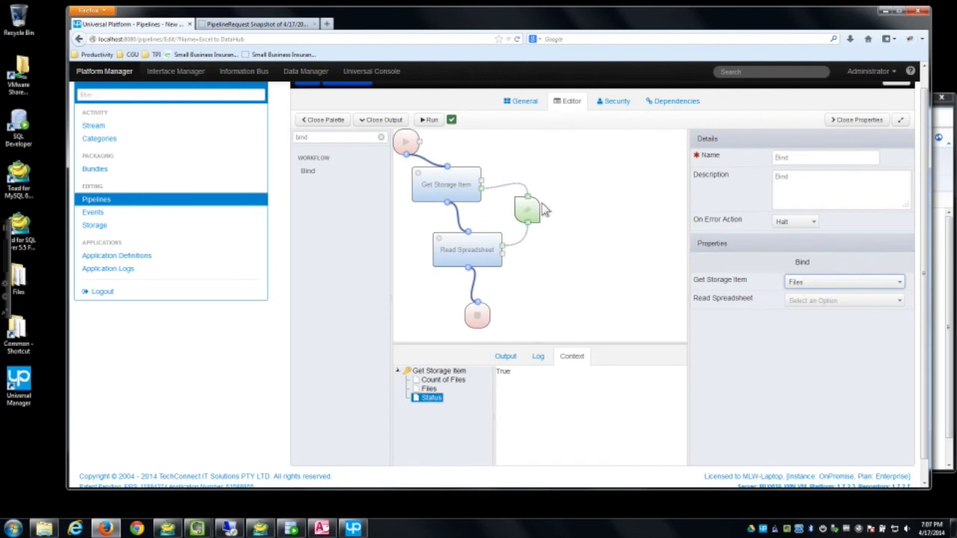
click(820, 307)
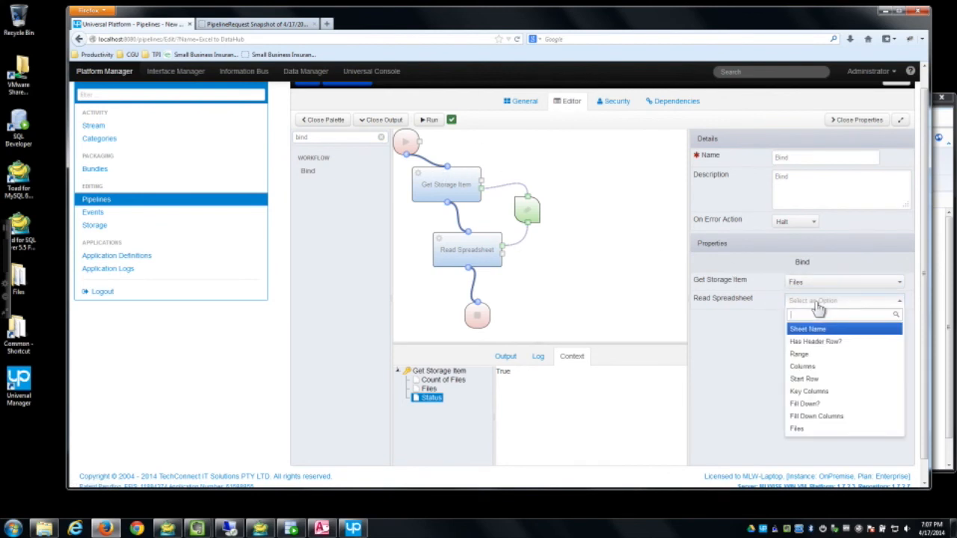
click(798, 428)
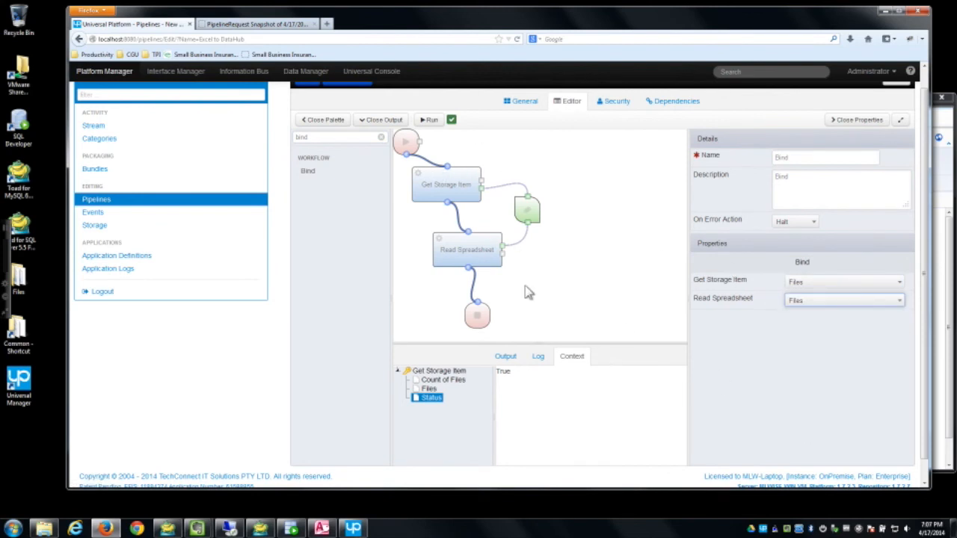
click(467, 255)
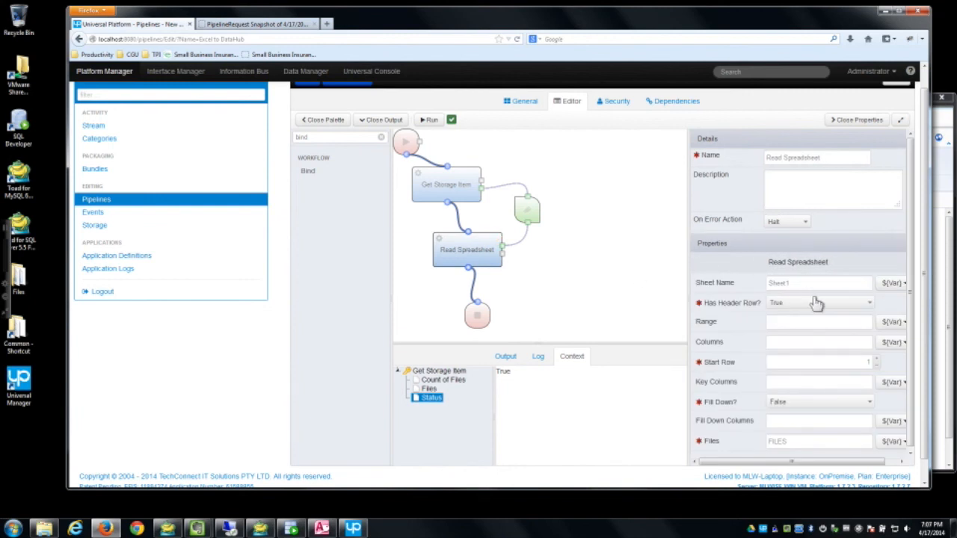
double_click(27, 297)
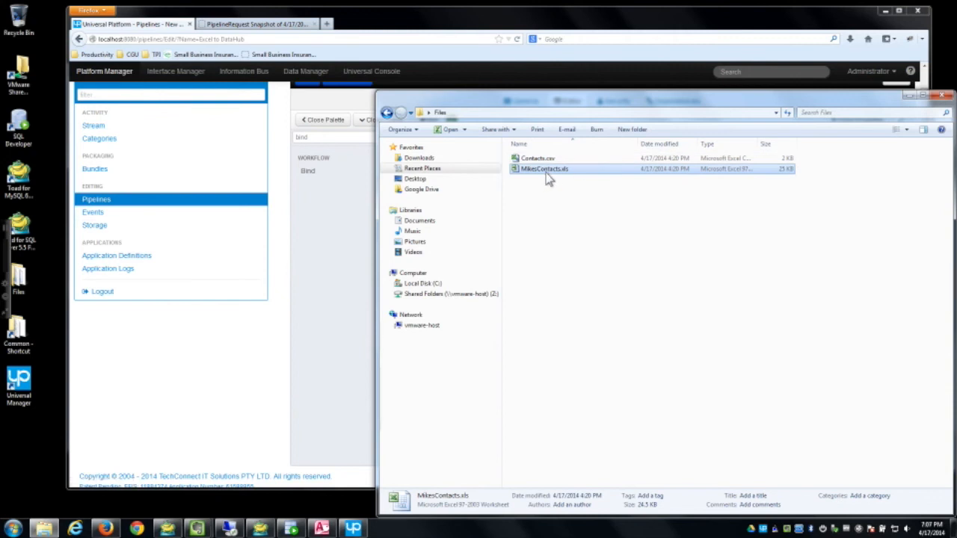
double_click(544, 169)
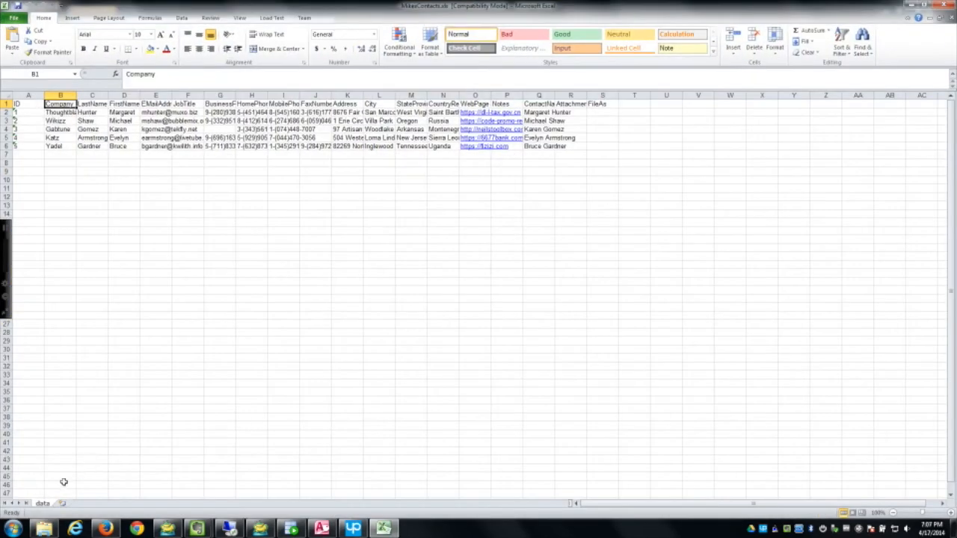
click(946, 6)
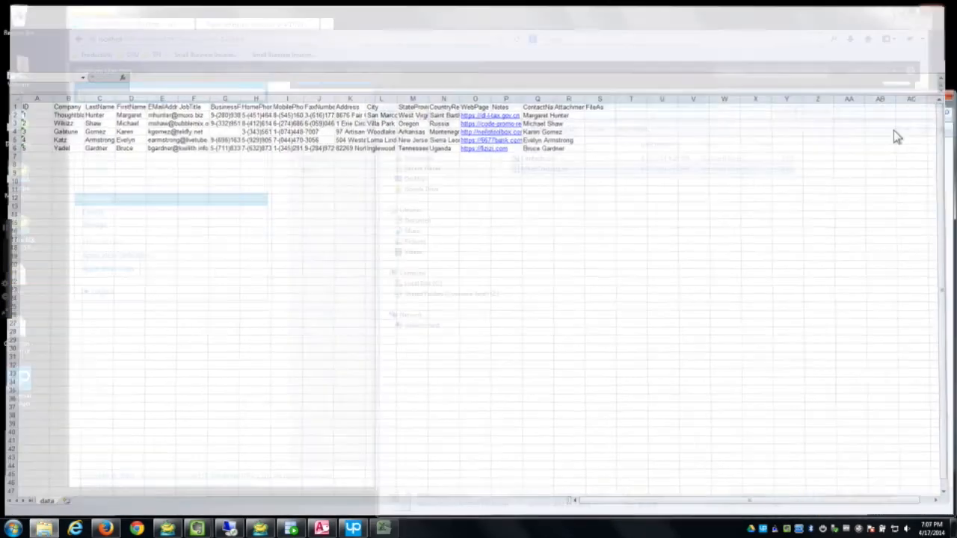
click(607, 37)
click(805, 282)
text(data)
Step: Set Read Spreadsheet's Range to A1:P6 on the data sheet and save the pipeline
click(783, 327)
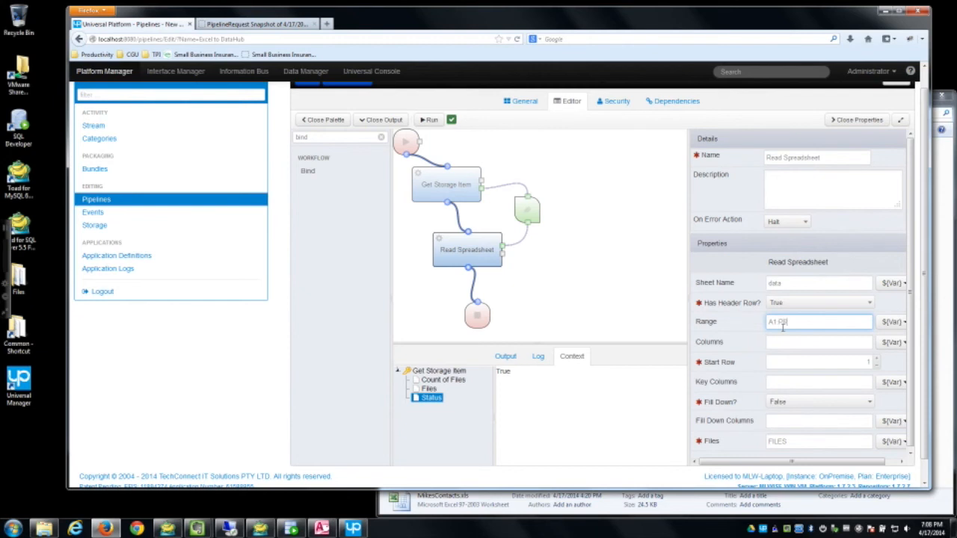
scroll(813, 389, down, 1)
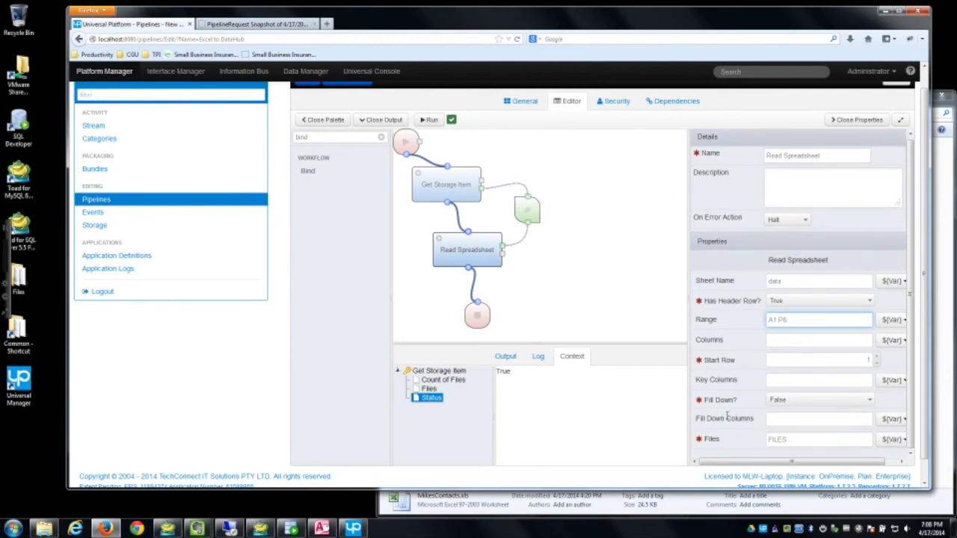
click(796, 359)
scroll(785, 400, down, 1)
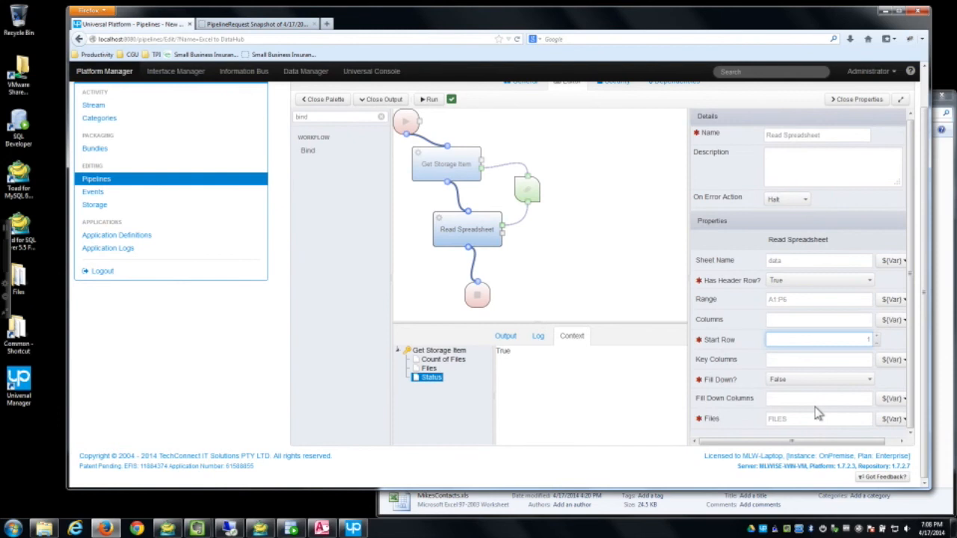
scroll(478, 168, up, 1)
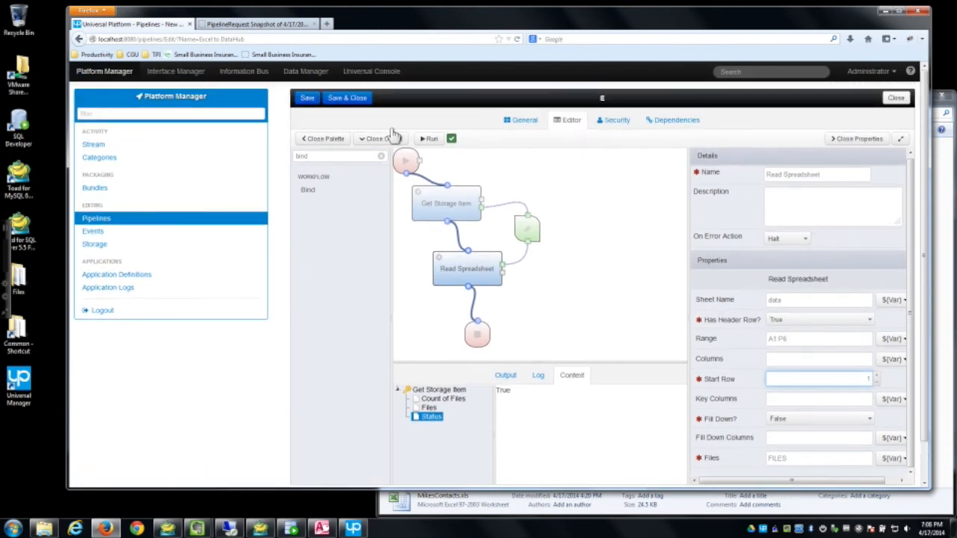
click(308, 99)
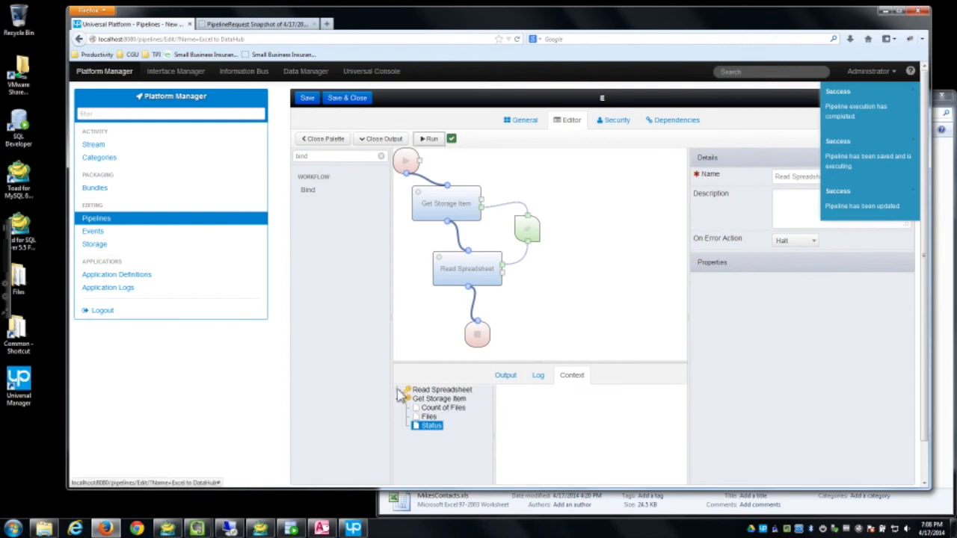
Step: Review the company, firstname and emailaddress records in Read Spreadsheet's Data, then collapse the output pane
click(399, 390)
click(428, 407)
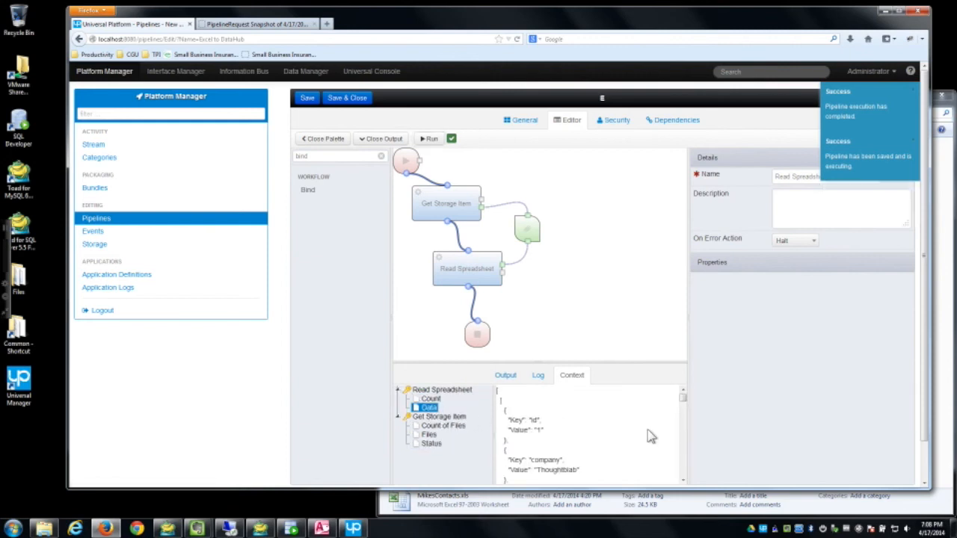
scroll(624, 436, down, 5)
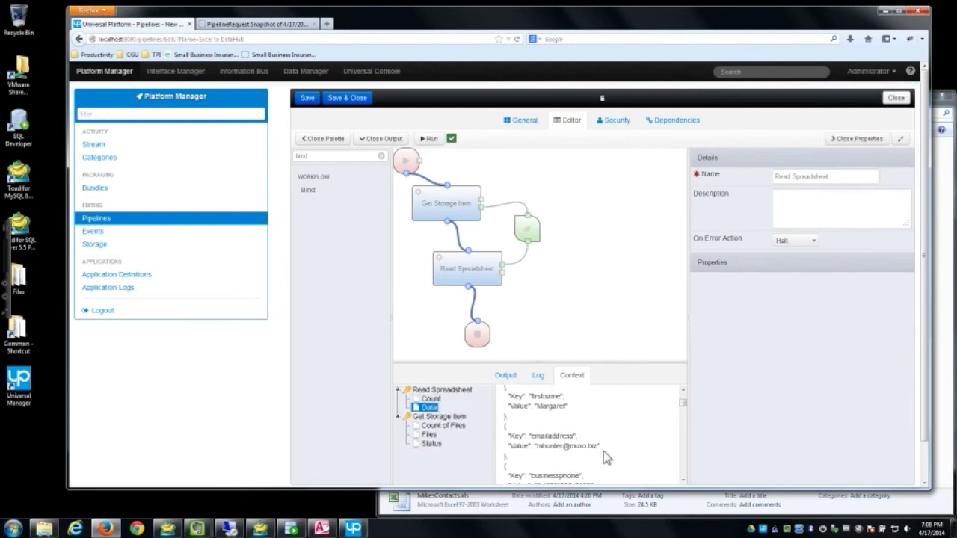
scroll(583, 443, down, 2)
scroll(582, 443, down, 8)
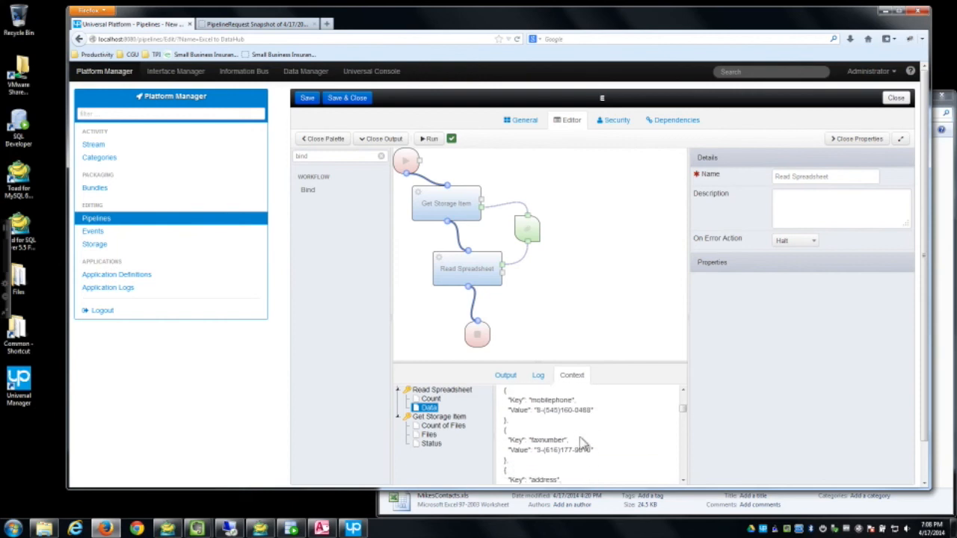
scroll(579, 443, down, 2)
scroll(568, 426, up, 1)
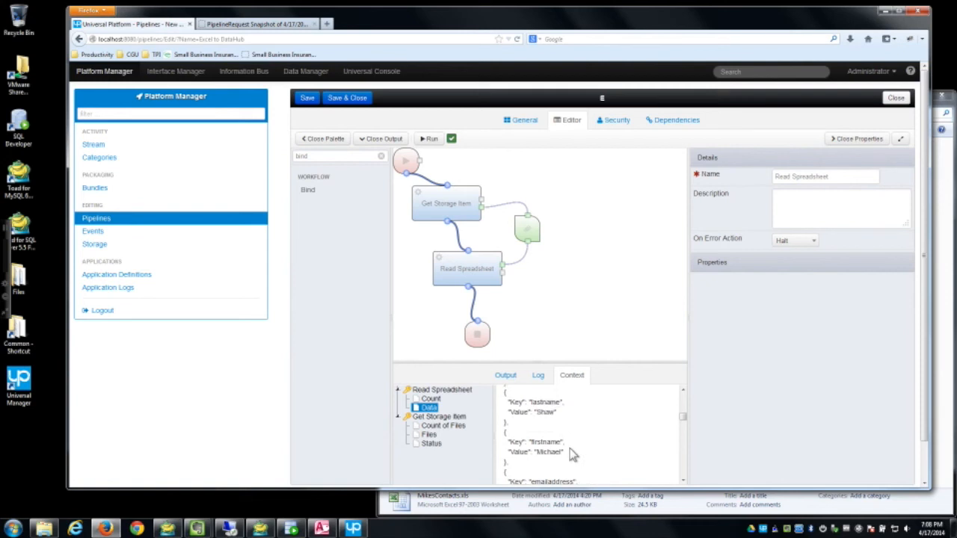
drag(453, 263, 447, 254)
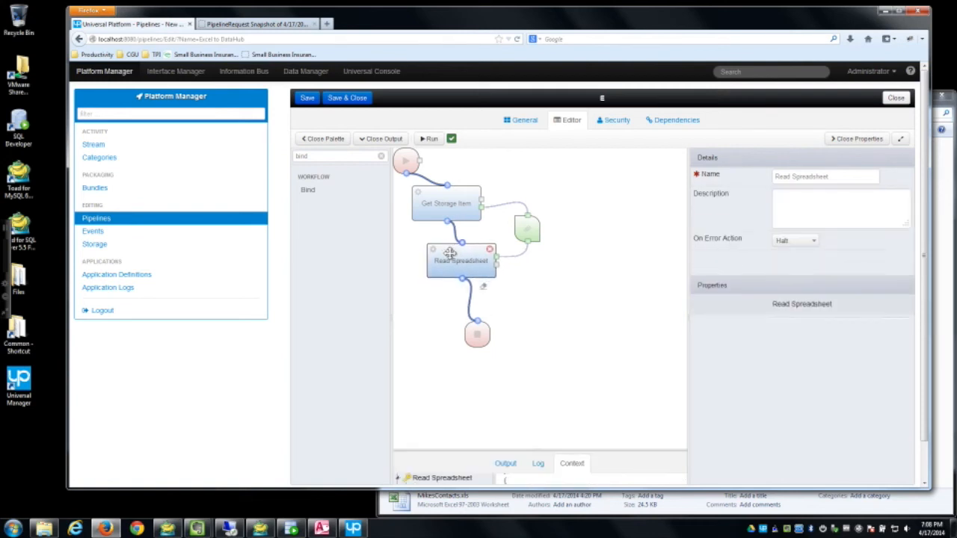
Step: Add Map Data and Save steps after Read Spreadsheet, with End connected below Save
click(382, 156)
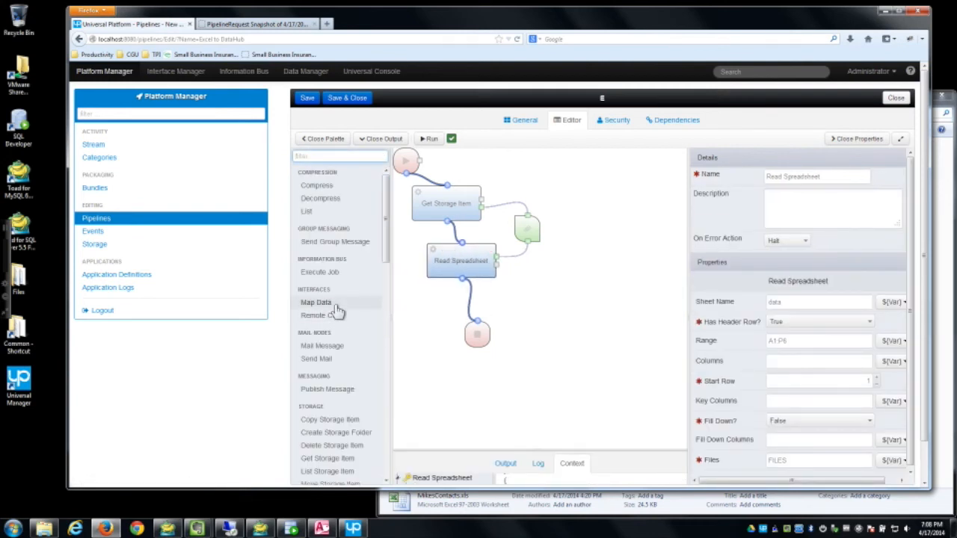
drag(474, 298, 473, 290)
drag(474, 342, 487, 385)
drag(386, 218, 399, 431)
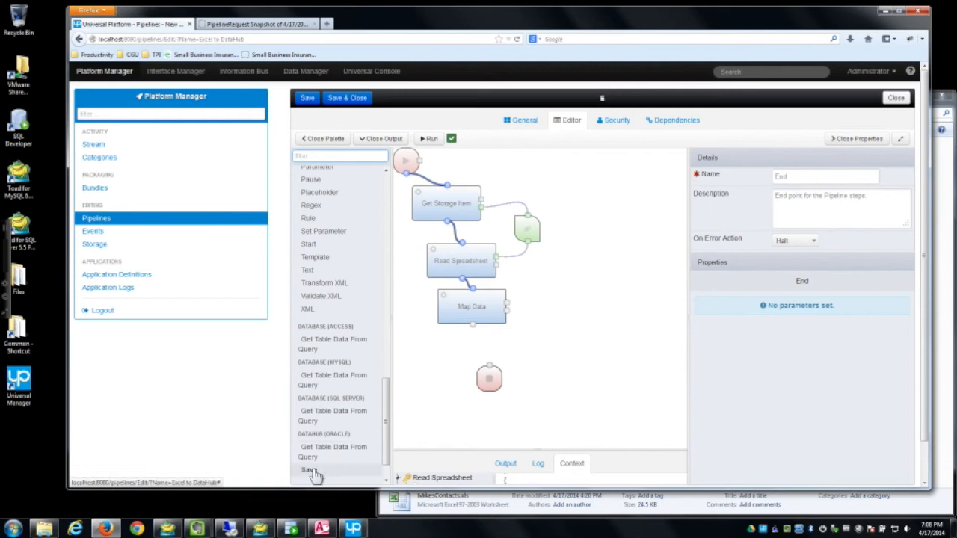
drag(471, 361, 498, 339)
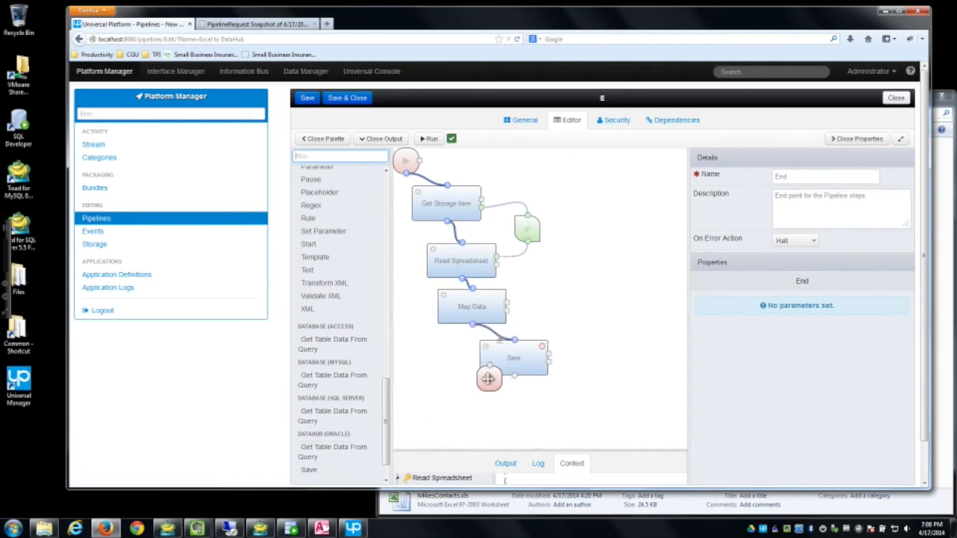
drag(484, 382, 511, 411)
drag(514, 375, 494, 366)
Step: Add a Bind step feeding Read Spreadsheet's Data into Map Data's Data input
click(343, 159)
text(bind)
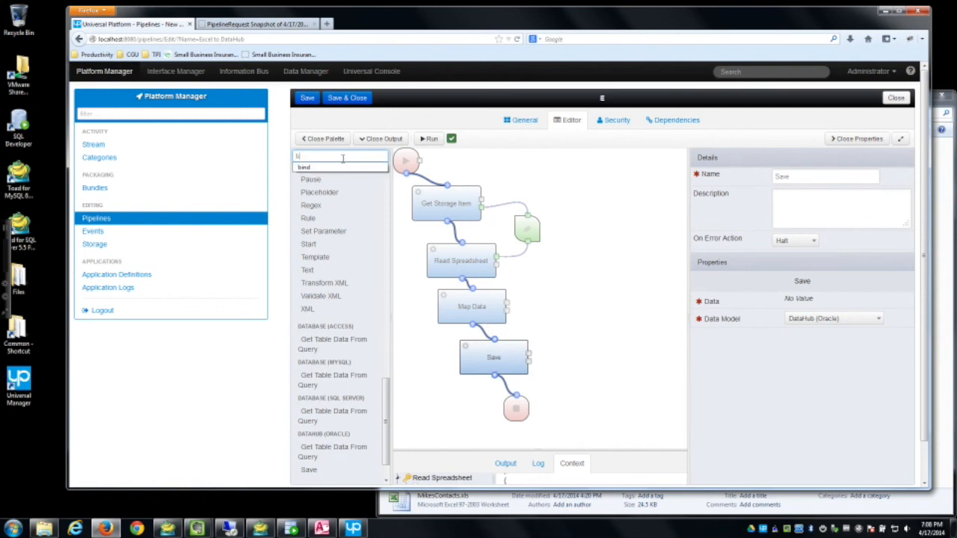
drag(589, 274, 564, 285)
mouse_move(496, 265)
mouse_down()
mouse_move(565, 276)
mouse_move(535, 299)
mouse_move(506, 303)
mouse_move(552, 284)
mouse_move(541, 276)
mouse_up()
click(816, 301)
click(798, 343)
click(812, 320)
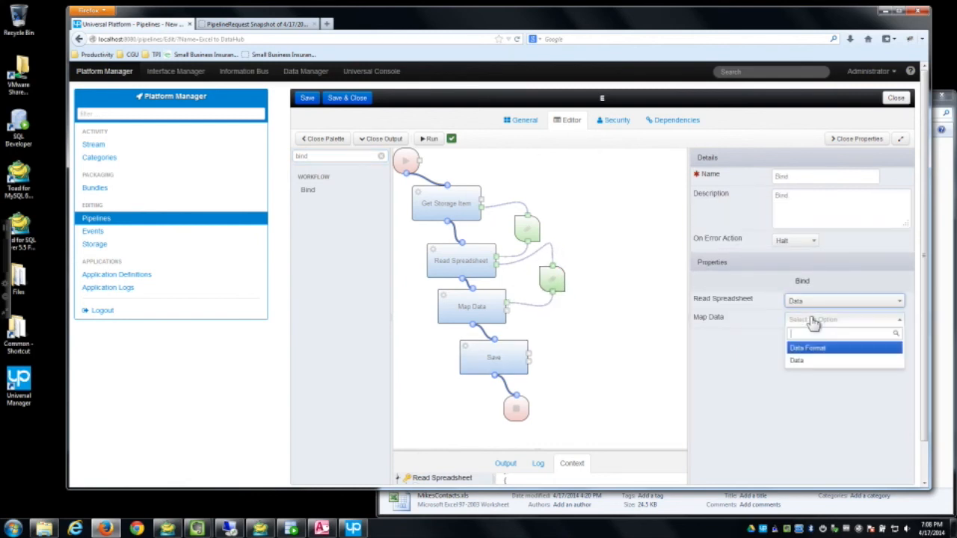
click(796, 360)
Step: Set Map Data's data format to Excel to DataHub
click(482, 307)
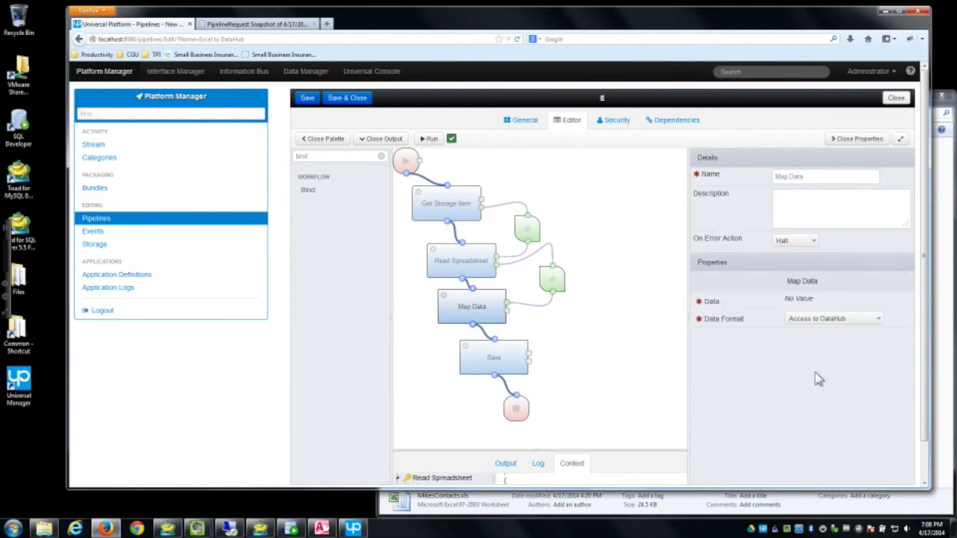
click(848, 320)
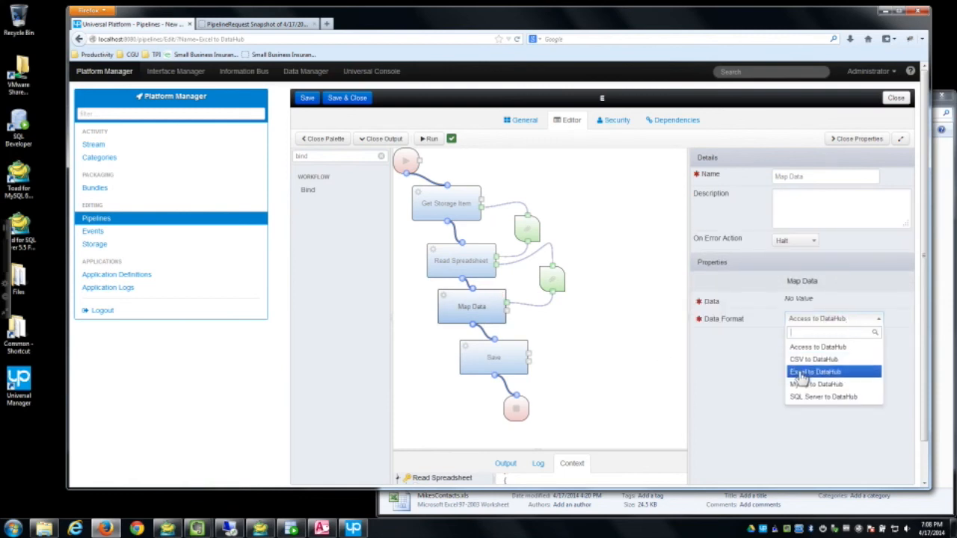
click(802, 372)
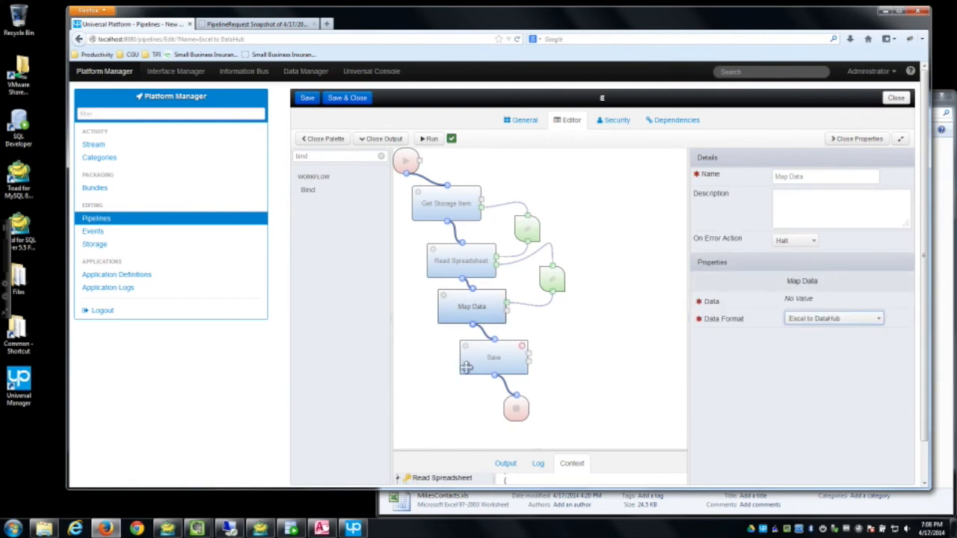
Step: Bind Map Data's Data output into the Save step's Data and save the pipeline
drag(336, 196, 565, 332)
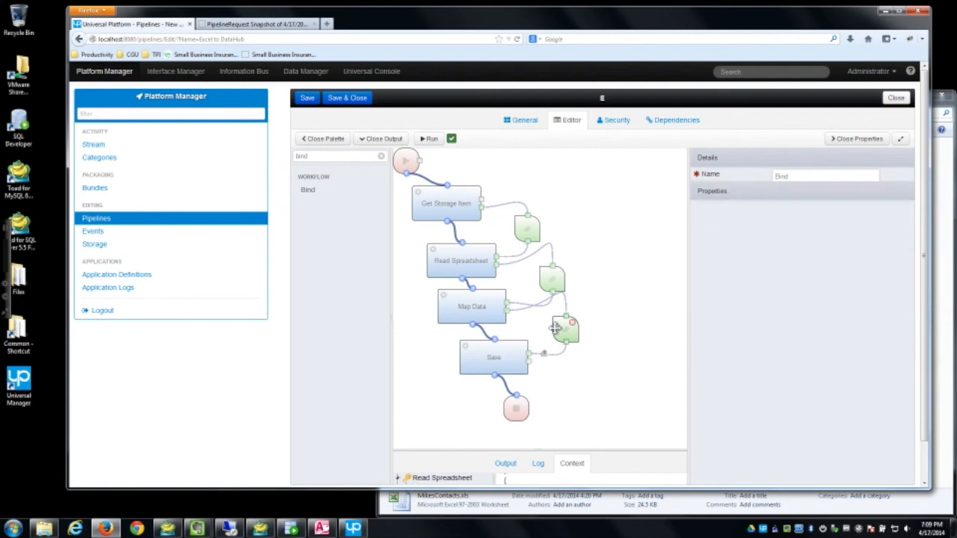
click(794, 303)
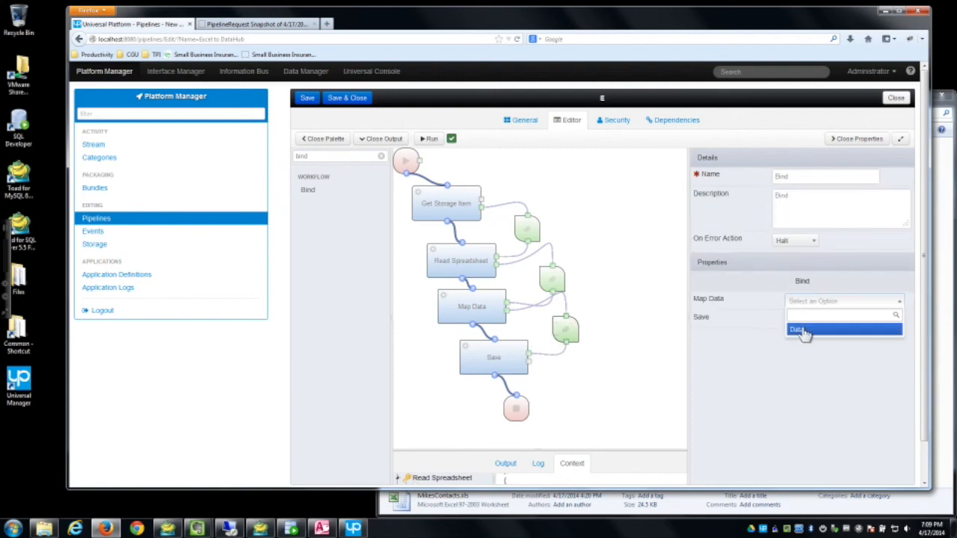
click(800, 329)
click(807, 320)
click(802, 347)
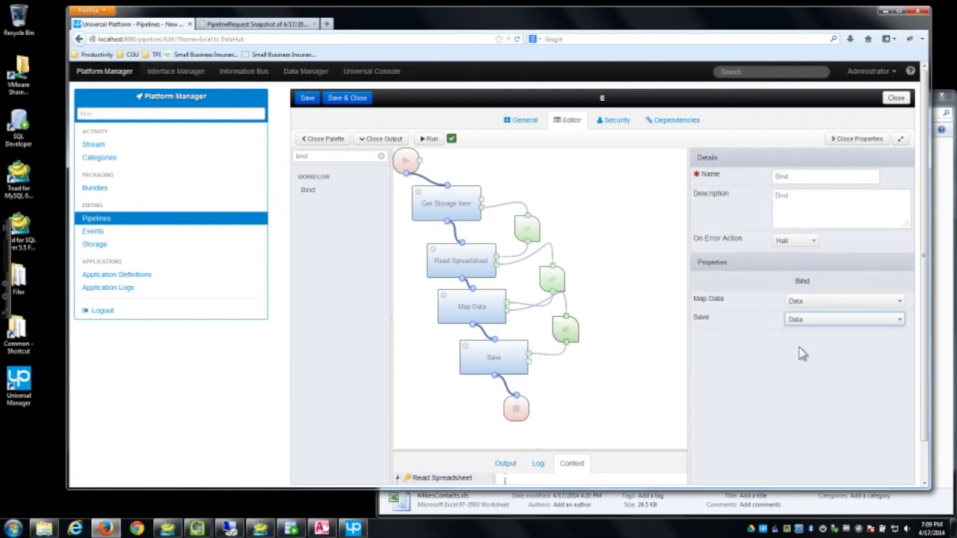
click(477, 359)
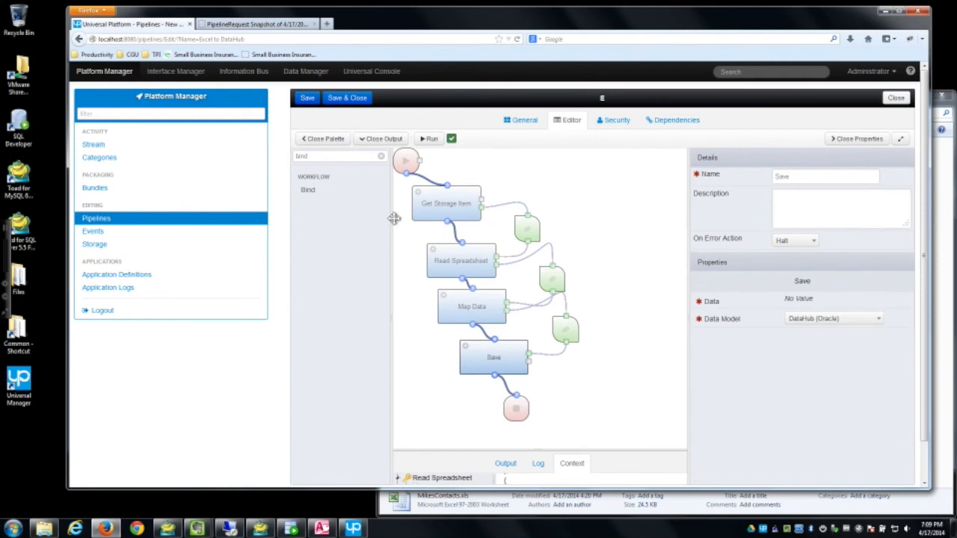
click(307, 101)
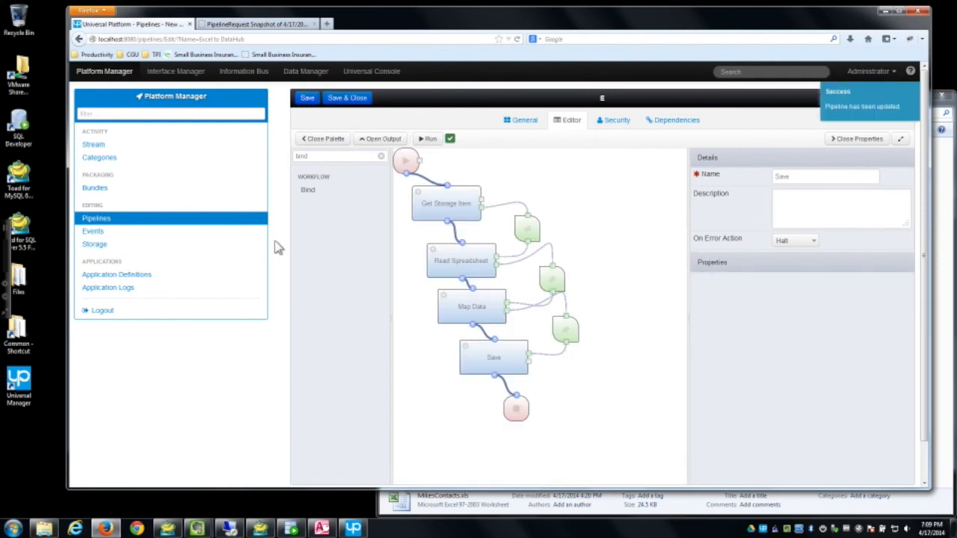
click(351, 529)
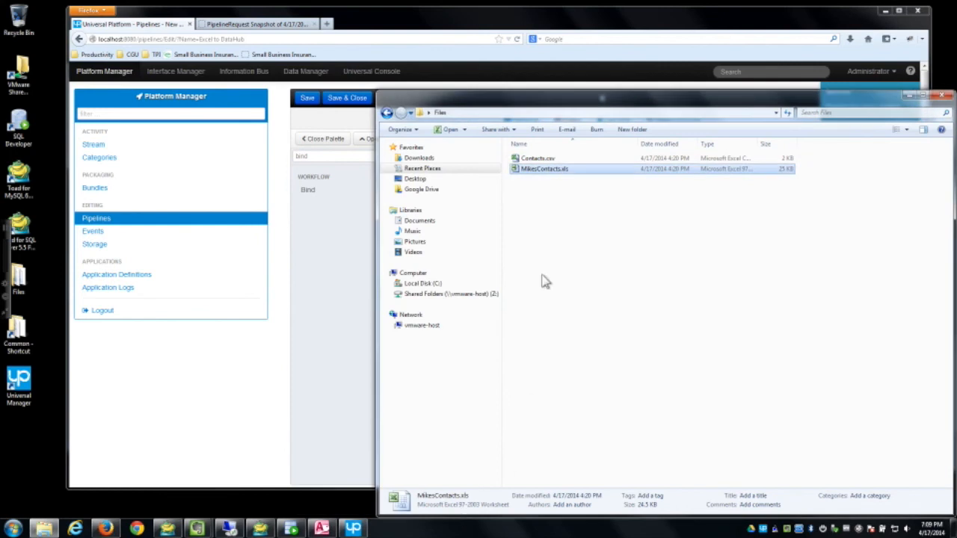
Step: Review MikesContacts.xls in Excel, close it, and run the Excel to DataHub pipeline
double_click(549, 170)
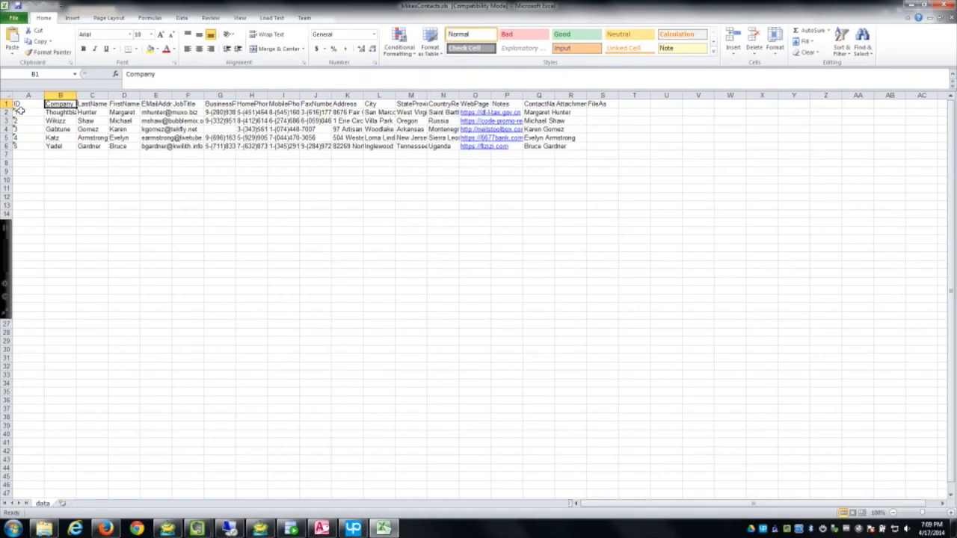
click(944, 6)
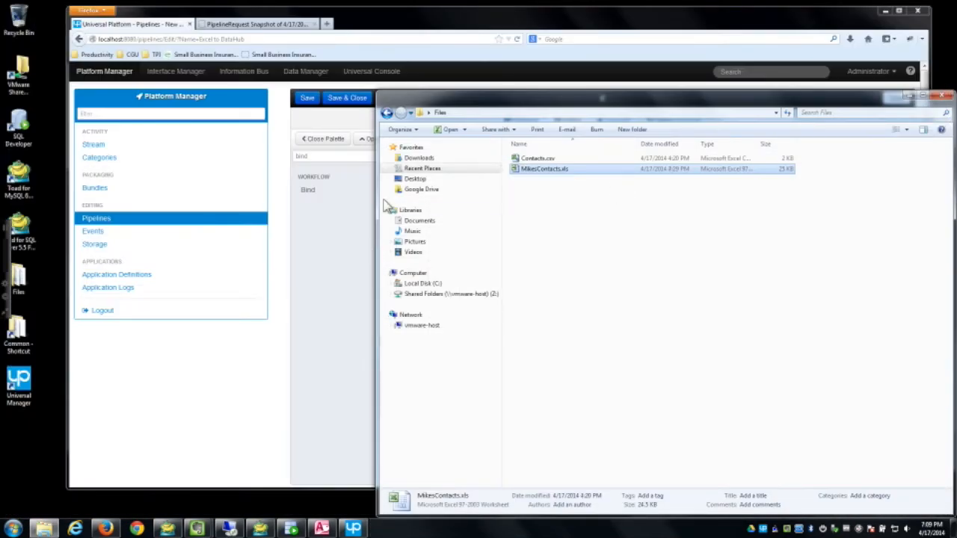
click(476, 76)
click(430, 139)
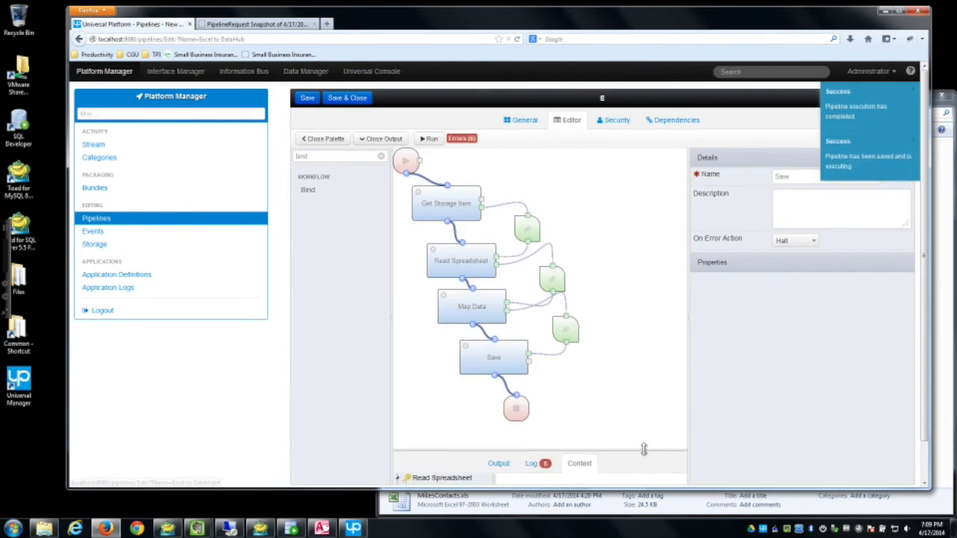
Step: Enlarge the output area and review the run log's empty EMAIL field errors
drag(643, 448, 619, 307)
click(533, 320)
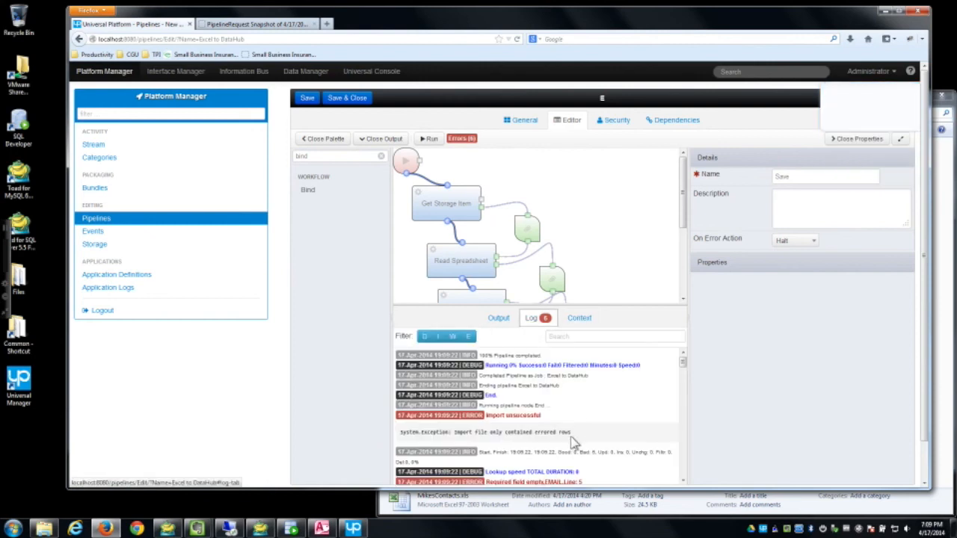
scroll(656, 465, down, 3)
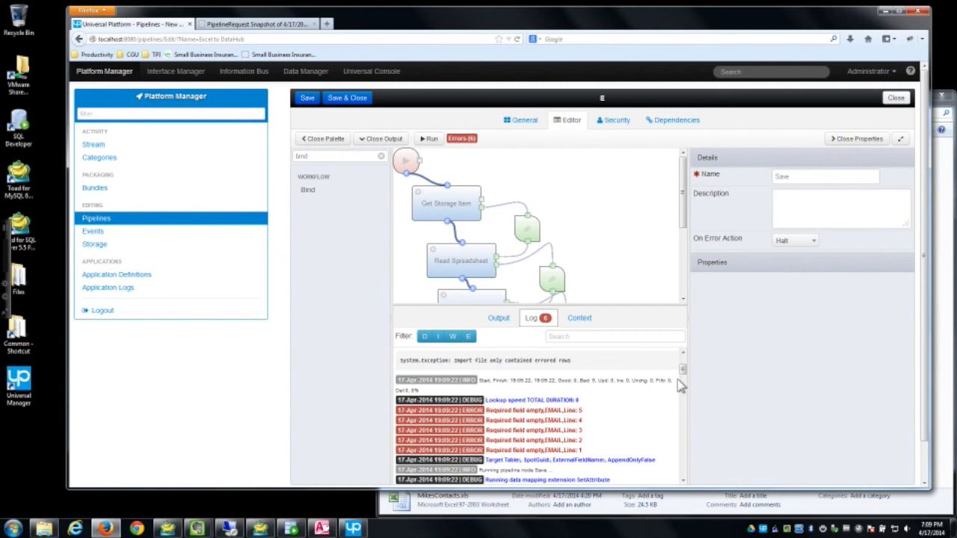
drag(682, 370, 682, 371)
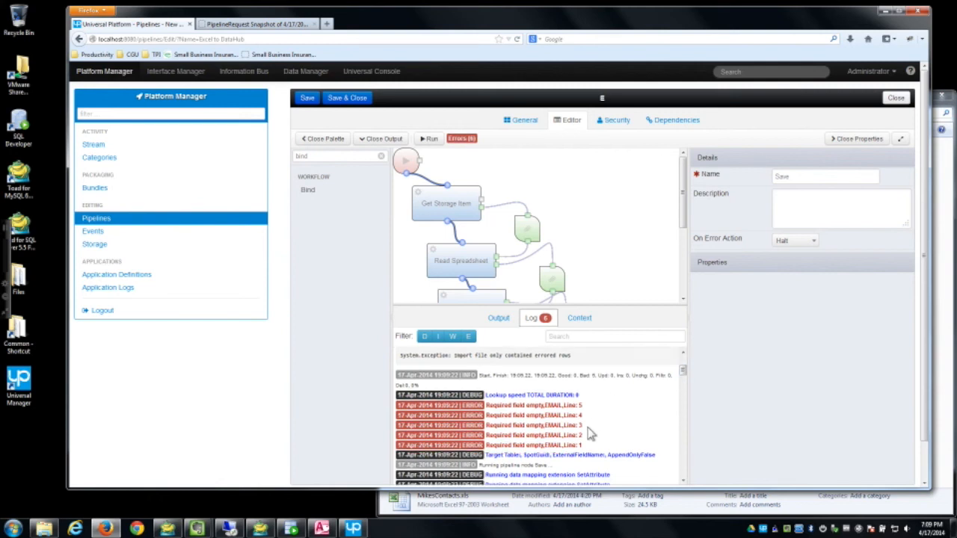
Step: Check the Read Spreadsheet and Map Data settings, then open Interface Manager in a new tab
click(465, 256)
scroll(523, 246, down, 3)
click(466, 209)
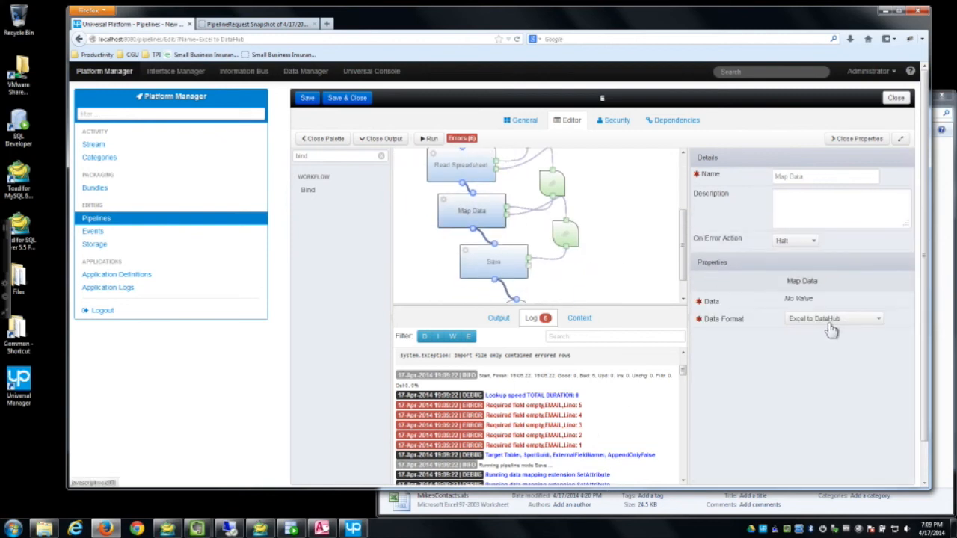
right_click(180, 71)
click(224, 76)
Step: View the Excel to DataHub data format's field mapping in Interface Manager
click(258, 24)
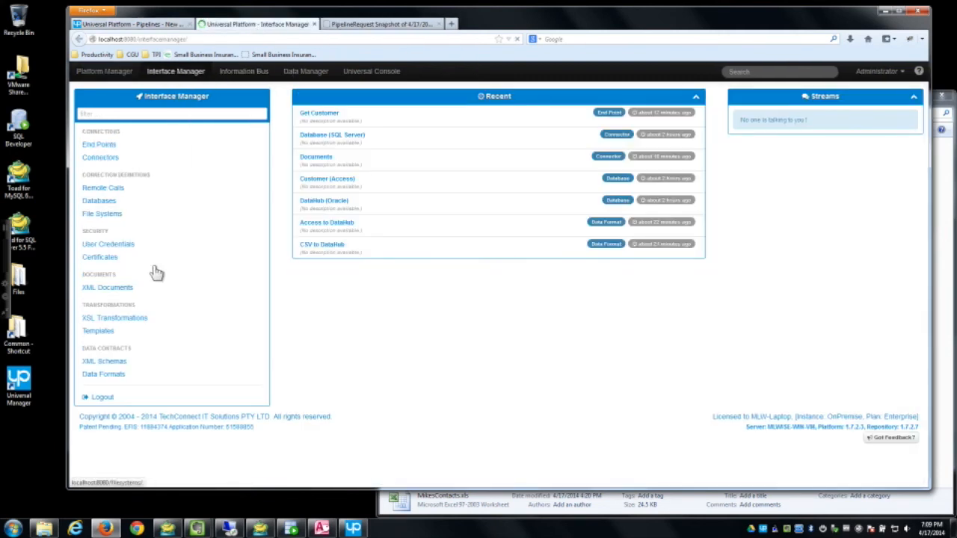
click(105, 374)
click(347, 193)
click(547, 122)
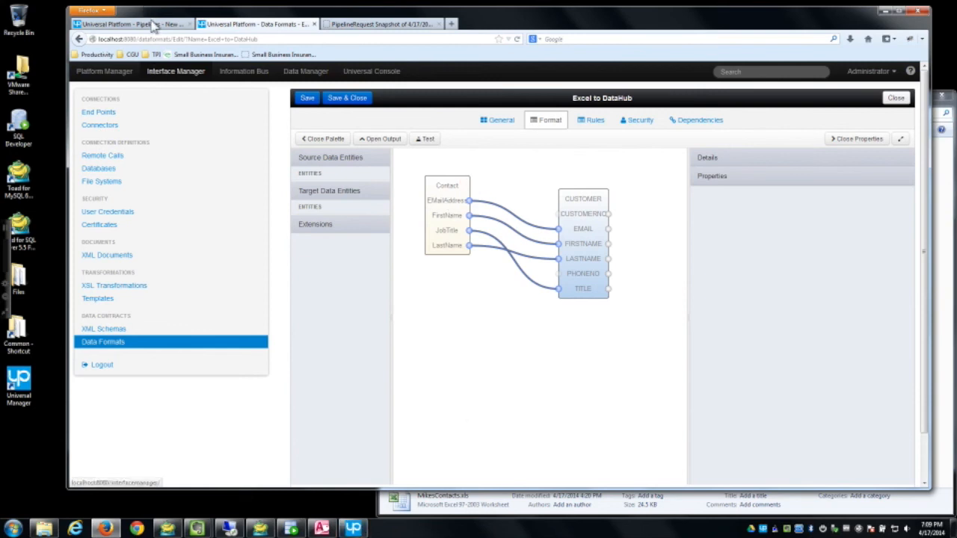
Step: Check the emailaddress key in the pipeline's spreadsheet data, then return to the mapping
click(153, 25)
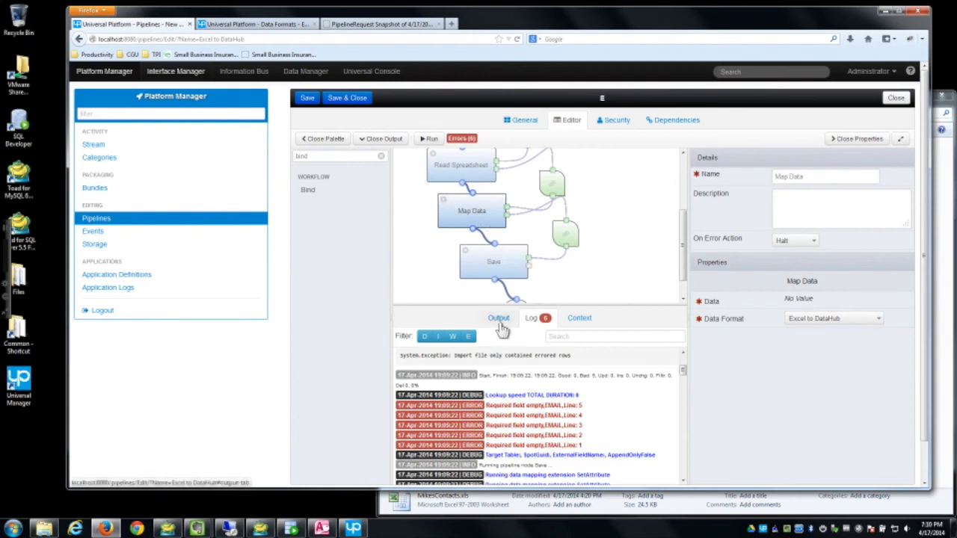
click(580, 317)
click(429, 350)
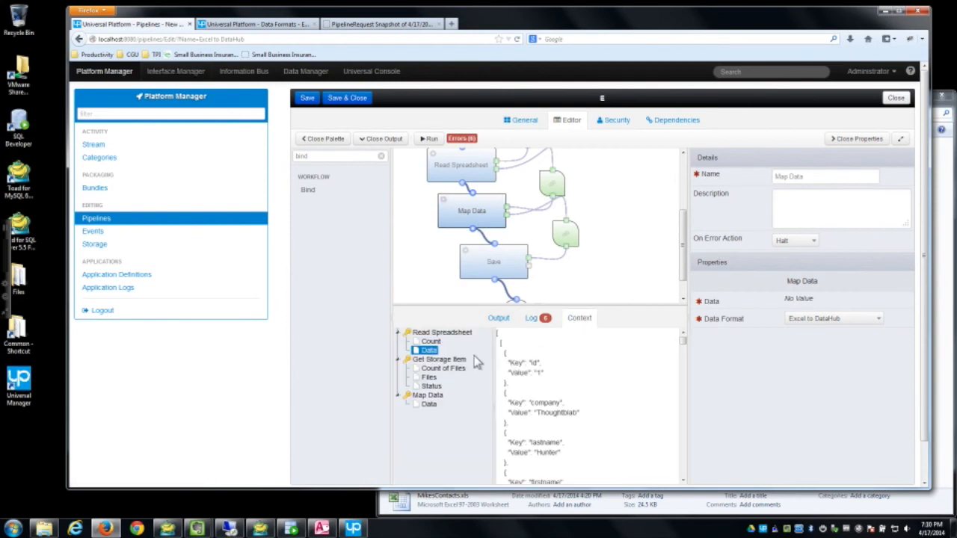
scroll(608, 406, down, 3)
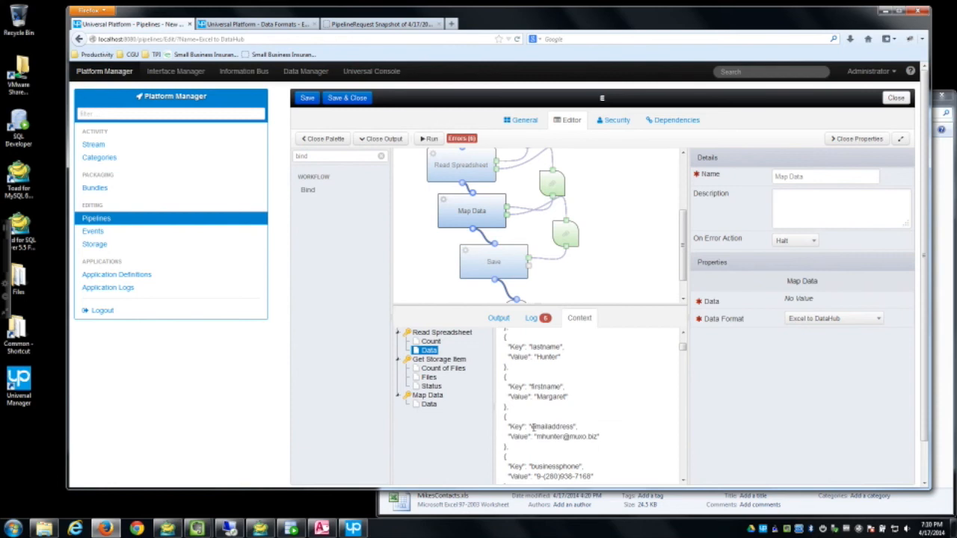
drag(531, 426, 575, 427)
click(254, 24)
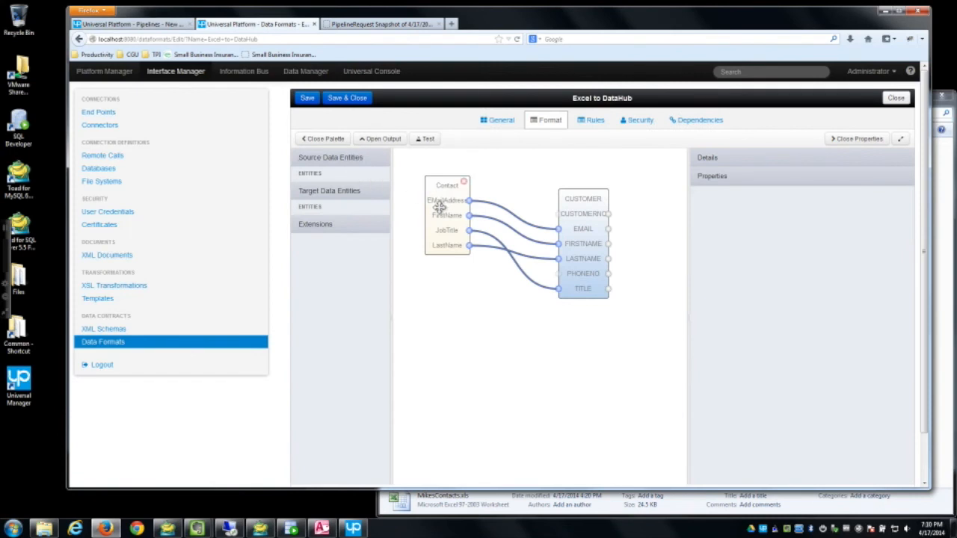
Step: Open the EMailAddress attribute of the Contact entity in the Contact (Excel) model
click(310, 73)
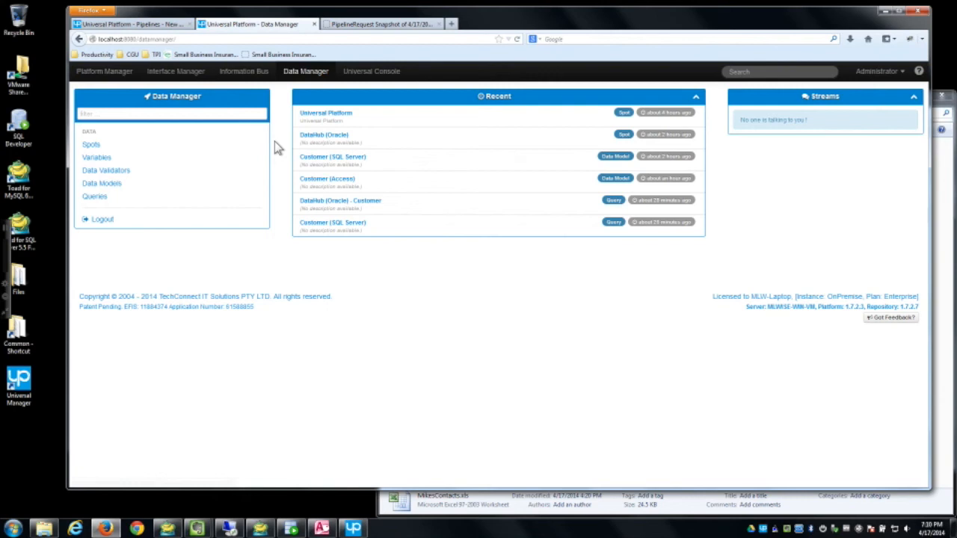
click(162, 187)
click(329, 179)
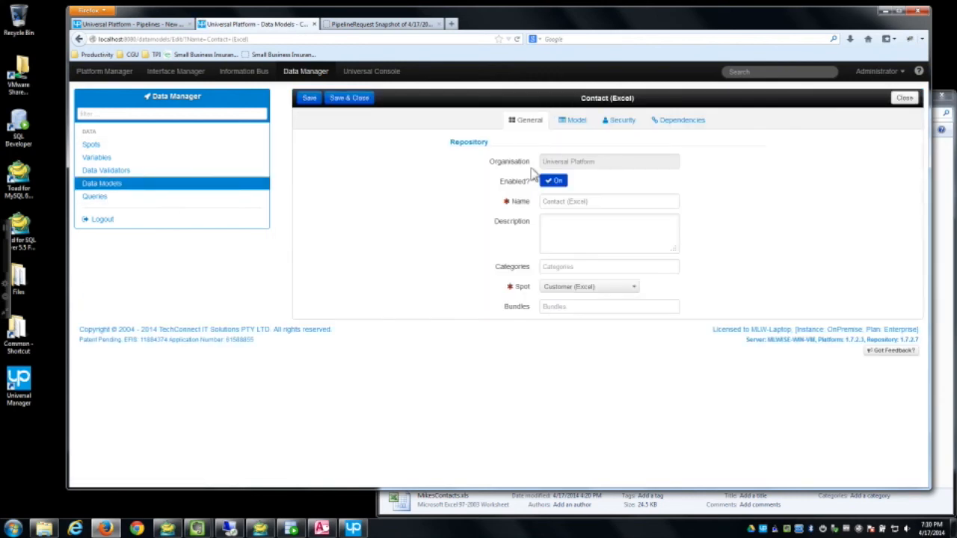
click(573, 122)
click(472, 187)
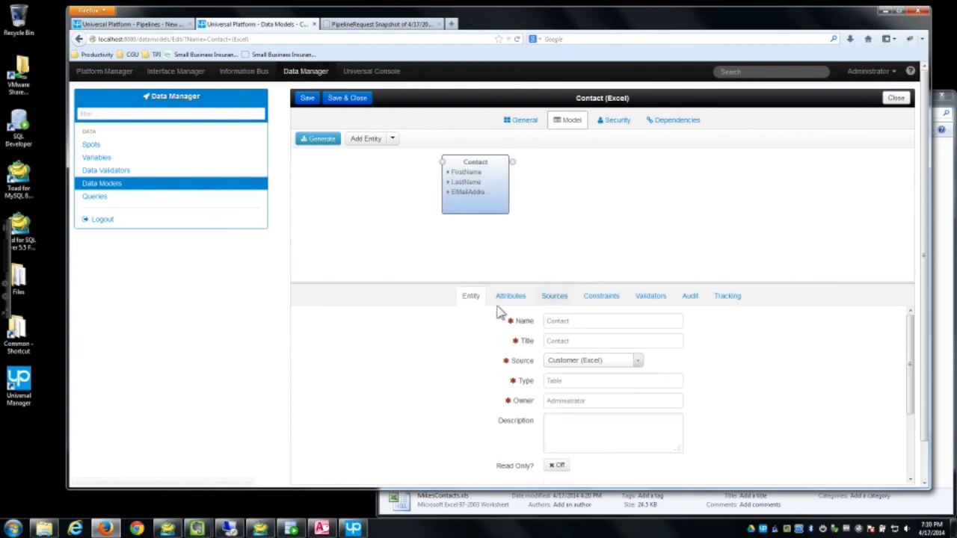
click(511, 296)
click(404, 393)
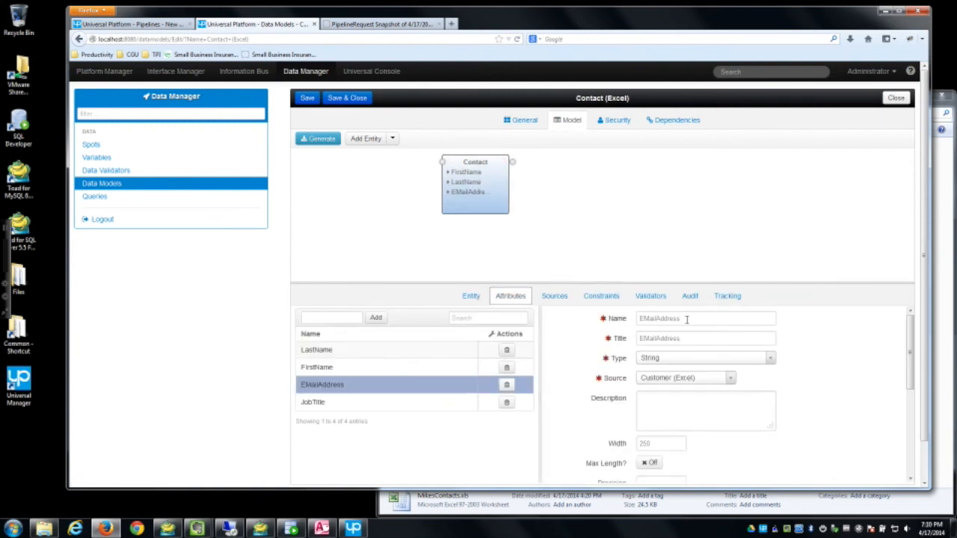
Step: Rename it to emailaddress titled EMail Address, save, and rerun the pipeline
drag(686, 319, 617, 317)
text(emailaddress)
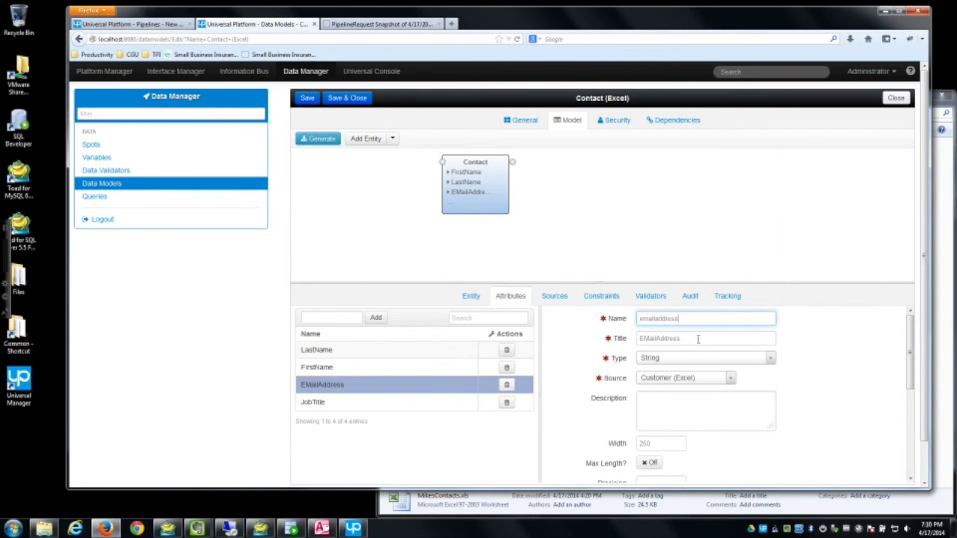
key(Tab)
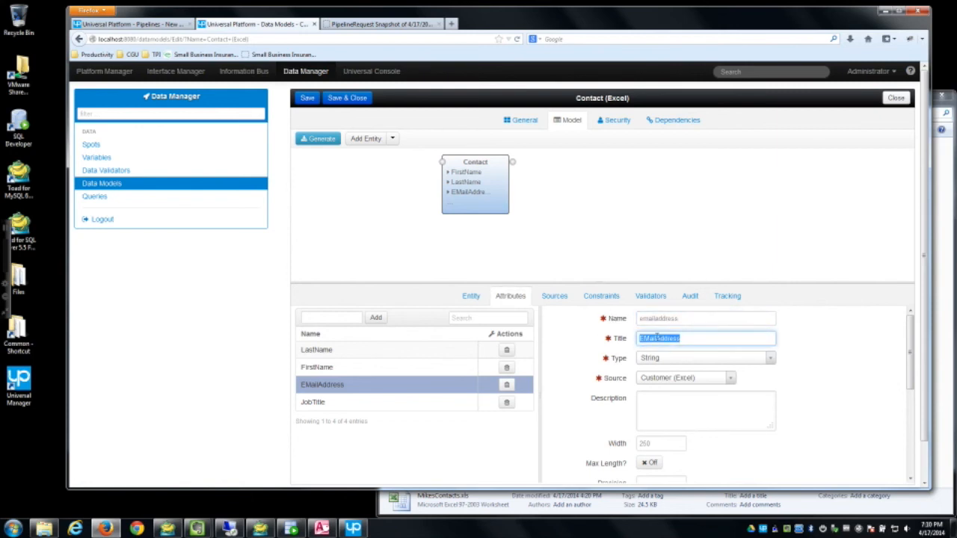
click(656, 338)
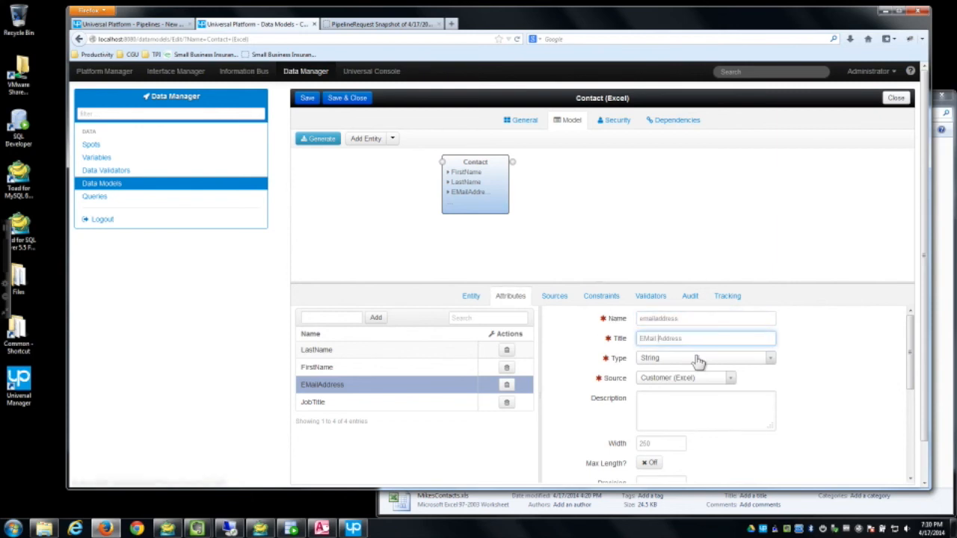
click(307, 98)
click(160, 29)
click(429, 139)
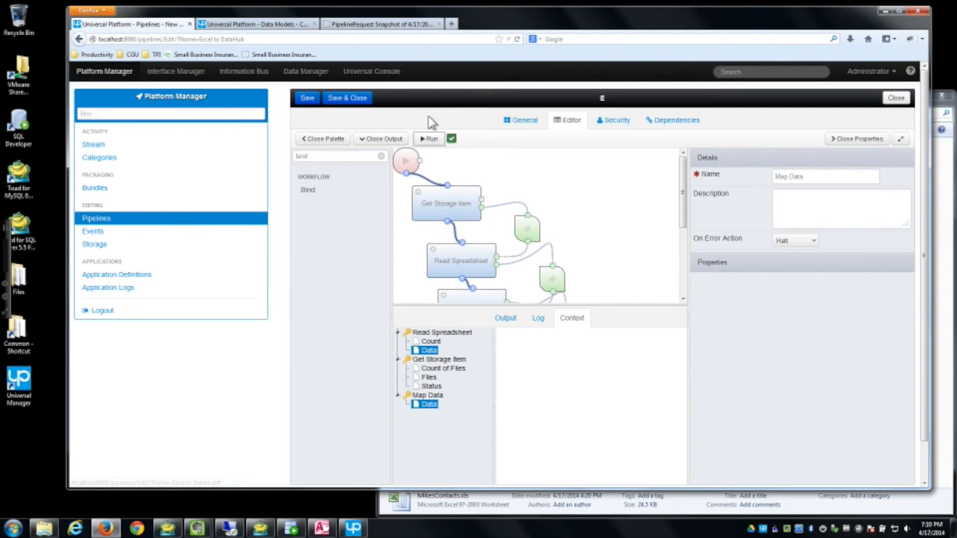
Step: Check Map Data's output for populated EMAIL values, then switch to Oracle SQL Developer
click(431, 406)
drag(683, 346, 682, 367)
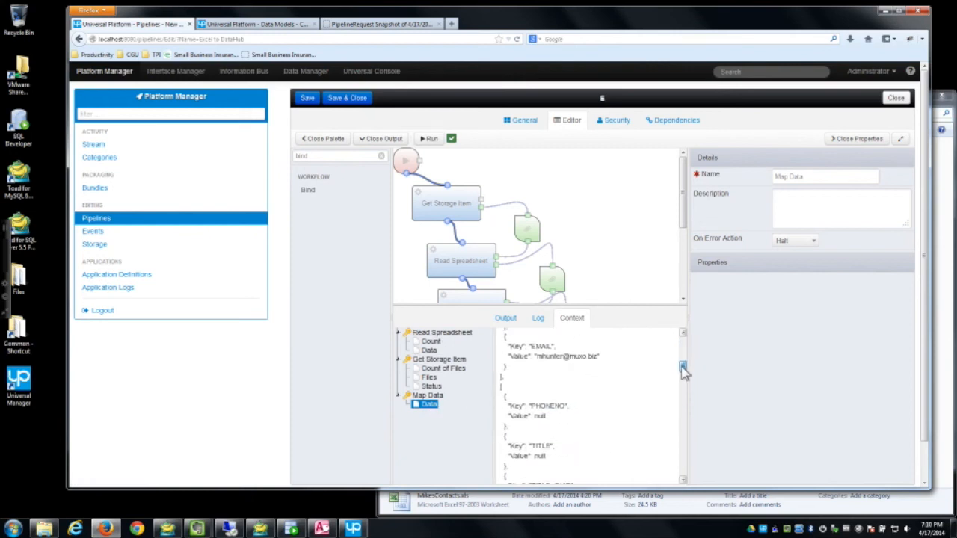
click(323, 528)
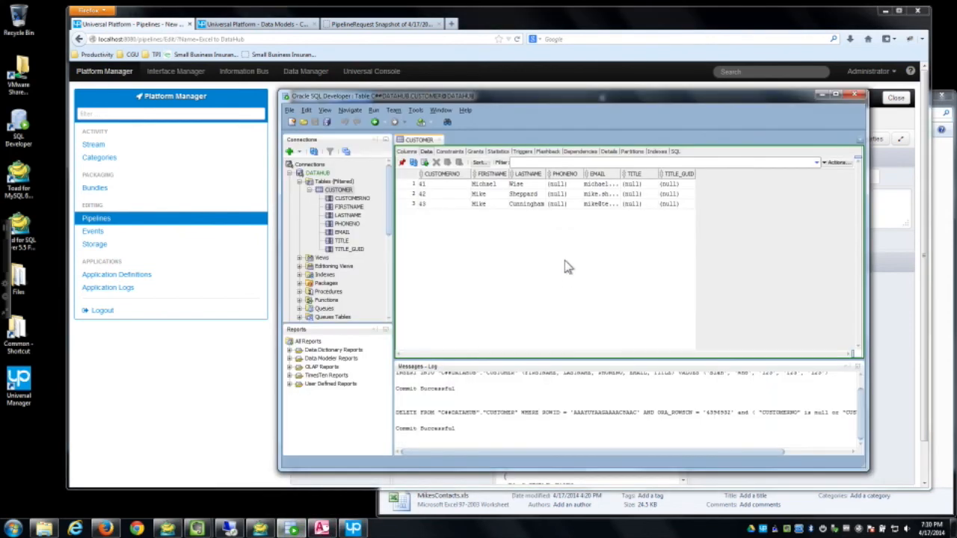
Step: Refresh the CUSTOMER table to see new rows 44–48, then return to the pipeline editor
click(413, 162)
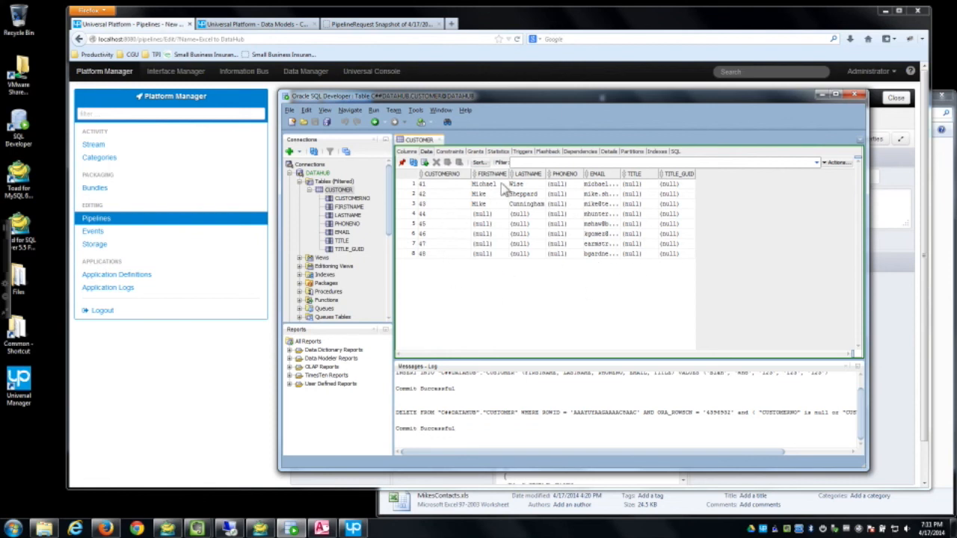
click(526, 24)
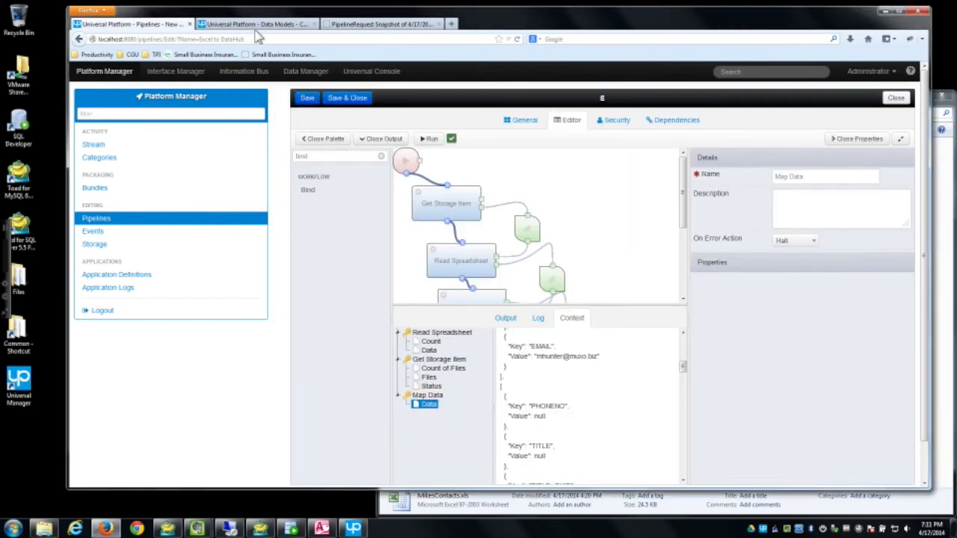
Step: Inspect the Read Spreadsheet data JSON for its raw lowercase field keys, then return to the Contact (Excel) model
click(457, 265)
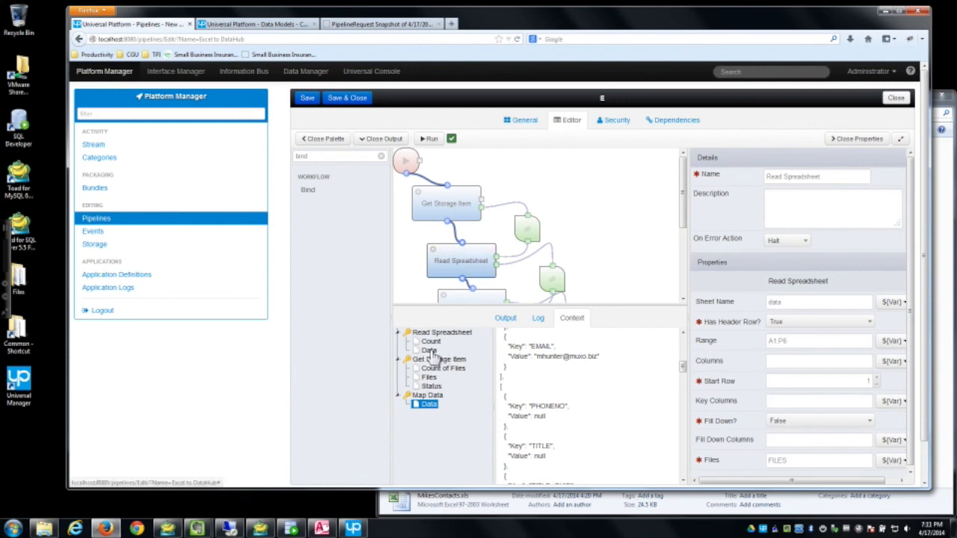
click(429, 350)
scroll(647, 417, down, 3)
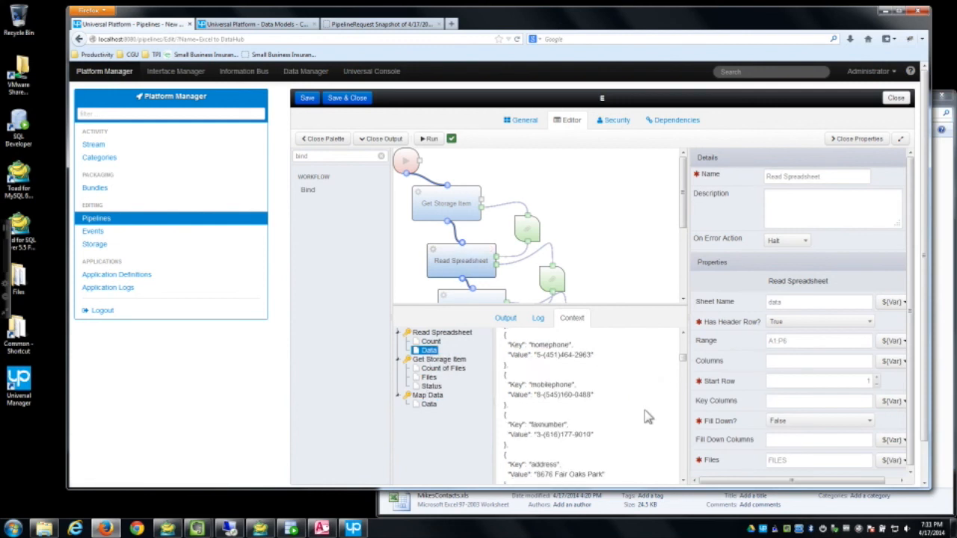
scroll(648, 417, up, 5)
scroll(647, 417, up, 3)
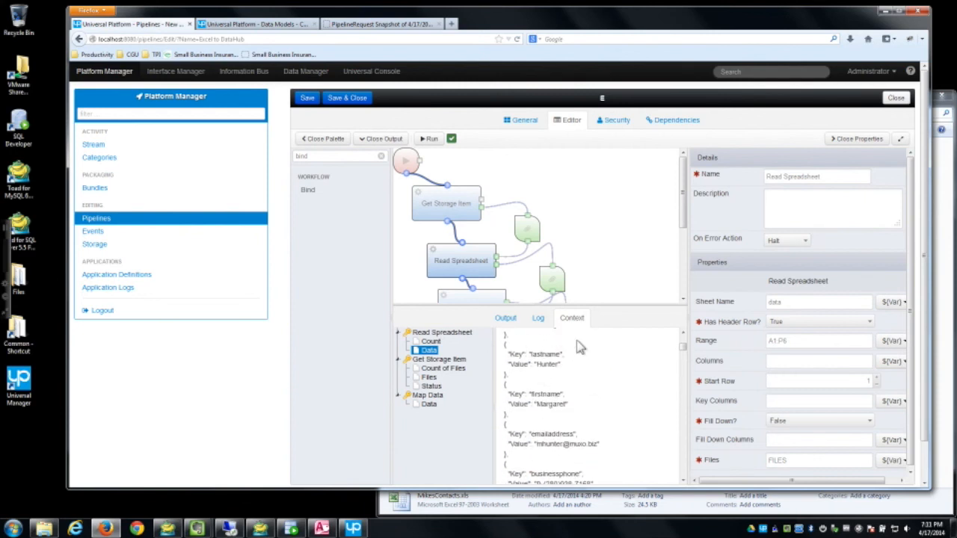
click(255, 23)
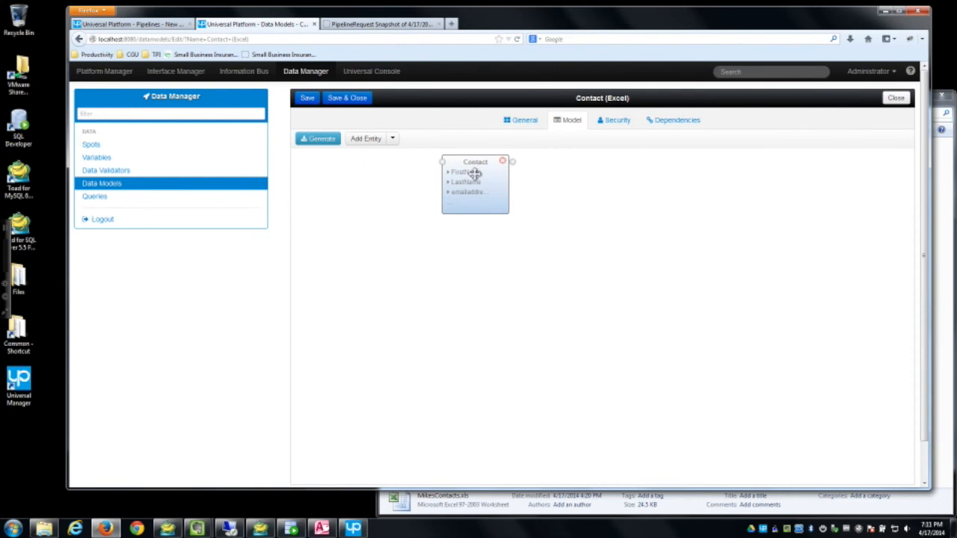
Step: Rename the Contact entity's LastName and FirstName attributes to lastname and firstname
click(475, 173)
click(357, 353)
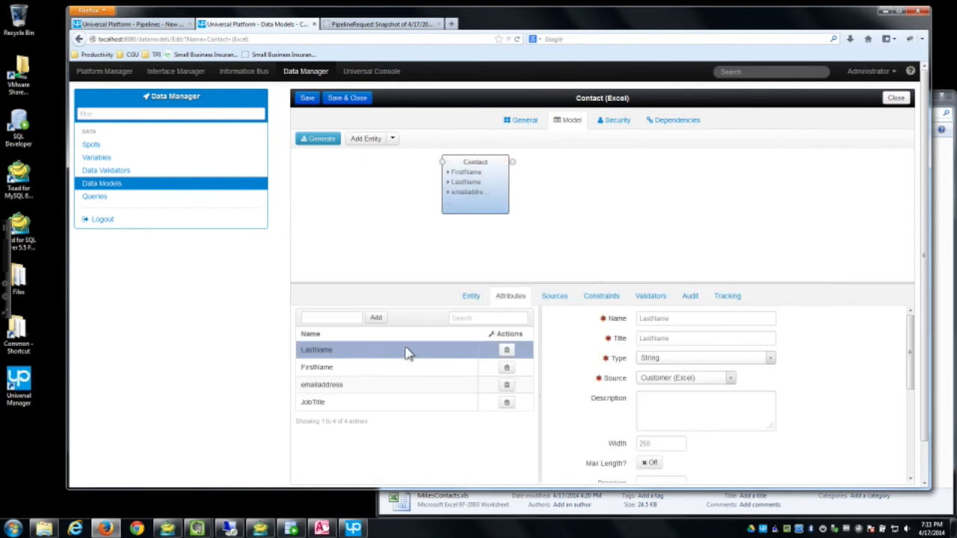
double_click(677, 322)
text(last)
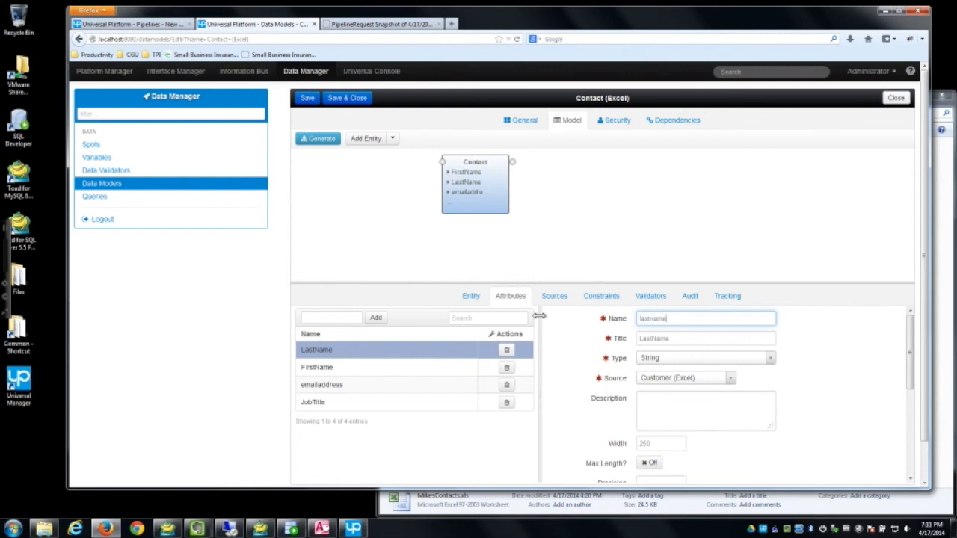
double_click(650, 318)
click(678, 338)
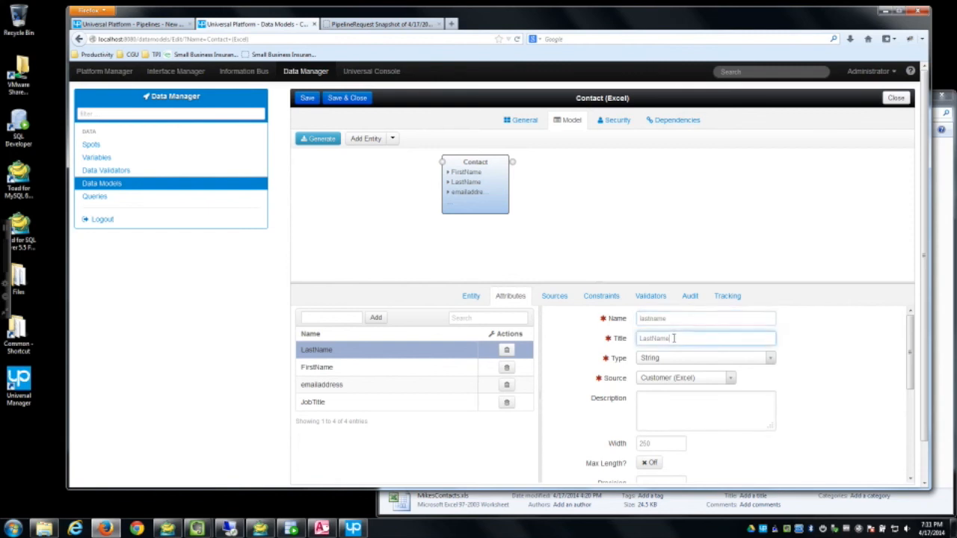
click(396, 369)
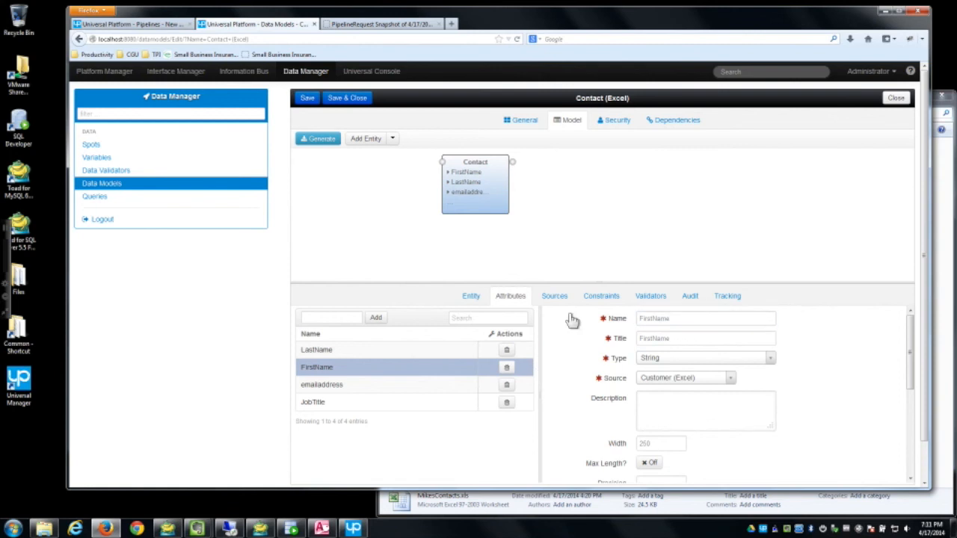
double_click(689, 318)
text(firstname)
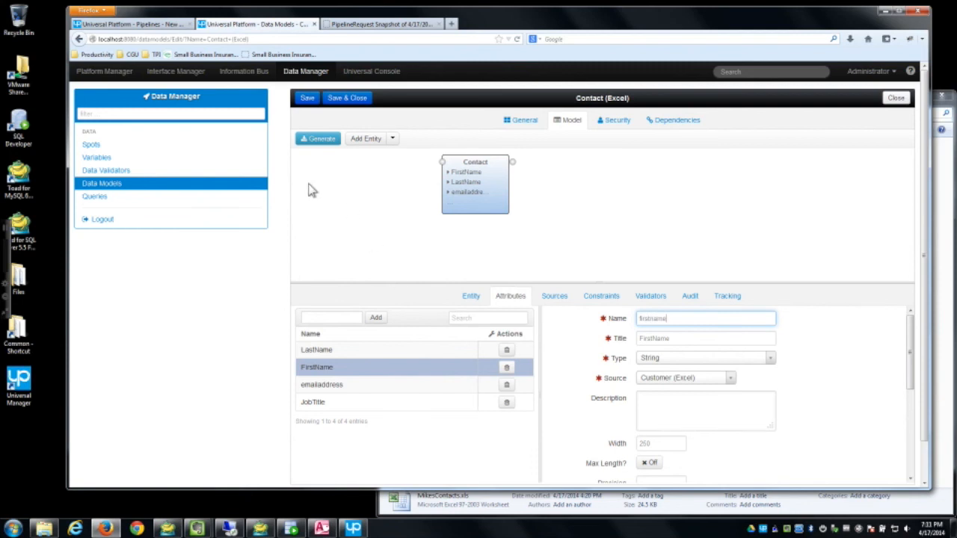
Step: Save the Contact (Excel) model, rerun the Excel to DataHub pipeline, and switch to SQL Developer
click(306, 99)
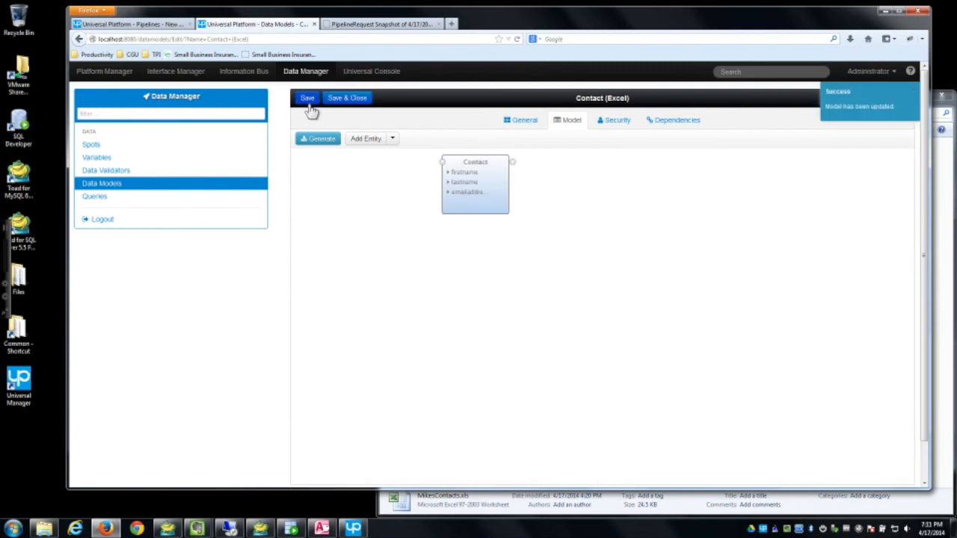
click(149, 25)
click(432, 139)
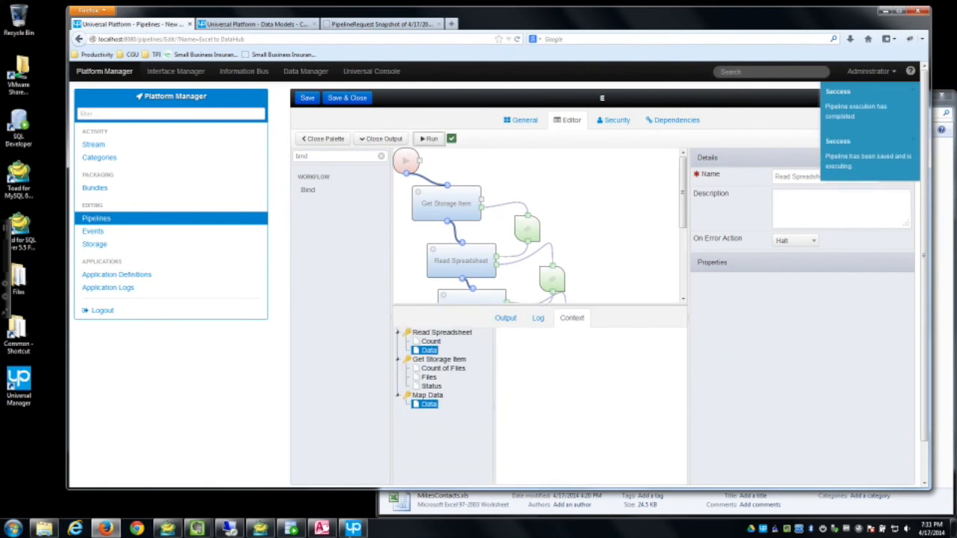
click(292, 529)
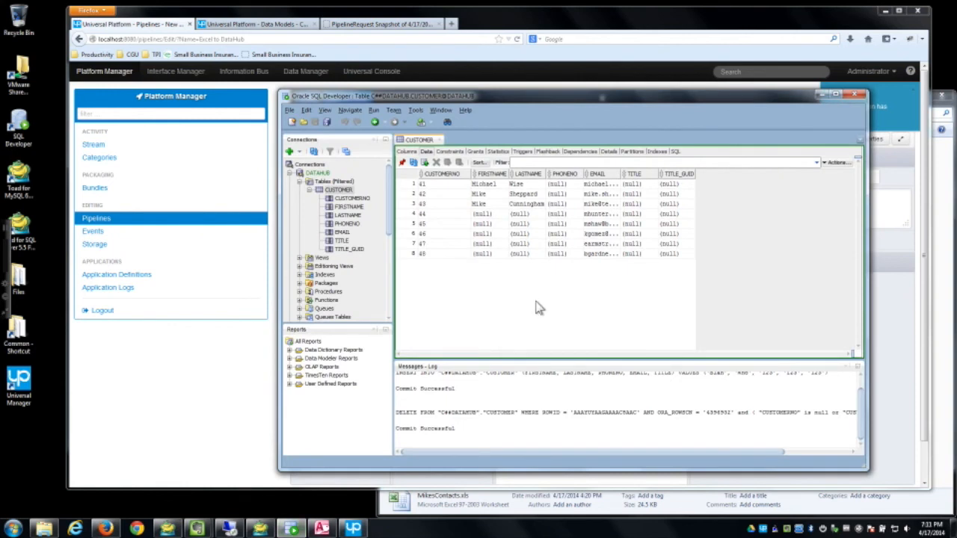
Step: Refresh CUSTOMER so rows 44–48 show names, reload the snapshot page, and save and close Excel to DataHub
click(423, 163)
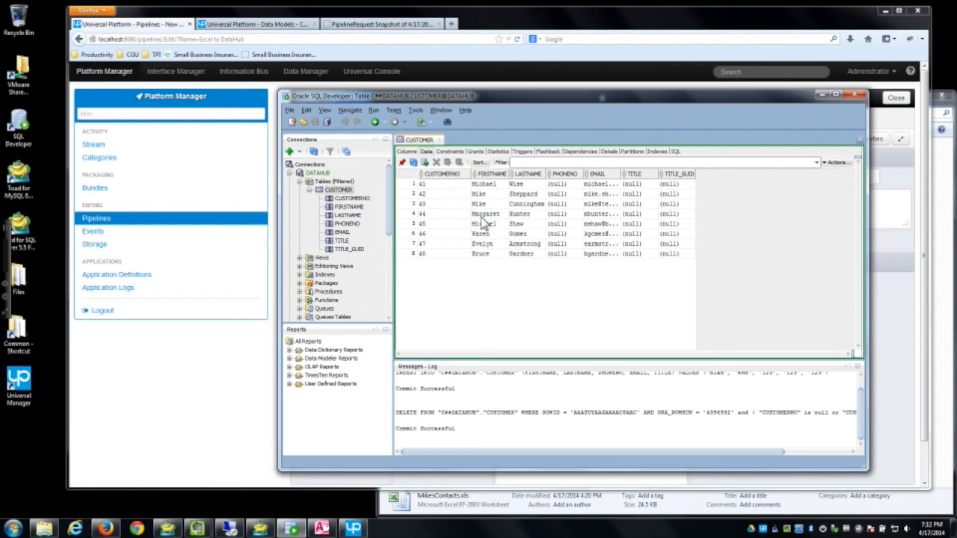
click(380, 24)
click(517, 39)
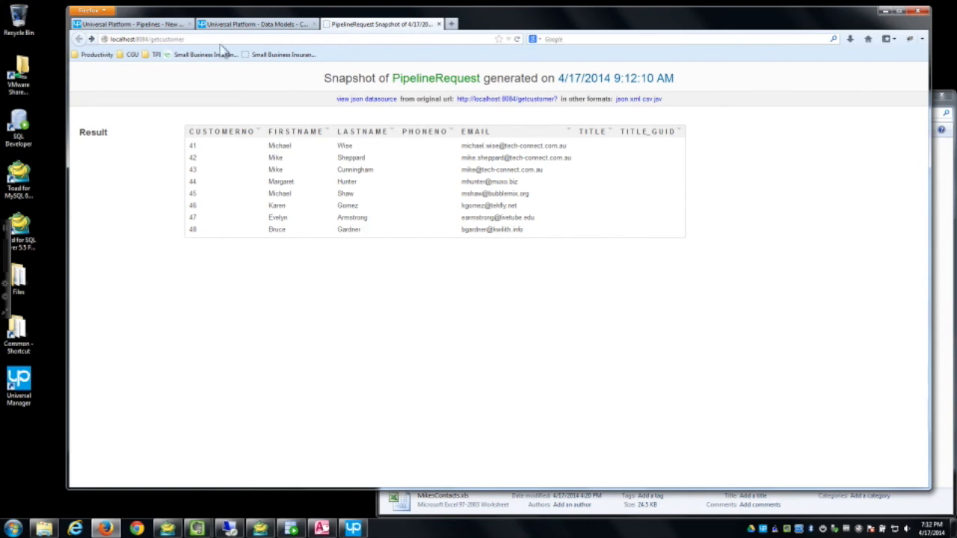
click(161, 25)
click(357, 103)
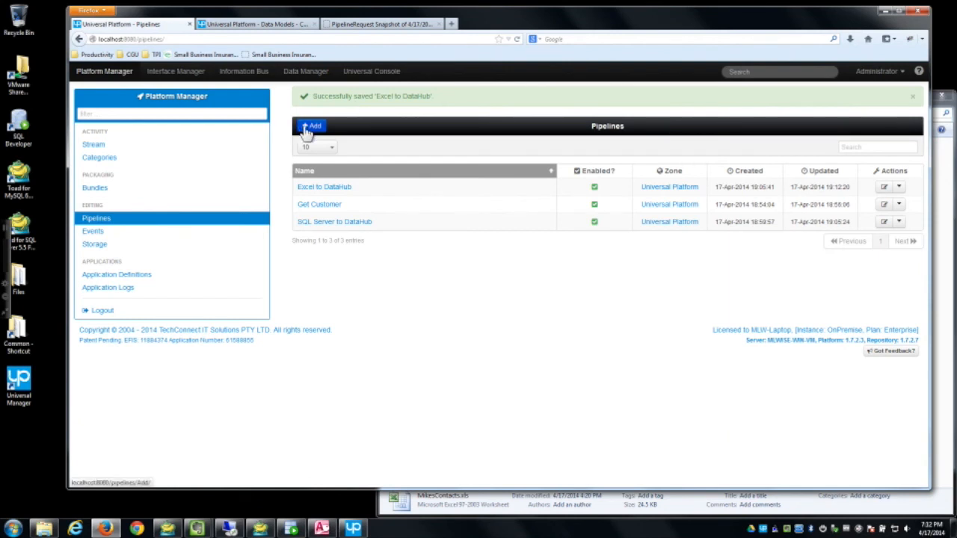
Step: Create and save a new pipeline named 'CSV to DataHub'
click(308, 129)
text(CSV)
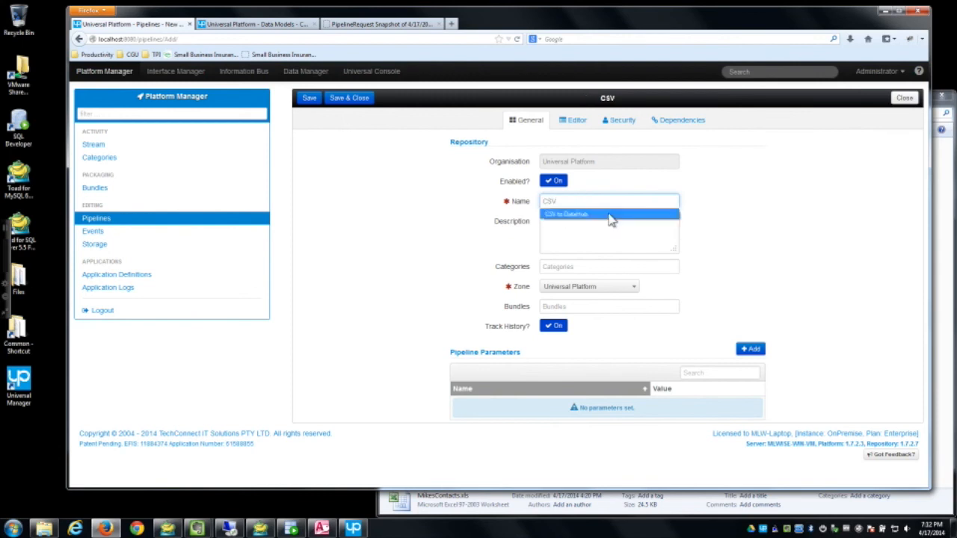
click(611, 217)
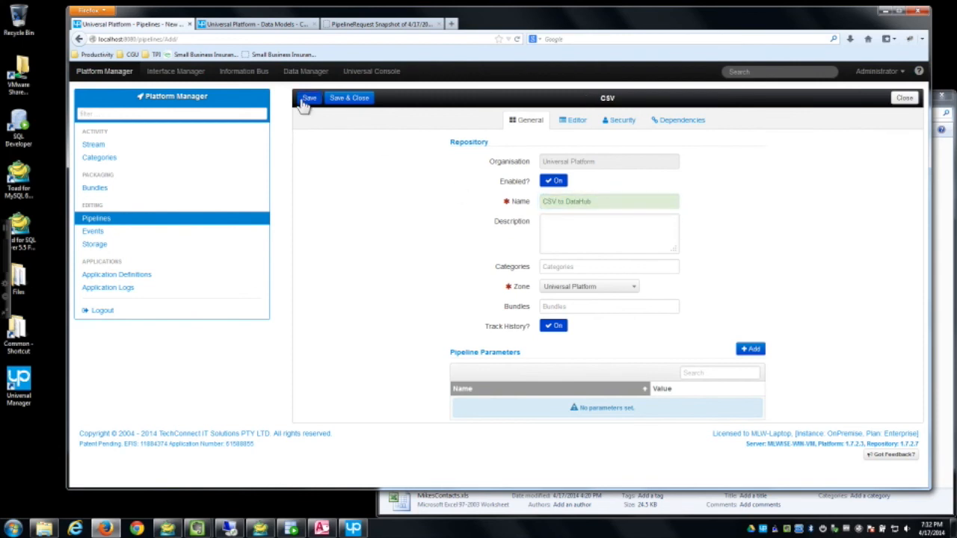
click(306, 98)
Step: Add a Get Storage Item step reading Customer Files storage with pattern Contacts.csv
click(574, 121)
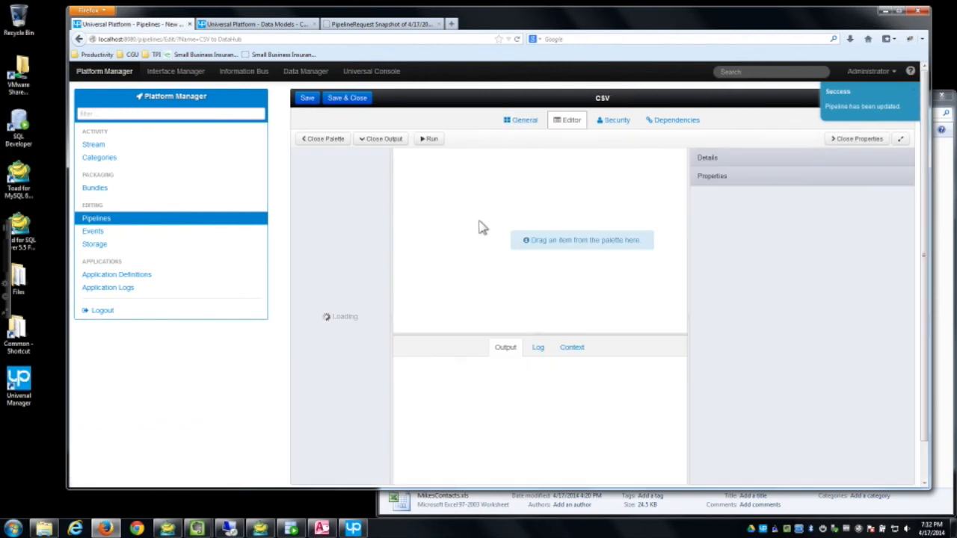
drag(391, 222, 495, 185)
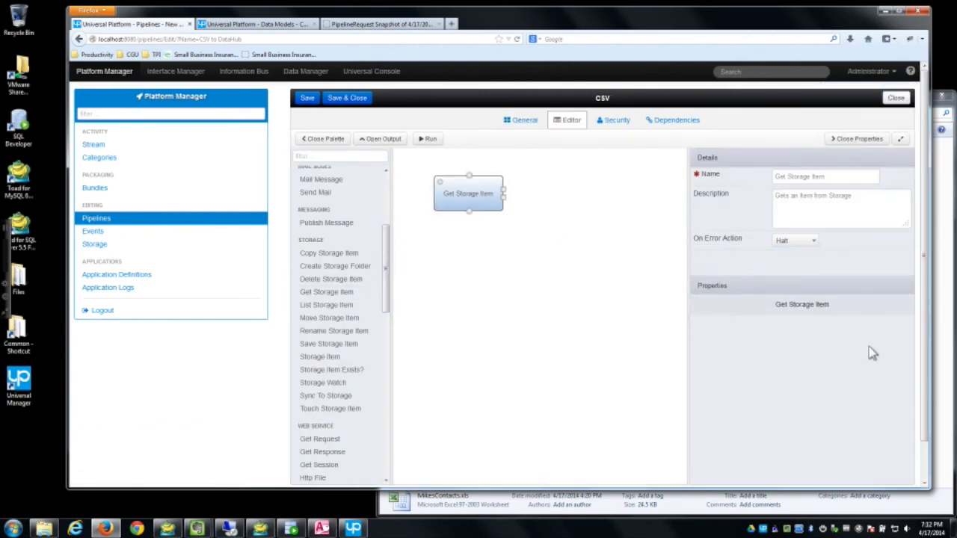
click(800, 322)
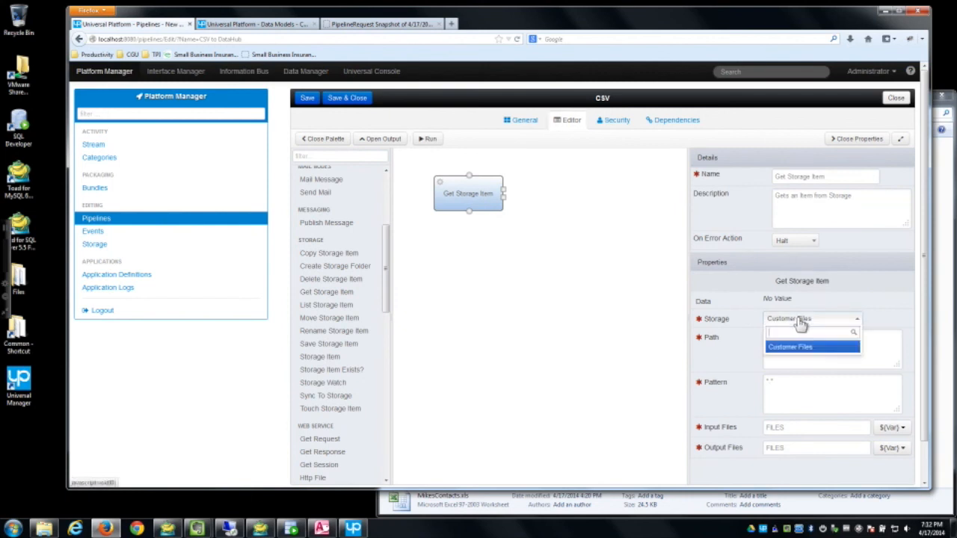
click(750, 285)
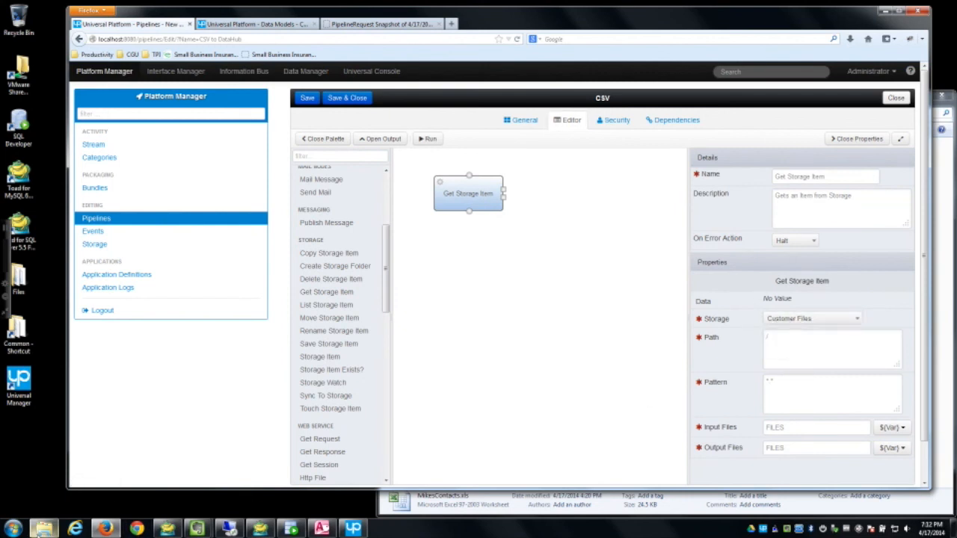
double_click(20, 289)
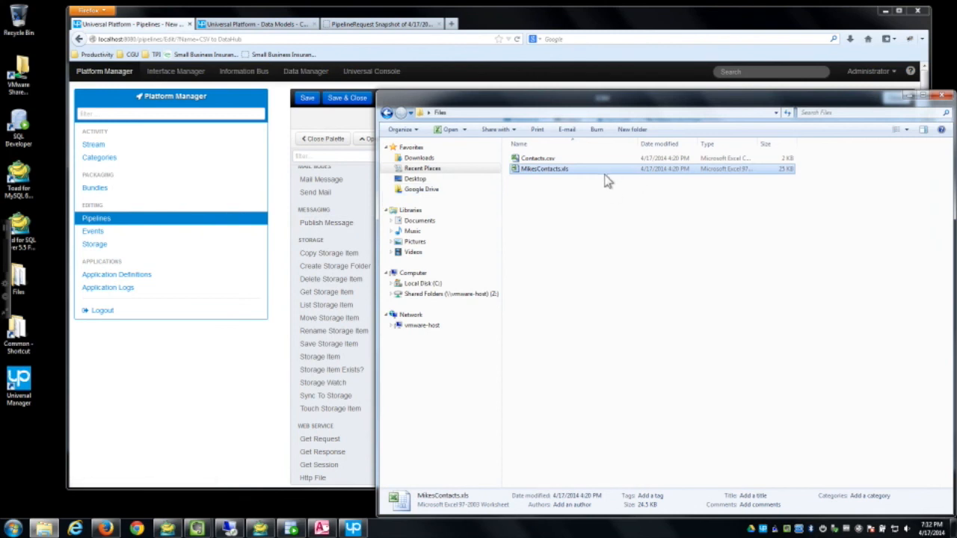
click(624, 71)
drag(787, 383, 745, 376)
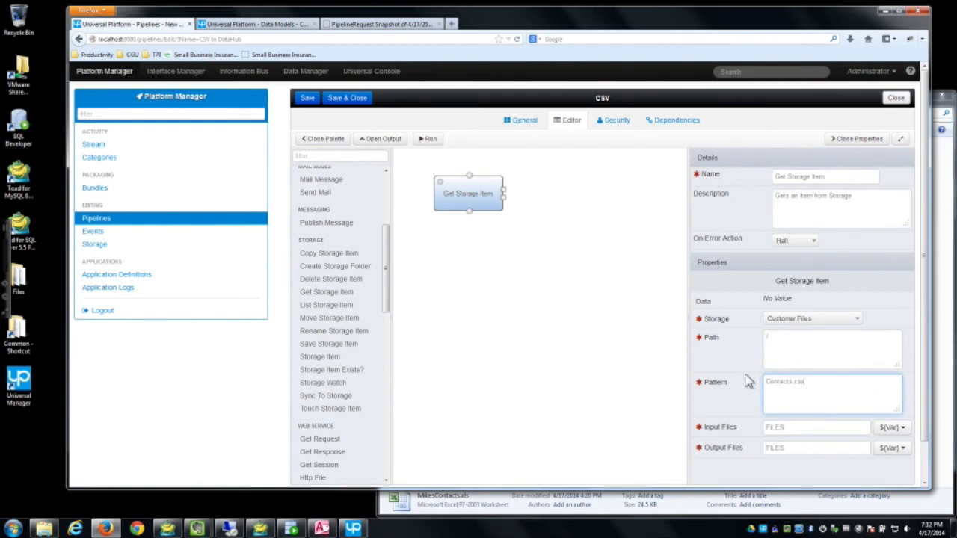
Step: Run the pipeline and check the retrieved Contacts.csv entry under Context > Files
click(428, 139)
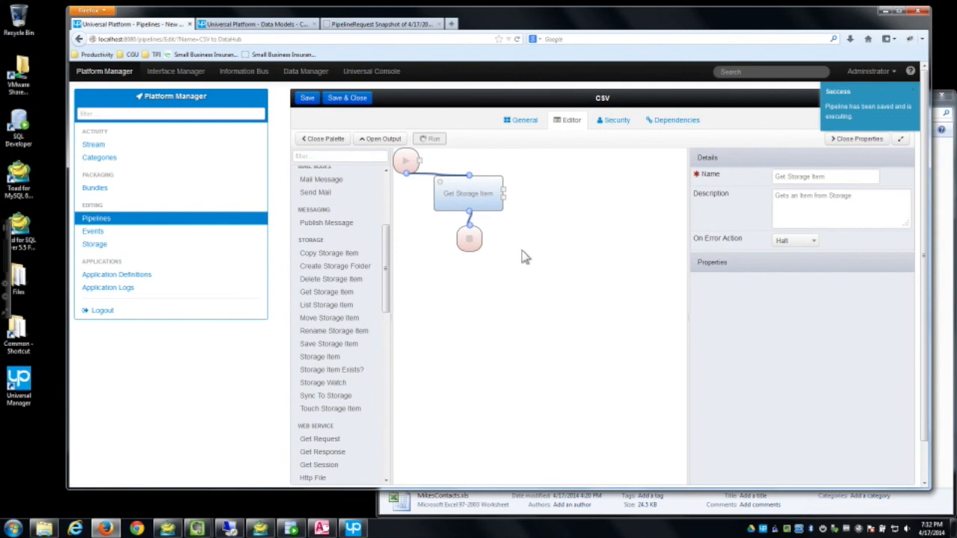
click(571, 347)
click(404, 362)
click(427, 379)
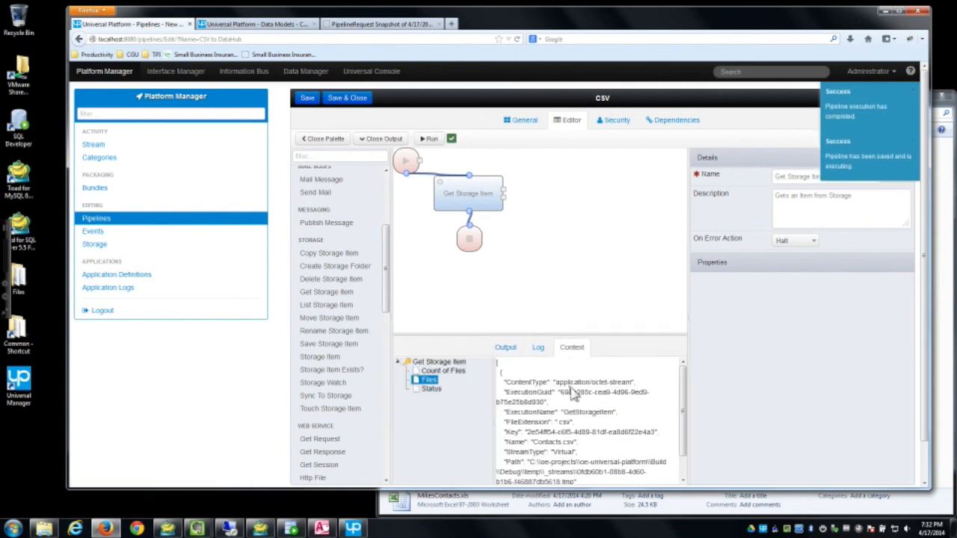
Step: Add a Read Delimited step after Get Storage Item, enlarging the canvas and moving End lower
drag(473, 192, 458, 203)
drag(469, 237, 475, 291)
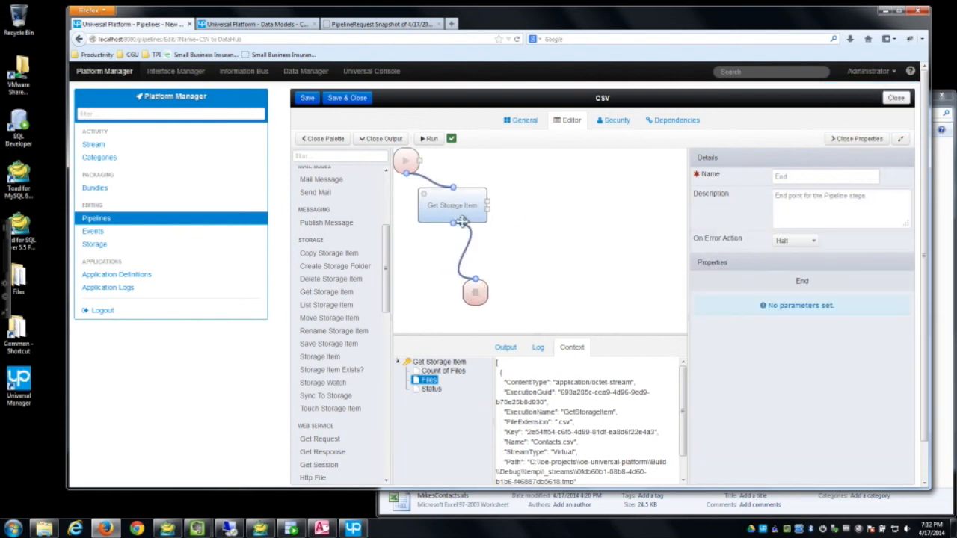
drag(390, 419, 386, 466)
drag(498, 268, 483, 254)
drag(453, 222, 474, 248)
drag(470, 291, 508, 326)
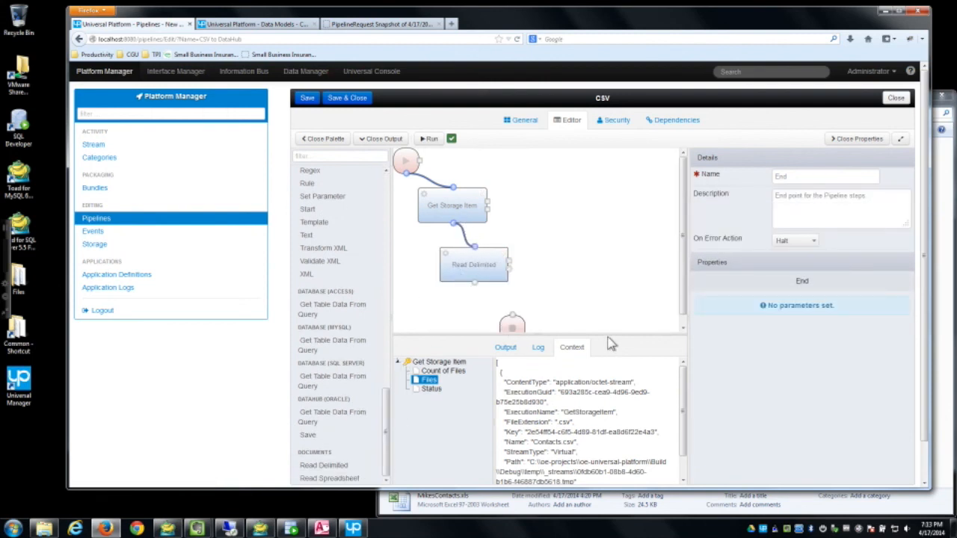
drag(630, 332, 634, 428)
drag(515, 329, 498, 364)
drag(387, 432, 397, 225)
Step: Add Map Data and a Save step below Read Delimited, with End placed just under Save
drag(331, 261, 494, 307)
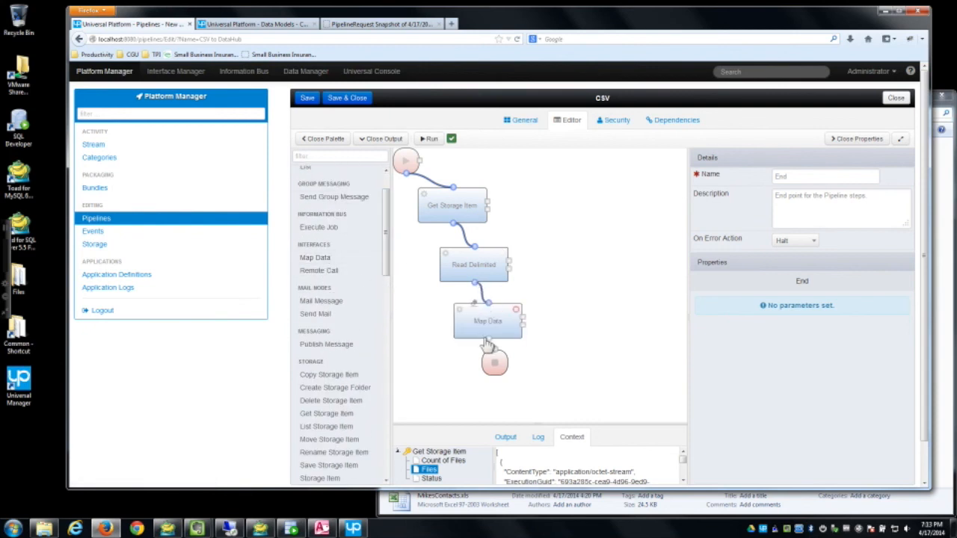
drag(384, 275, 388, 450)
drag(494, 363, 505, 394)
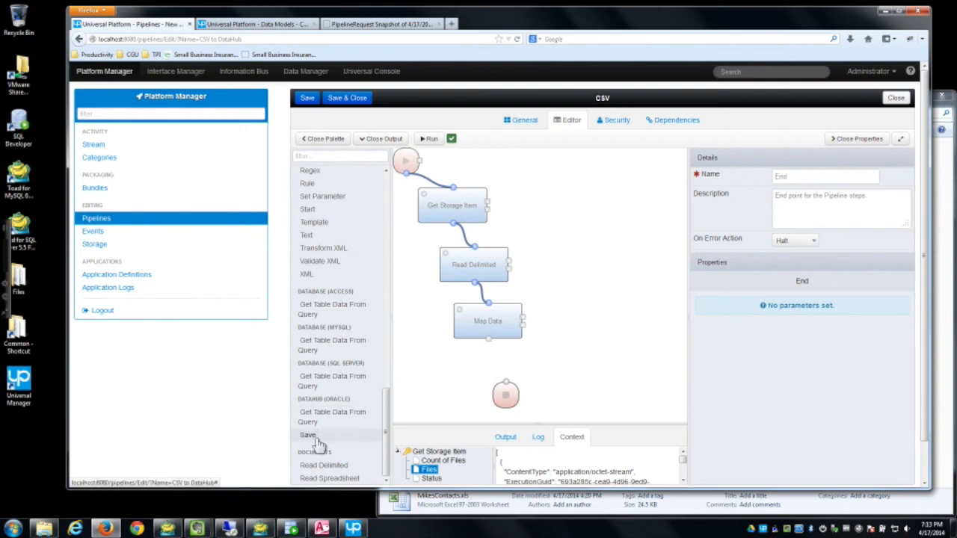
drag(314, 437, 516, 366)
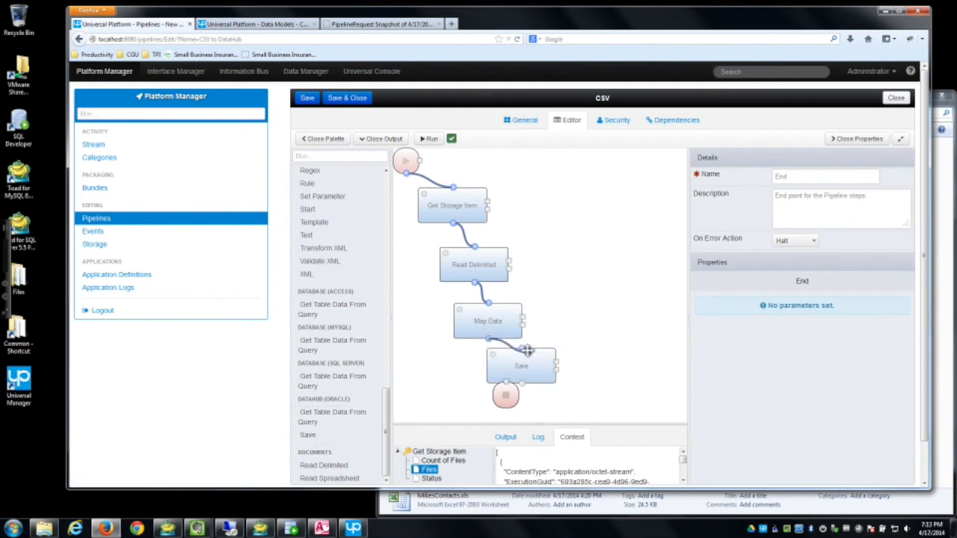
drag(503, 401, 536, 404)
drag(516, 362, 504, 368)
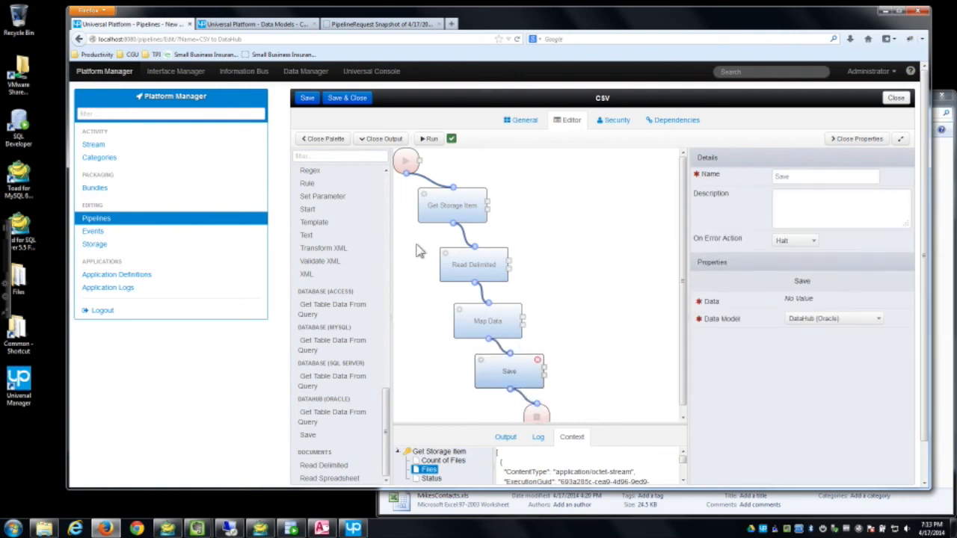
Step: Add a Bind step feeding Get Storage Item's Files output into Read Delimited
click(321, 156)
text(bind)
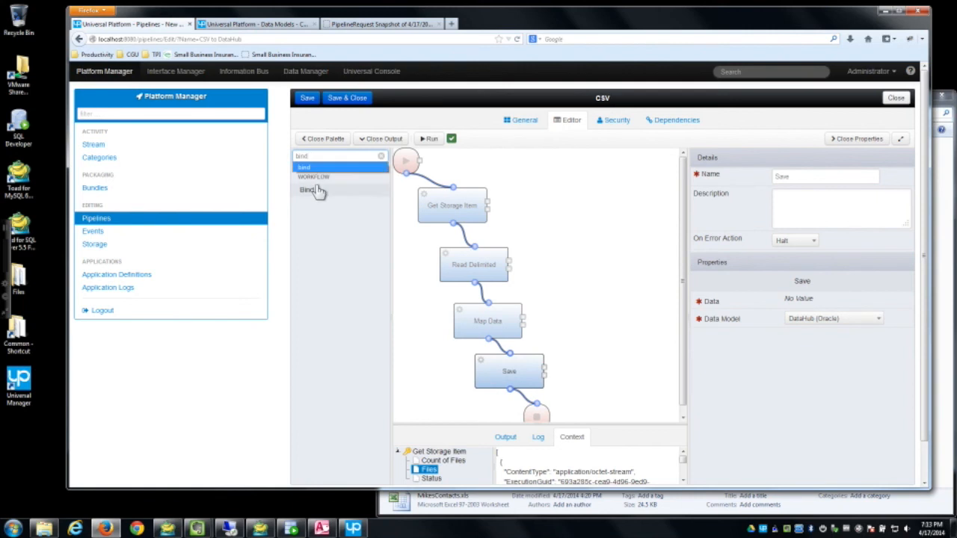
drag(342, 203, 509, 260)
click(539, 219)
click(819, 305)
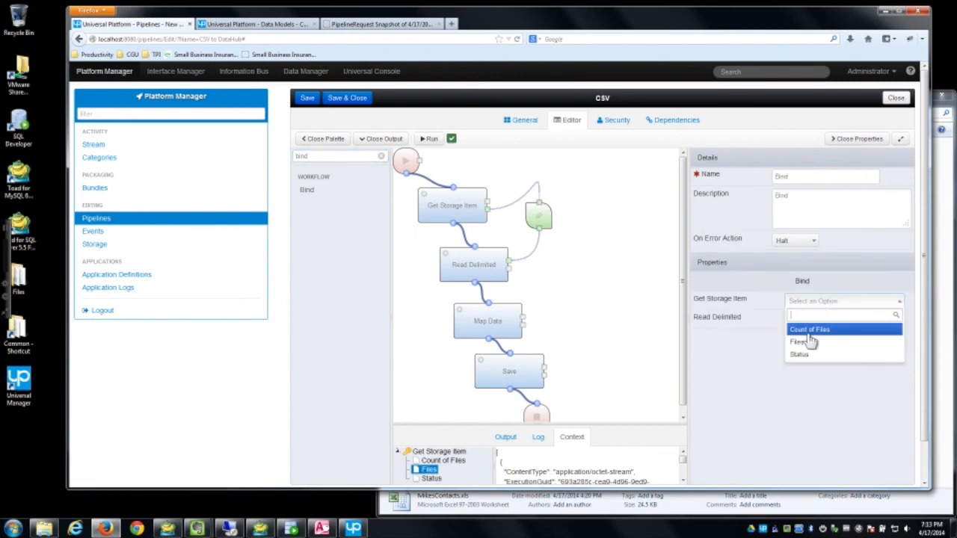
click(811, 343)
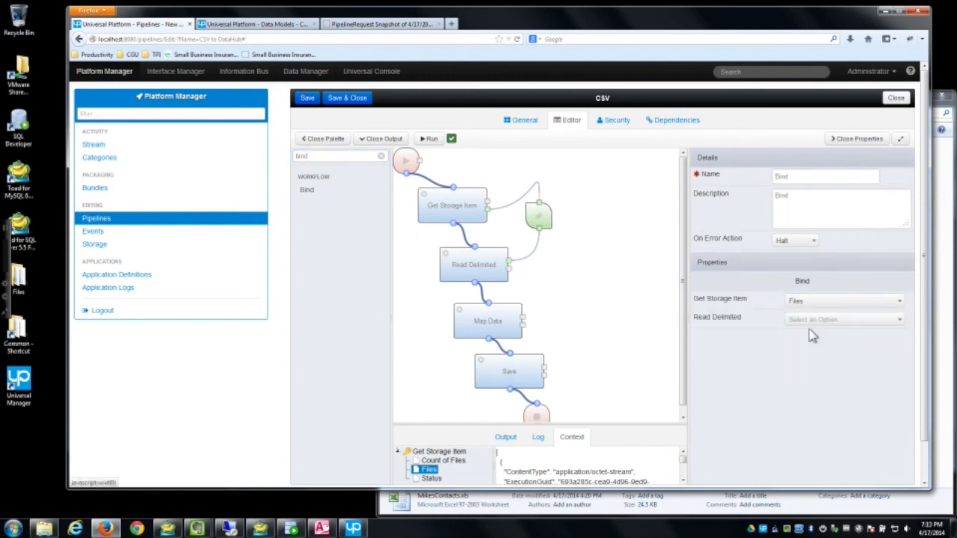
click(812, 322)
click(802, 410)
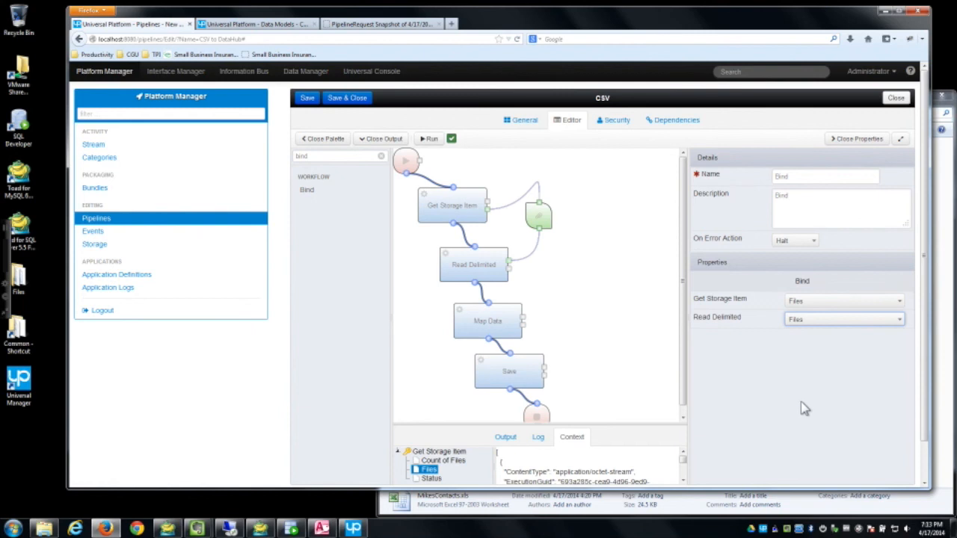
Step: Add a second Bind step passing Read Delimited's Data output into Map Data
drag(295, 196, 561, 283)
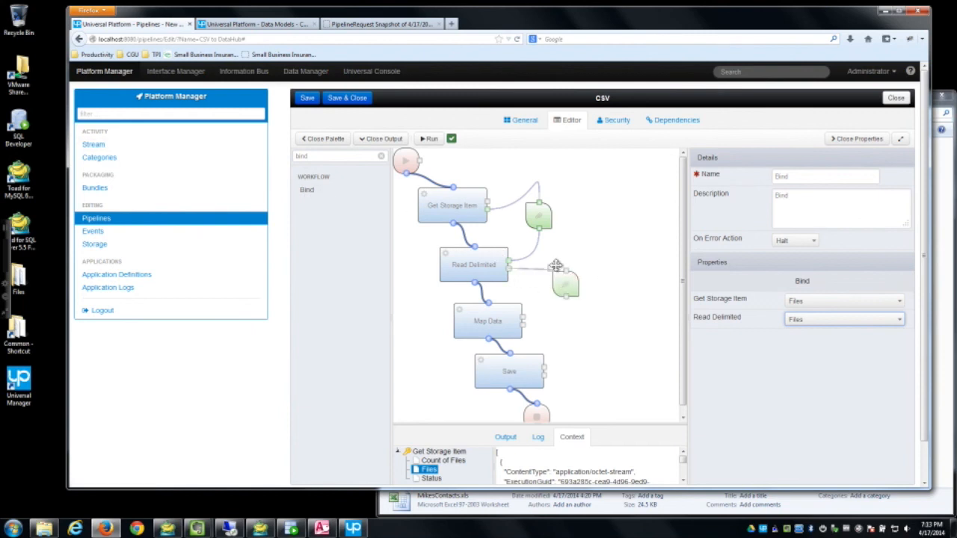
drag(569, 304, 522, 317)
click(835, 305)
click(794, 344)
click(795, 323)
click(804, 362)
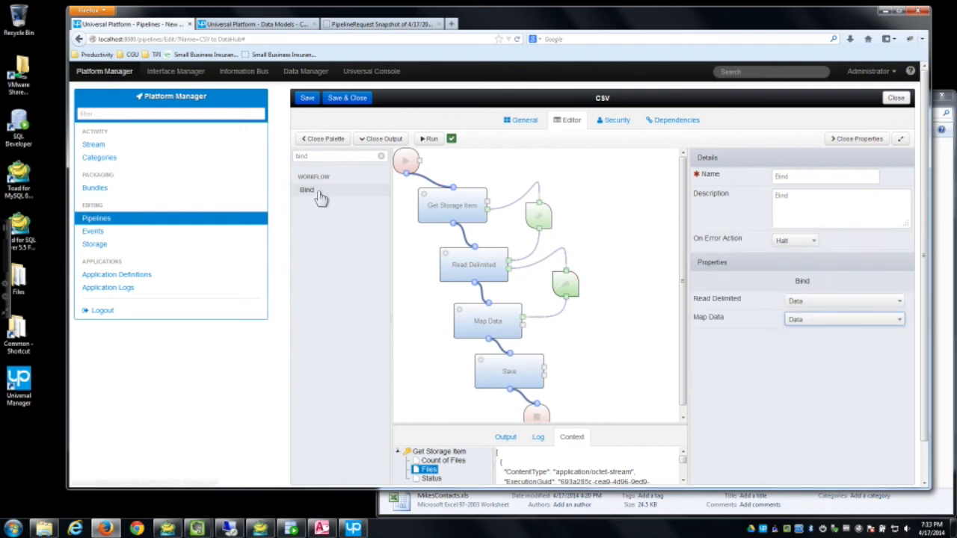
Step: Add a third Bind step passing Map Data's Data output into the Save step
drag(522, 321, 590, 326)
drag(567, 357, 587, 345)
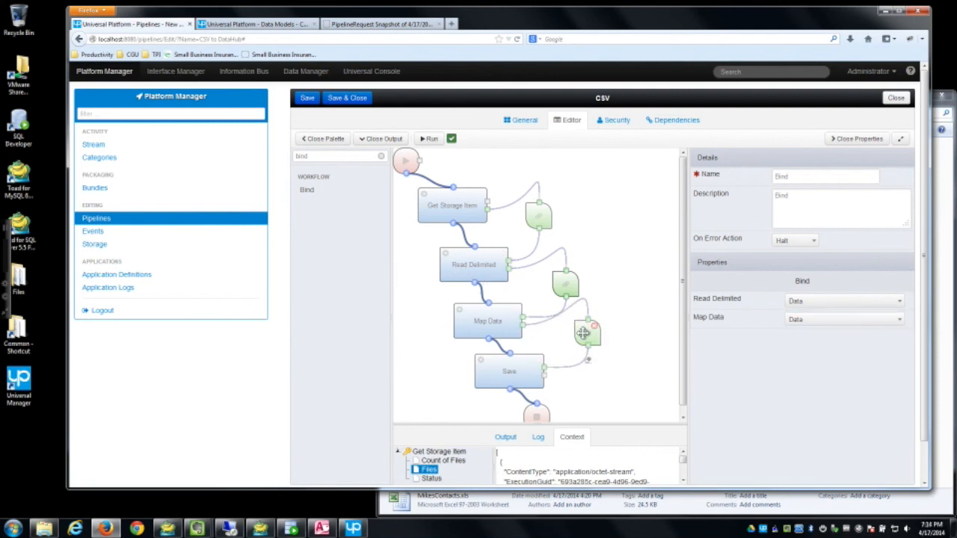
click(814, 302)
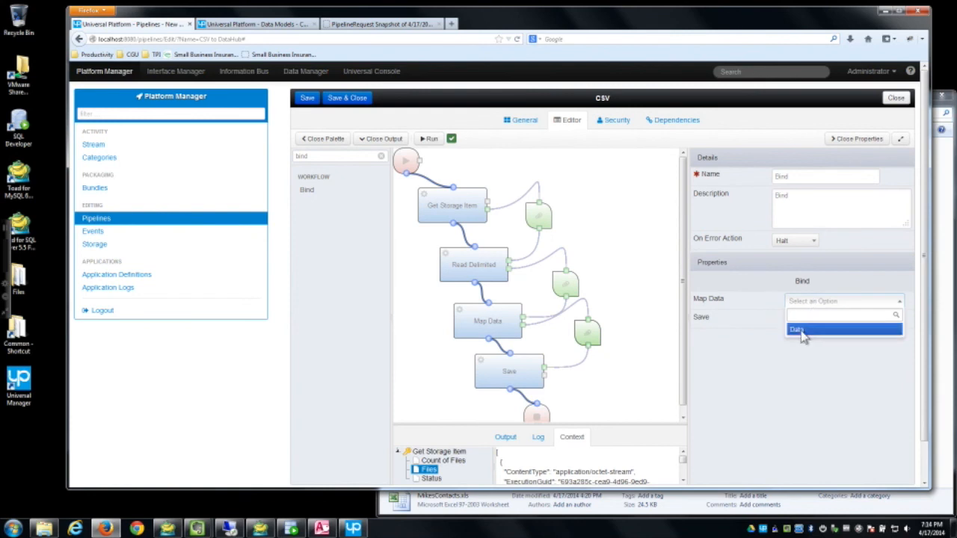
click(795, 329)
click(812, 320)
click(801, 348)
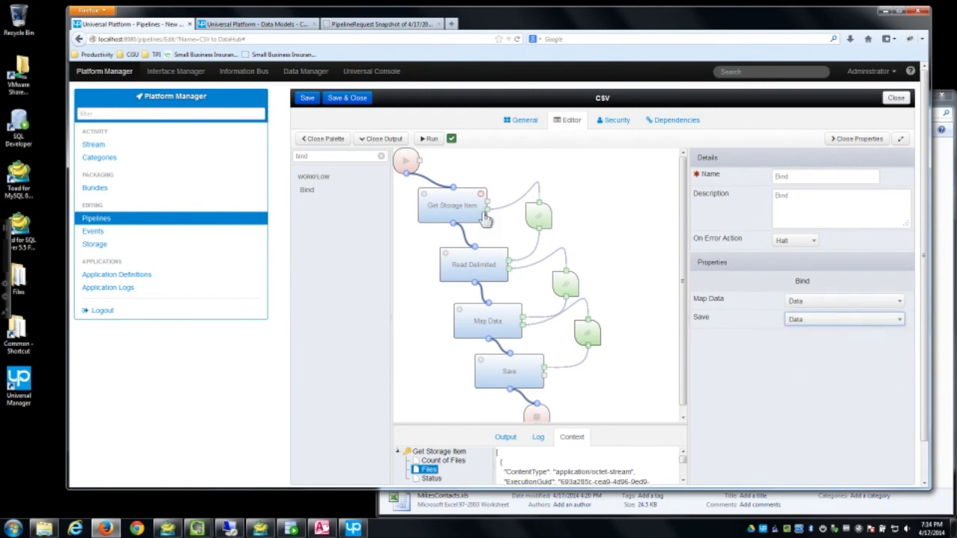
Step: Review the step settings and set Map Data's format to CSV to DataHub
click(446, 201)
click(462, 264)
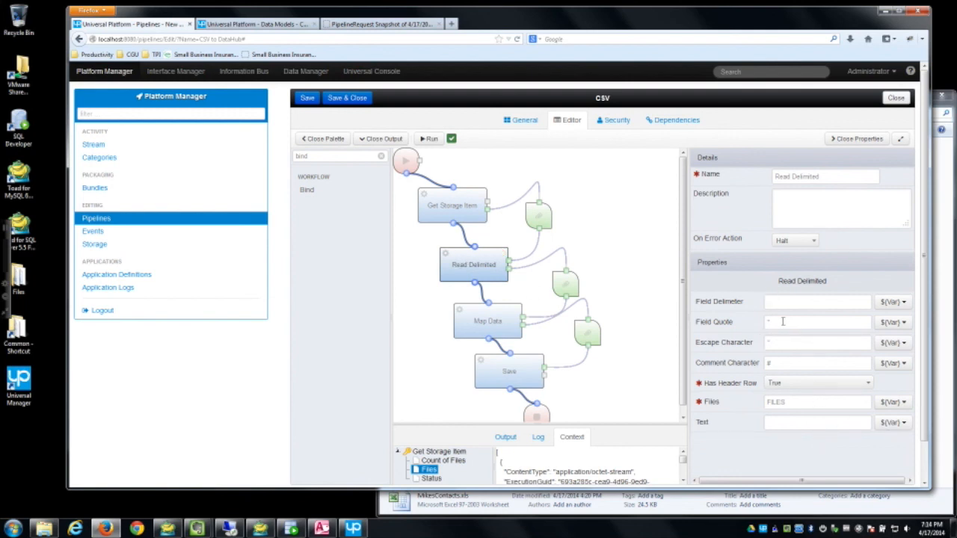
click(482, 324)
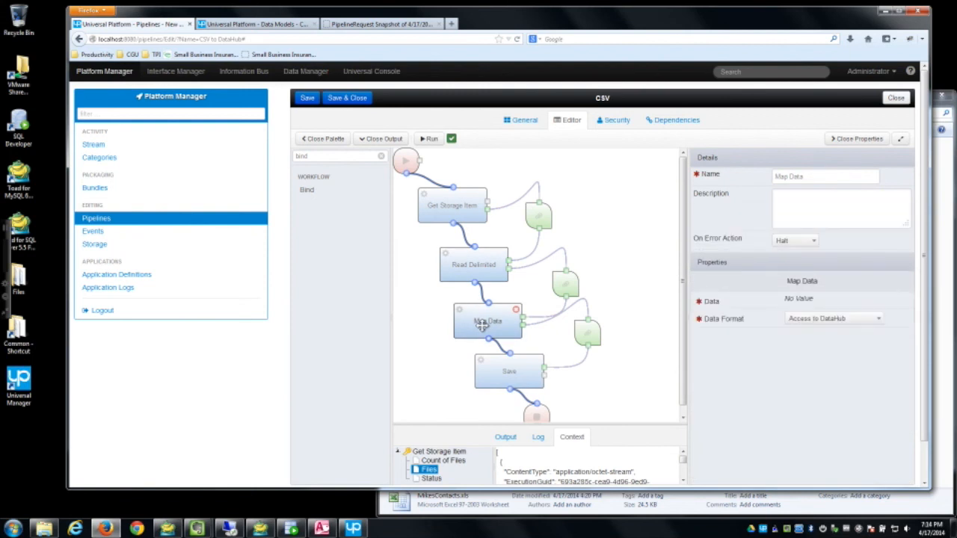
click(874, 320)
click(848, 362)
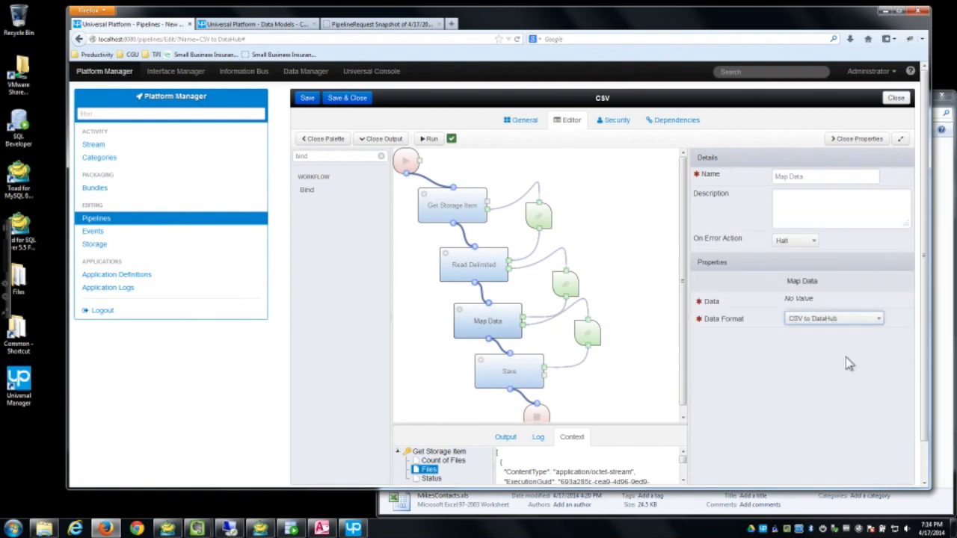
Step: Keep DataHub (Oracle) as the Save target, save and run the pipeline, then open the Files folder
click(504, 374)
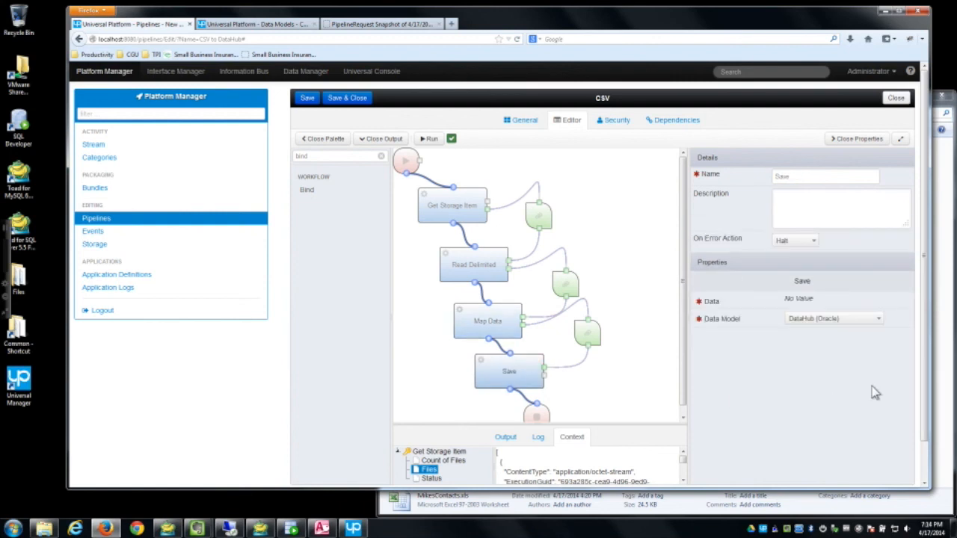
click(815, 322)
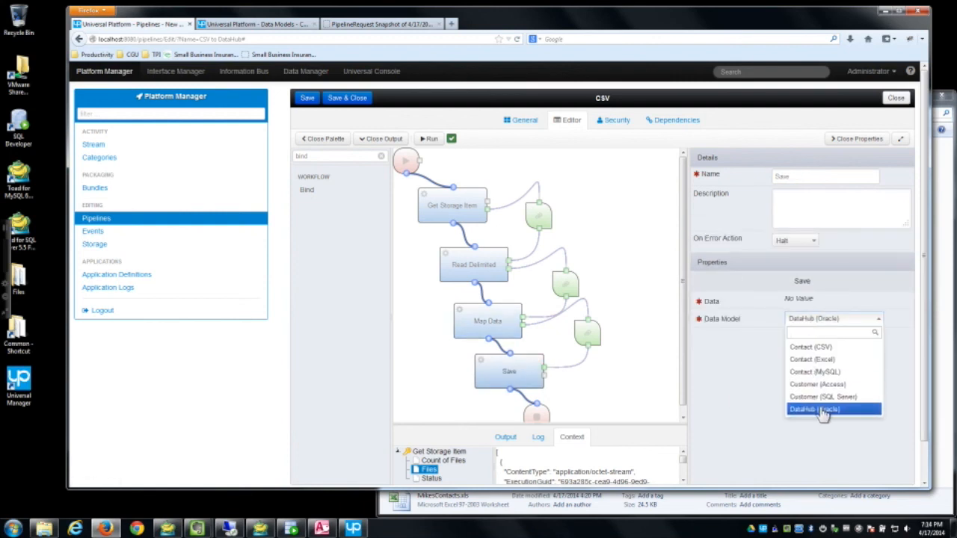
click(823, 410)
click(306, 98)
click(383, 138)
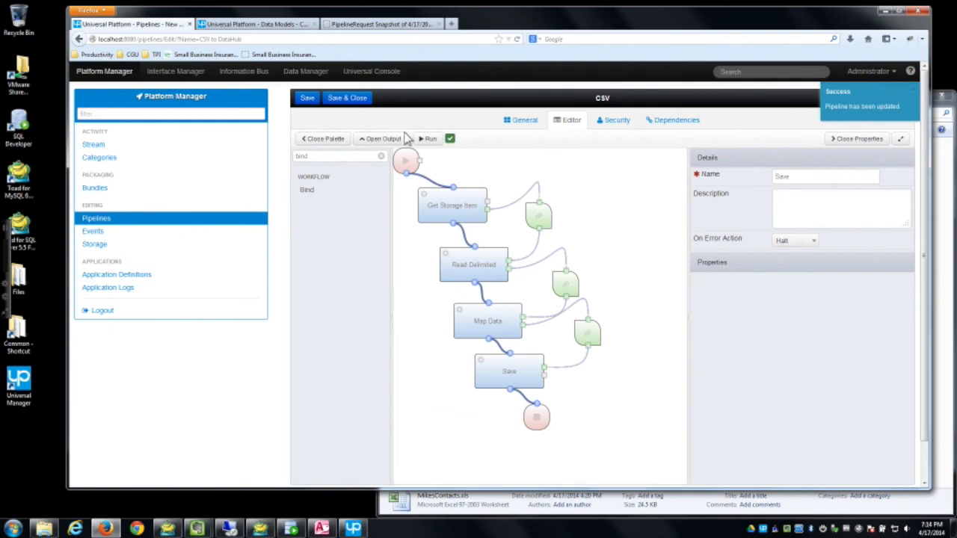
click(429, 138)
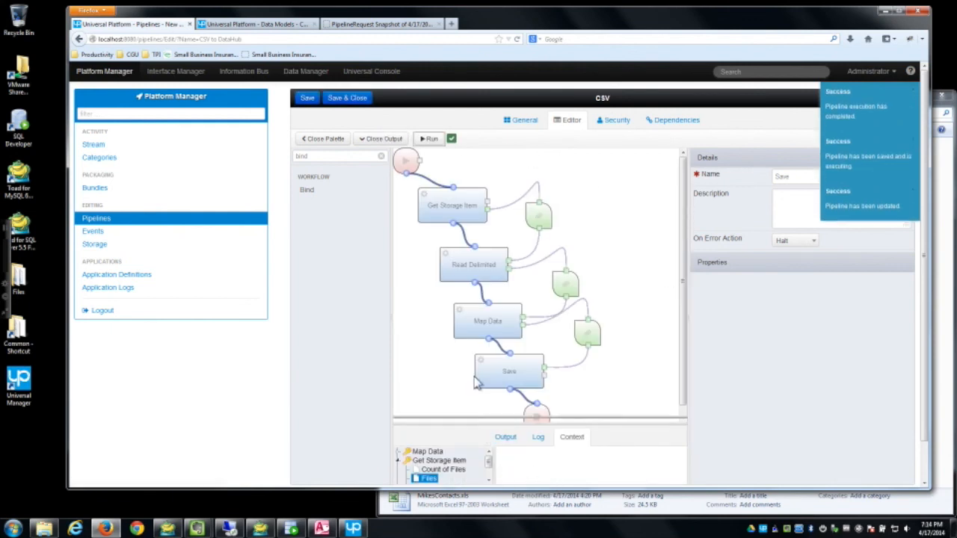
drag(481, 431, 412, 329)
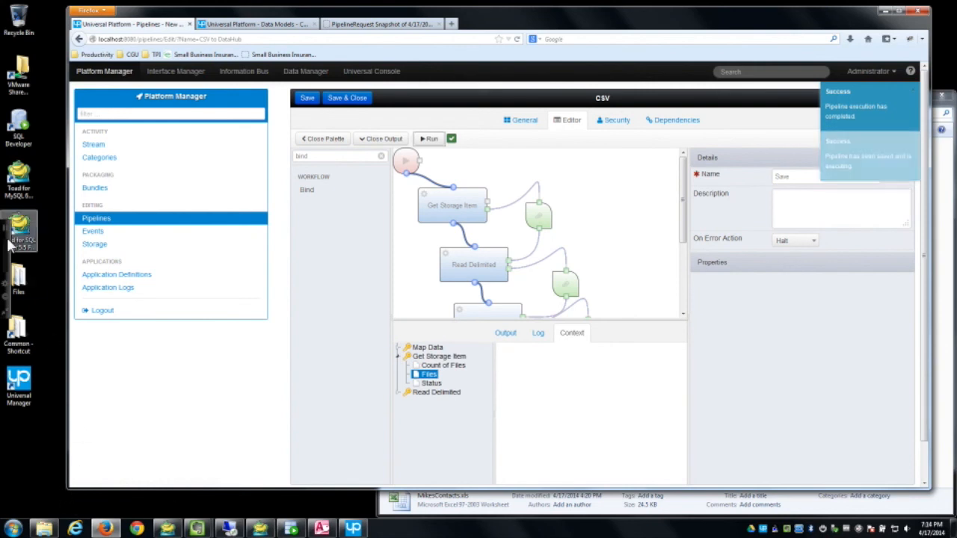
double_click(18, 280)
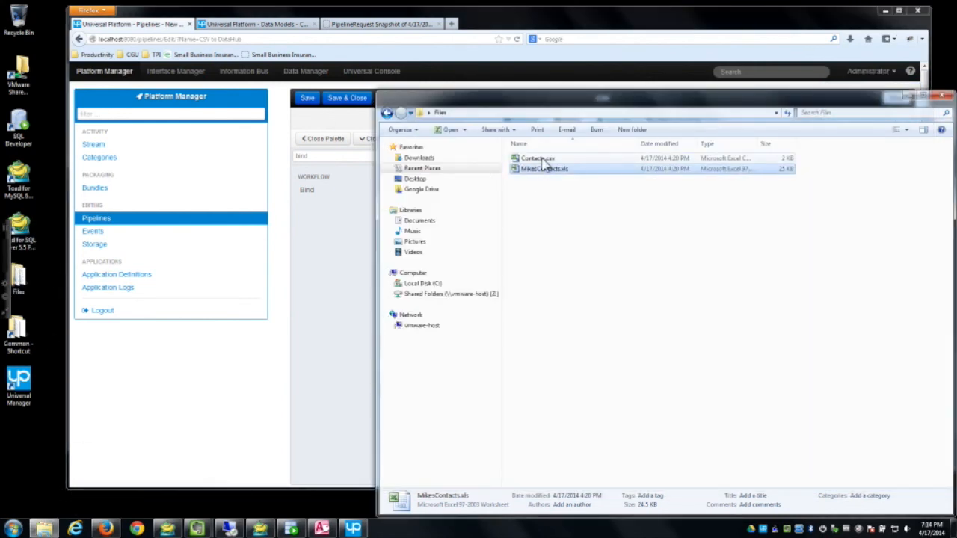
double_click(540, 158)
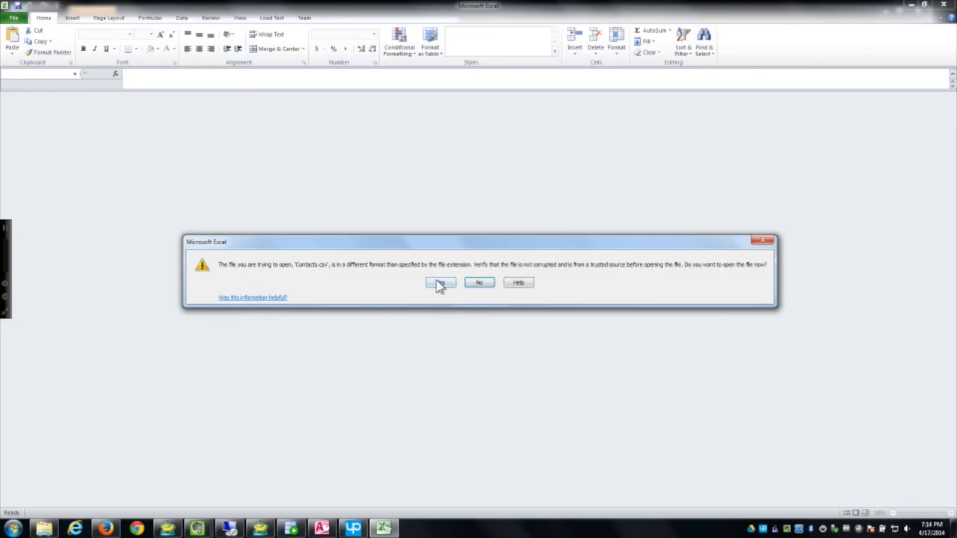
click(440, 283)
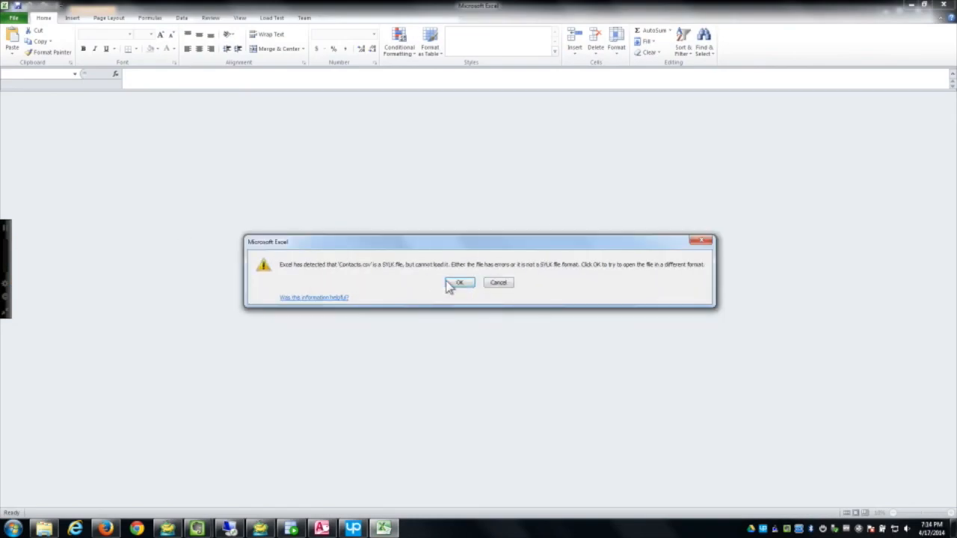
click(457, 280)
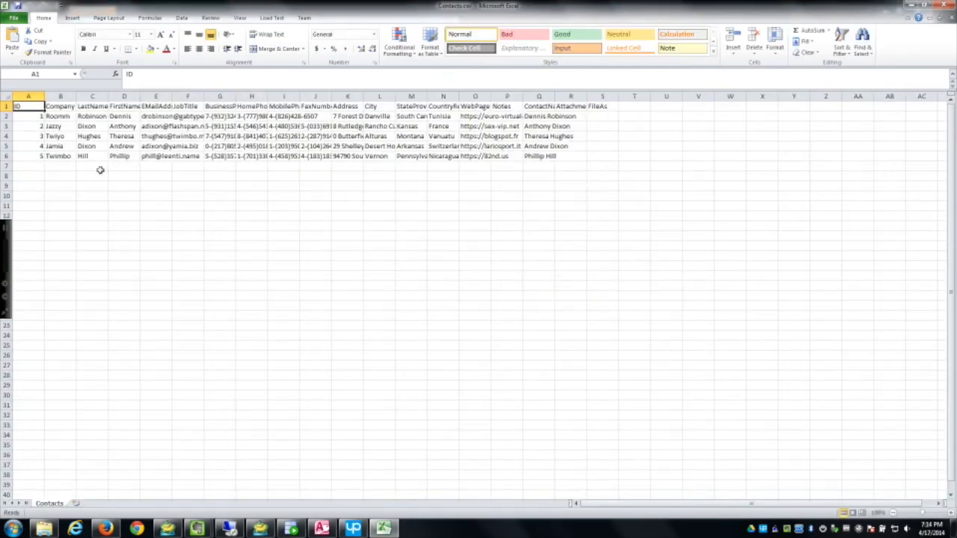
click(943, 6)
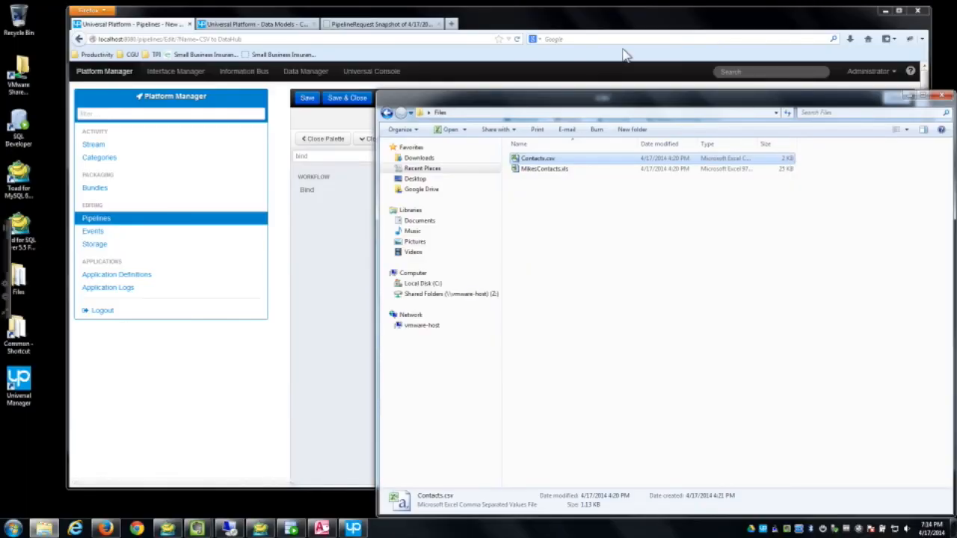
Step: Refresh CUSTOMER to see CSV contacts in rows 49–53, widen PHONENO, then minimize SQL Developer
click(263, 529)
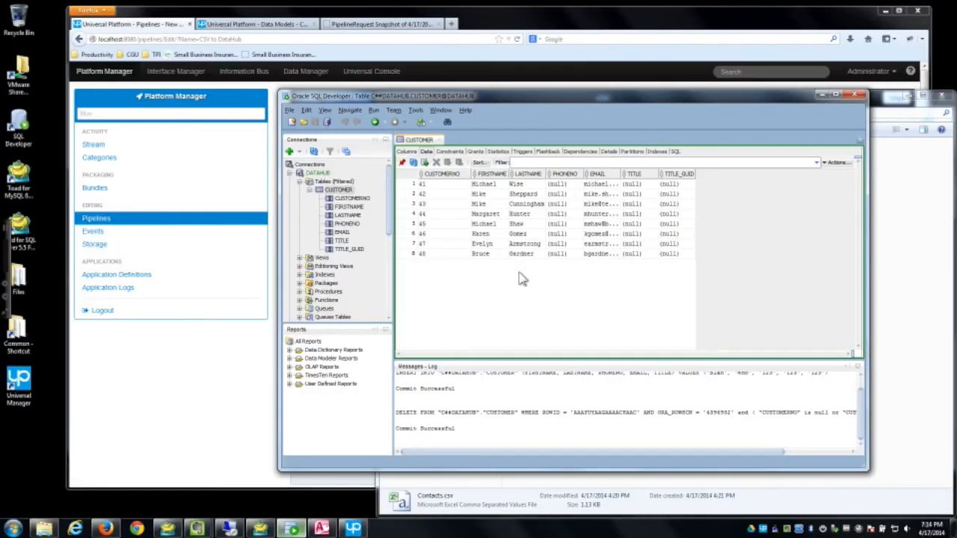
click(412, 163)
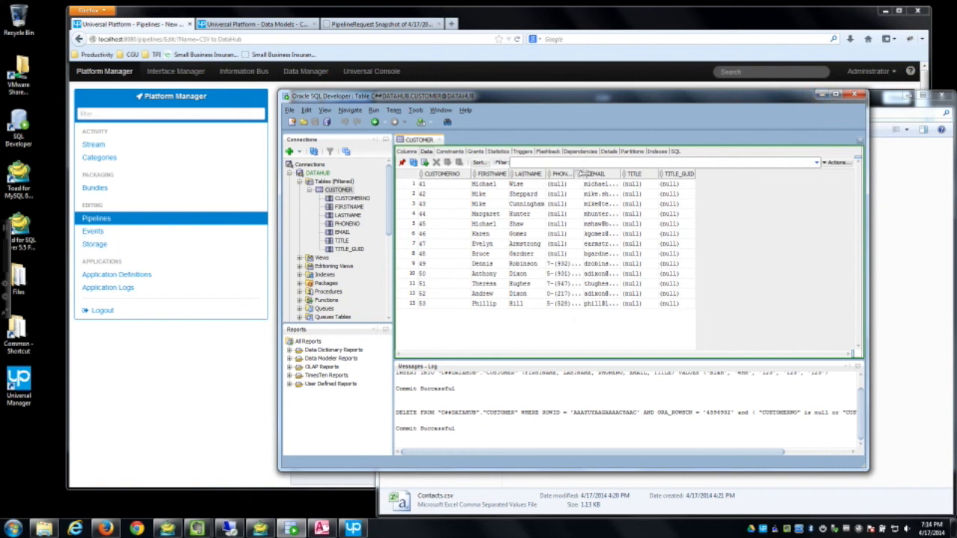
drag(583, 174, 630, 173)
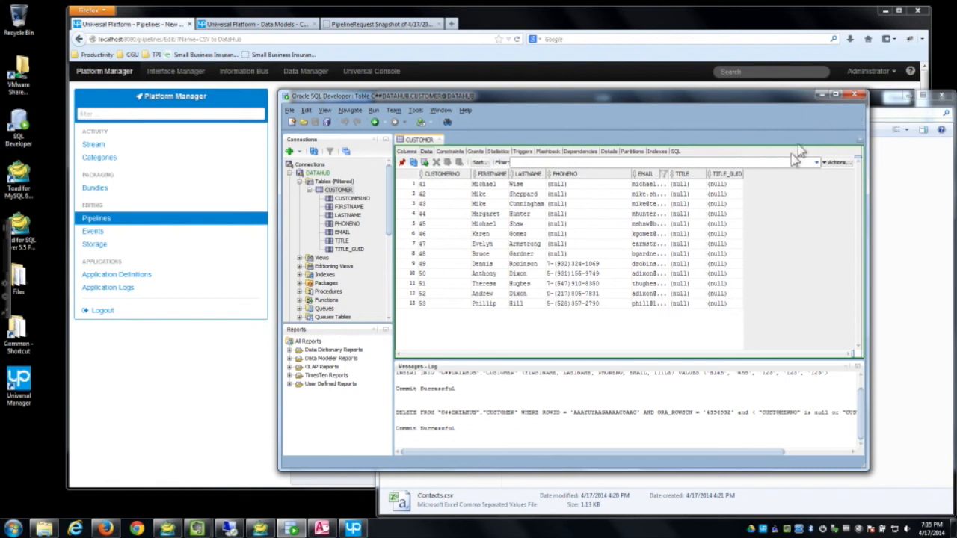
click(820, 96)
Step: Save and close the CSV pipeline, then create and save a new pipeline named 'Access to DataHub'
click(908, 98)
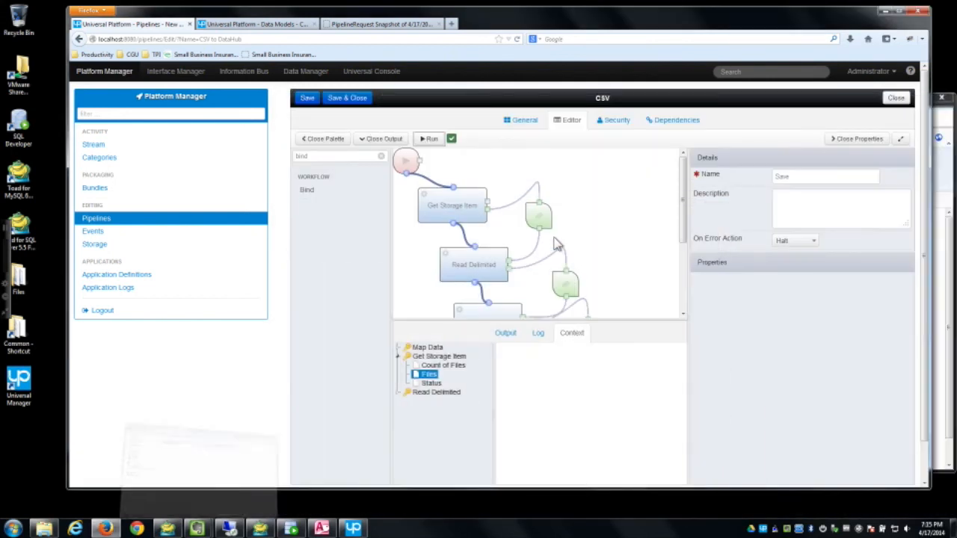
click(343, 100)
click(312, 126)
text(Access to DataHub)
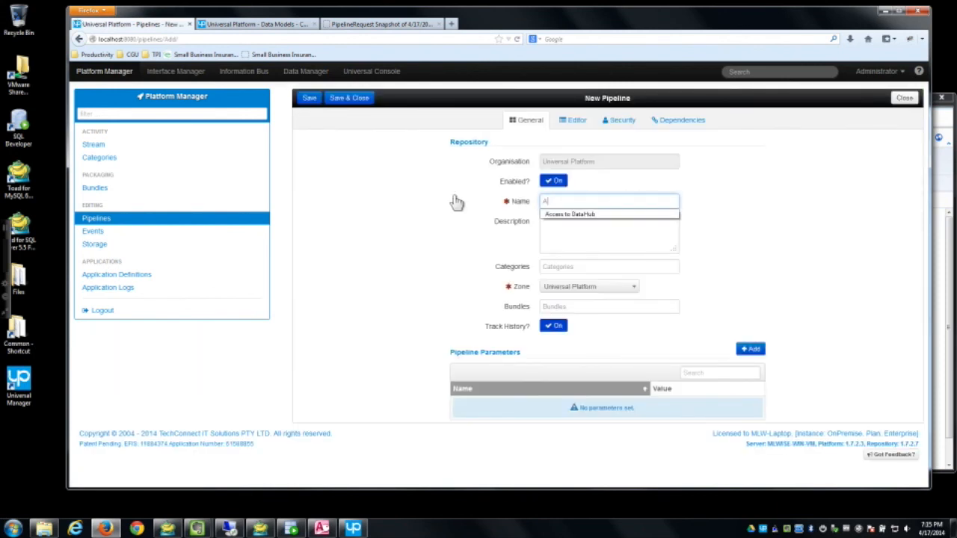
key(Tab)
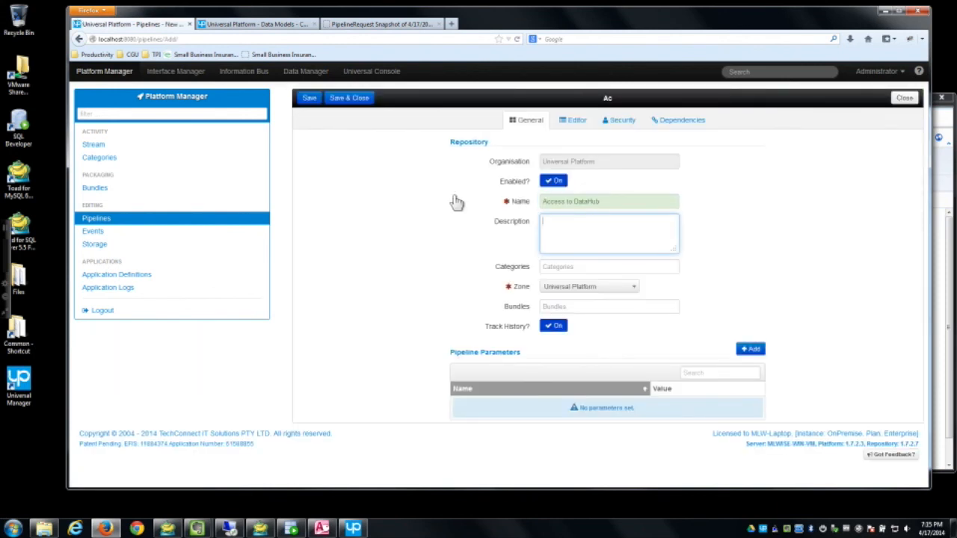
click(309, 99)
Step: Add a Get Table Data From Query (Access) step using the Customer (Access) query and run it
click(574, 121)
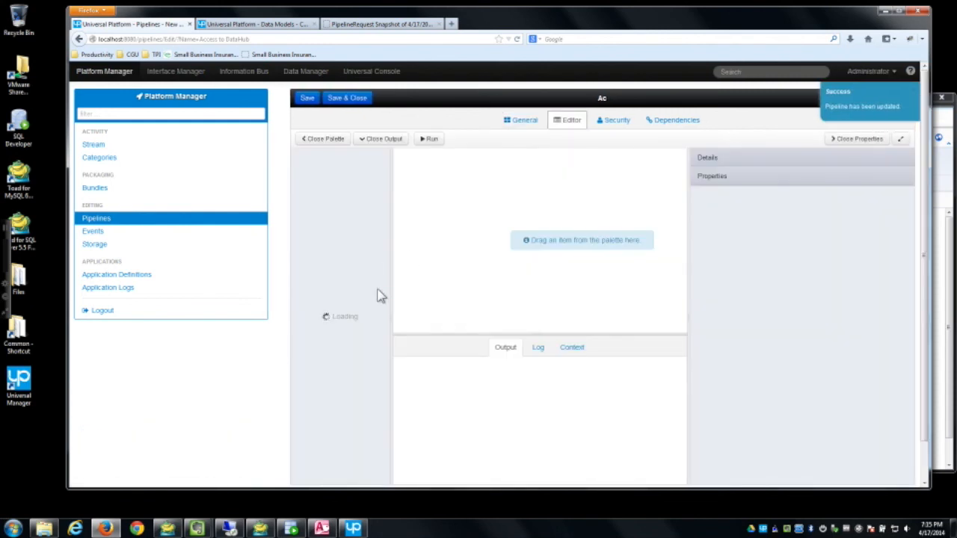
drag(387, 241, 390, 467)
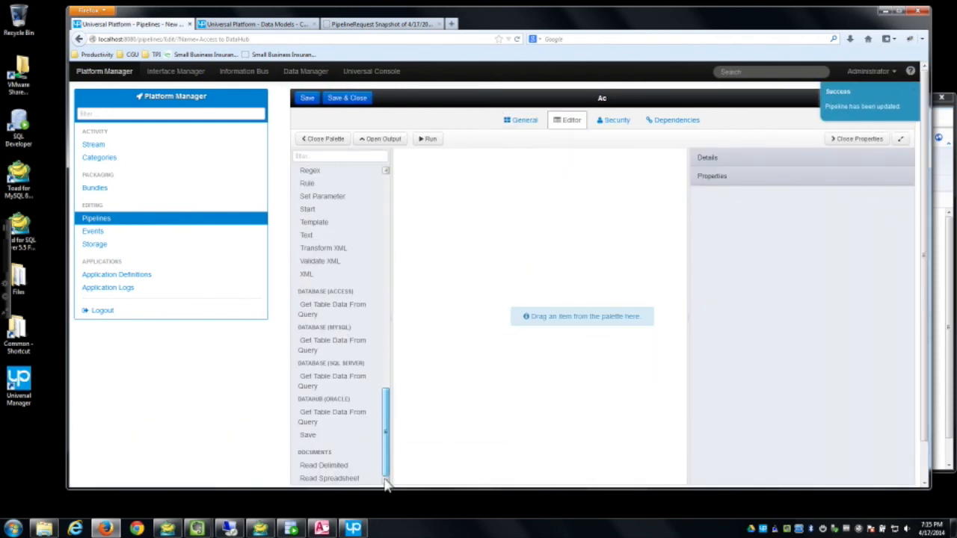
drag(325, 308, 459, 185)
click(828, 301)
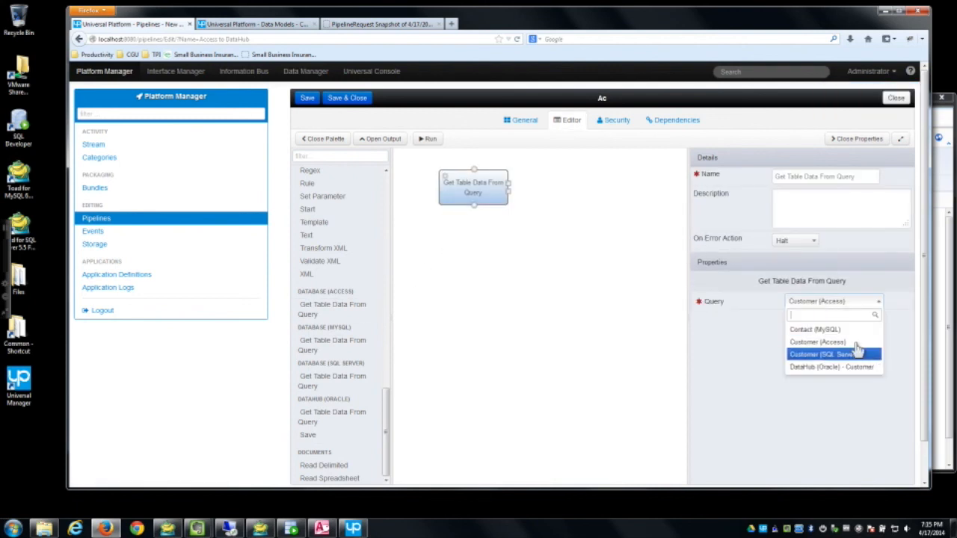
click(856, 342)
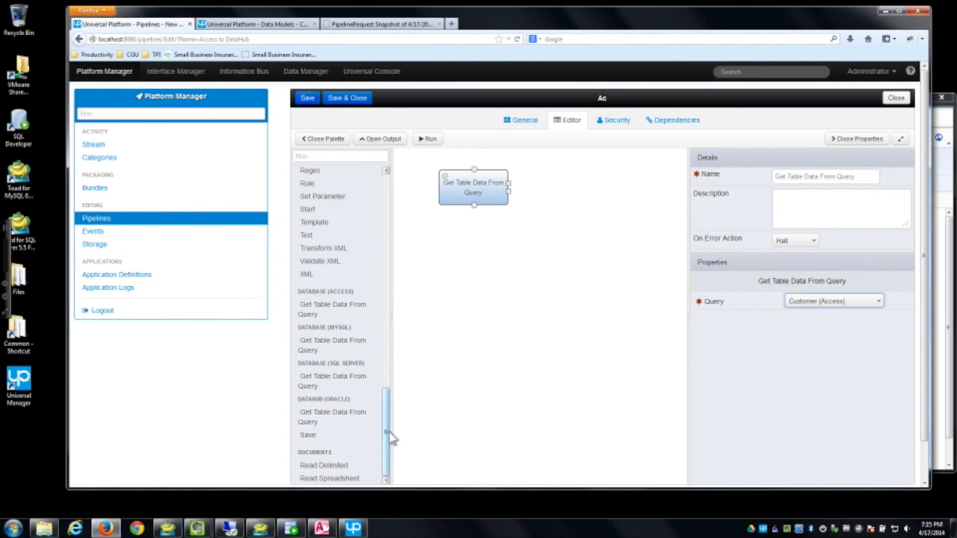
click(429, 142)
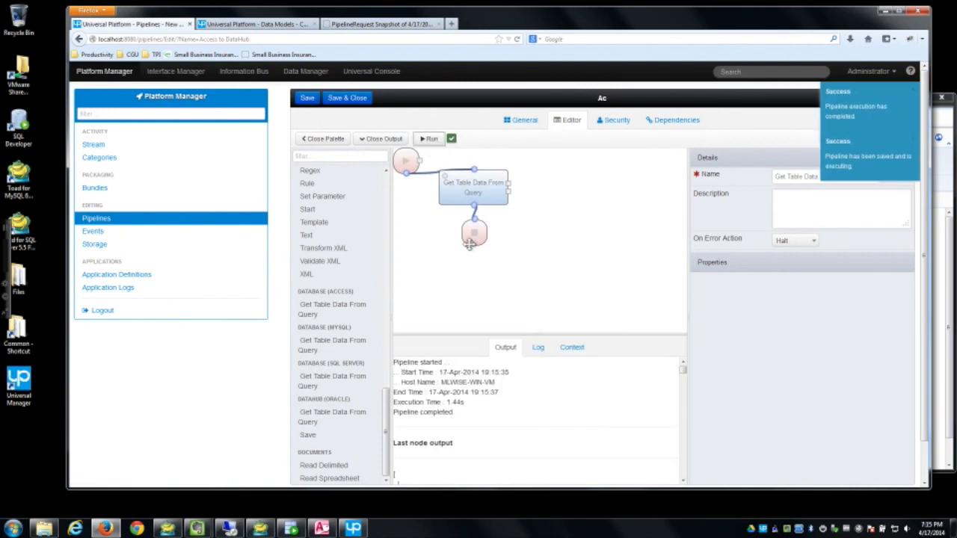
Step: Inspect the query result JSON in Context, then enlarge the canvas and move End lower
click(572, 347)
click(395, 363)
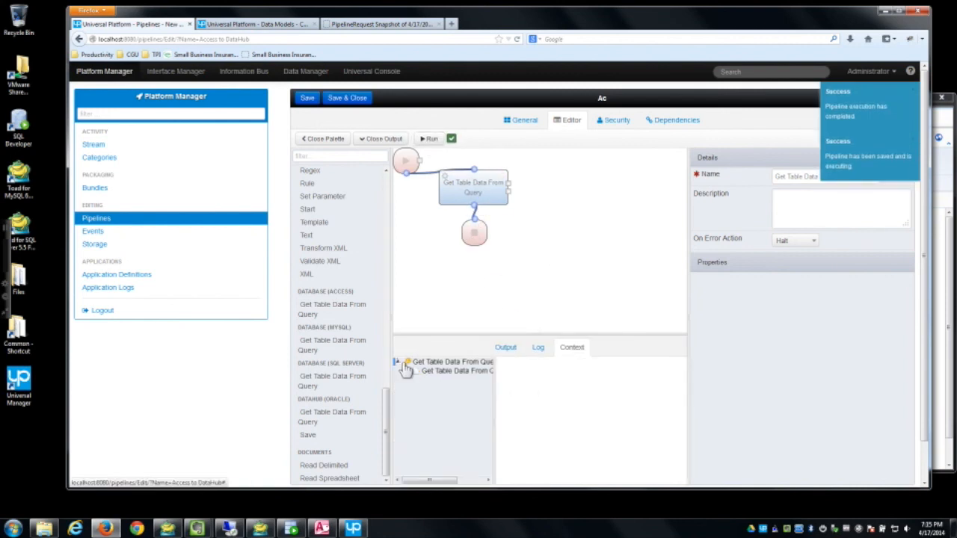
click(430, 371)
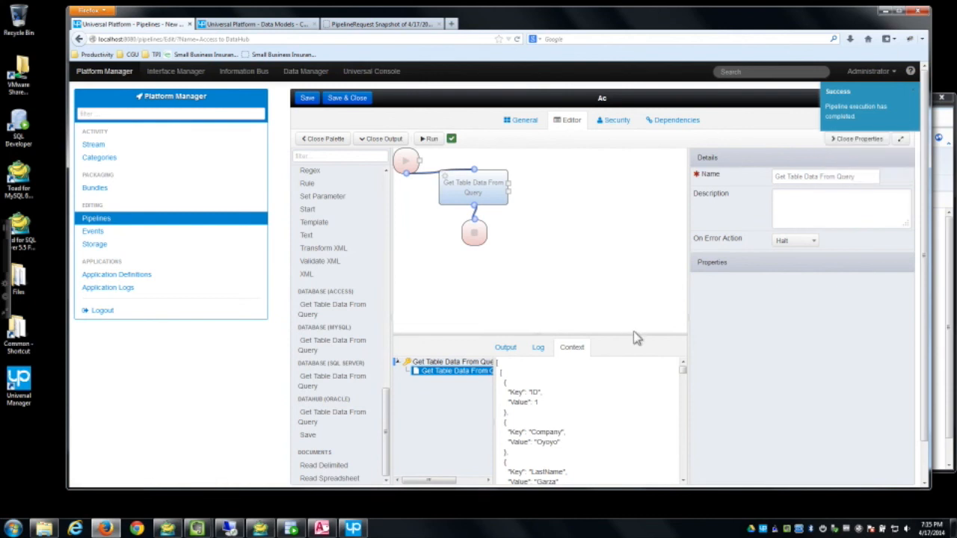
drag(635, 339, 634, 406)
drag(474, 234, 515, 286)
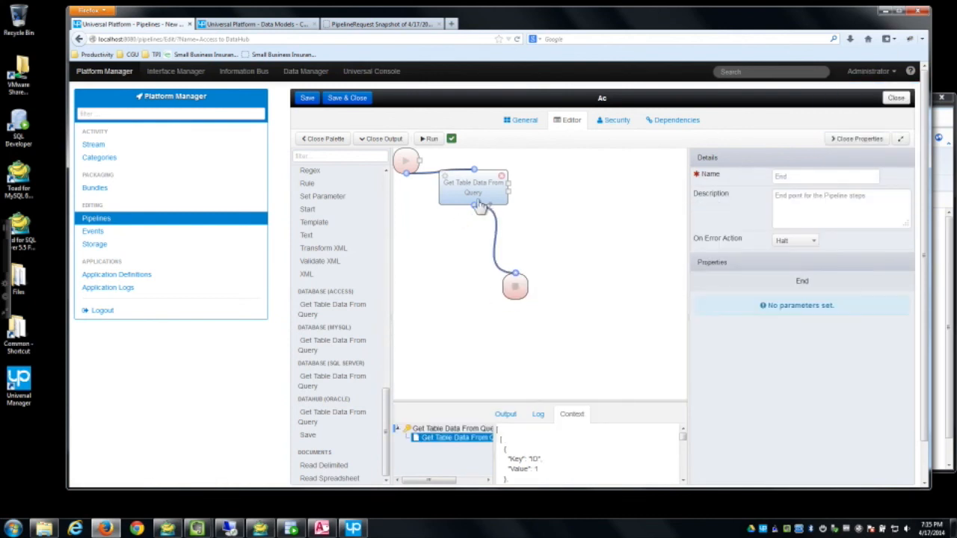
drag(473, 192, 448, 209)
drag(514, 291, 503, 323)
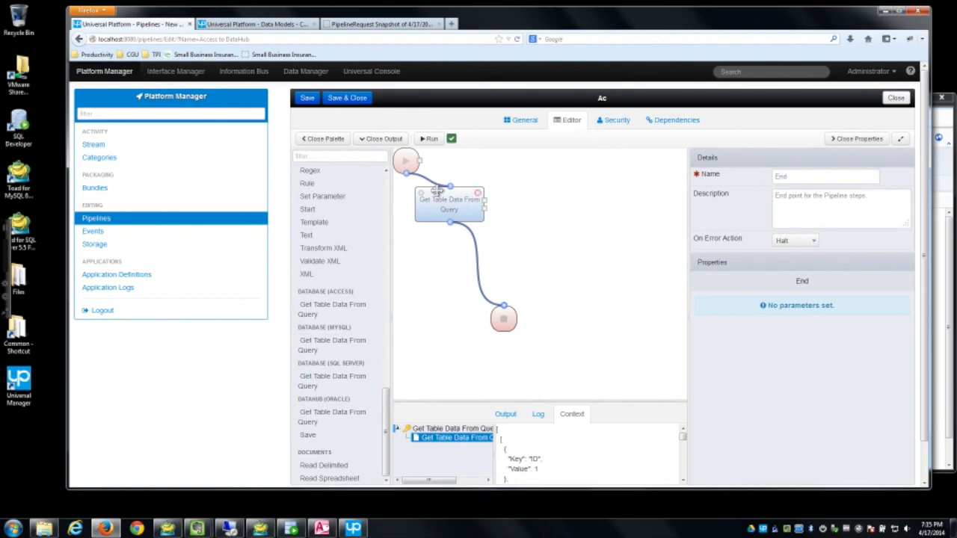
Step: Add Map Data and Save steps below the query and reconnect End after Save
drag(387, 417, 395, 377)
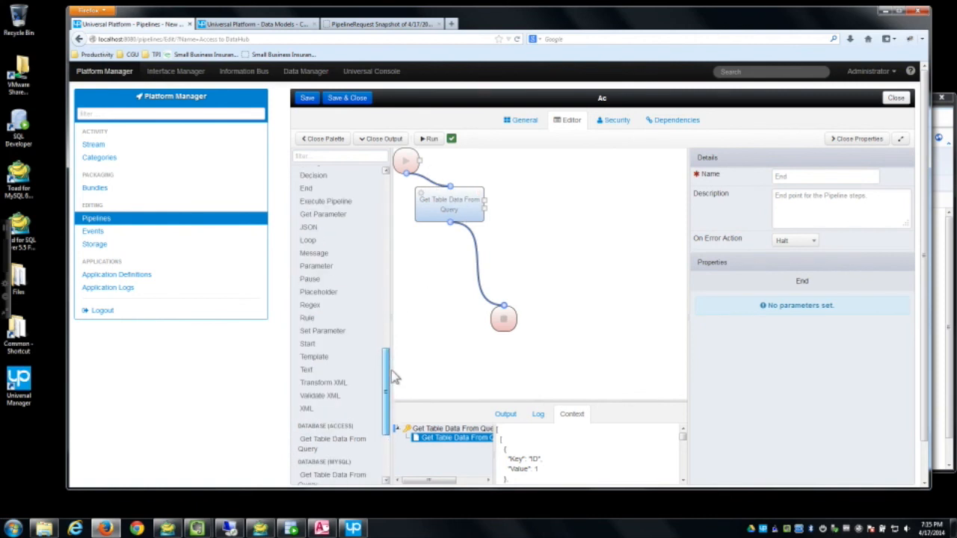
drag(395, 377, 384, 191)
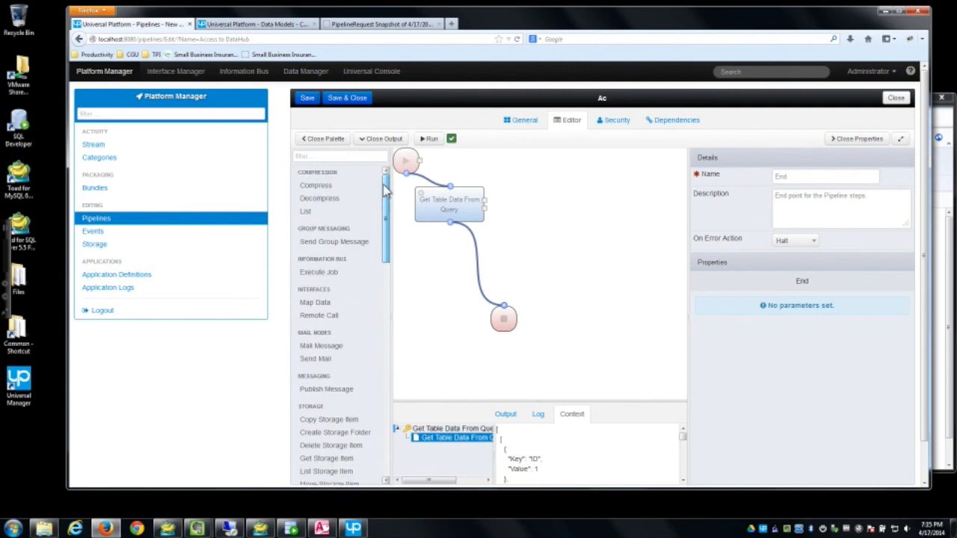
drag(322, 304, 469, 255)
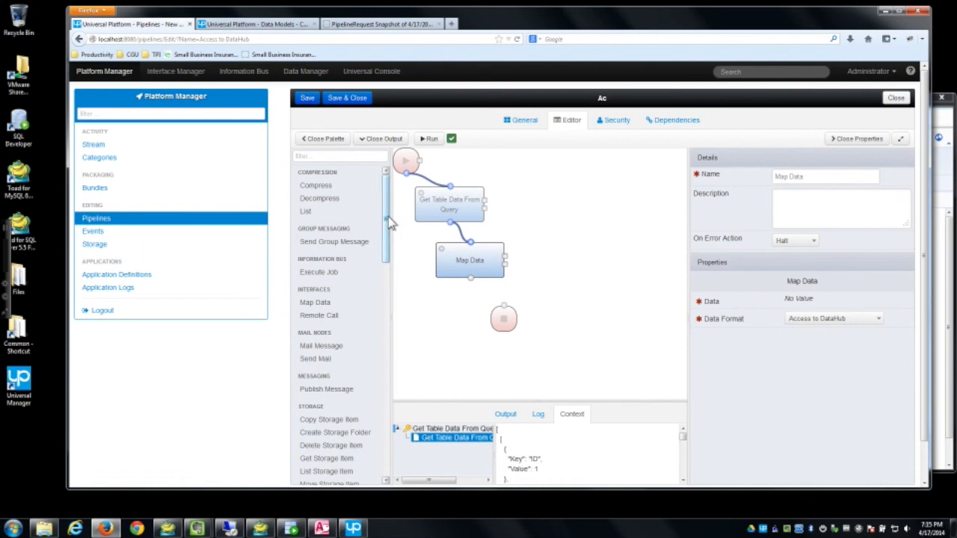
drag(387, 224, 379, 476)
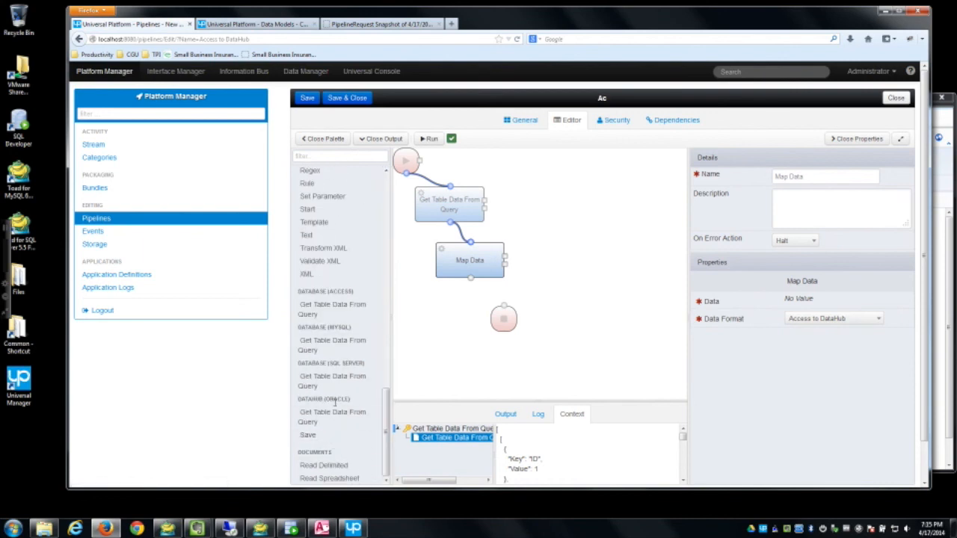
drag(319, 441, 470, 327)
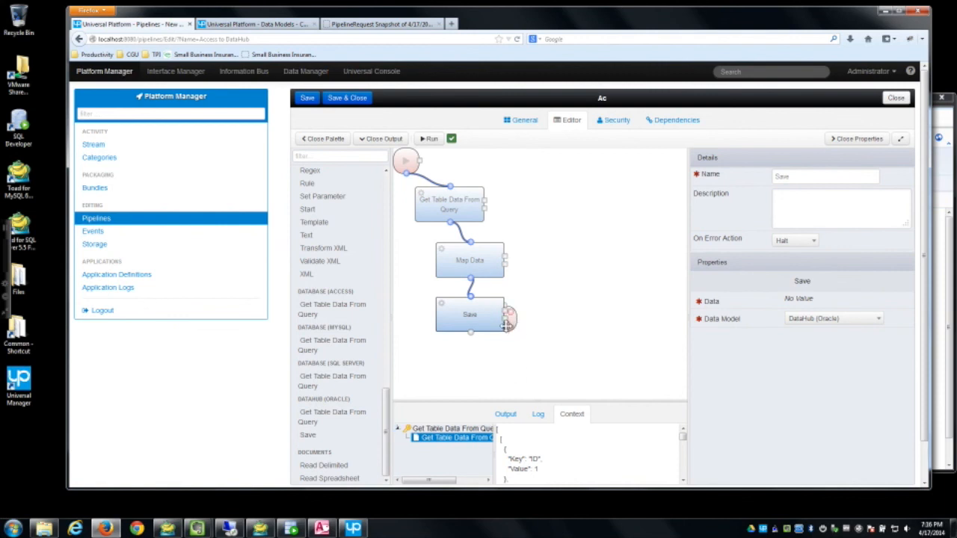
drag(513, 318, 502, 361)
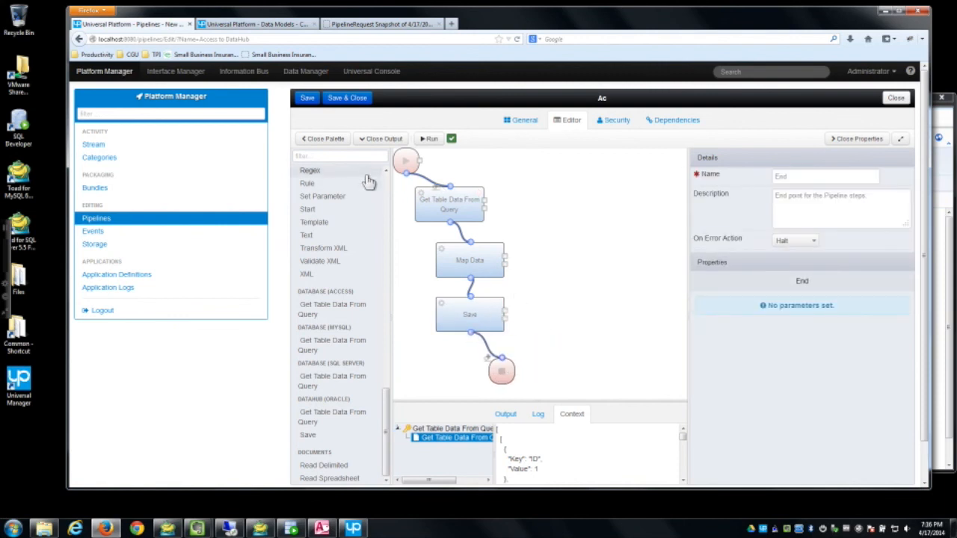
click(348, 156)
Step: Add two Bind nodes to the Access to DataHub flow, one linked from Map Data
text(bind)
drag(308, 190, 584, 292)
drag(506, 259, 499, 310)
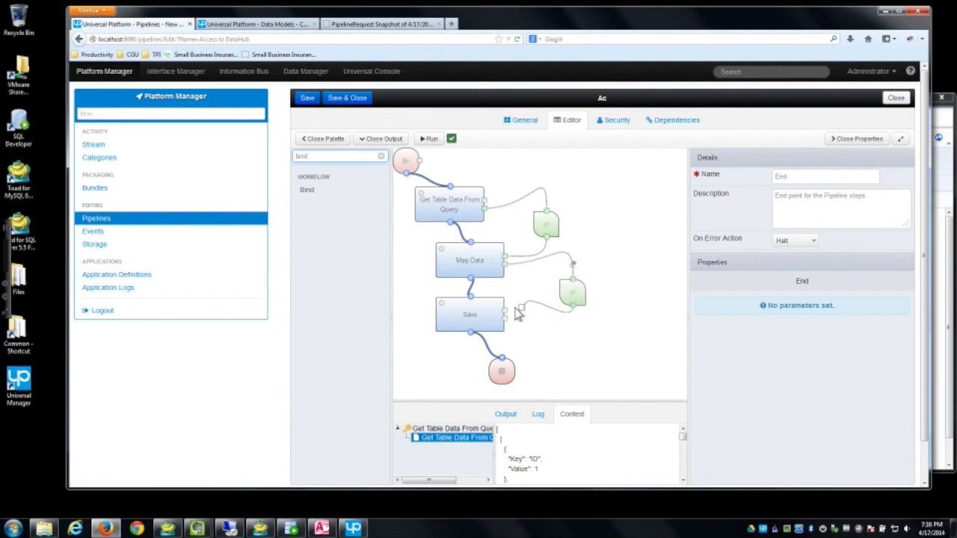
drag(563, 291, 559, 278)
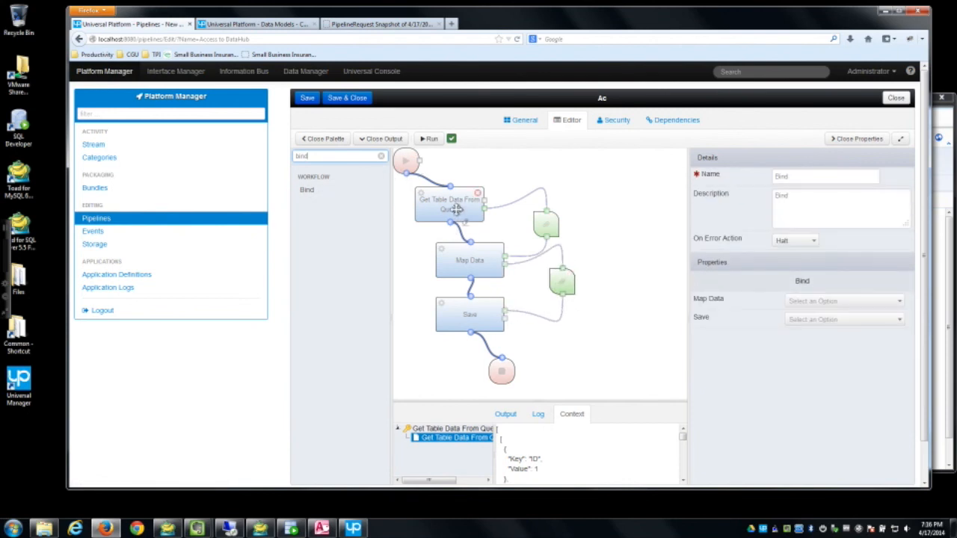
Step: Bind Get Table Data From Query Result to Map Data's Data input, keeping the Access to DataHub format
click(552, 220)
click(815, 302)
click(804, 331)
click(810, 334)
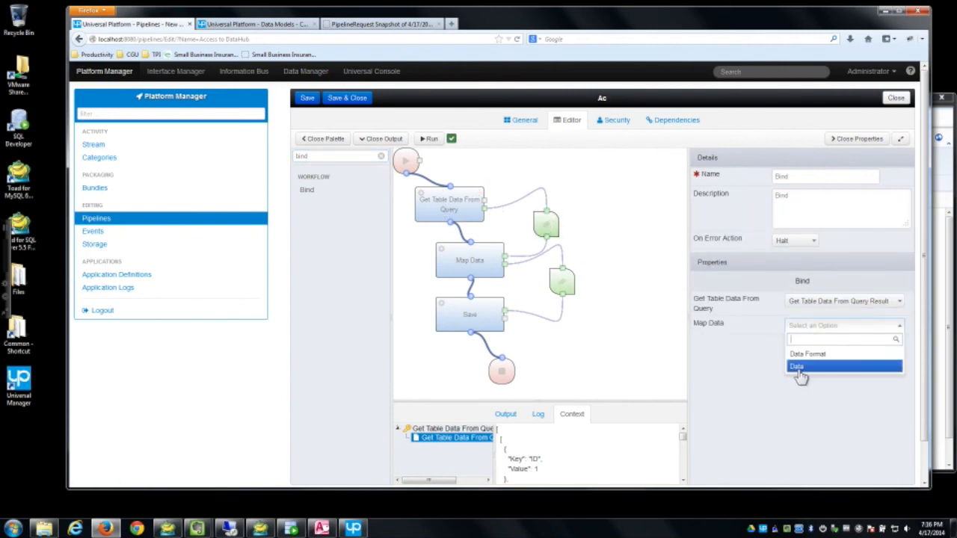
click(796, 366)
click(470, 264)
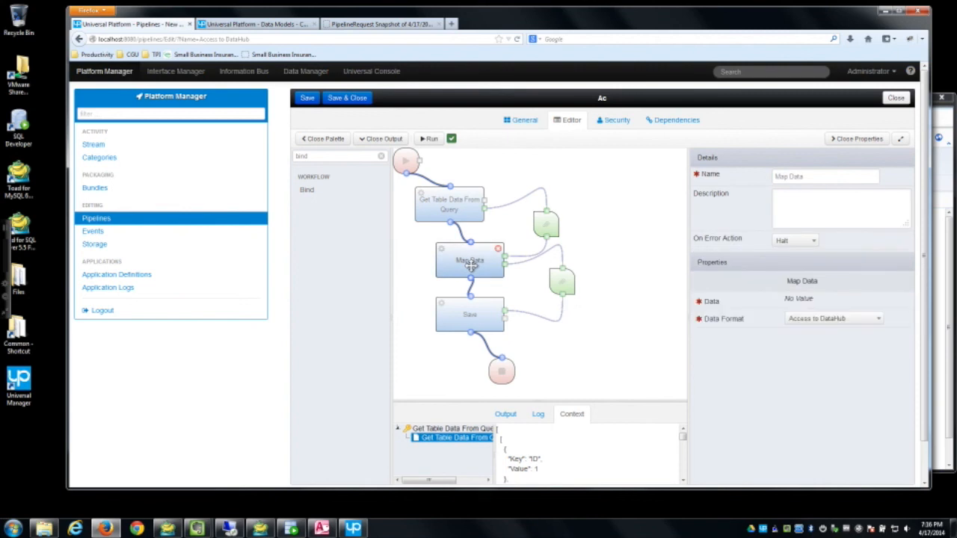
click(827, 325)
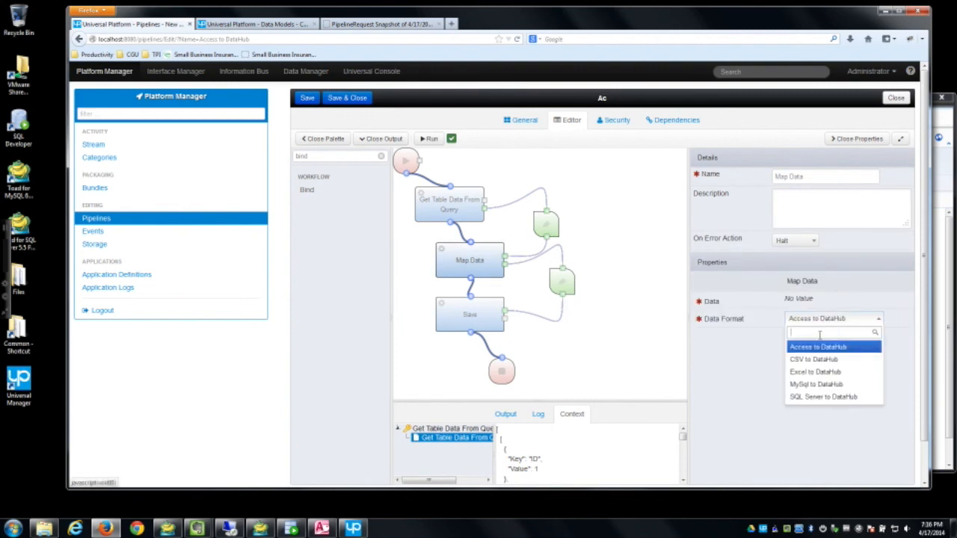
click(853, 336)
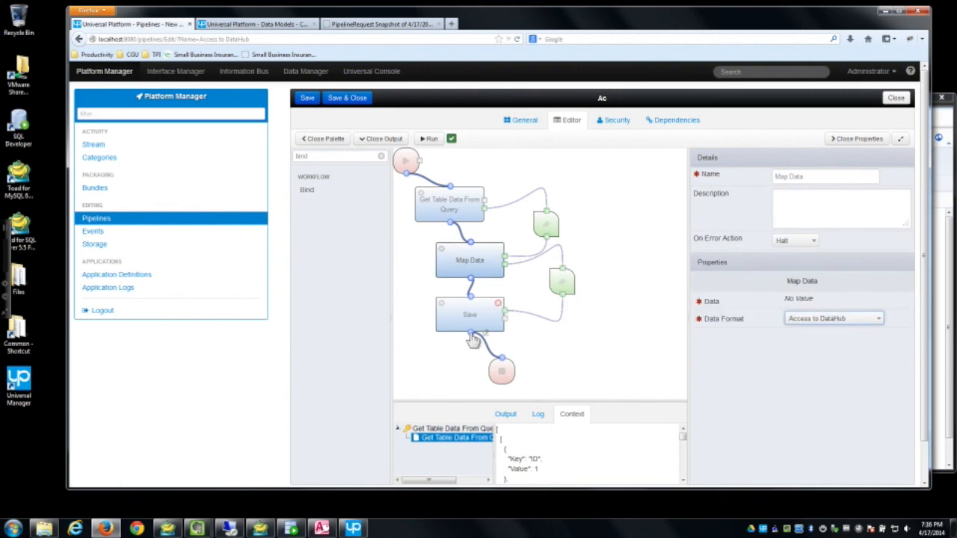
Step: Bind the lower Bind node's Map Data and Save inputs to Data, then review both nodes
click(565, 281)
click(826, 302)
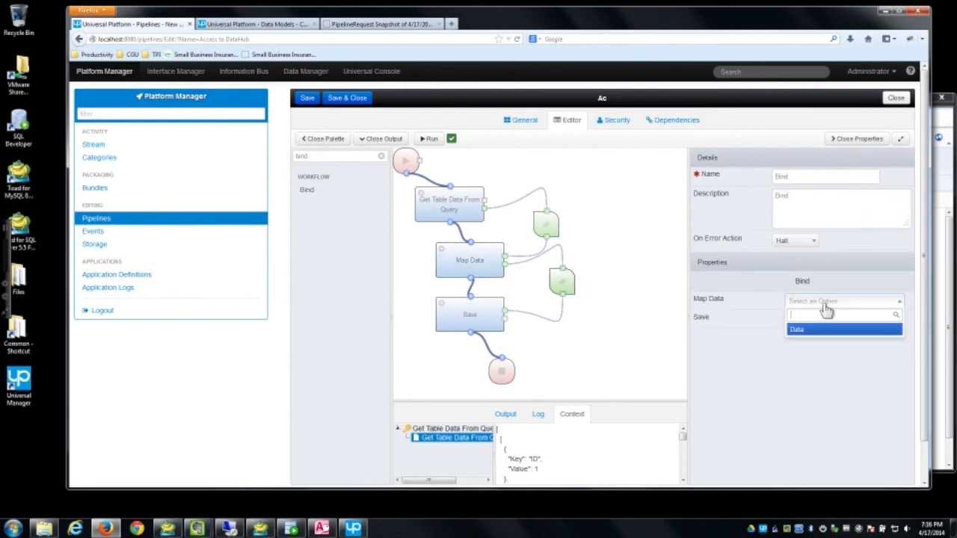
click(807, 329)
click(822, 319)
click(805, 349)
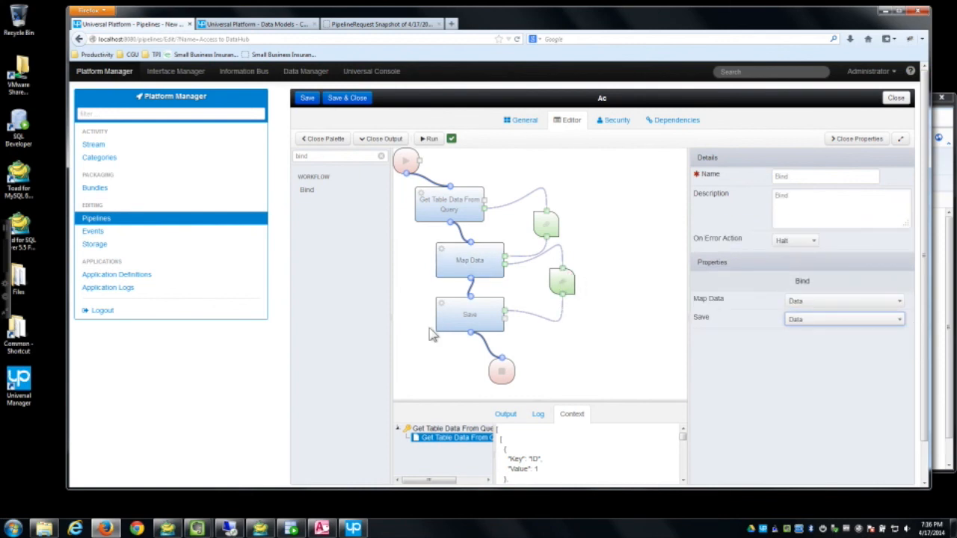
click(461, 314)
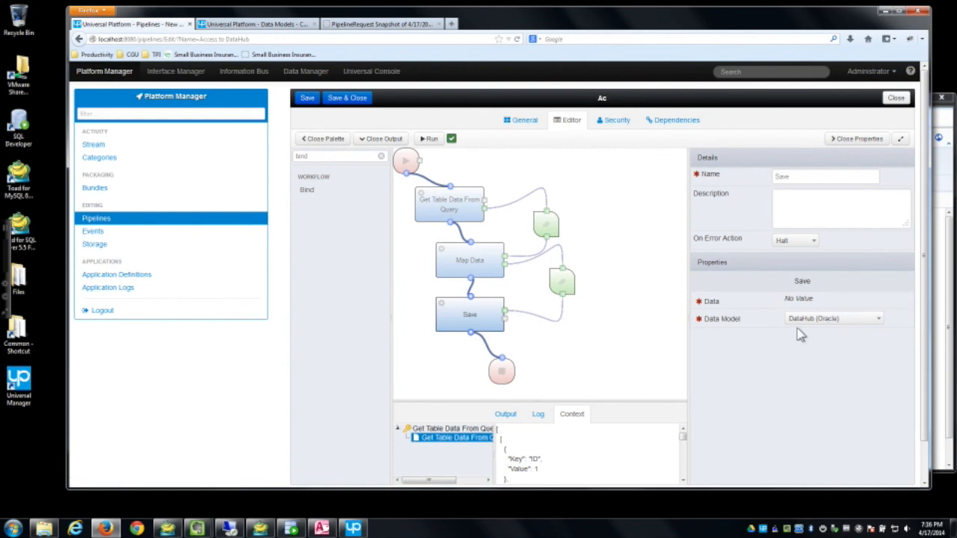
click(453, 250)
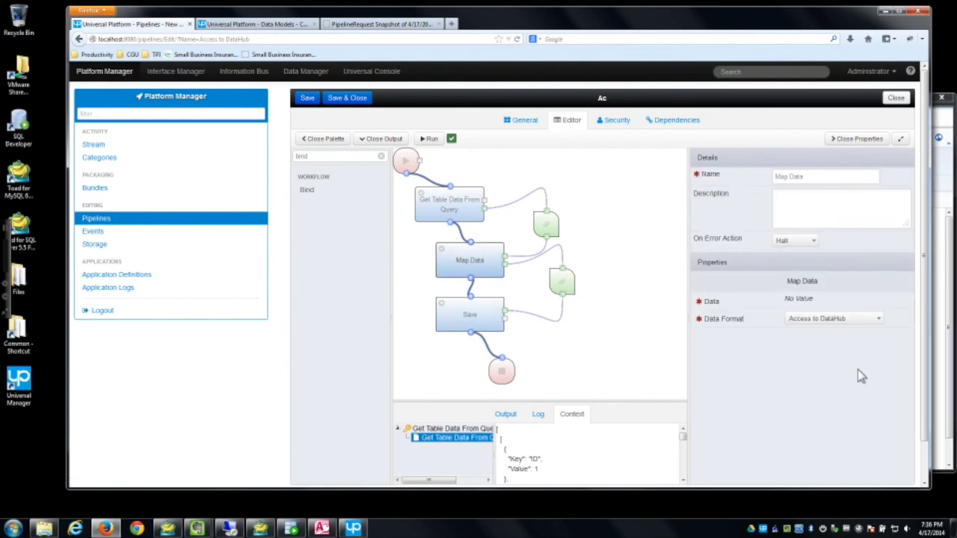
click(457, 316)
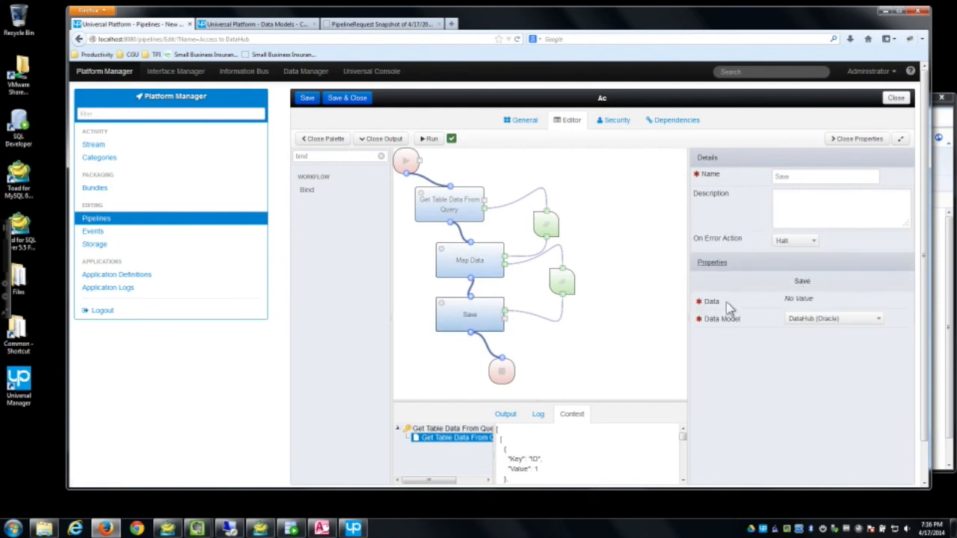
Step: Save and run the pipeline, inspect the query and Map Data context output, then bring up Access
click(307, 99)
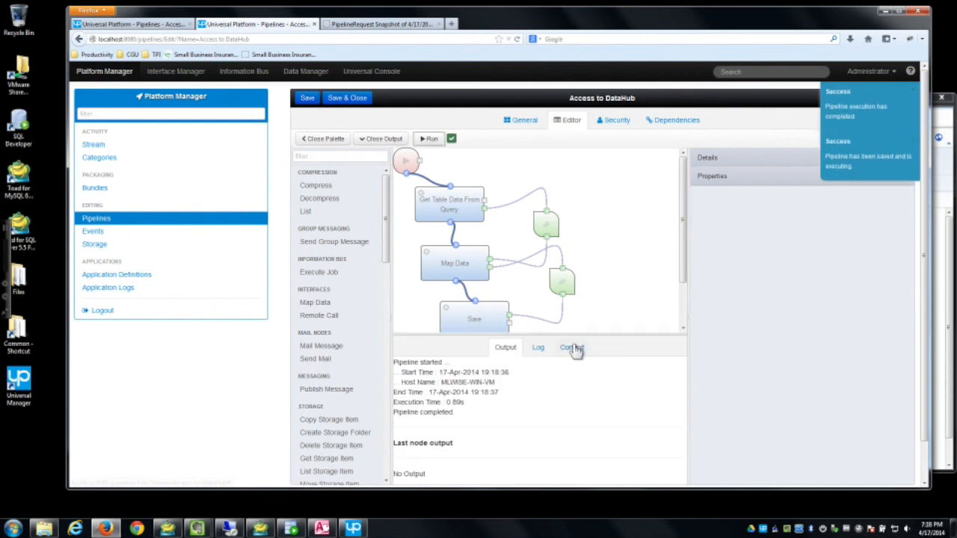
click(572, 348)
click(398, 371)
click(399, 363)
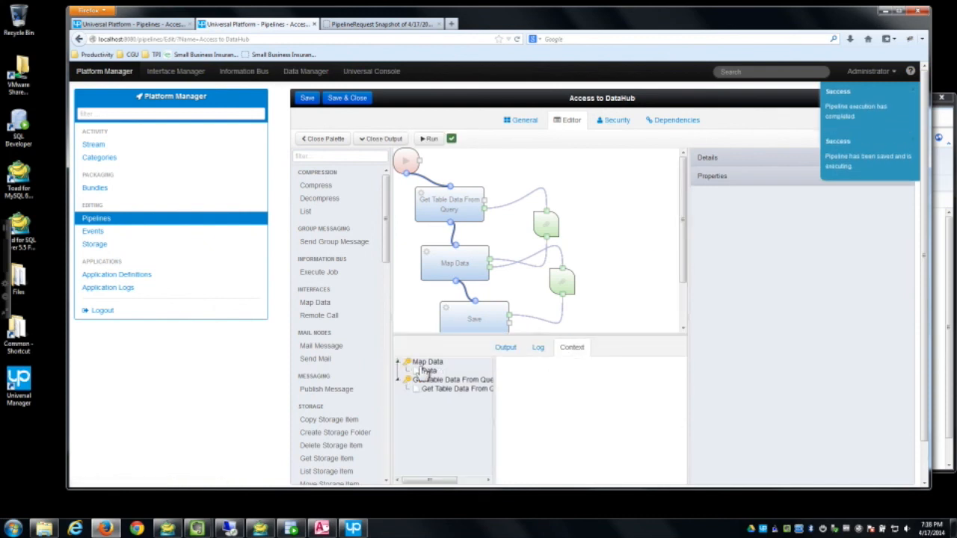
click(427, 371)
click(449, 389)
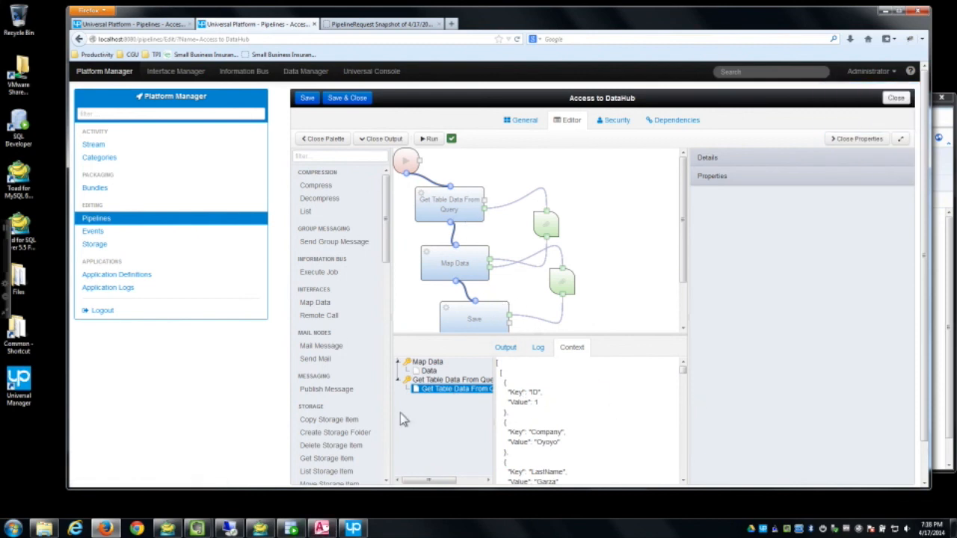
click(323, 528)
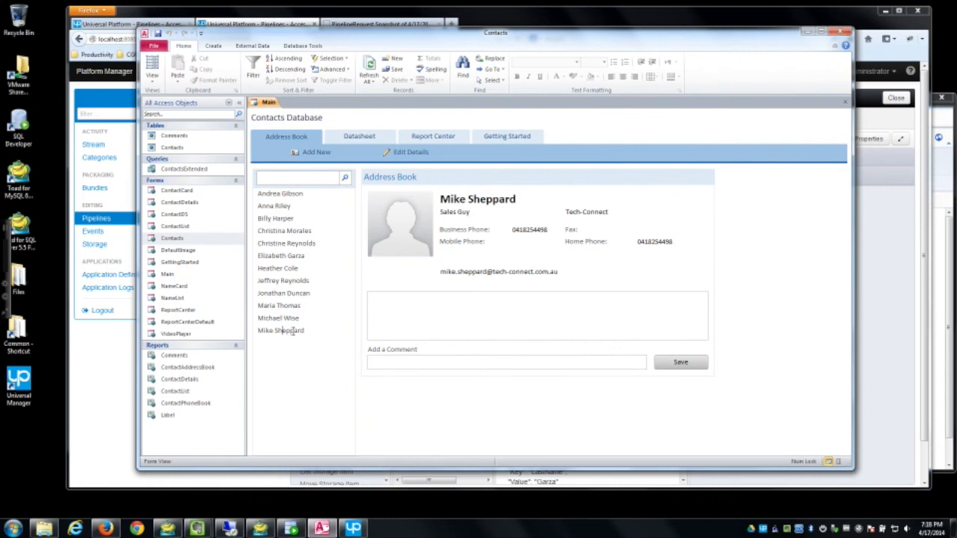
Step: Refresh the CUSTOMER table in SQL Developer and enlarge its data grid
click(292, 529)
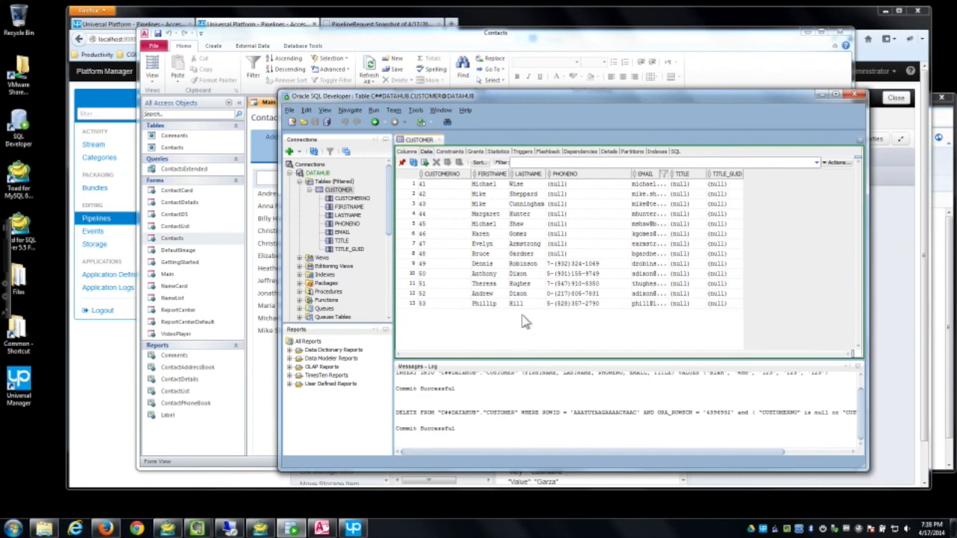
click(414, 162)
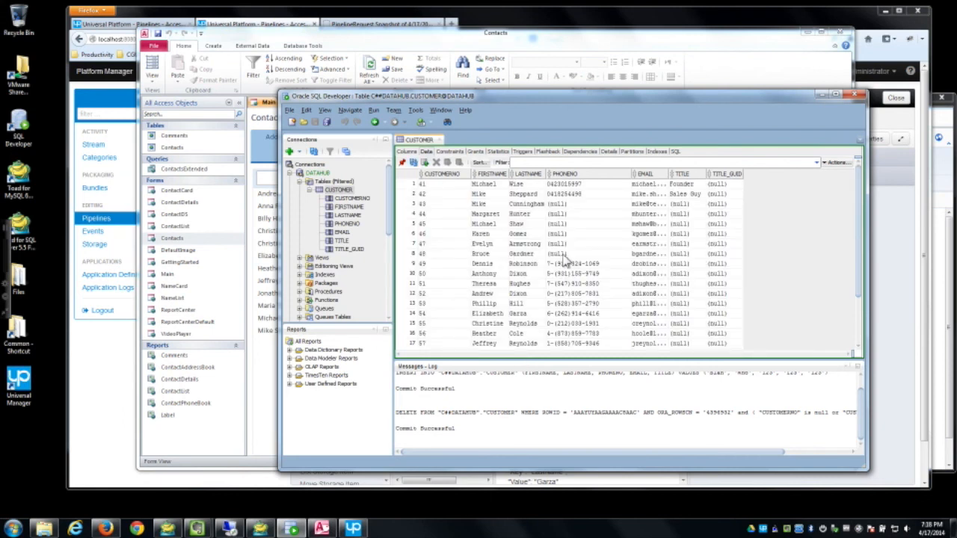
drag(770, 362, 777, 402)
scroll(580, 371, down, 1)
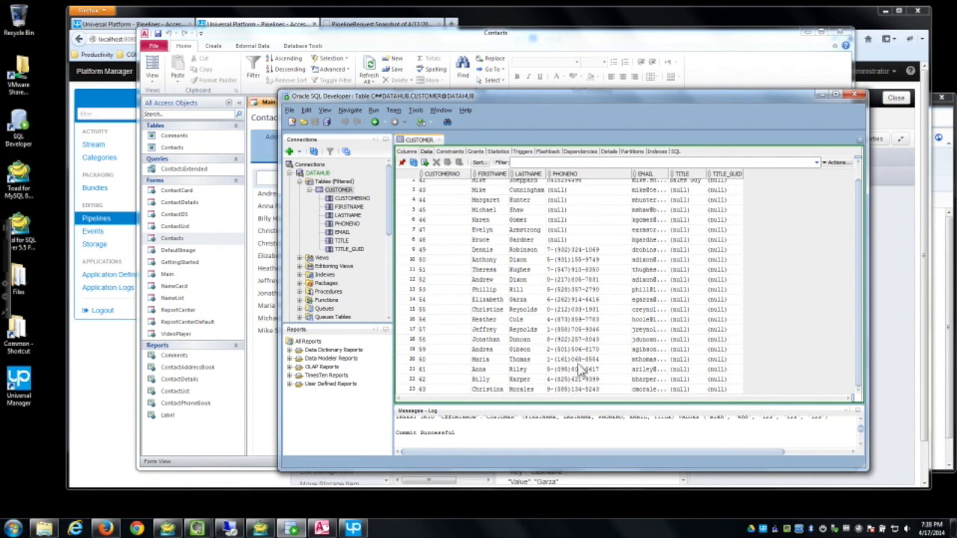
scroll(570, 379, up, 1)
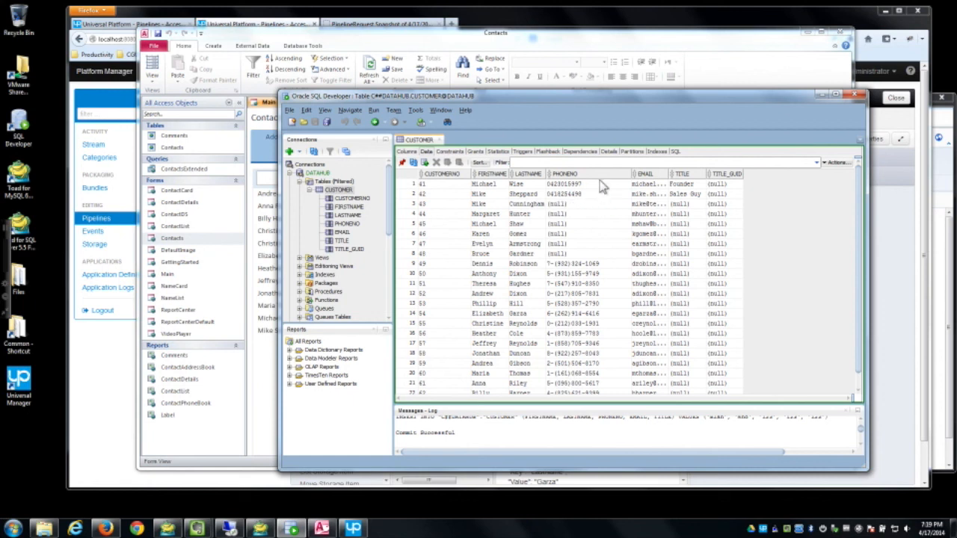
Step: Widen the TITLE and EMAIL columns to show full values, then close the Access contacts database
double_click(703, 173)
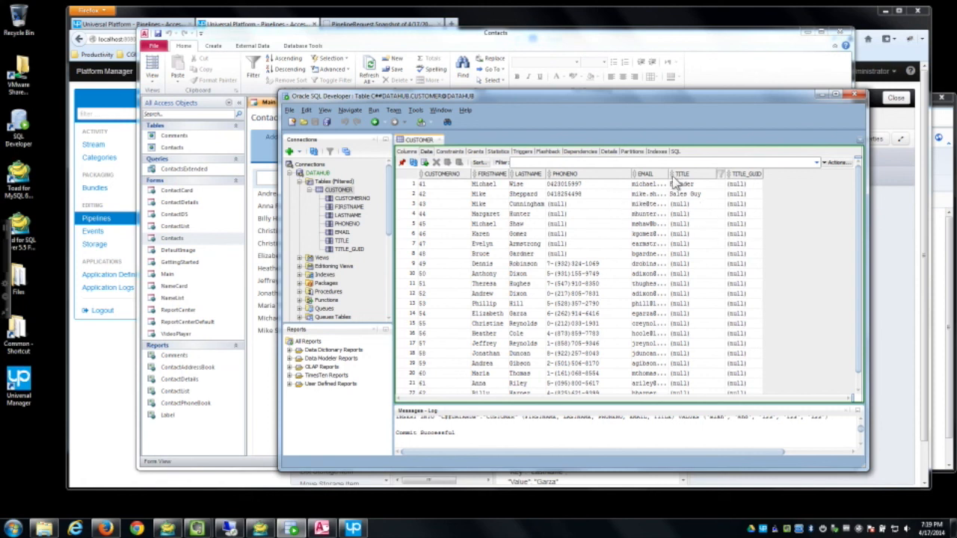
drag(667, 173, 698, 178)
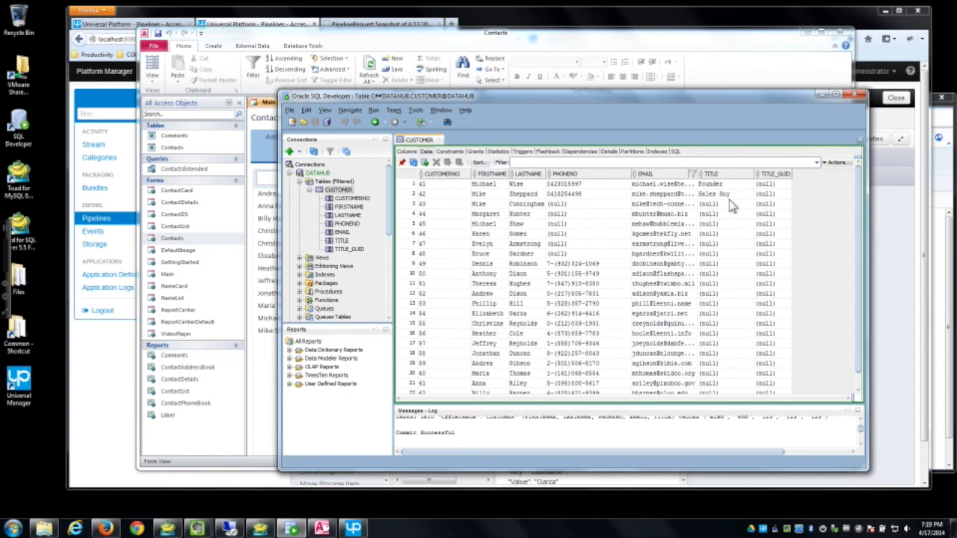
click(728, 47)
click(840, 36)
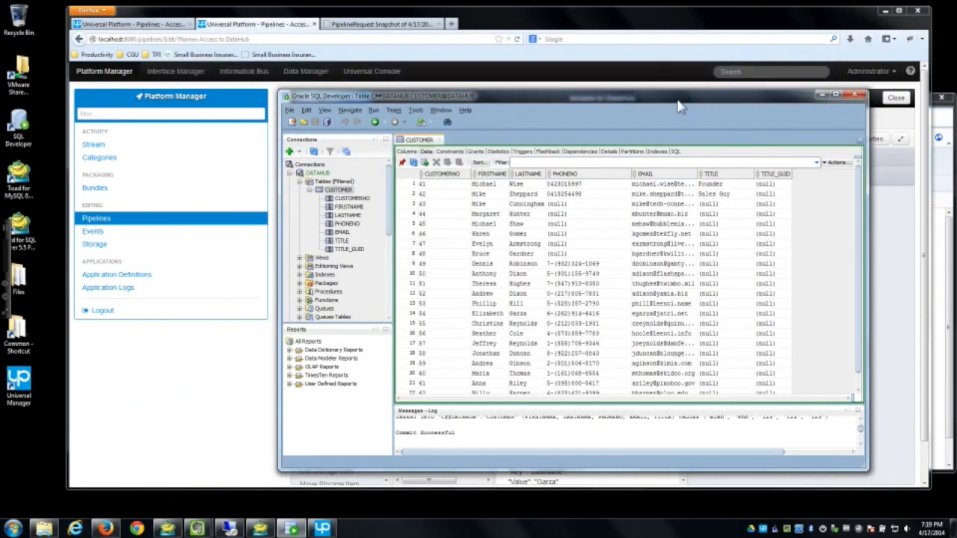
Step: Return to the browser and save and close the Access to DataHub pipeline
click(821, 99)
drag(573, 23, 571, 23)
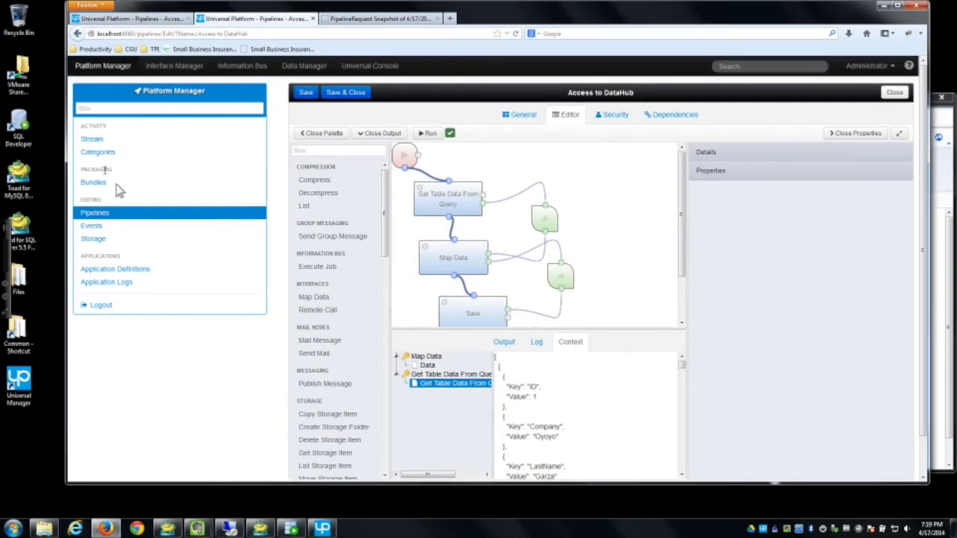
click(351, 92)
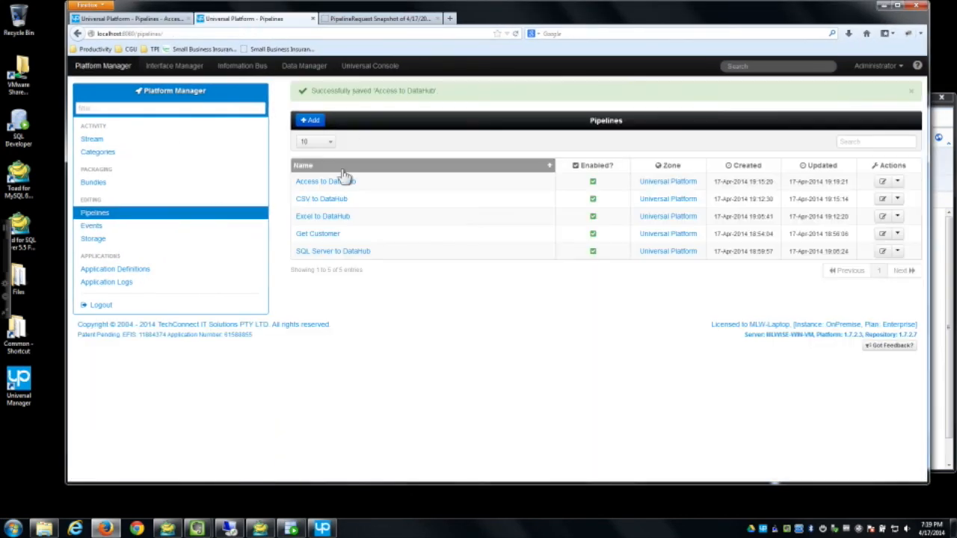
Step: Create and save a new pipeline named 'MySql to DataHub', then open its editor
click(323, 119)
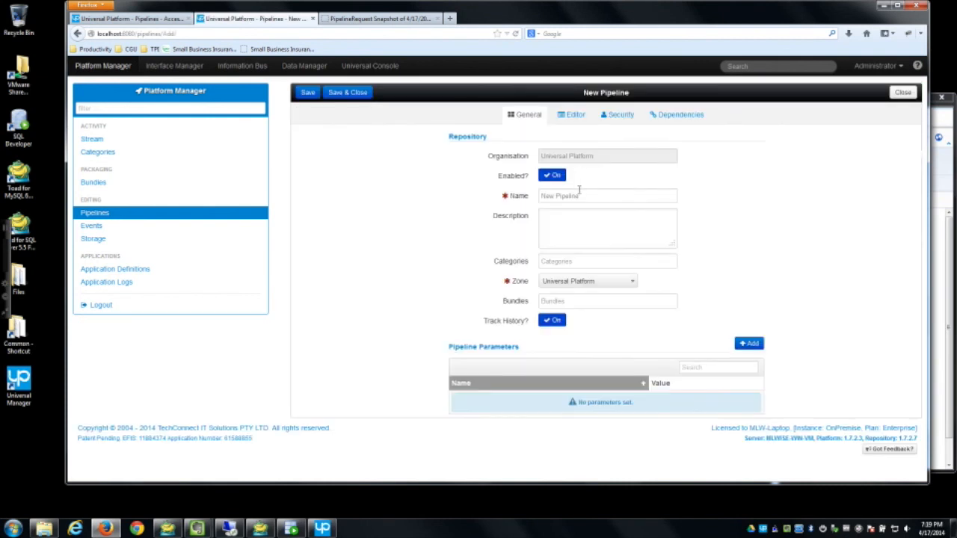
click(591, 194)
text(MyS)
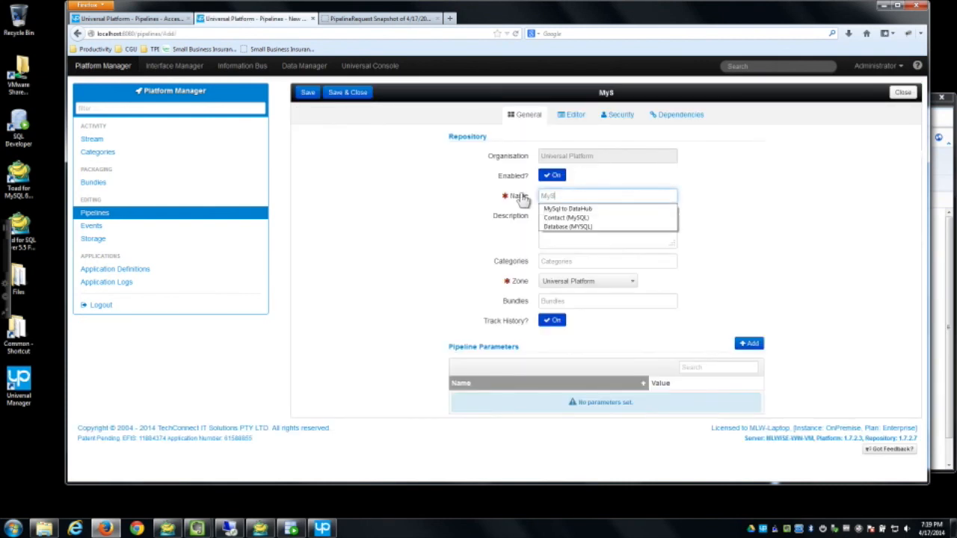
key(Tab)
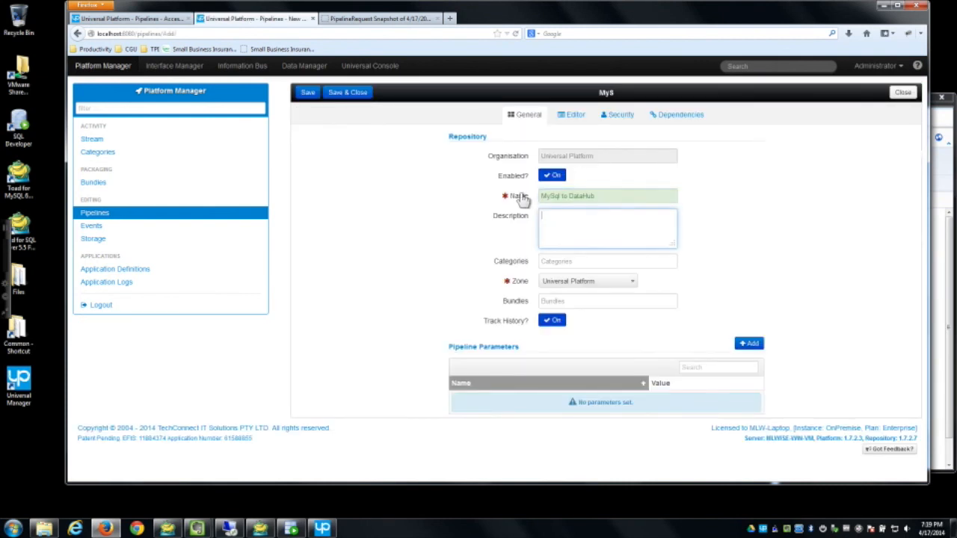
click(310, 98)
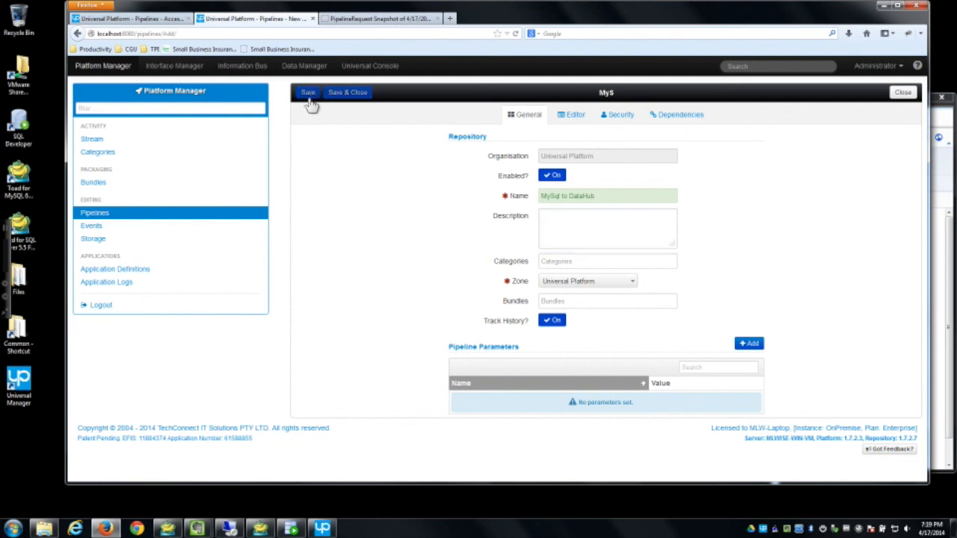
click(580, 118)
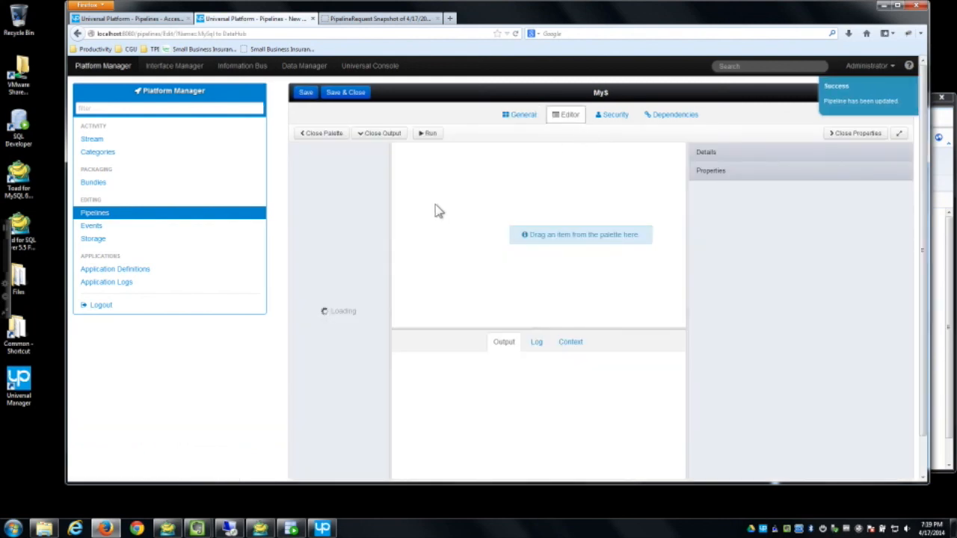
Step: Place Get Table Data From Query, Map Data and Save nodes and chain them in order
drag(384, 235, 402, 471)
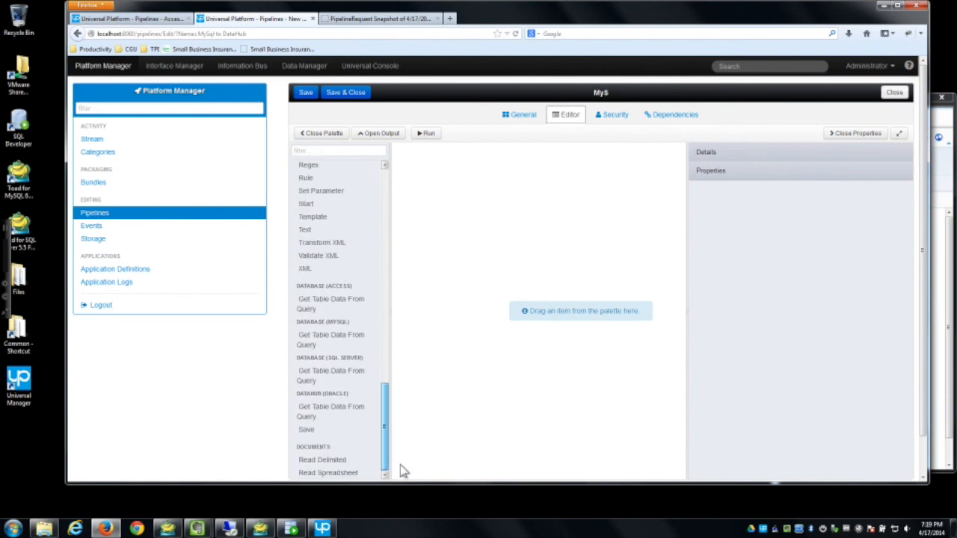
drag(506, 205, 487, 172)
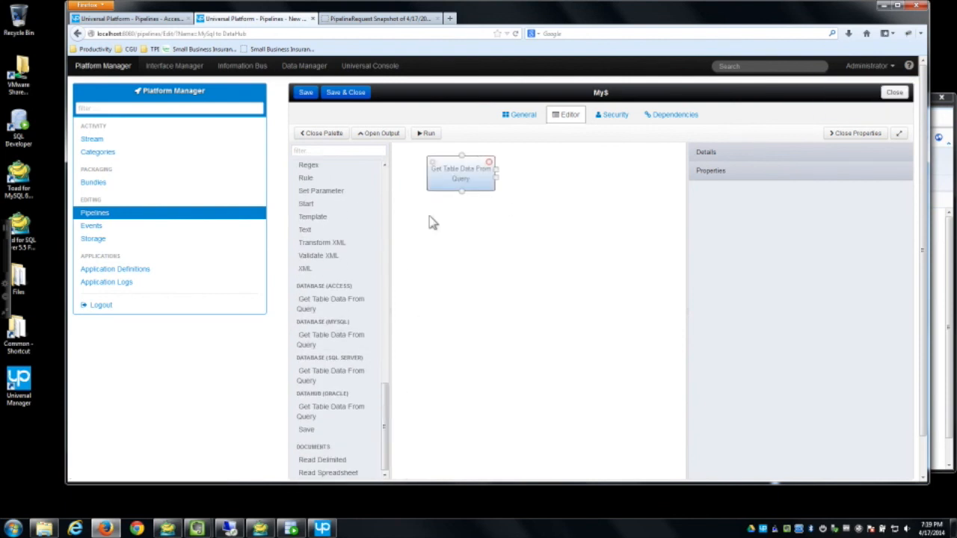
drag(383, 410, 387, 208)
drag(479, 250, 483, 229)
drag(461, 192, 465, 250)
drag(387, 231, 386, 450)
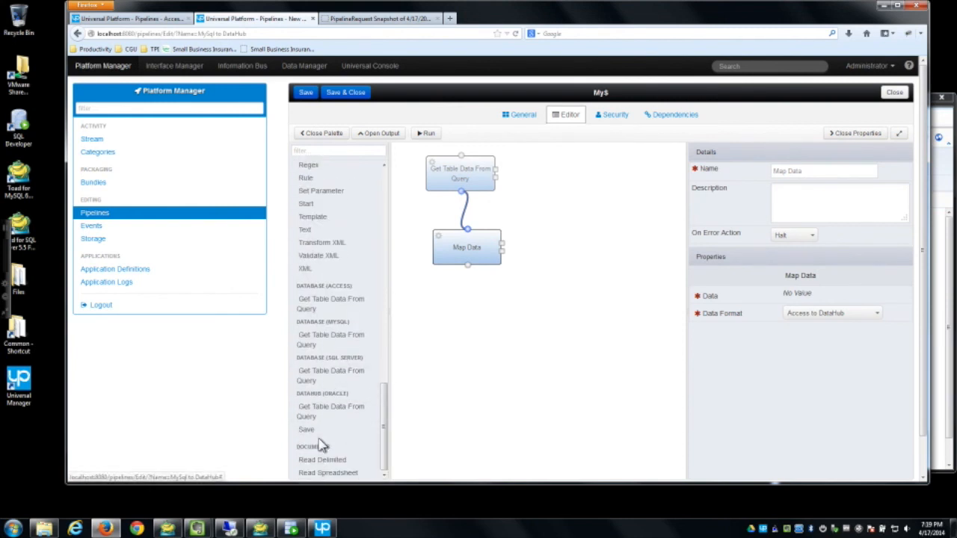
drag(415, 415, 501, 316)
drag(467, 265, 501, 300)
Step: Filter the step list for 'bind' and add two Bind nodes beside the query and Map Data
click(336, 150)
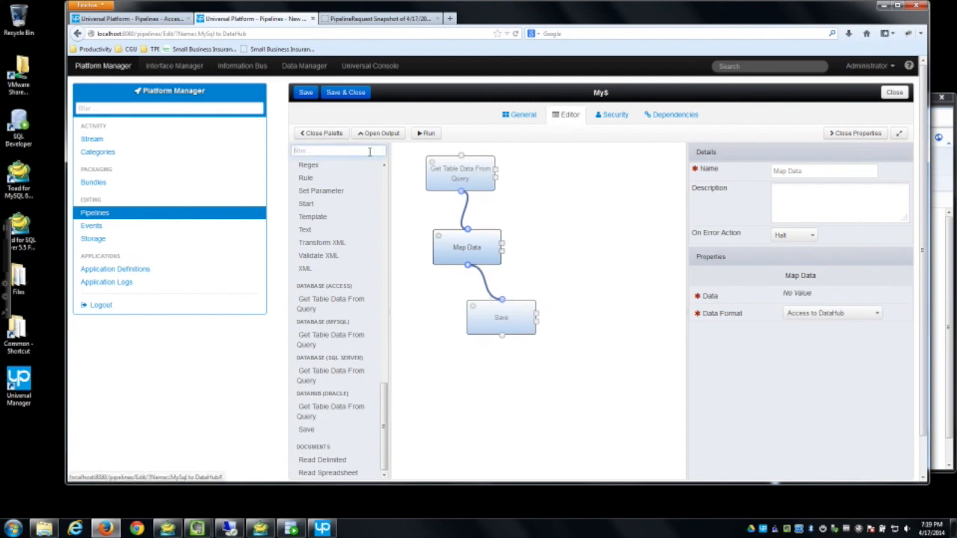
text(bind)
drag(305, 184, 502, 243)
mouse_move(305, 184)
mouse_down()
mouse_move(579, 267)
mouse_move(553, 250)
mouse_move(565, 256)
mouse_move(537, 312)
mouse_up()
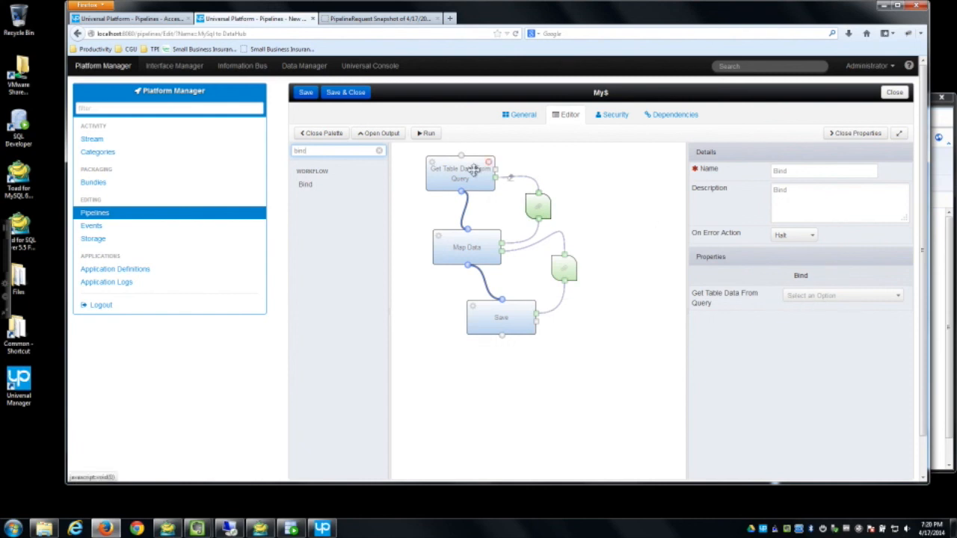
Step: Set the query to Contact (MySQL) and bind its result to Map Data's Data input
click(474, 171)
click(822, 298)
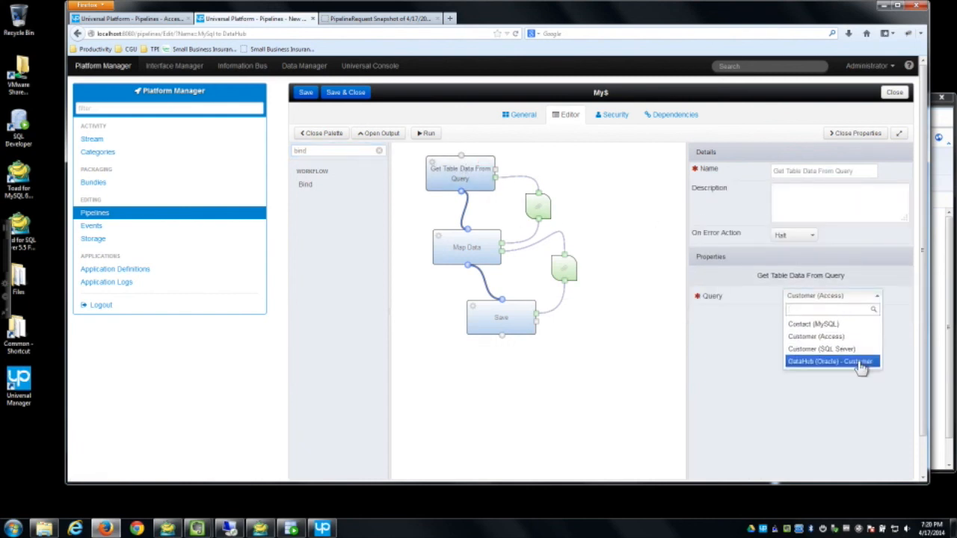
click(826, 317)
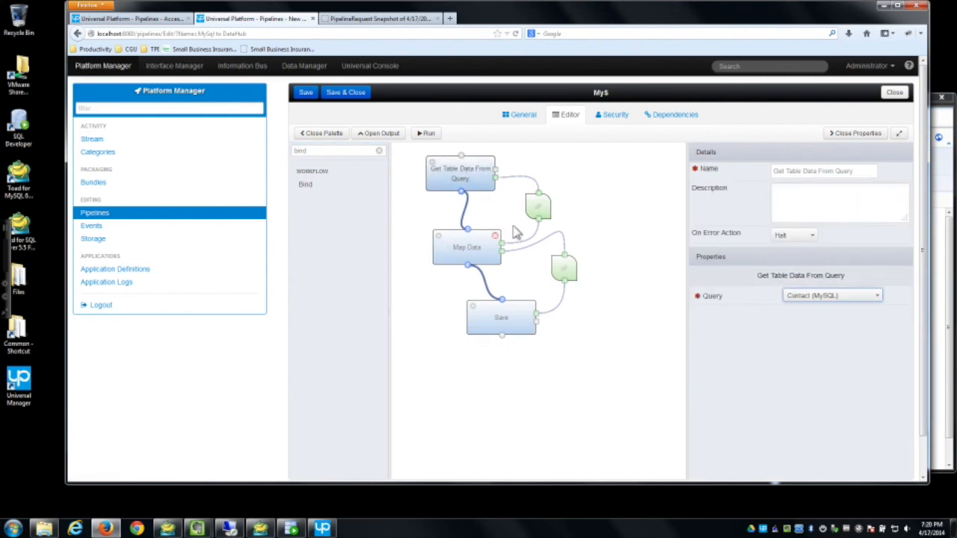
click(537, 204)
click(830, 295)
click(818, 324)
click(822, 320)
click(805, 362)
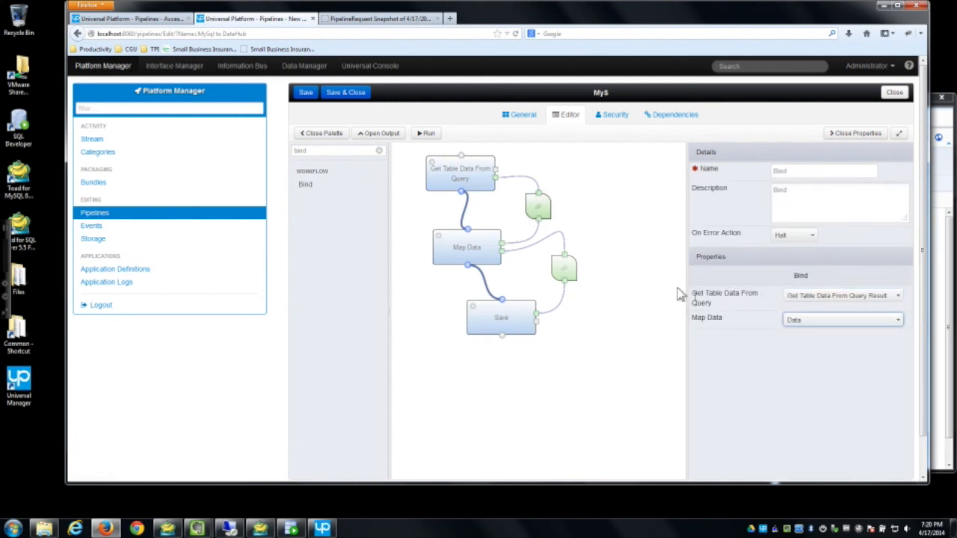
Step: Set Map Data's format to MySql to DataHub and bind the second Bind's Map Data and Save inputs to Data
click(453, 247)
click(825, 313)
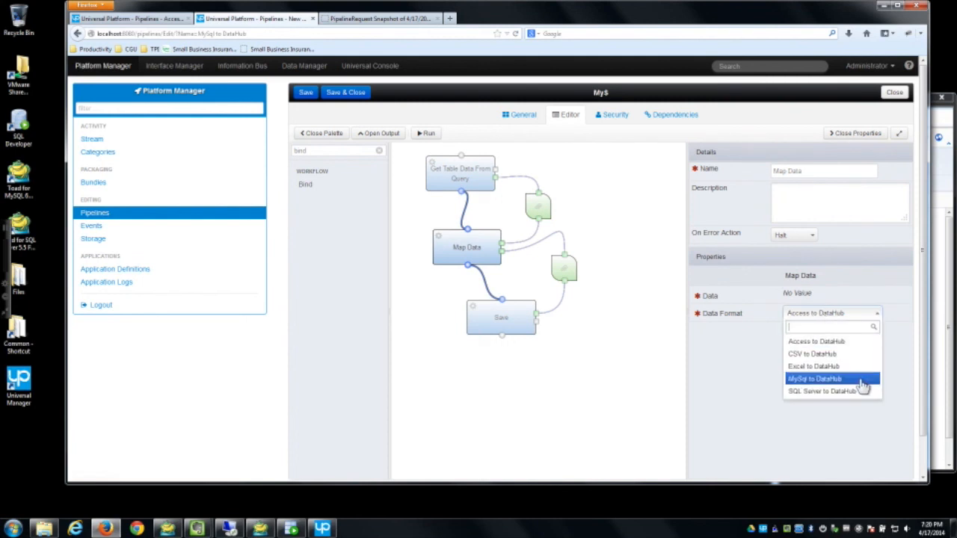
click(815, 379)
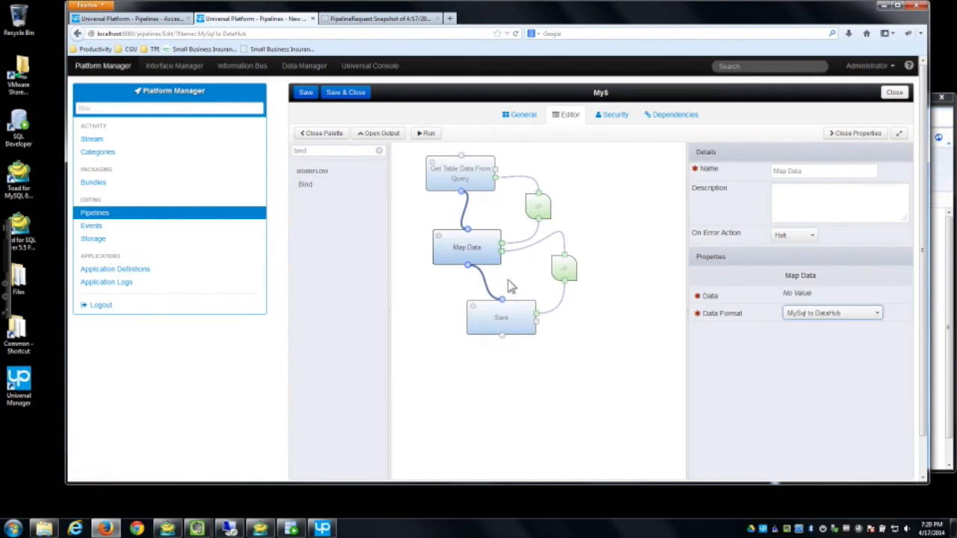
click(564, 268)
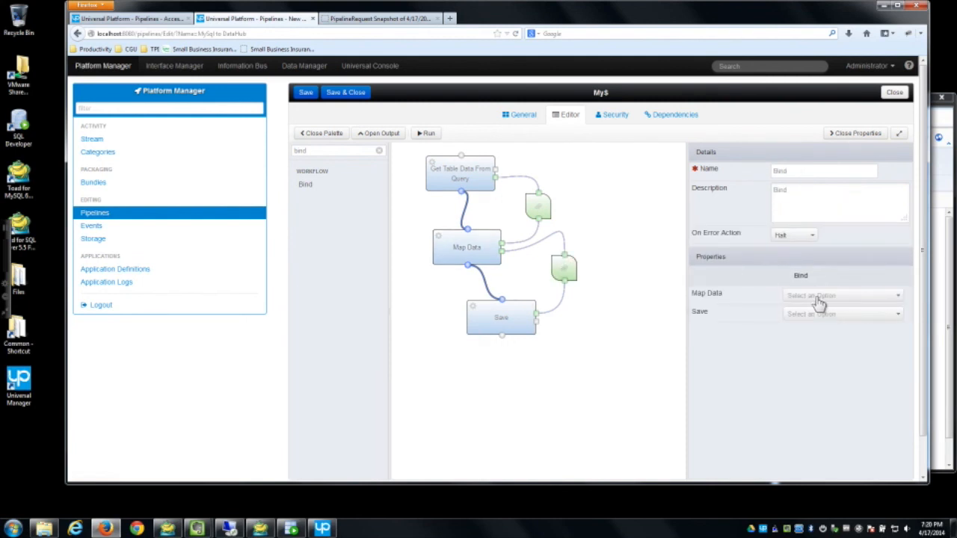
click(792, 297)
click(798, 325)
click(809, 315)
click(798, 338)
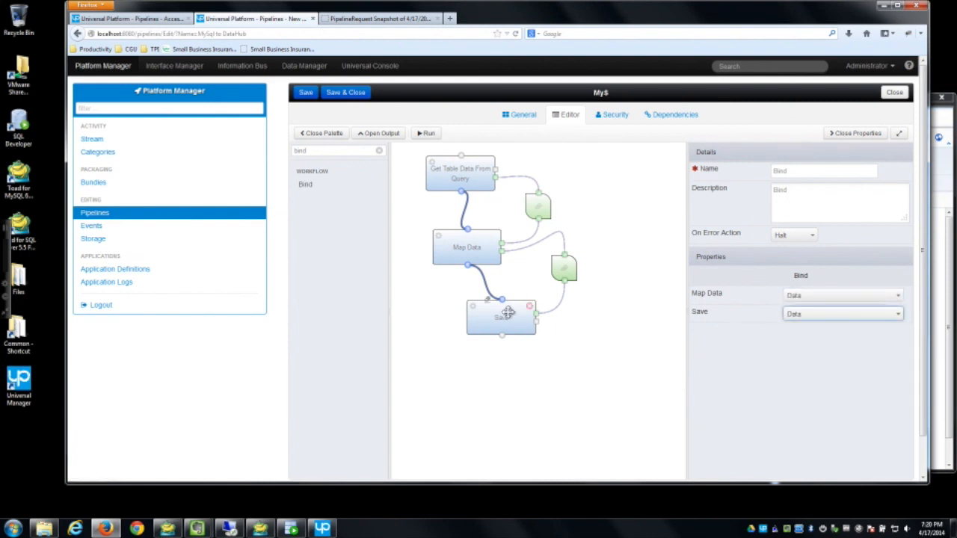
Step: Set the Save target data model to DataHub (Oracle), then save and run the pipeline
click(508, 314)
click(809, 313)
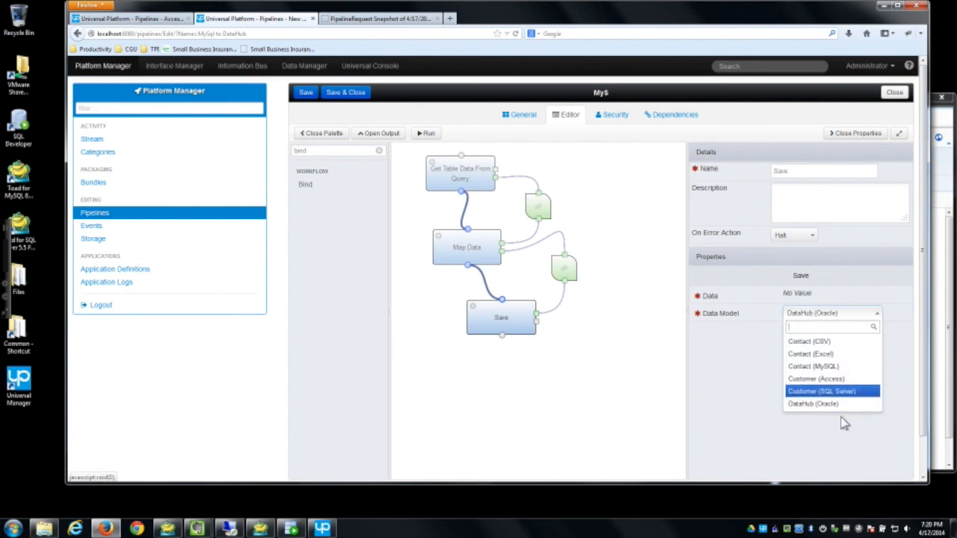
click(821, 404)
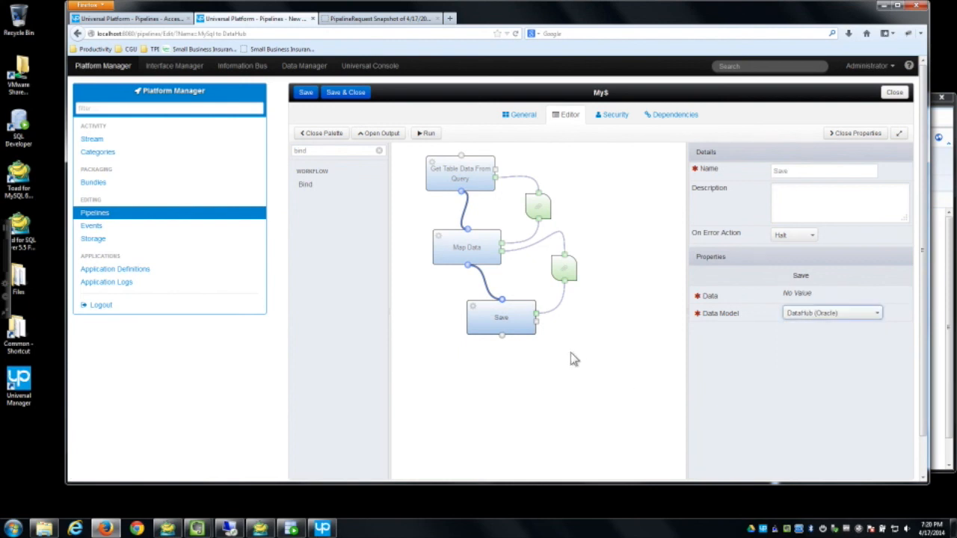
click(303, 92)
drag(454, 171, 445, 191)
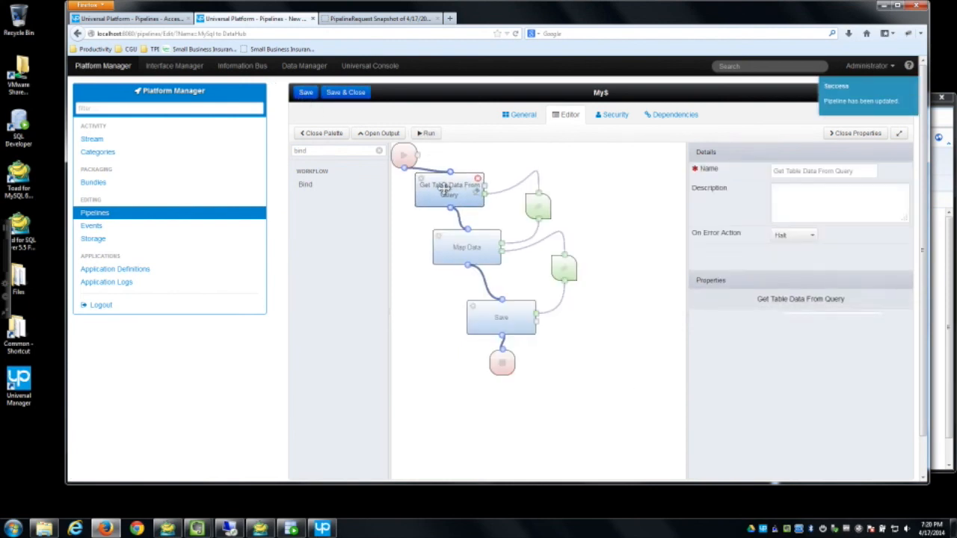
click(428, 132)
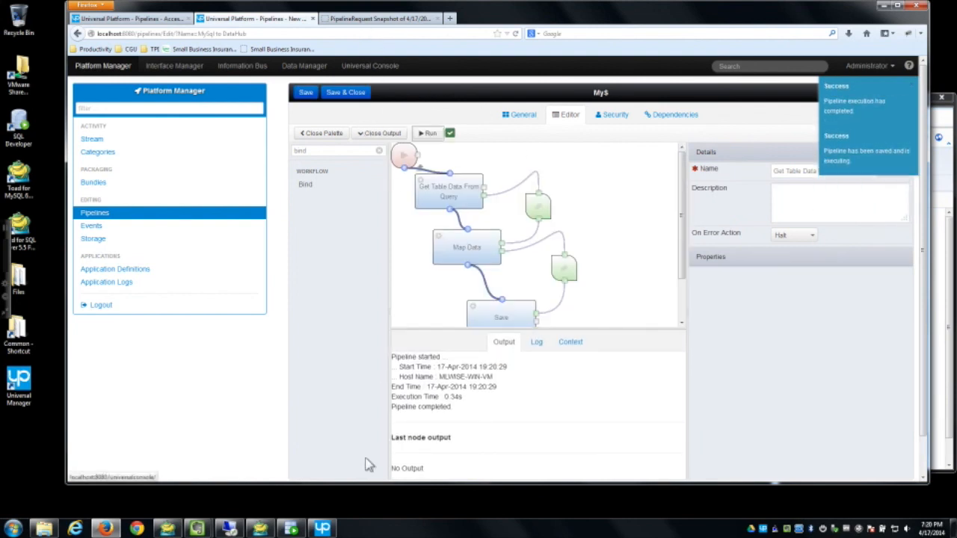
Step: Refresh the CUSTOMER table in SQL Developer and reload the getcustomer snapshot, now listing customers 41–63
mouse_move(322, 528)
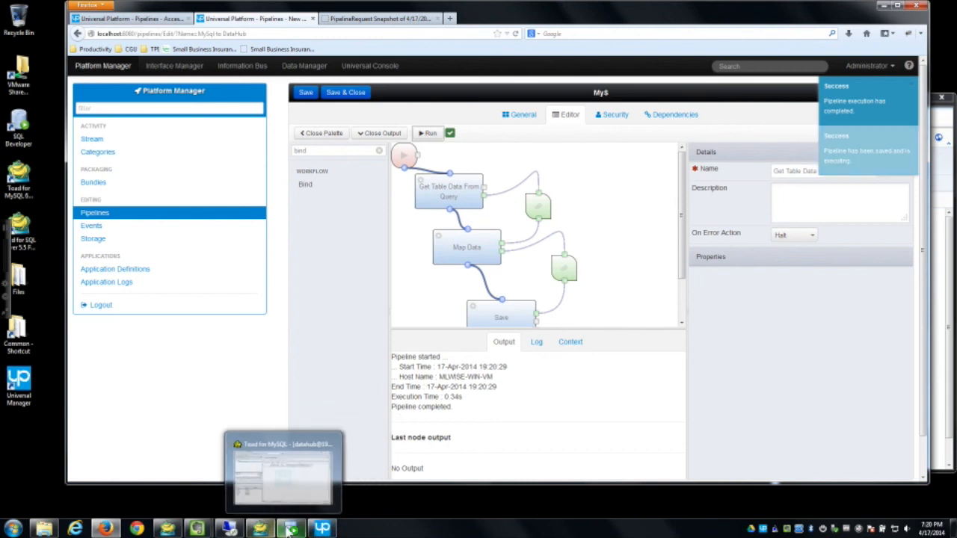
click(291, 530)
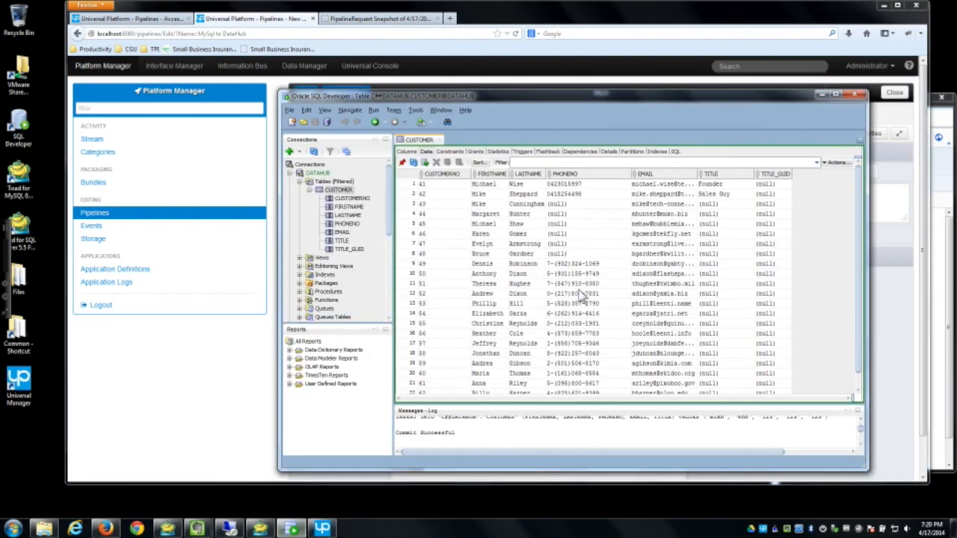
click(414, 163)
click(365, 21)
click(514, 34)
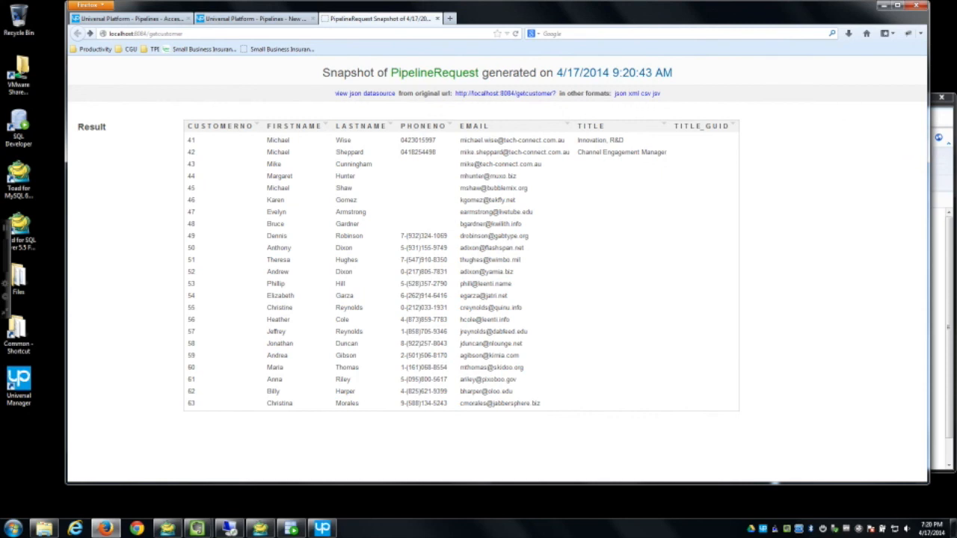
Step: Rerun Access to DataHub from the Pipelines list, then reload the snapshot showing titles Founder and Sales Guy
click(949, 158)
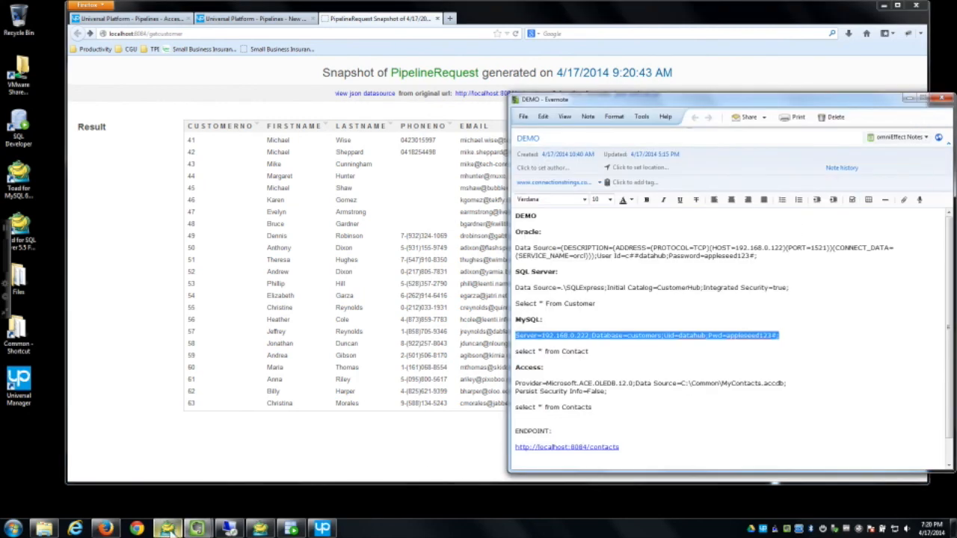
click(146, 21)
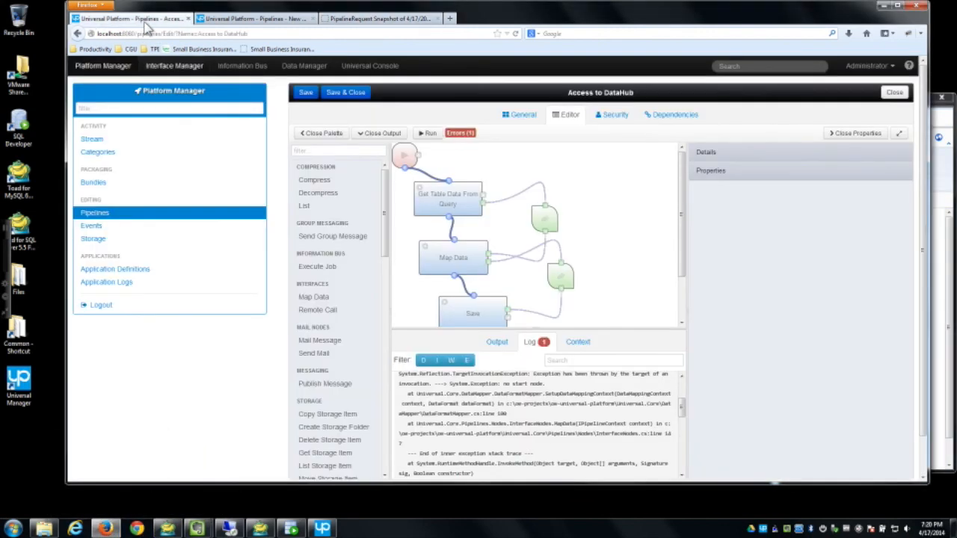
click(131, 218)
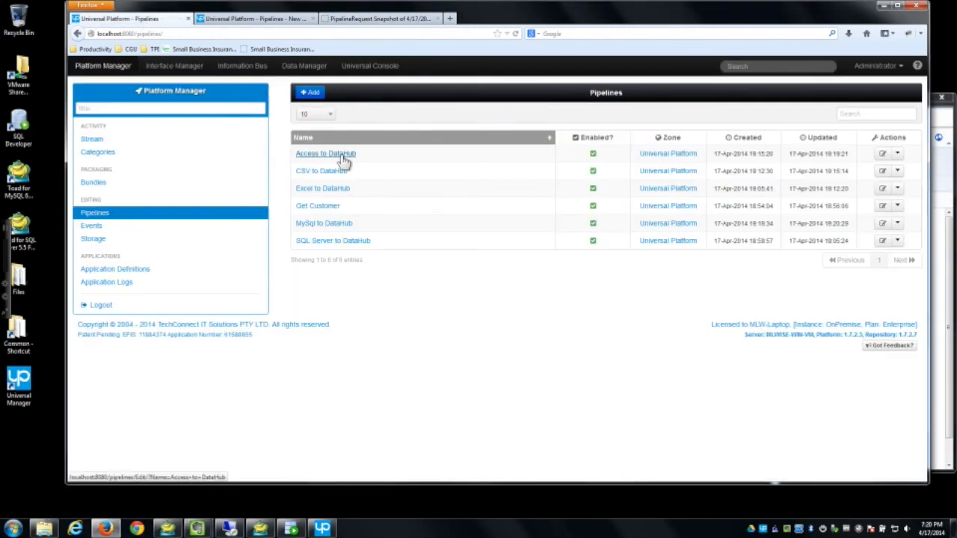
click(897, 153)
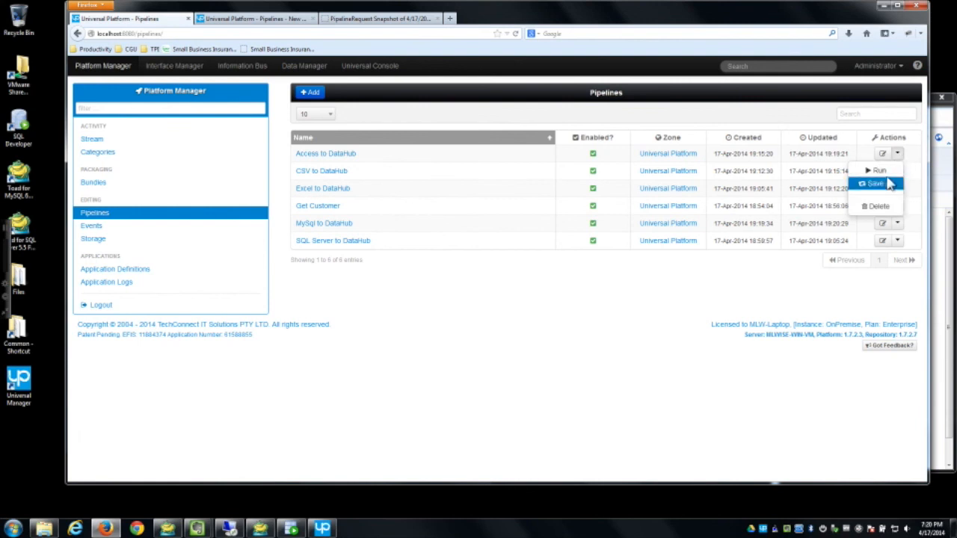
click(871, 184)
click(615, 162)
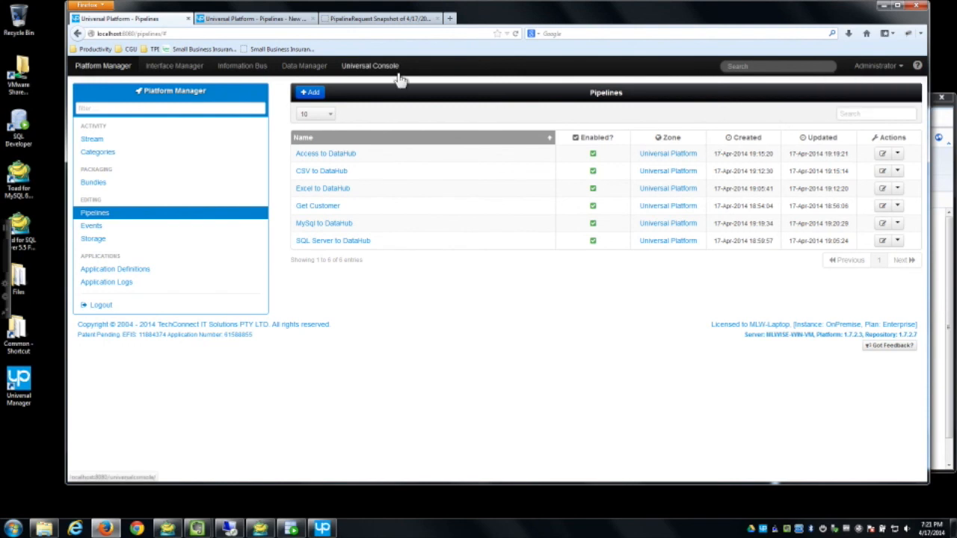
click(380, 19)
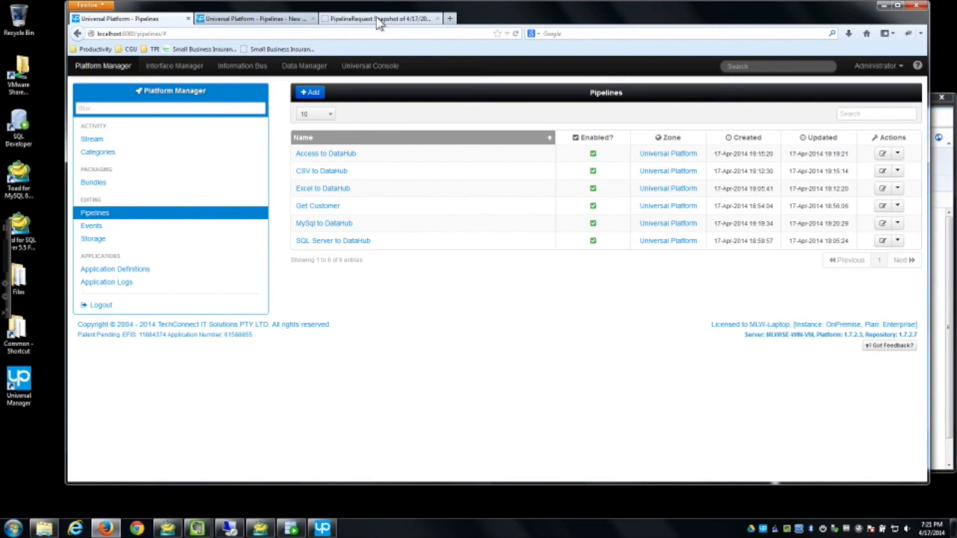
click(515, 34)
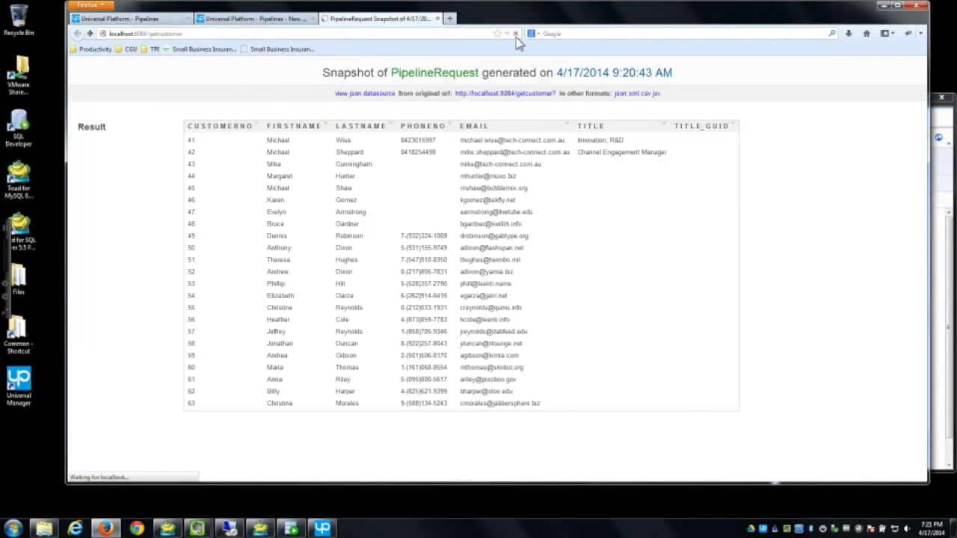
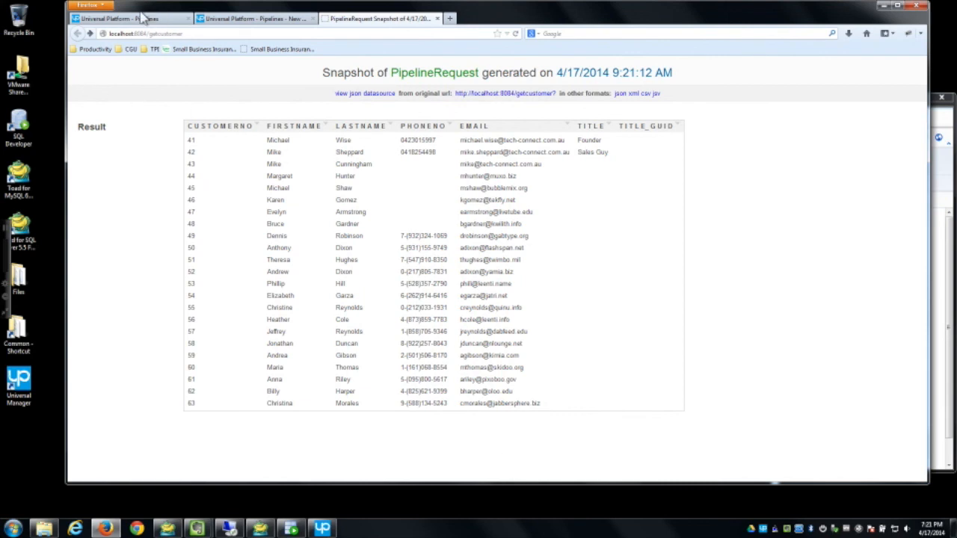
Step: Switch from the customer snapshot back to the Universal Platform Pipelines tab
click(160, 19)
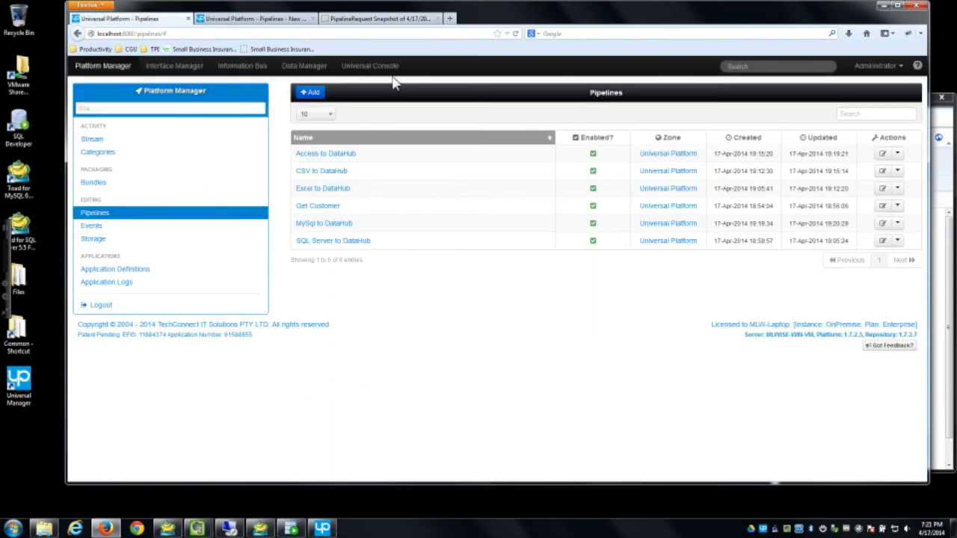
Step: Browse the scheduled jobs and job types without adding one, then view the Platform Manager overview
click(308, 66)
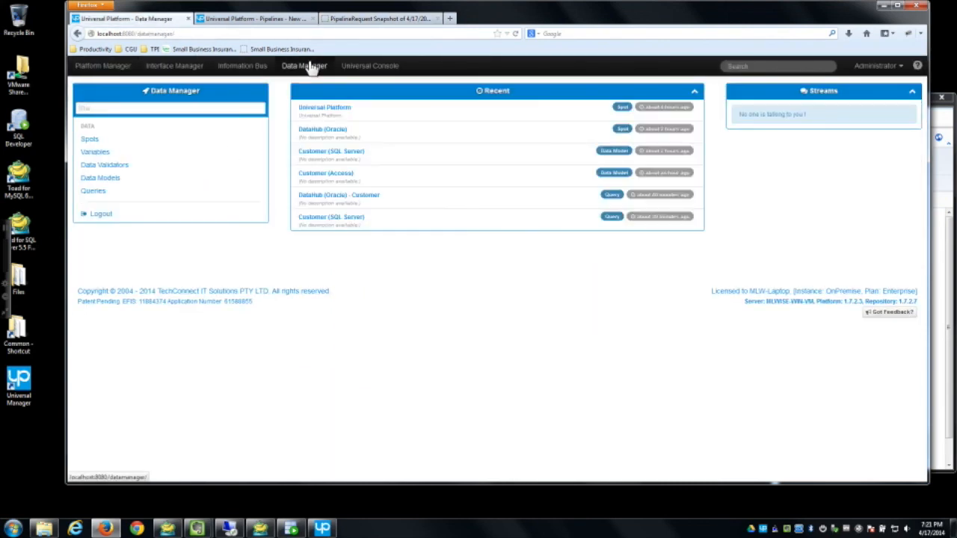
click(120, 197)
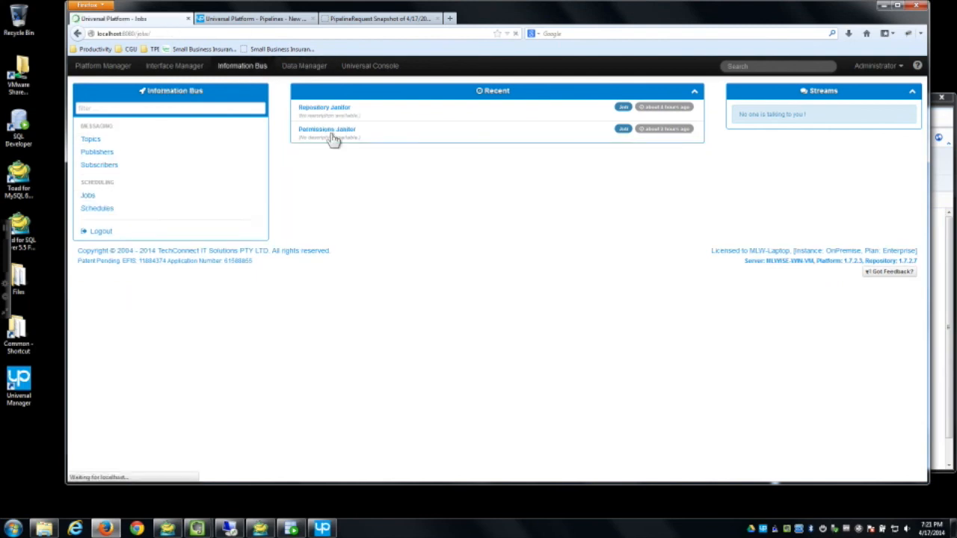
click(330, 93)
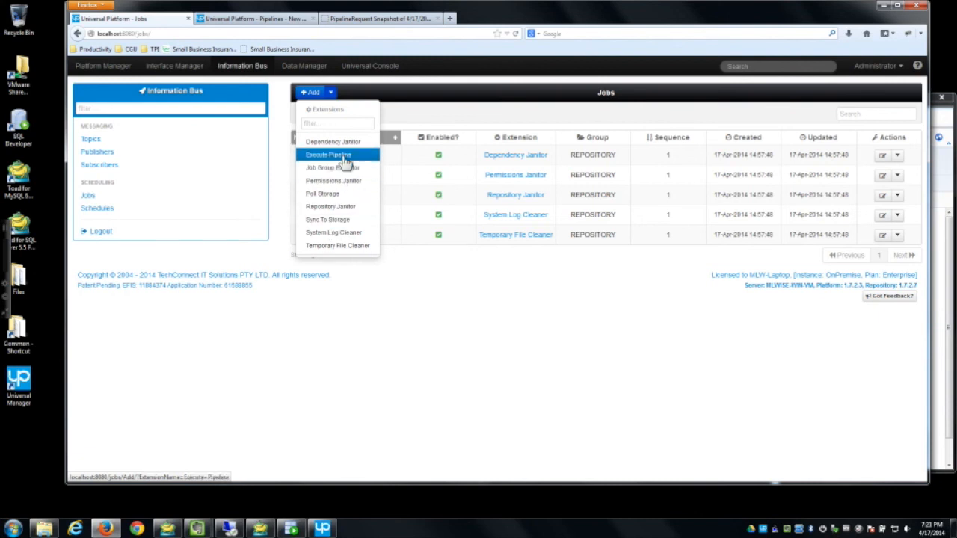
click(491, 116)
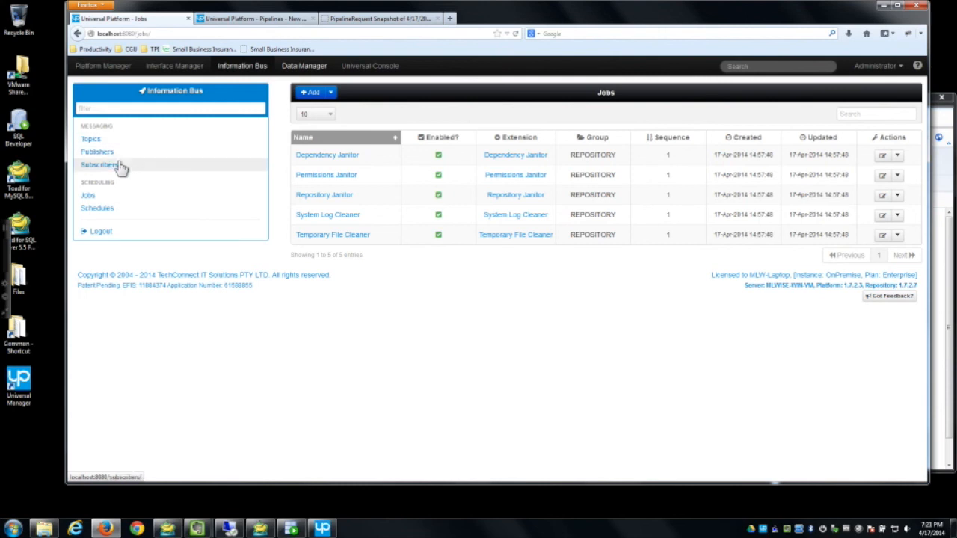
click(102, 66)
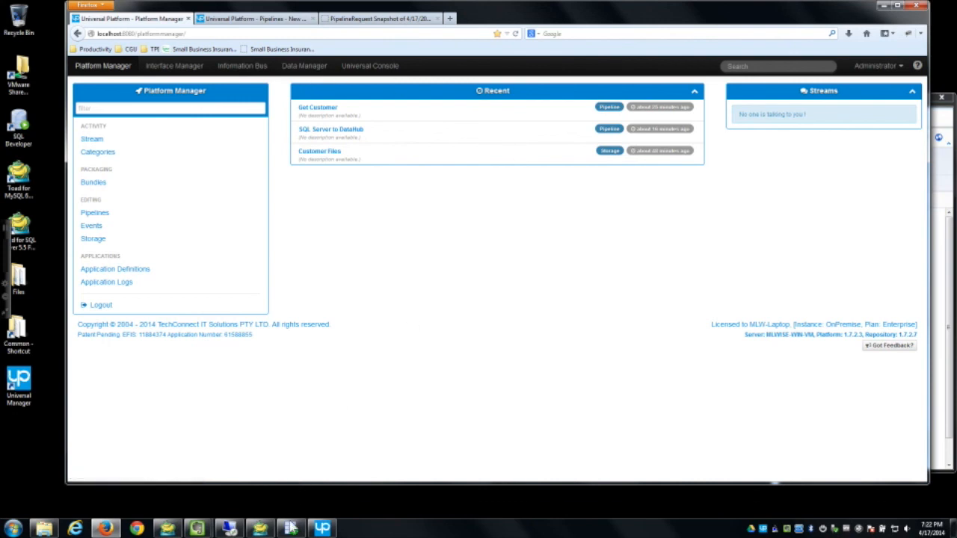
Step: Move the SQL Developer window aside and bring up the Data Manager area in the browser
click(291, 529)
drag(657, 103, 729, 138)
click(581, 33)
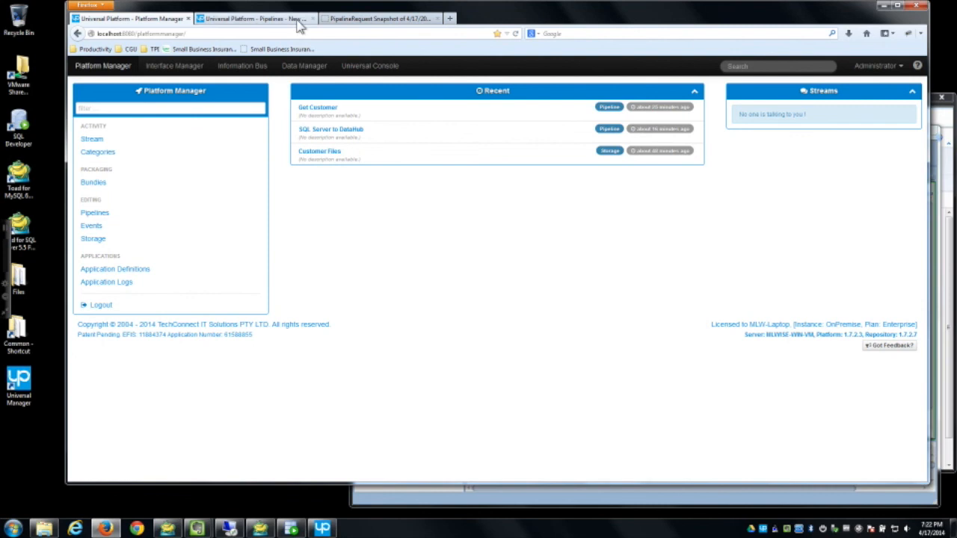
click(316, 73)
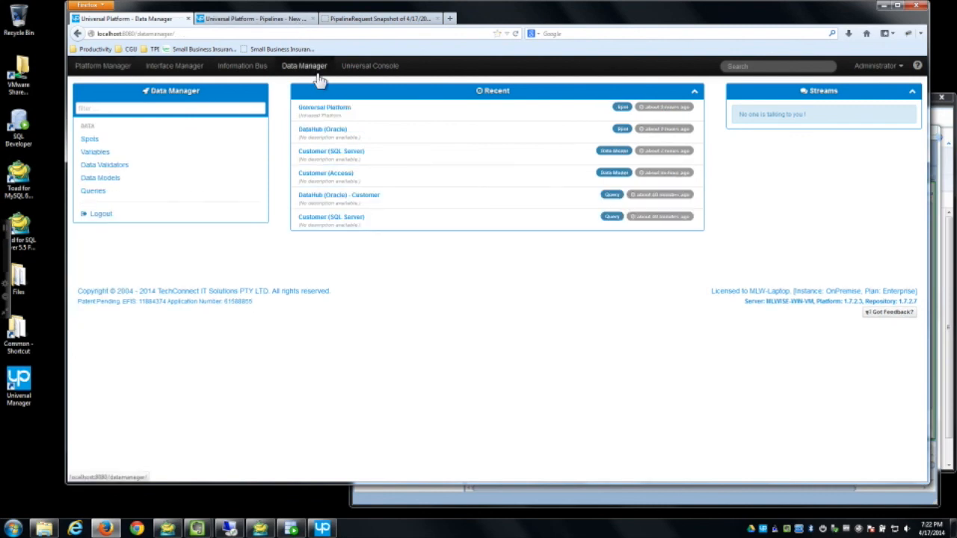
Step: Open the DataHub (Oracle) model's CUSTOMER entity and view its DataHub (Oracle) source details
click(113, 180)
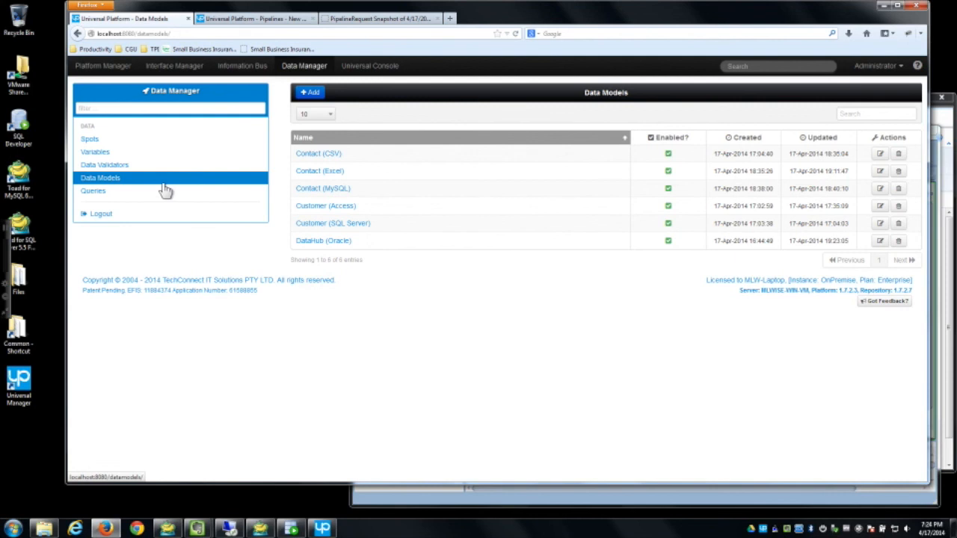
click(342, 246)
click(568, 118)
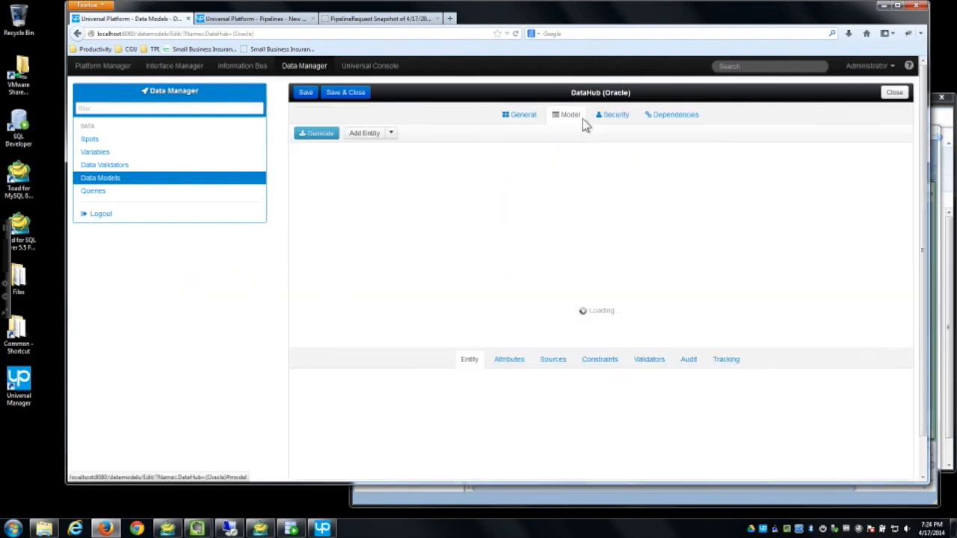
click(478, 196)
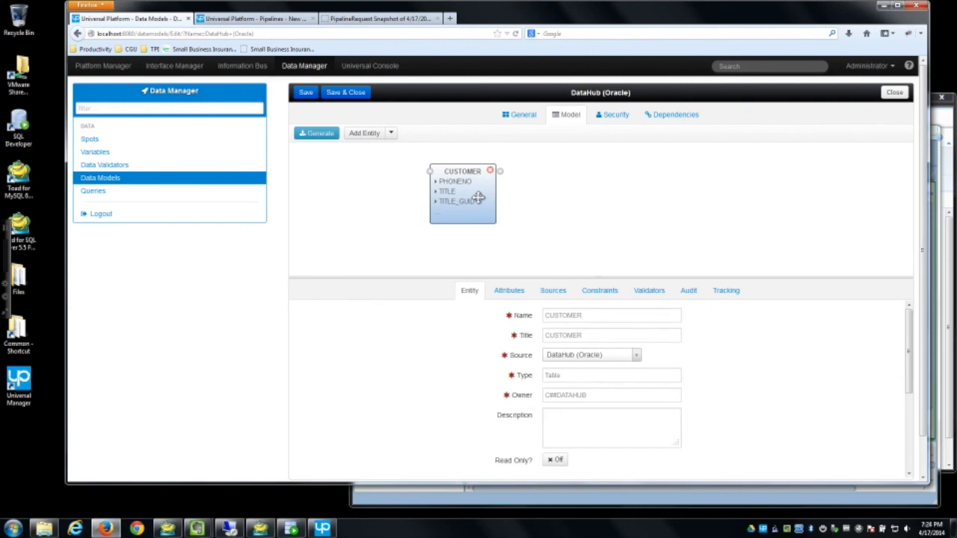
drag(583, 277, 584, 244)
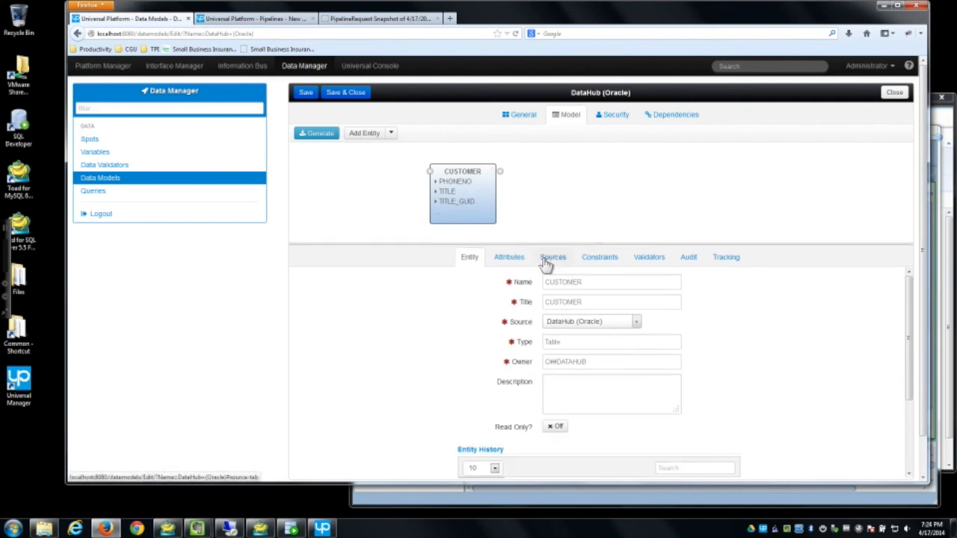
click(551, 260)
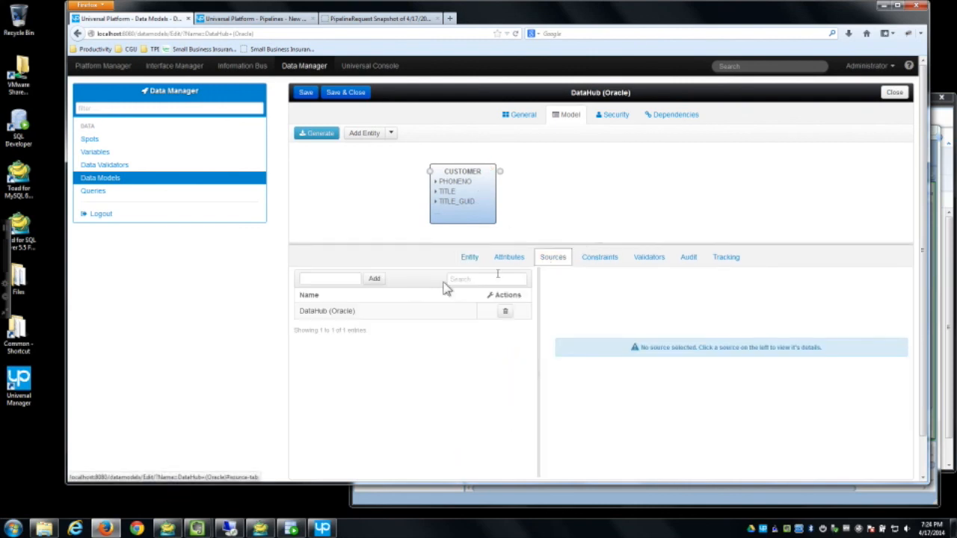
click(403, 314)
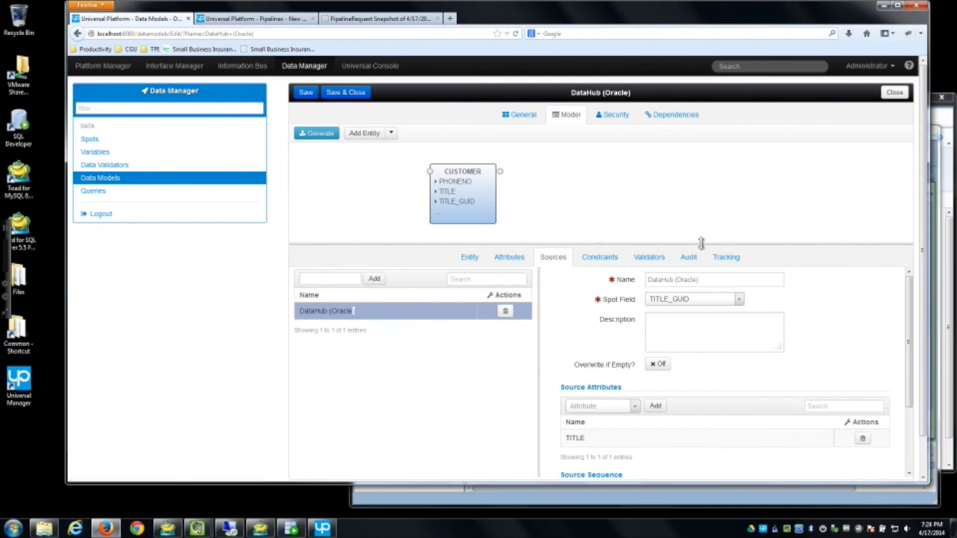
drag(700, 242, 701, 217)
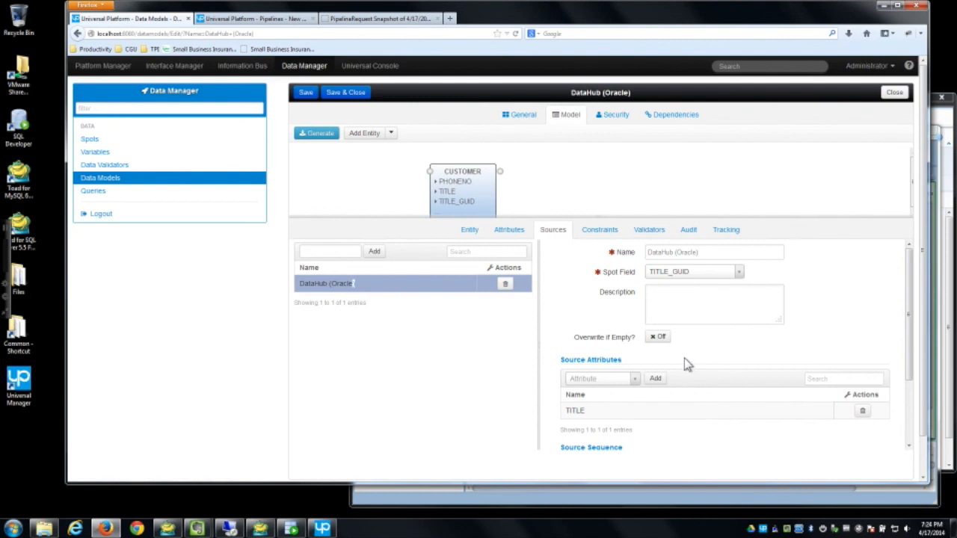
scroll(717, 401, down, 2)
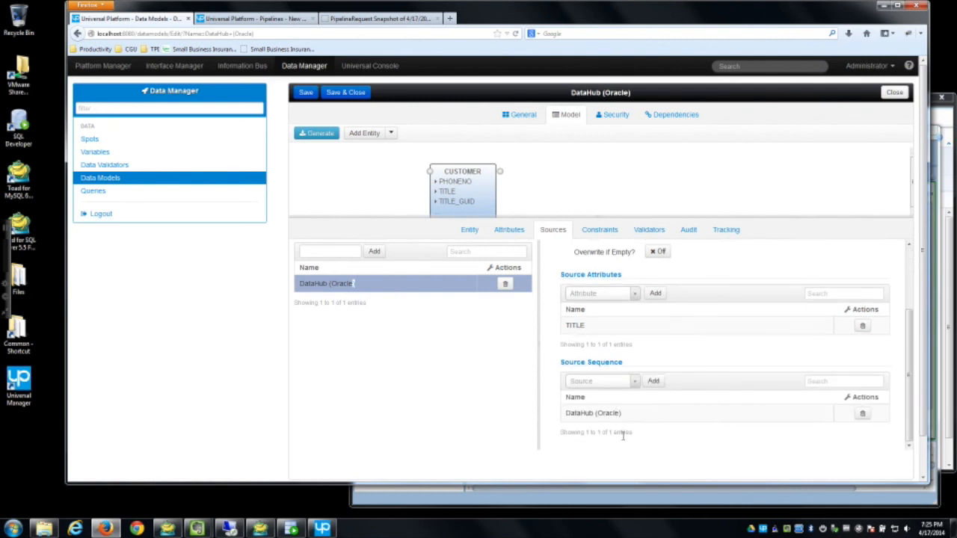
scroll(626, 438, up, 2)
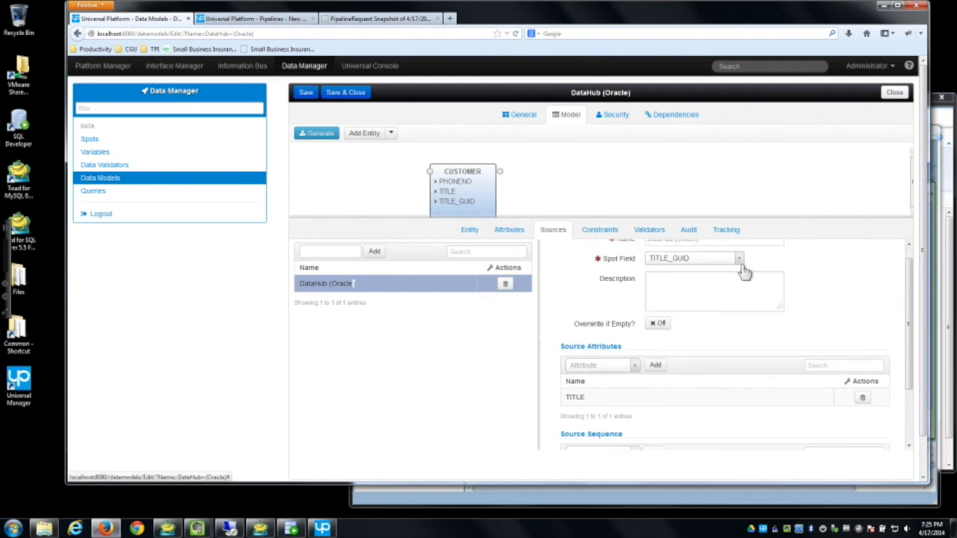
scroll(722, 290, up, 1)
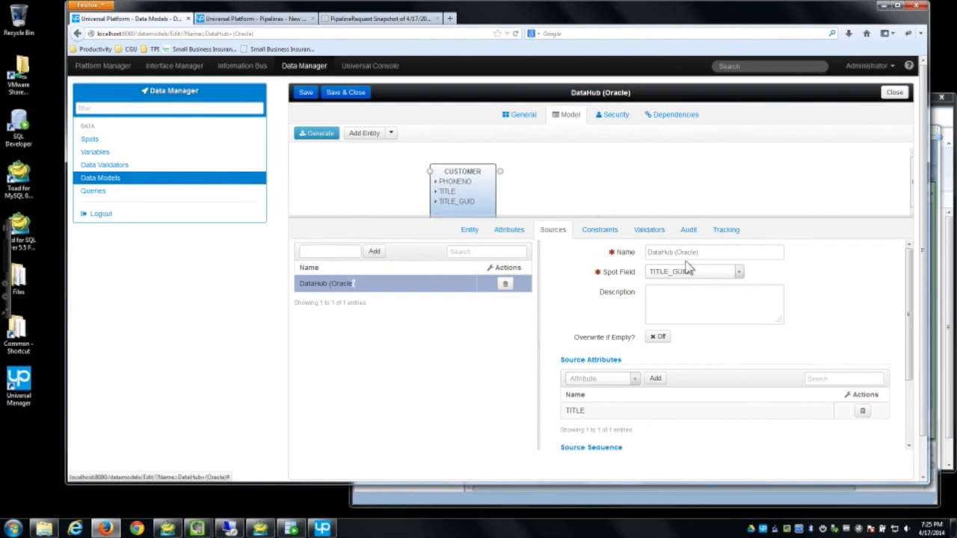
scroll(631, 428, down, 2)
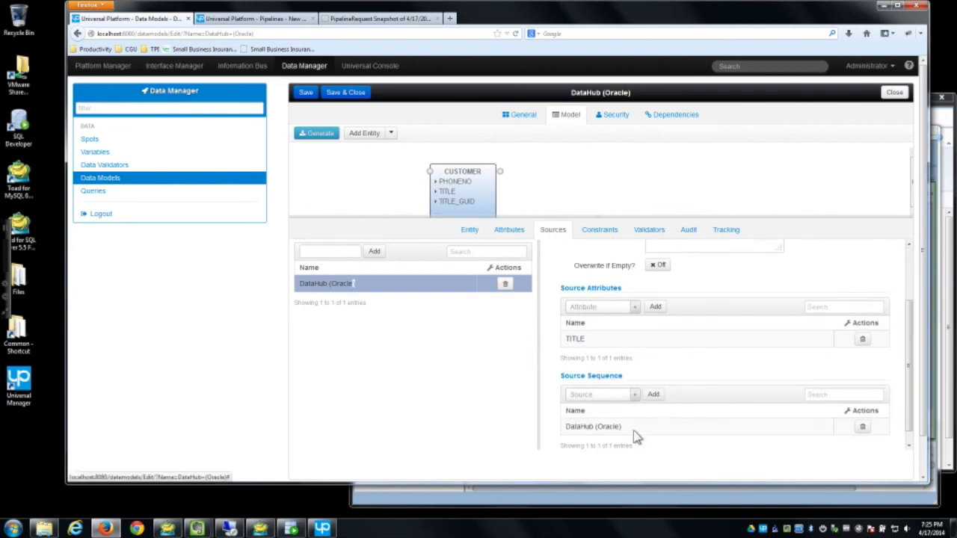
scroll(628, 434, down, 1)
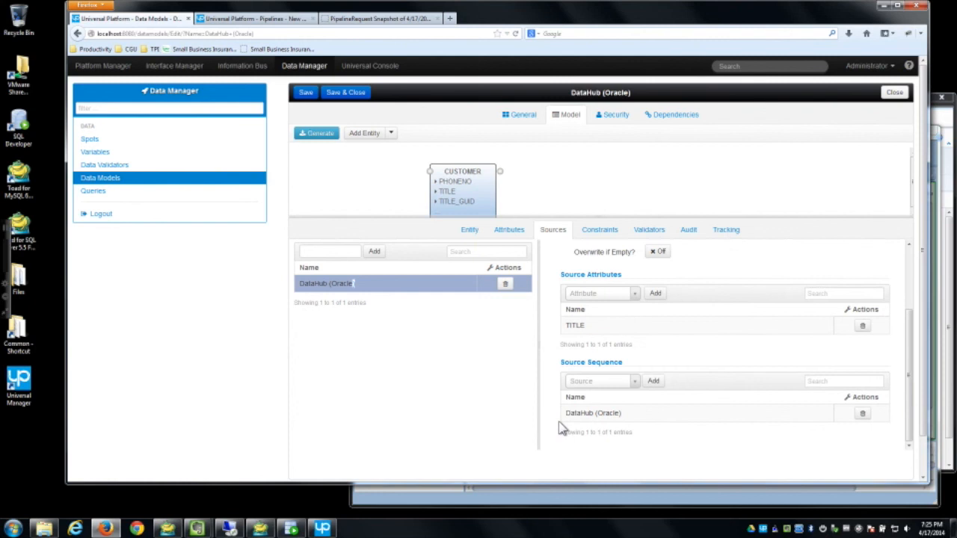
Step: Add Contact (MySQL) and Customer (Access) to the TITLE_GUID source sequence
click(634, 382)
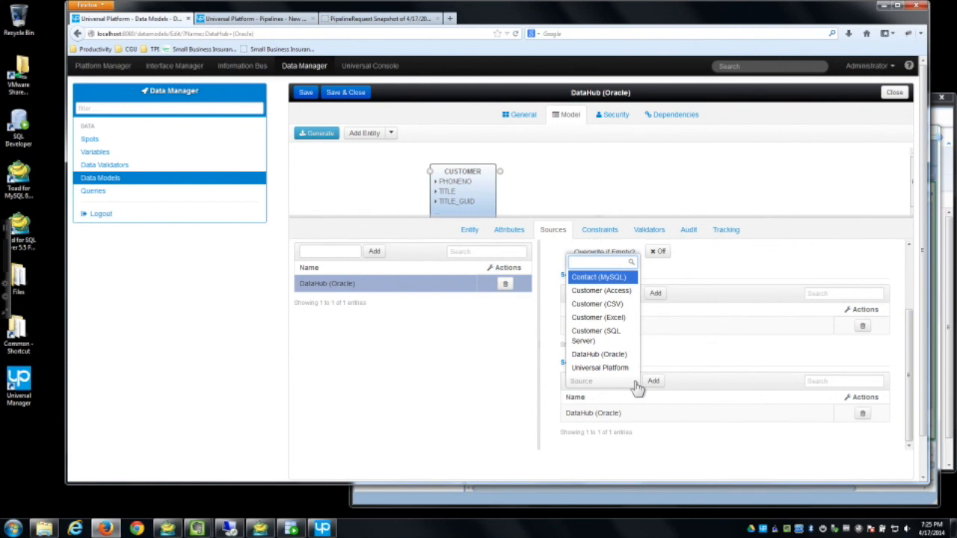
click(612, 278)
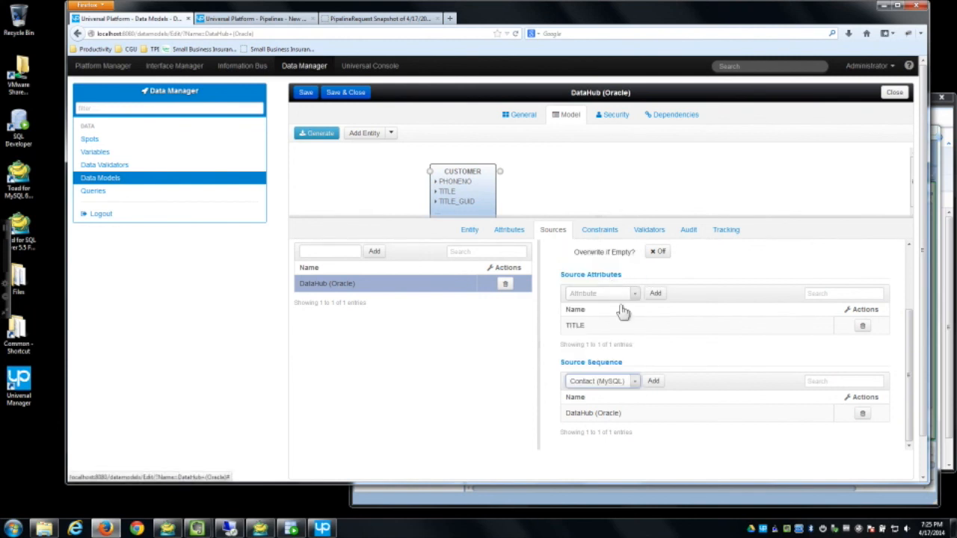
click(653, 383)
click(634, 382)
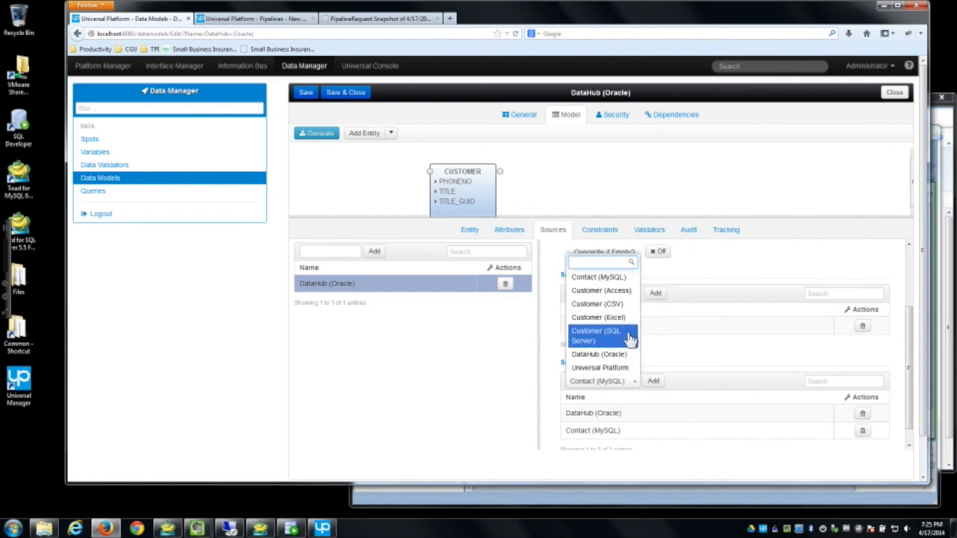
click(605, 291)
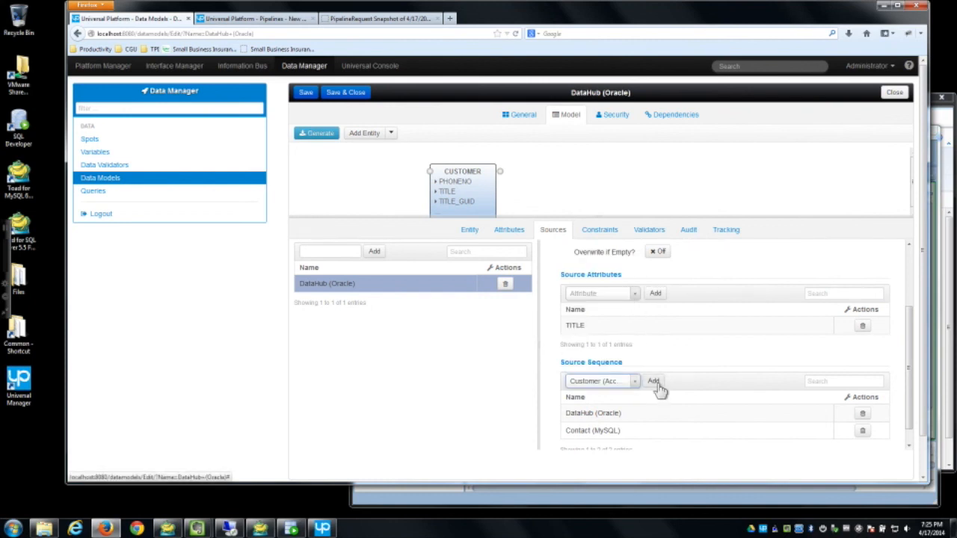
click(657, 383)
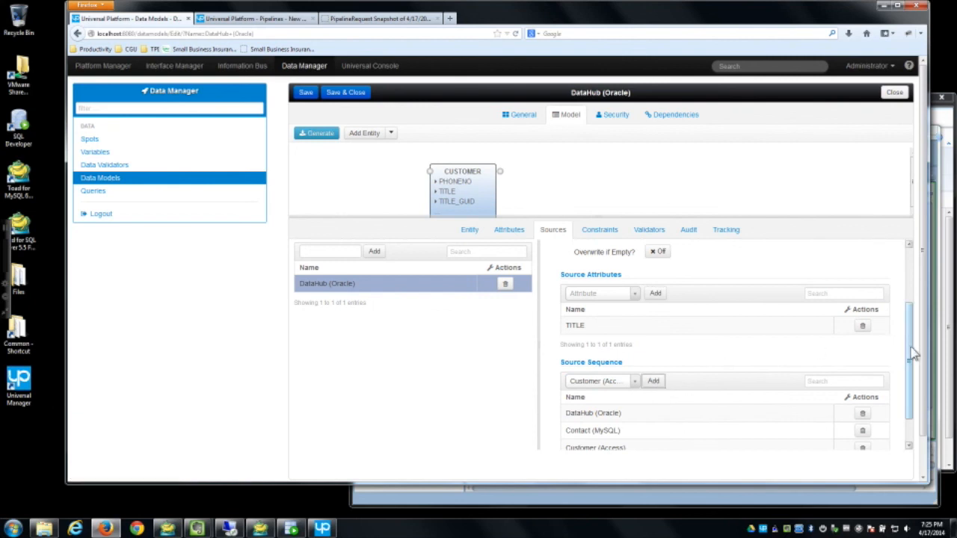
Step: Move DataHub (Oracle) to the bottom of the sequence and save the model
scroll(908, 320, down, 1)
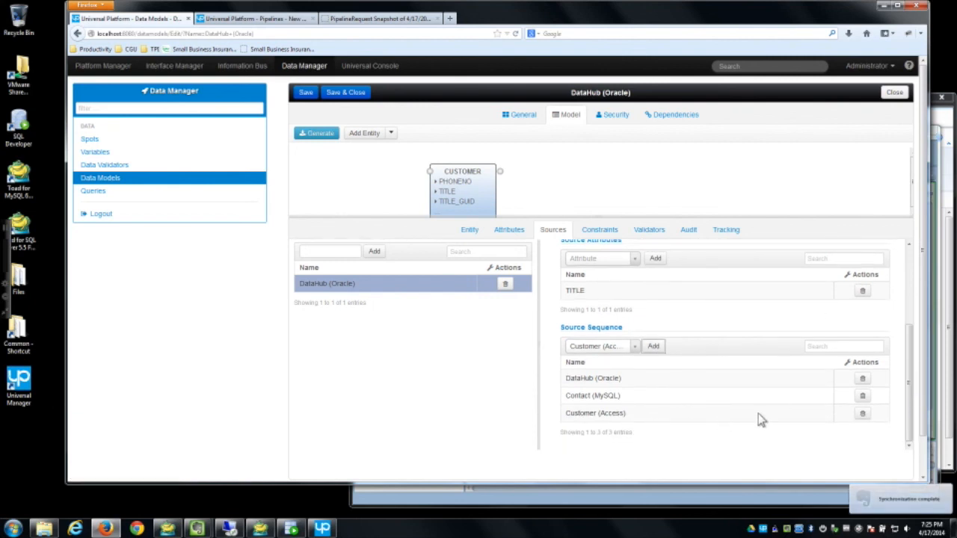
drag(583, 385, 625, 428)
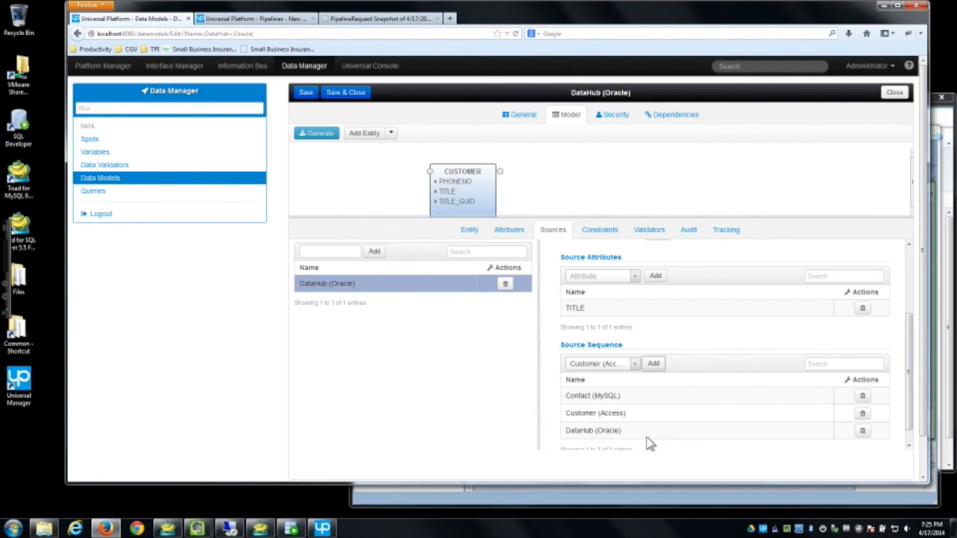
scroll(672, 411, up, 2)
scroll(694, 306, up, 1)
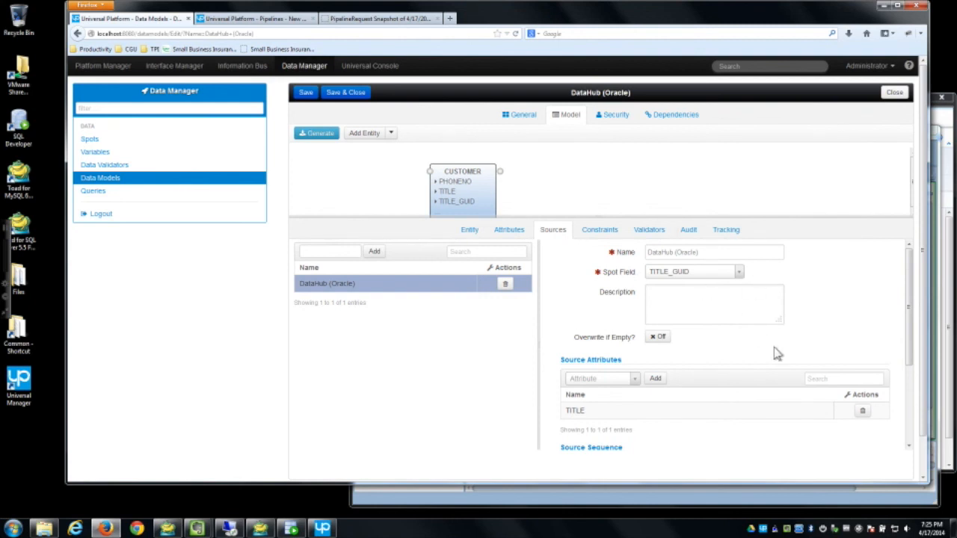
scroll(777, 353, down, 3)
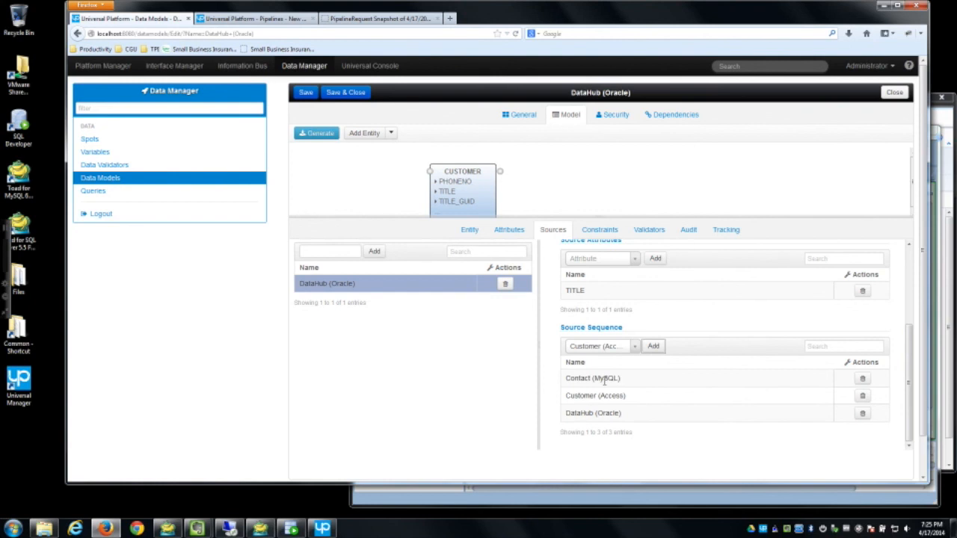
click(307, 94)
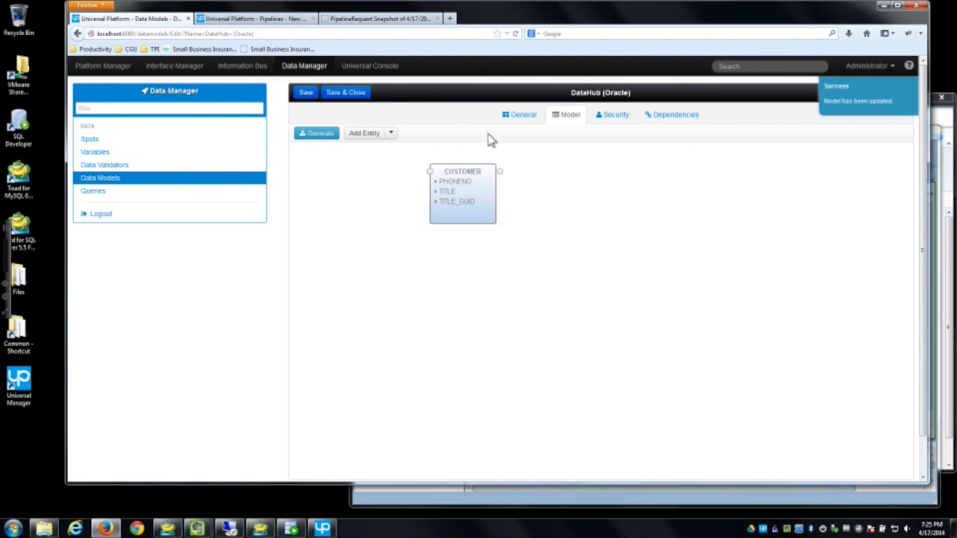
Step: Revisit the Pipelines list and reload the customer snapshot
click(254, 18)
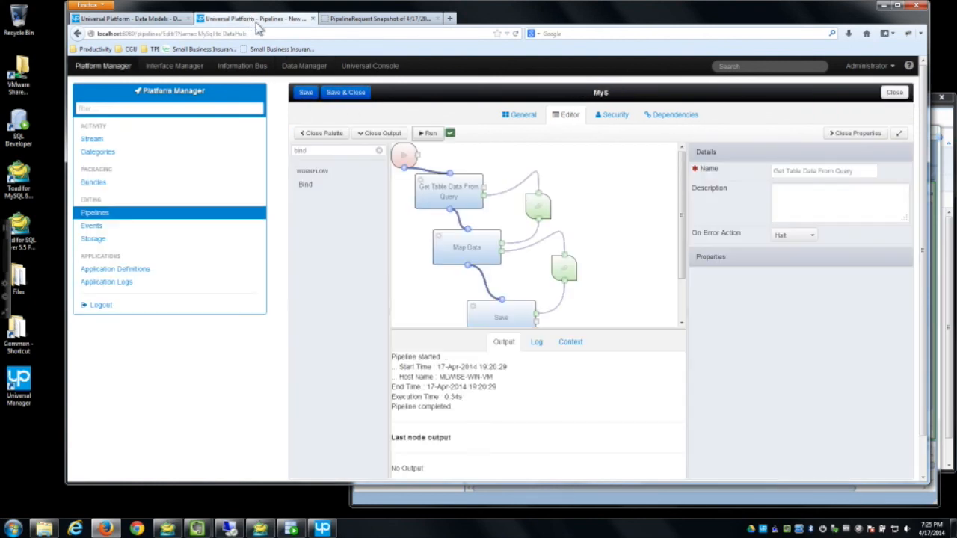
click(240, 214)
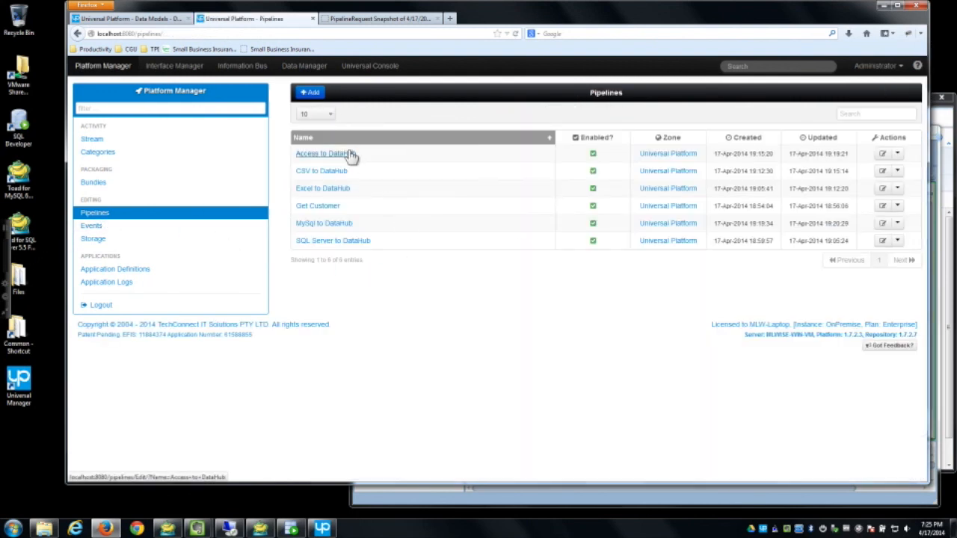
click(377, 18)
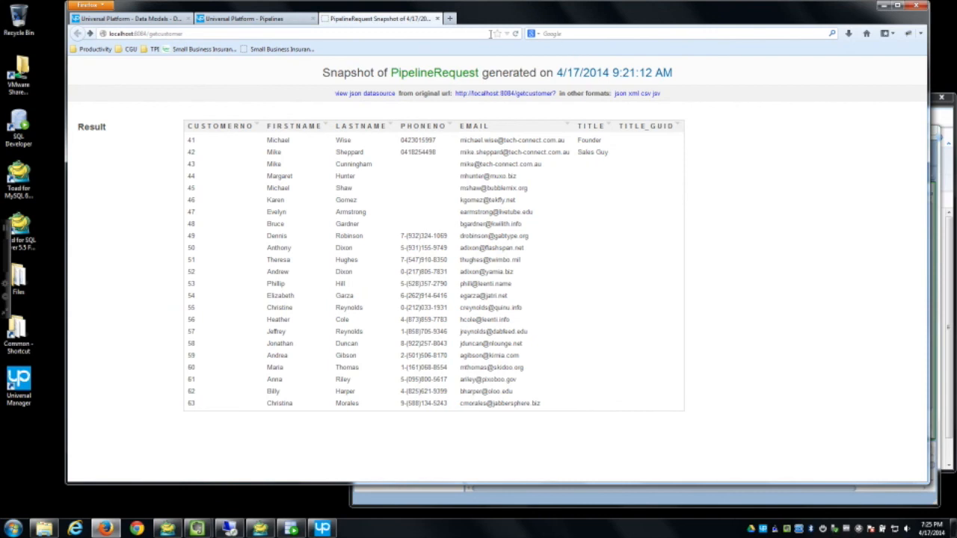
click(515, 34)
Step: Run the MySql to DataHub pipeline and reload the snapshot to check customer 41's TITLE_GUID
click(260, 20)
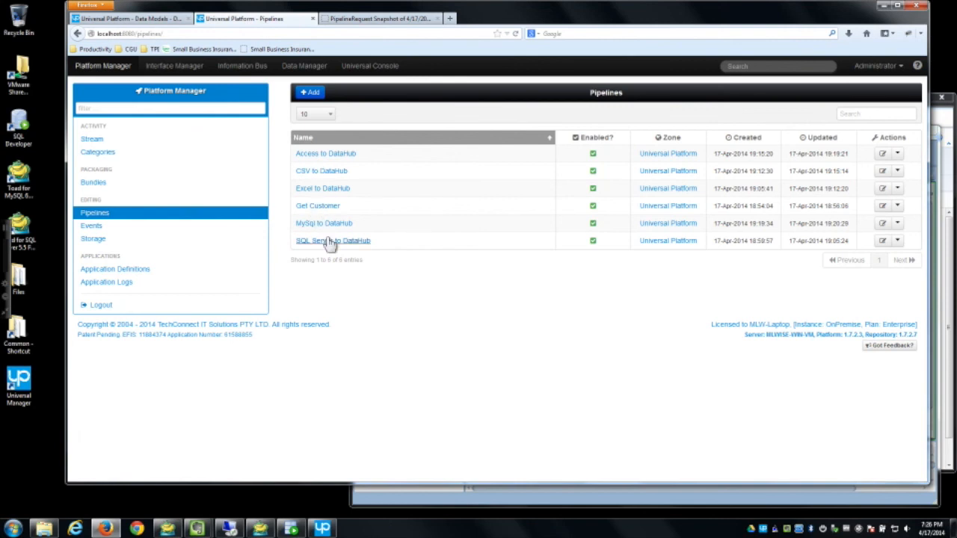
click(897, 223)
click(879, 240)
click(615, 162)
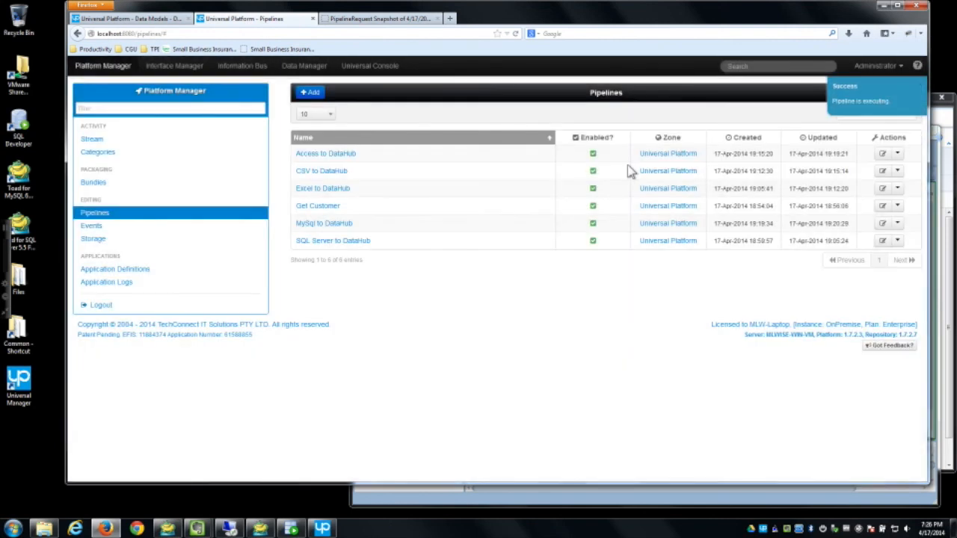
click(413, 20)
click(515, 34)
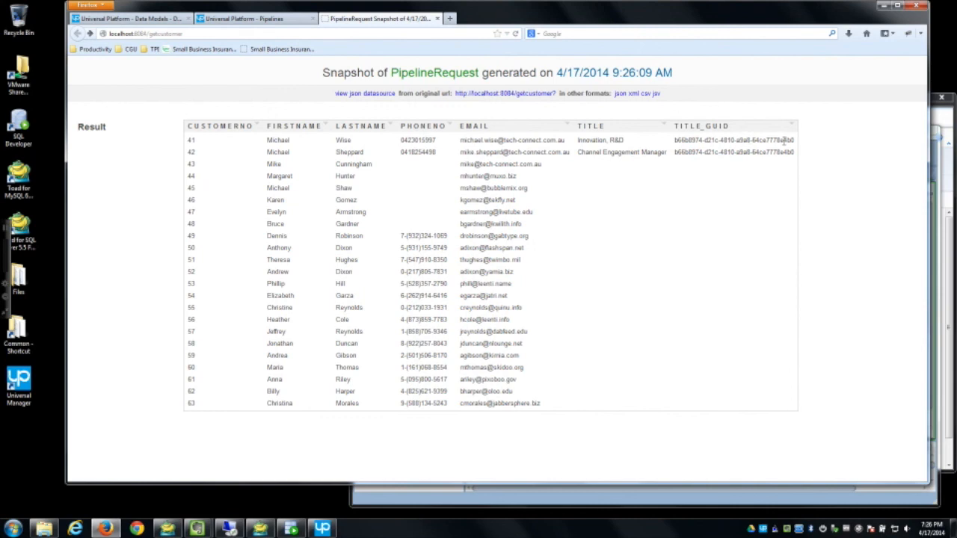
drag(794, 140, 669, 144)
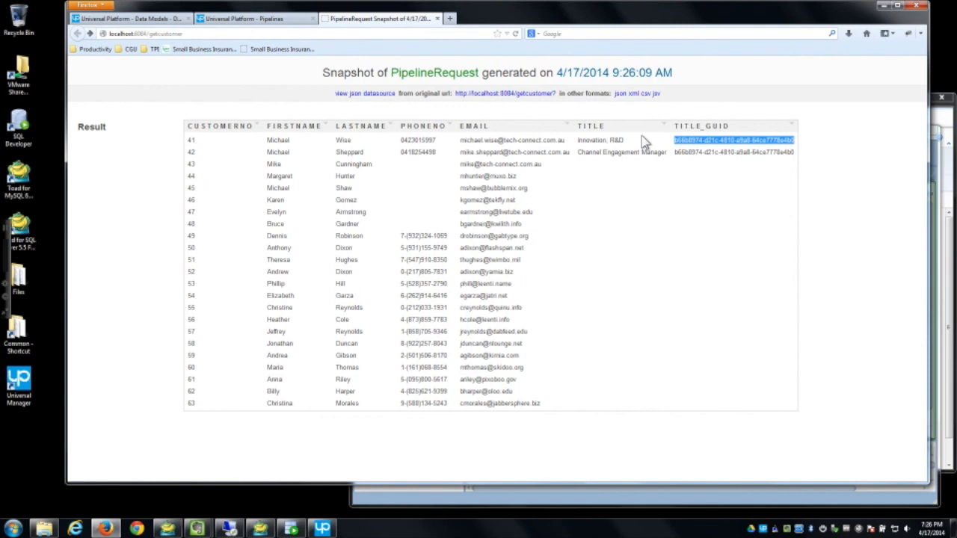
click(246, 19)
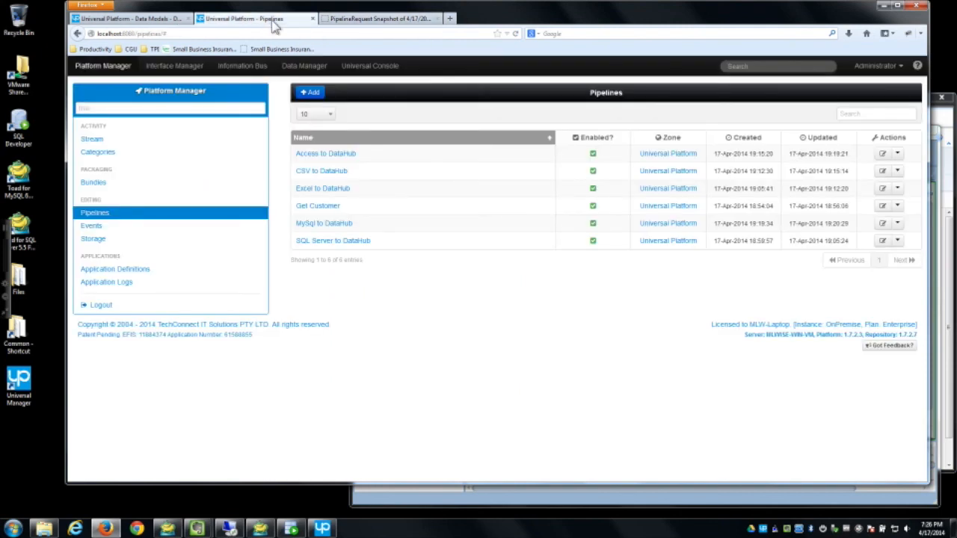
Step: Run the next import pipeline from the Pipelines list and reload the customer snapshot
click(900, 157)
click(876, 173)
click(620, 166)
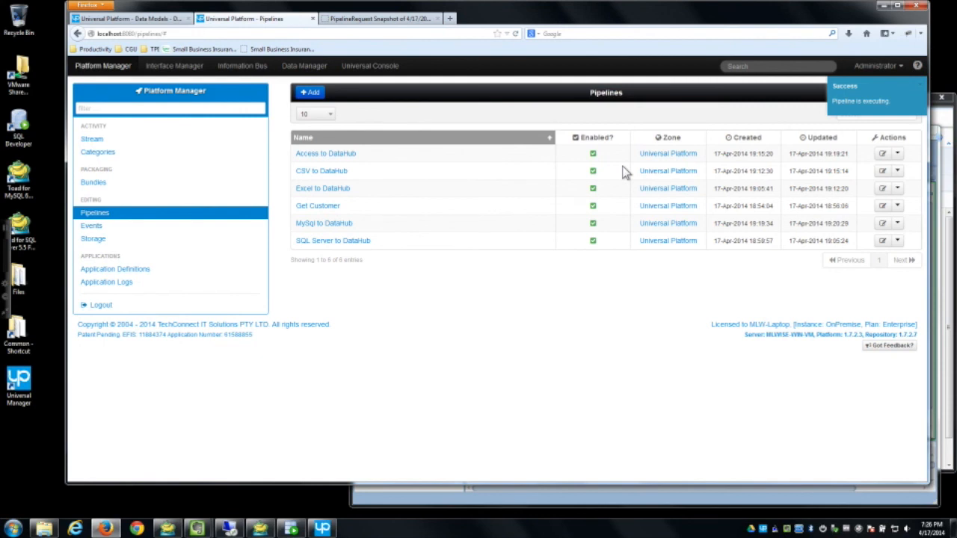
click(420, 24)
click(515, 34)
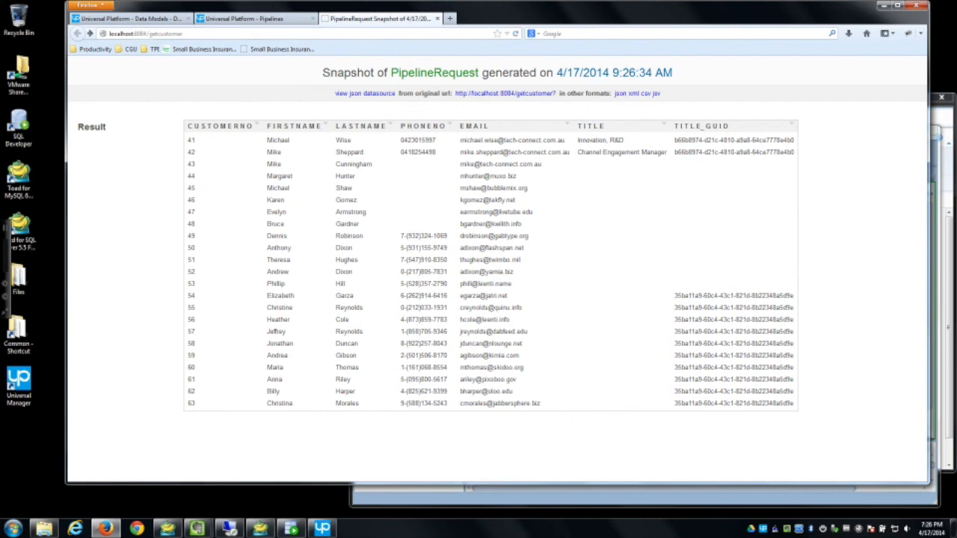
Step: Inspect the newly filled TITLE_GUID values for customers 41 through 63, then return to Pipelines
drag(673, 295, 790, 404)
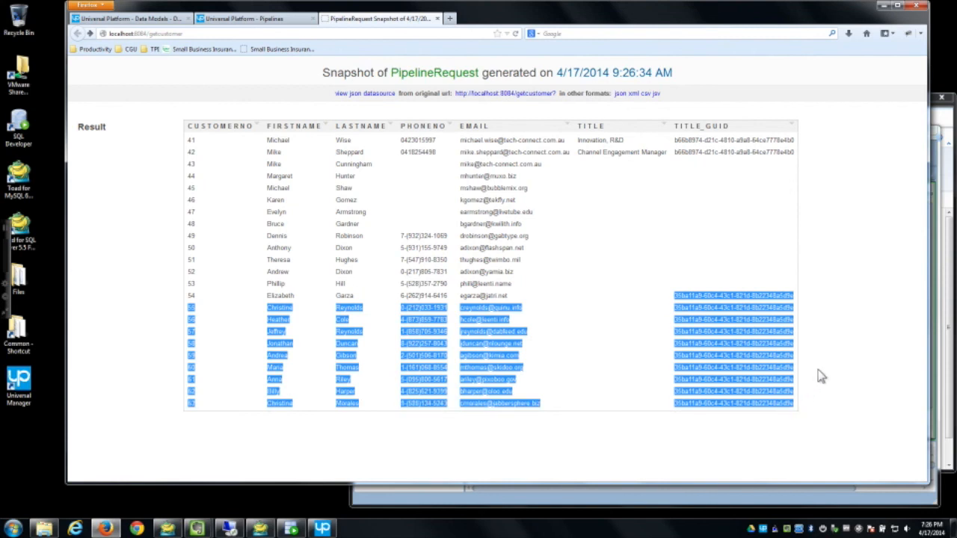
click(685, 296)
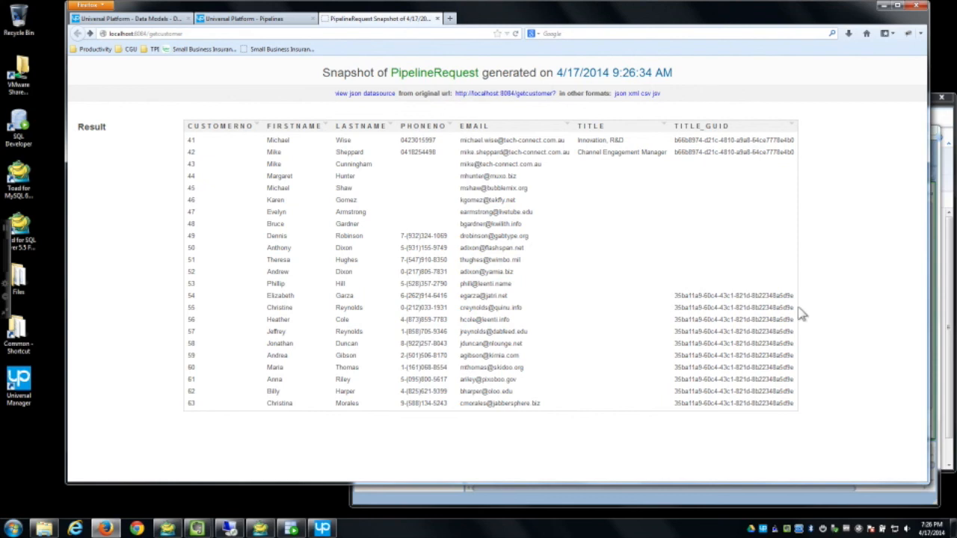
drag(798, 303, 181, 312)
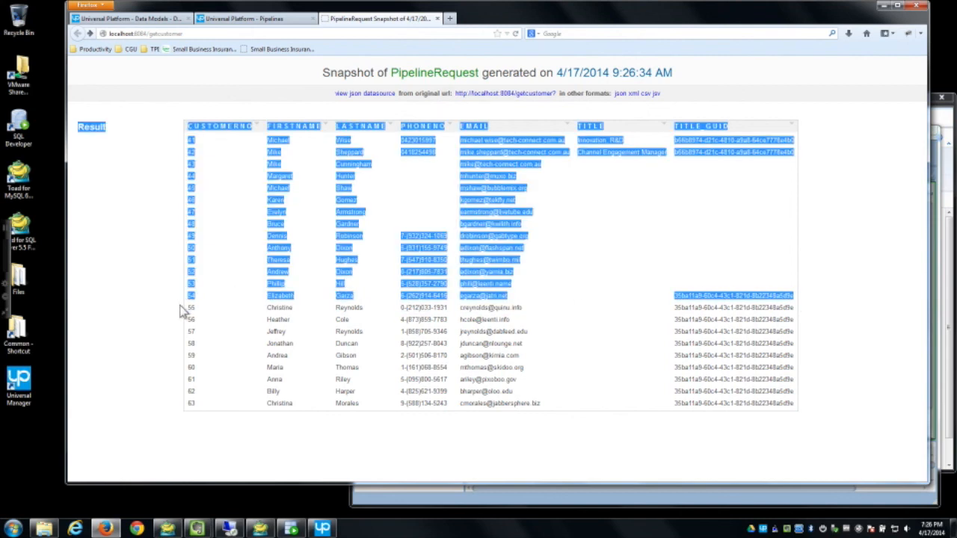
click(183, 313)
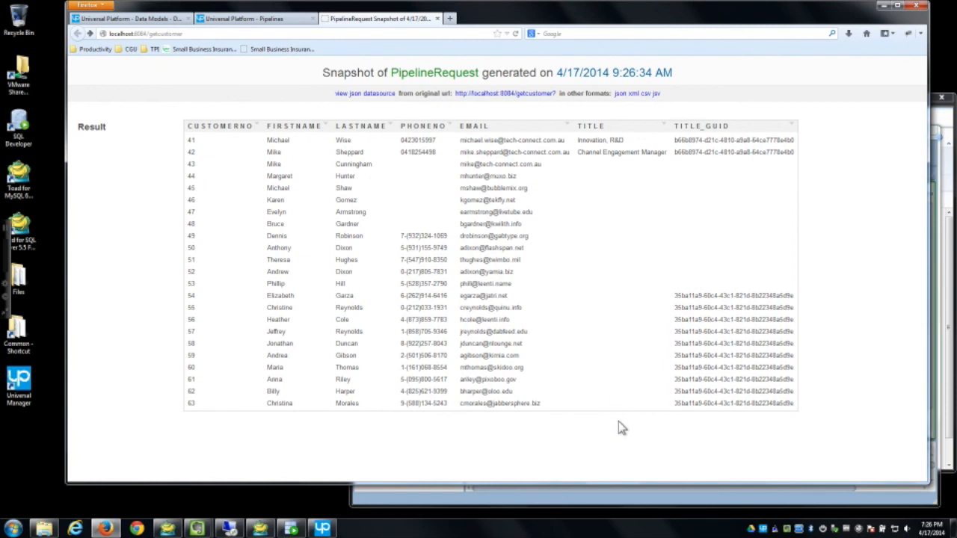
drag(471, 288, 454, 289)
click(455, 290)
drag(655, 19, 654, 29)
click(258, 29)
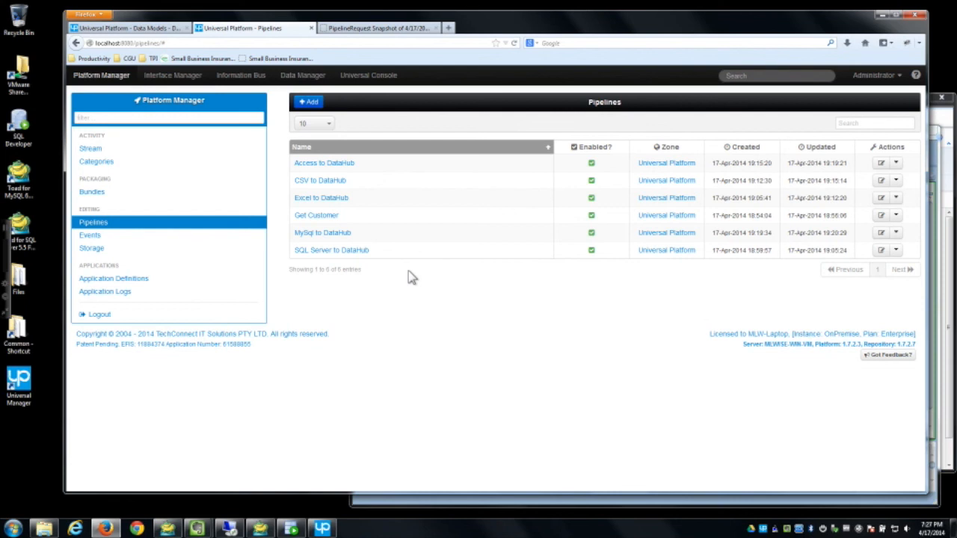
Step: Bring SQL Developer forward and refresh the DATAHUB CUSTOMER table data
click(291, 528)
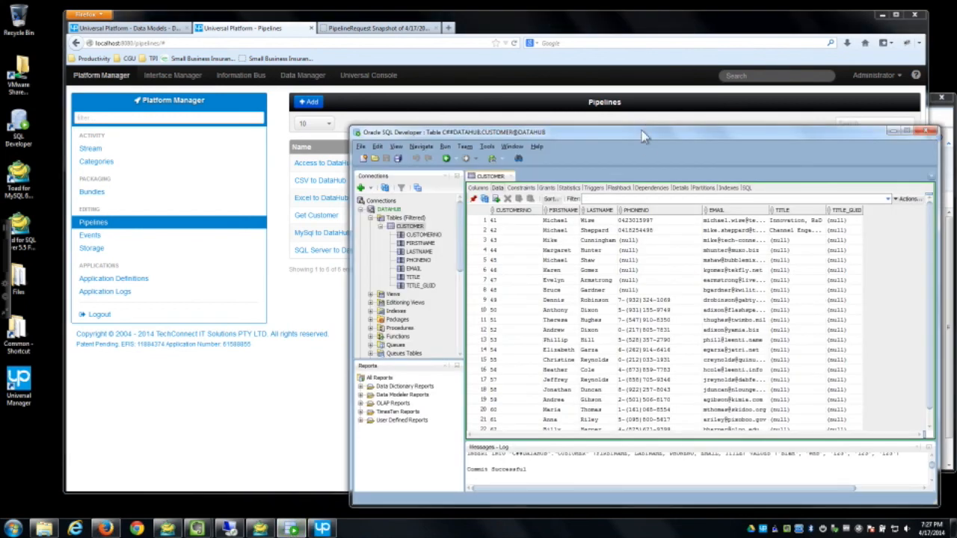
drag(643, 137, 602, 95)
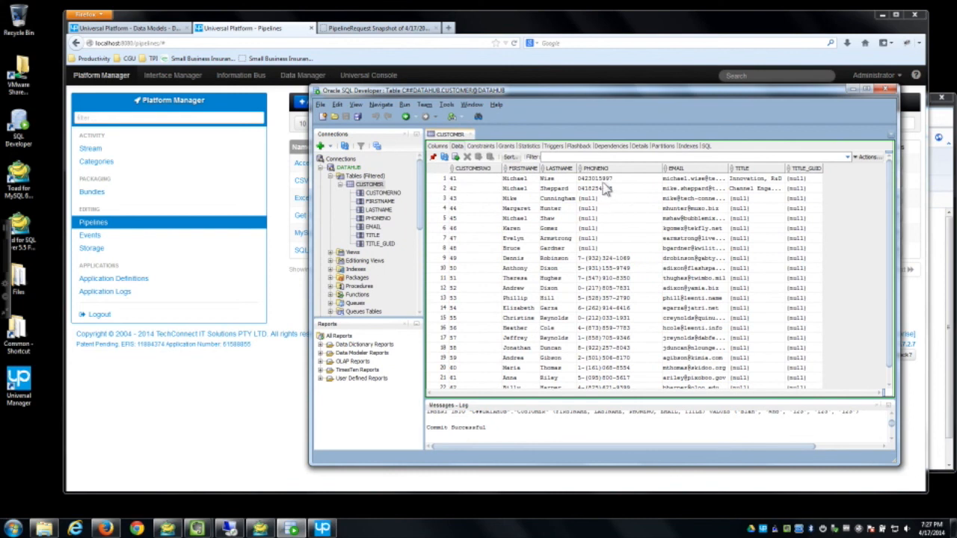
mouse_move(891, 215)
mouse_down()
mouse_move(890, 283)
mouse_move(890, 217)
mouse_up()
click(444, 157)
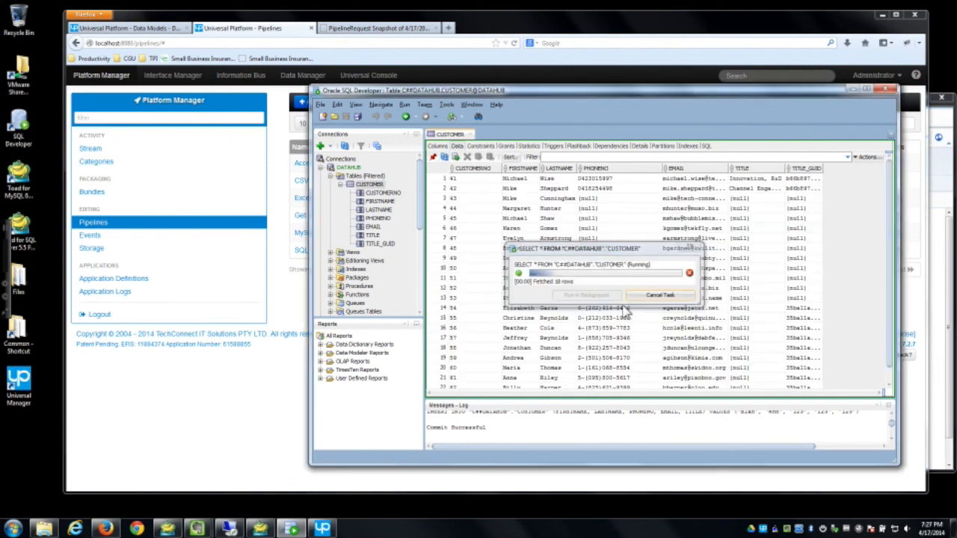